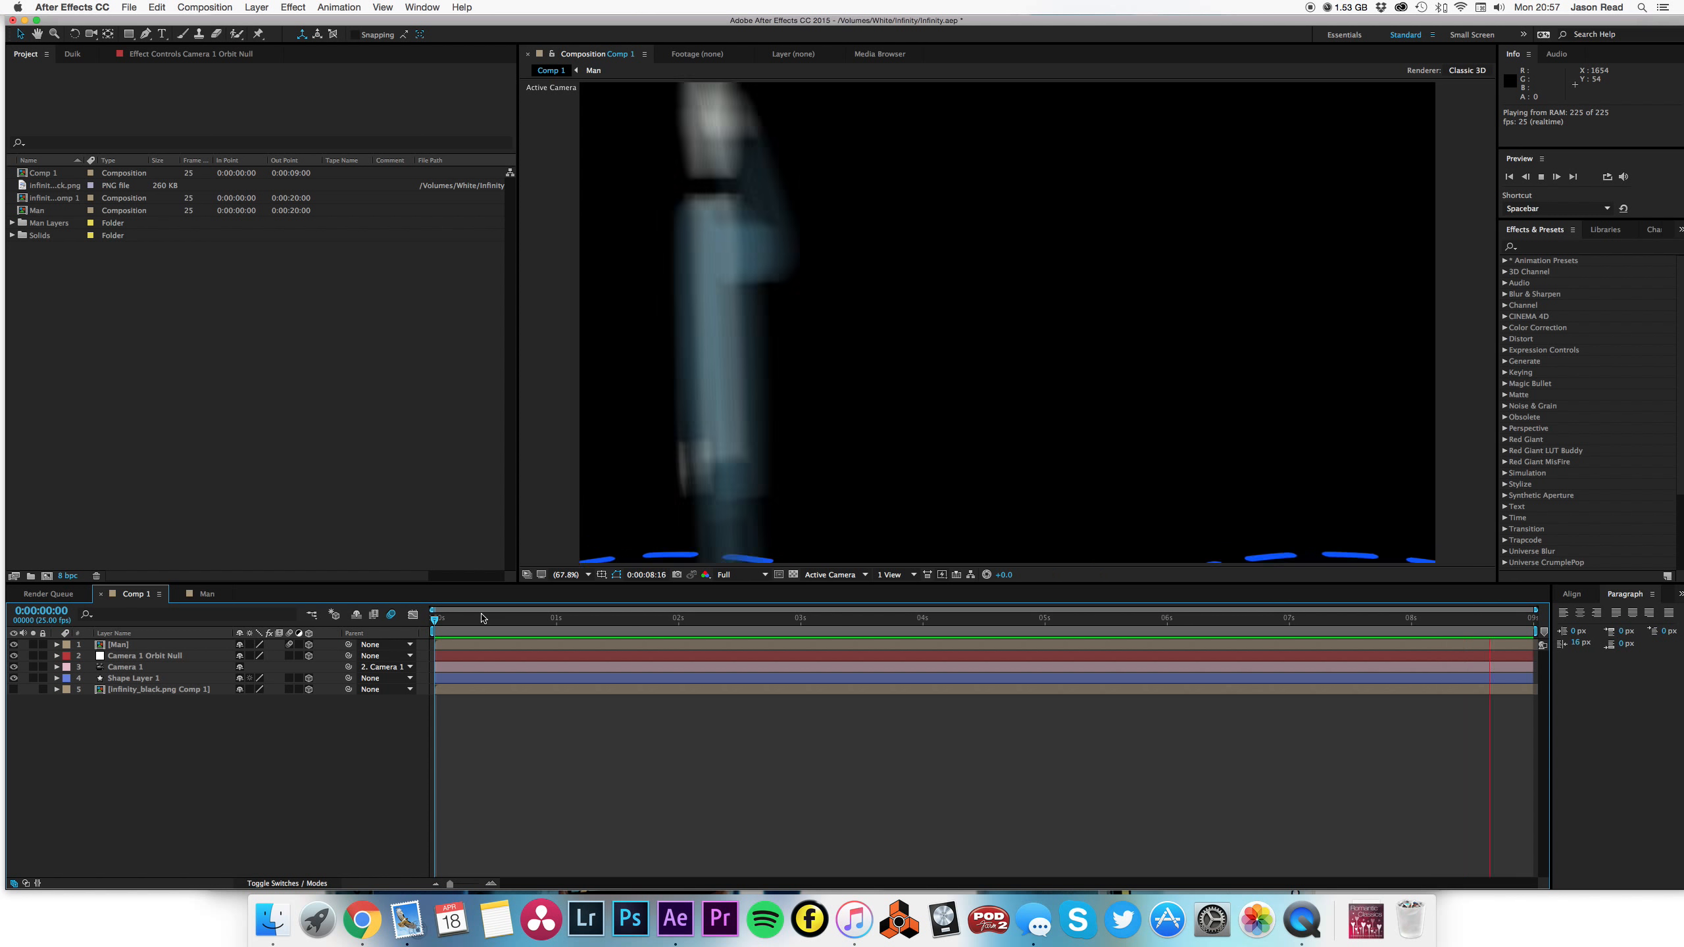
- Stop the preview, duplicate Comp 1 in the project and rename the copy "Inifinty"
key(space)
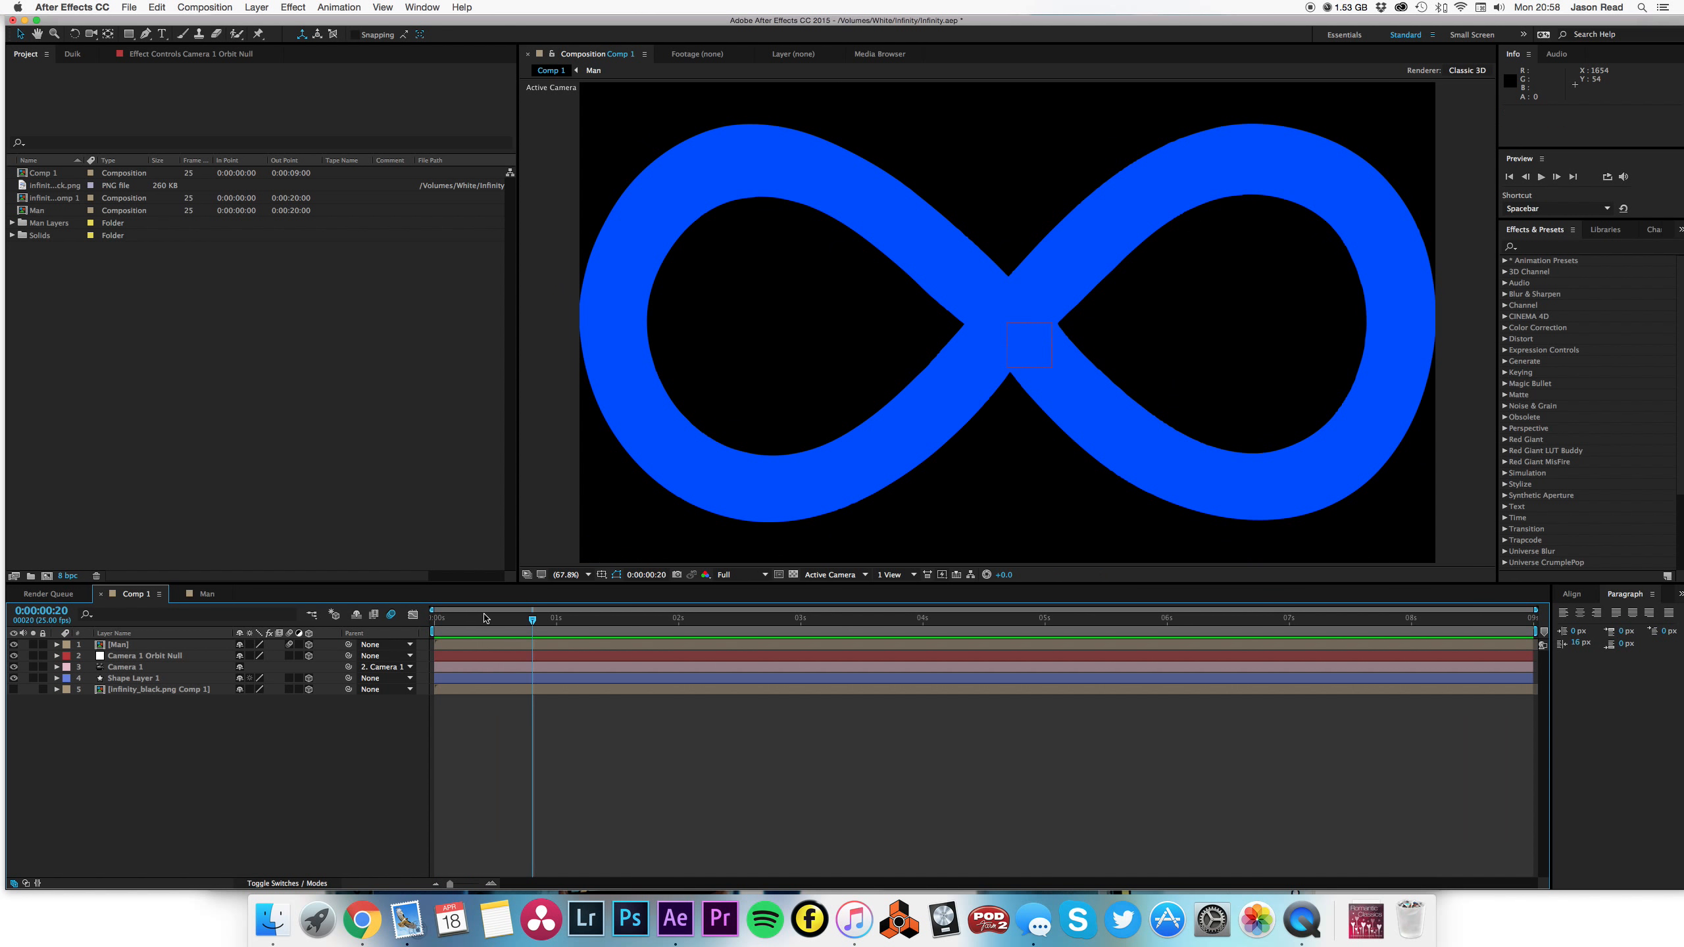
click(396, 499)
click(277, 459)
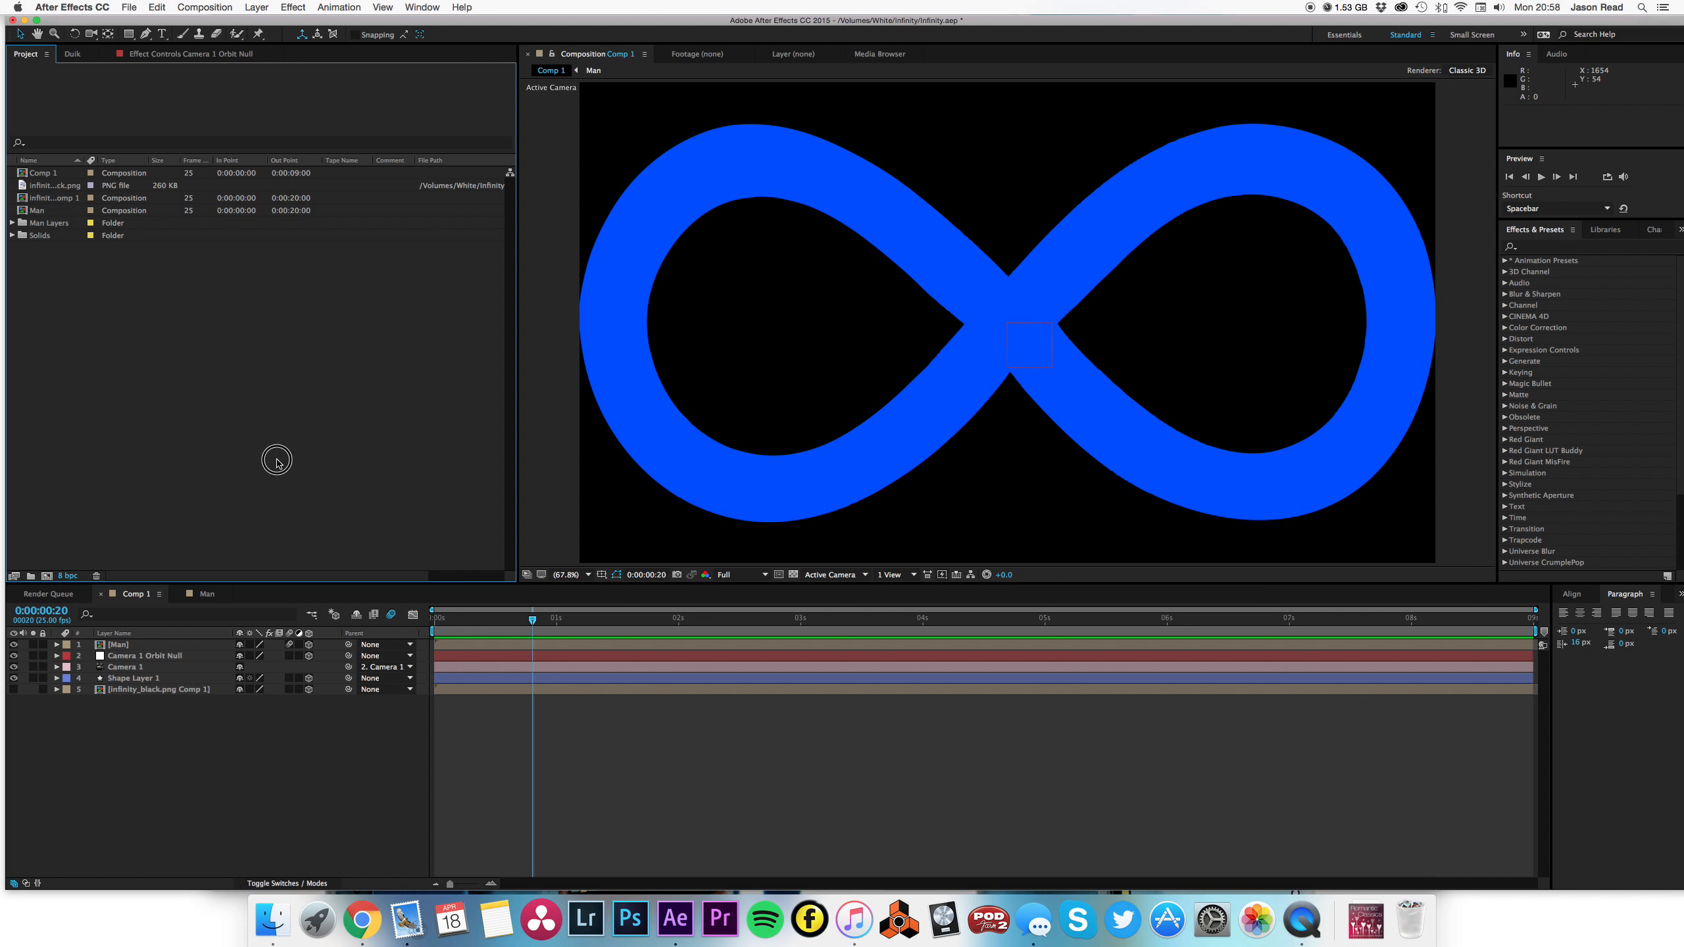
right_click(40, 174)
click(32, 173)
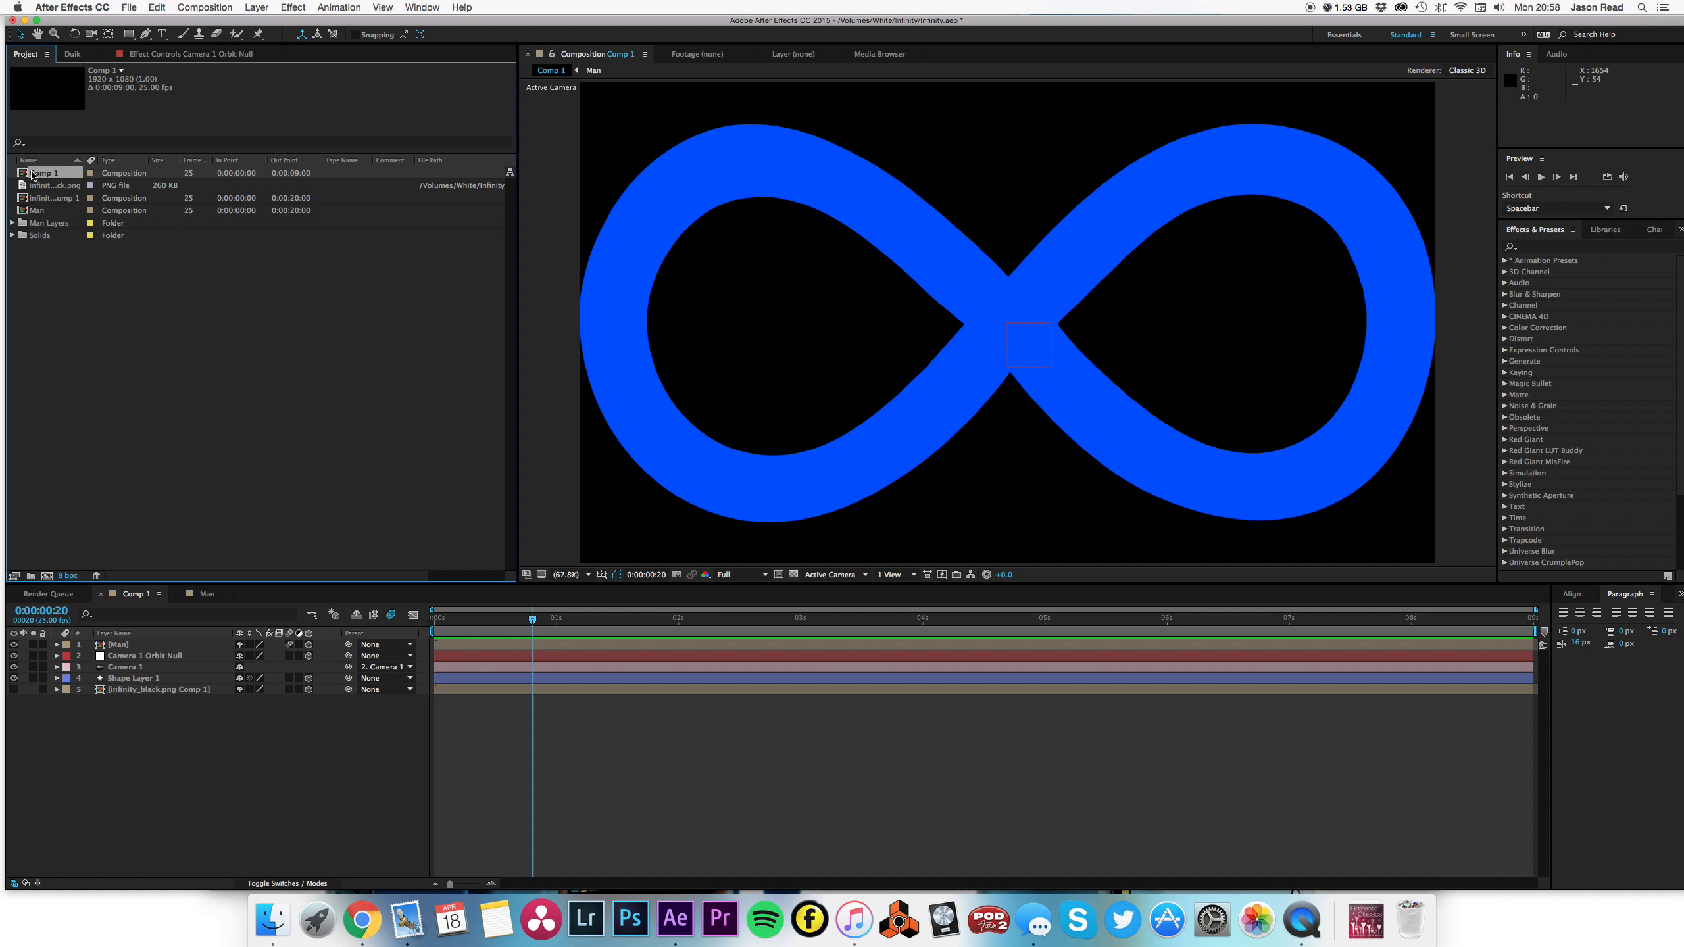
key(super+d)
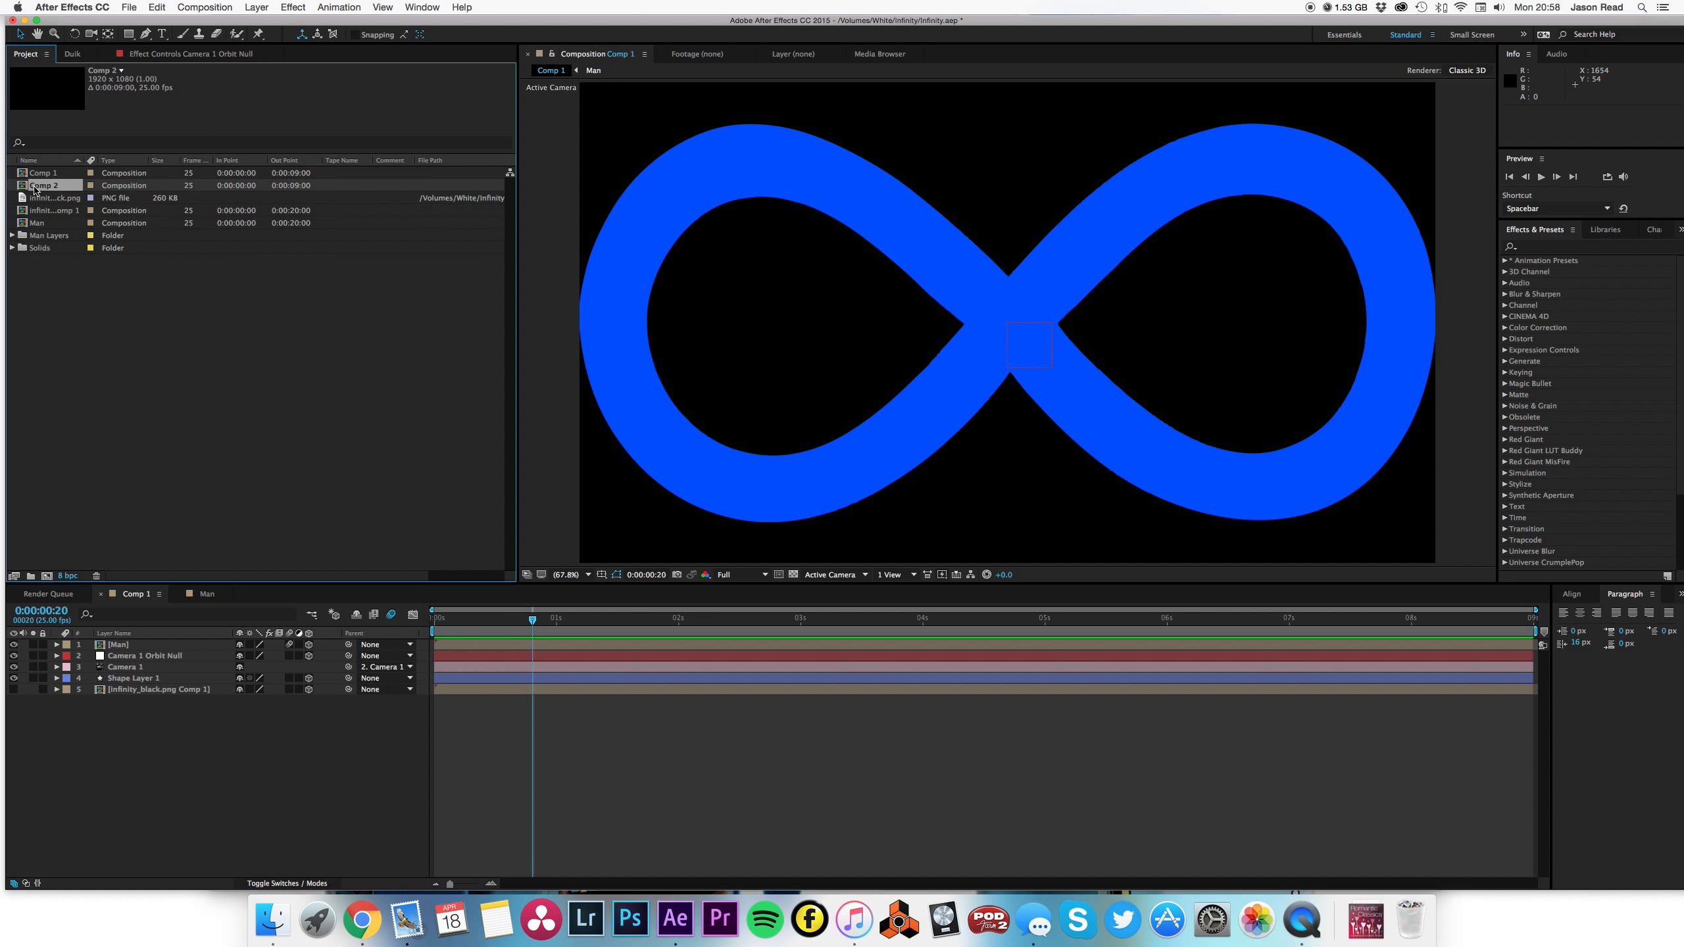
key(Return)
key(BackSpace)
key(Return)
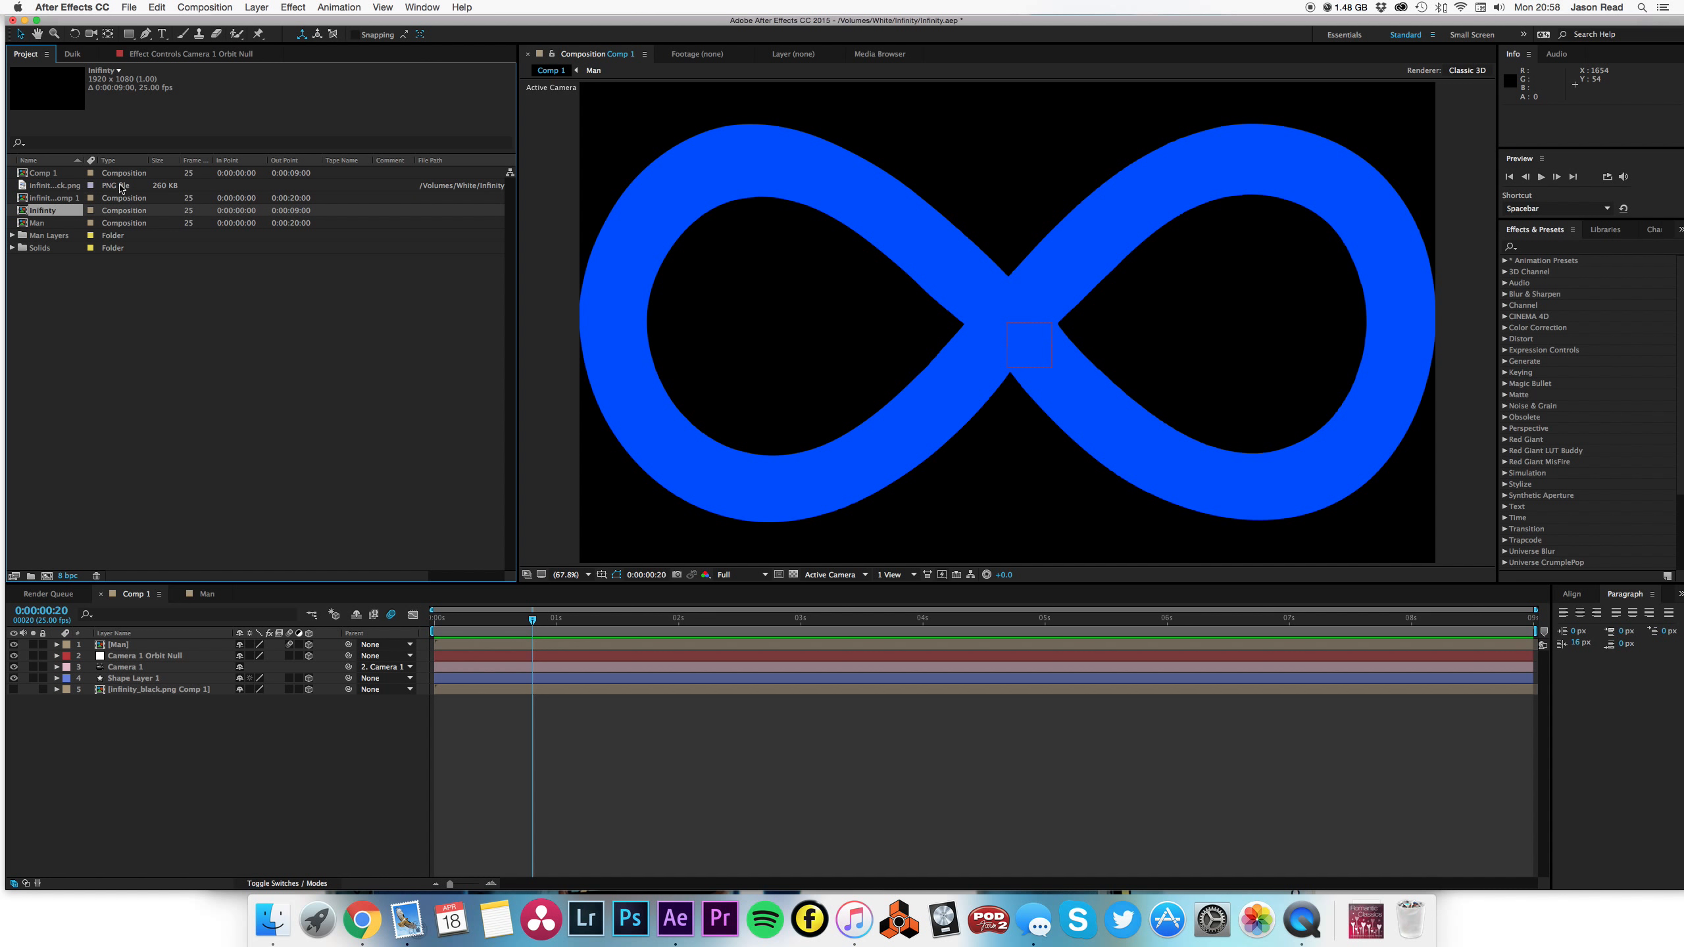
- Open the Inifinty composition and delete the Man, Camera 1 Orbit Null, Camera 1 and Shape Layer 1 layers
double_click(39, 211)
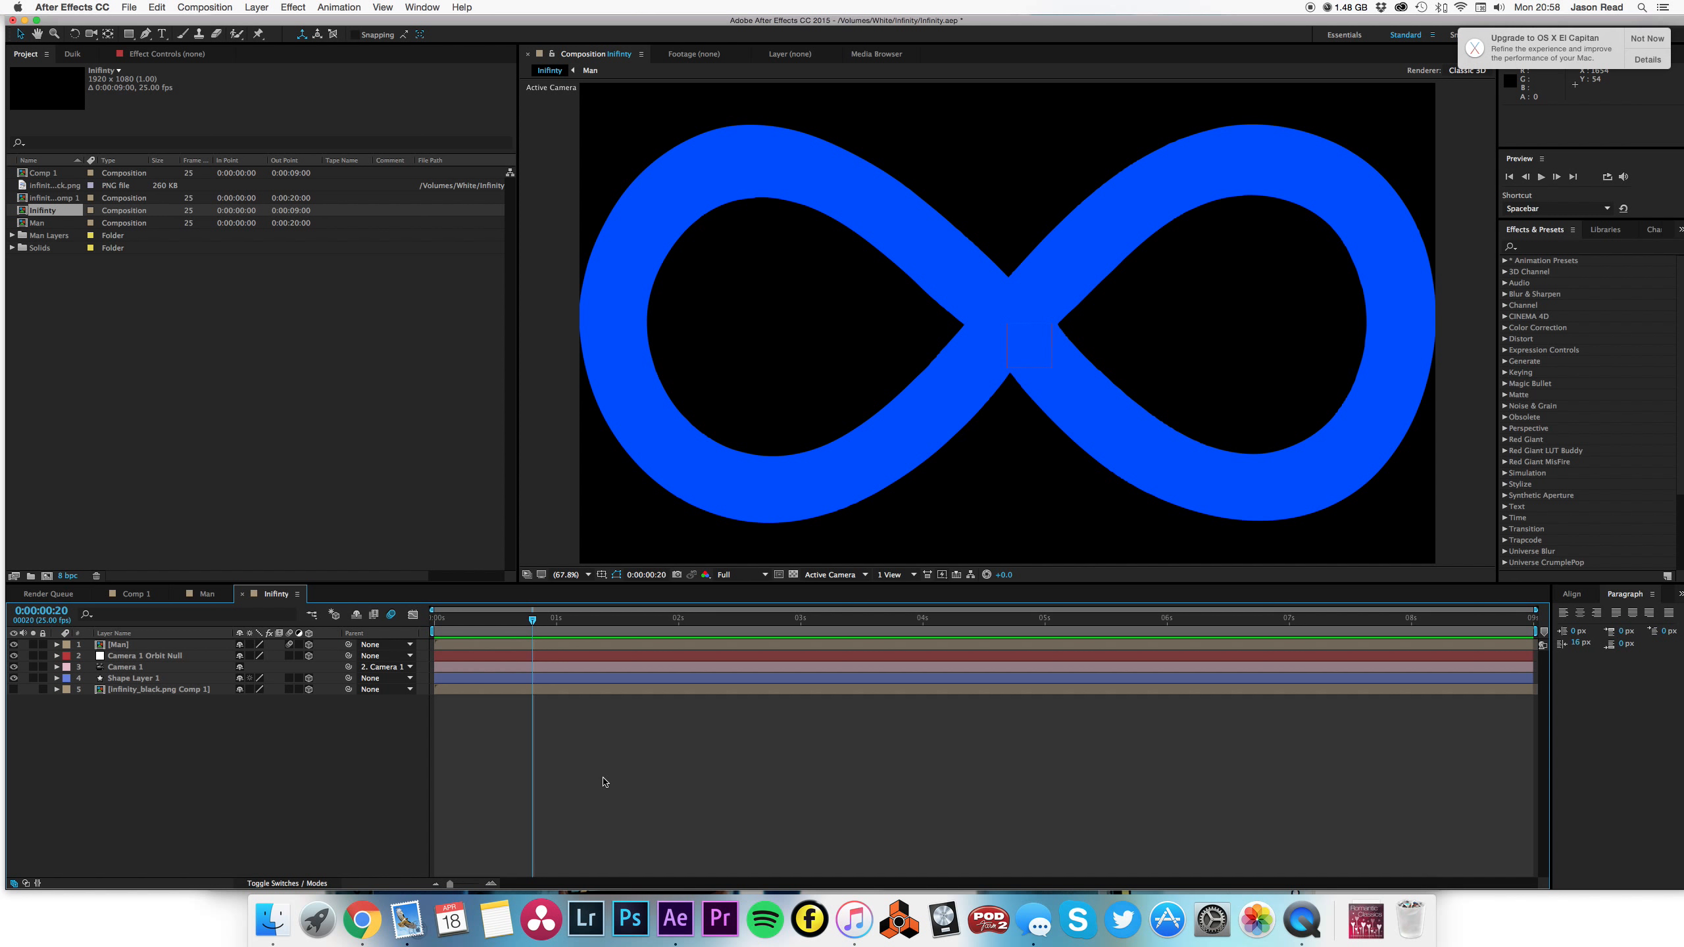
click(596, 678)
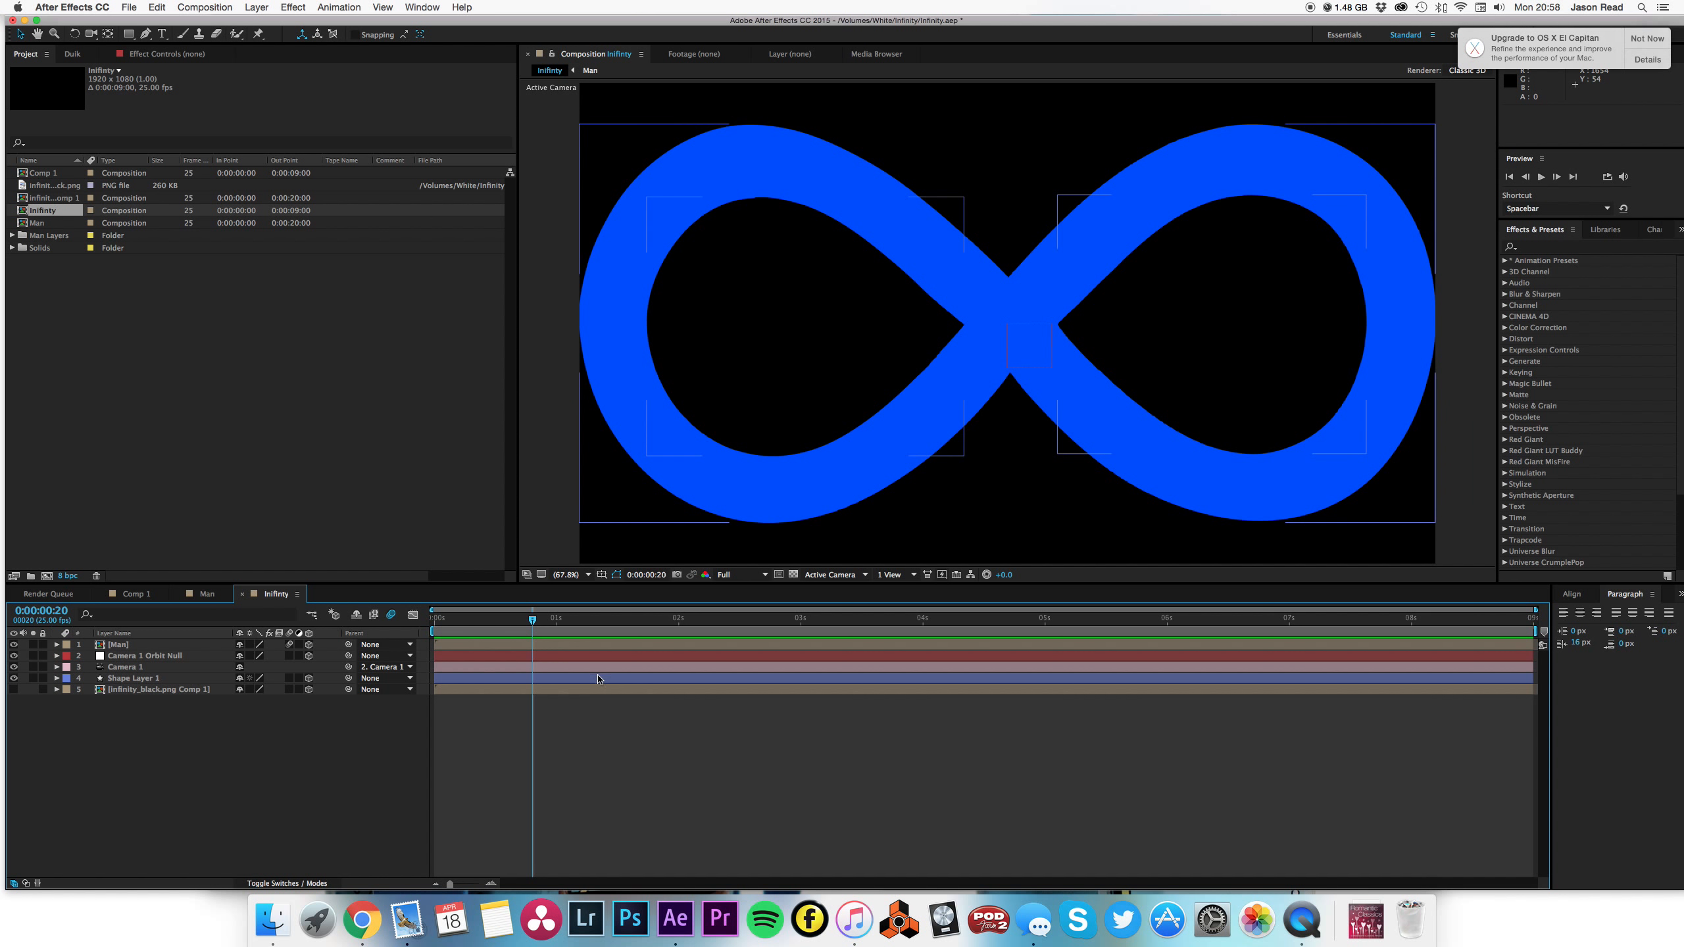
click(600, 678)
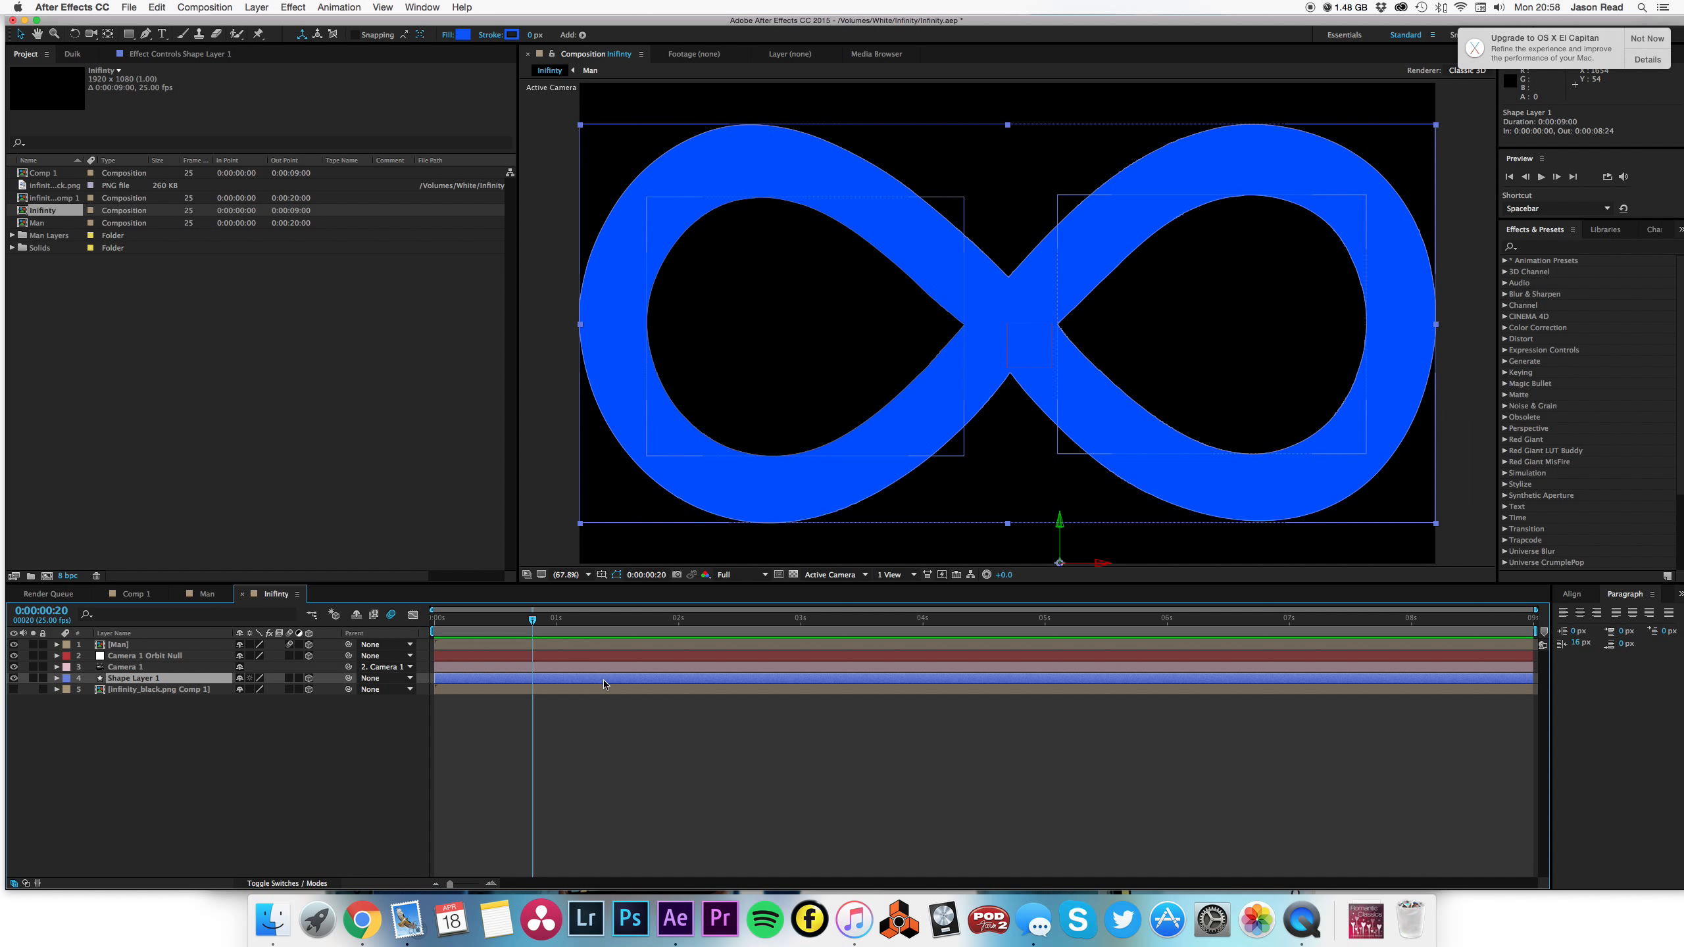
shift+click(616, 649)
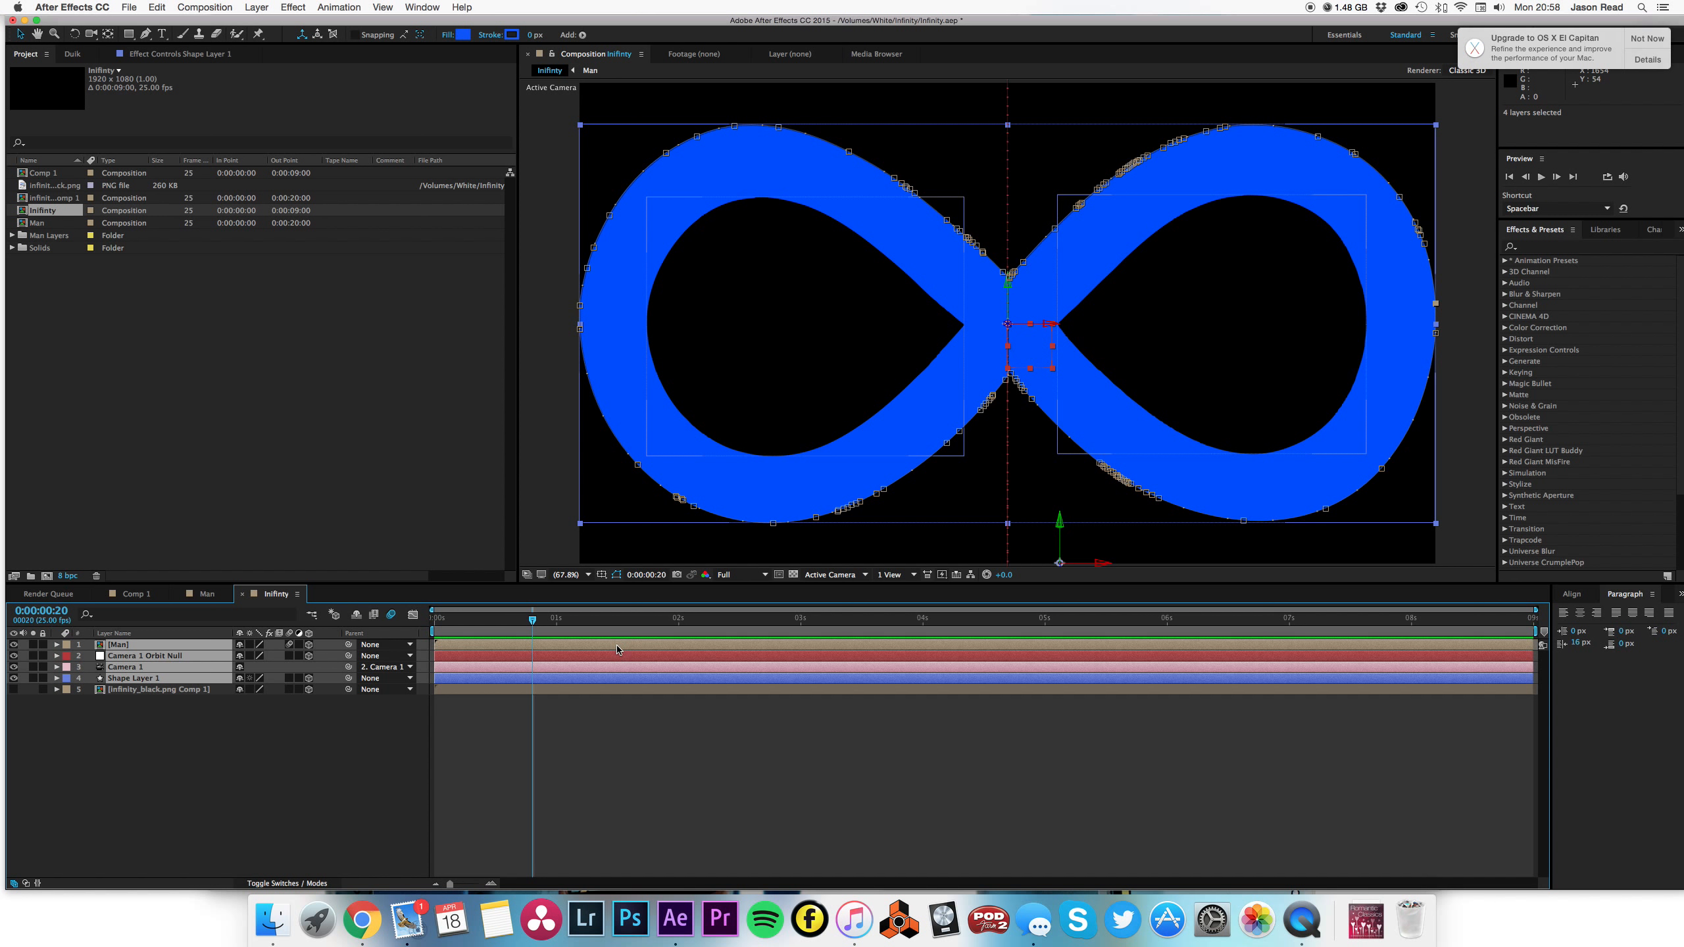
key(Delete)
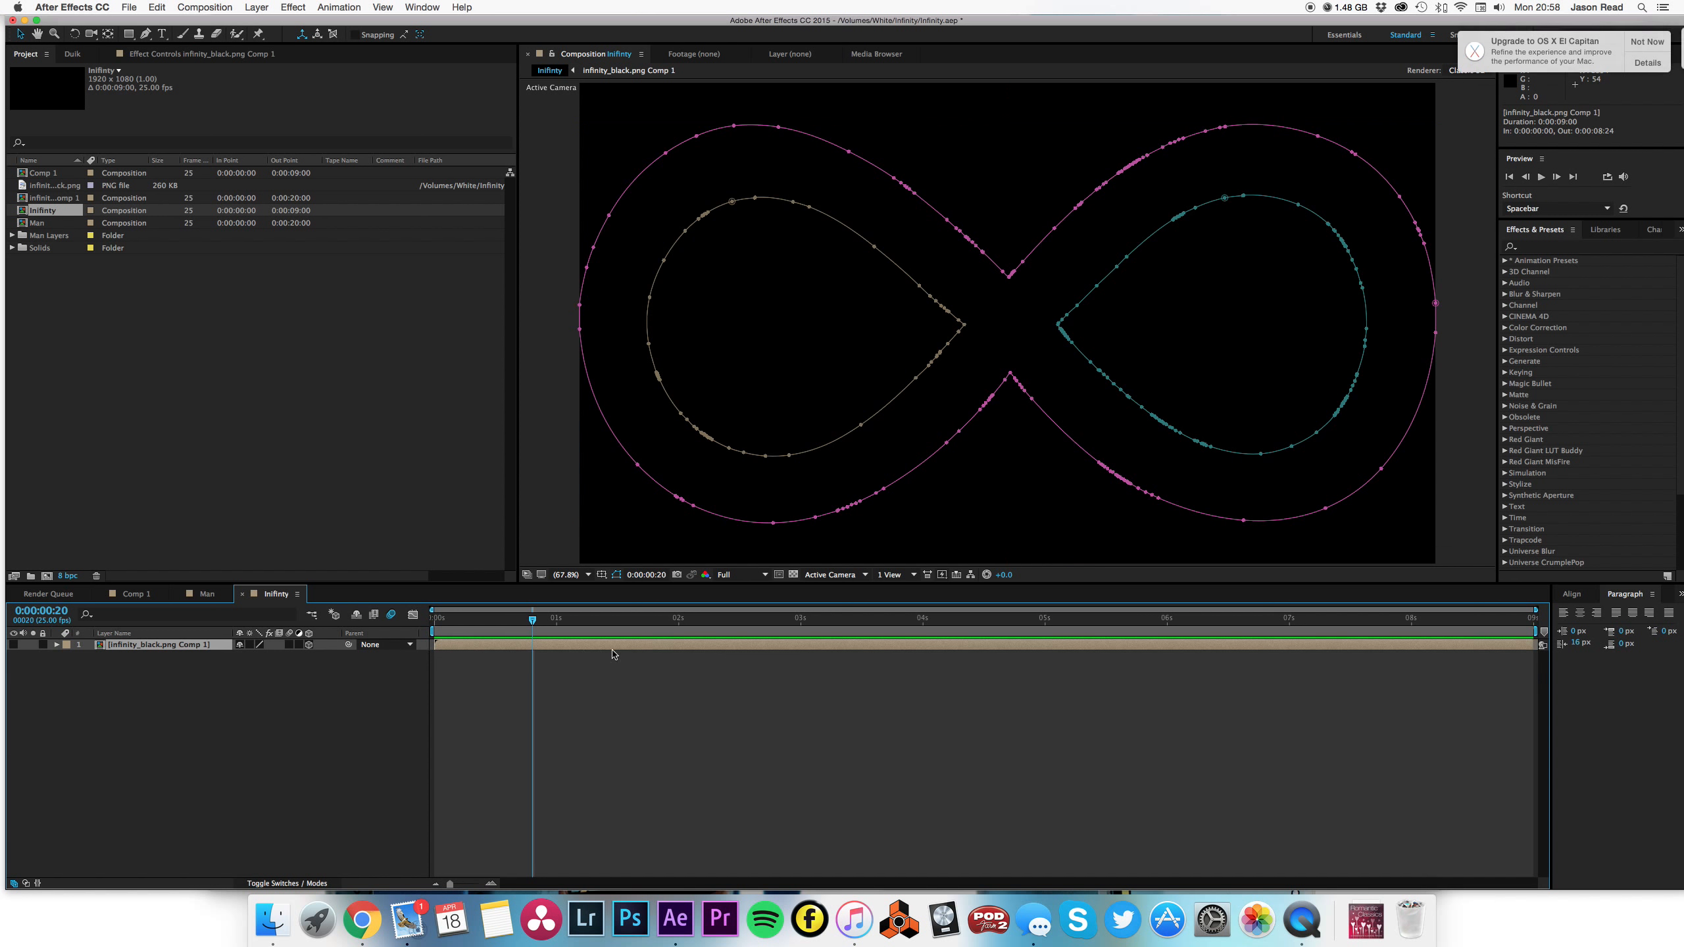
- Turn off 3D and turn on visibility for the infinity_black.png Comp 1 layer, and show the composition's transparency grid
click(305, 645)
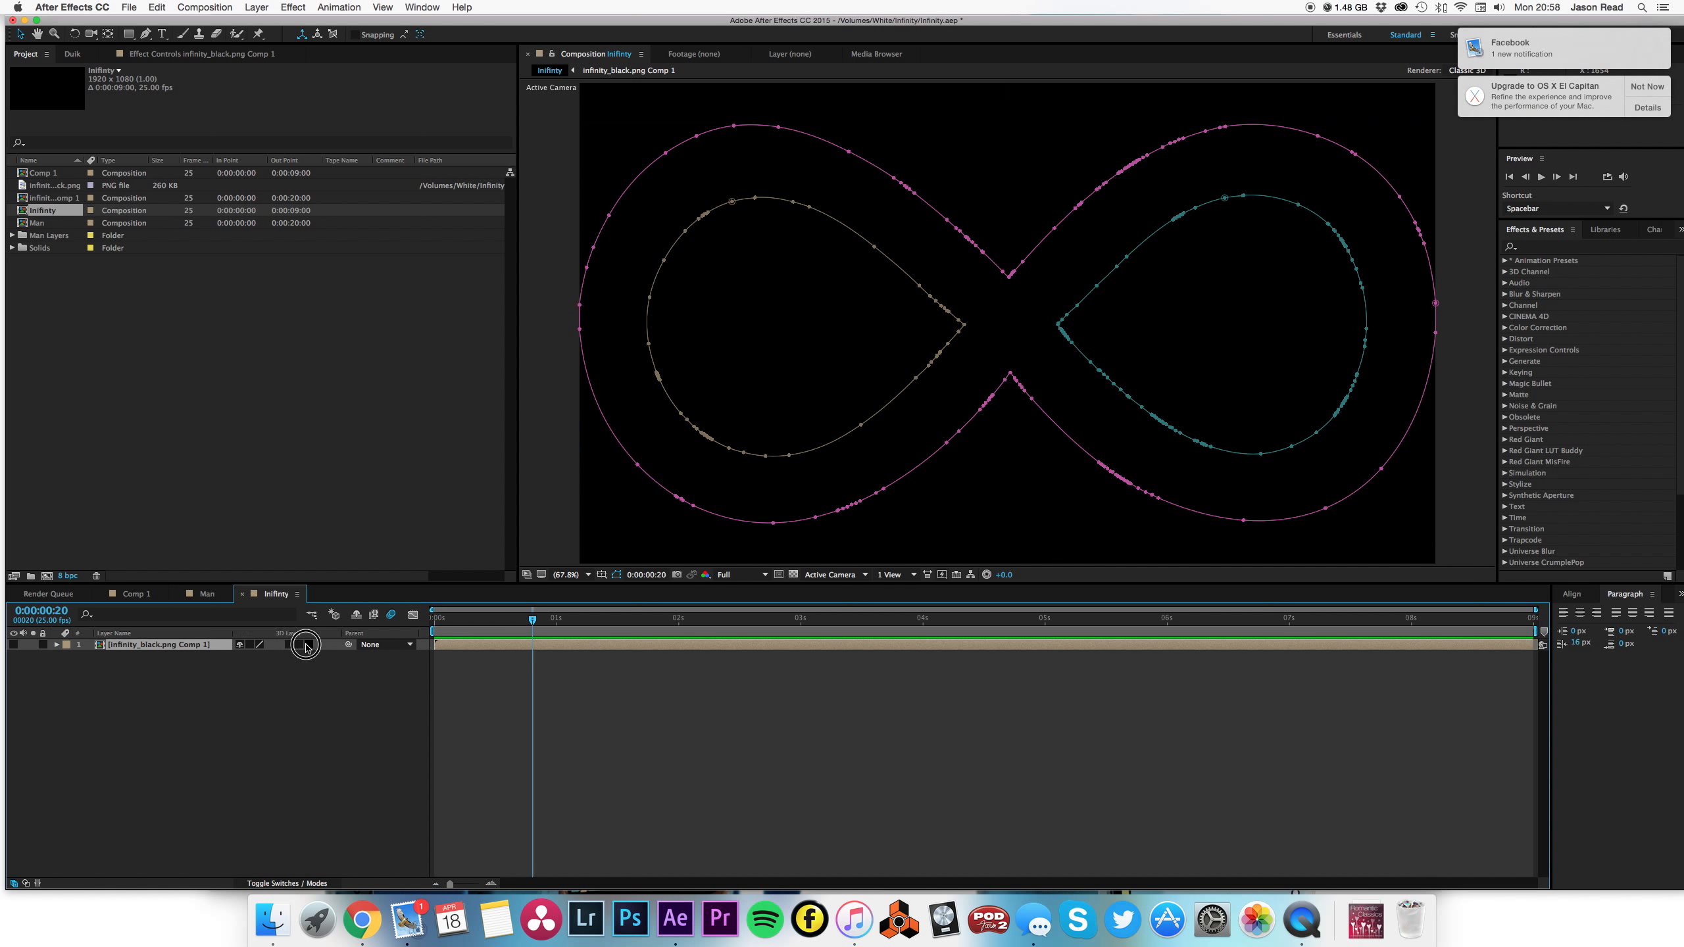
click(57, 645)
click(537, 686)
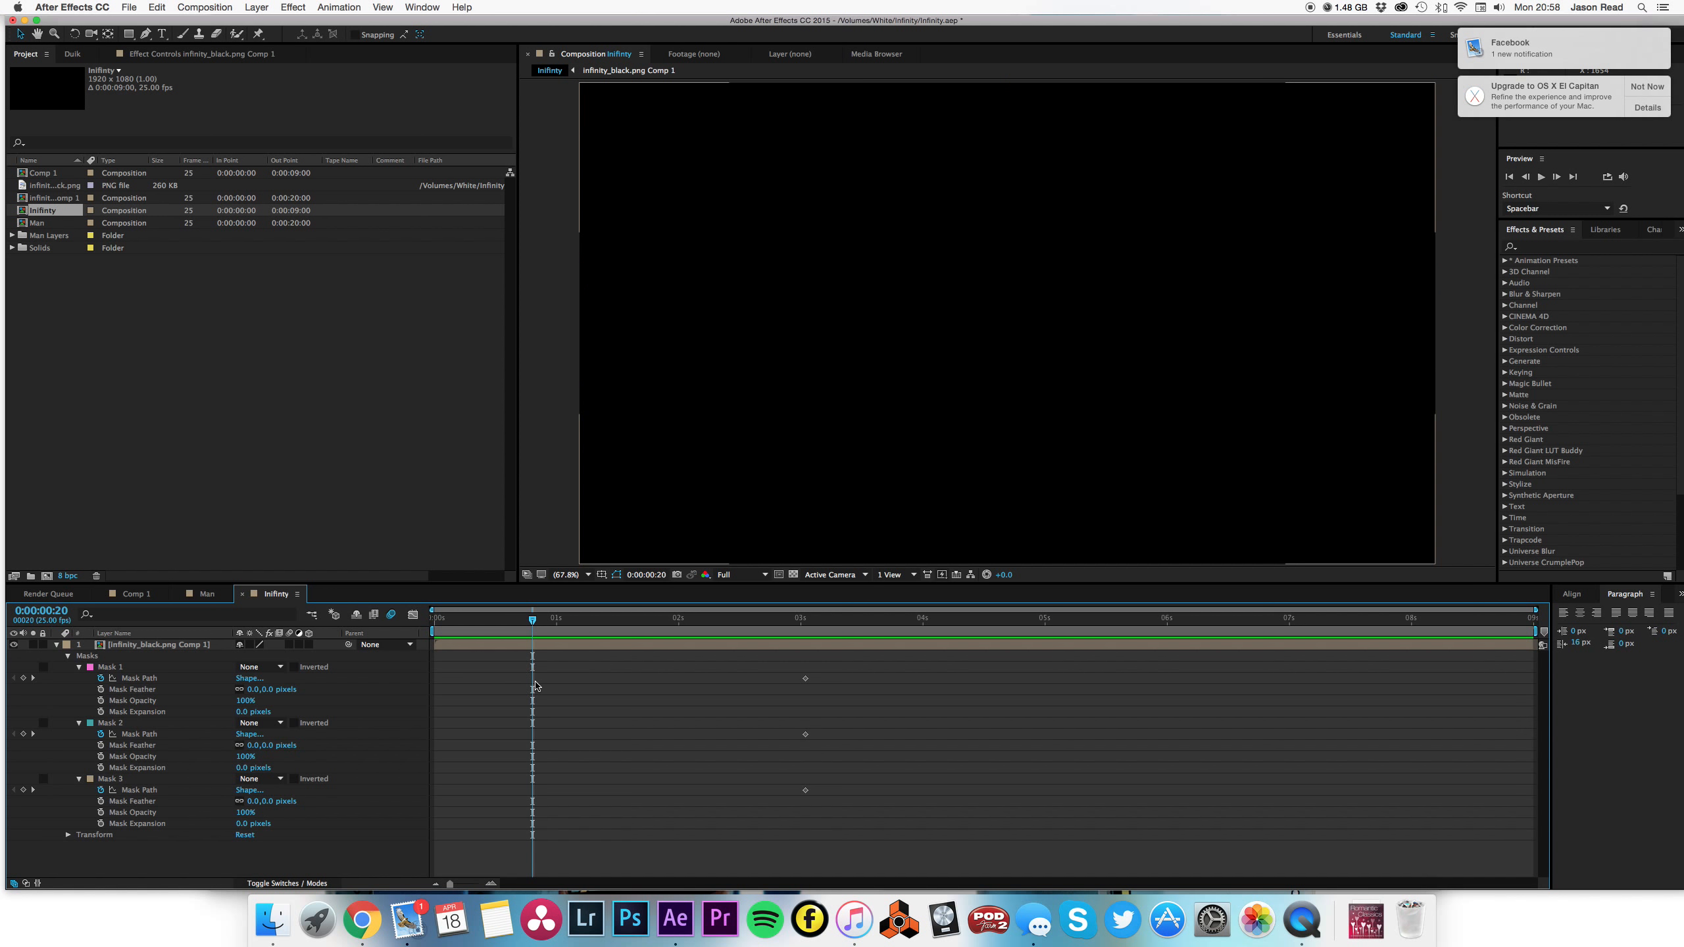
click(56, 644)
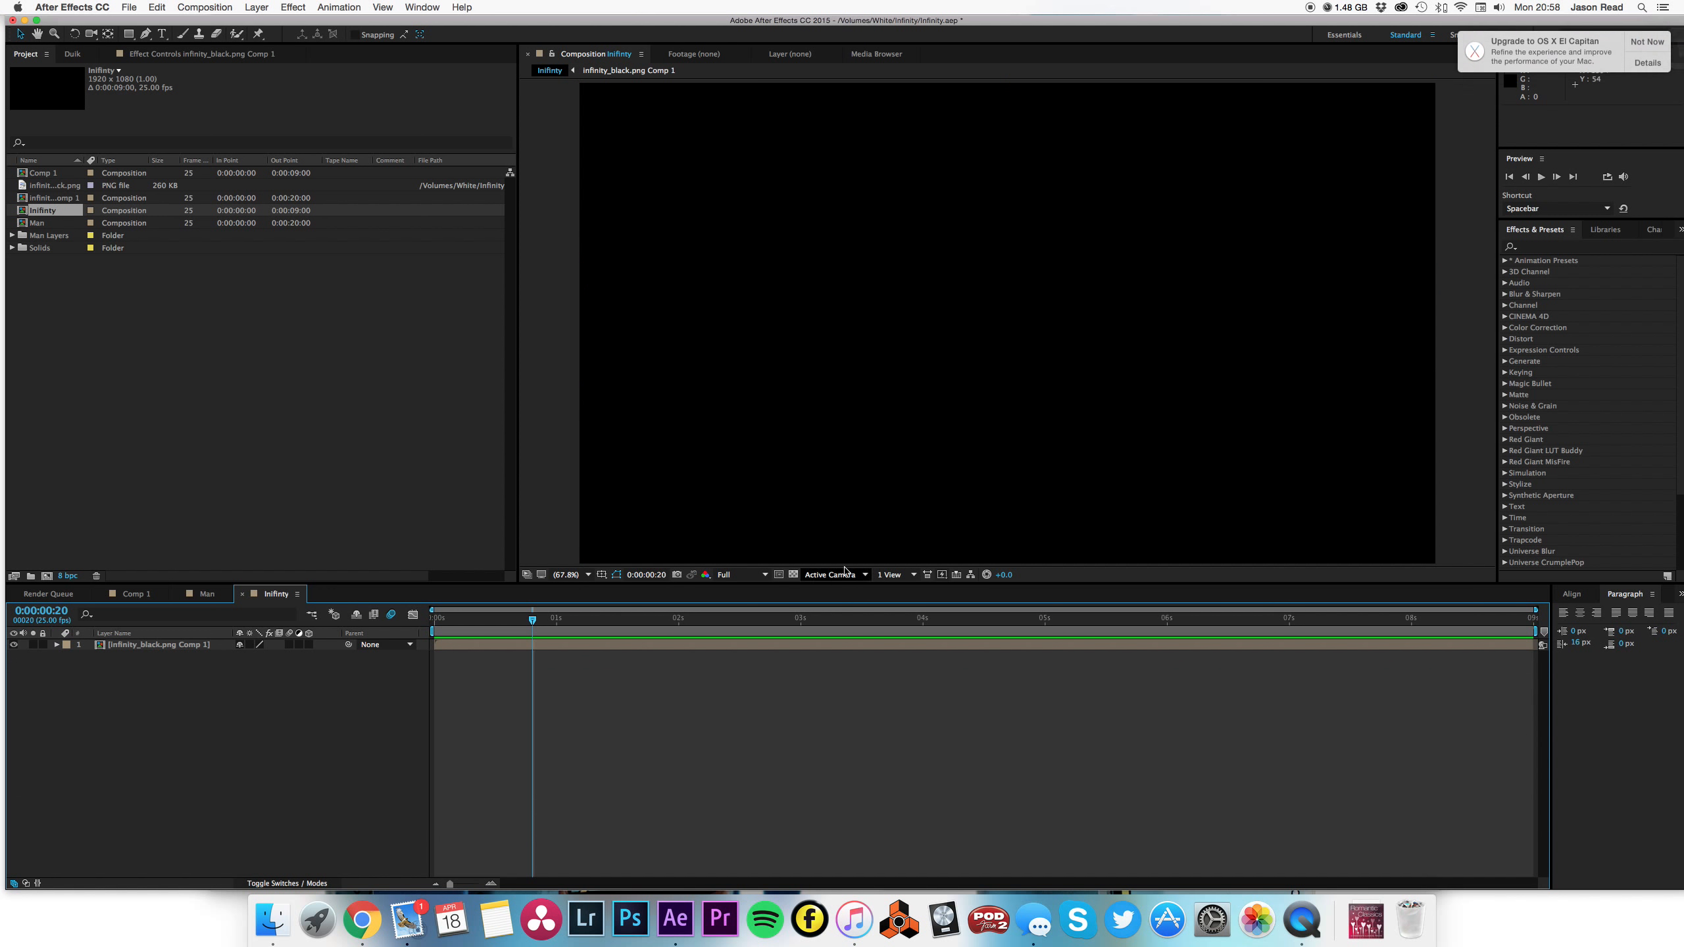
click(793, 574)
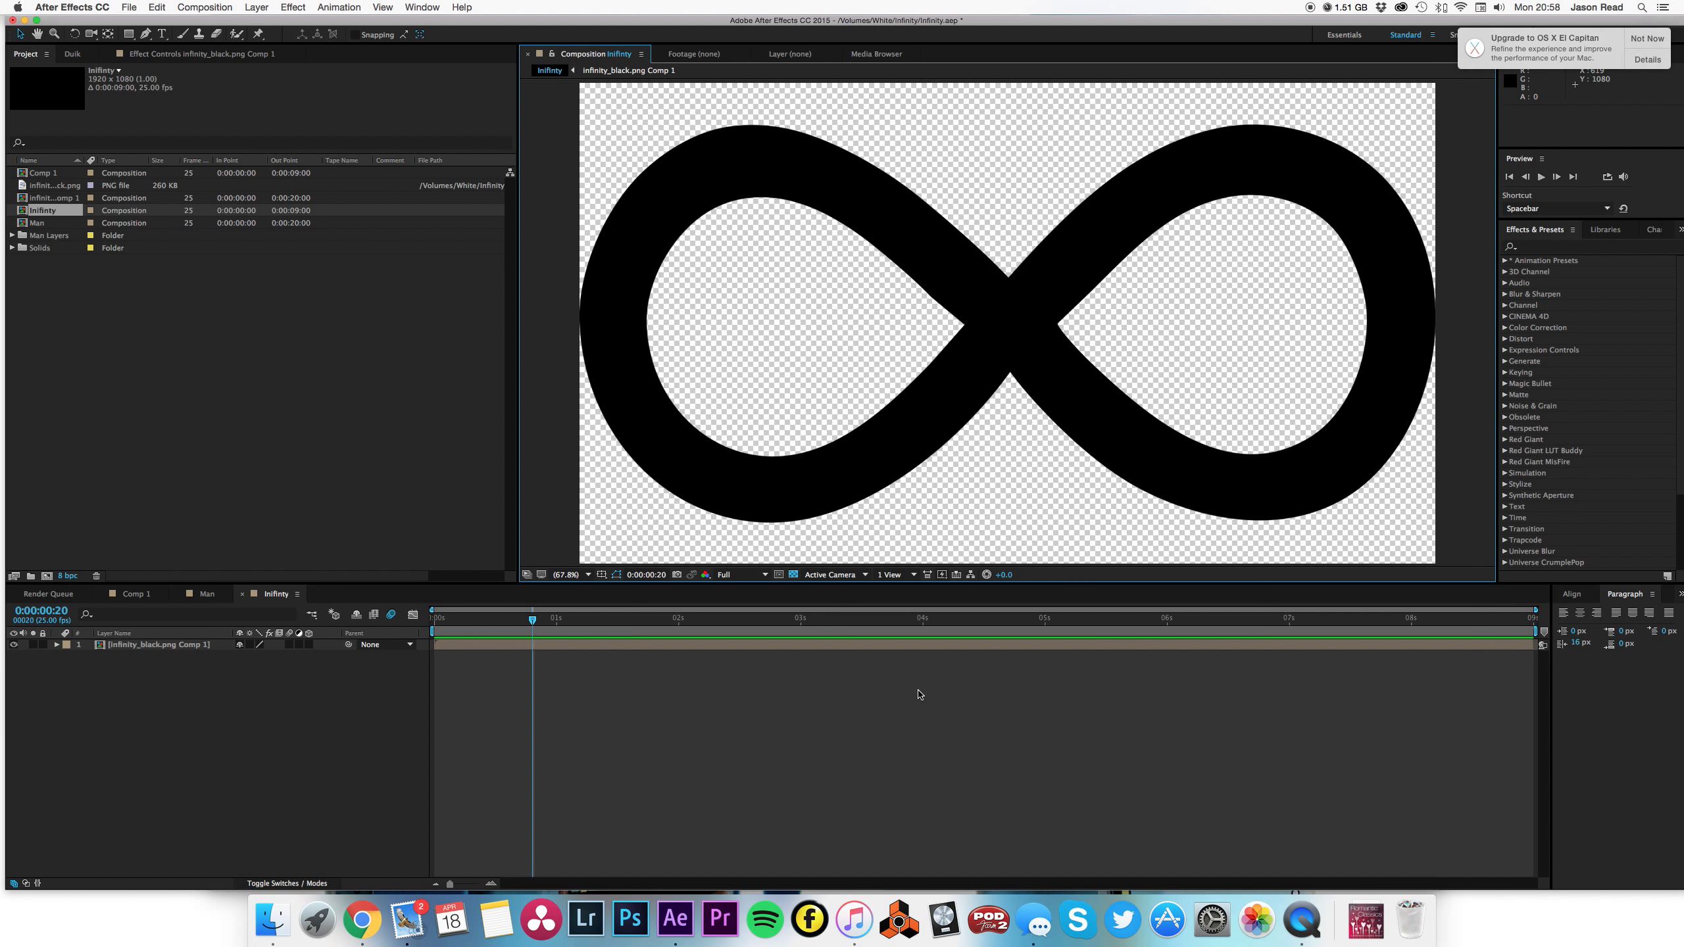
click(1650, 37)
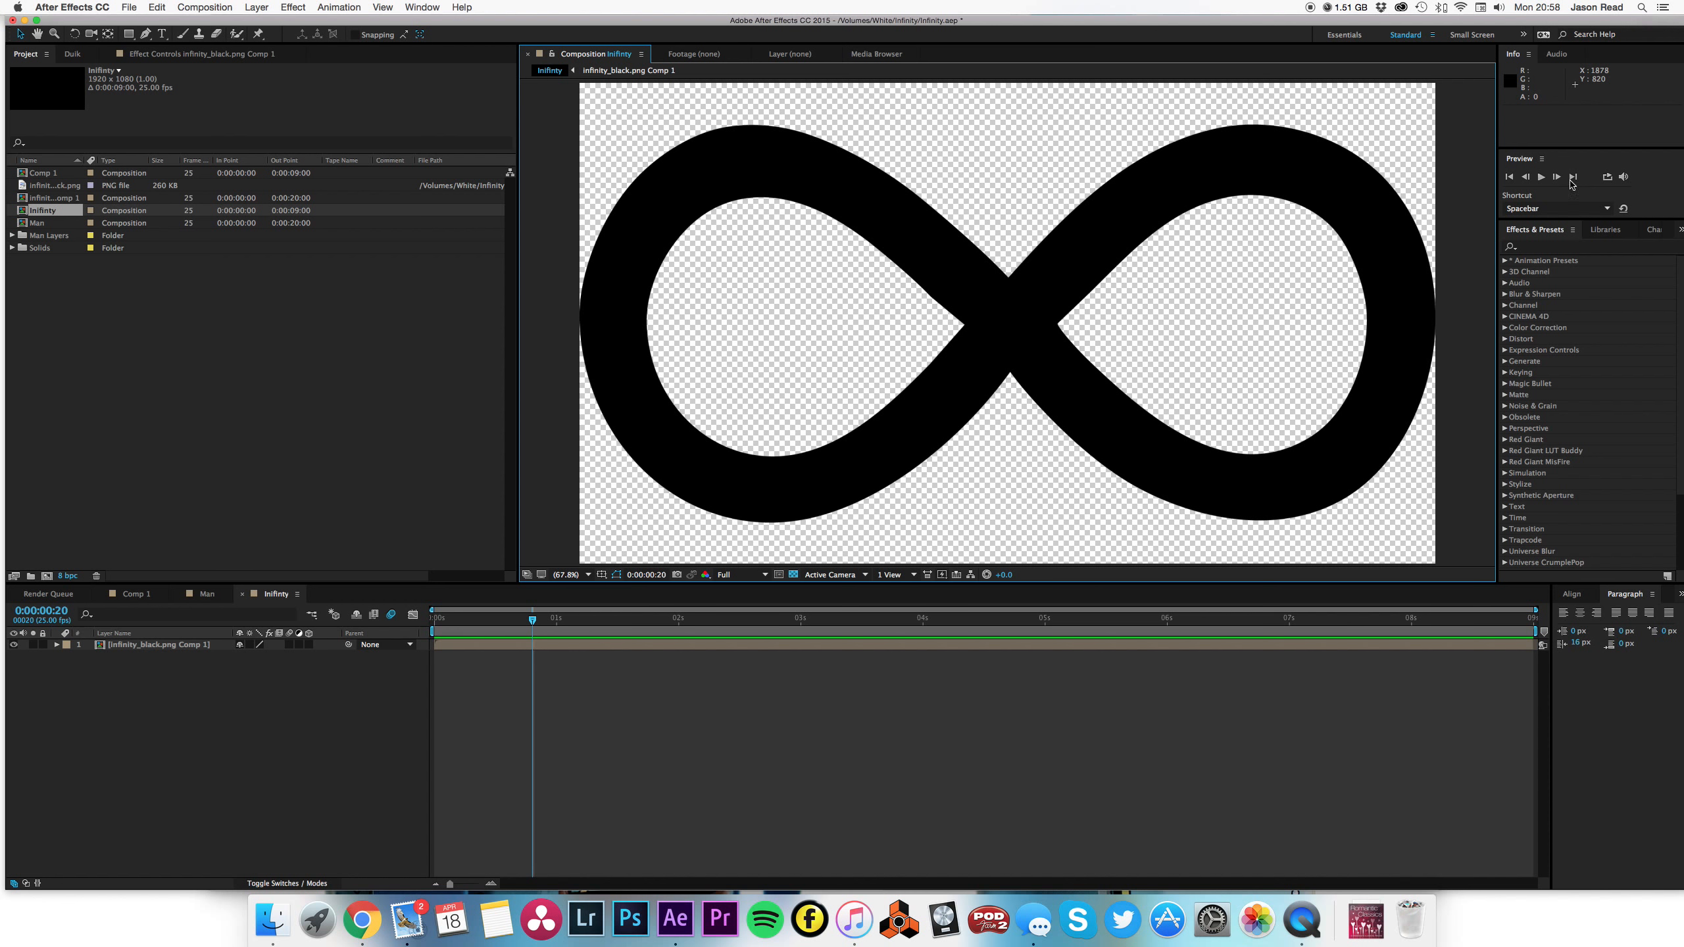
- Open the infinity_black.png Comp 1 precomposition, go to its first frame and examine the image layer's scale
double_click(821, 642)
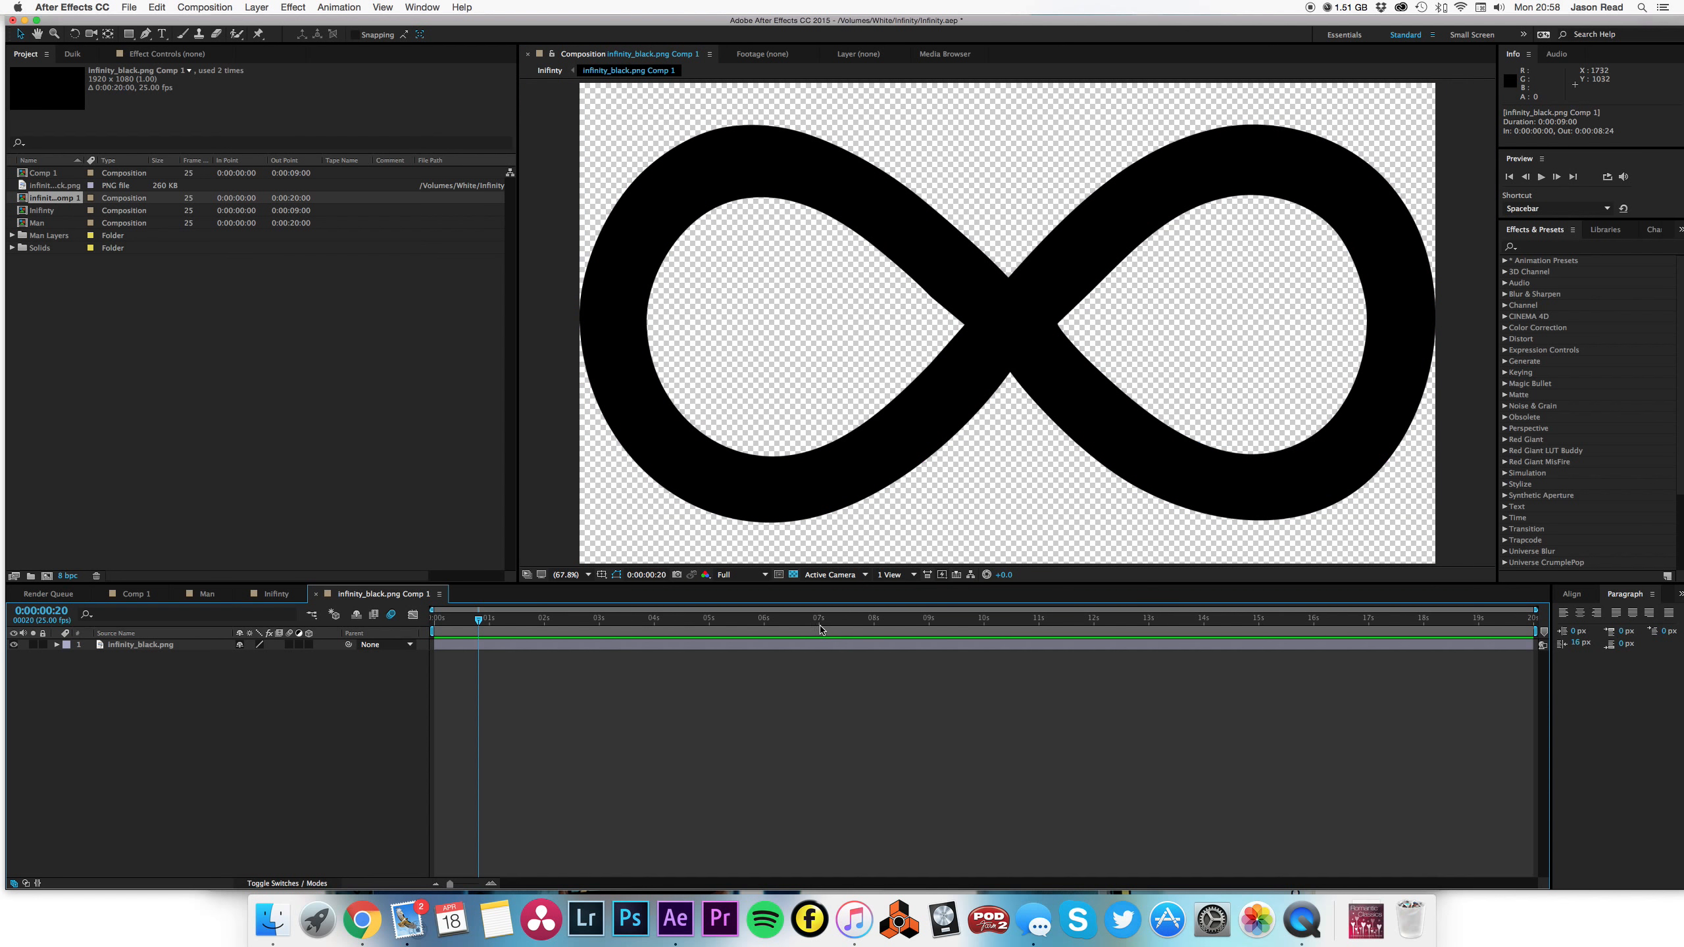
drag(820, 629, 418, 617)
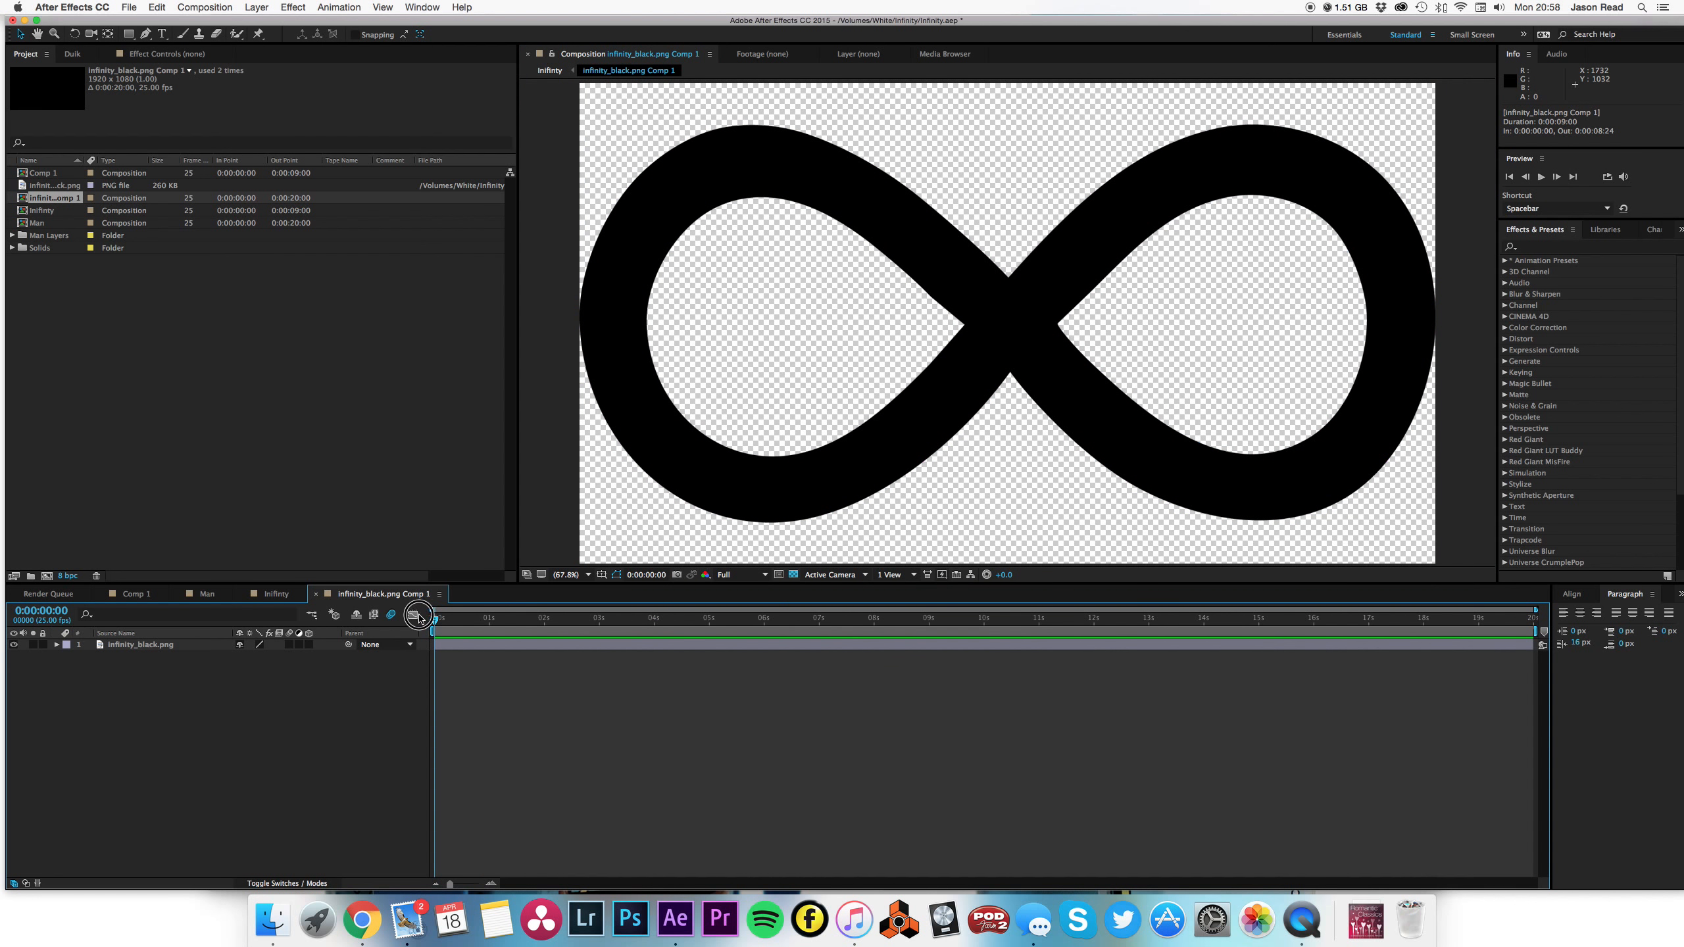
click(521, 651)
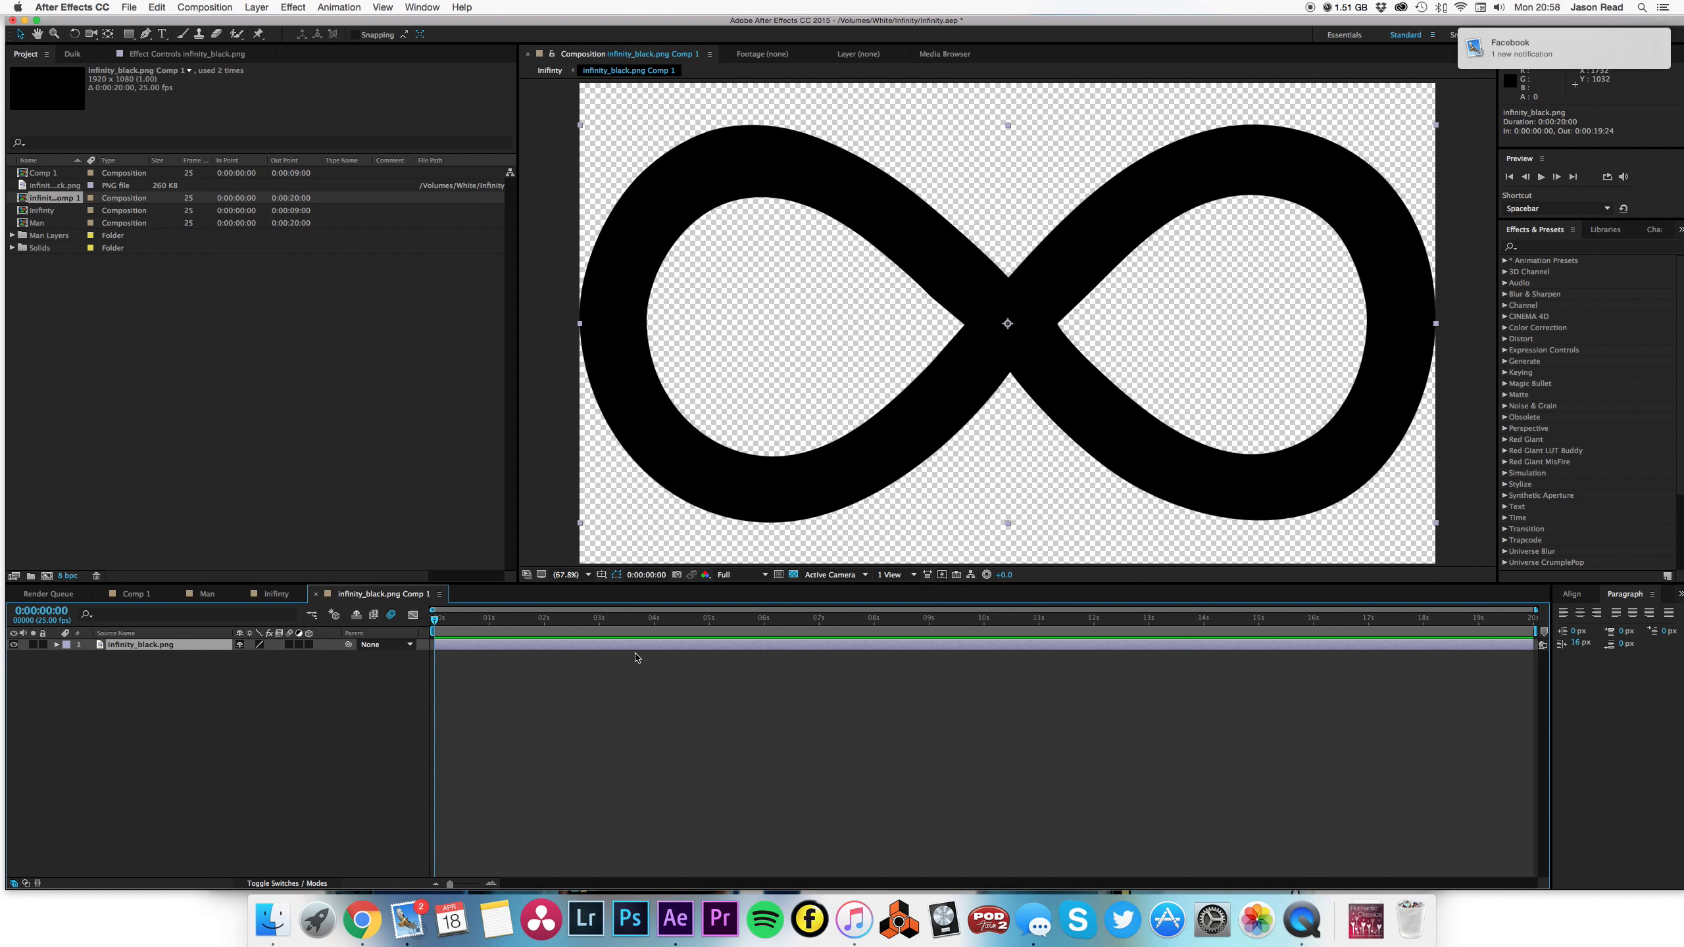
drag(774, 622, 400, 622)
key(s)
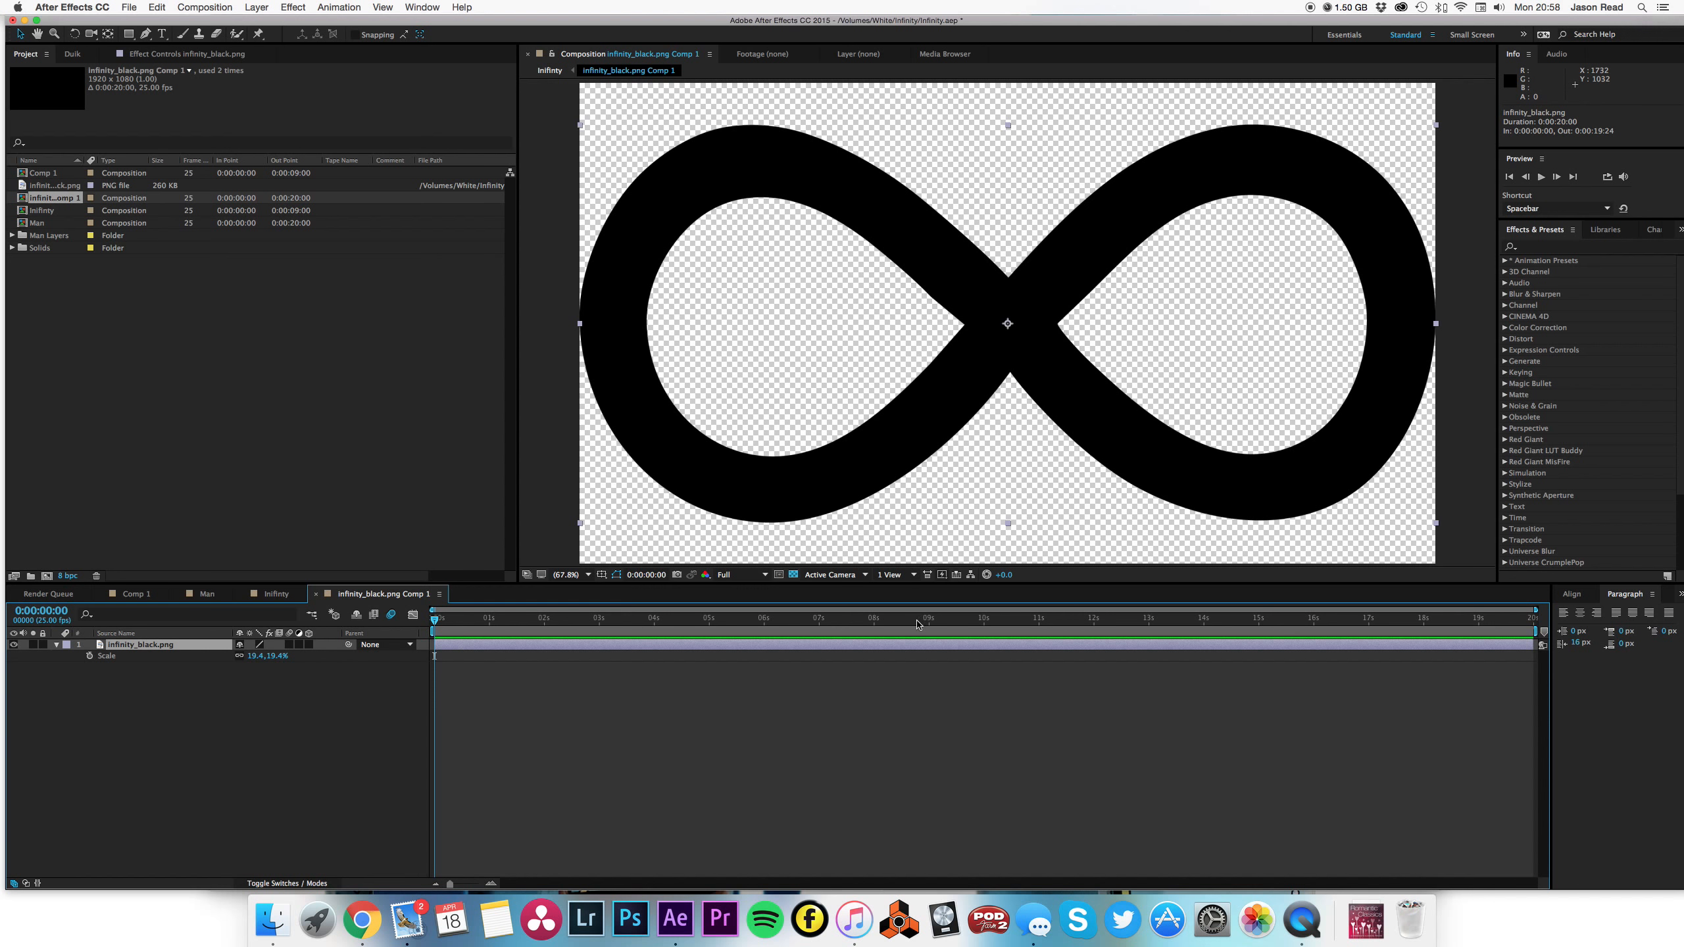
click(706, 703)
click(620, 643)
click(574, 708)
click(331, 643)
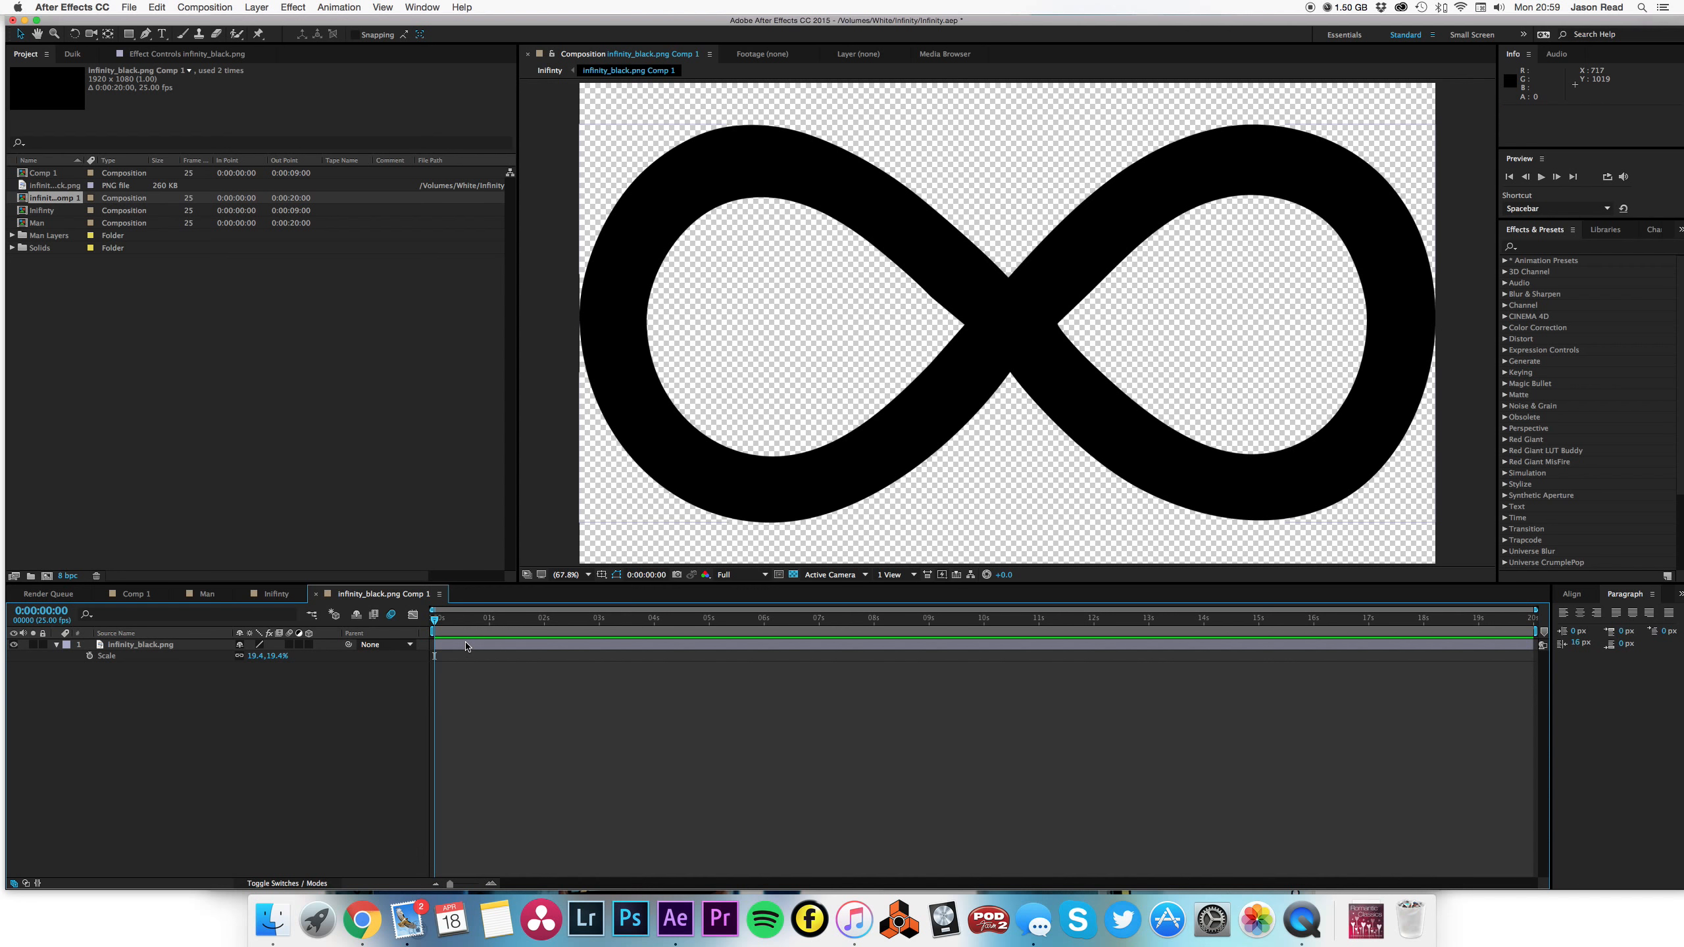
- Return to the Inifinty composition and check the scale of the infinity_black.png Comp 1 layer
click(281, 594)
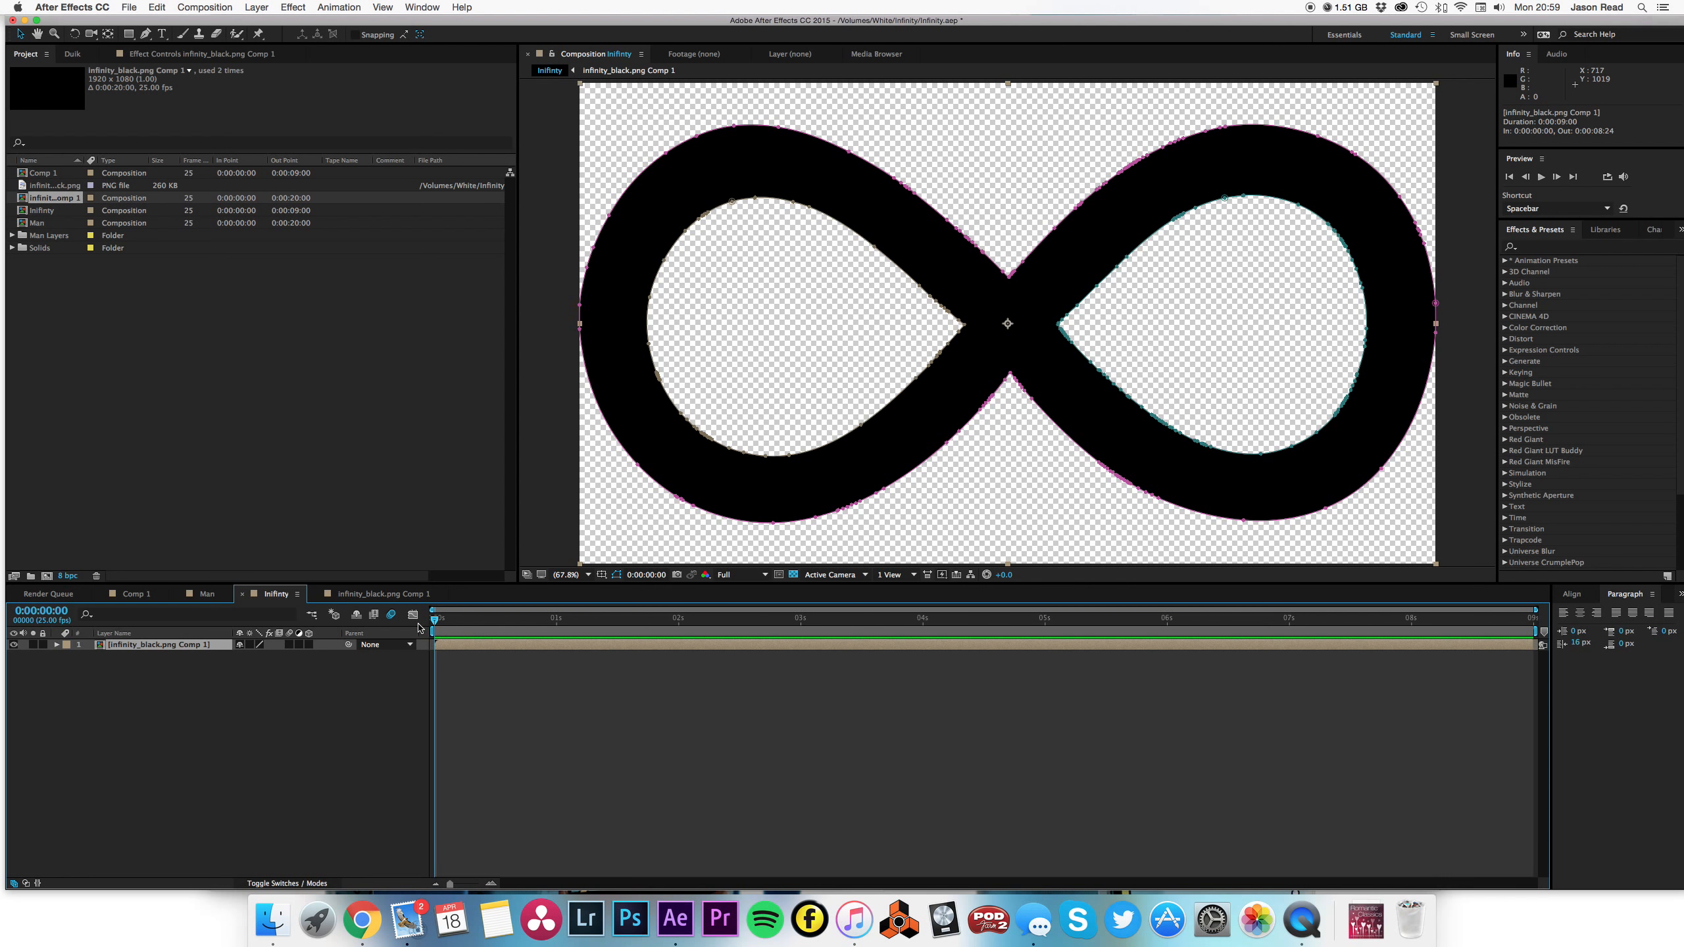
key(s)
click(592, 746)
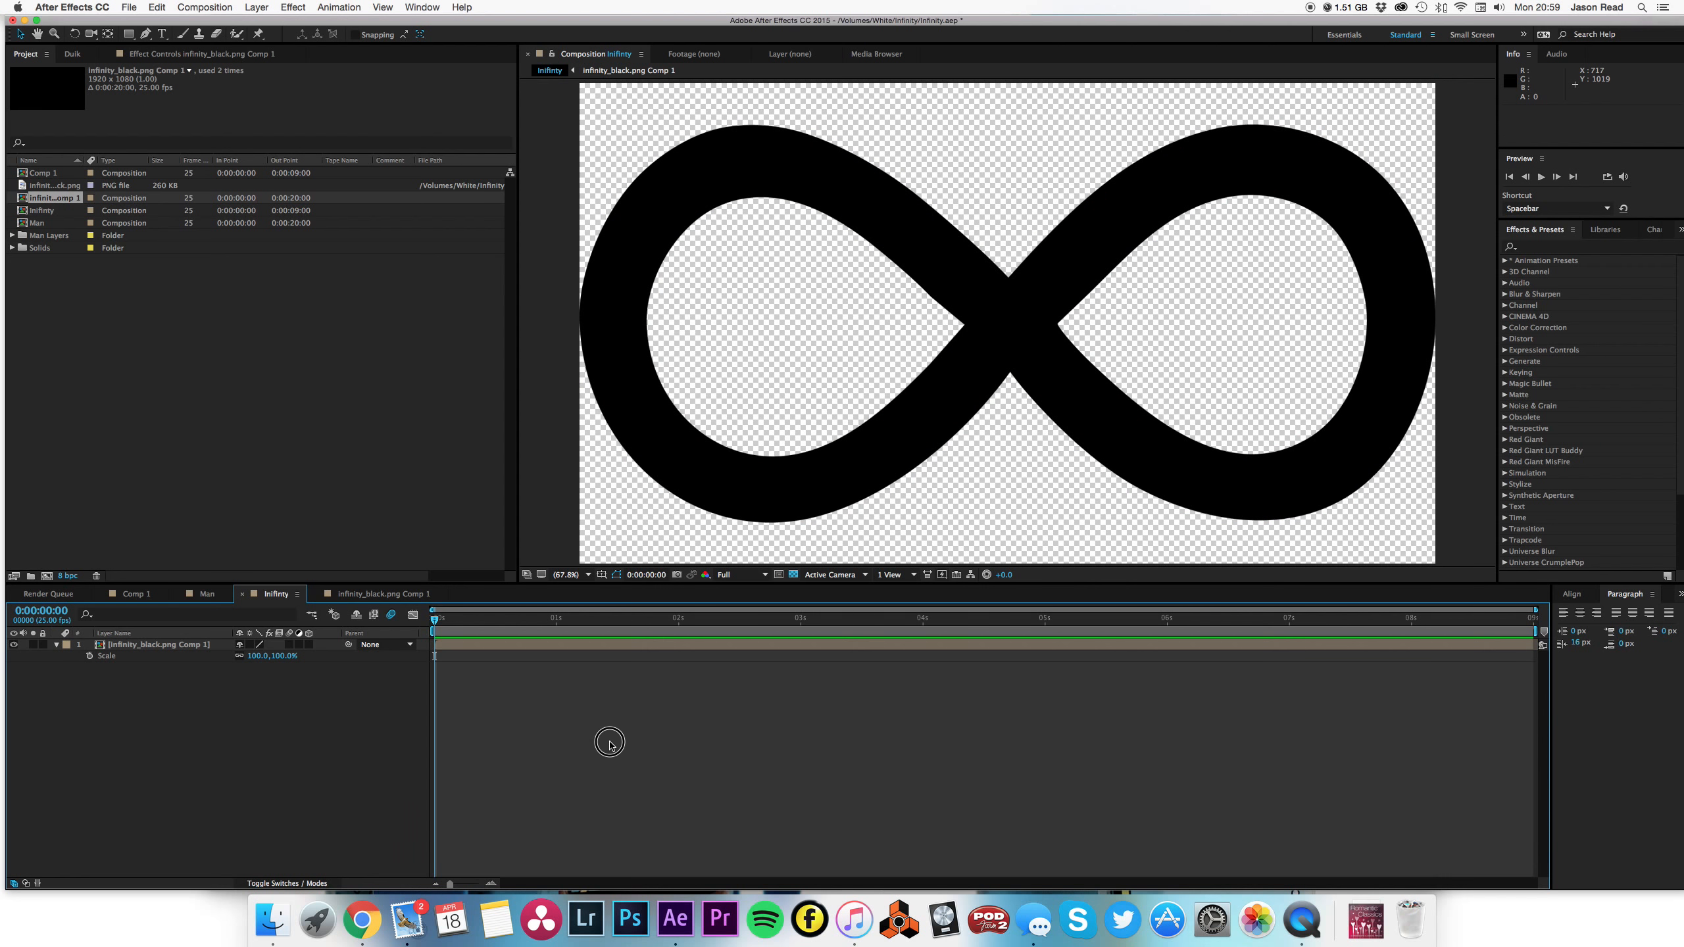
click(614, 647)
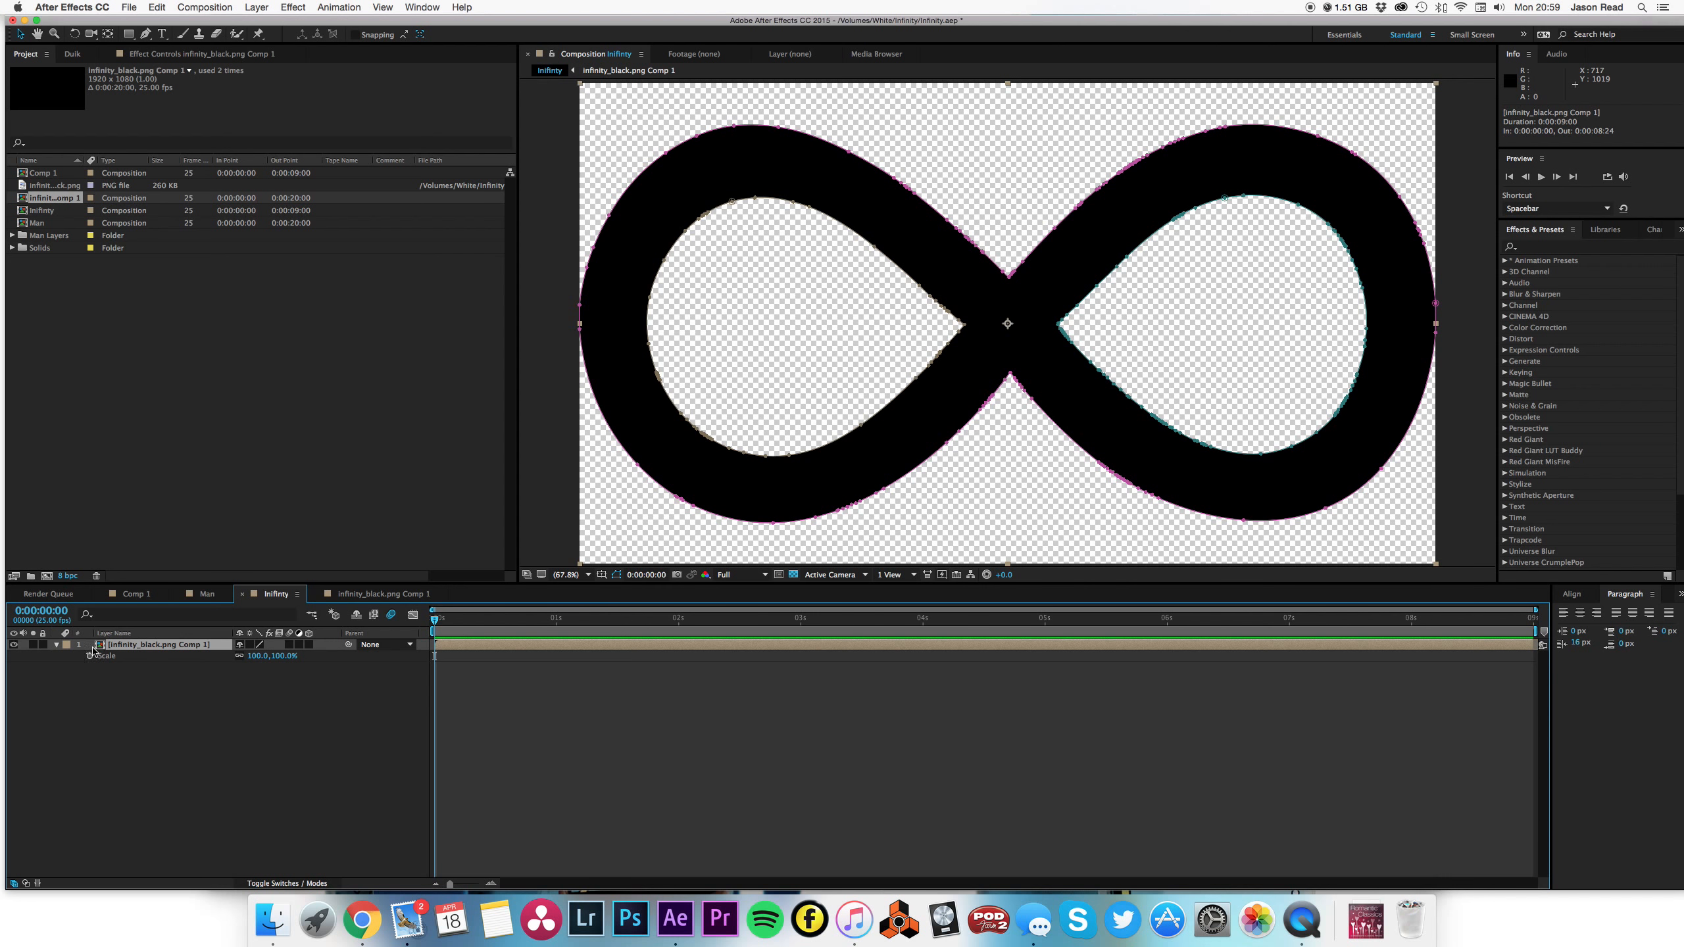
click(58, 645)
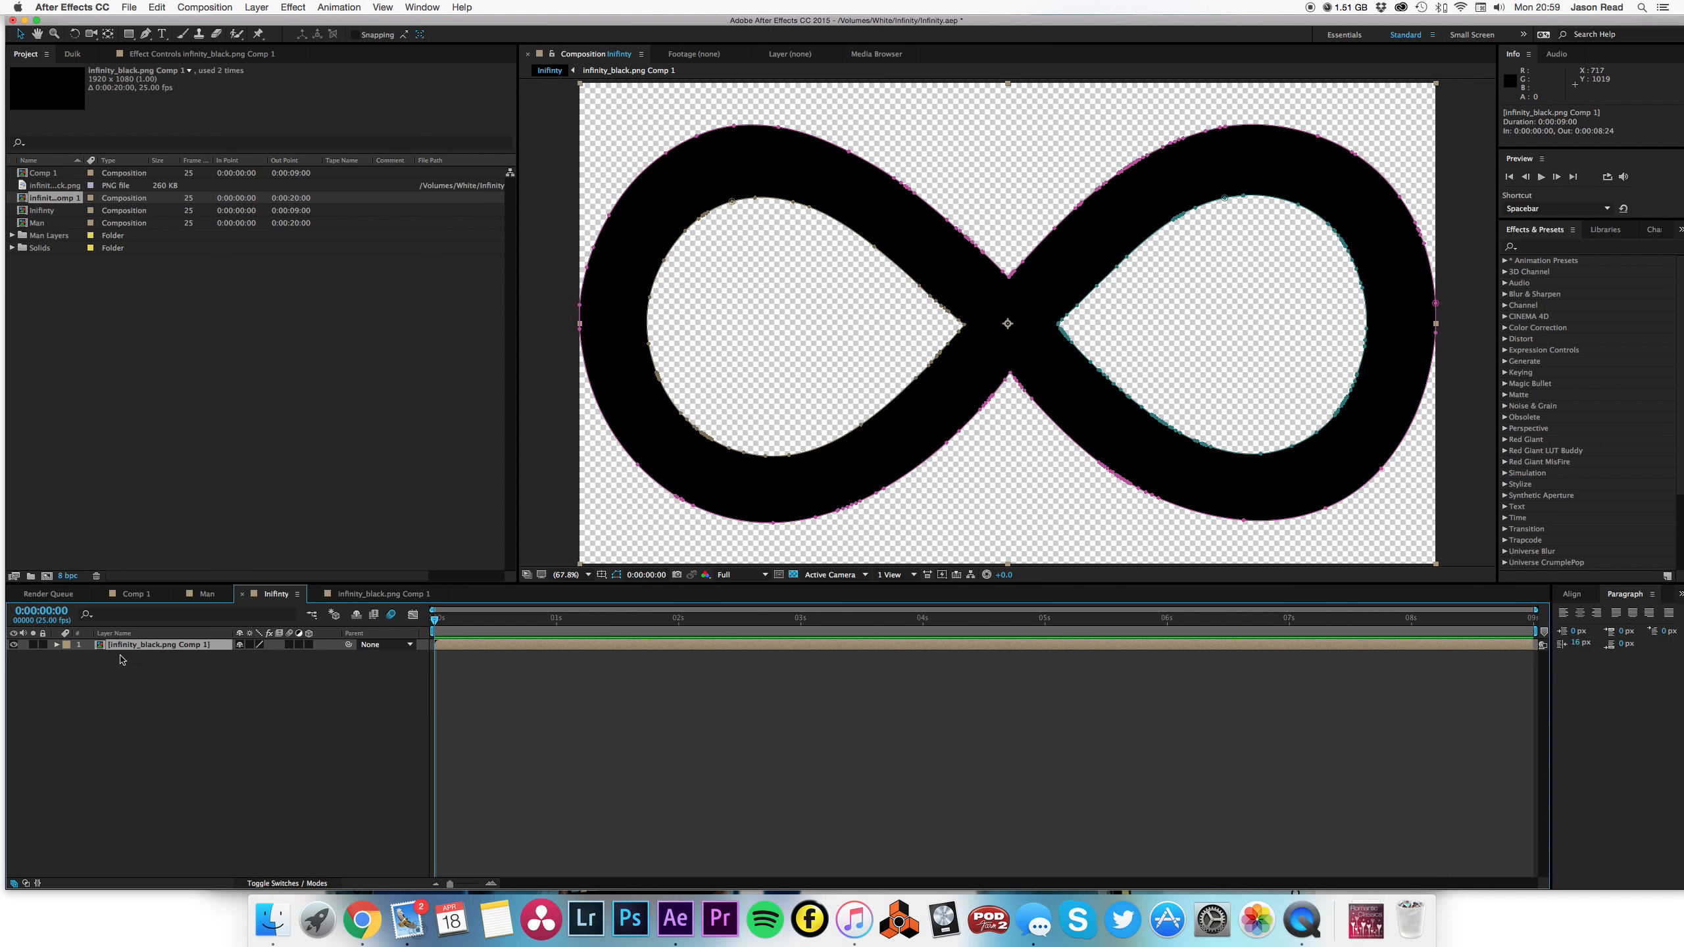
- Delete Mask 1, Mask 2 and Mask 3 from the infinity_black.png Comp 1 layer and collapse its properties
click(58, 644)
click(108, 666)
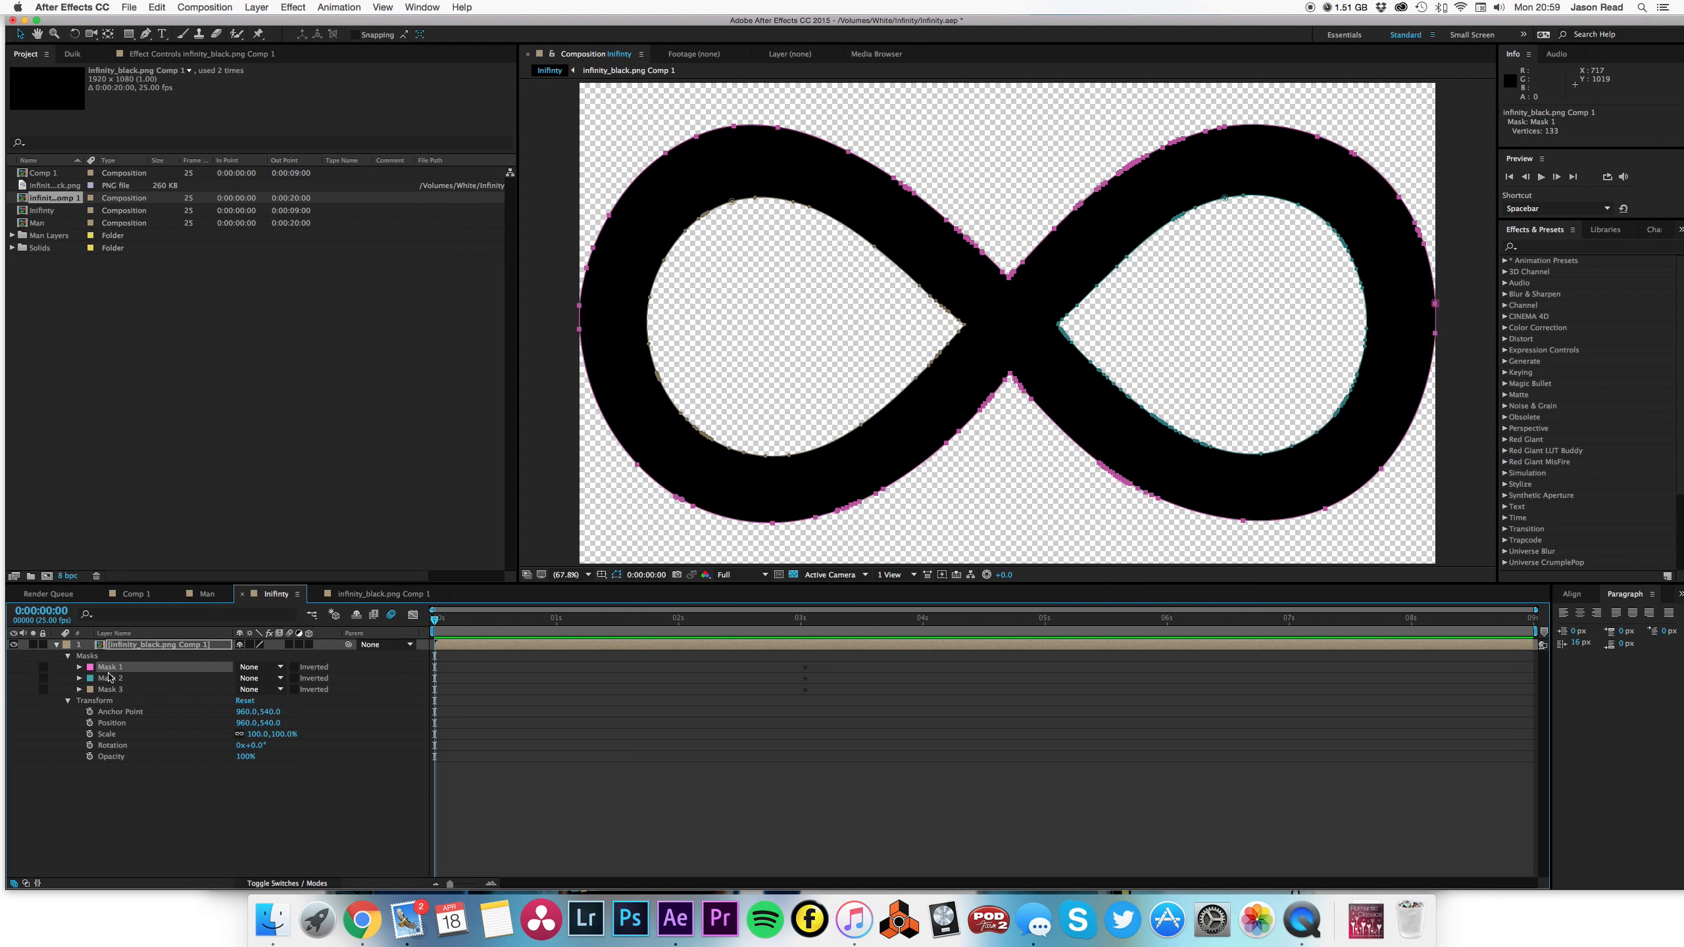
shift+click(111, 690)
key(Delete)
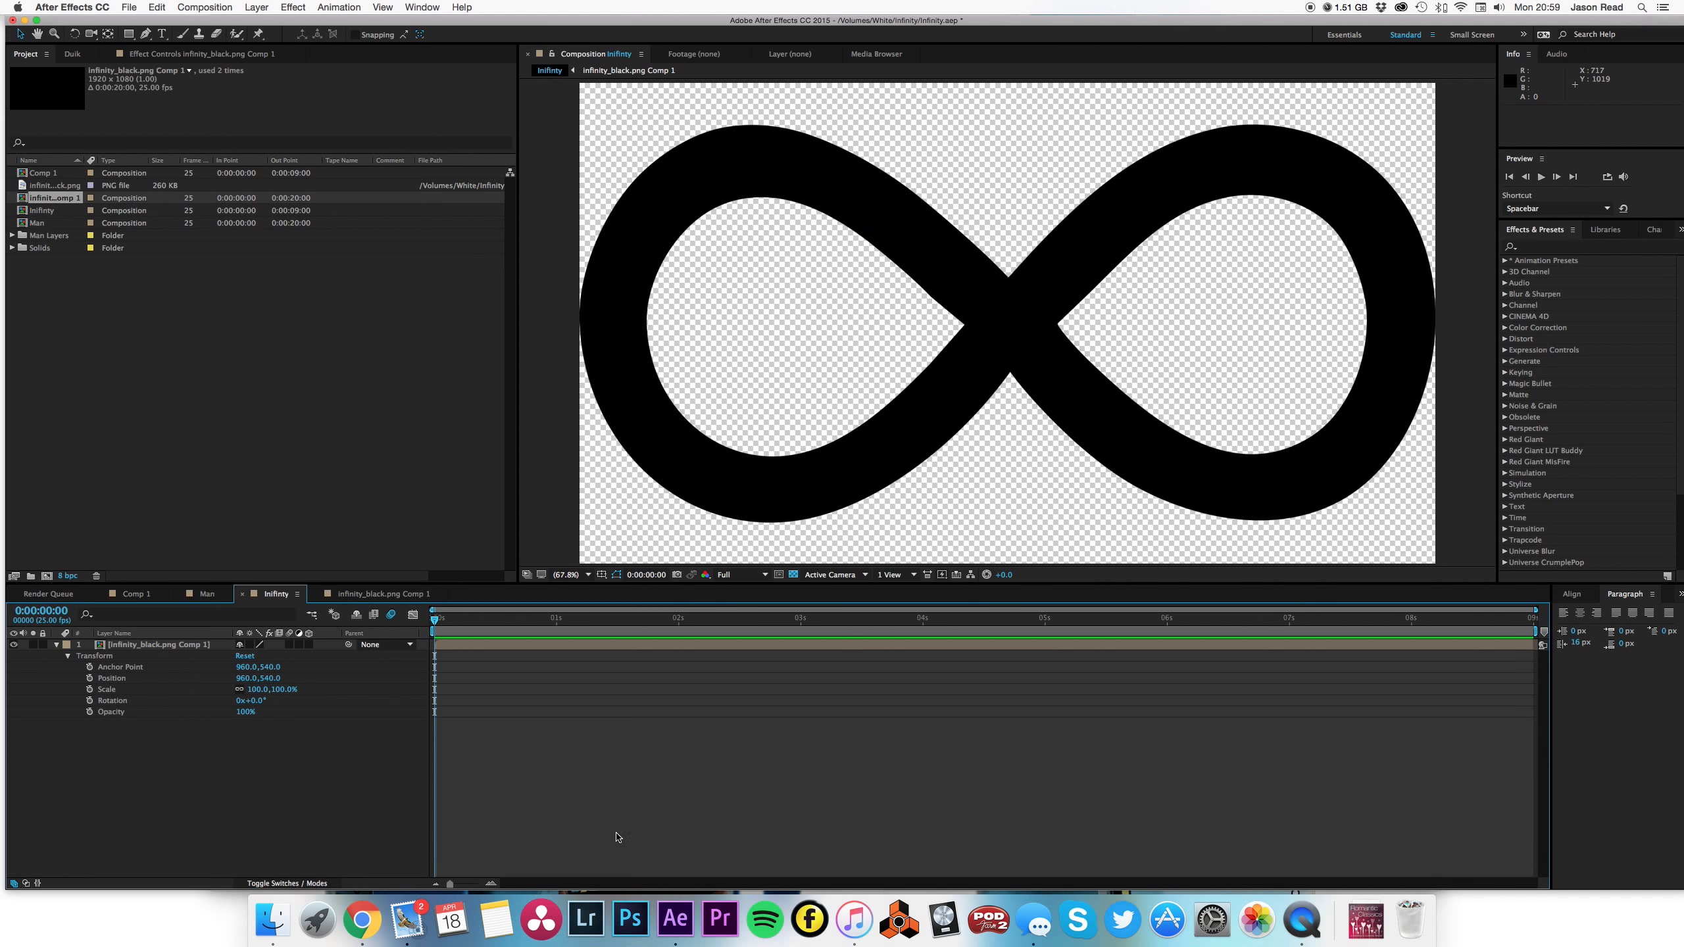
click(612, 835)
click(57, 646)
click(613, 646)
click(696, 737)
click(658, 634)
click(658, 645)
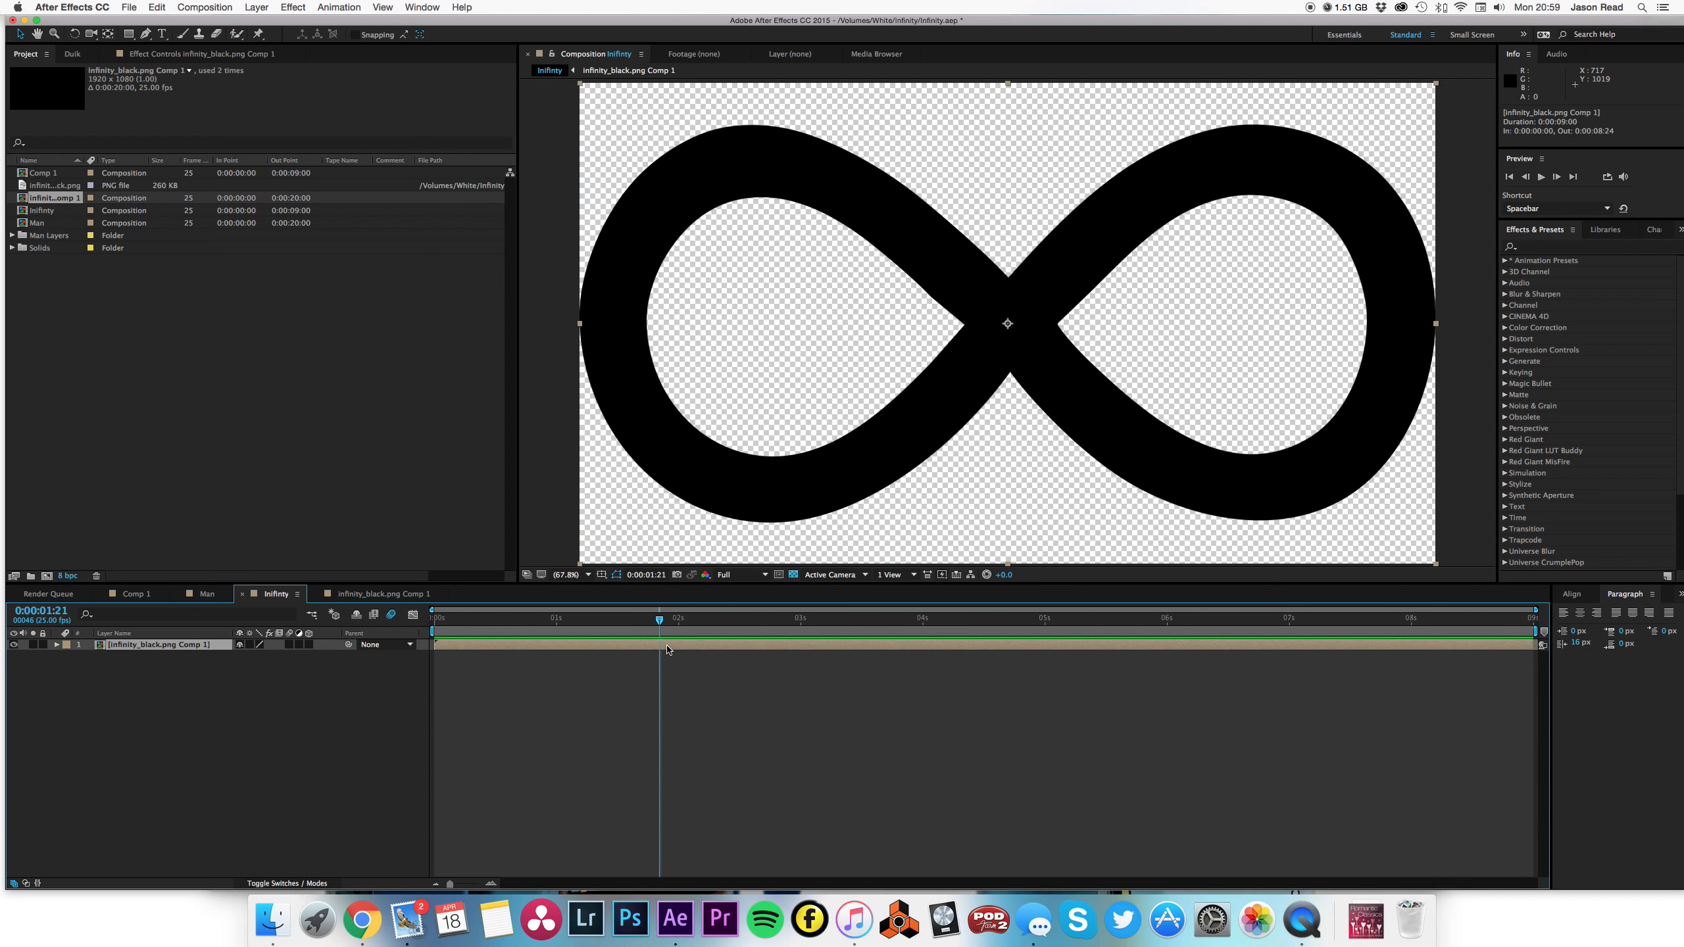
click(794, 575)
click(794, 575)
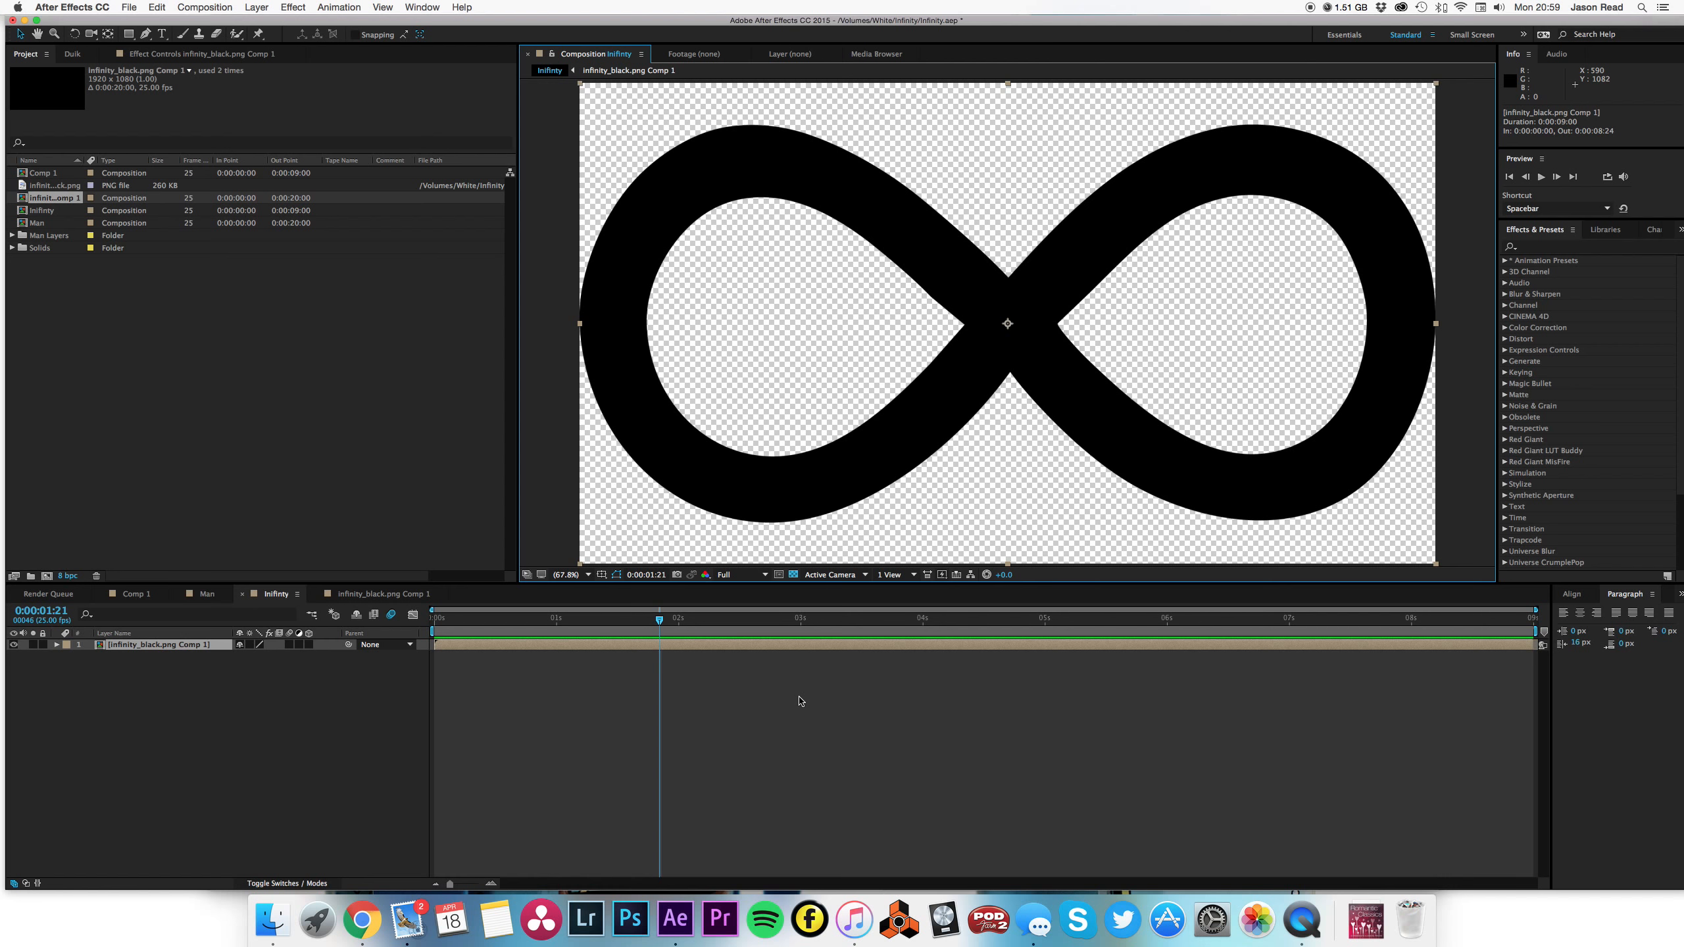
click(801, 702)
click(652, 623)
drag(652, 623, 436, 621)
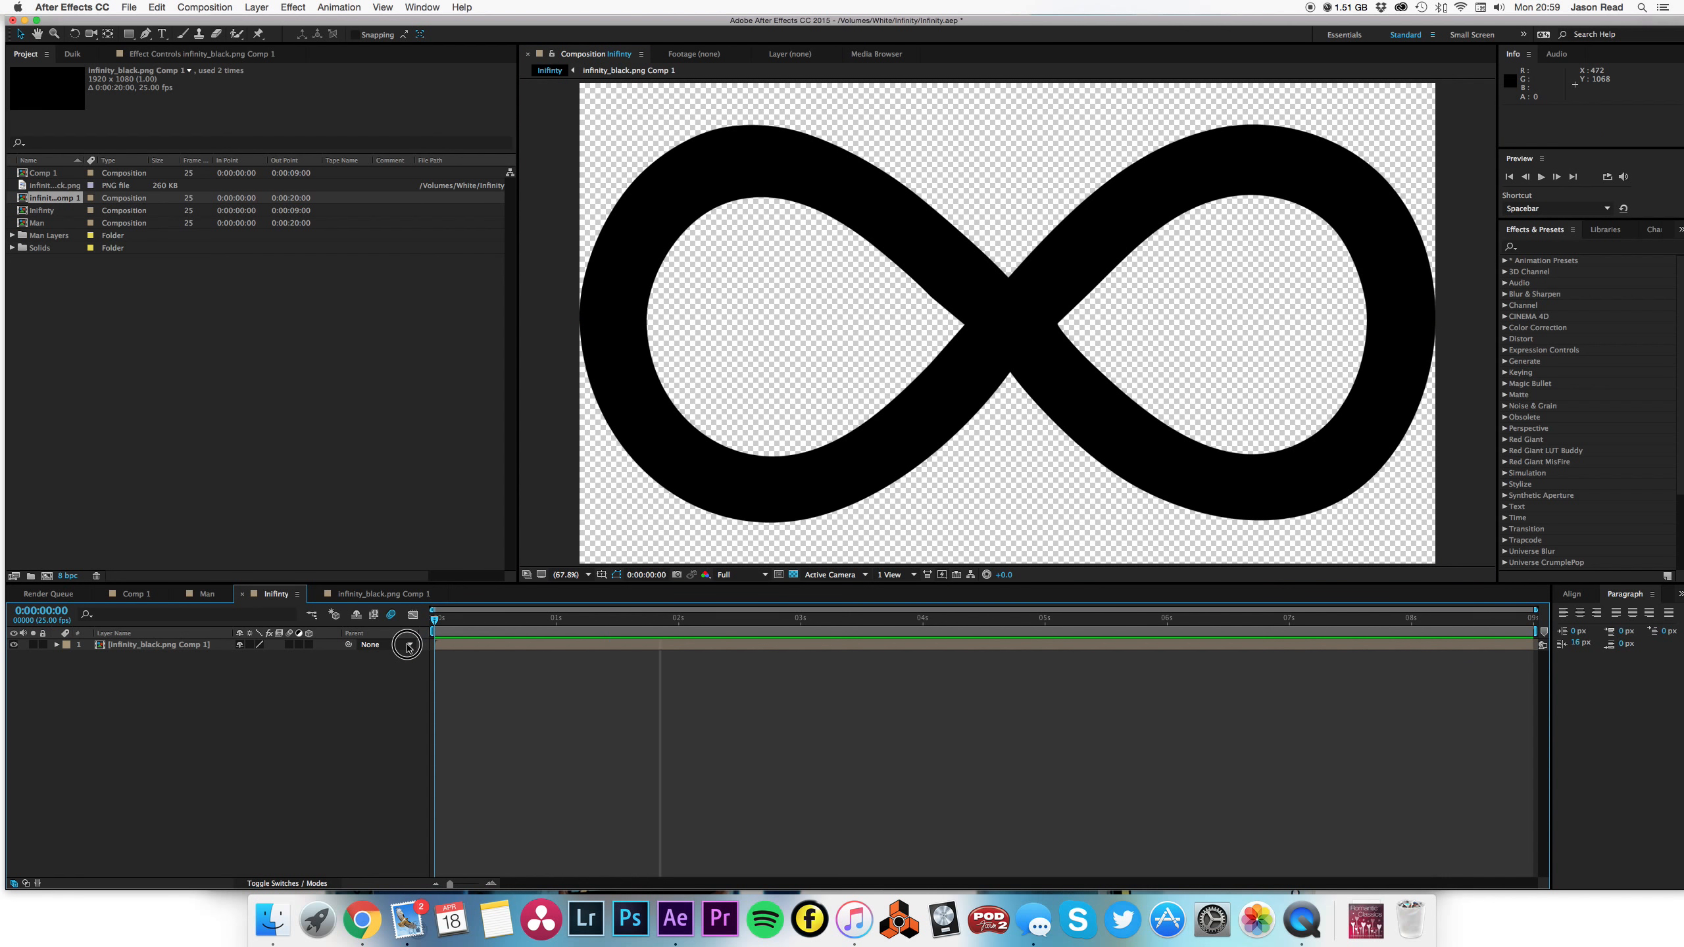
click(559, 647)
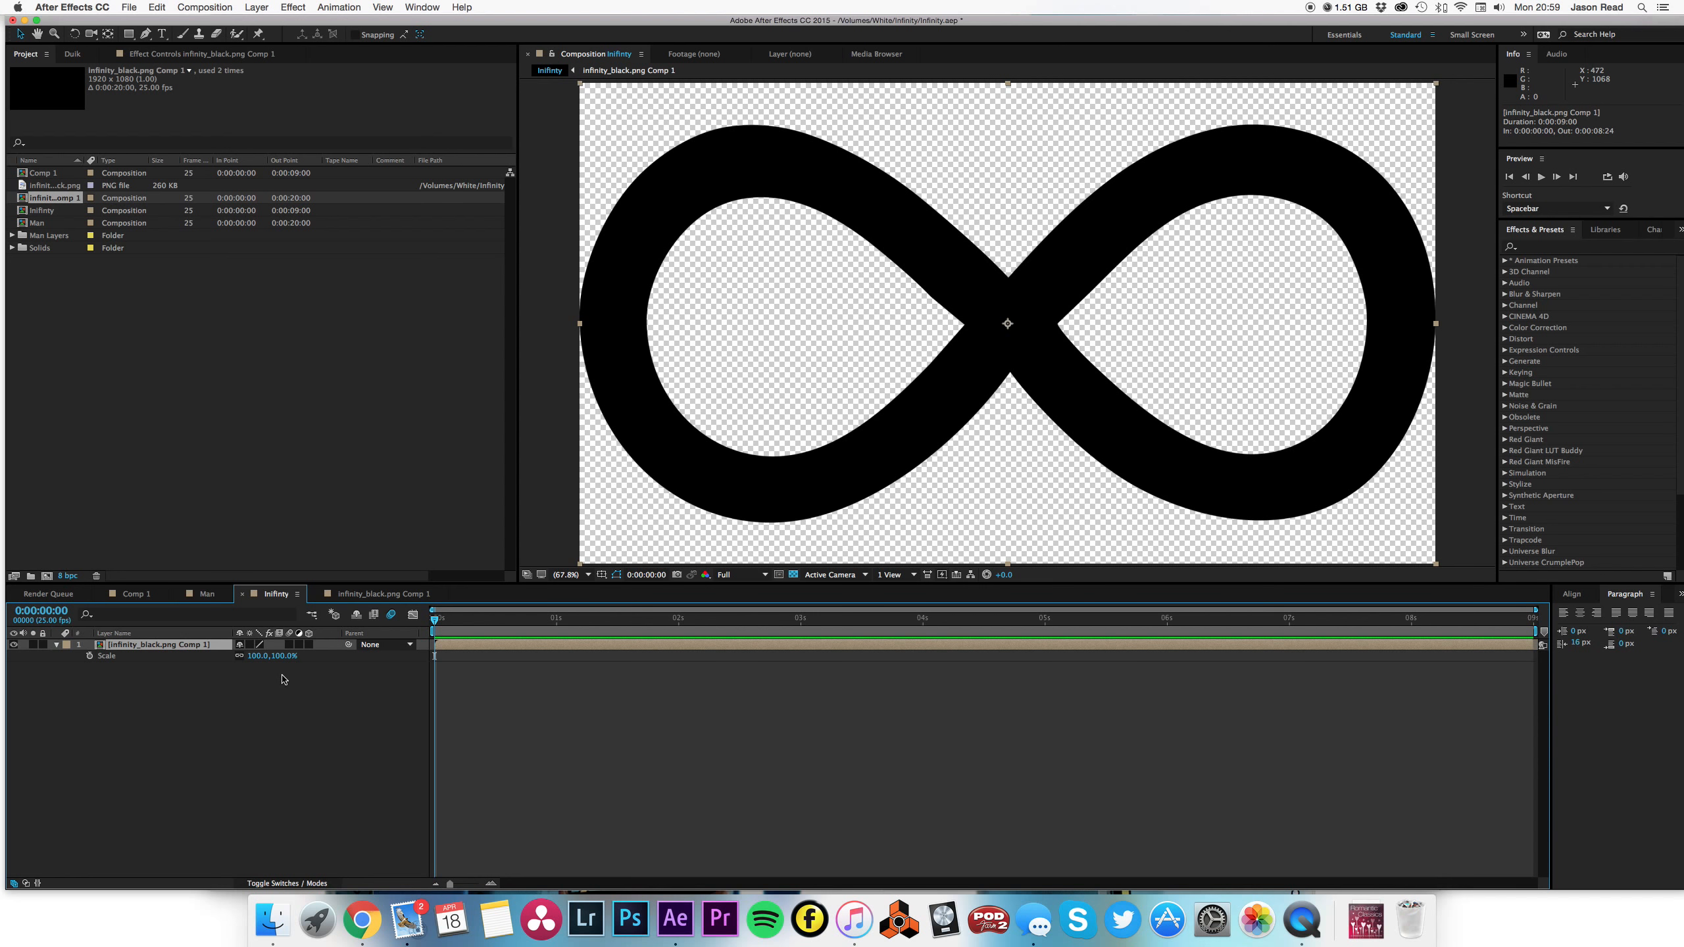
click(592, 726)
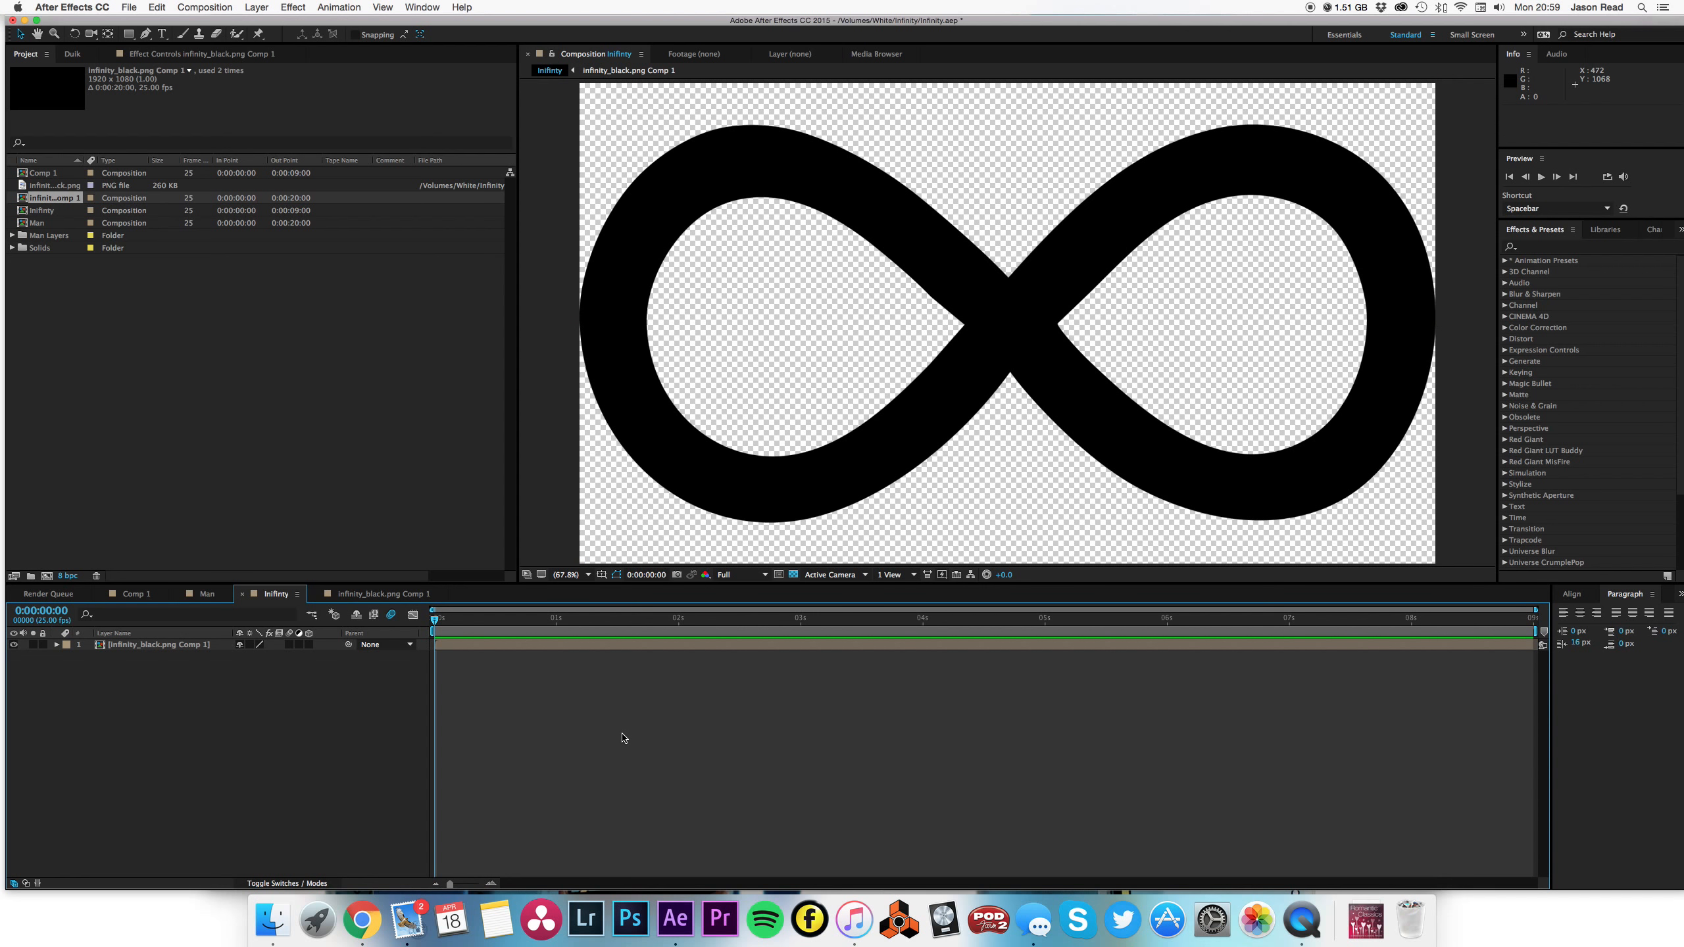
- Auto-trace the infinity_black.png Comp 1 layer into masks on the current frame, using the Alpha channel with 1 px tolerance
click(565, 647)
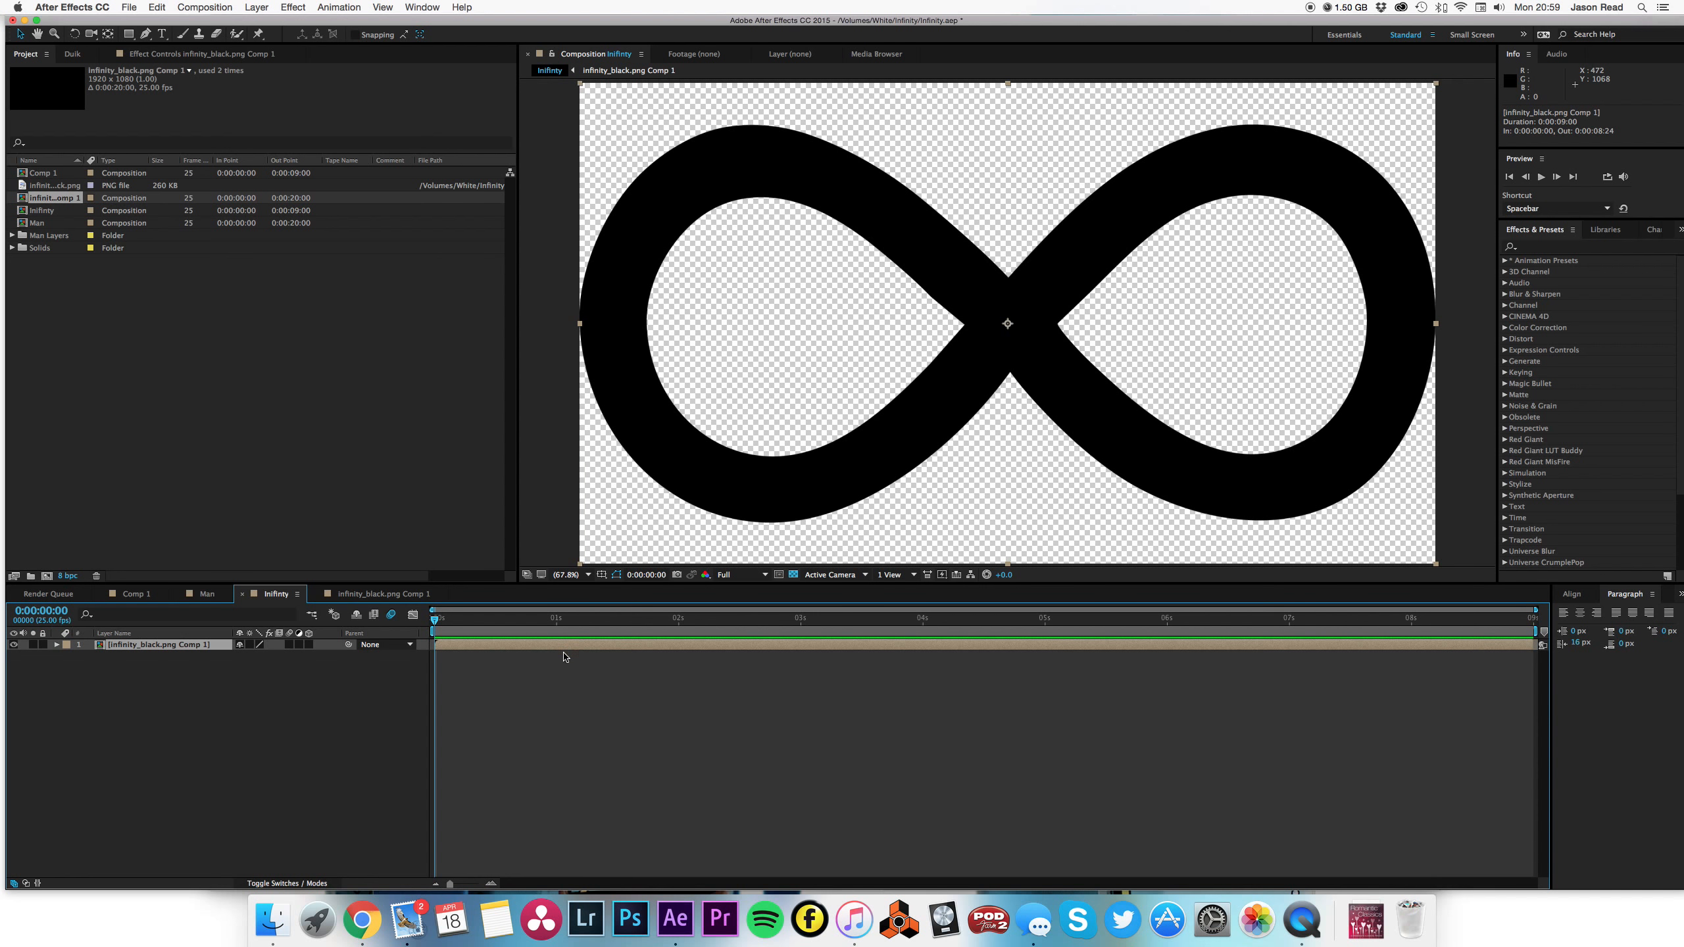
click(267, 6)
click(332, 443)
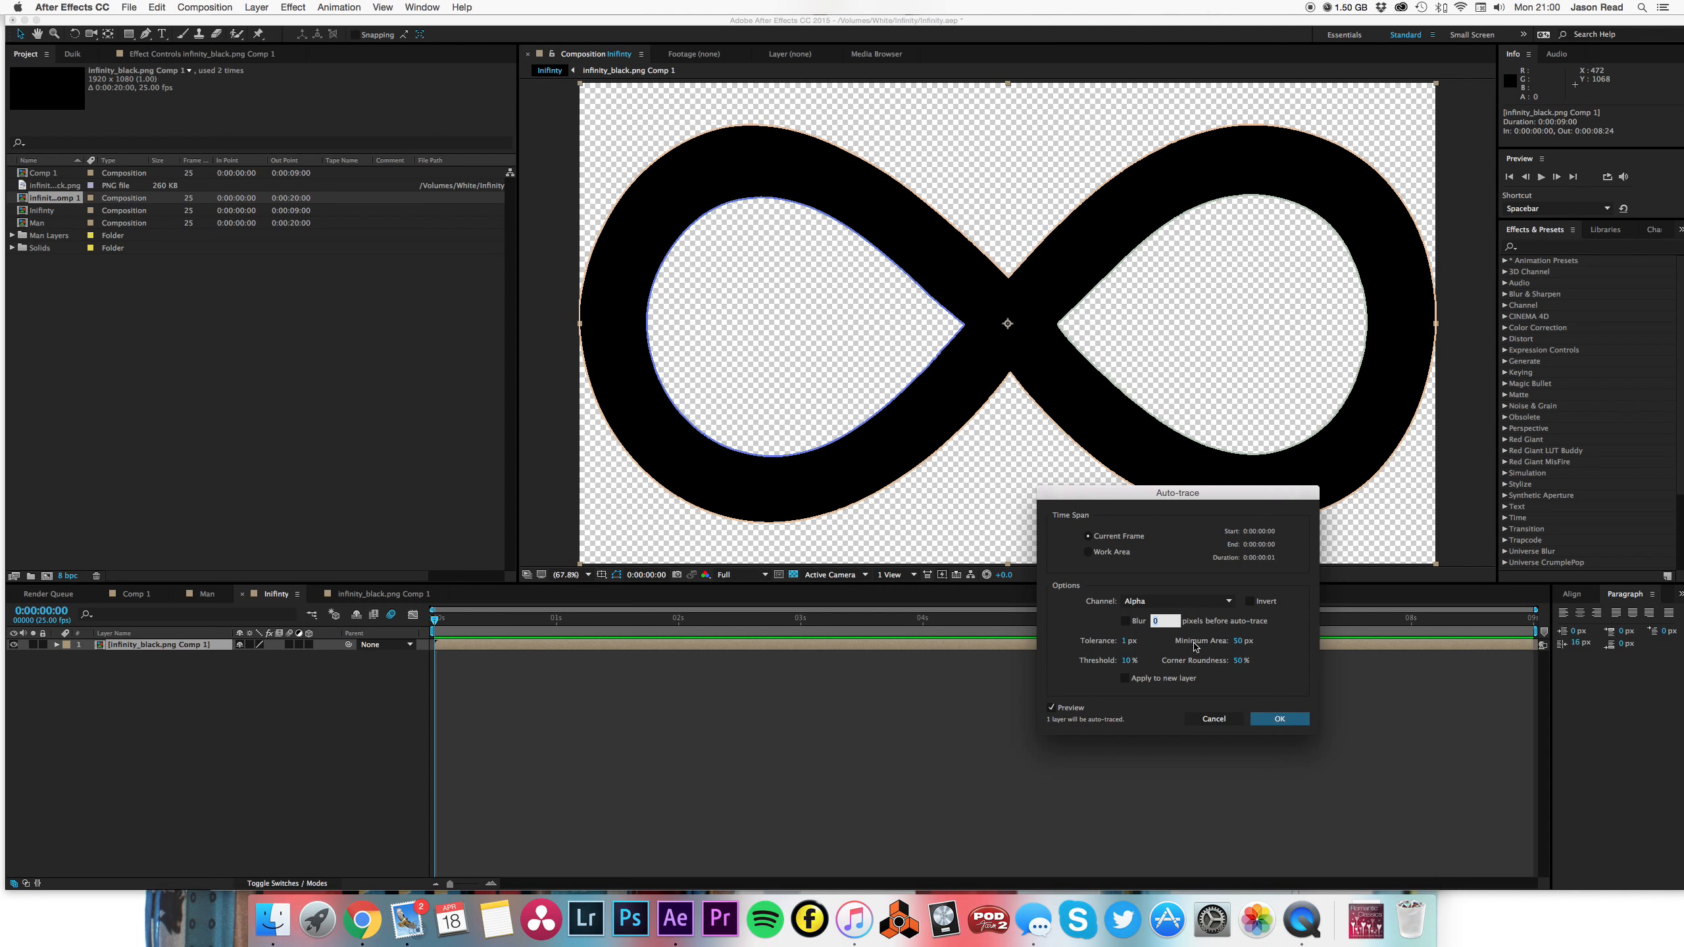
click(1276, 718)
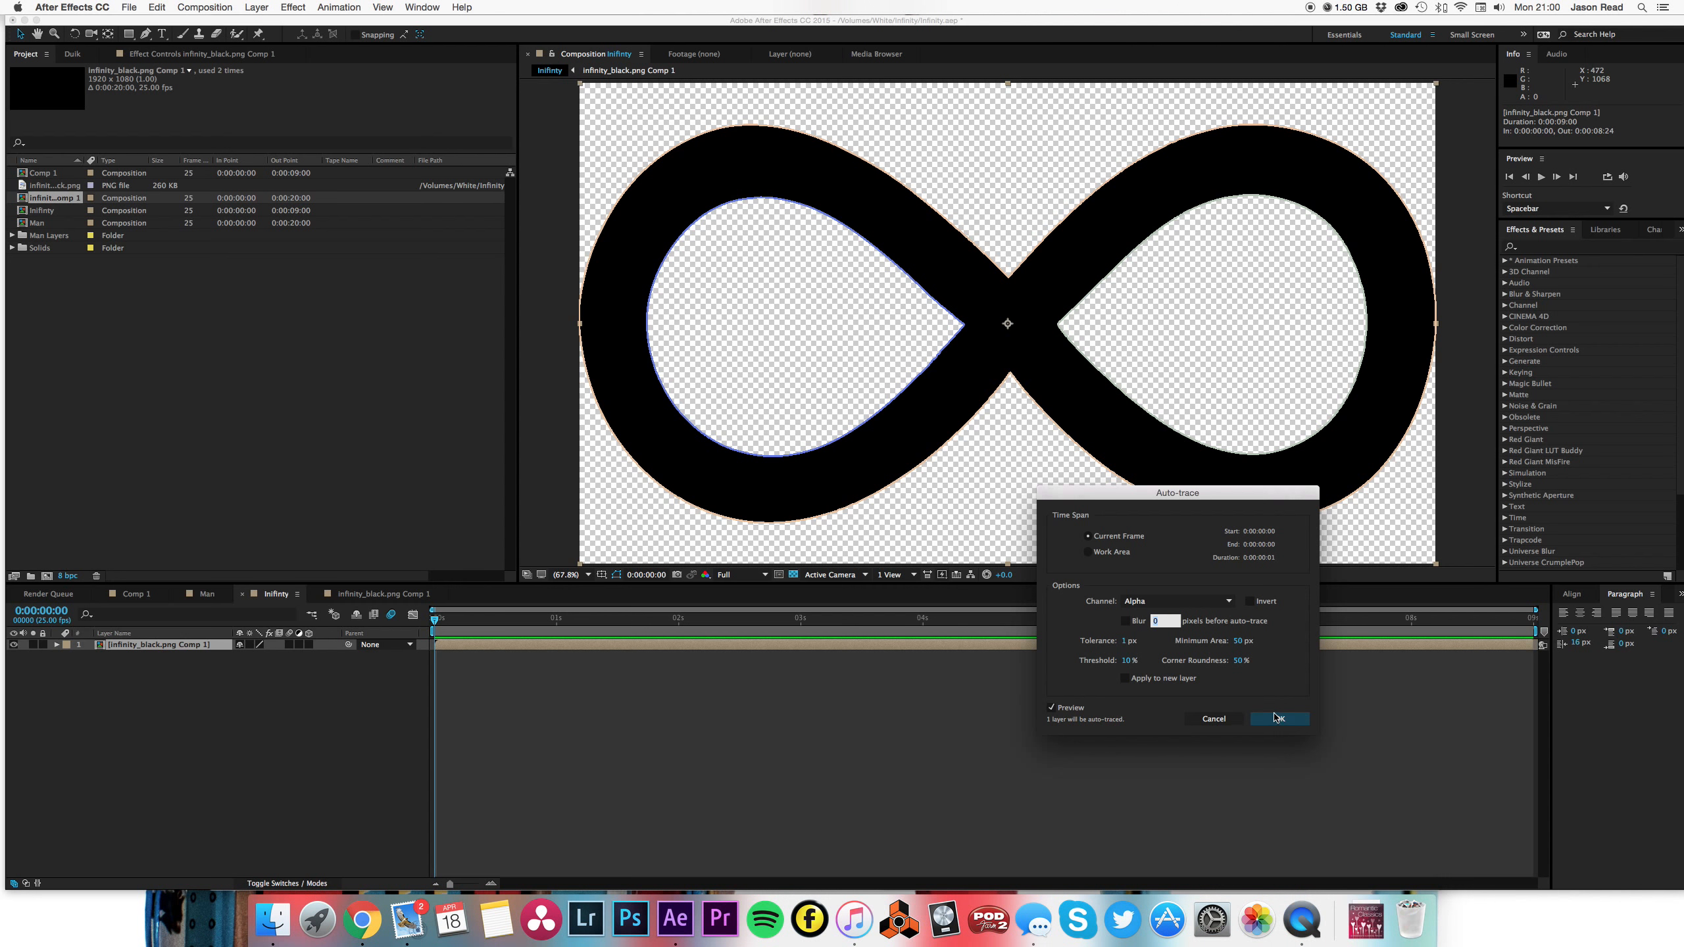
click(1279, 720)
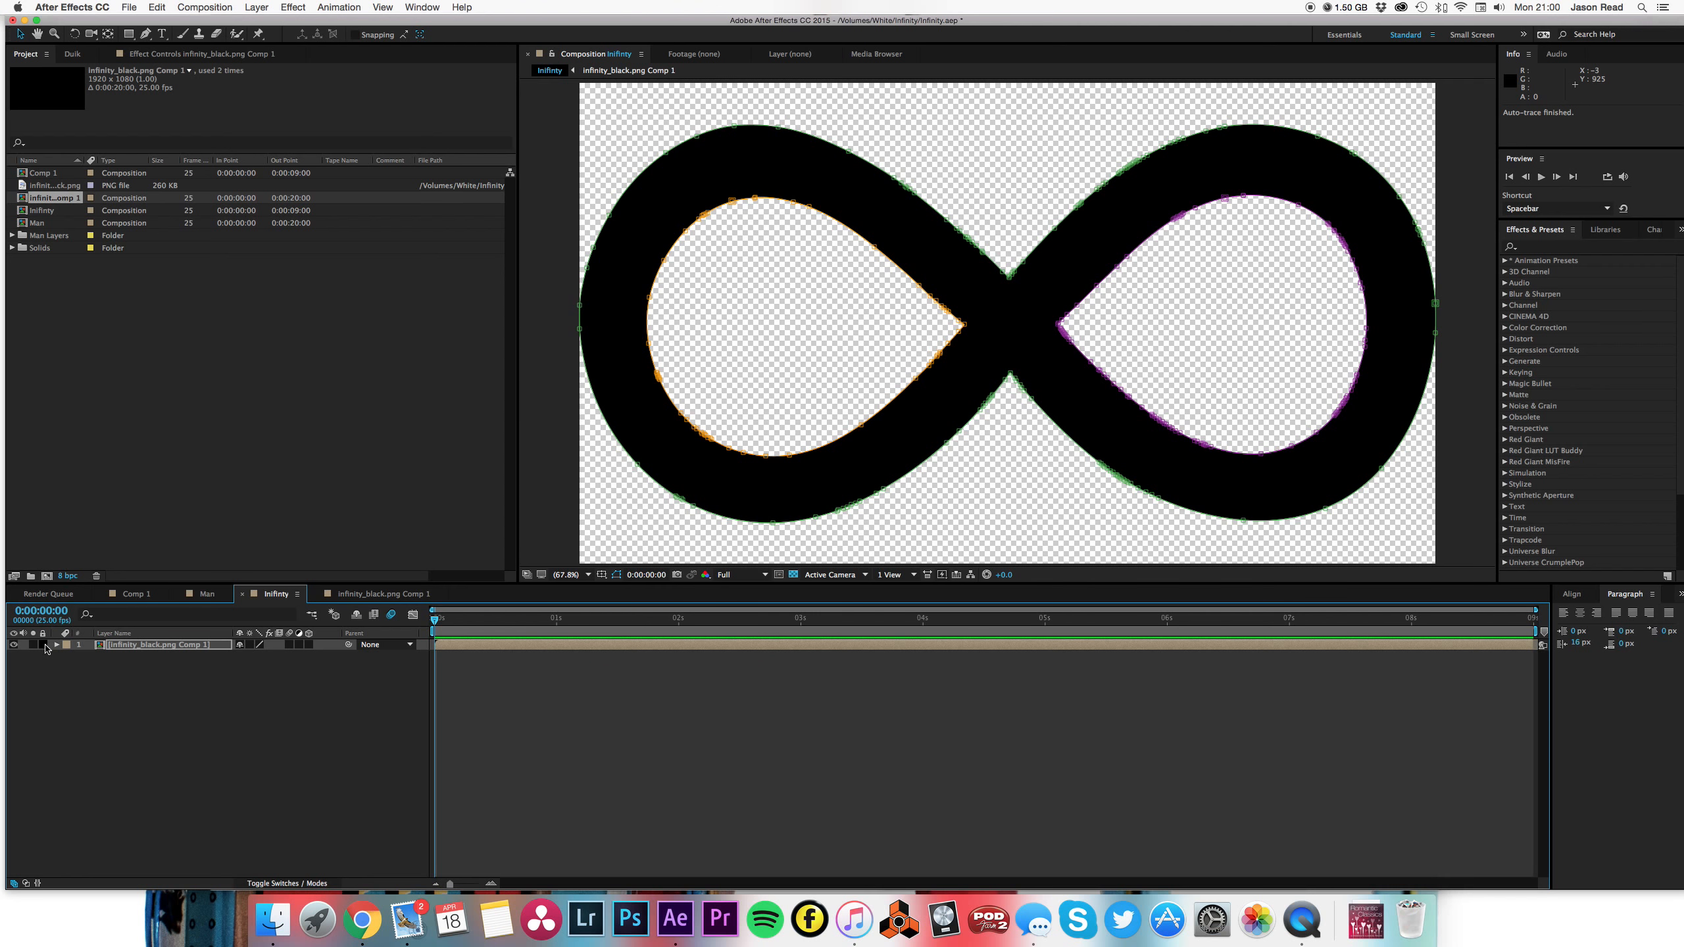
- Examine the traced outlines of Mask 1, Mask 2 and Mask 3 on the infinity_black.png Comp 1 layer, and collapse its properties
key(m)
click(140, 657)
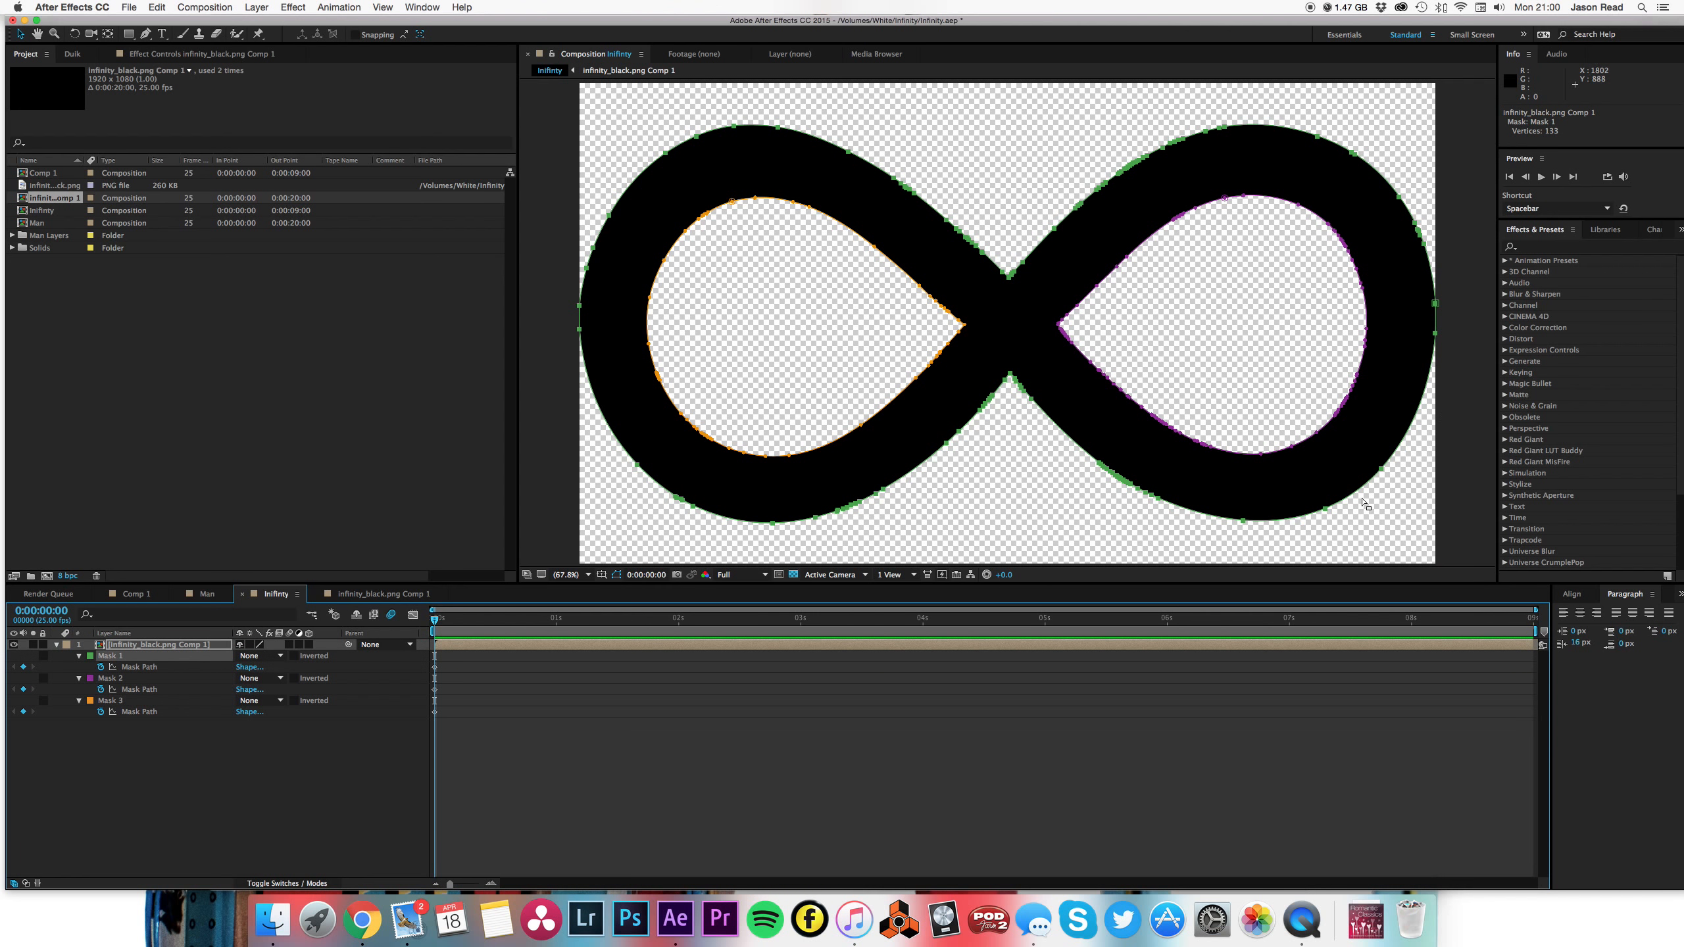
drag(827, 435, 755, 557)
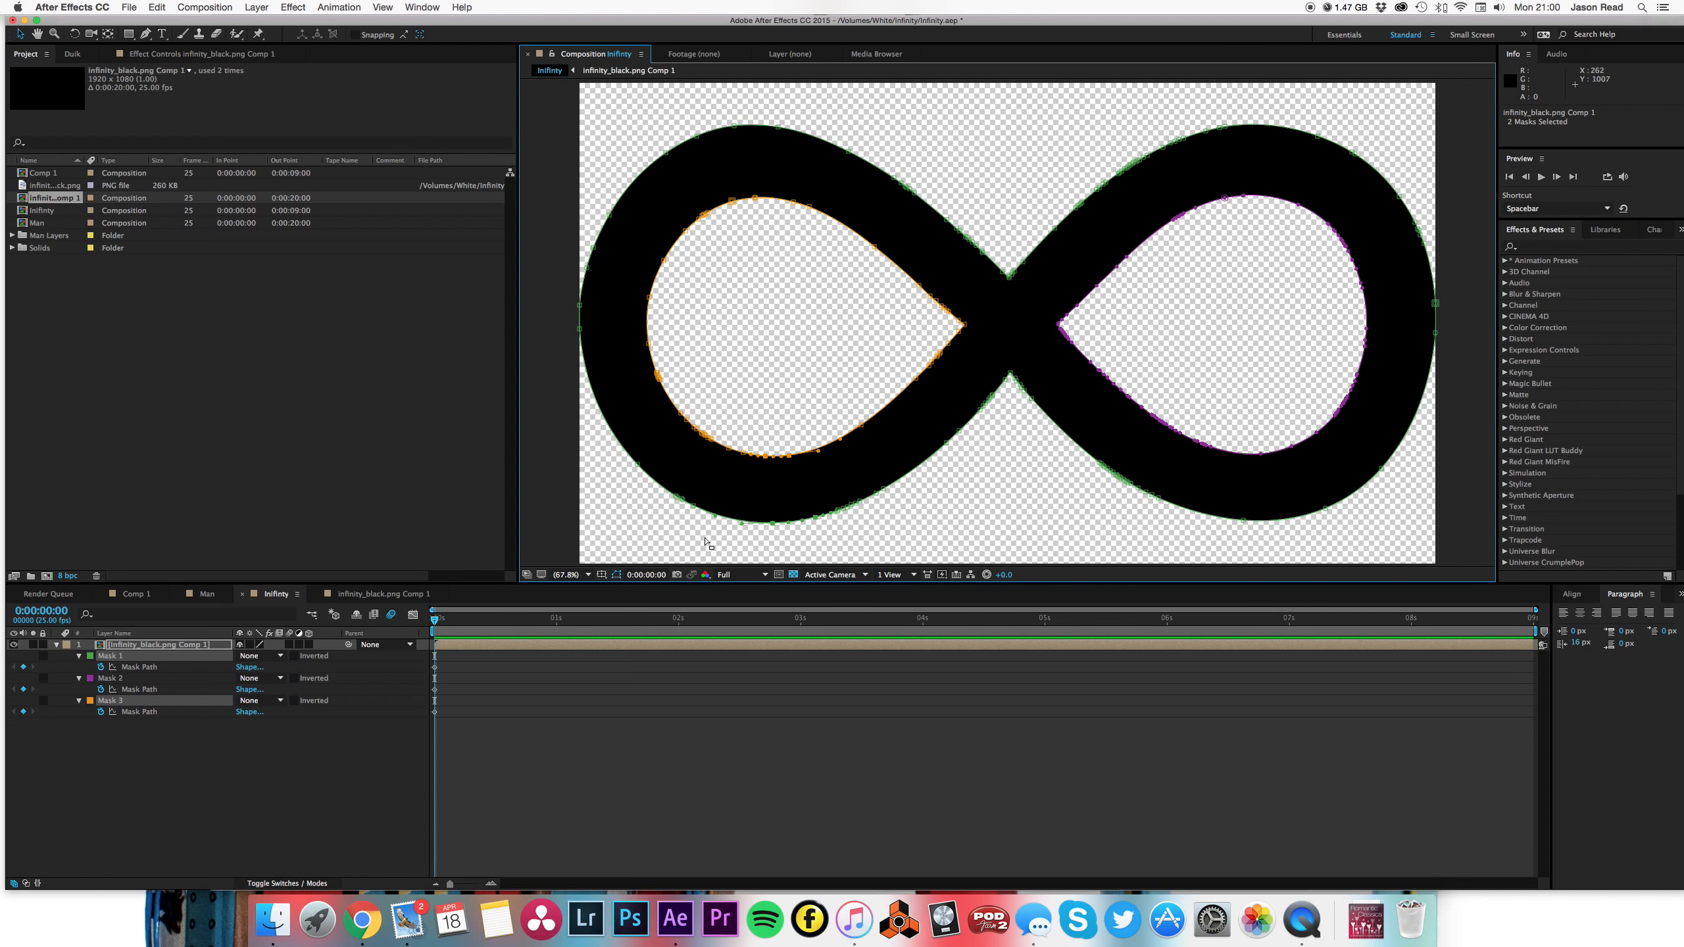
click(909, 790)
click(789, 644)
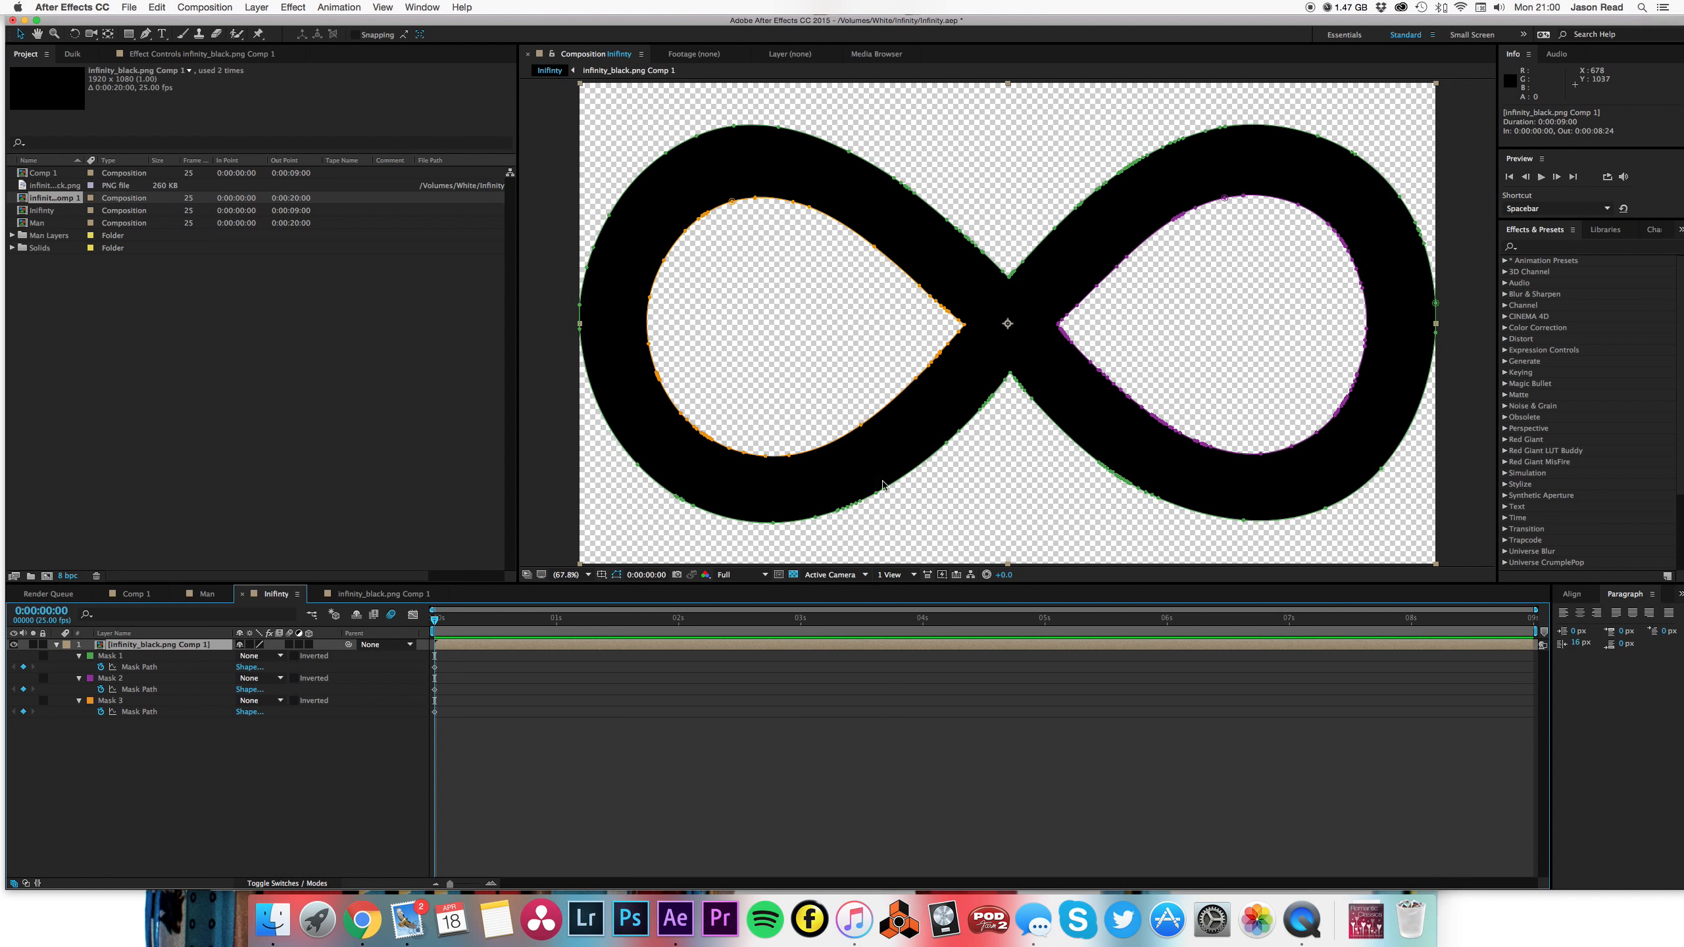
click(1075, 341)
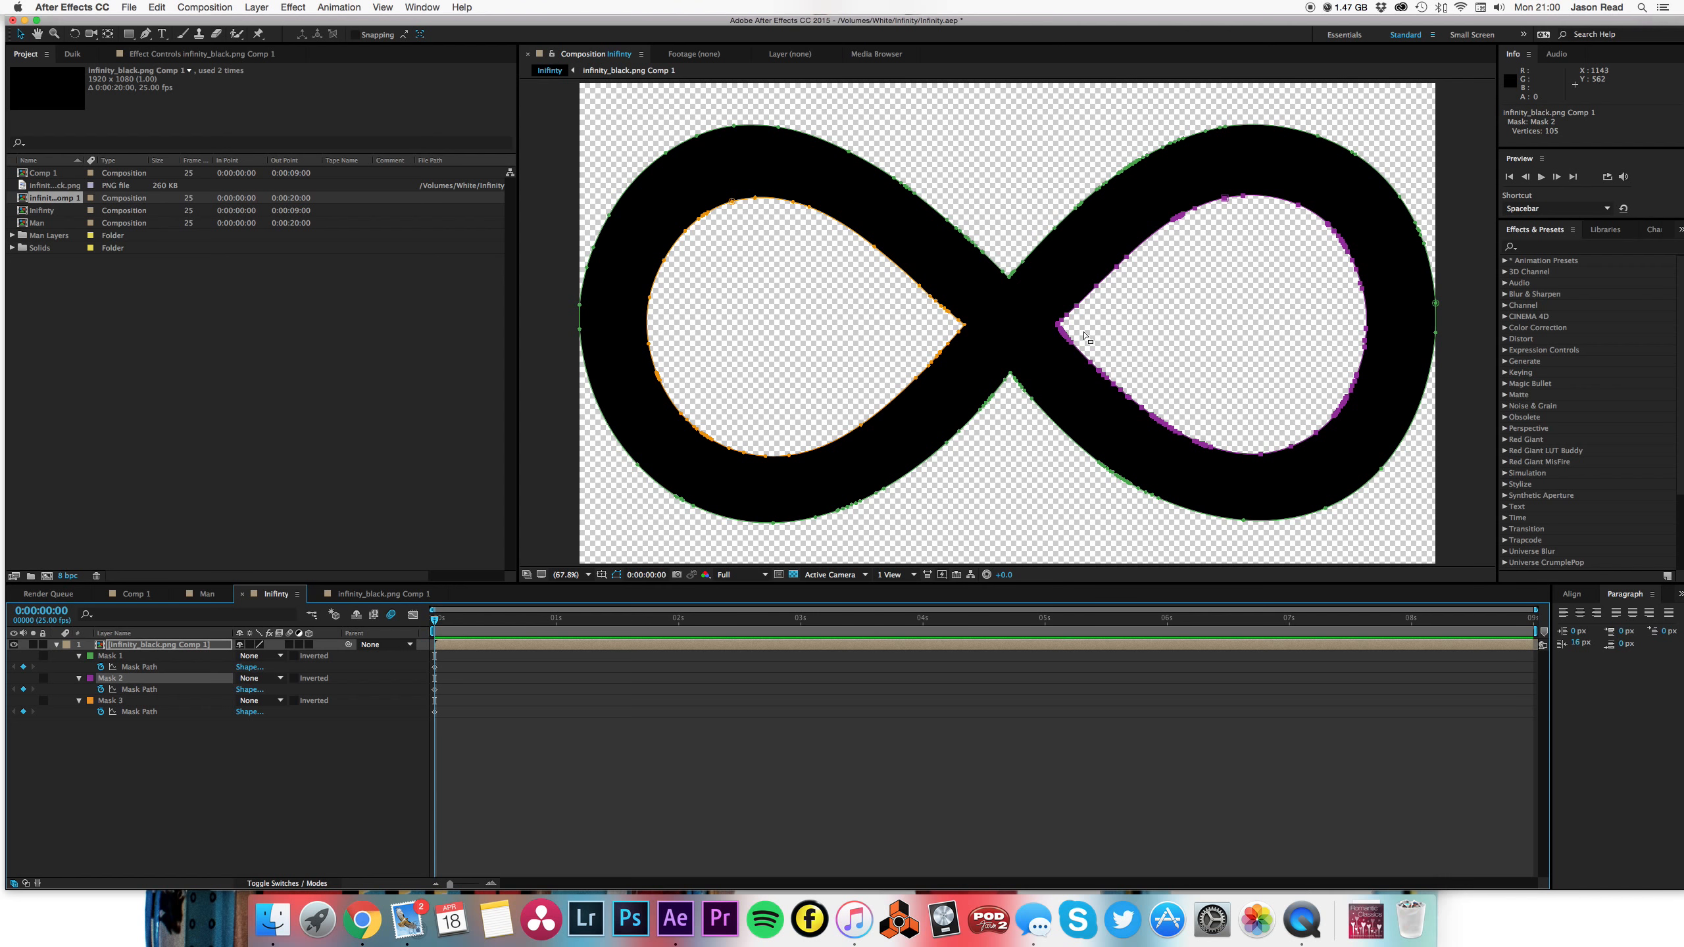
click(111, 702)
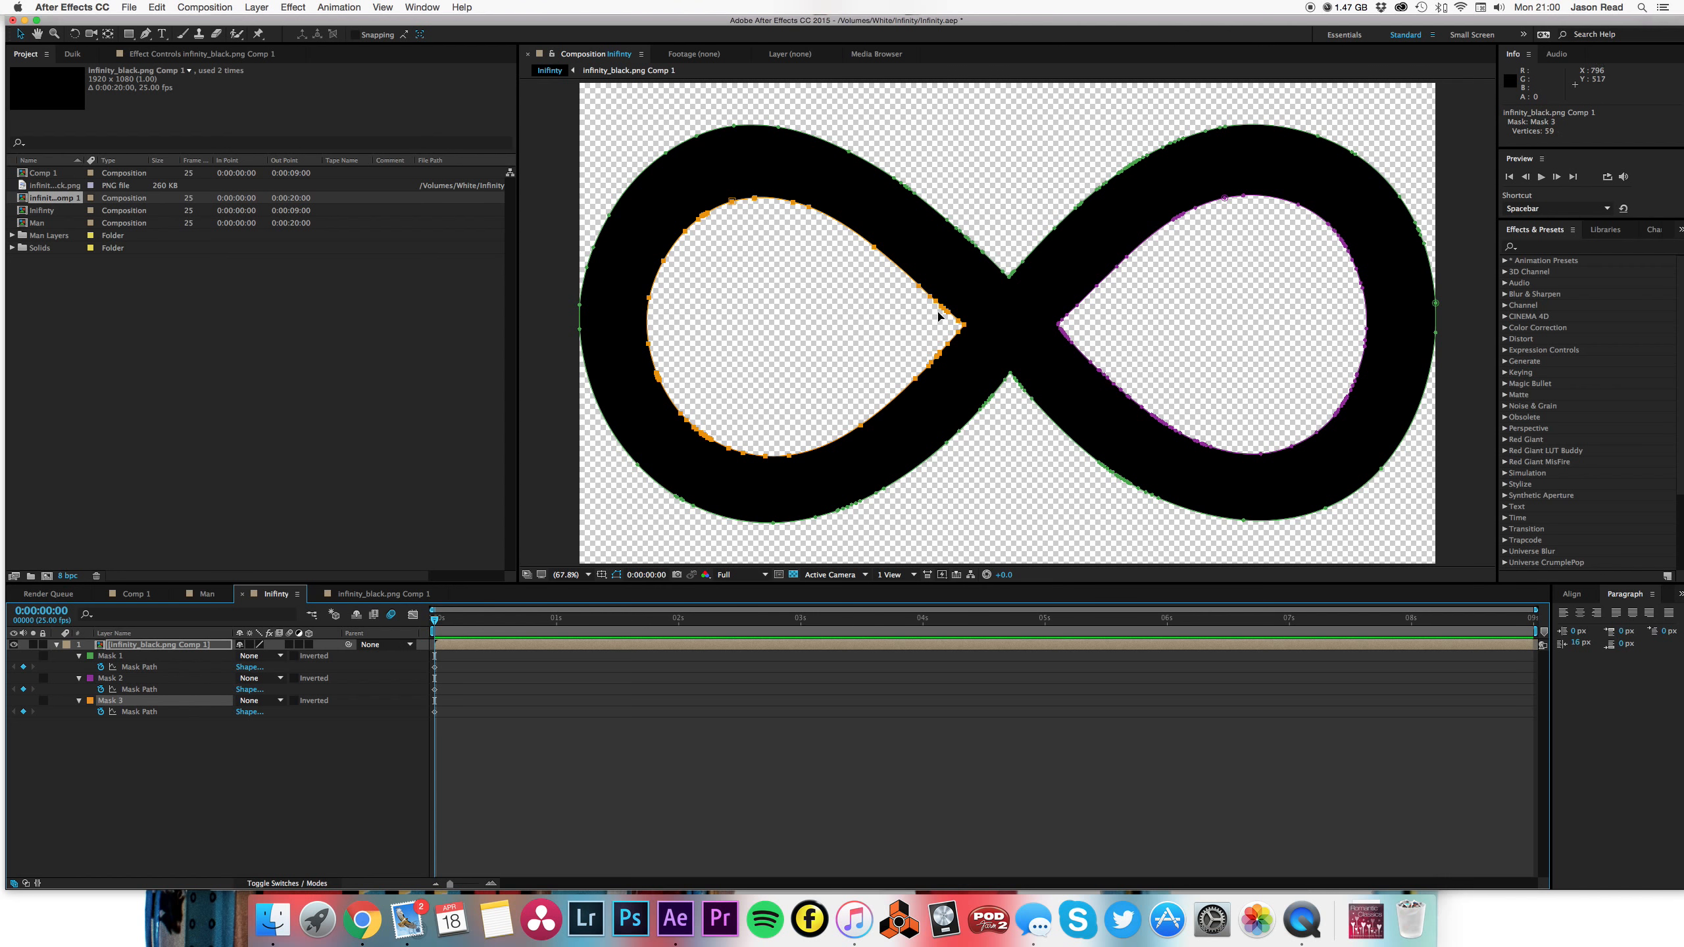
click(1023, 747)
click(915, 645)
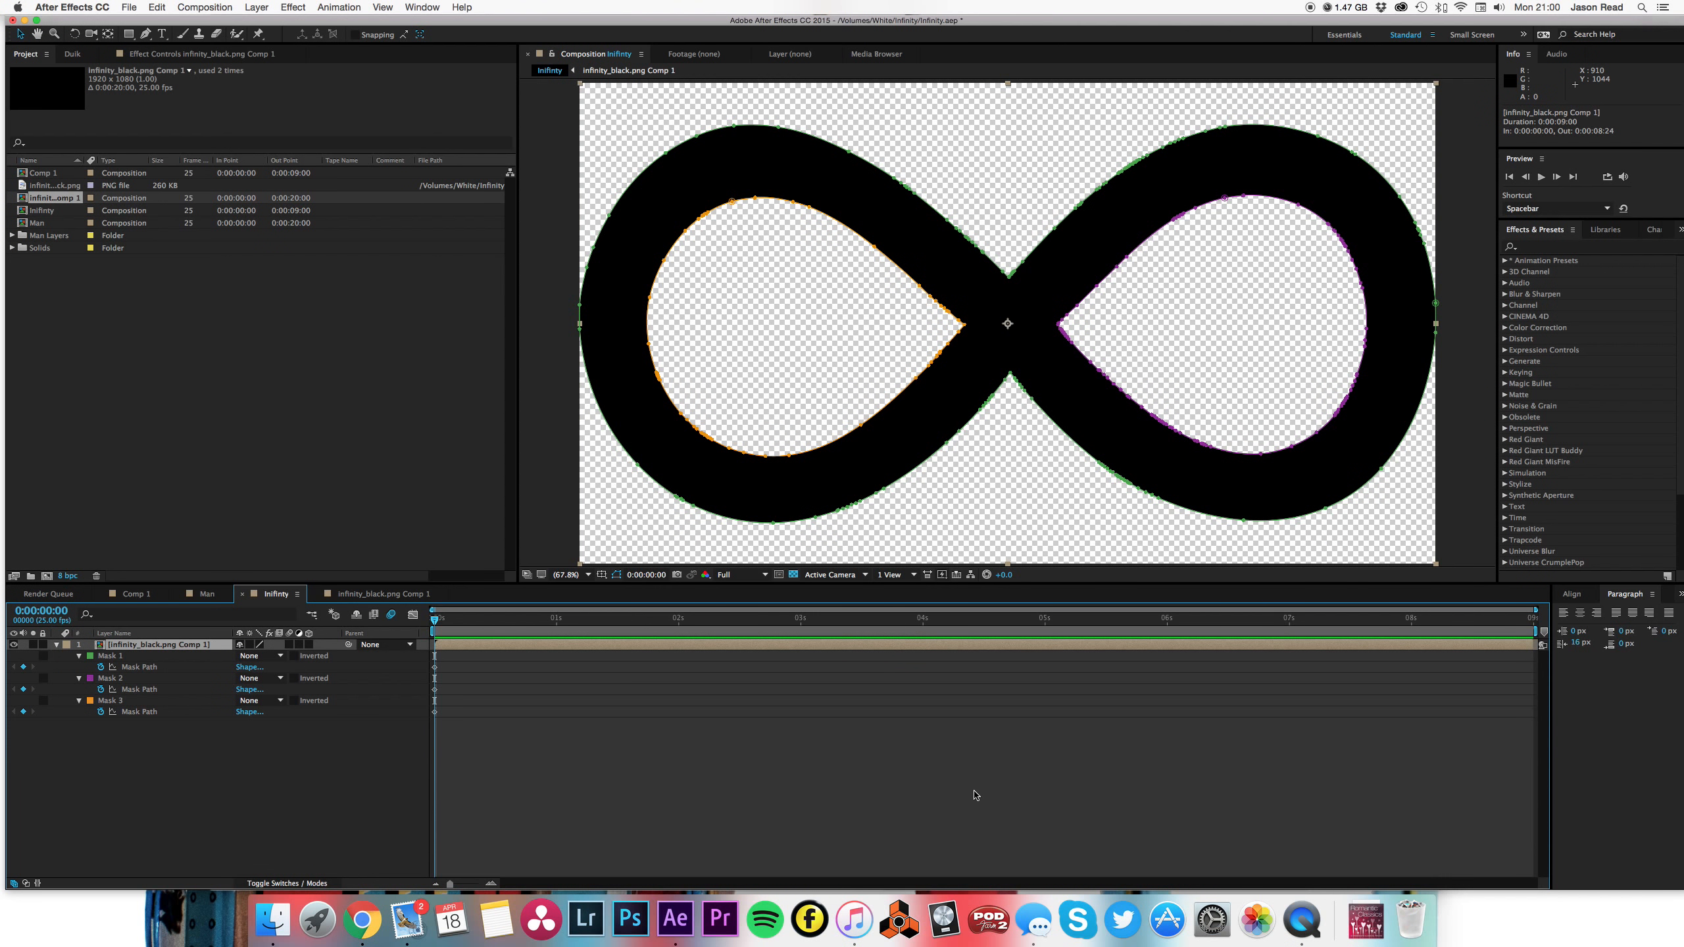
click(659, 775)
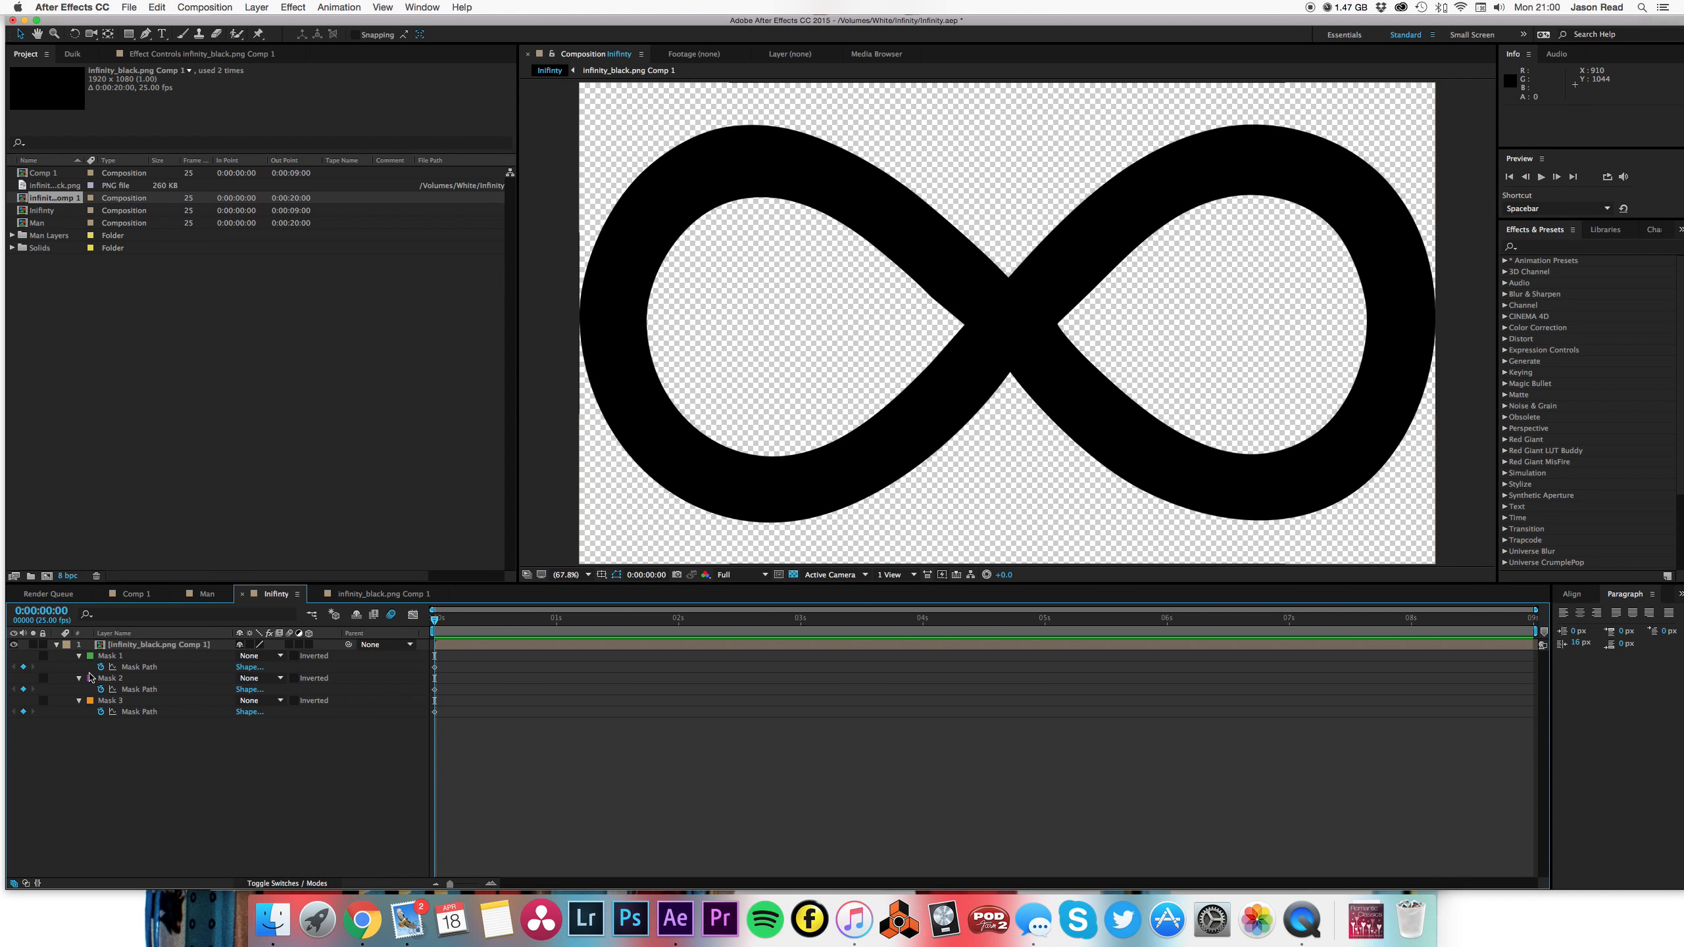
click(56, 644)
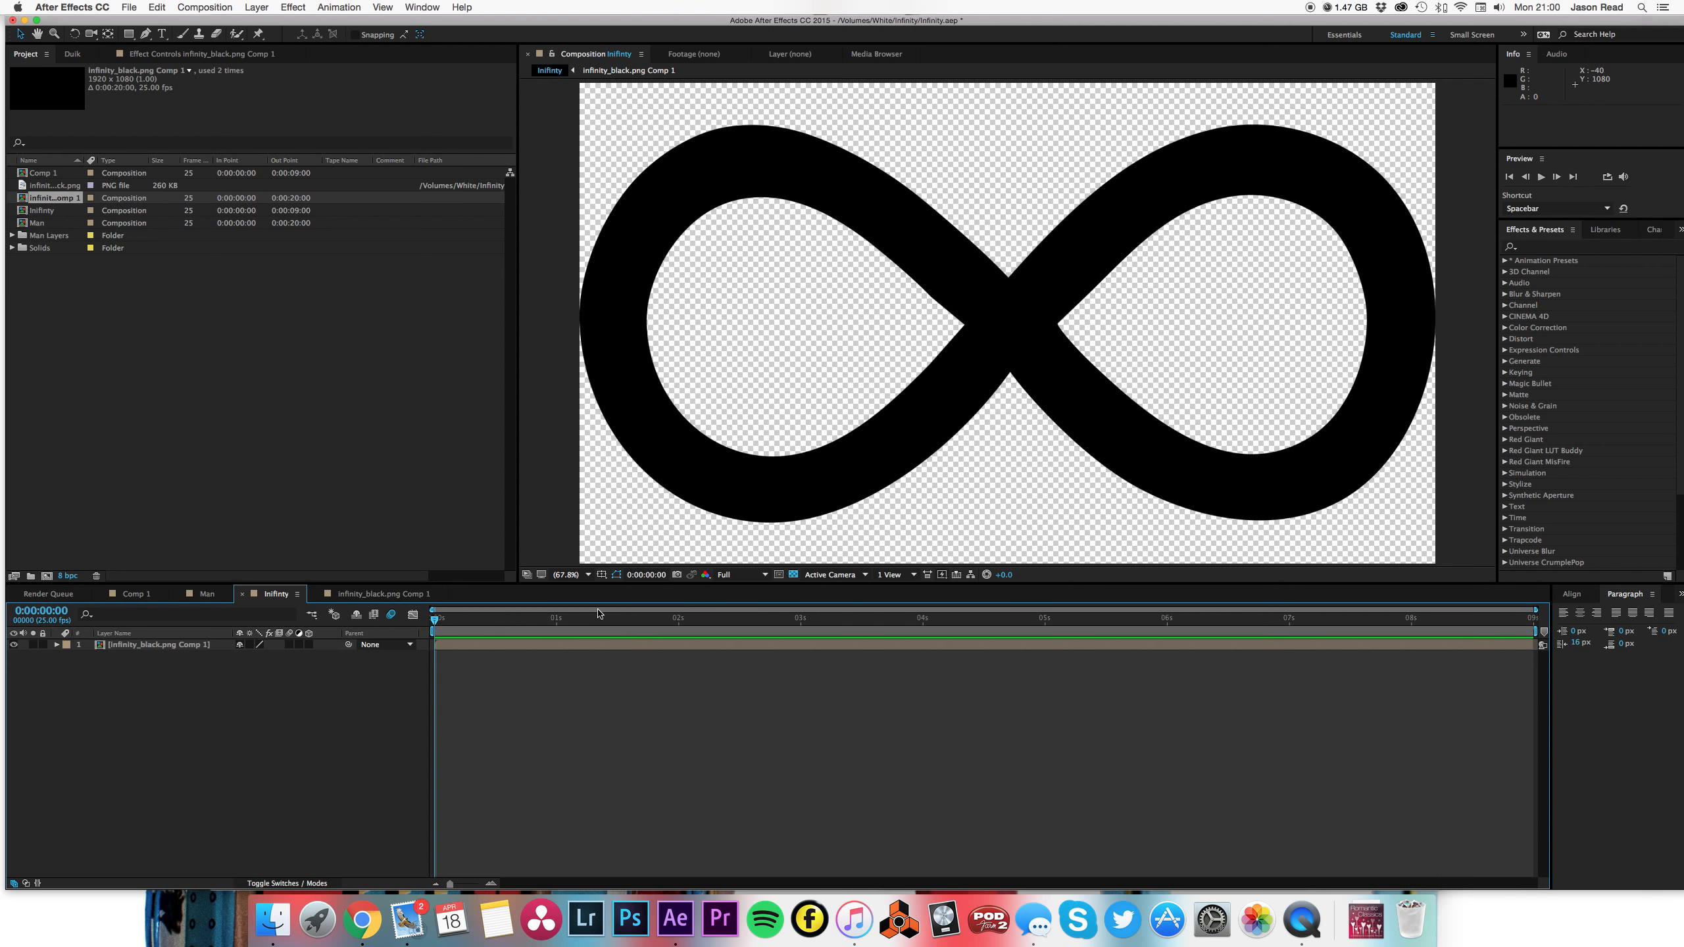
- Activate the Pen tool and set its shape fill colour to orange
click(128, 34)
click(146, 35)
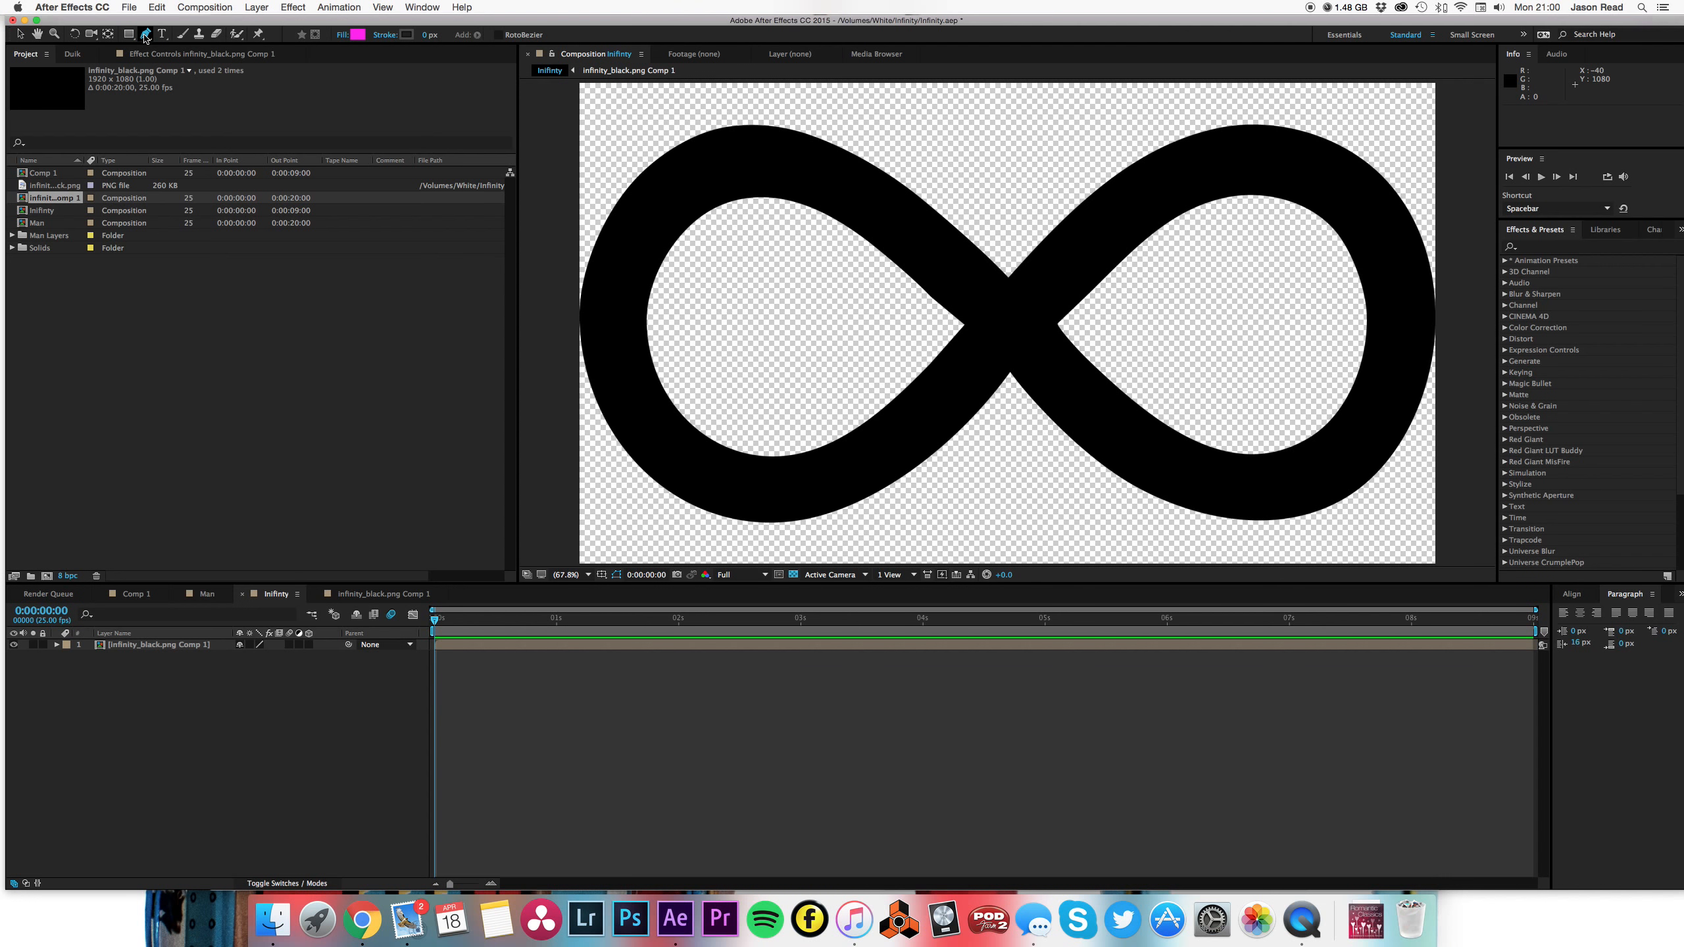
click(357, 34)
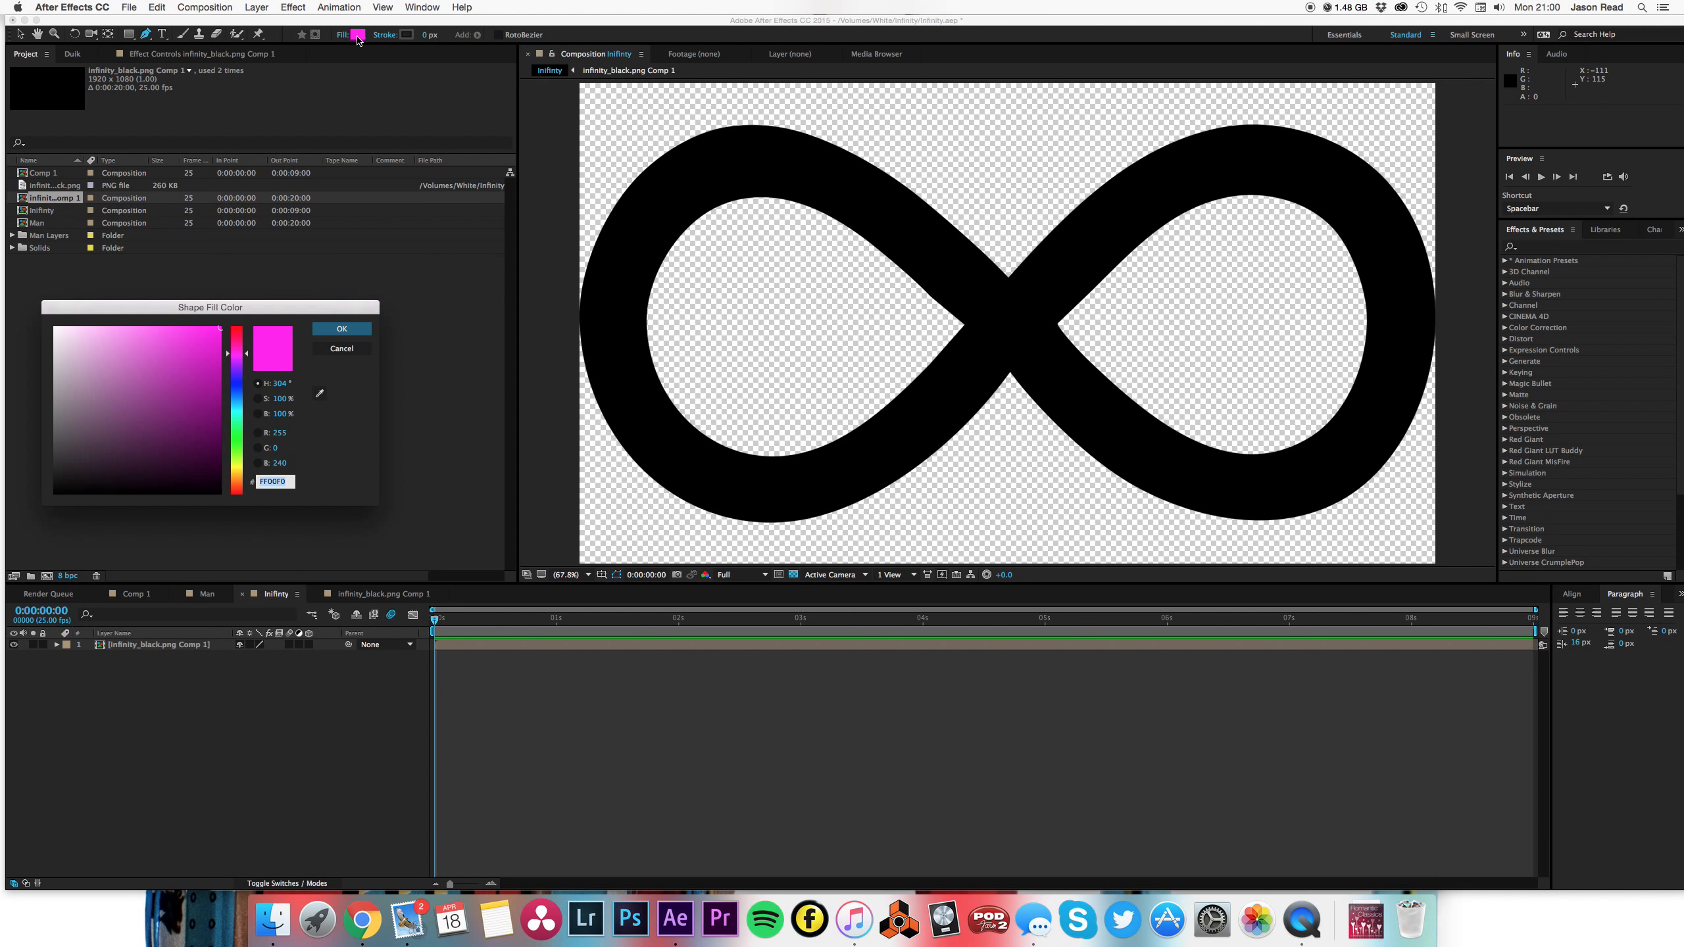
click(240, 429)
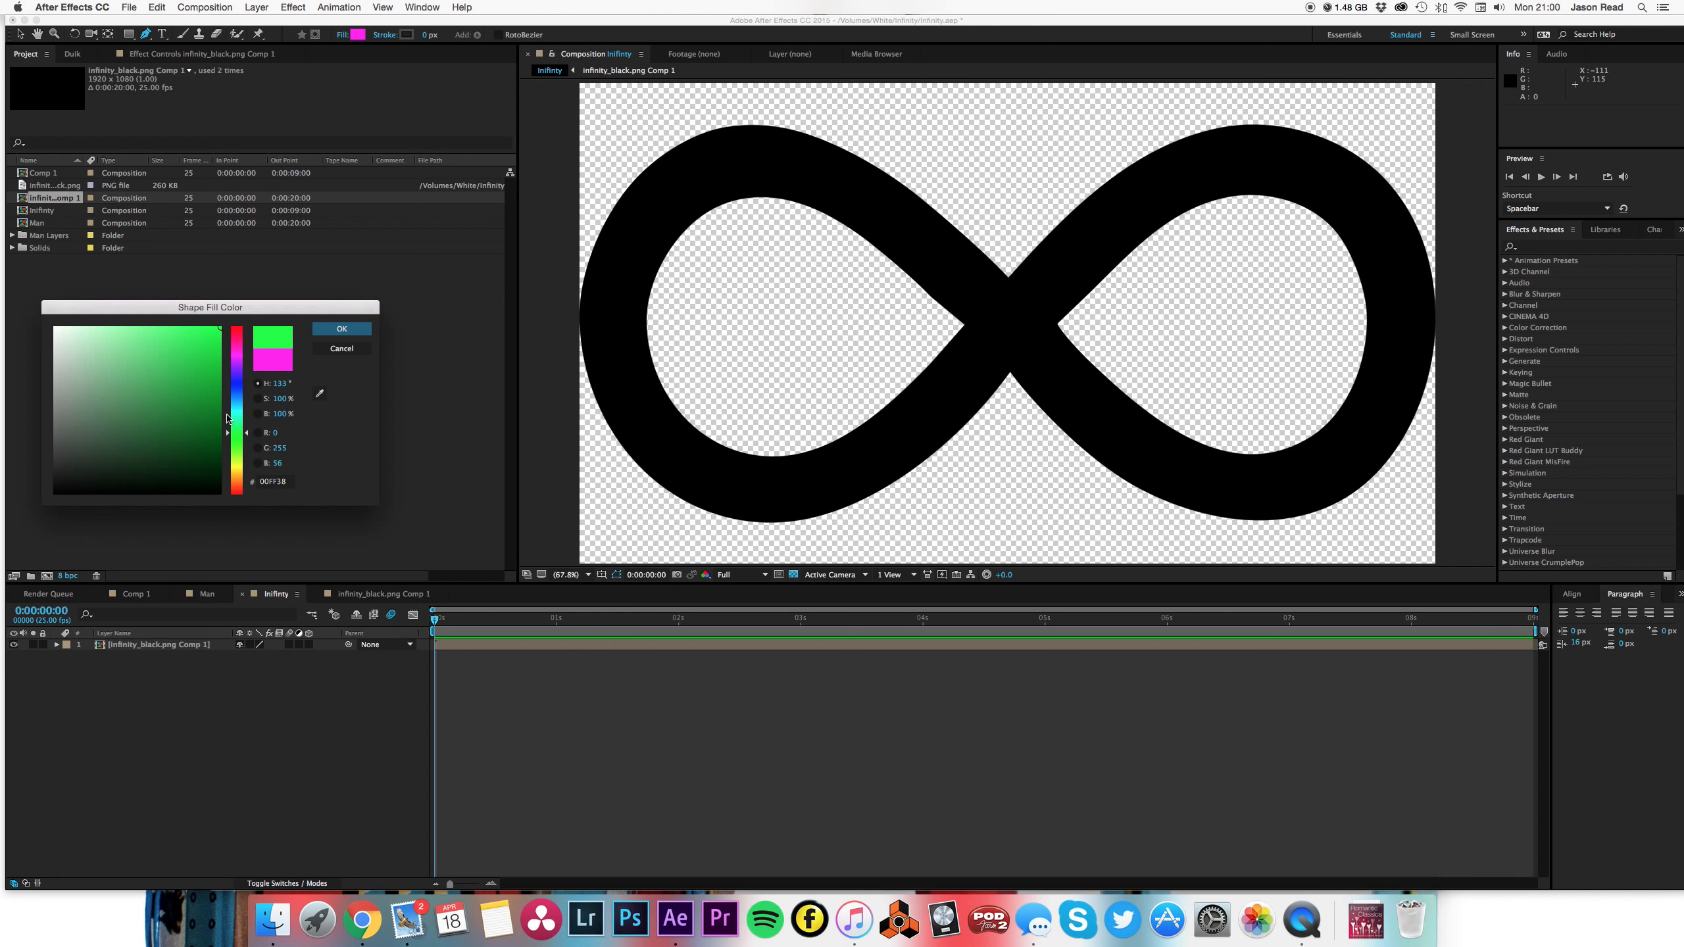
drag(239, 431, 241, 474)
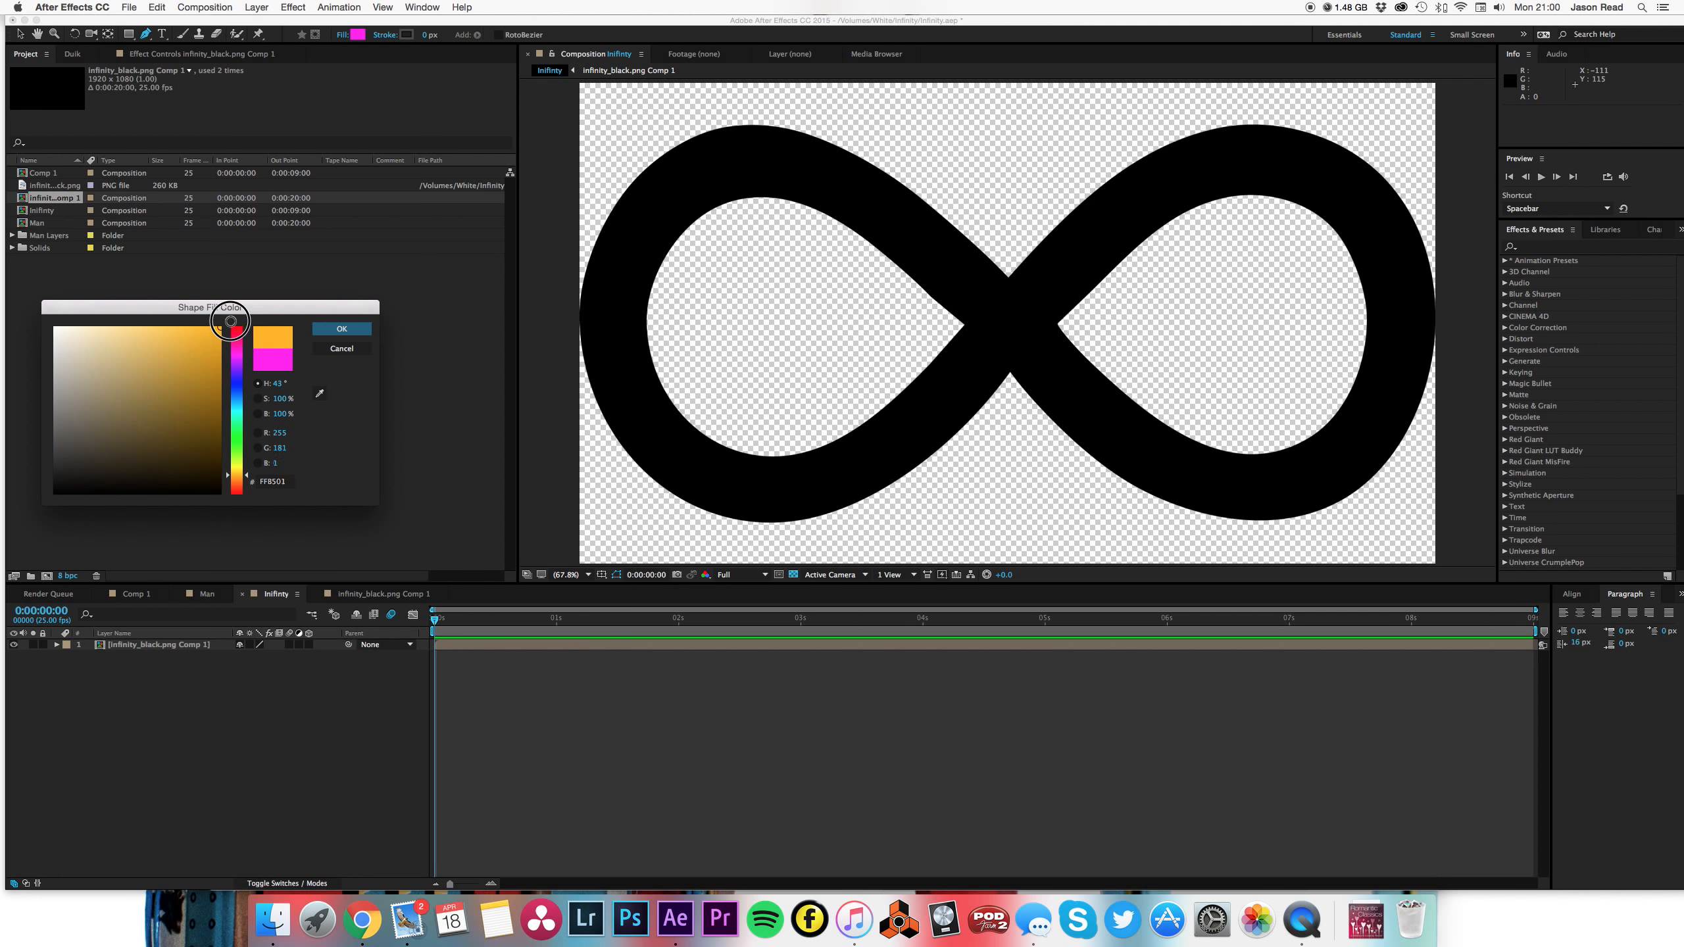
click(342, 329)
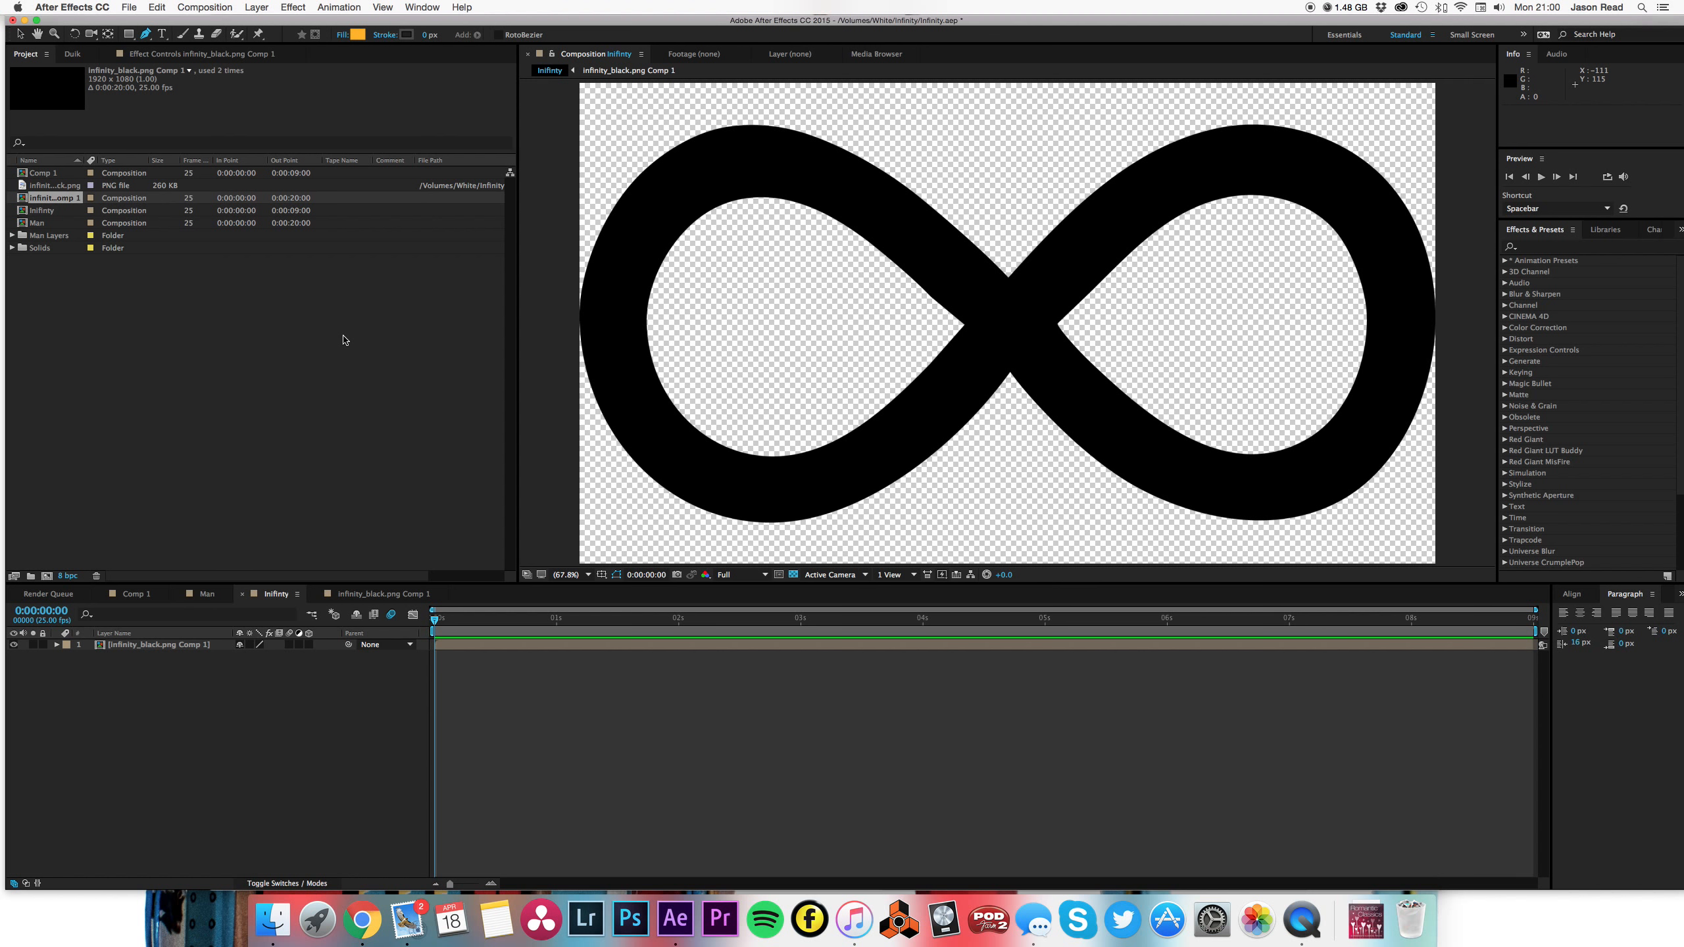
- Draw a rough closed placeholder shape with the Pen tool on a new shape layer, spanning the left loop and the symbol's crossing
click(762, 307)
drag(864, 260, 1046, 257)
click(1078, 338)
click(968, 399)
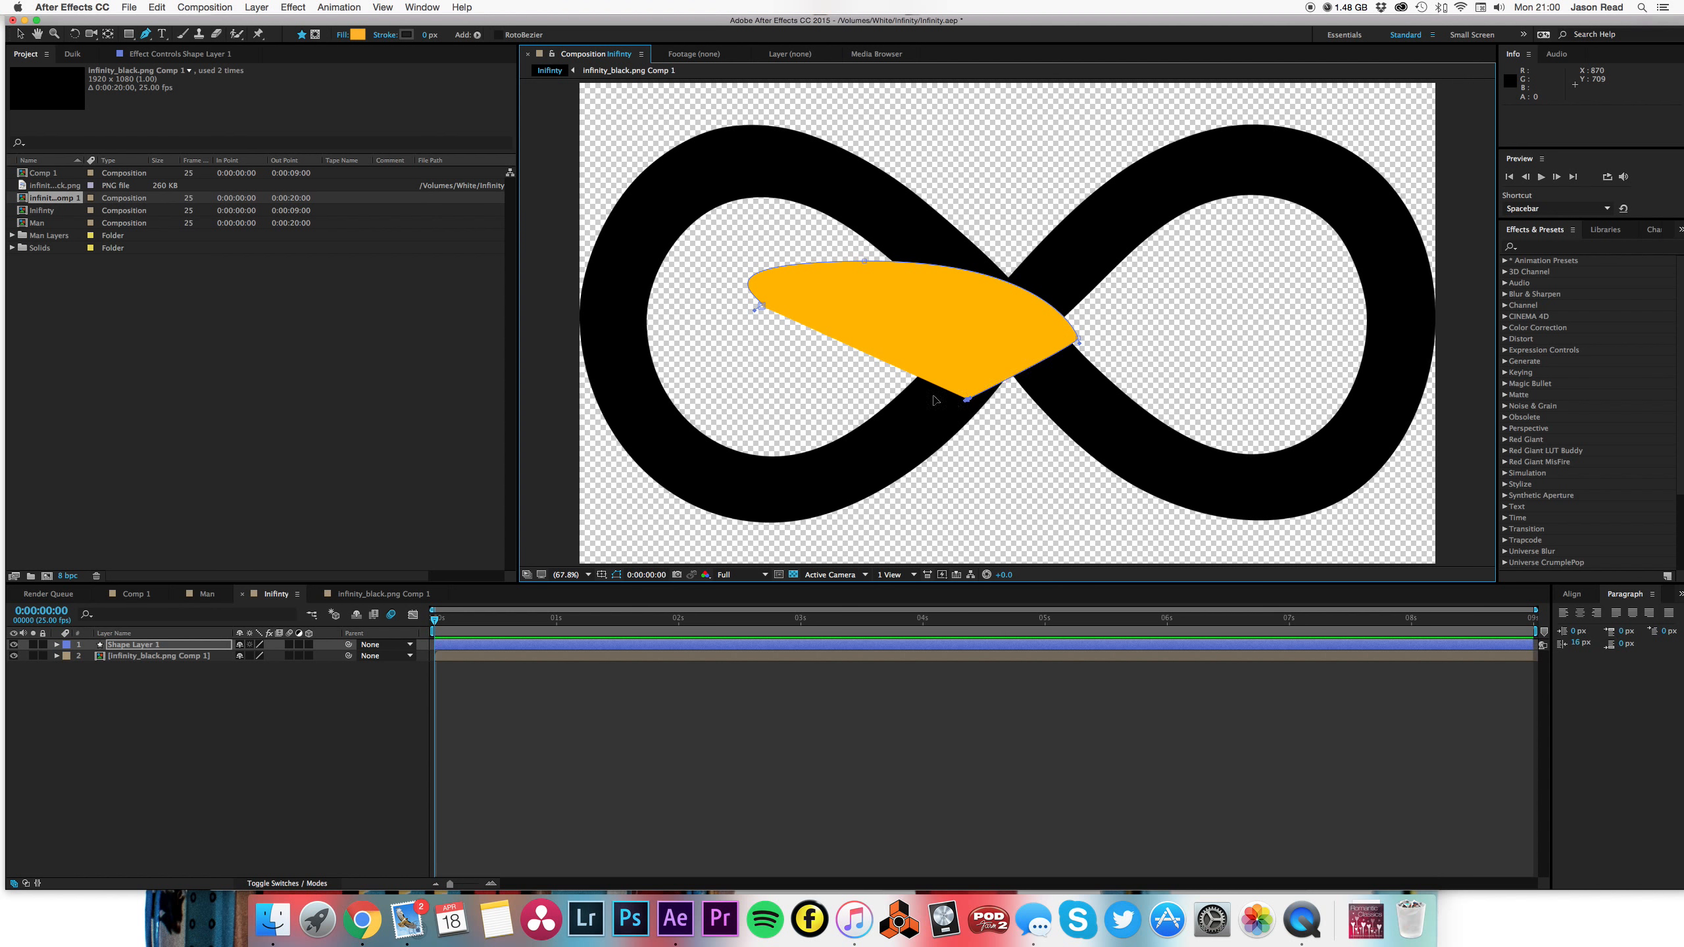
drag(820, 397, 802, 397)
click(753, 334)
click(763, 308)
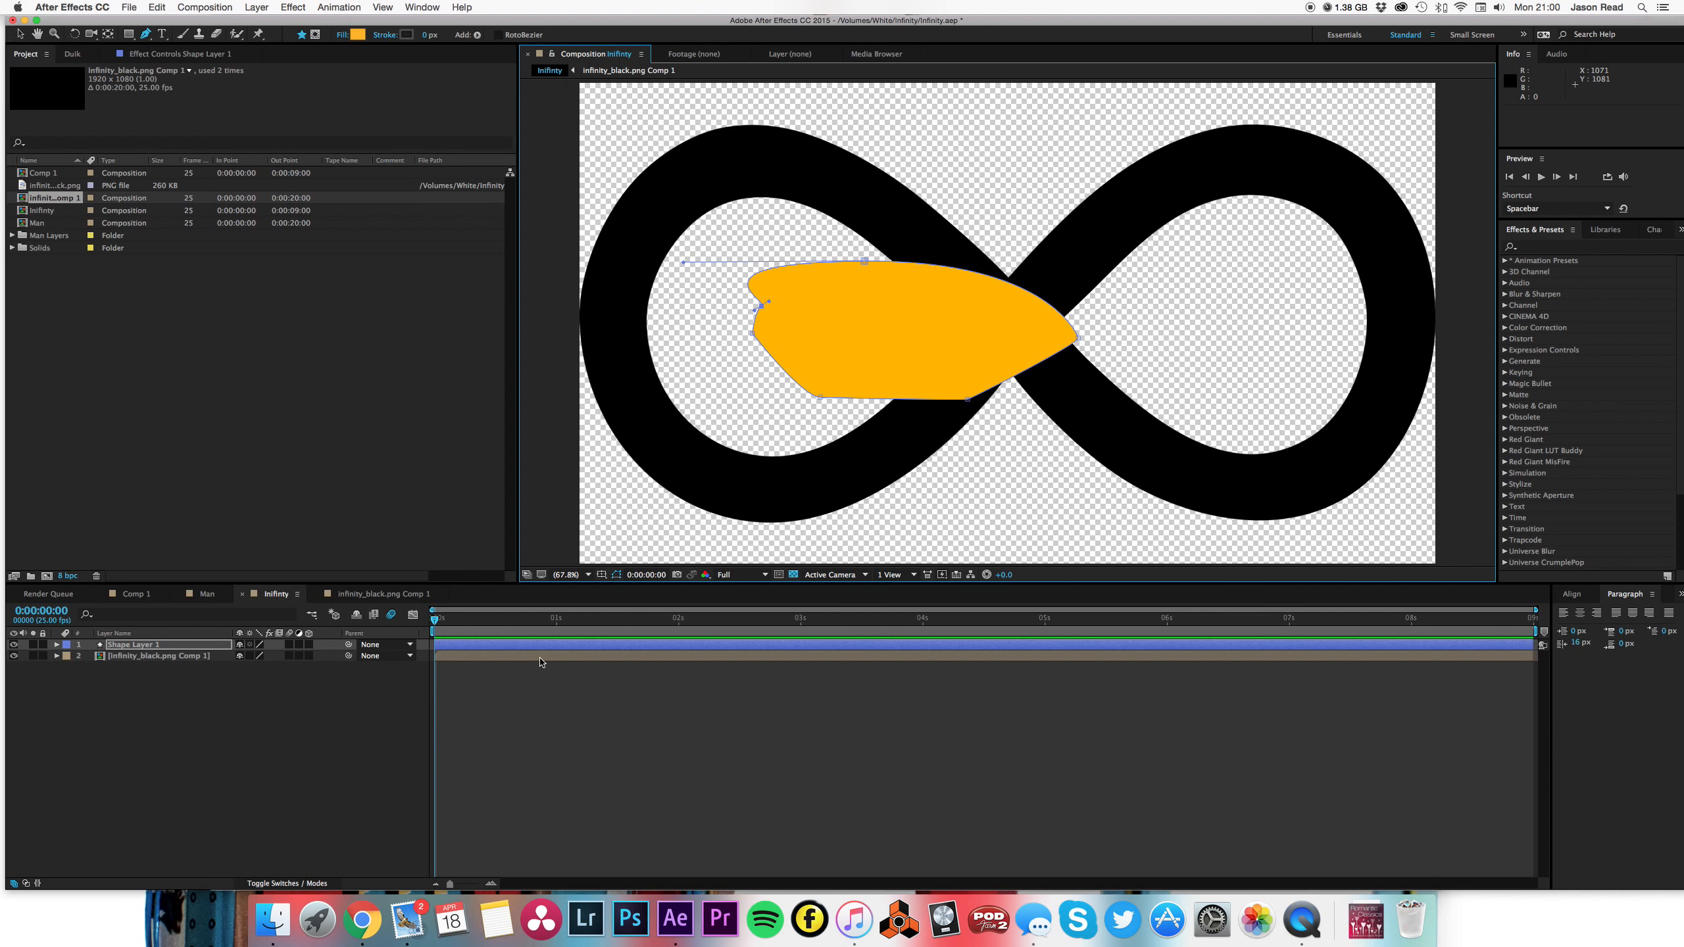
- Replace the Path 1 outline in Shape Layer 1 with the mask path copied from Mask 1 of infinity_black.png Comp 1
click(57, 644)
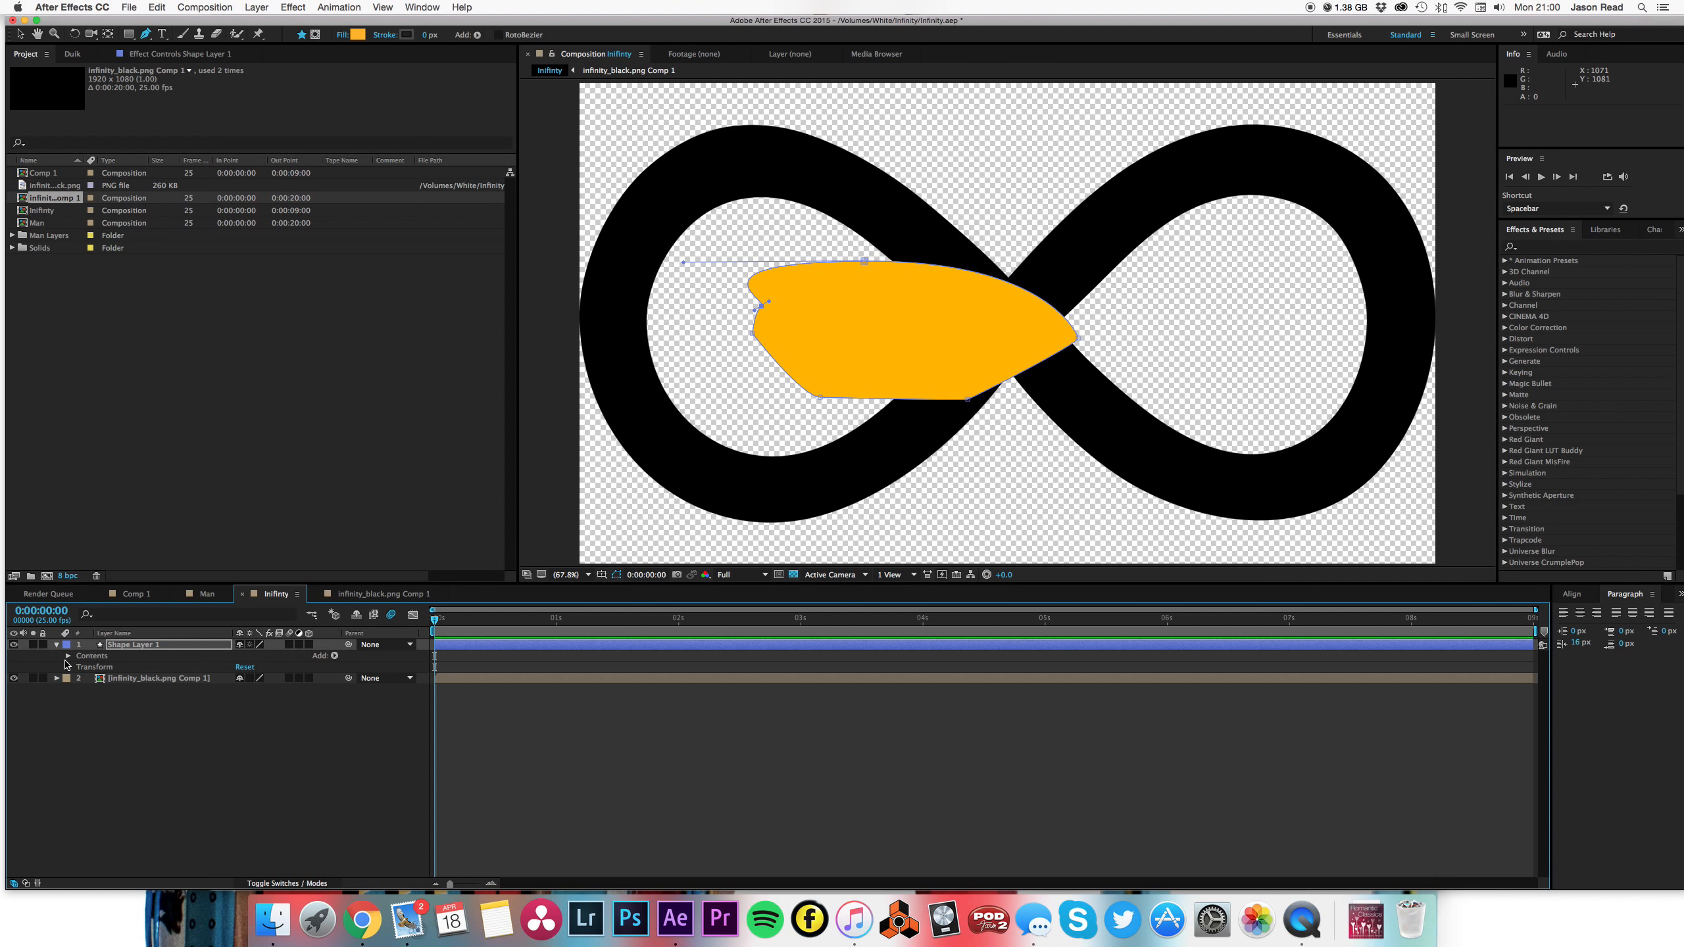
click(69, 658)
click(79, 667)
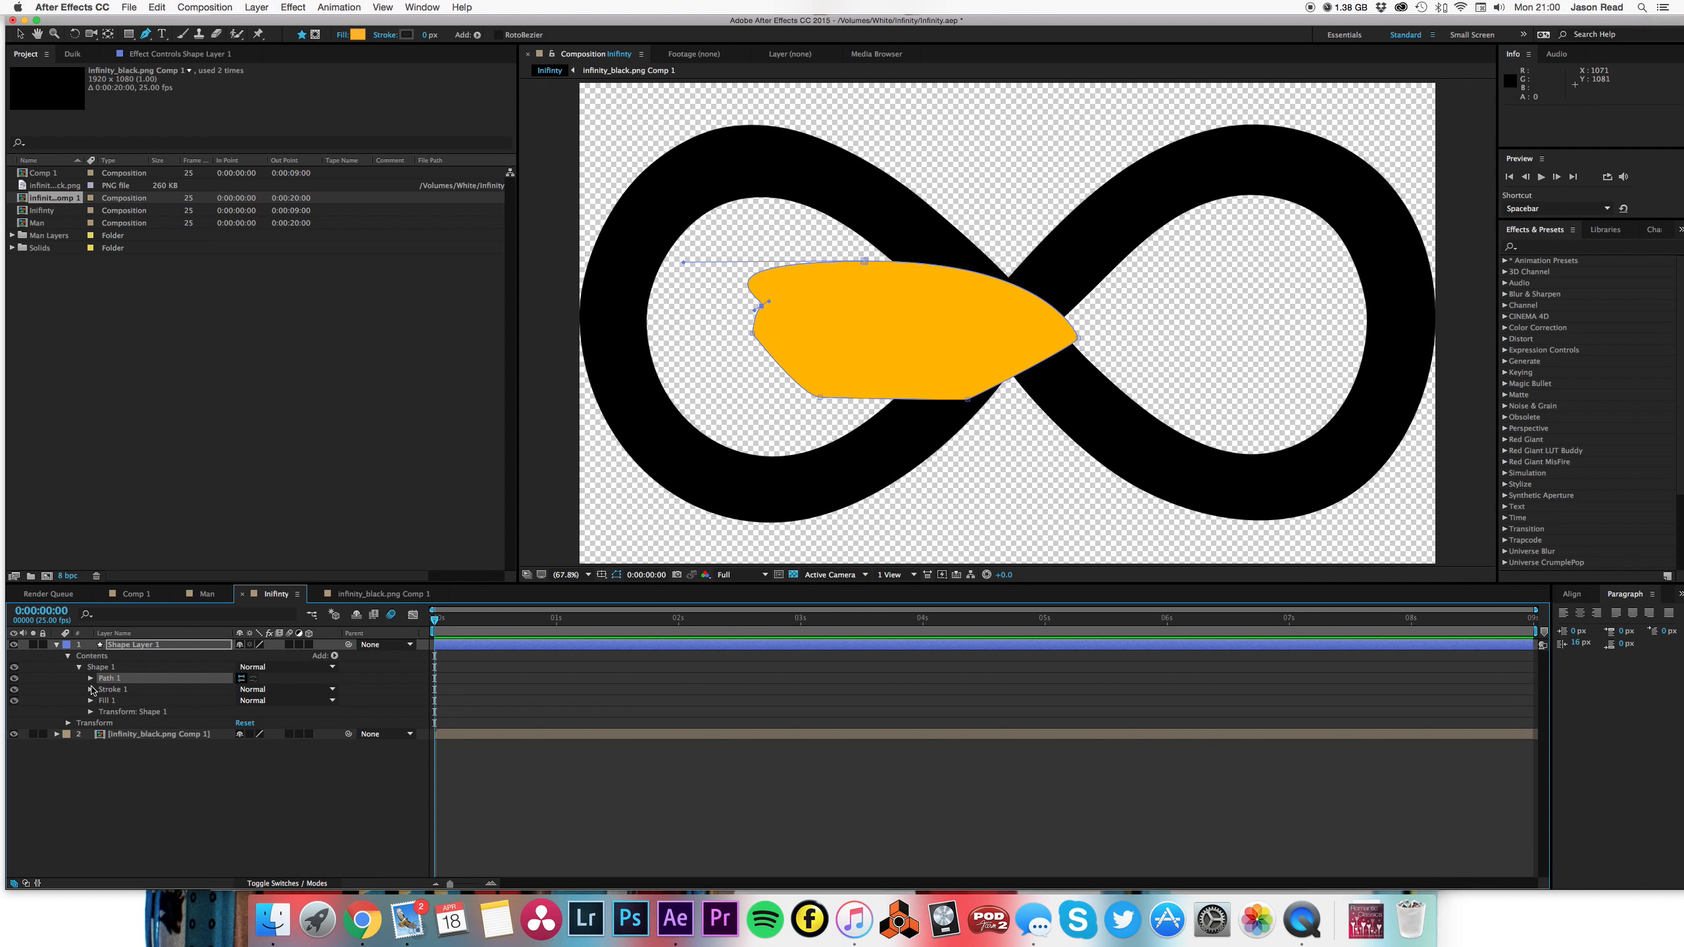
click(90, 678)
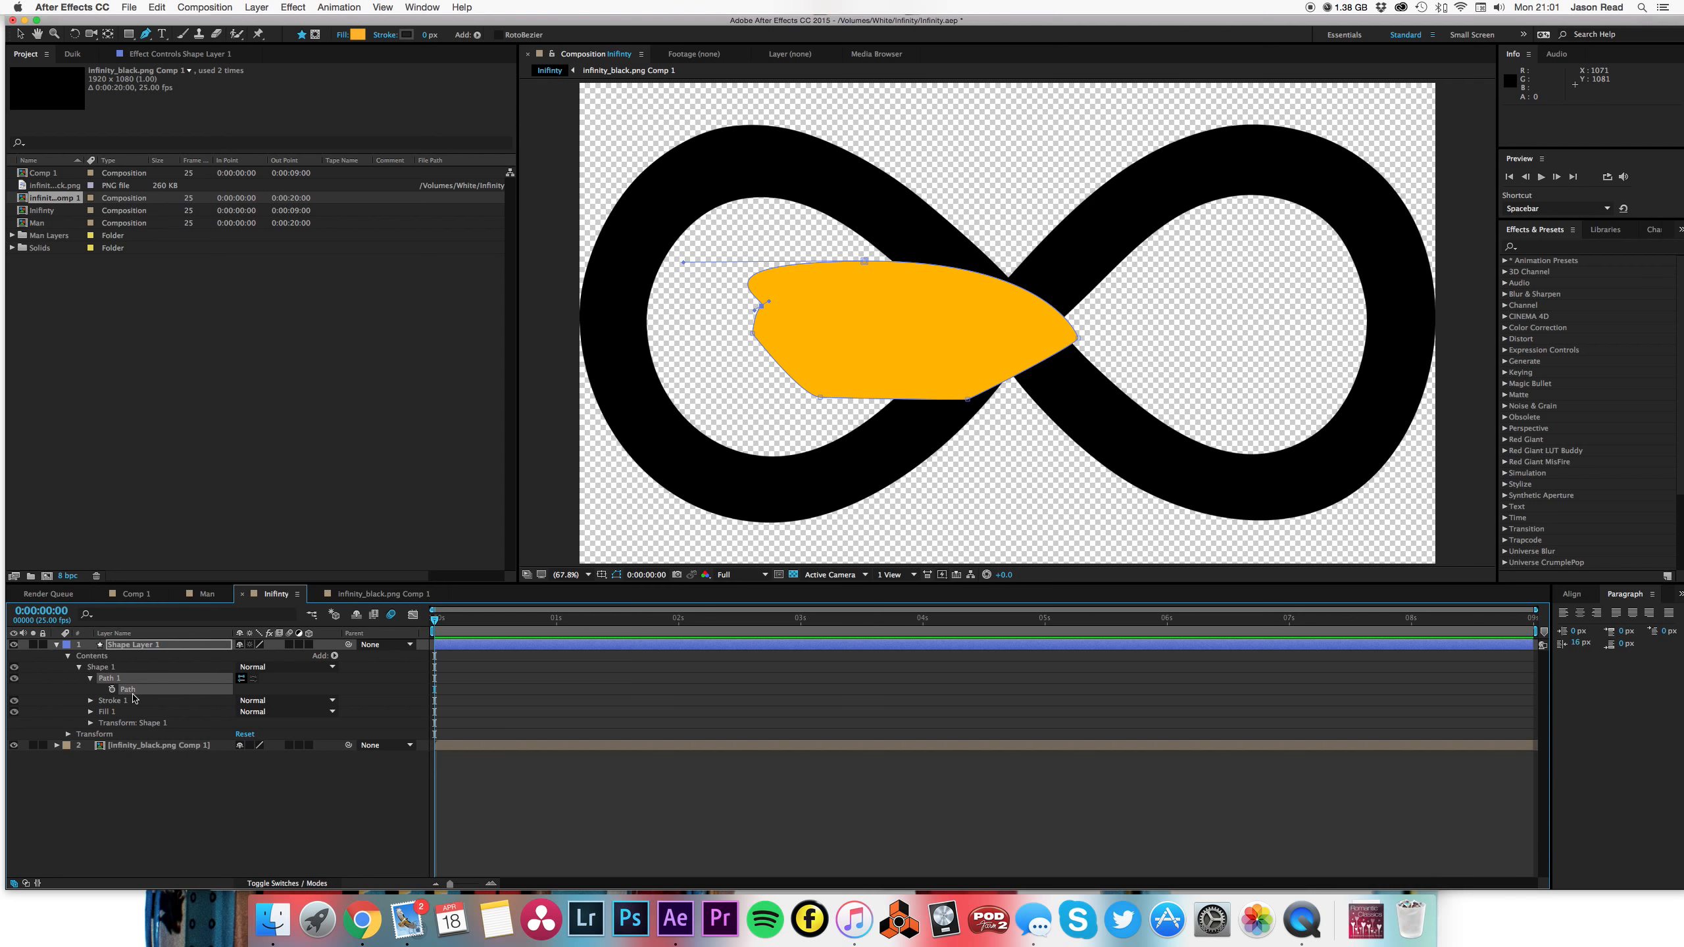
click(57, 745)
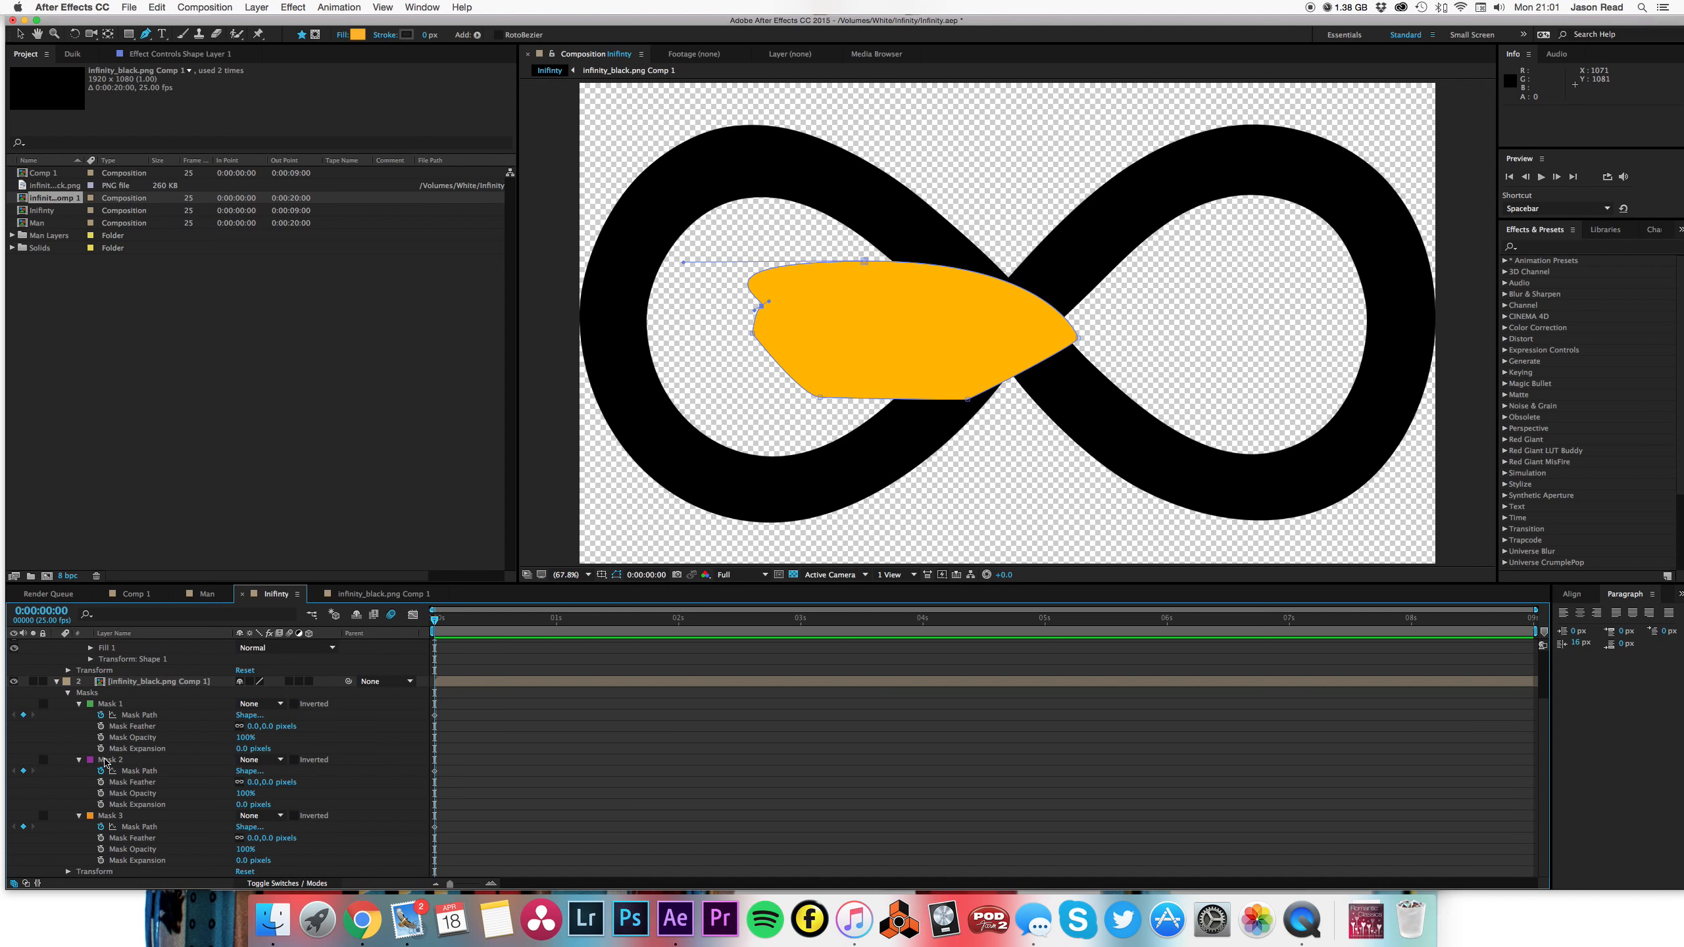
scroll(166, 773, up, 3)
click(143, 777)
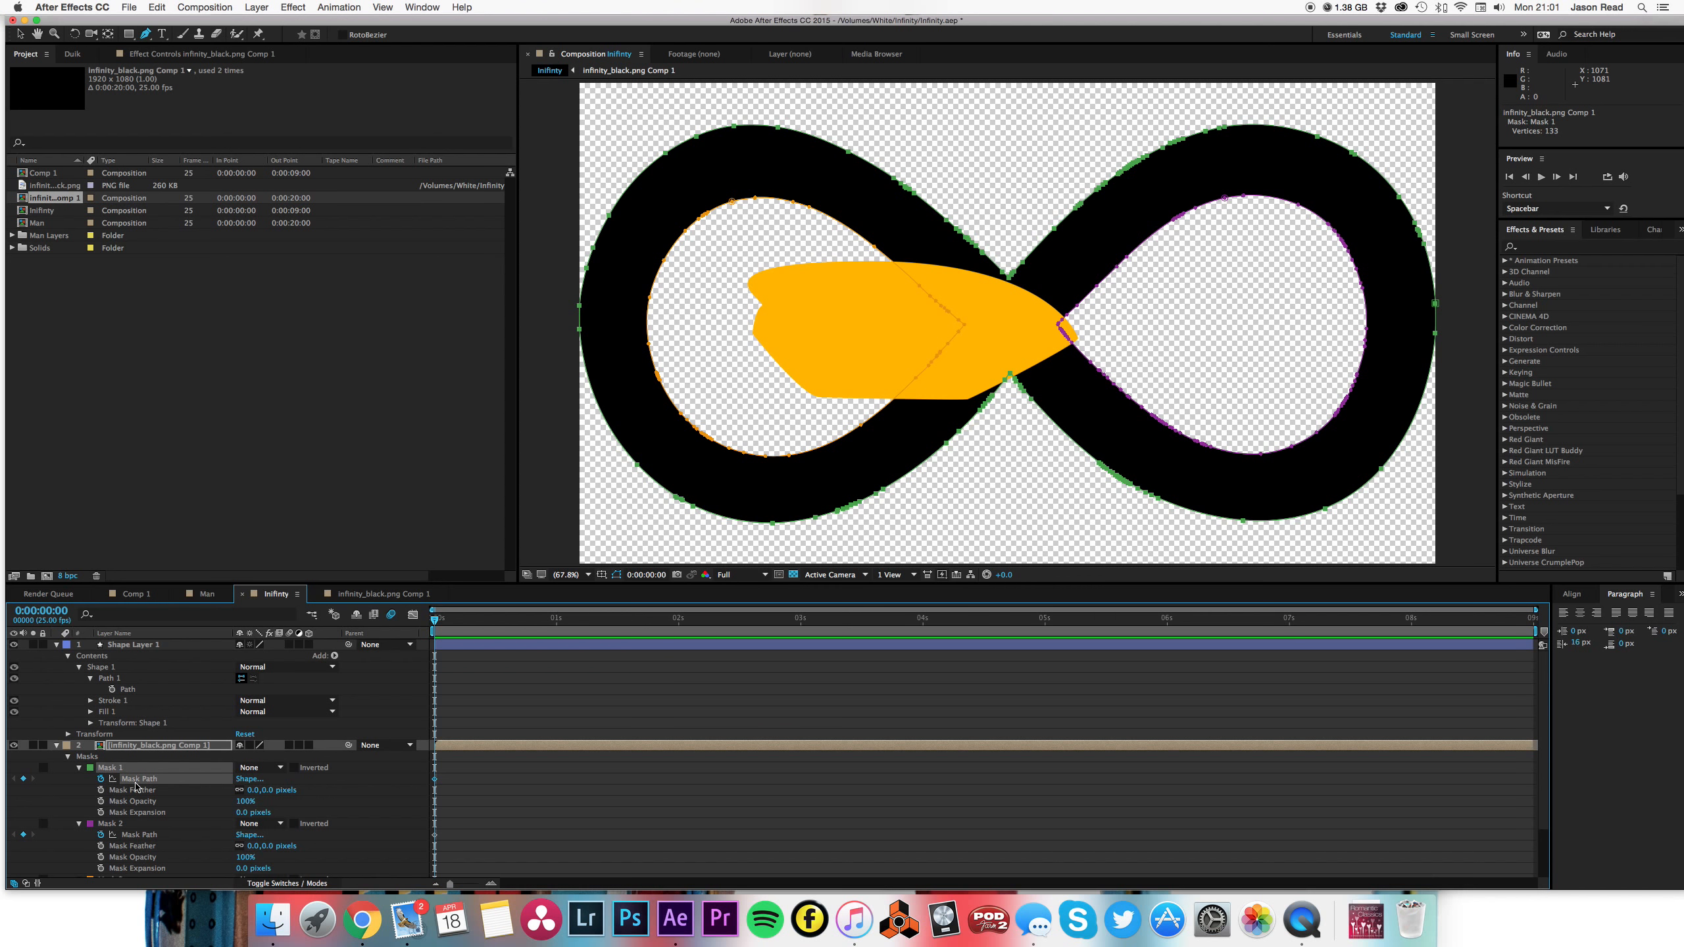
click(130, 691)
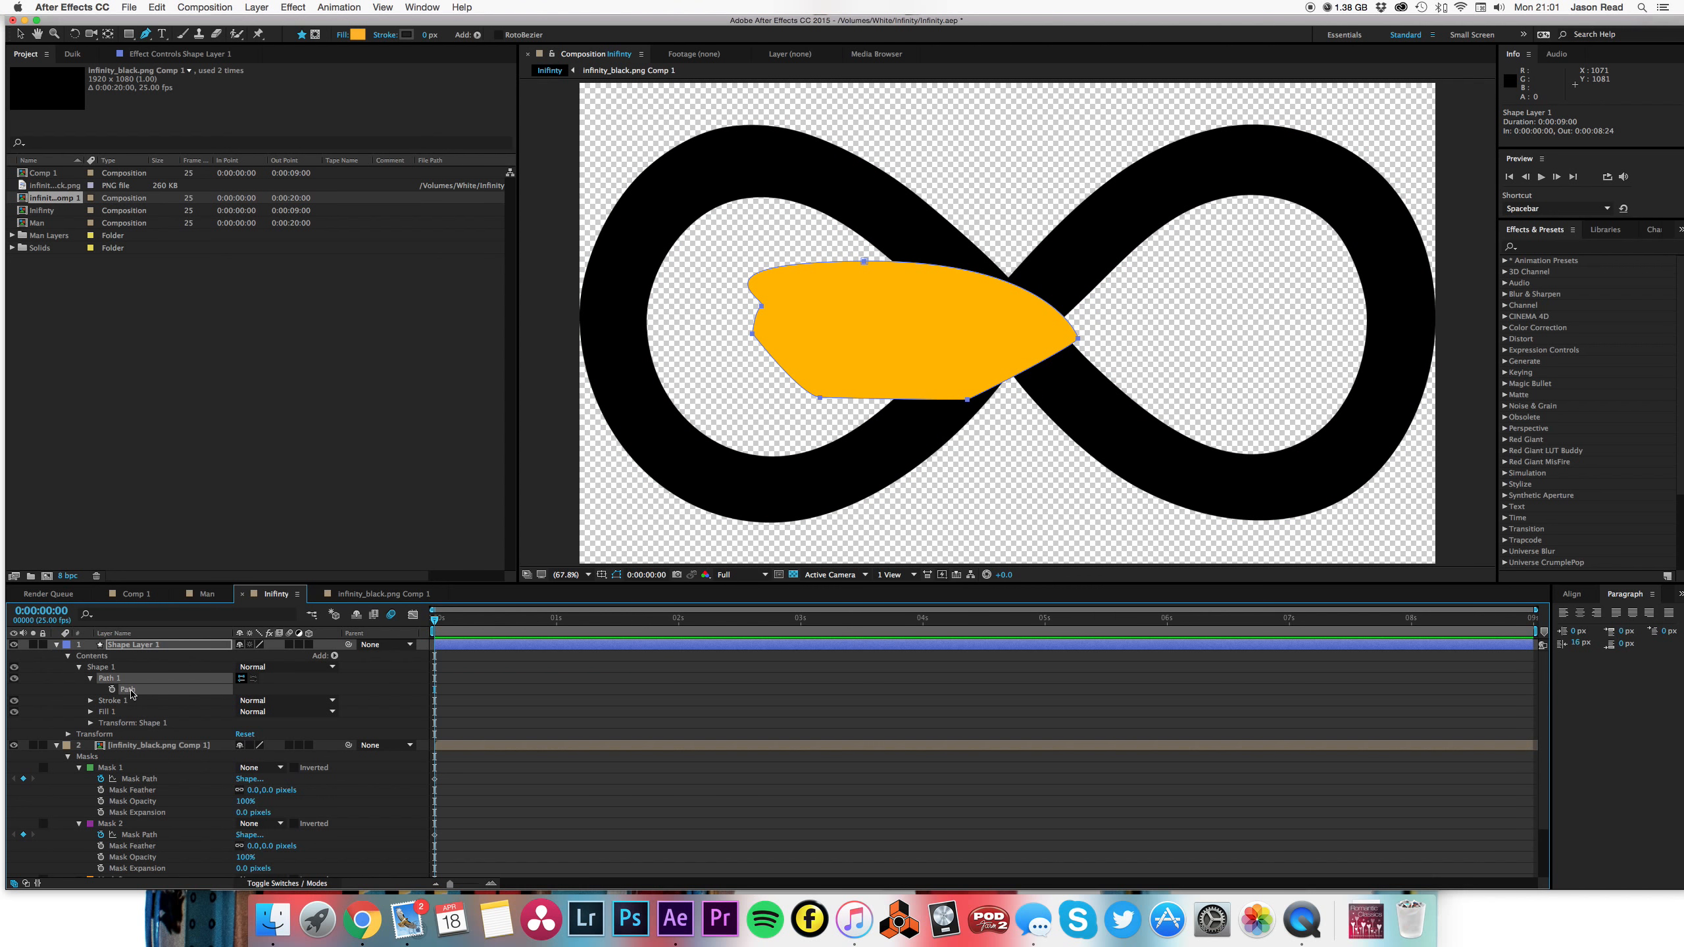
key(super+v)
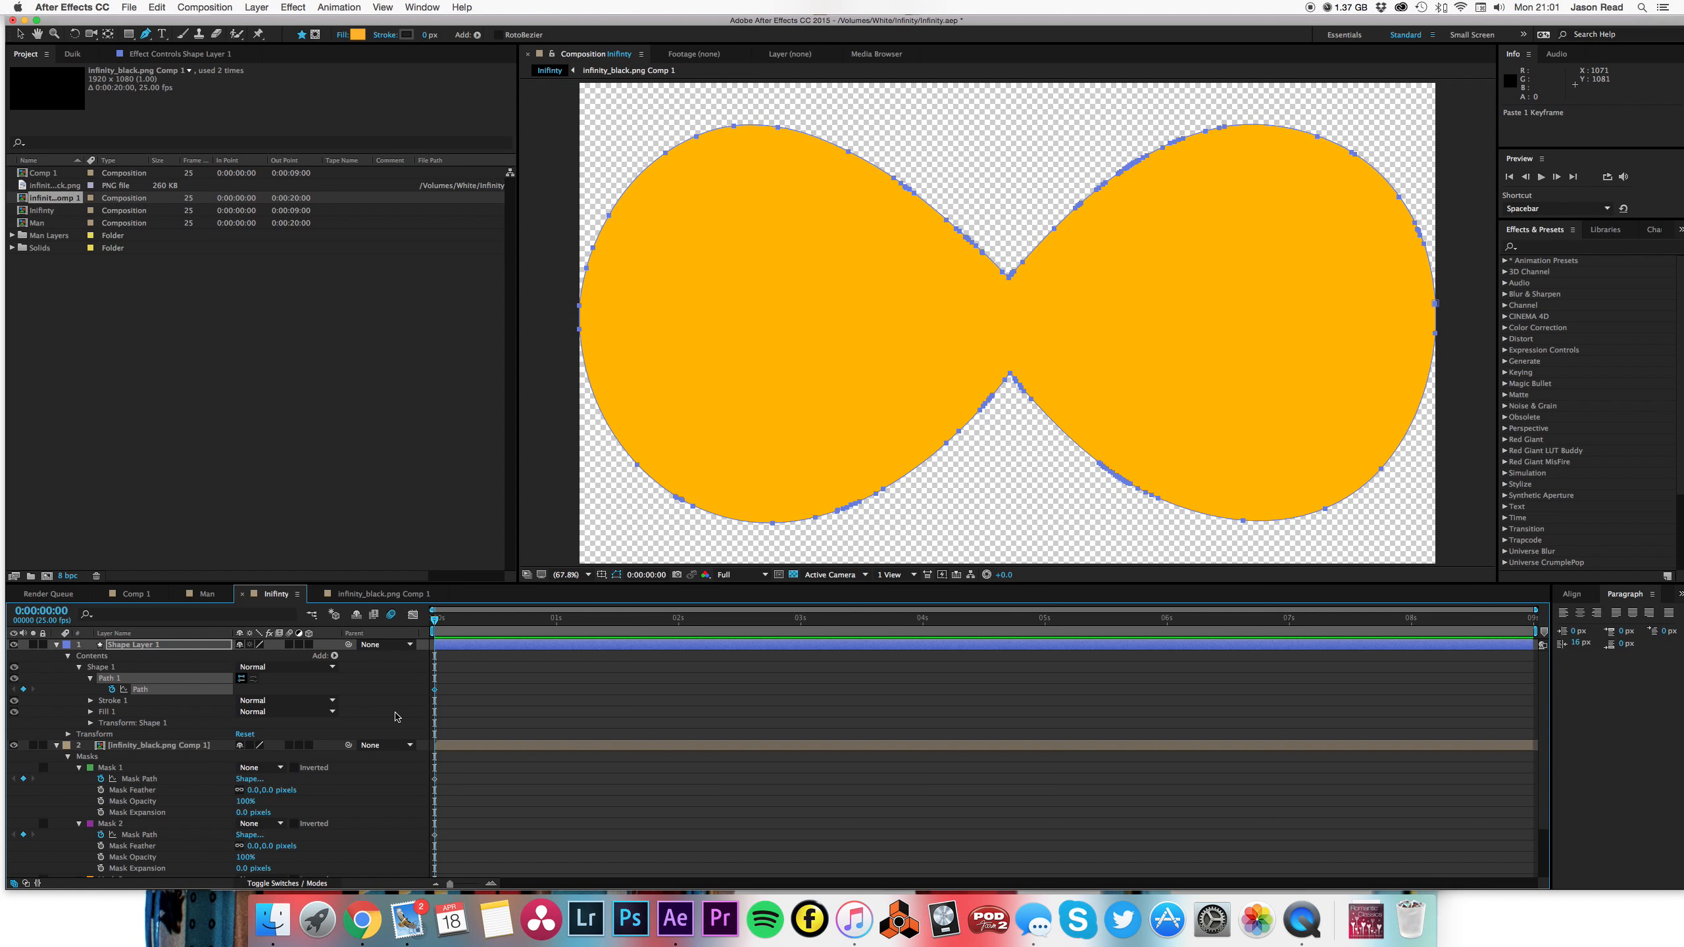
- Add a second path to Shape 1 in Shape Layer 1 and reveal its Path property
click(334, 655)
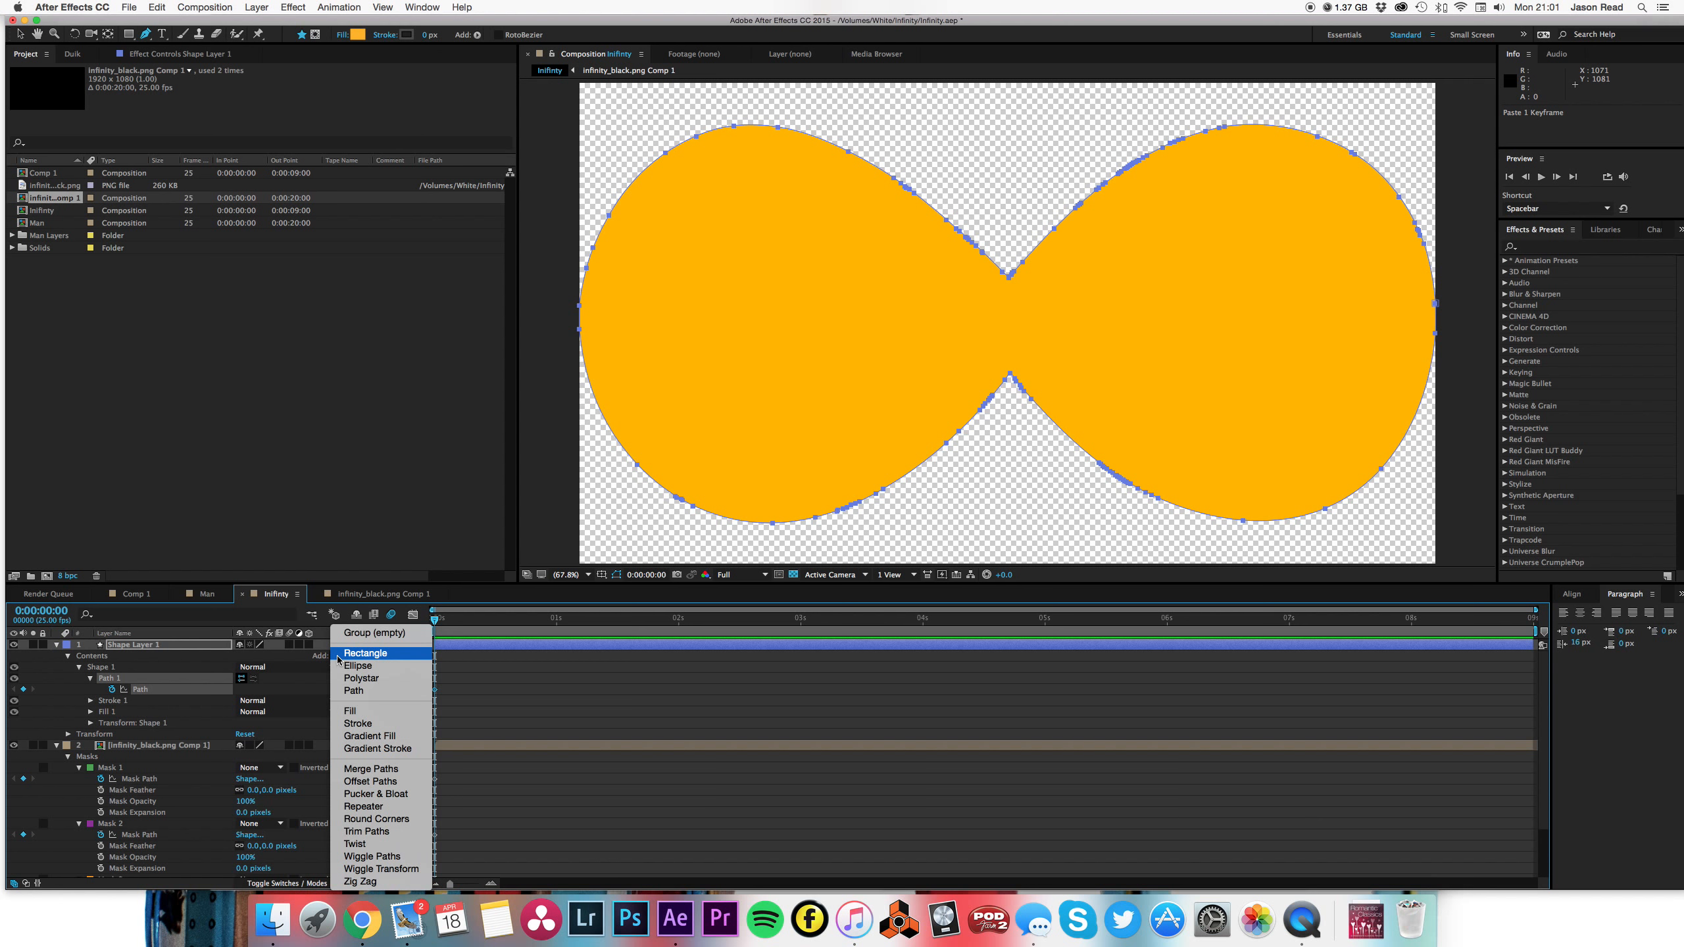
click(363, 691)
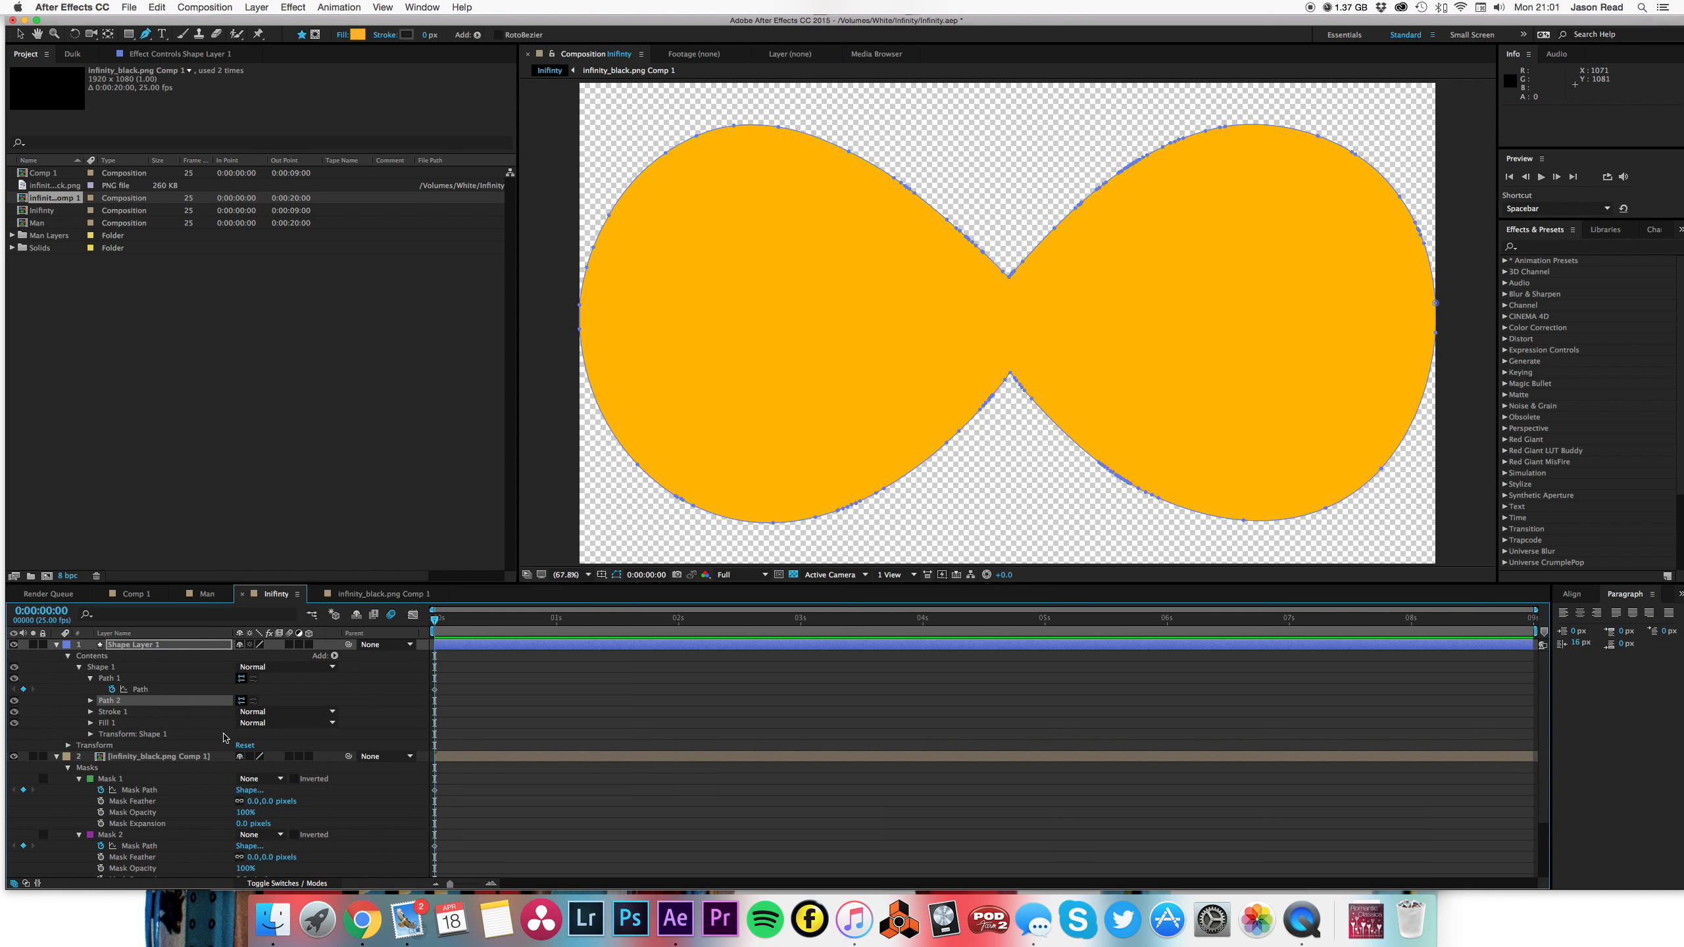
click(90, 701)
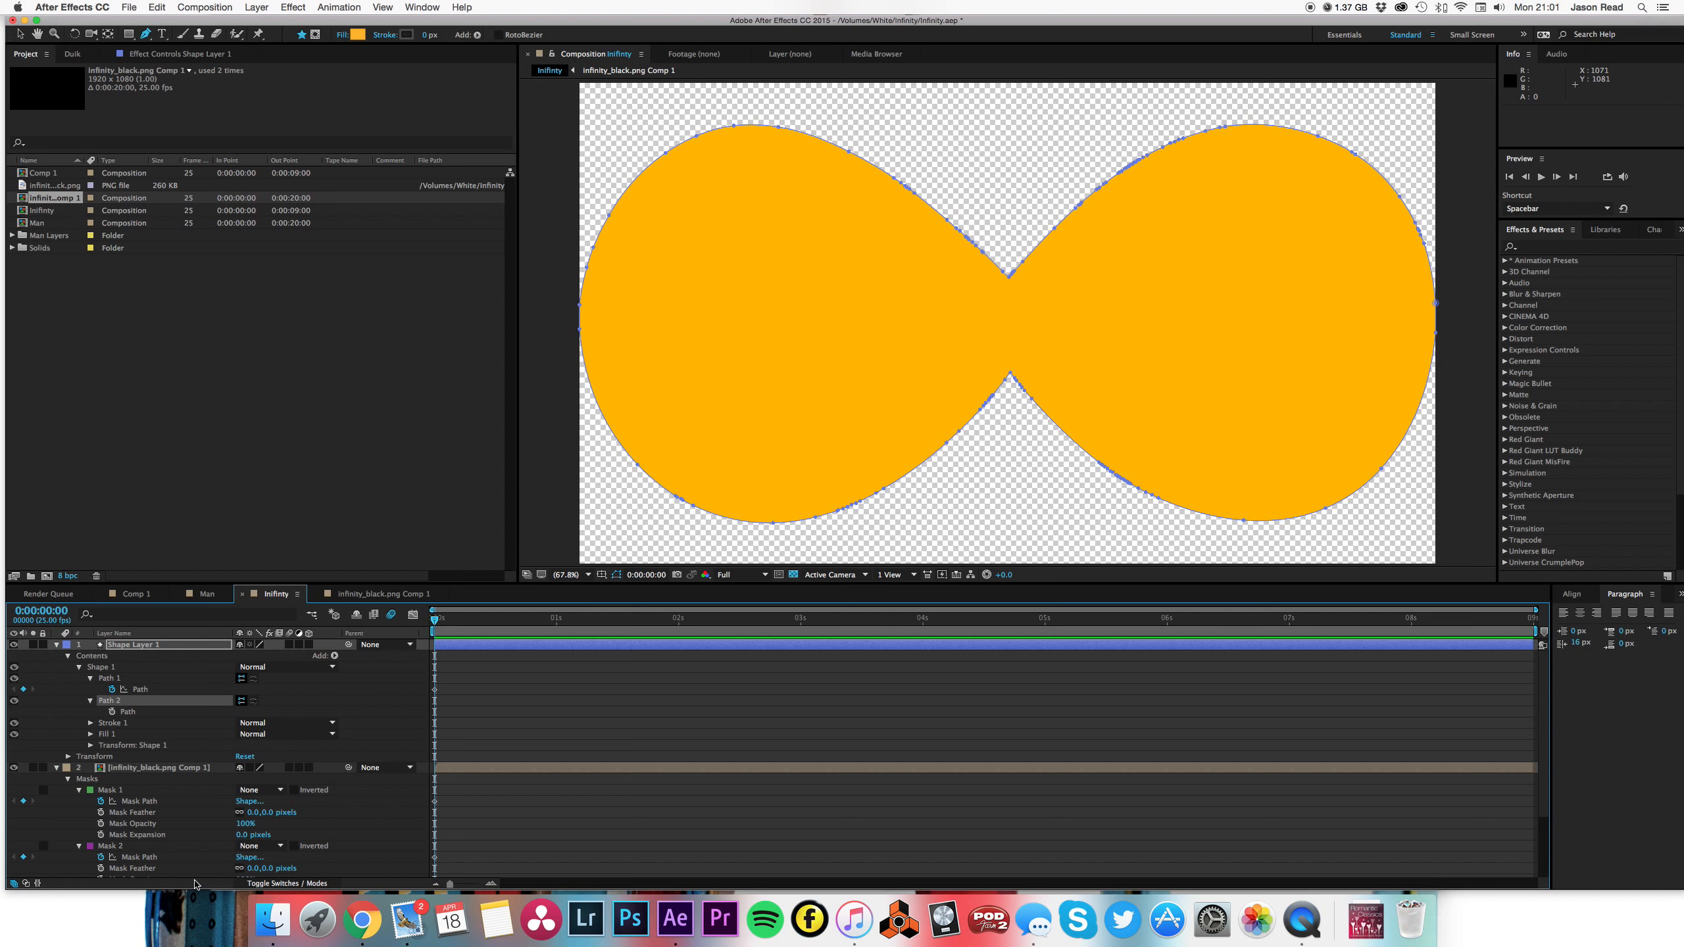
- Copy Mask 2's mask path into Path 2 and reverse that path's direction to cut out the right loop
click(143, 858)
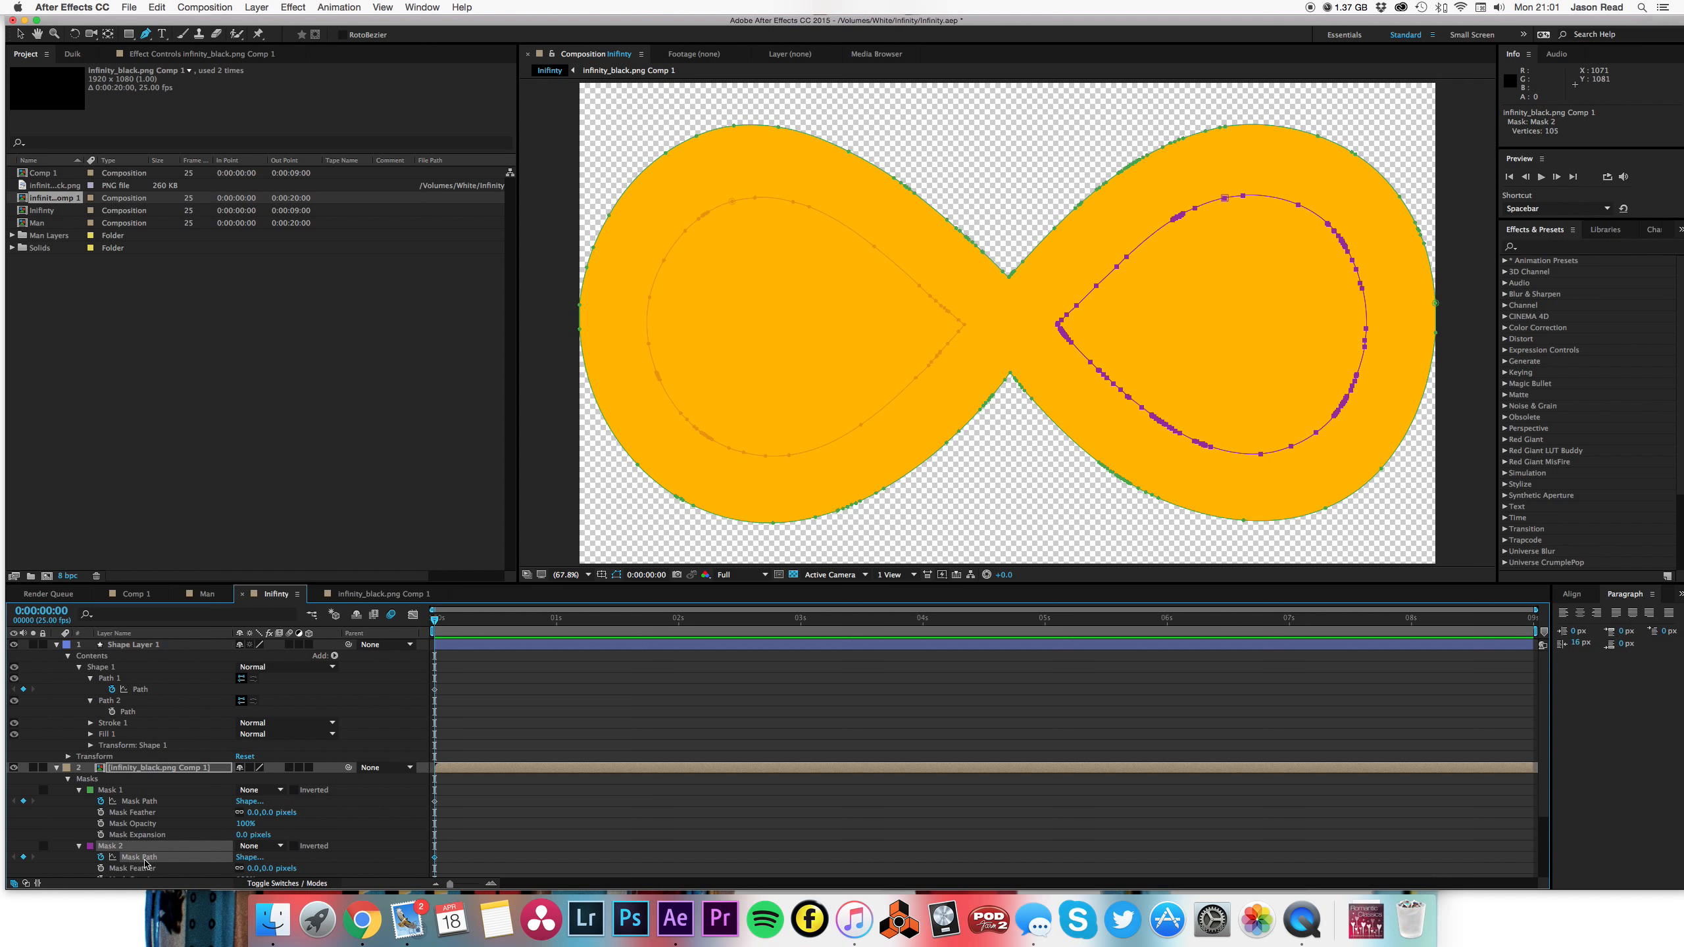
key(super+c)
click(130, 713)
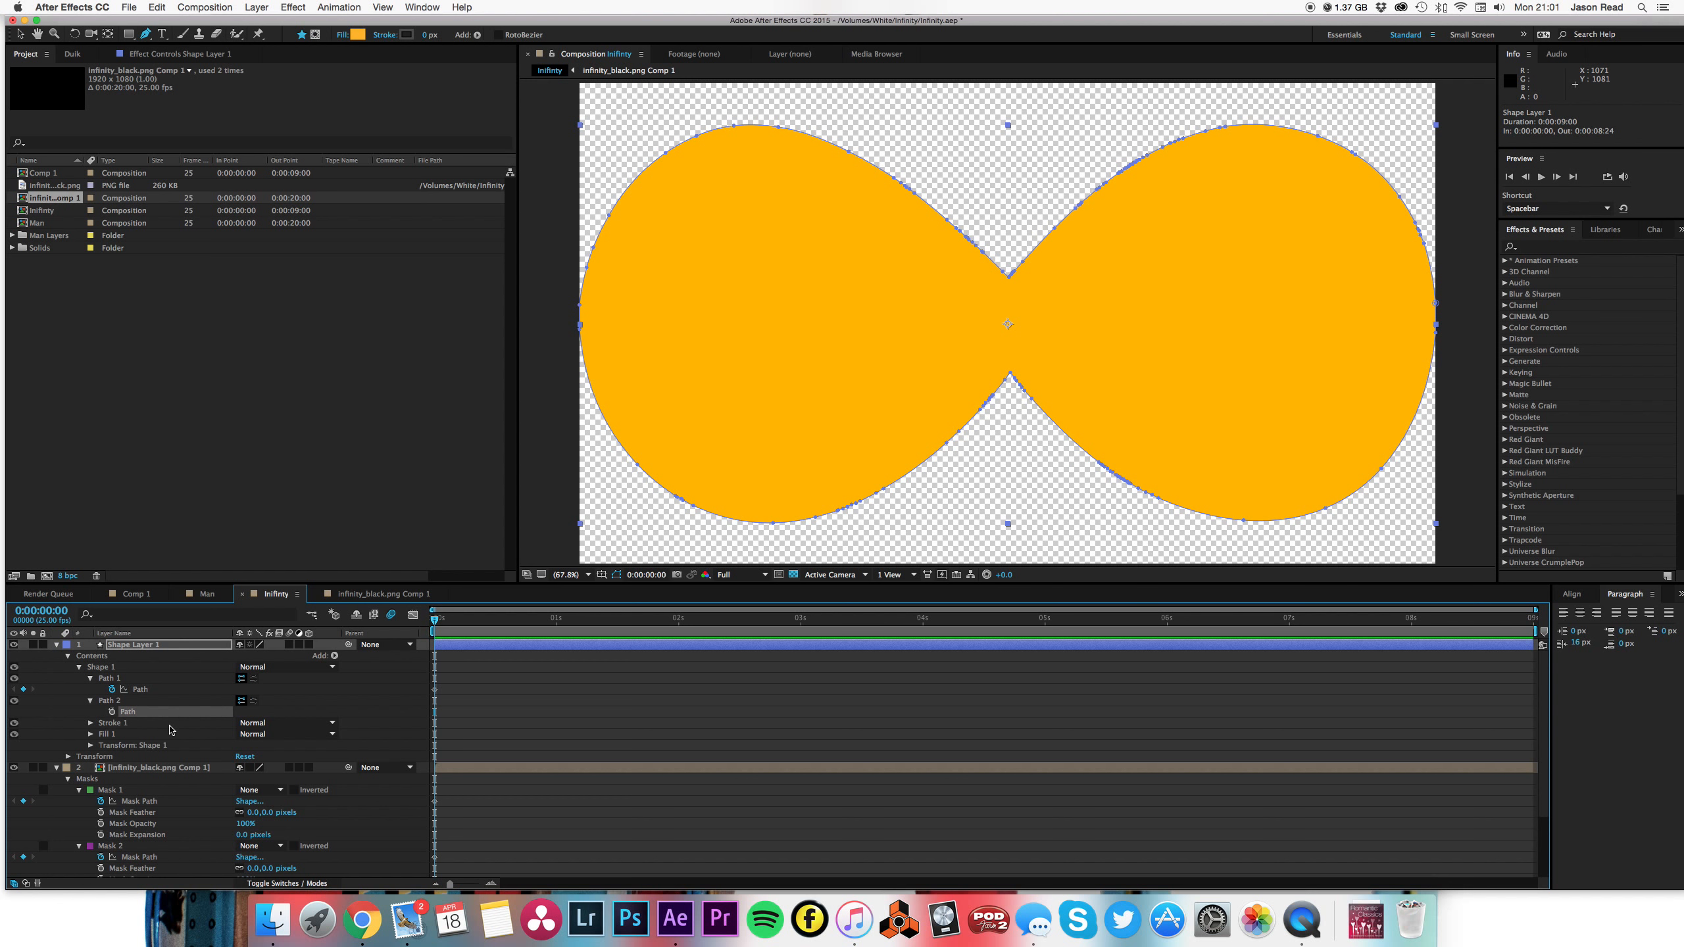
key(super+v)
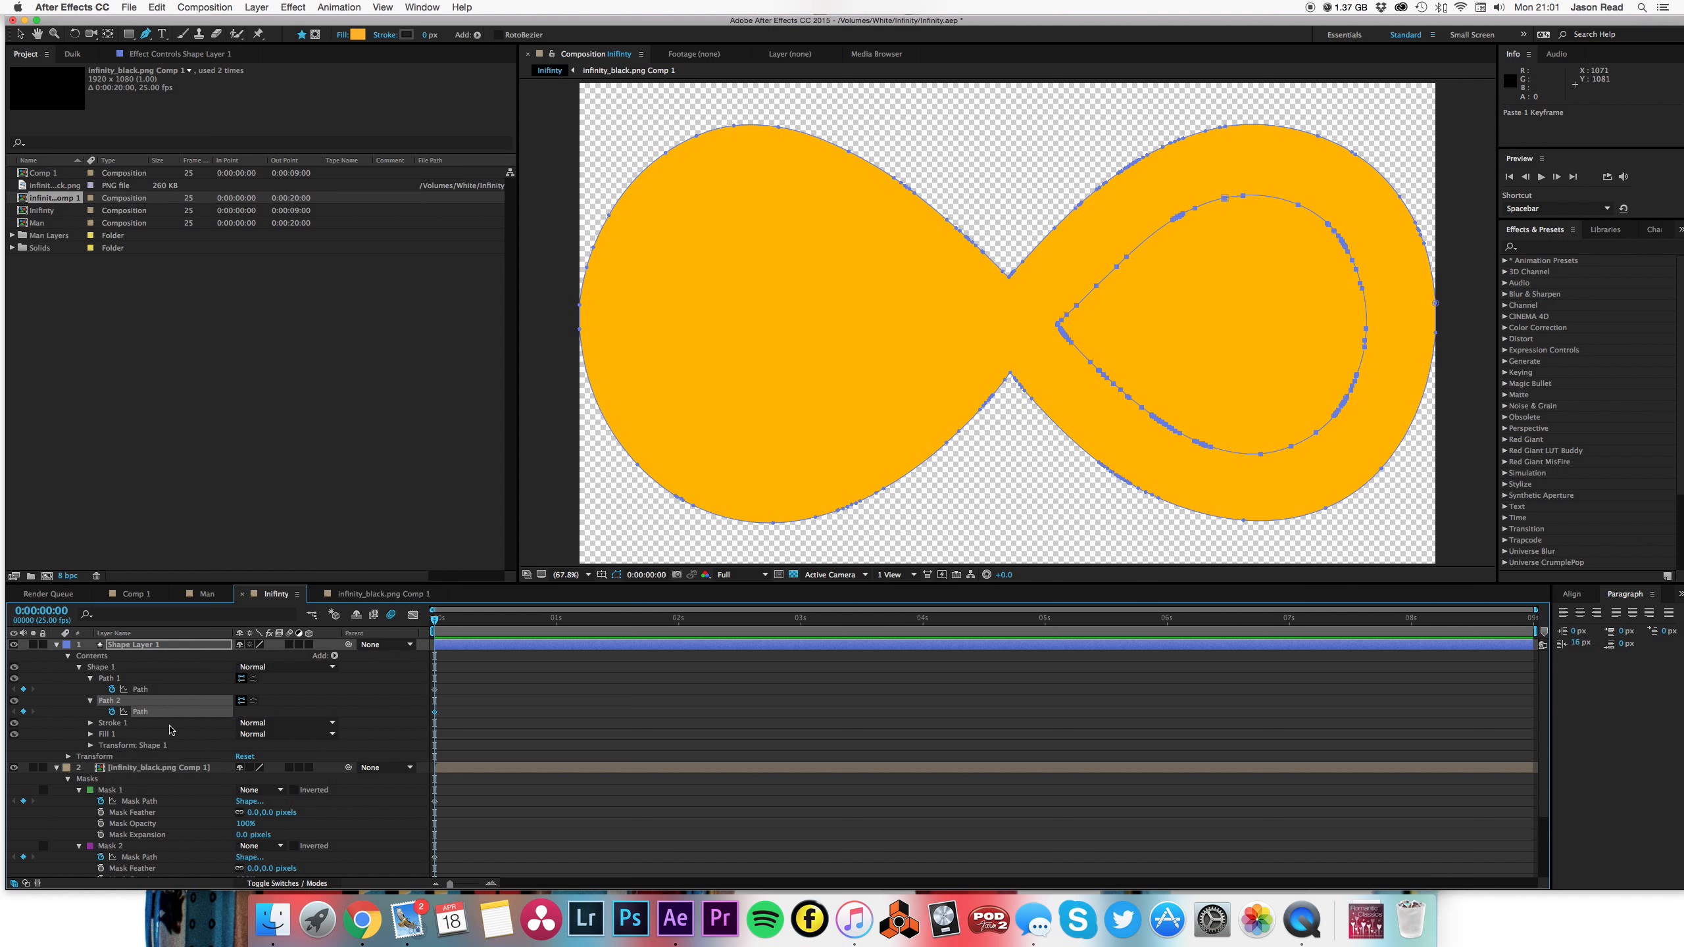
click(253, 704)
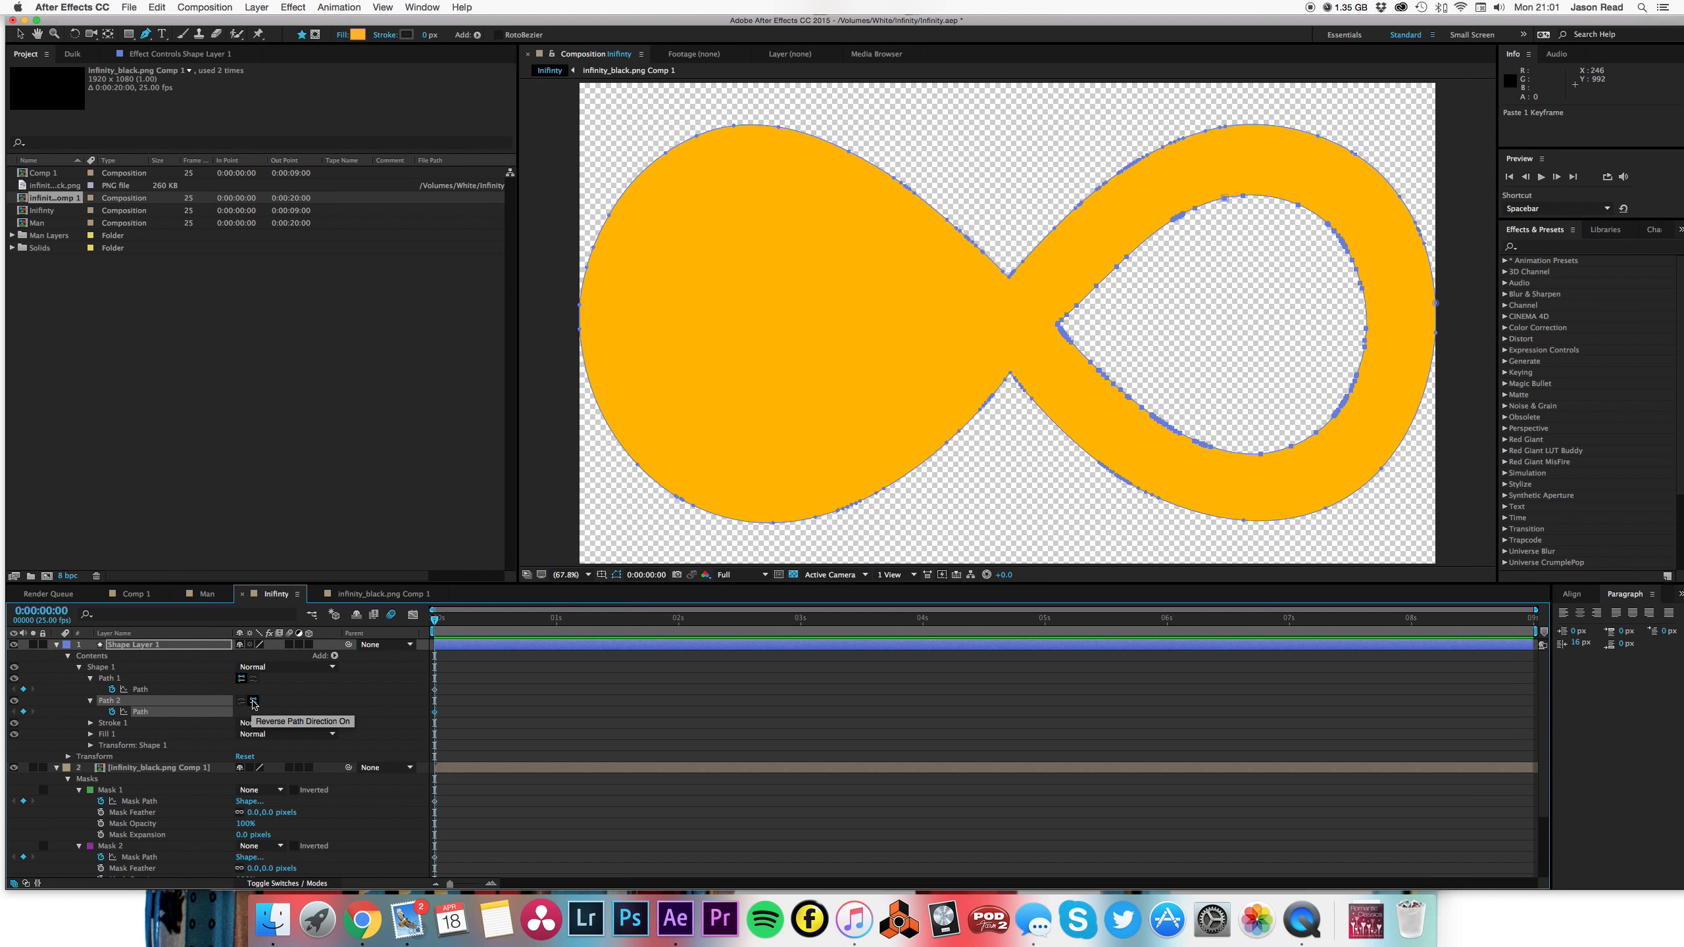
click(561, 725)
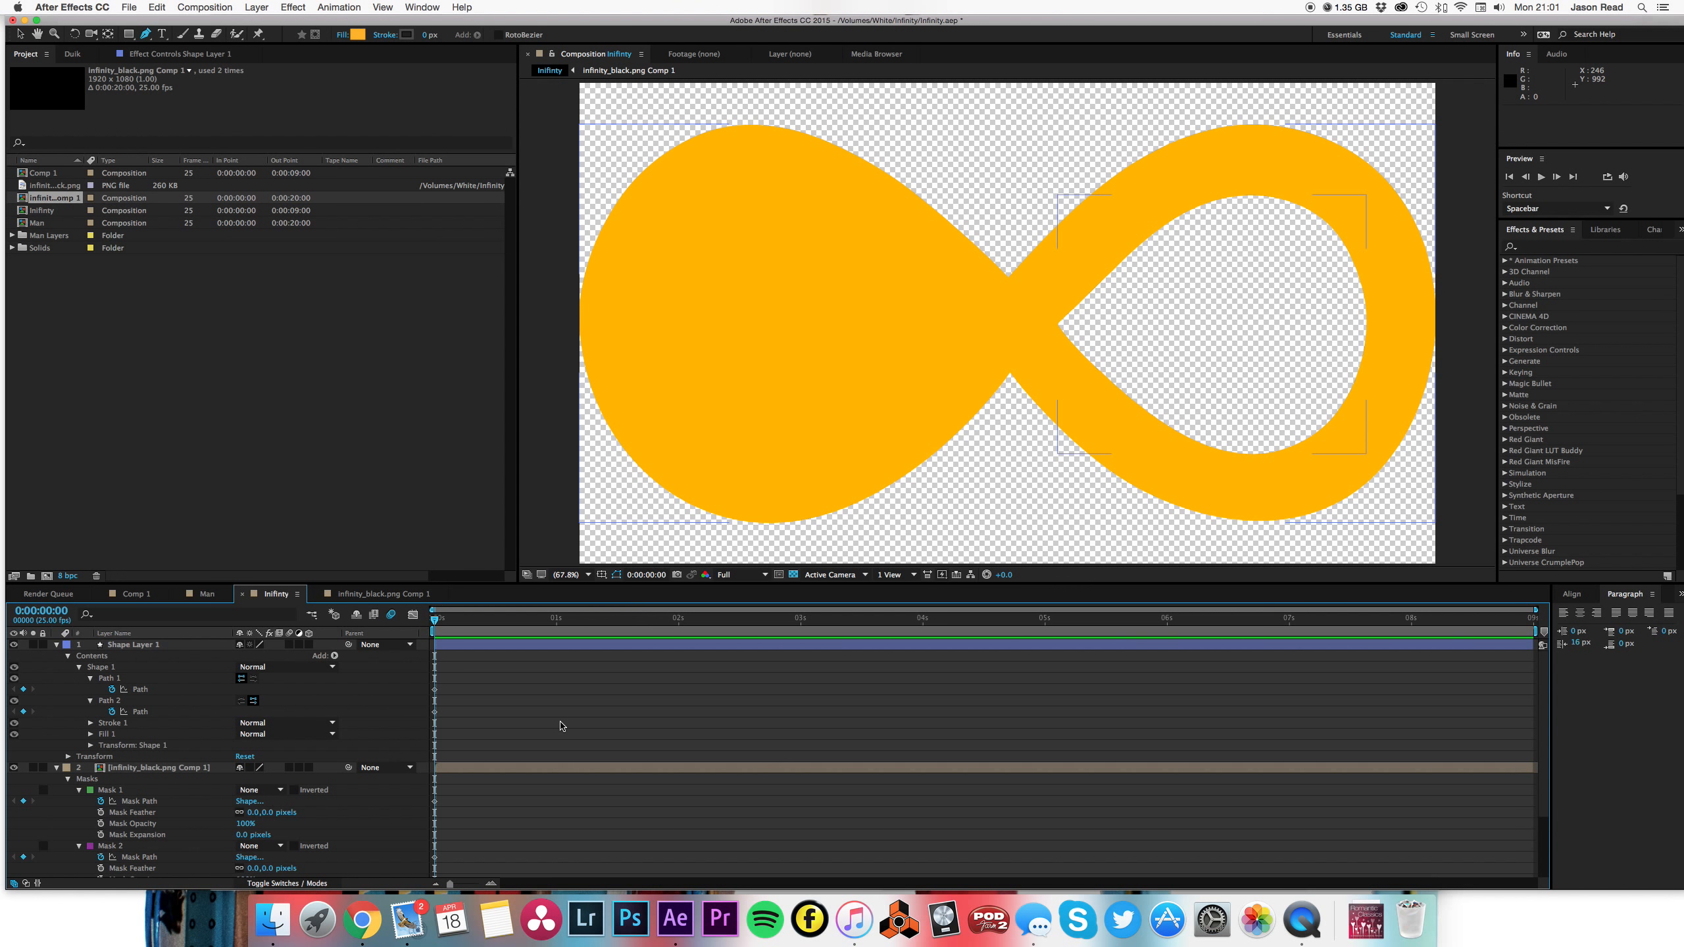
- Copy the mask path of Mask 3 in the infinity_black.png Comp 1 layer
scroll(185, 810, down, 3)
scroll(184, 809, down, 1)
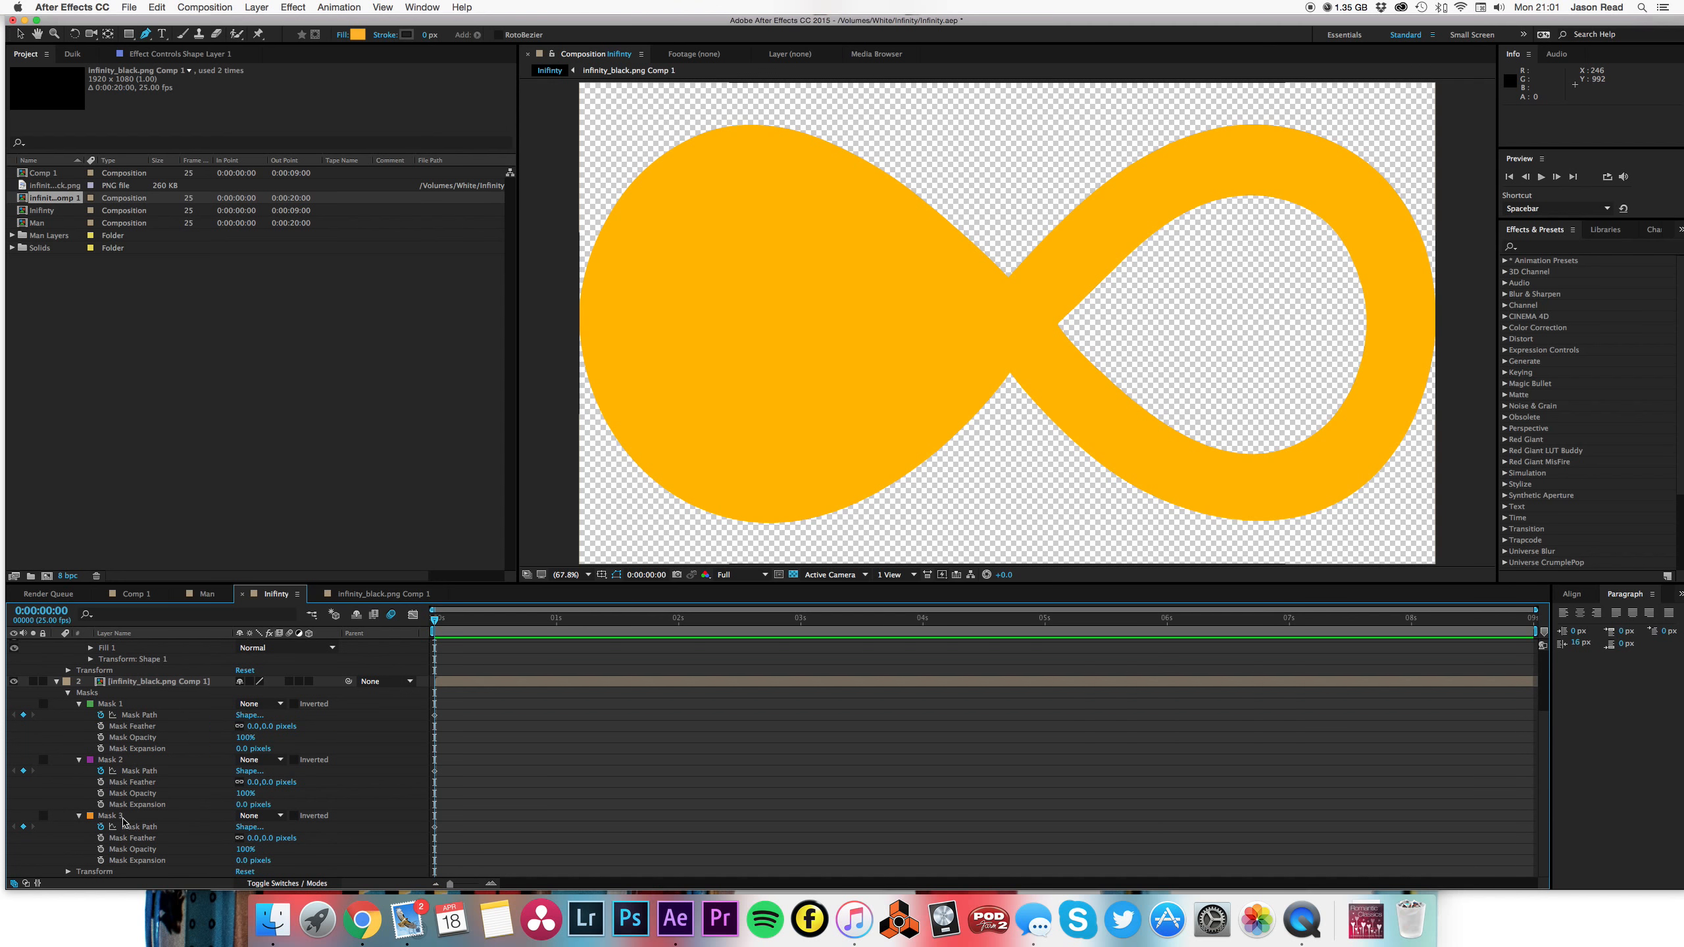
click(109, 817)
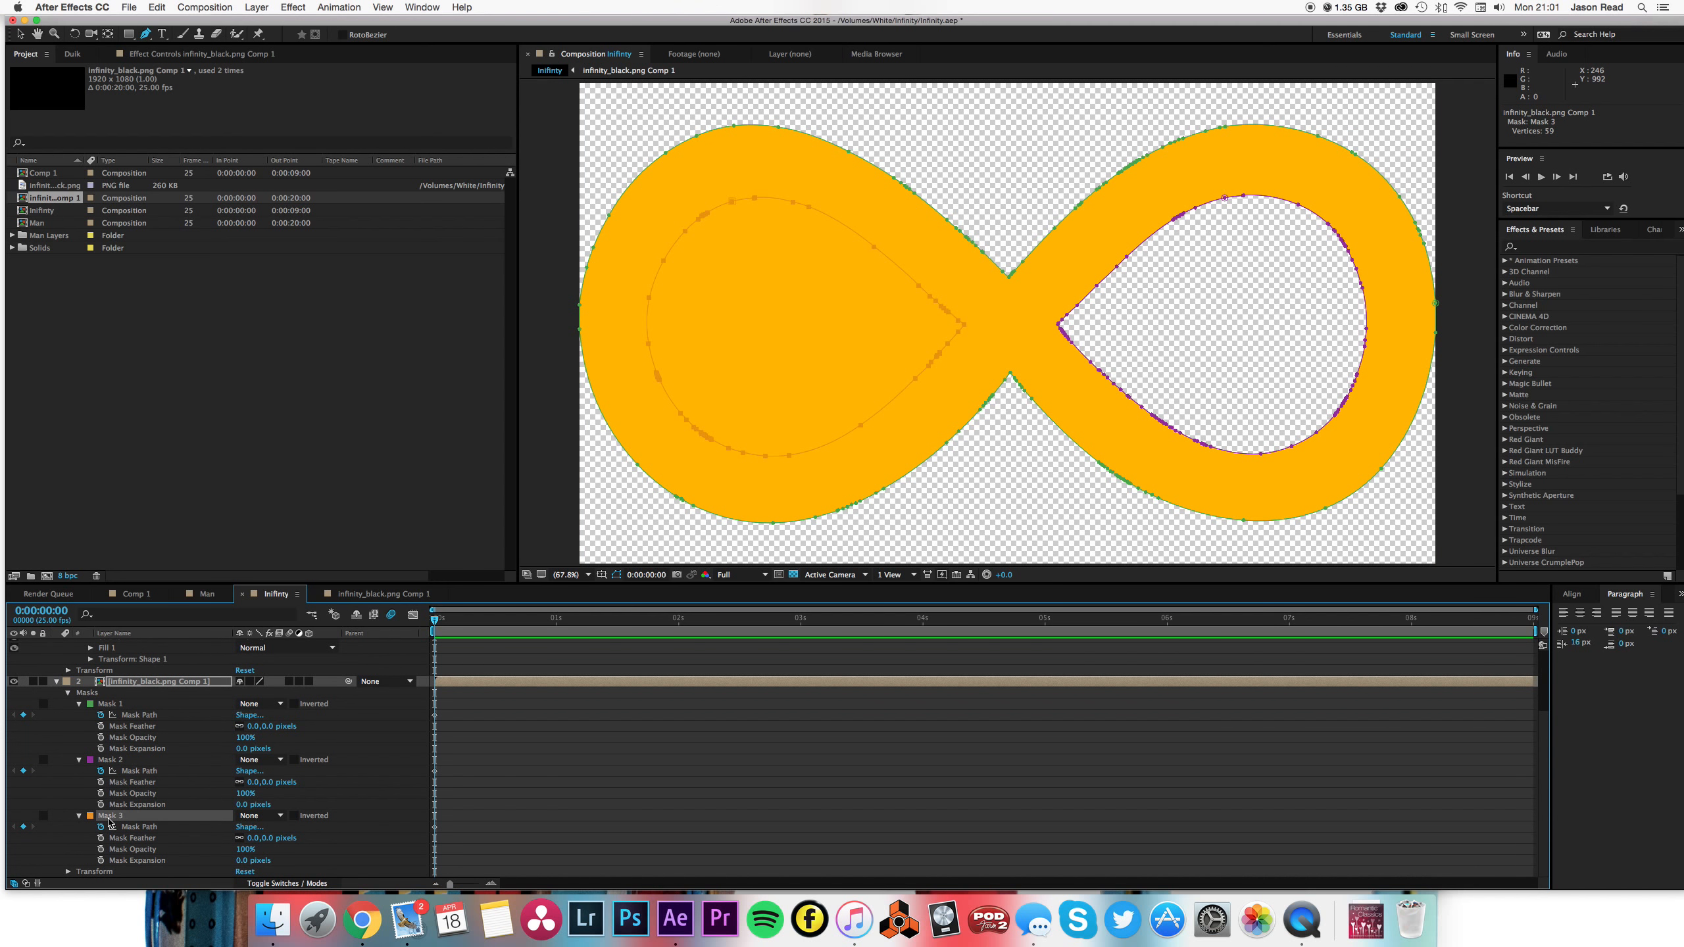
click(146, 829)
key(super+c)
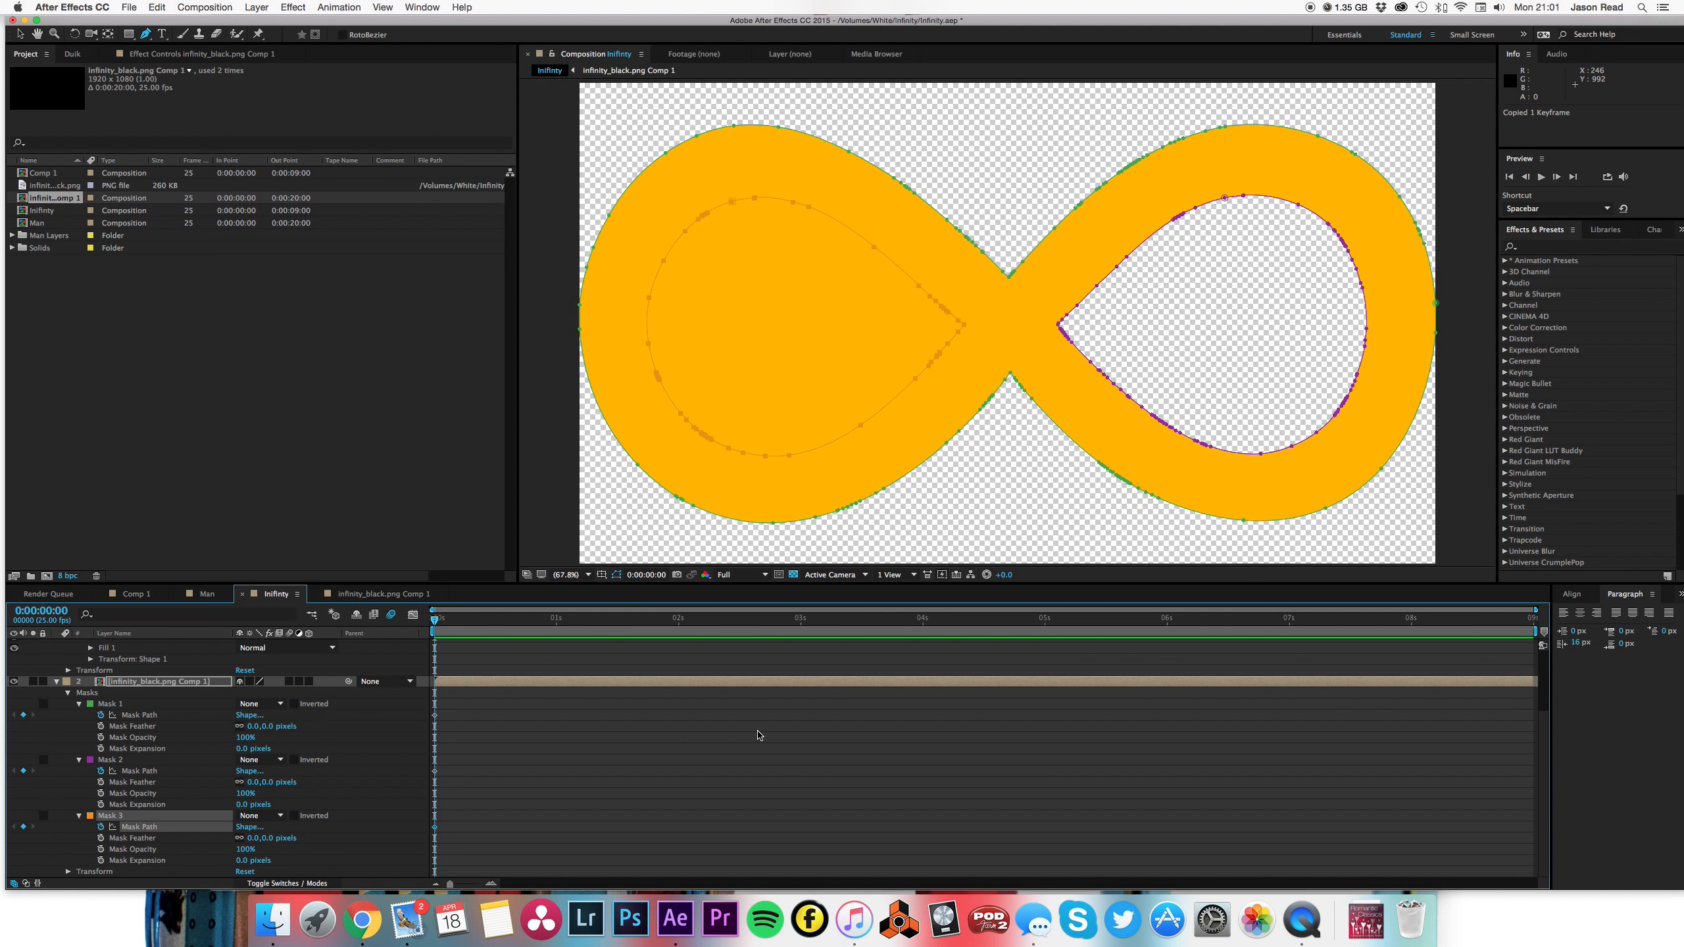
- Add a third path to Shape 1 in Shape Layer 1 and reveal its Path property
scroll(757, 734, up, 5)
click(495, 647)
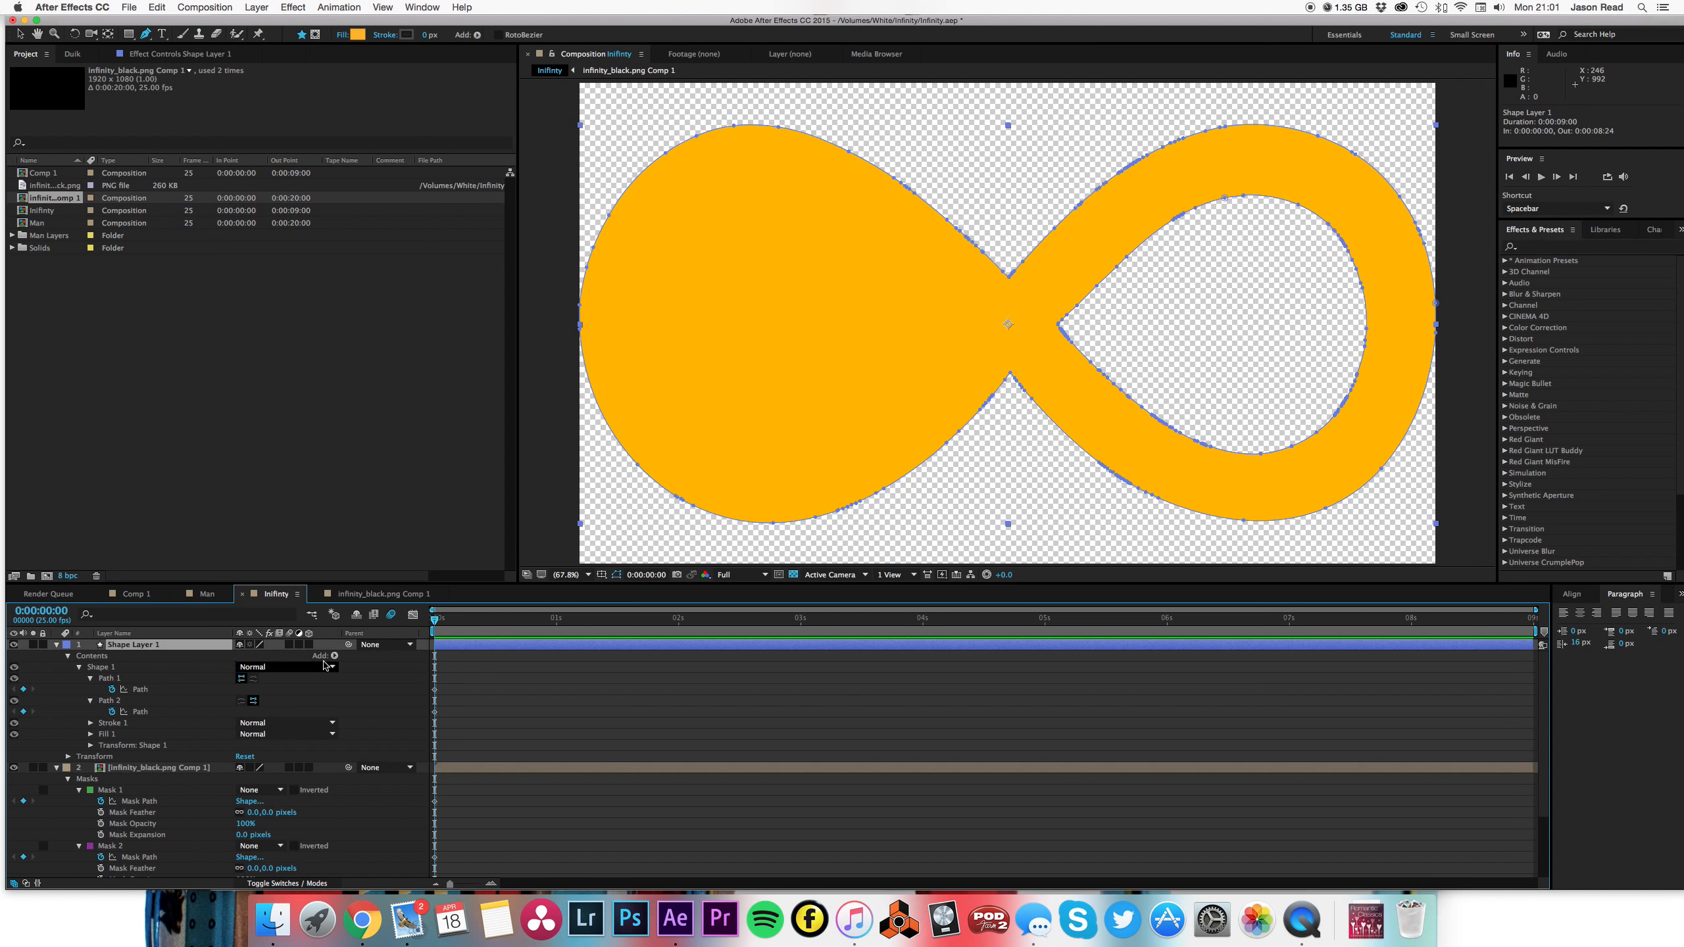
click(160, 667)
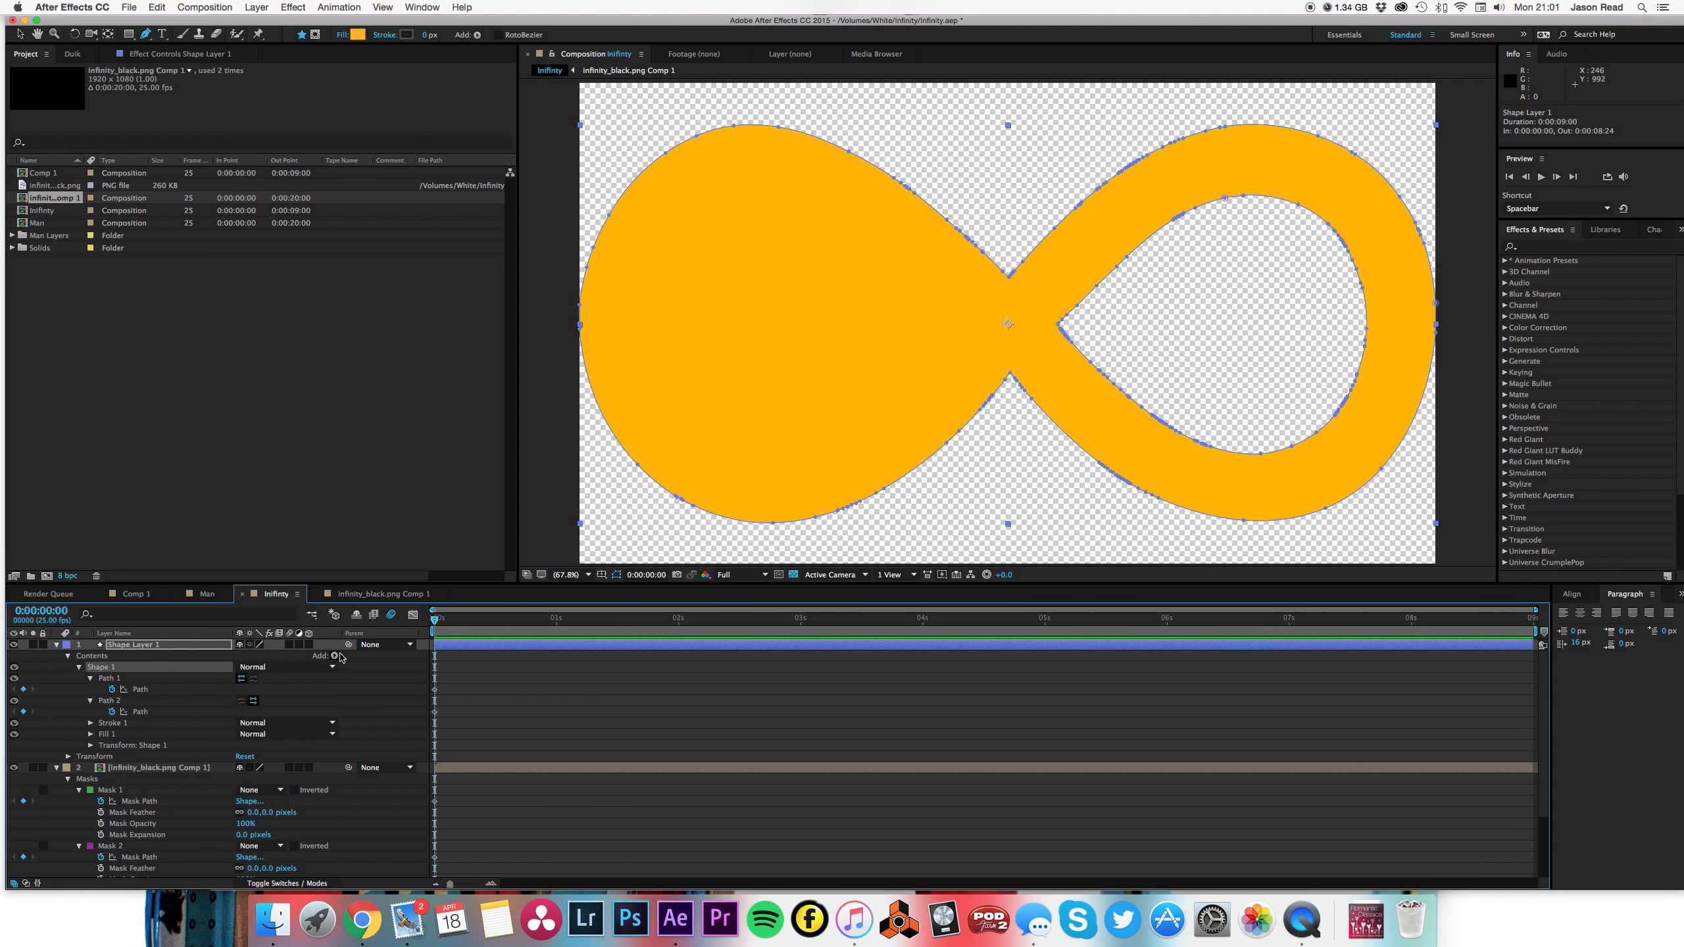
click(334, 656)
click(369, 690)
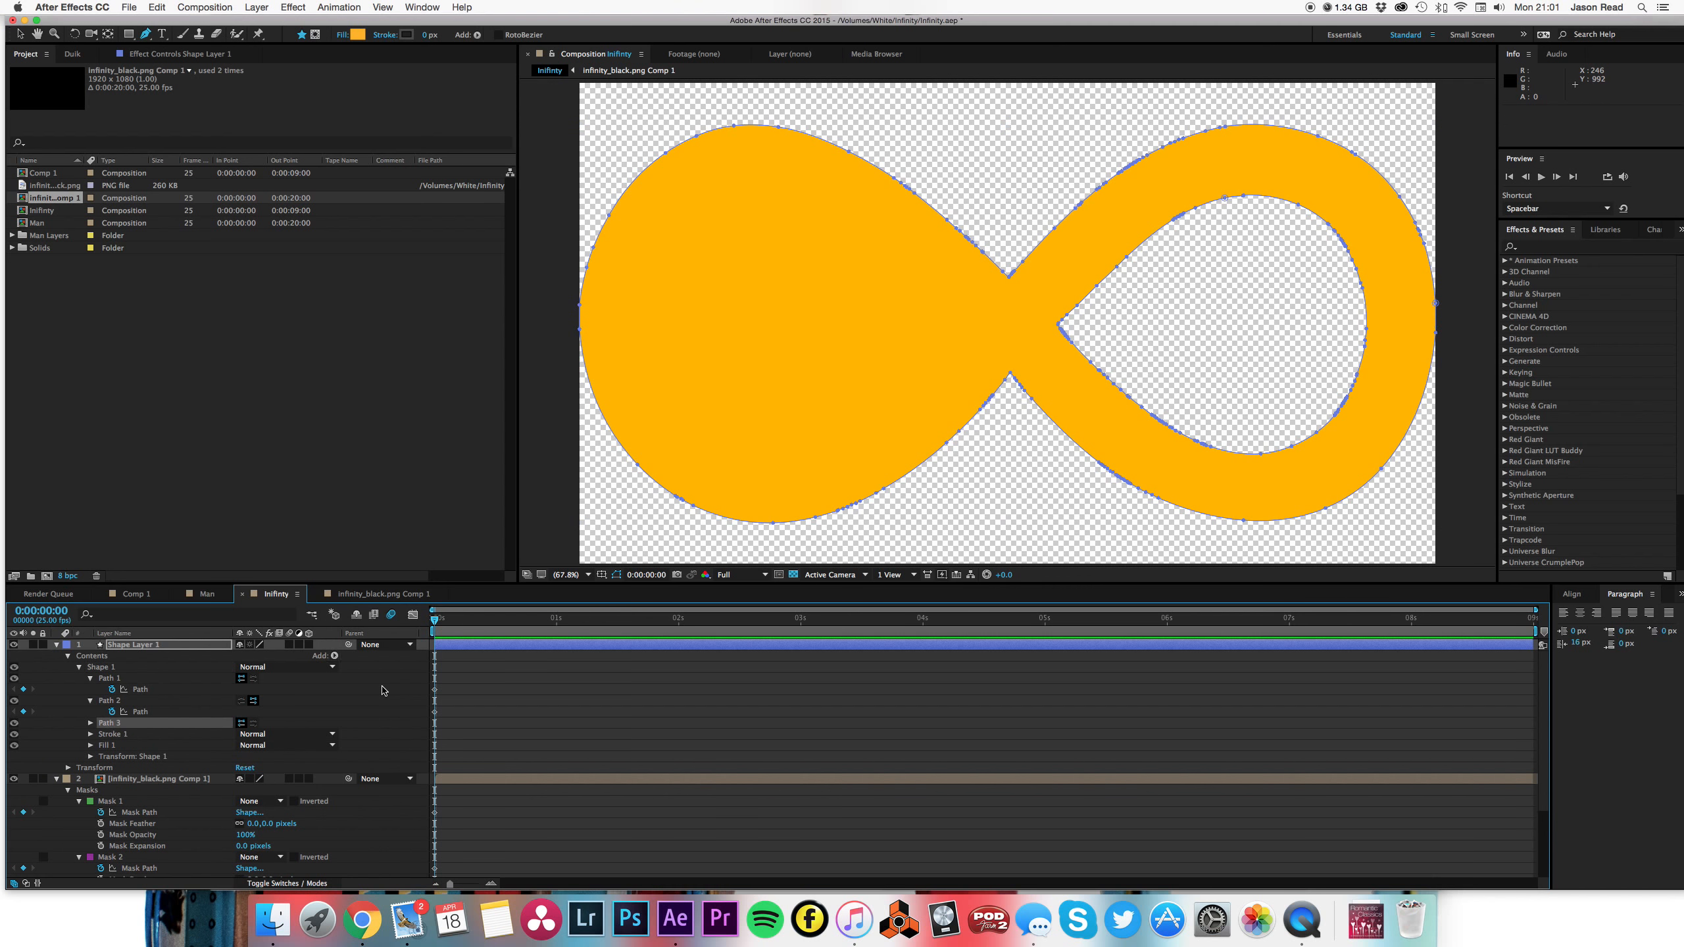
click(93, 725)
- Paste the copied mask path into Path 3 and reverse that path's direction to cut out the left loop
click(140, 734)
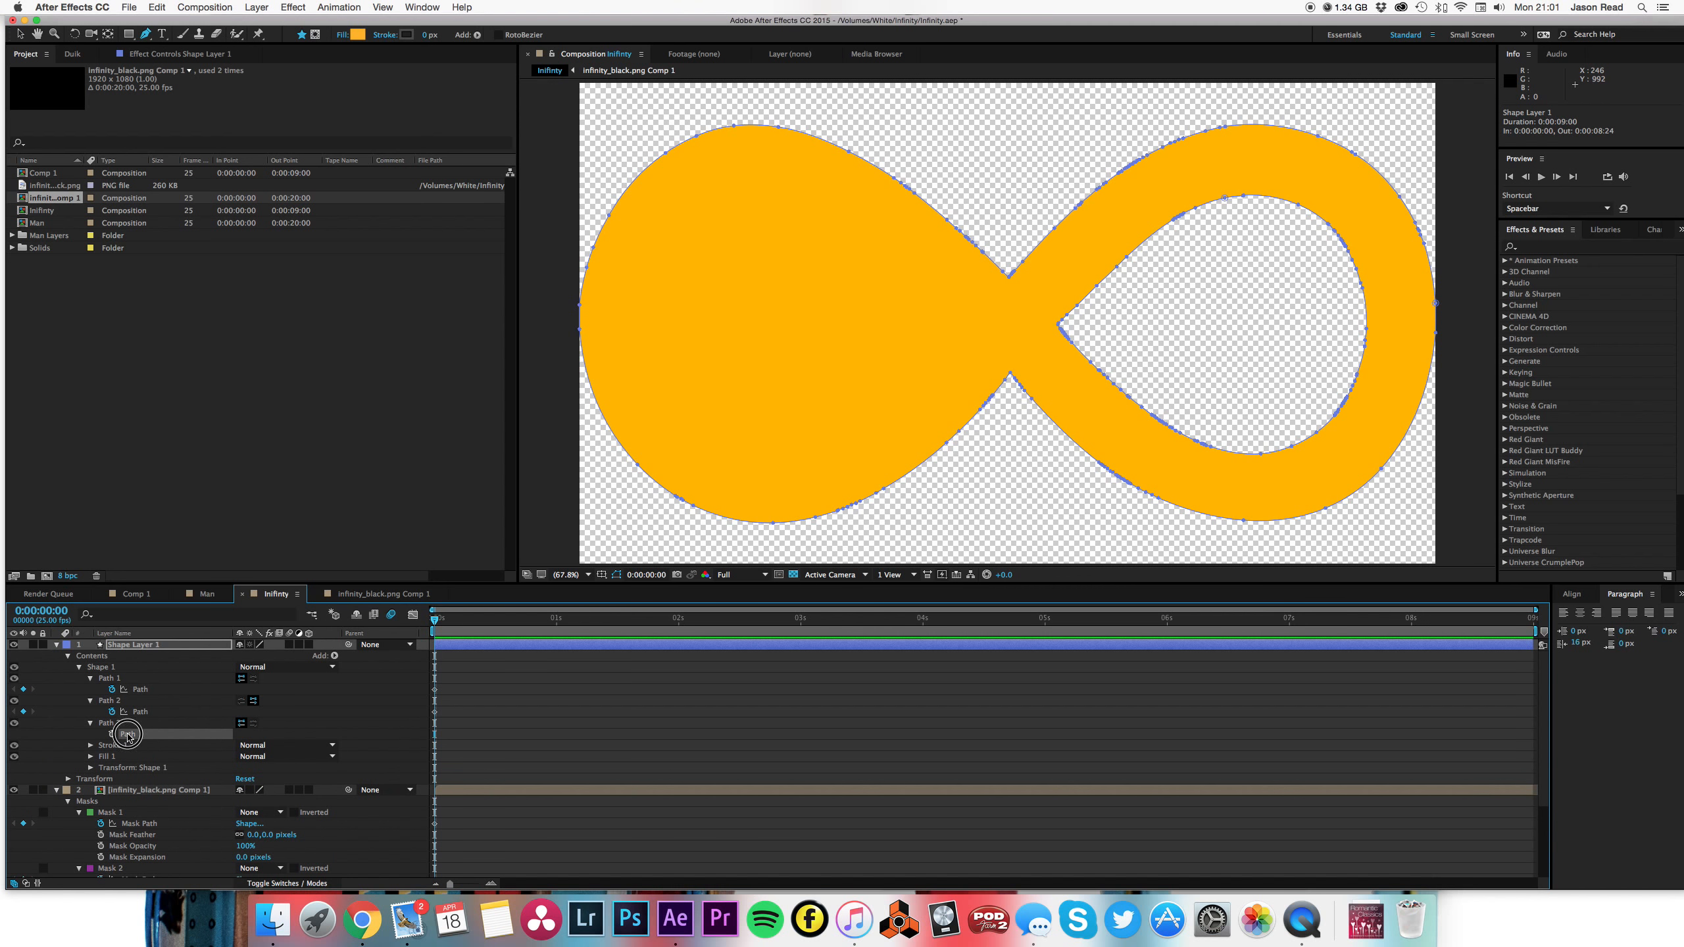
key(super+v)
click(241, 723)
click(254, 724)
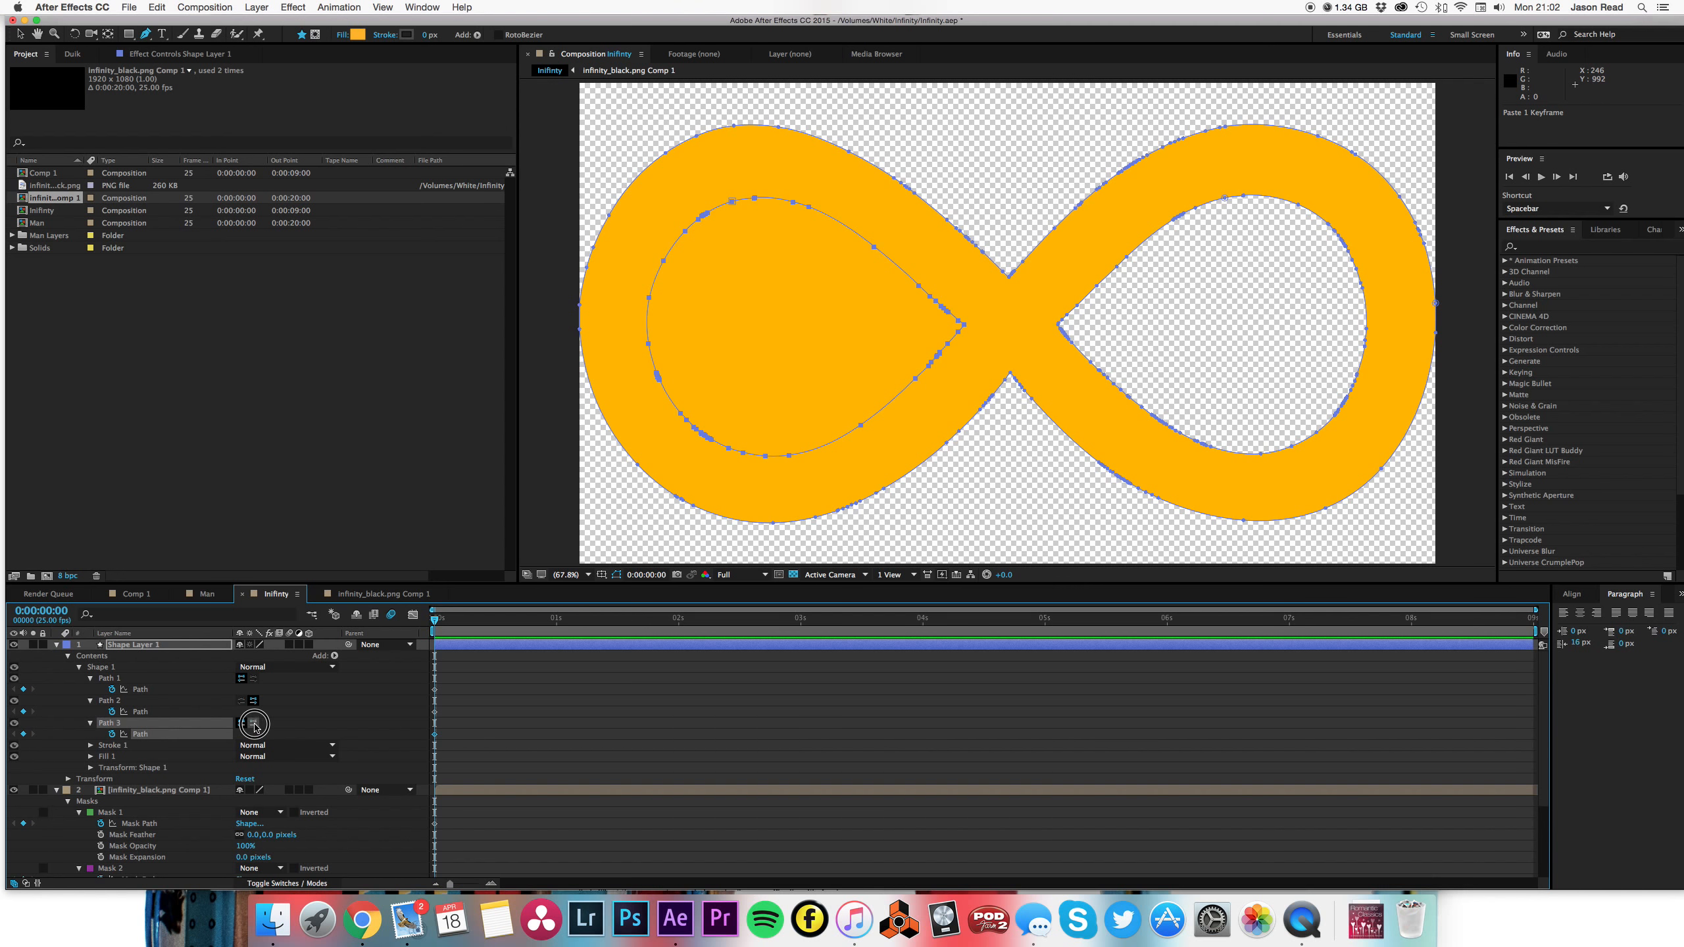
click(615, 731)
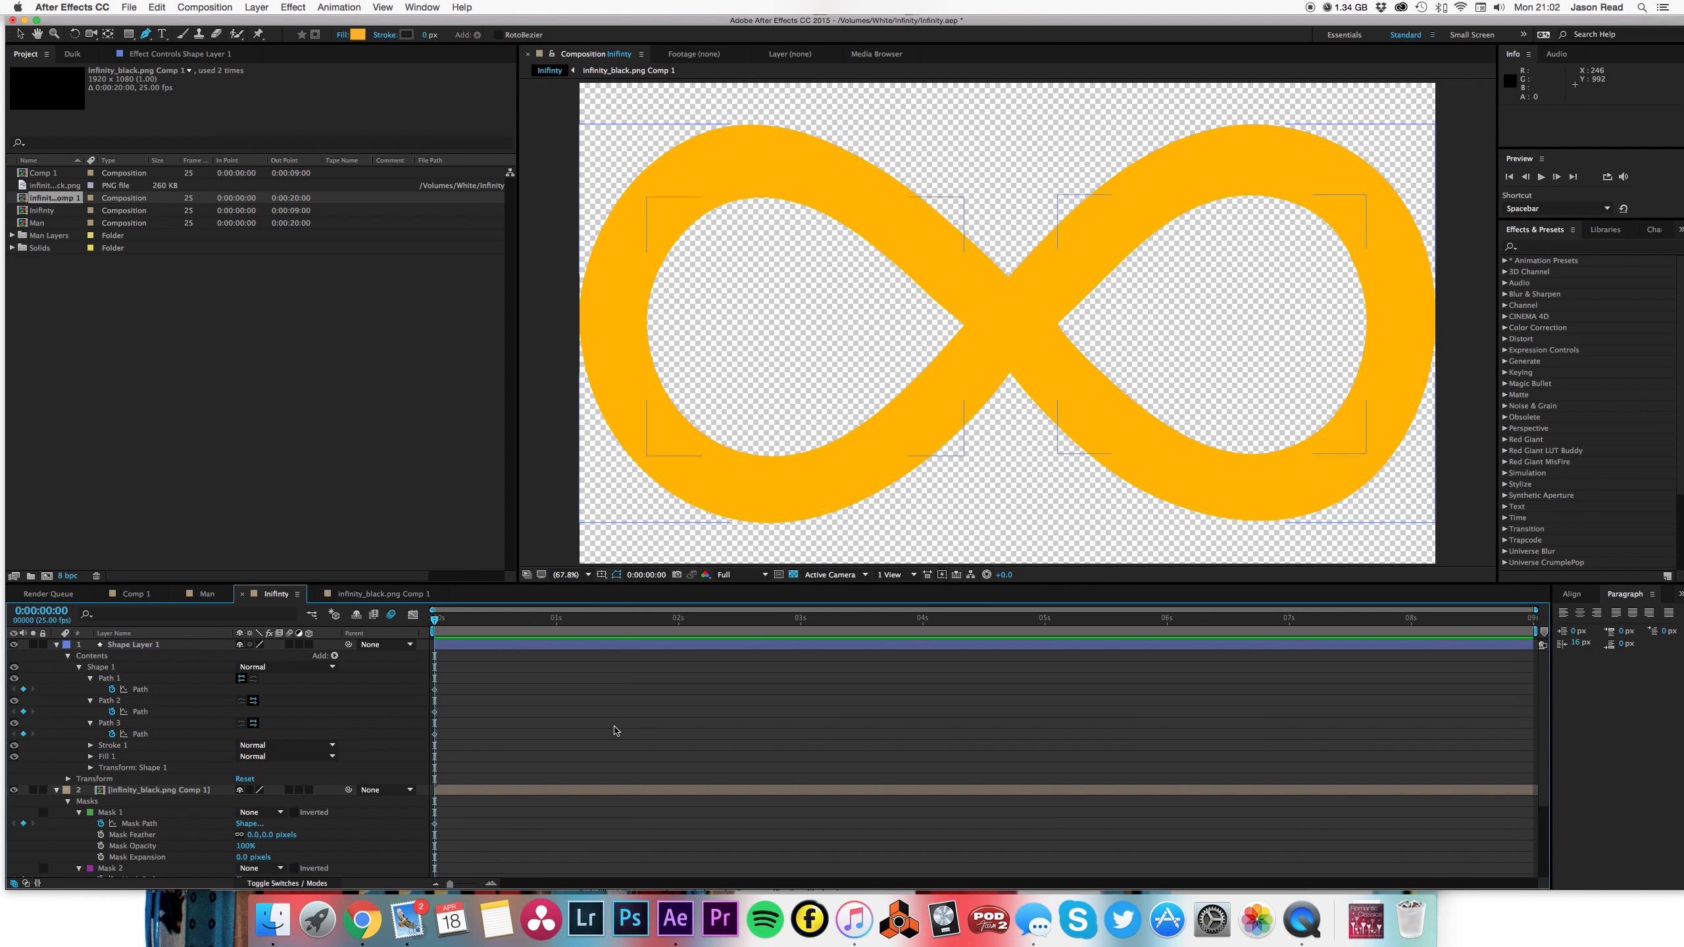
- Collapse both layers, mark infinity_black.png Comp 1 as shy and hide it from the layer list
click(57, 645)
click(147, 656)
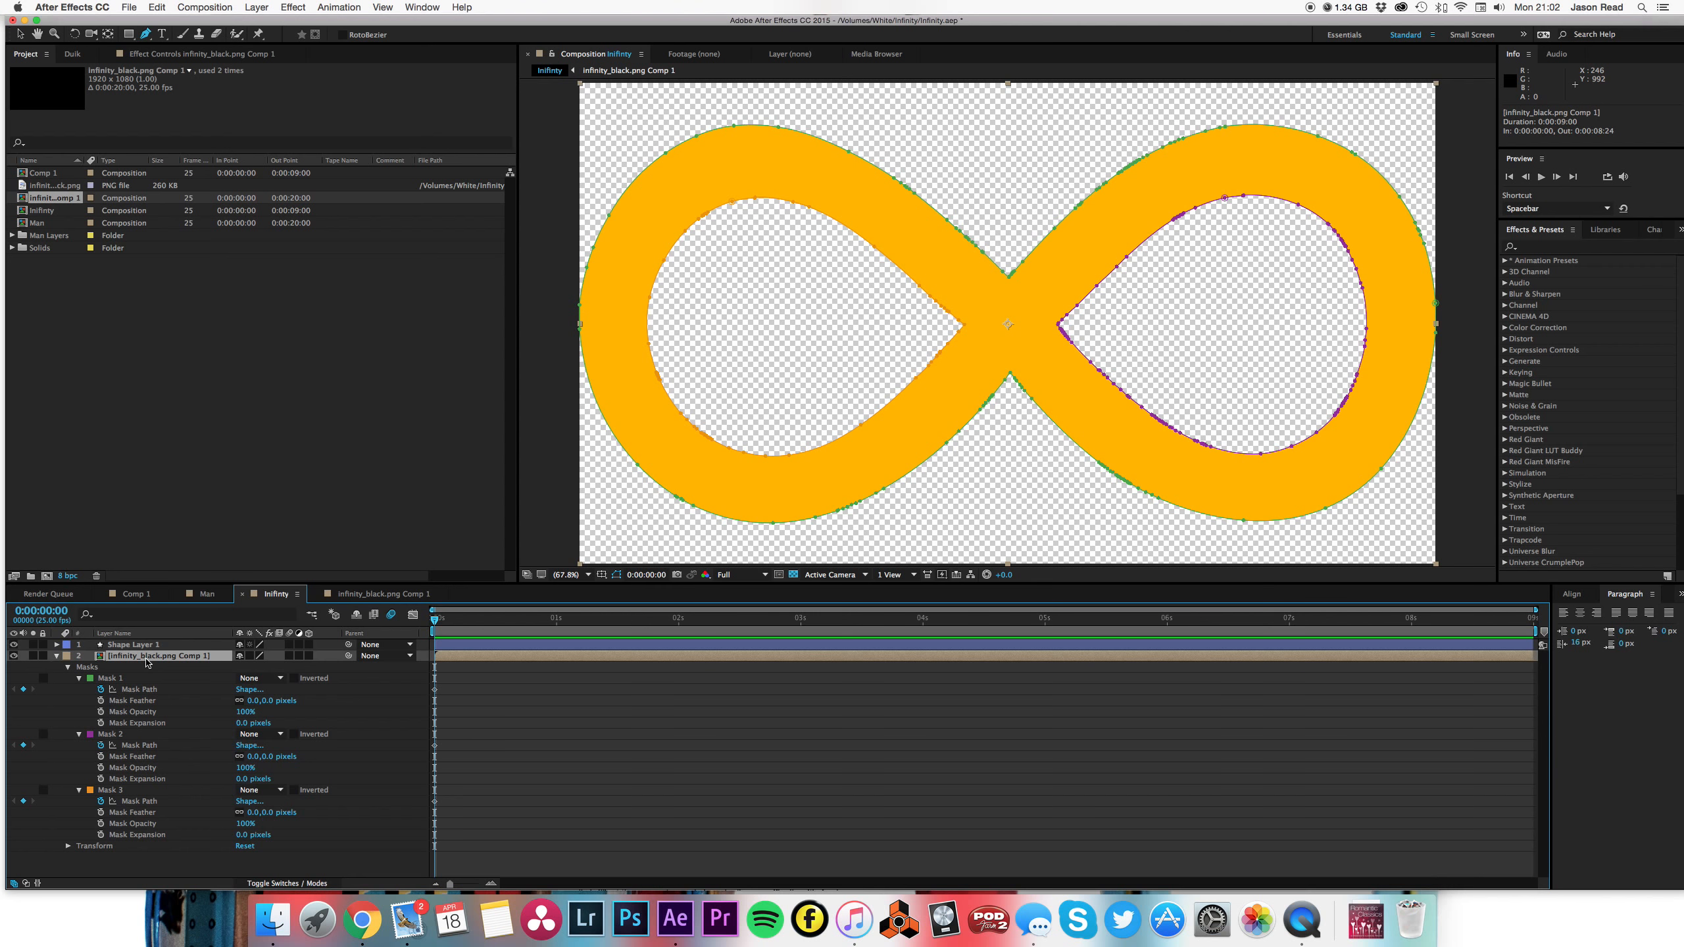
click(57, 656)
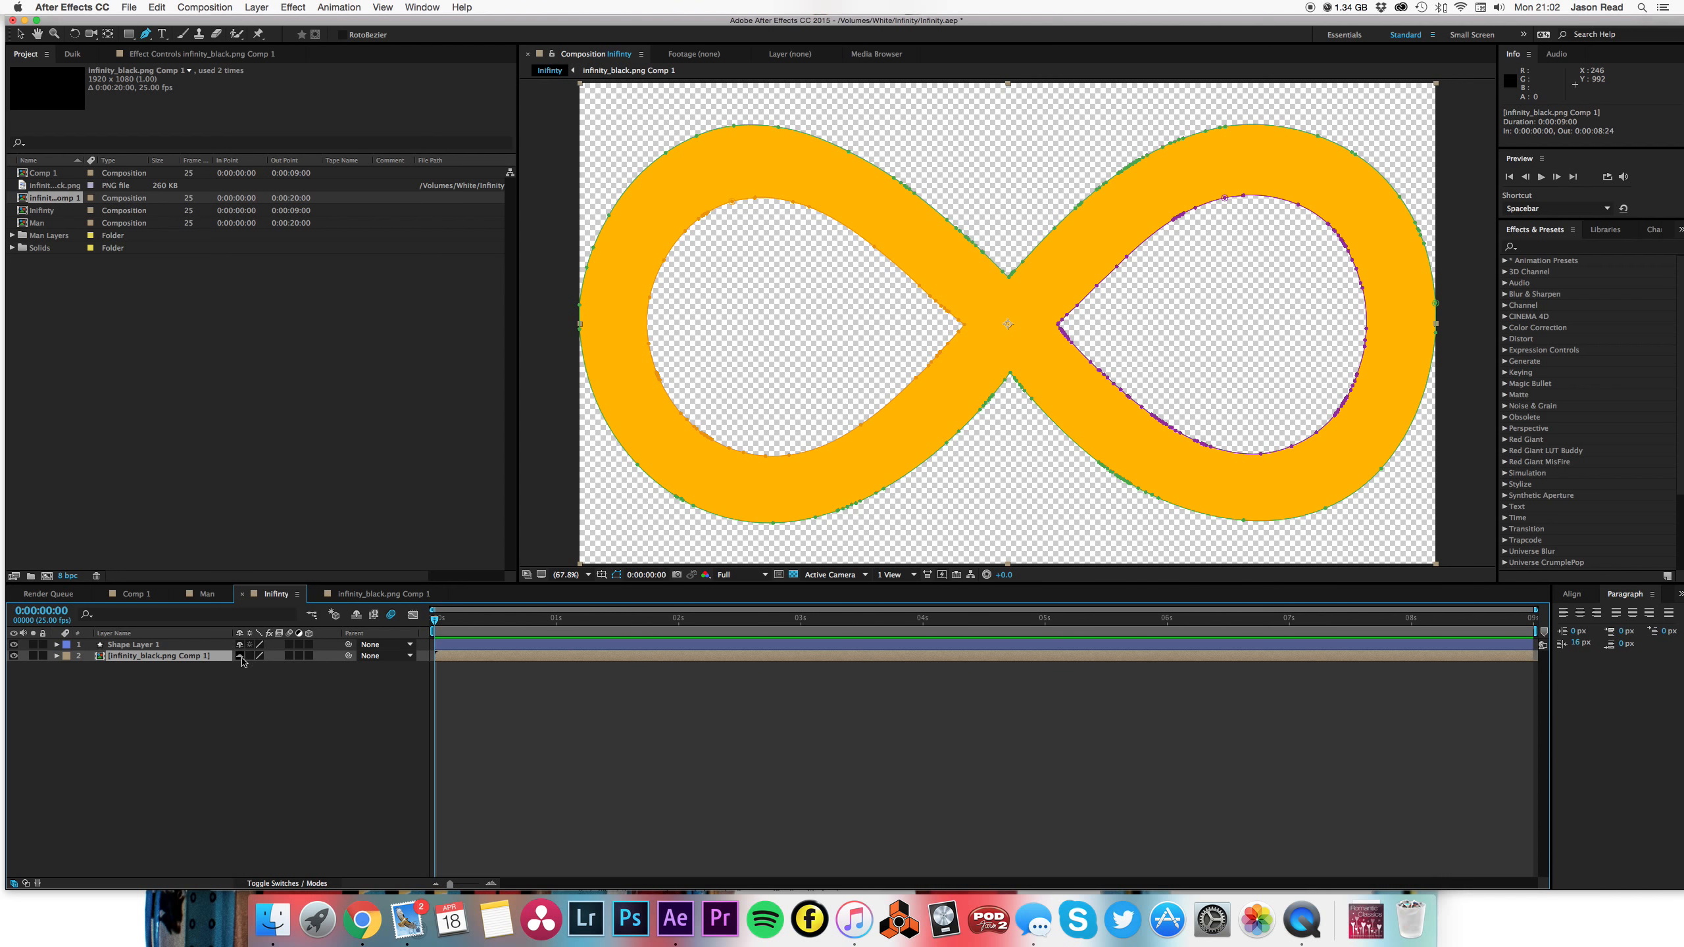
key(Delete)
- Toggle Shape Layer 1's visibility off and on to compare it with the source image beneath
click(13, 644)
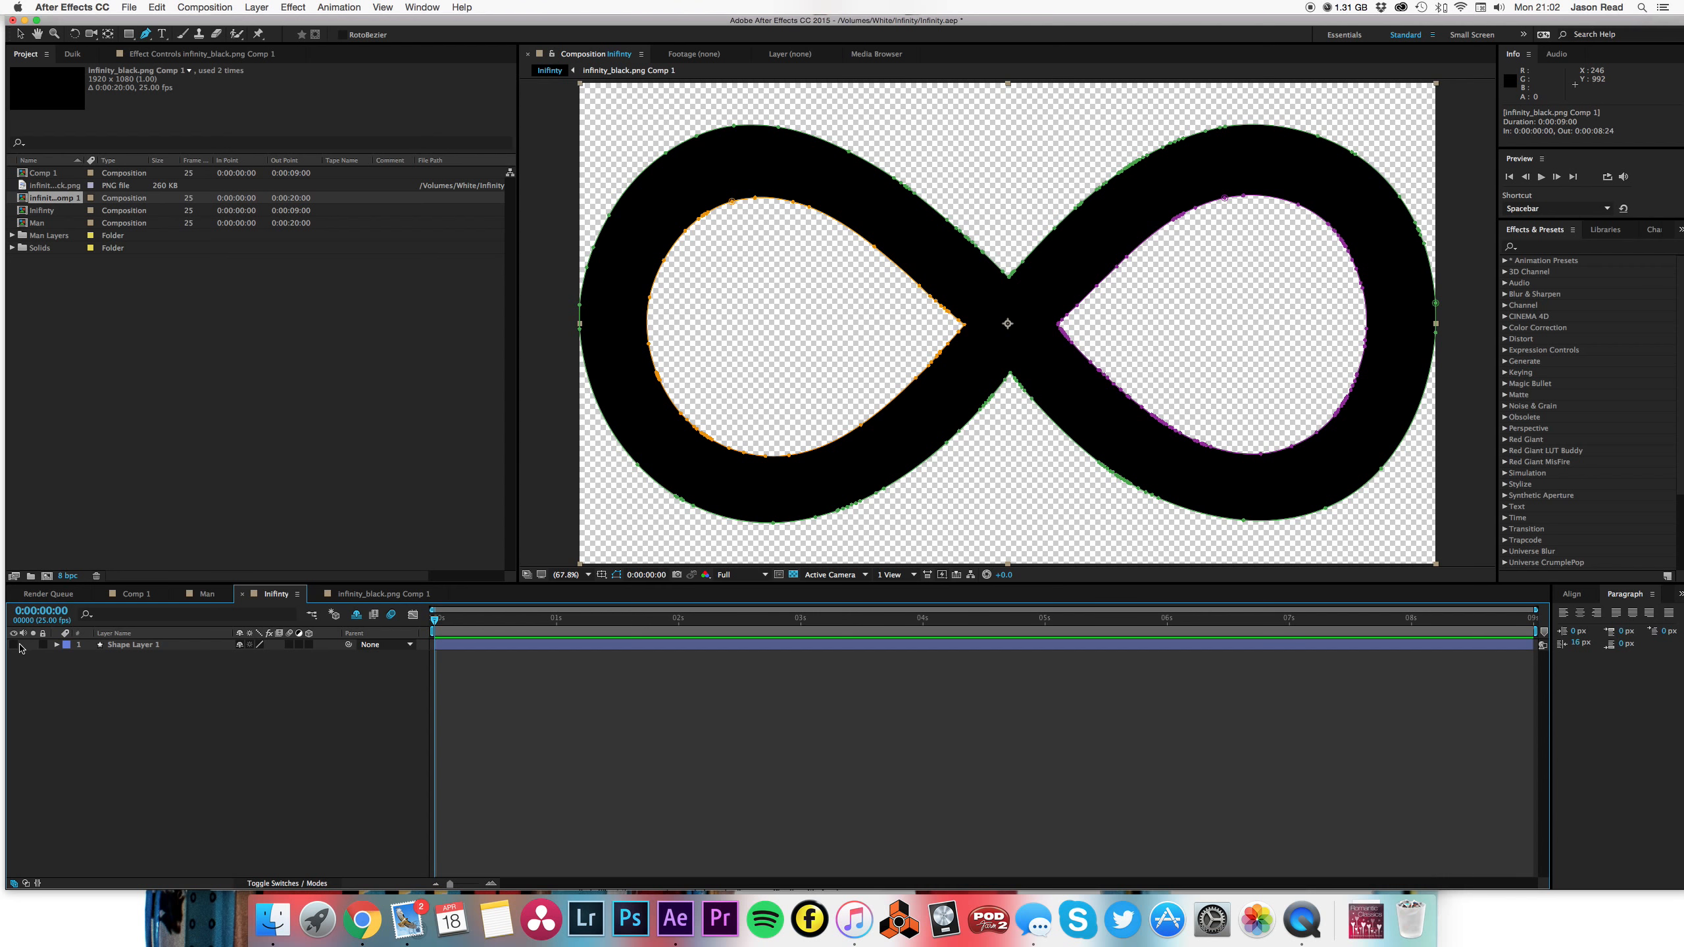
click(13, 644)
click(714, 698)
click(514, 646)
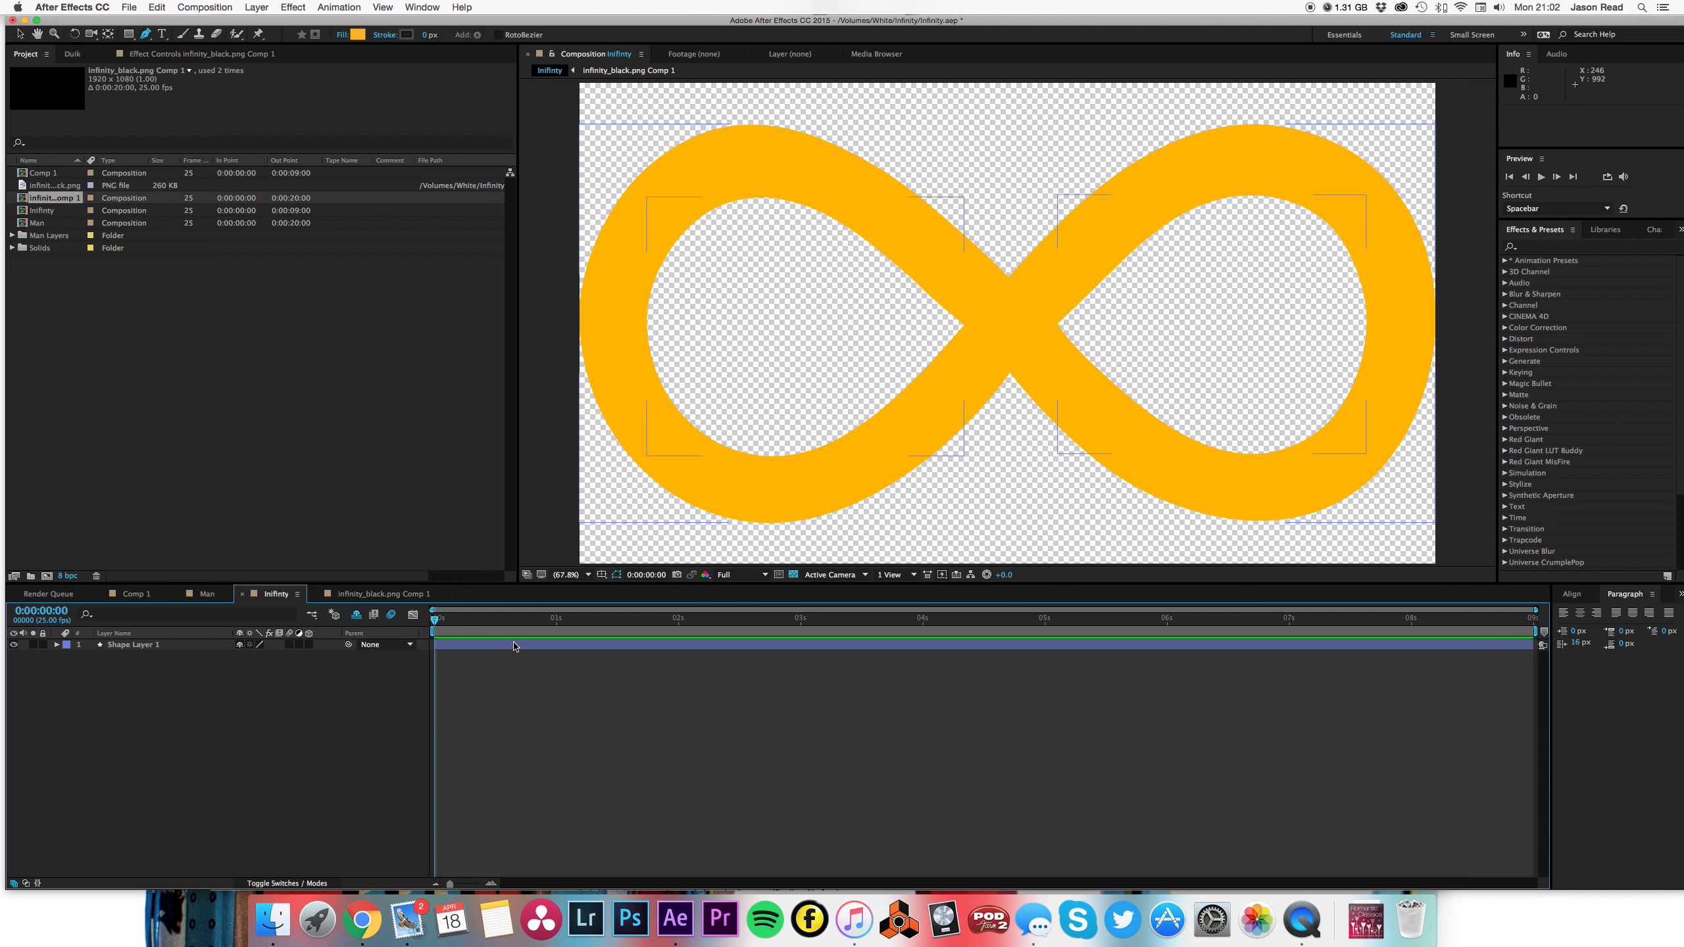
click(517, 619)
click(496, 646)
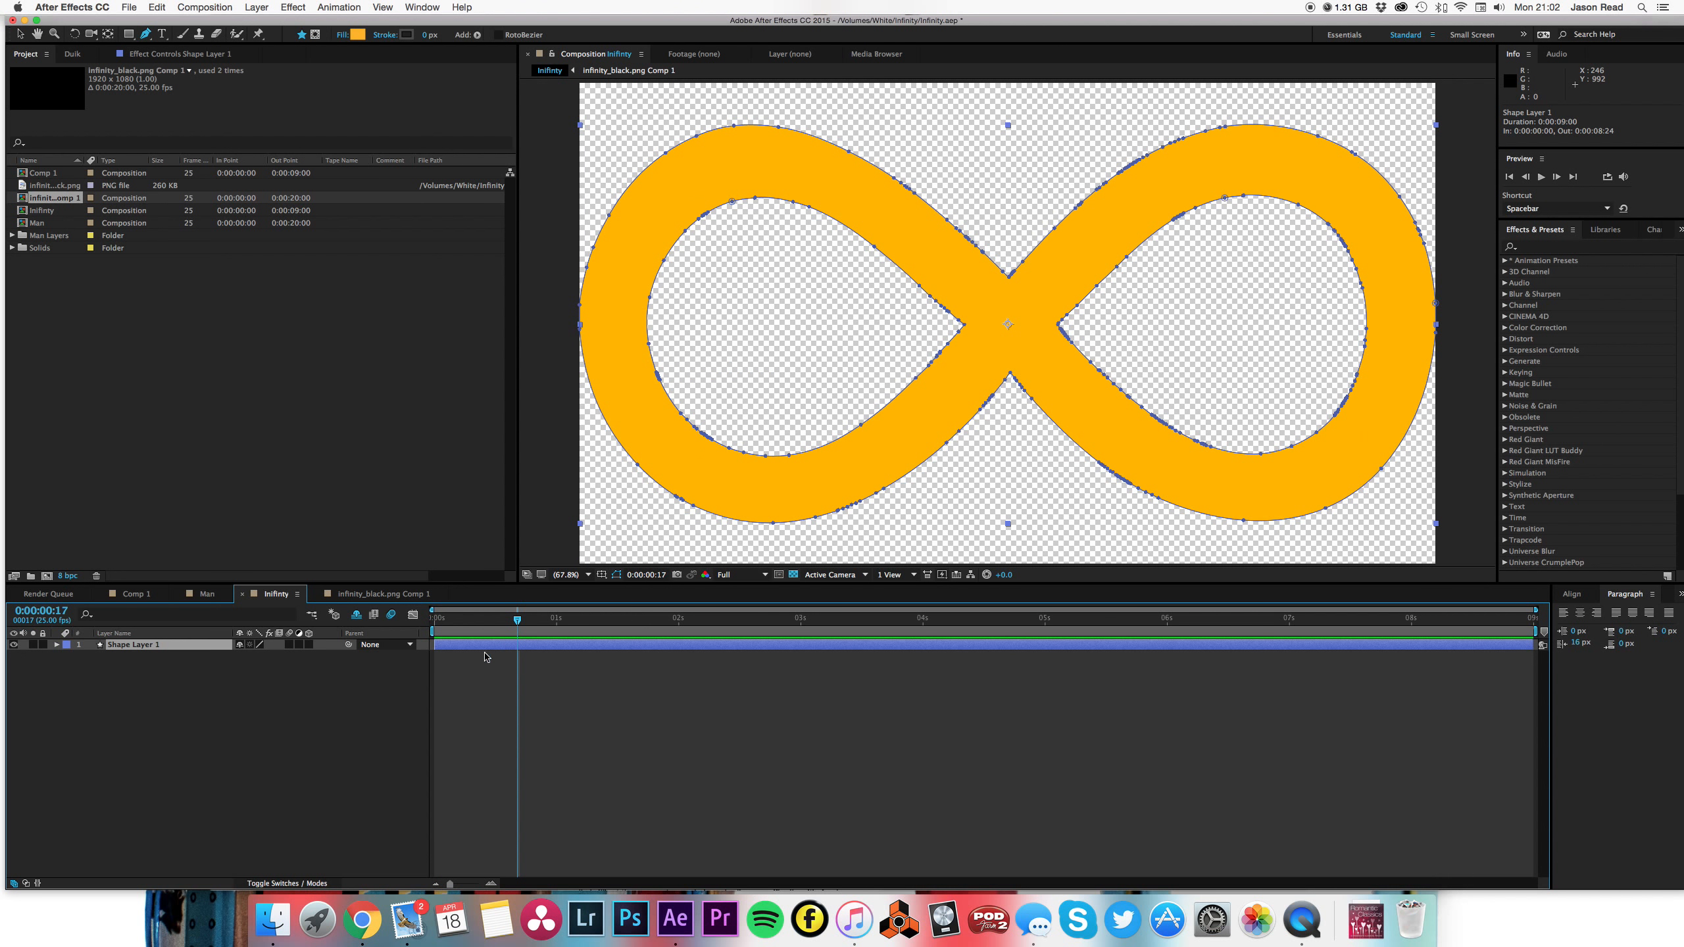
click(13, 644)
click(13, 644)
- Reveal the shy layers, turn off the visibility of infinity_black.png Comp 1, and hide the shy layers again
click(356, 614)
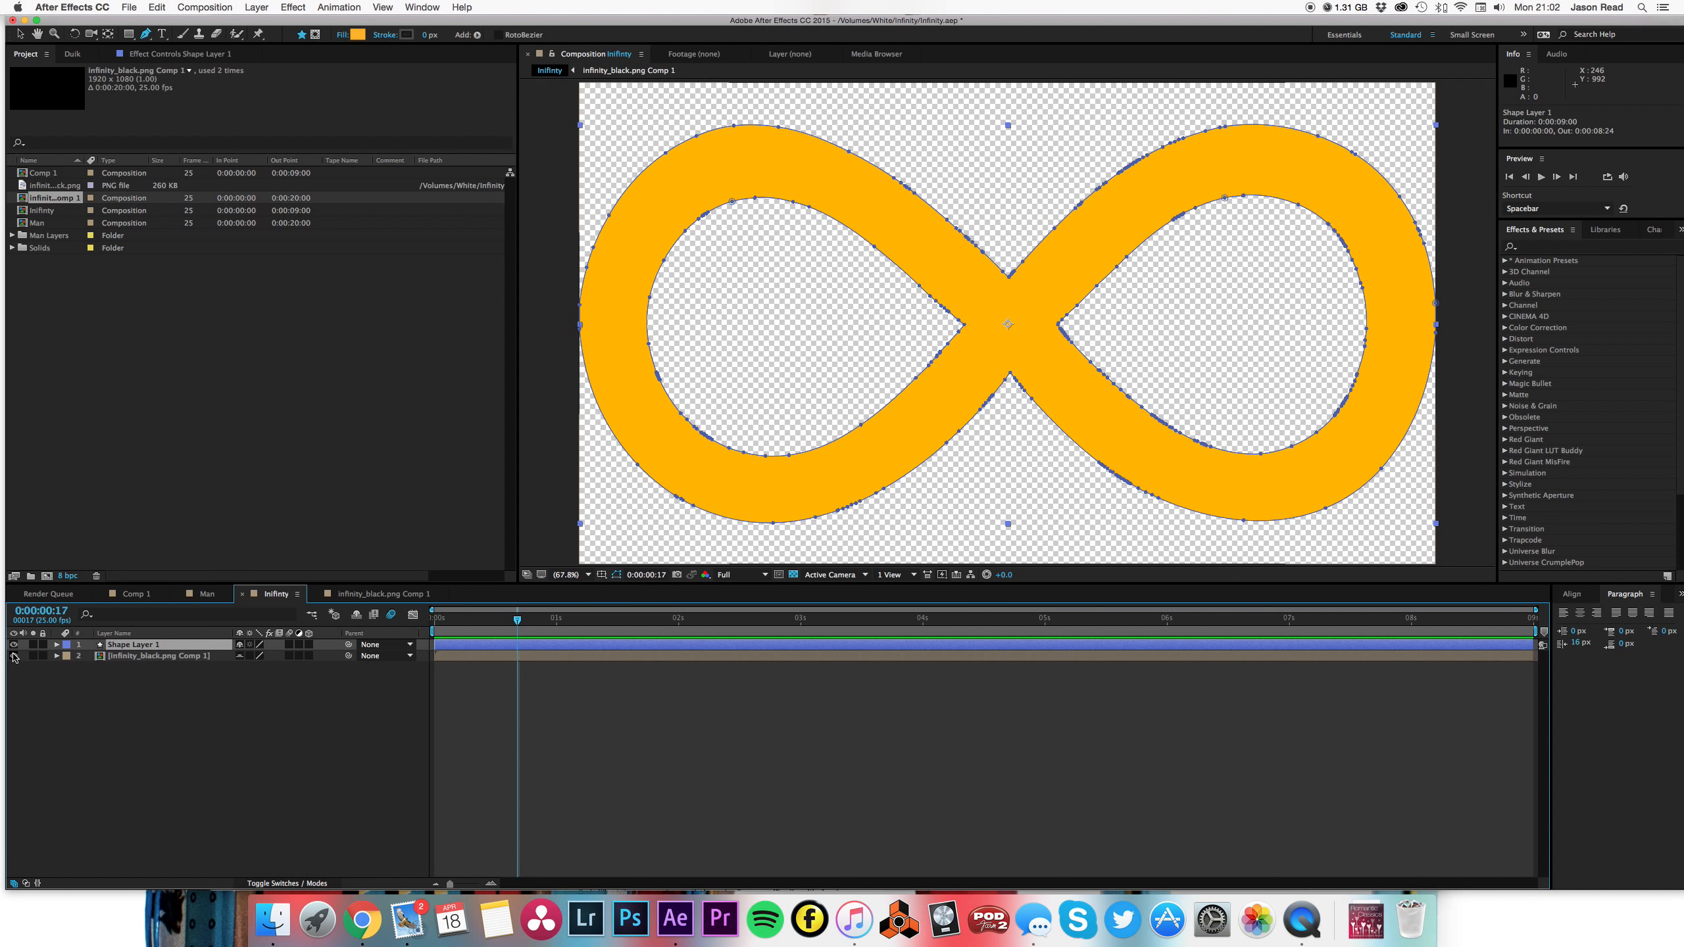
click(356, 616)
click(592, 717)
click(122, 645)
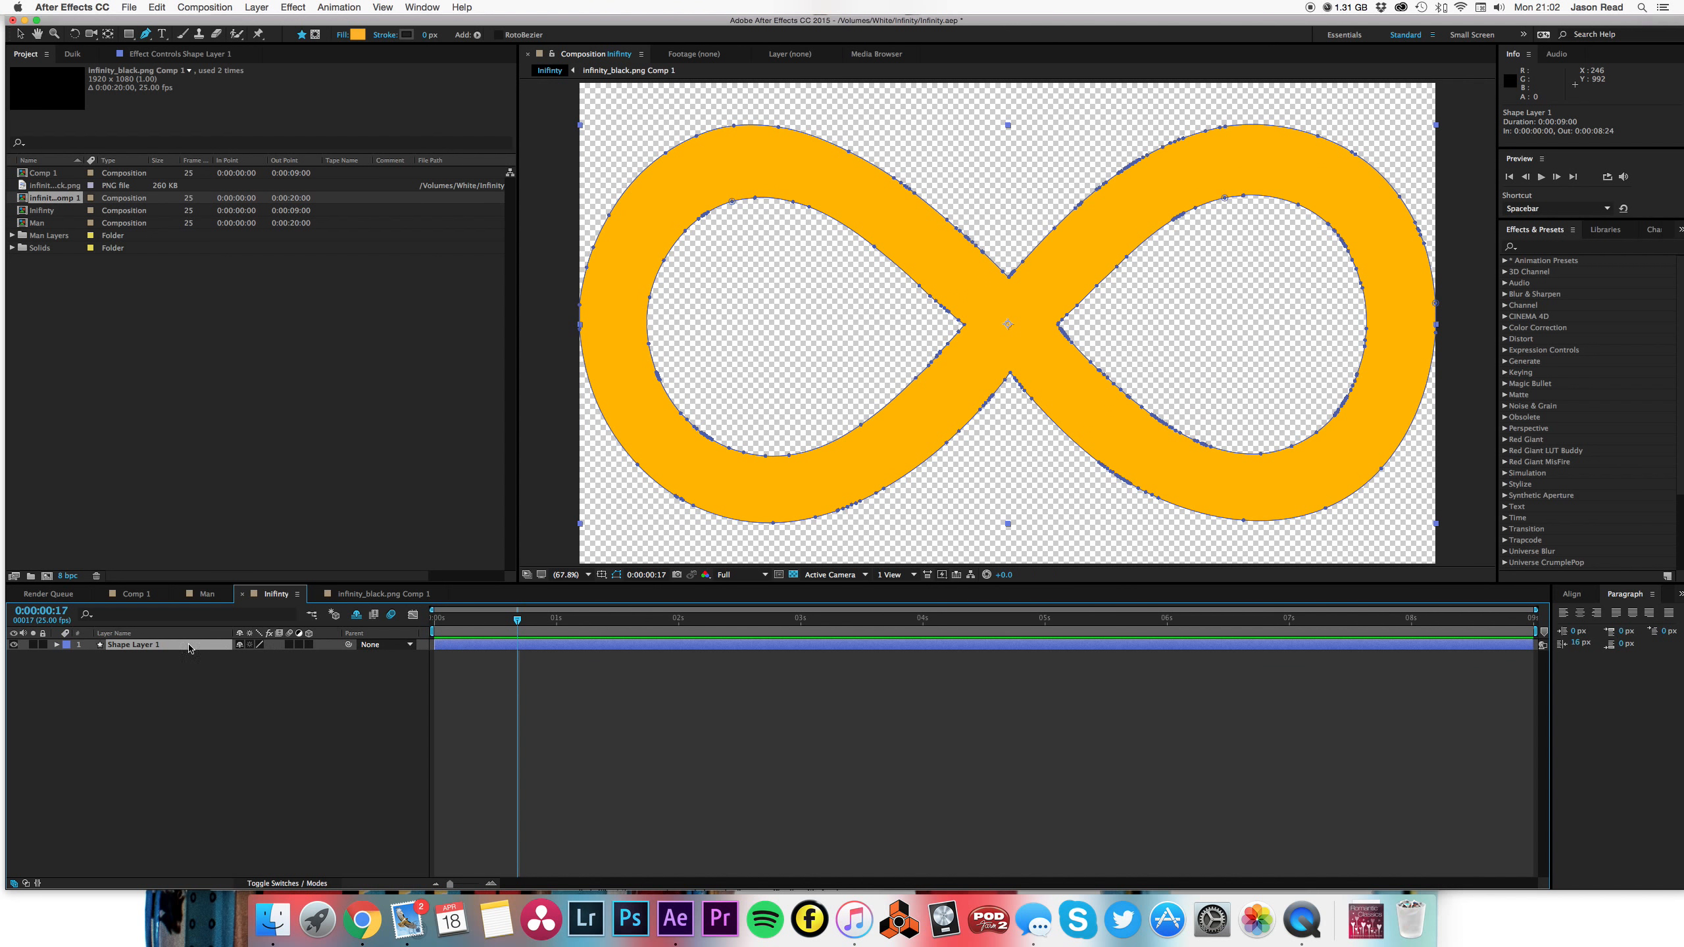
click(14, 644)
click(14, 646)
click(735, 808)
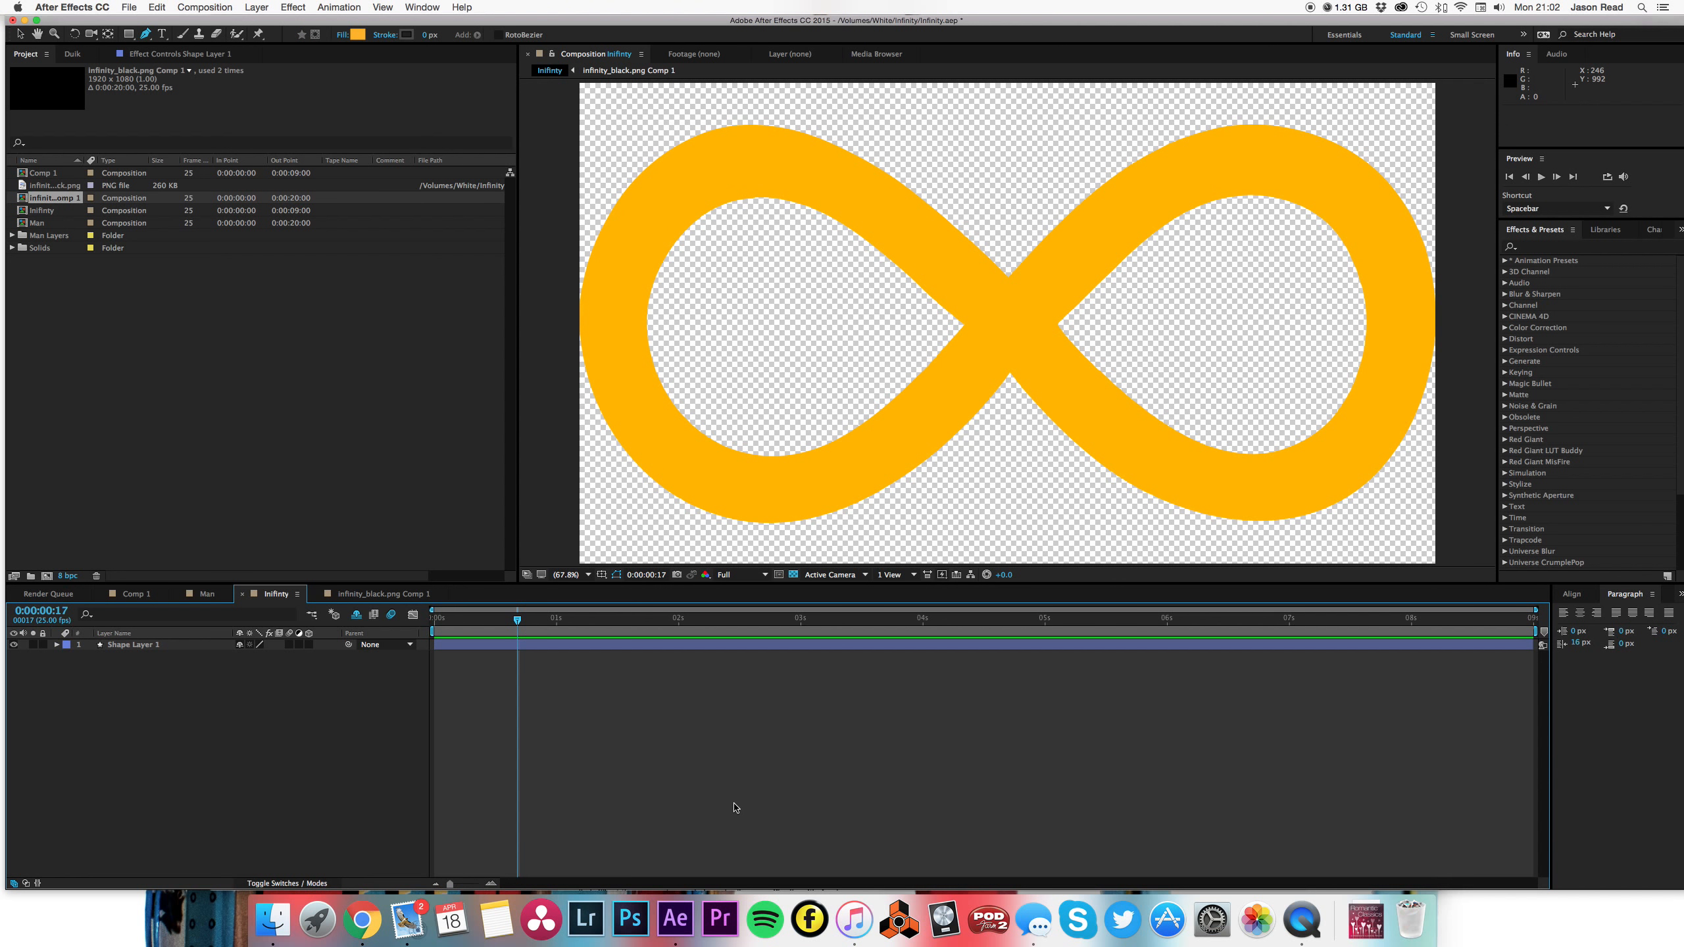
- Go to 0:00:02:00 and expand Shape Layer 1 with Path 1, Path 2 and Path 3 collapsed inside Shape 1
click(631, 644)
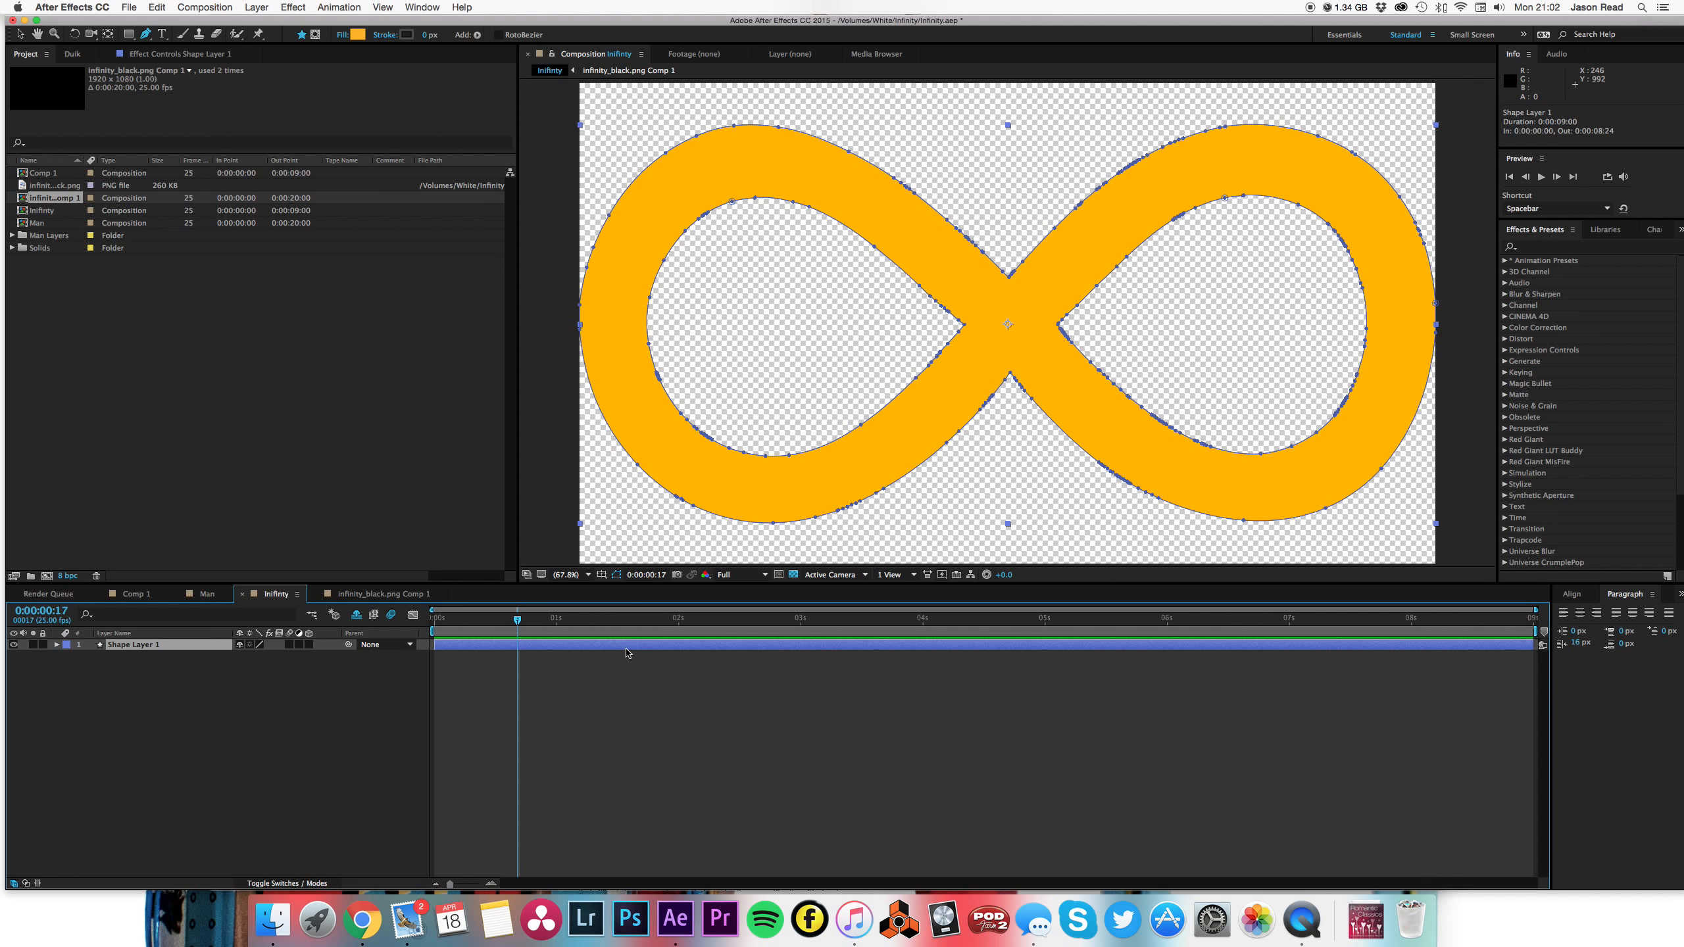
drag(511, 627, 681, 638)
key(space)
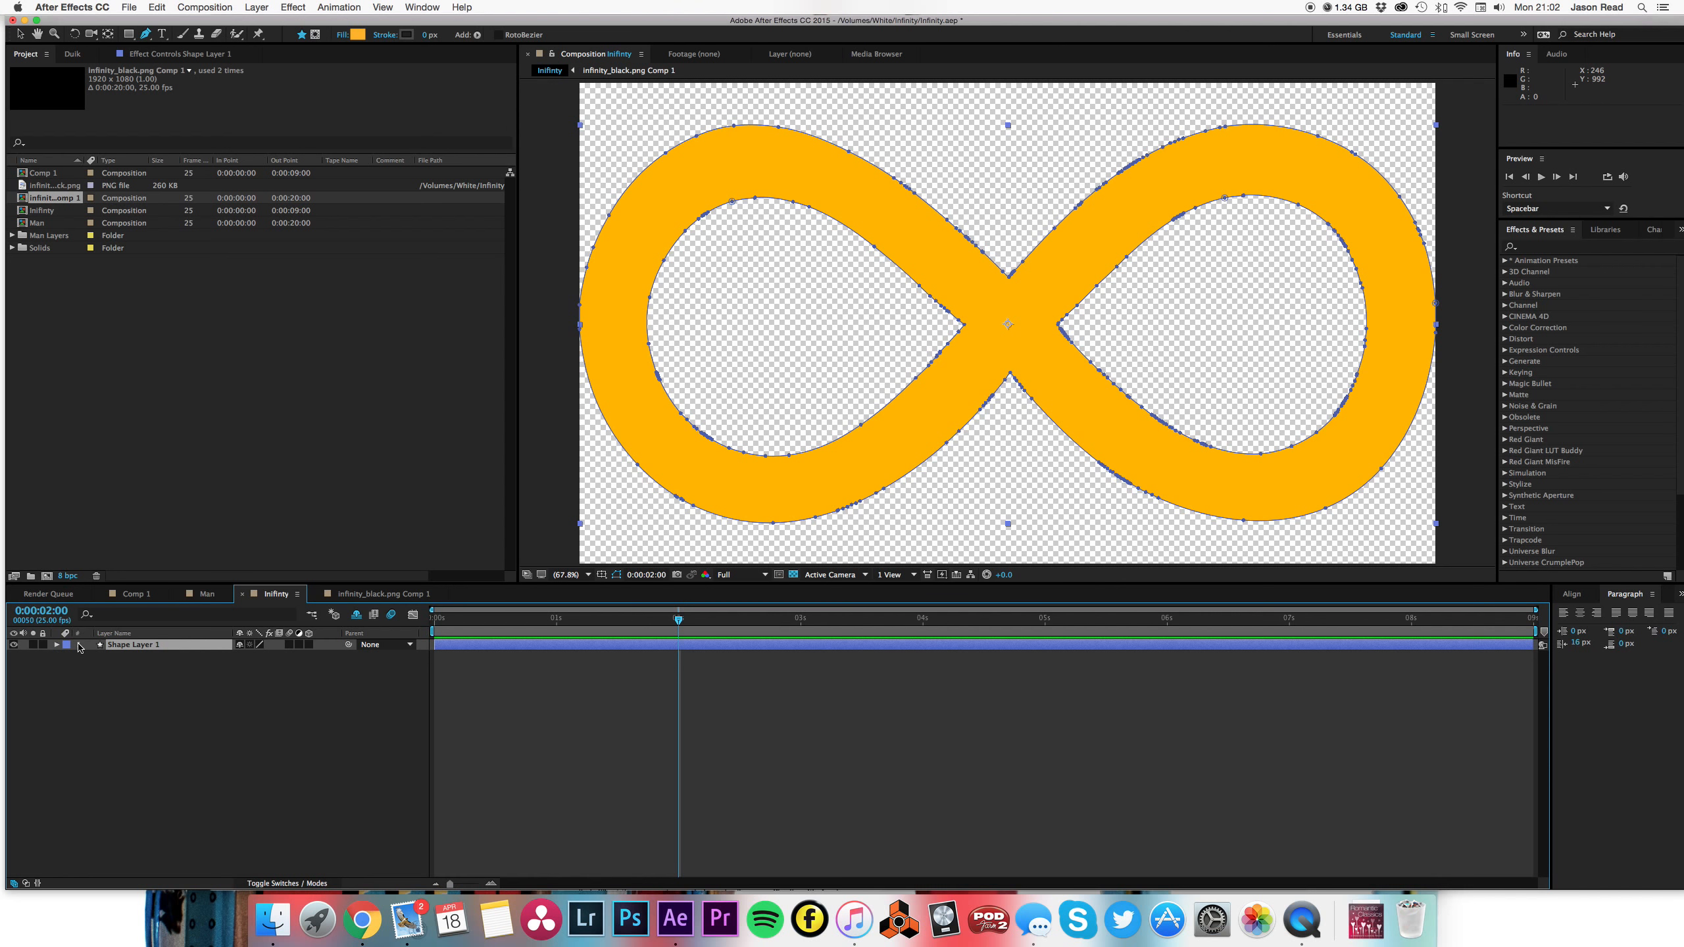
click(57, 645)
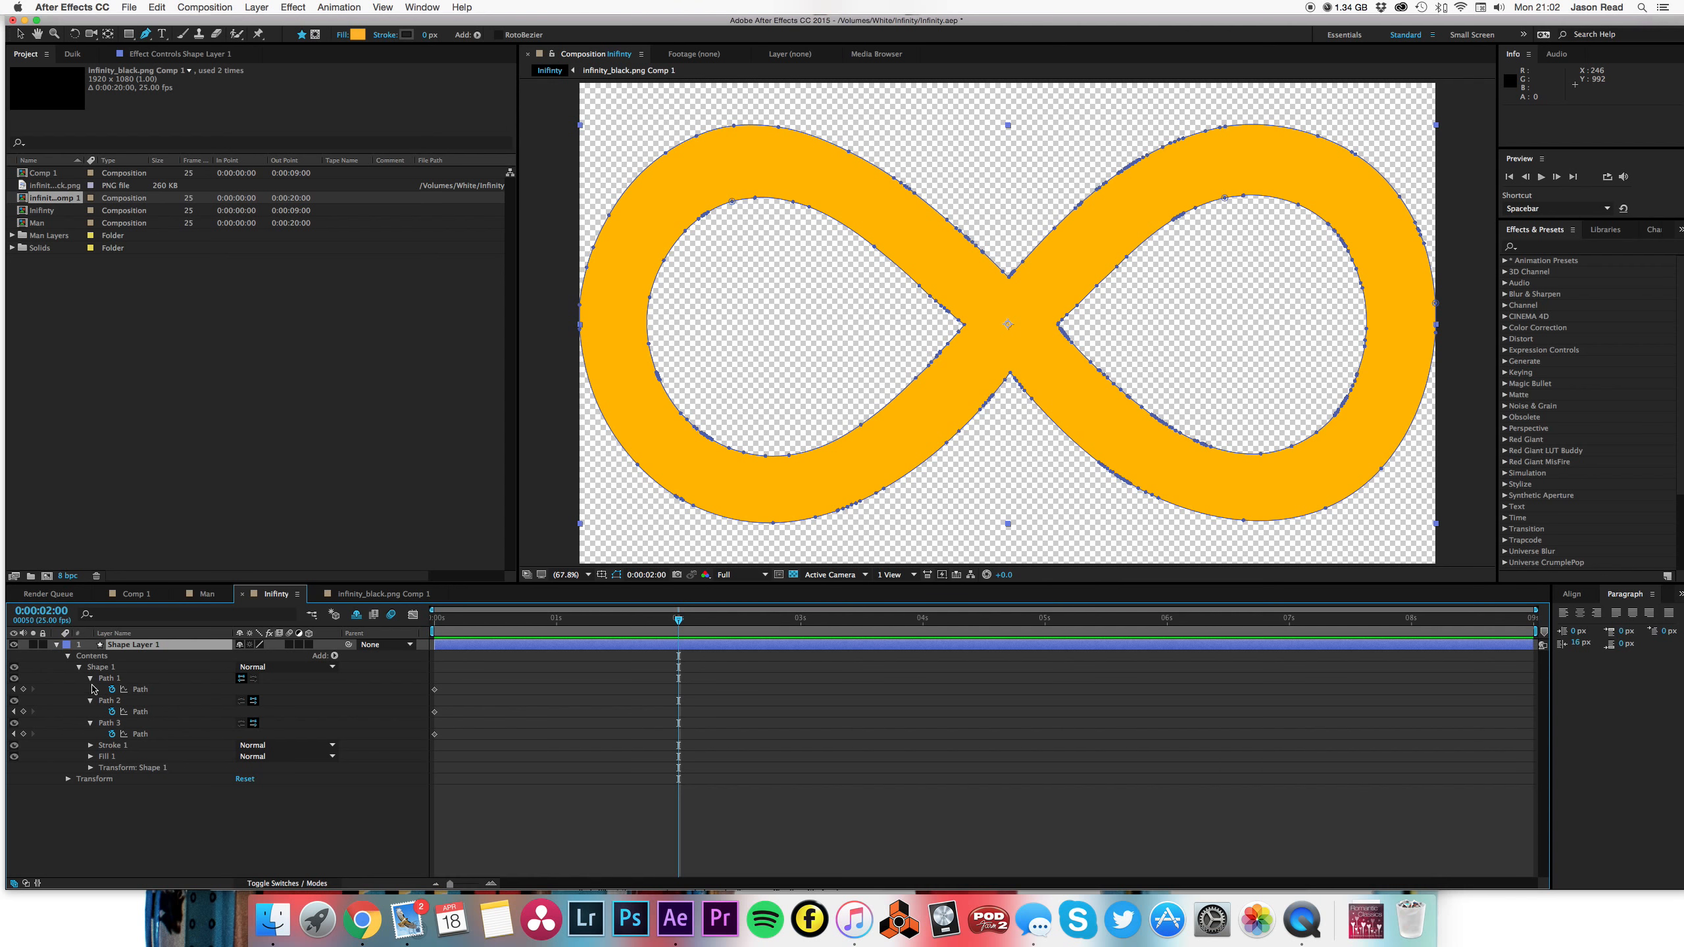
click(79, 669)
click(90, 679)
click(91, 690)
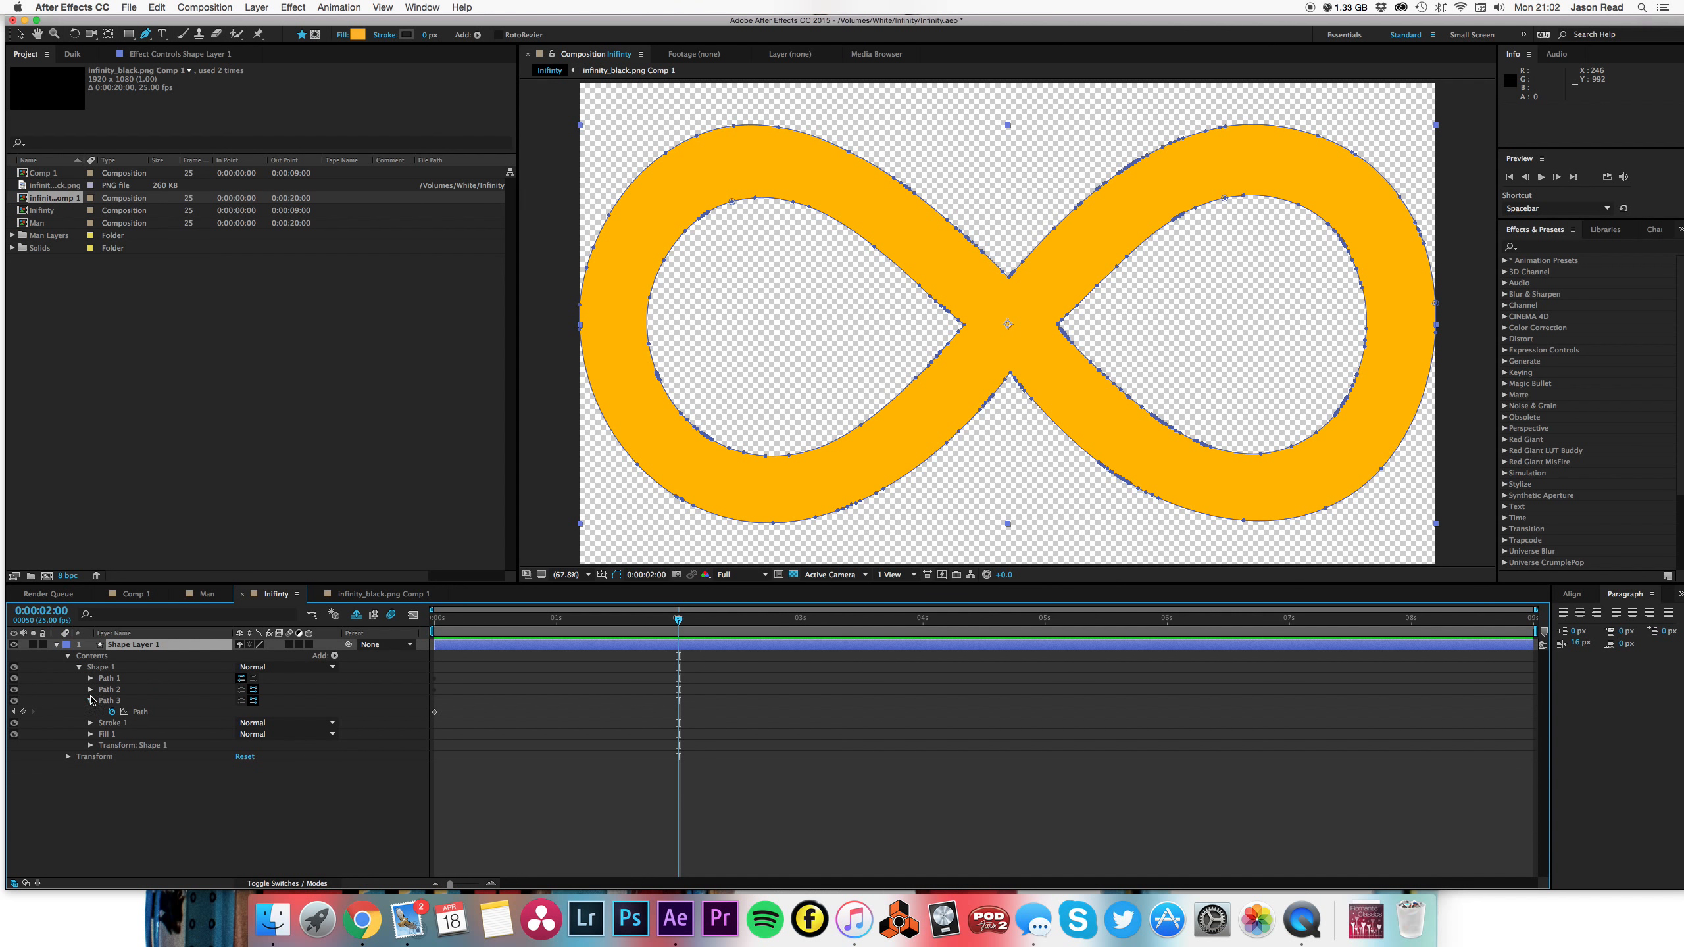
click(91, 700)
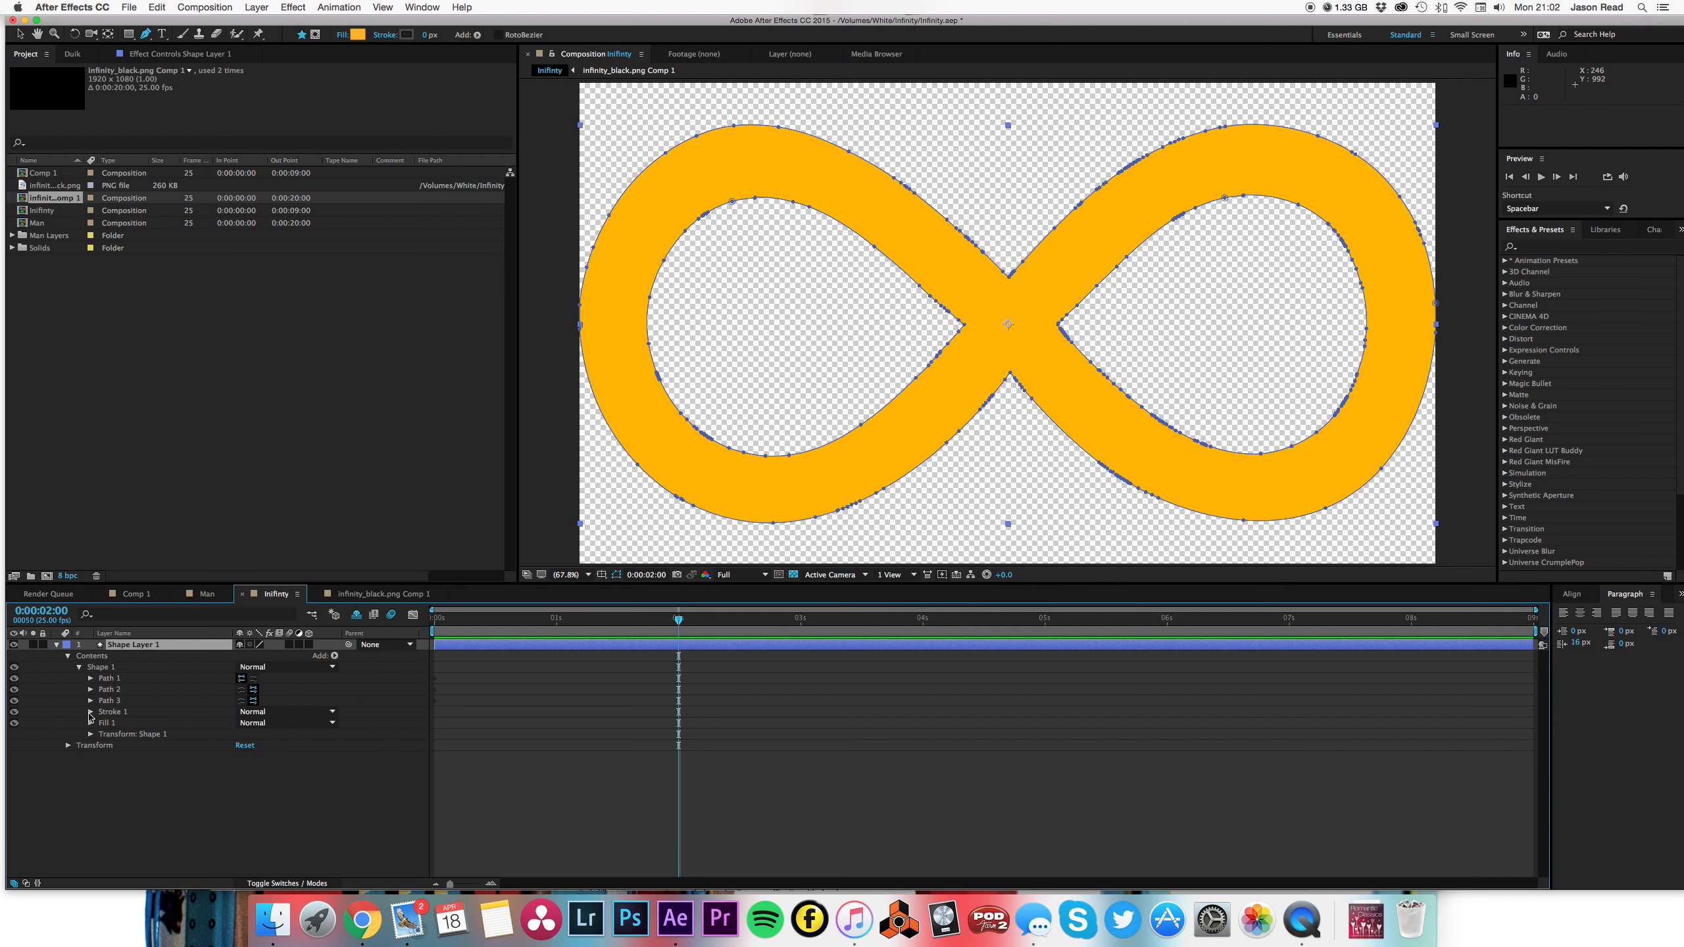
- Keyframe Fill 1's Opacity from 100% at 0:00:02:00 to 0% at 0:00:02:12
click(91, 723)
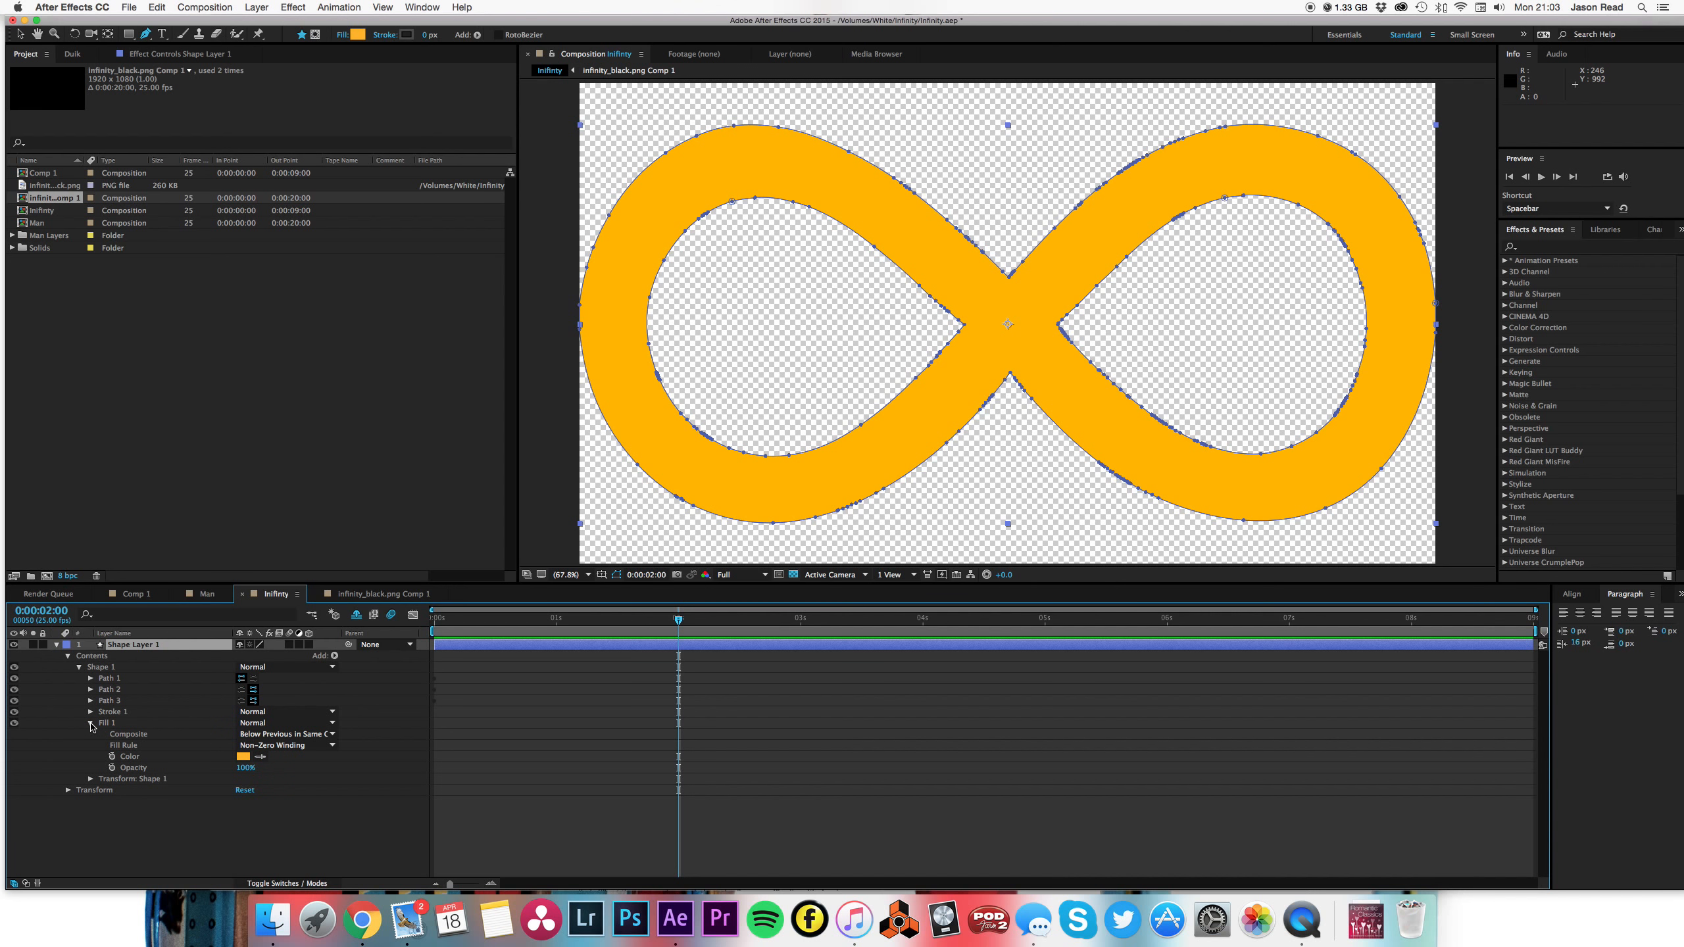
click(113, 769)
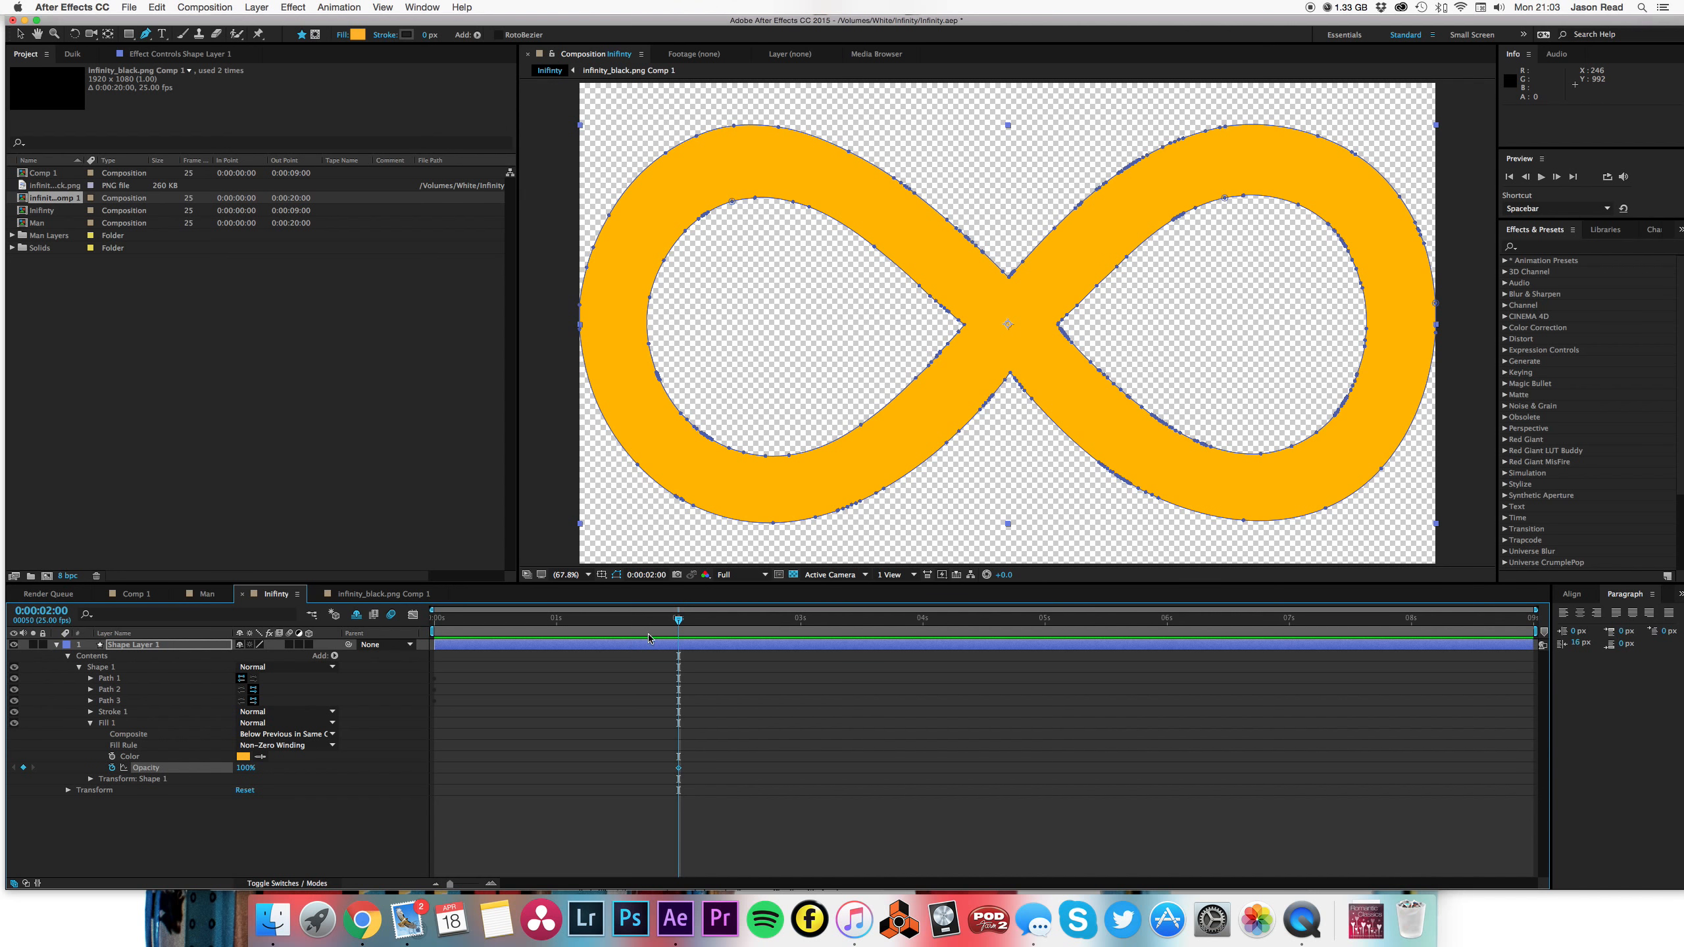
drag(678, 620, 737, 623)
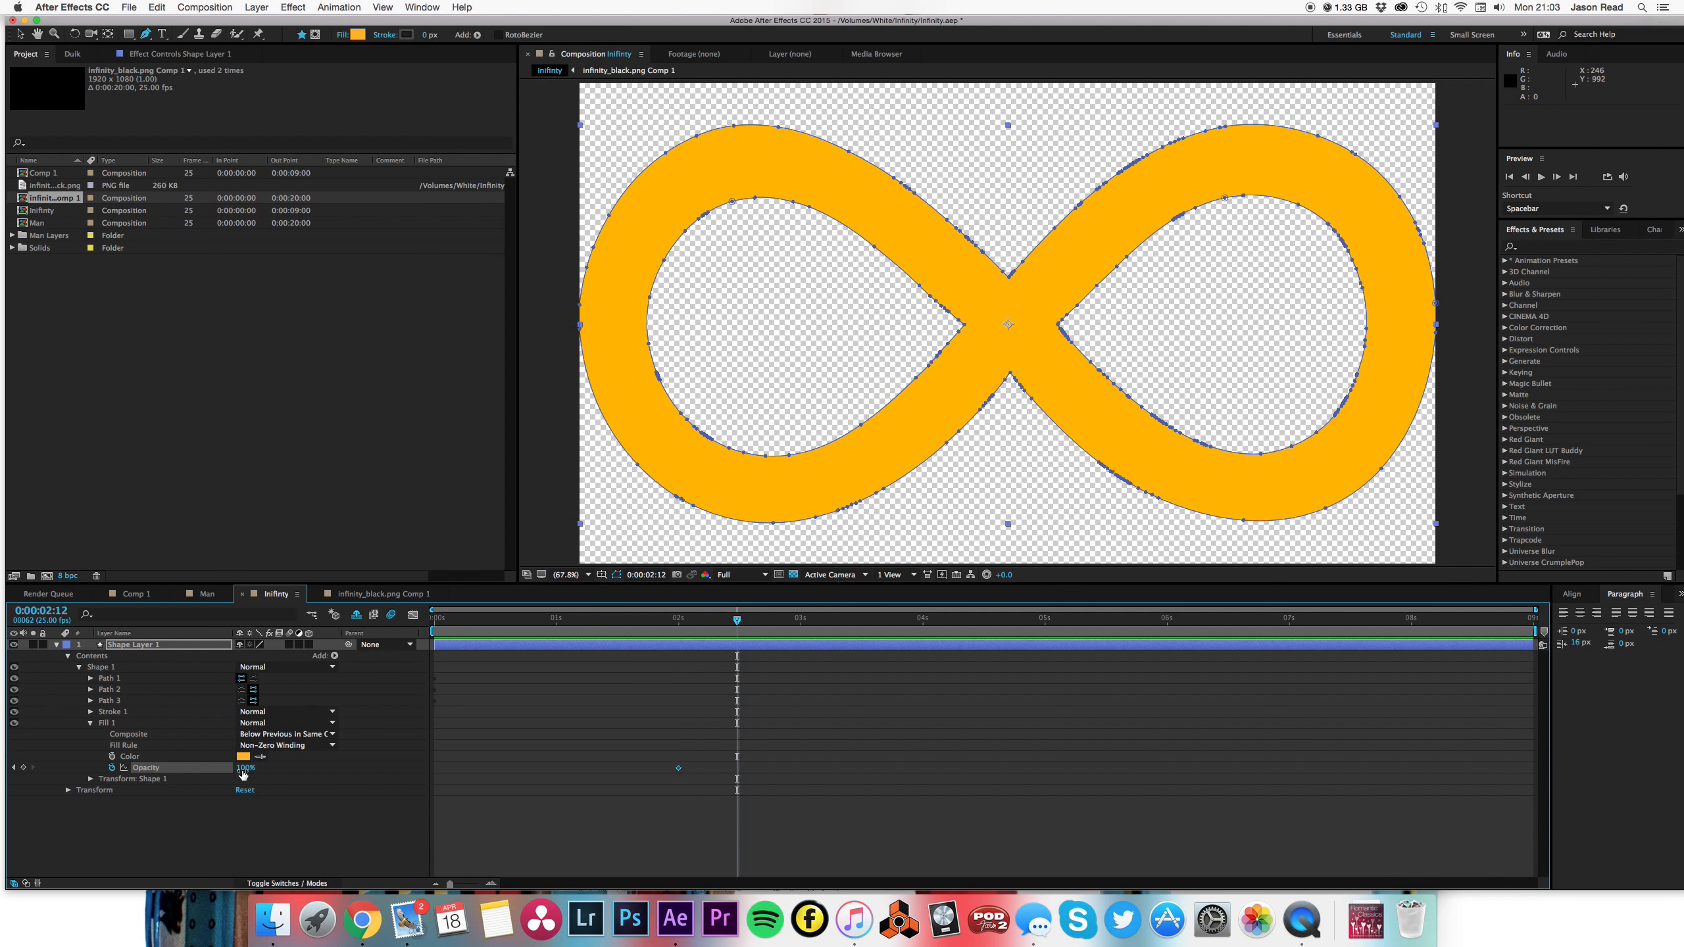
drag(243, 768, 50, 772)
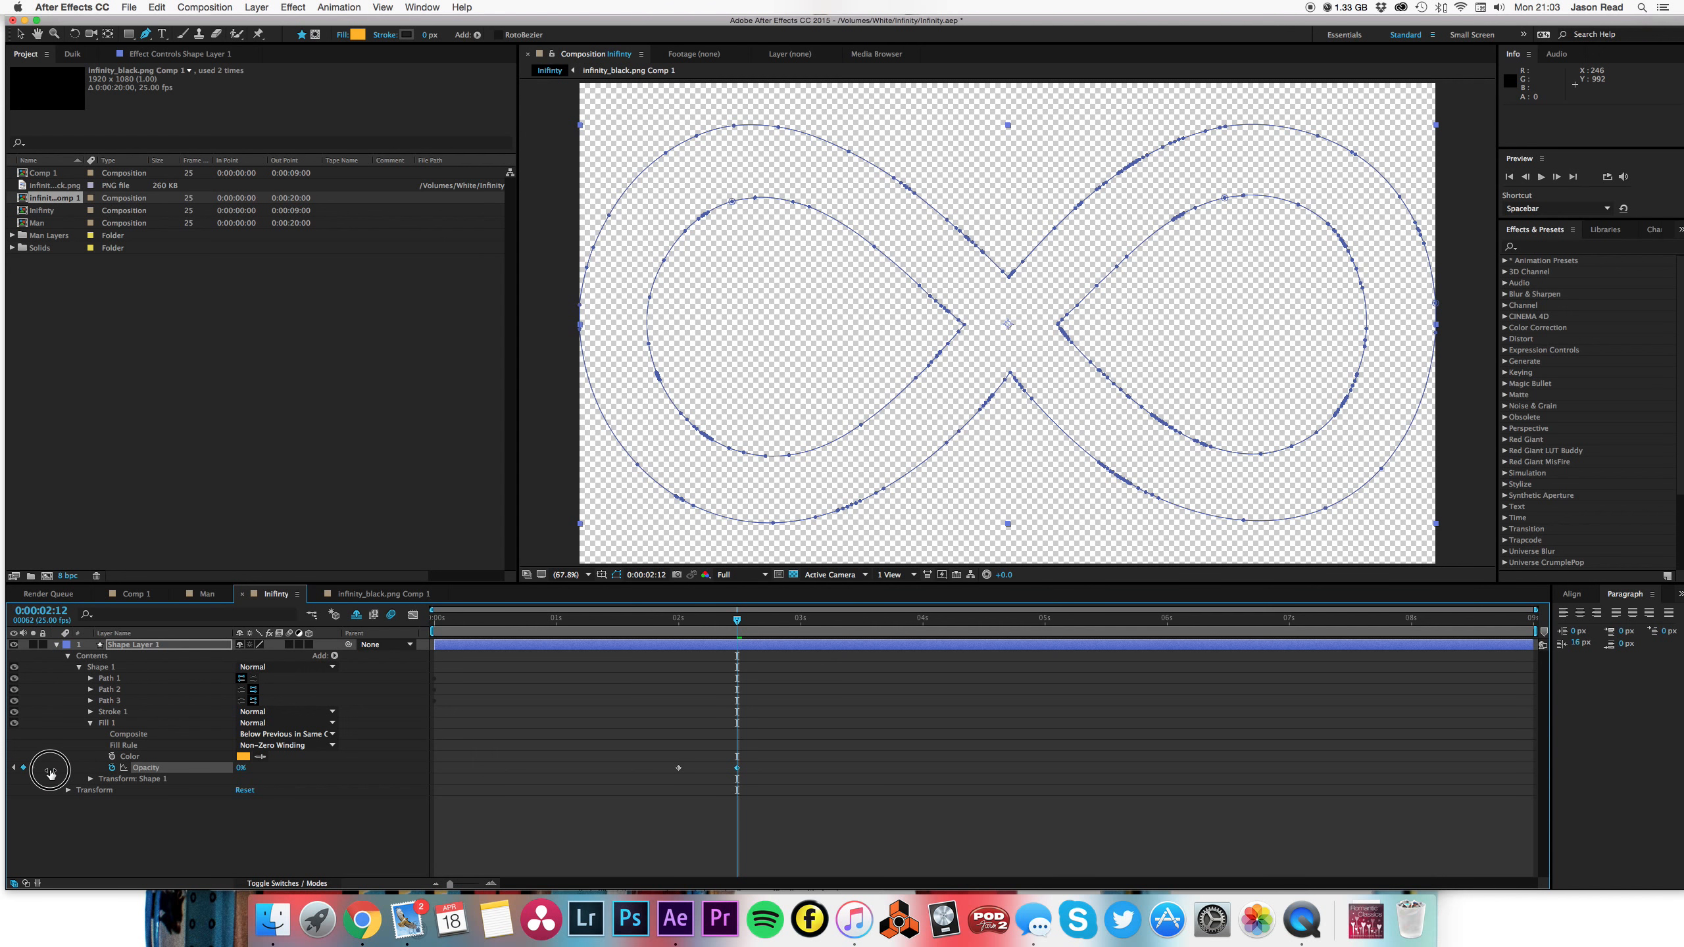
- Expand Stroke 1 and set its Stroke Width to 26 with the playhead at 0:00:02:12
click(680, 629)
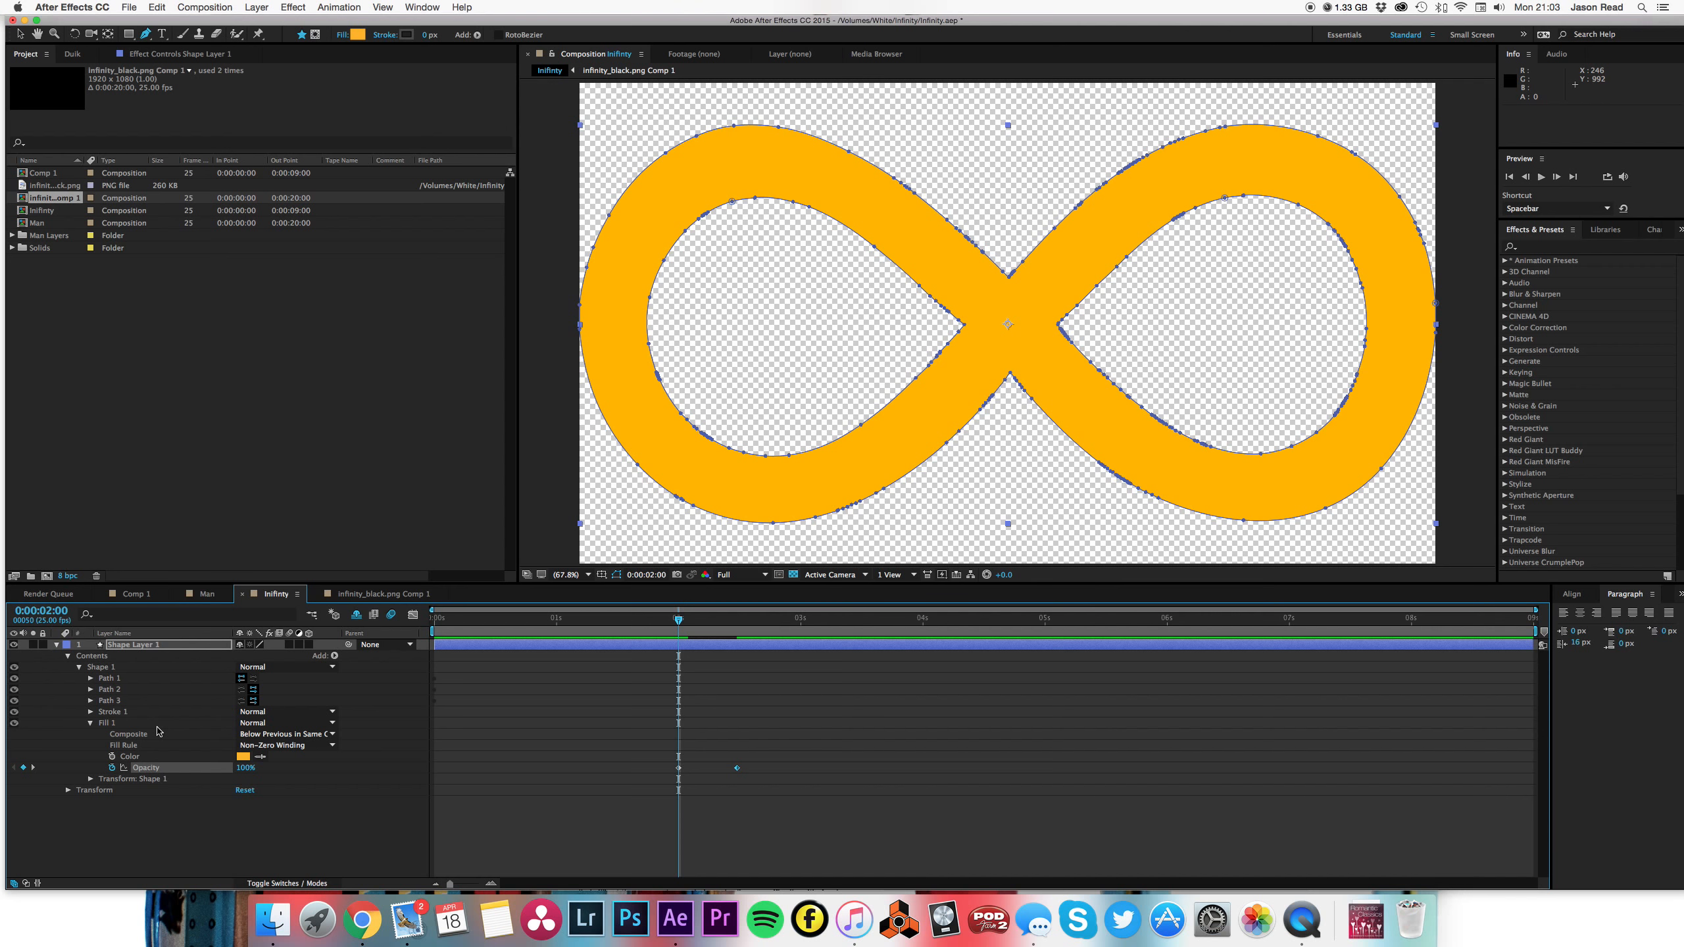
click(90, 711)
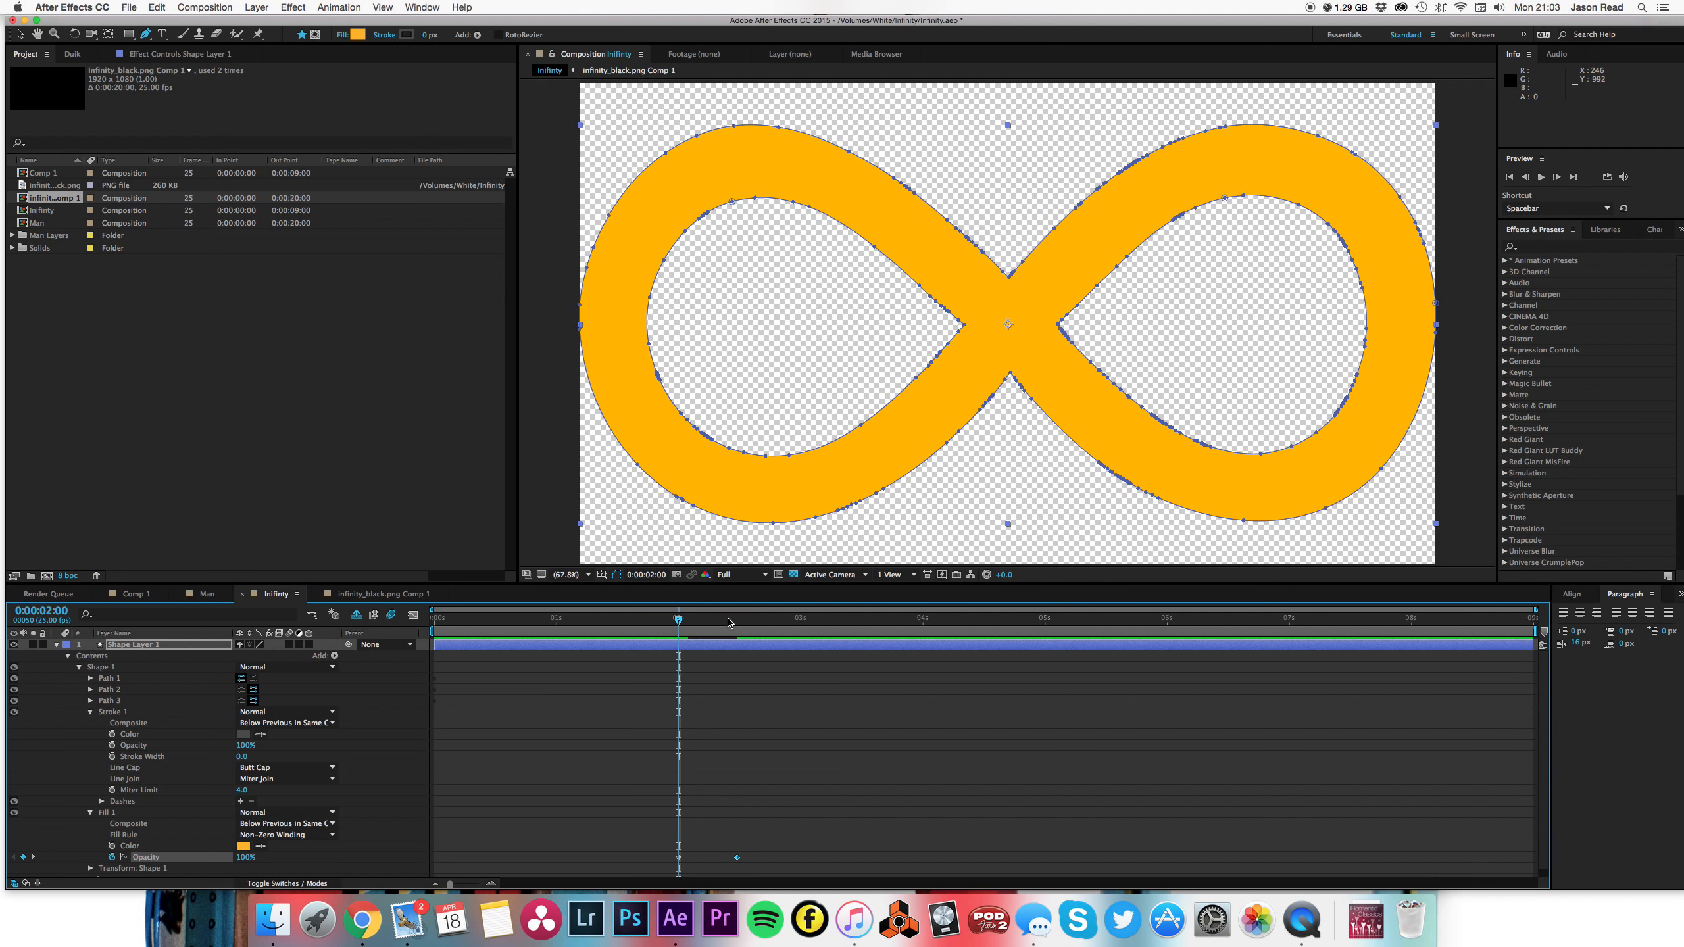
drag(728, 622, 737, 622)
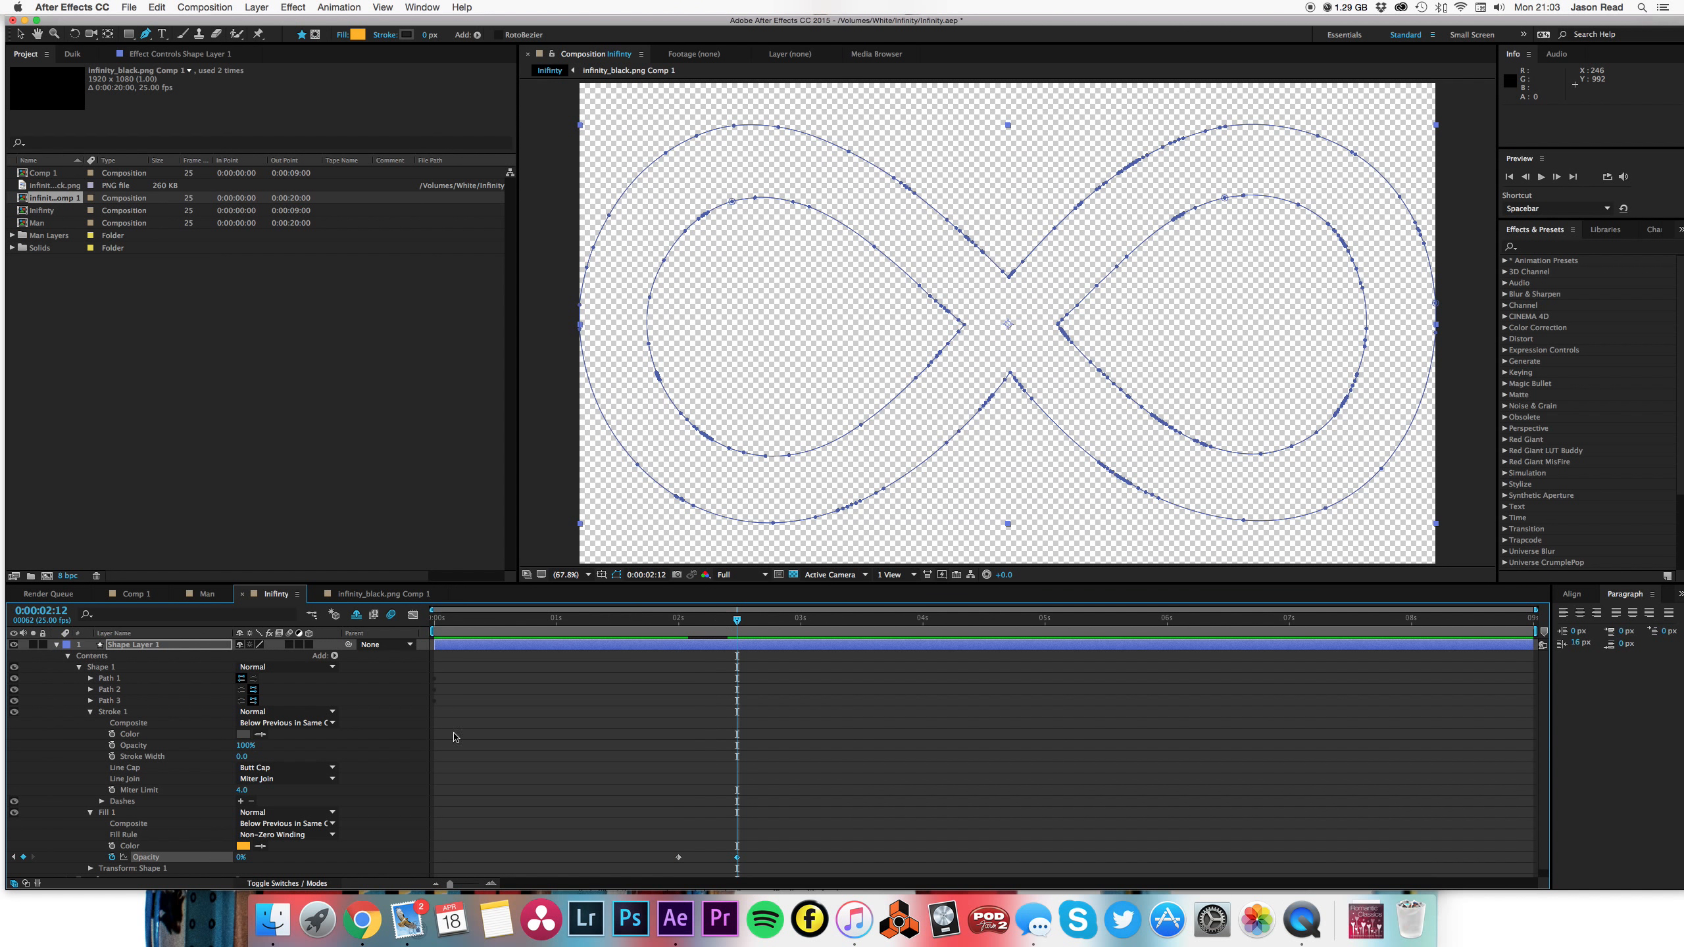
drag(250, 762, 263, 763)
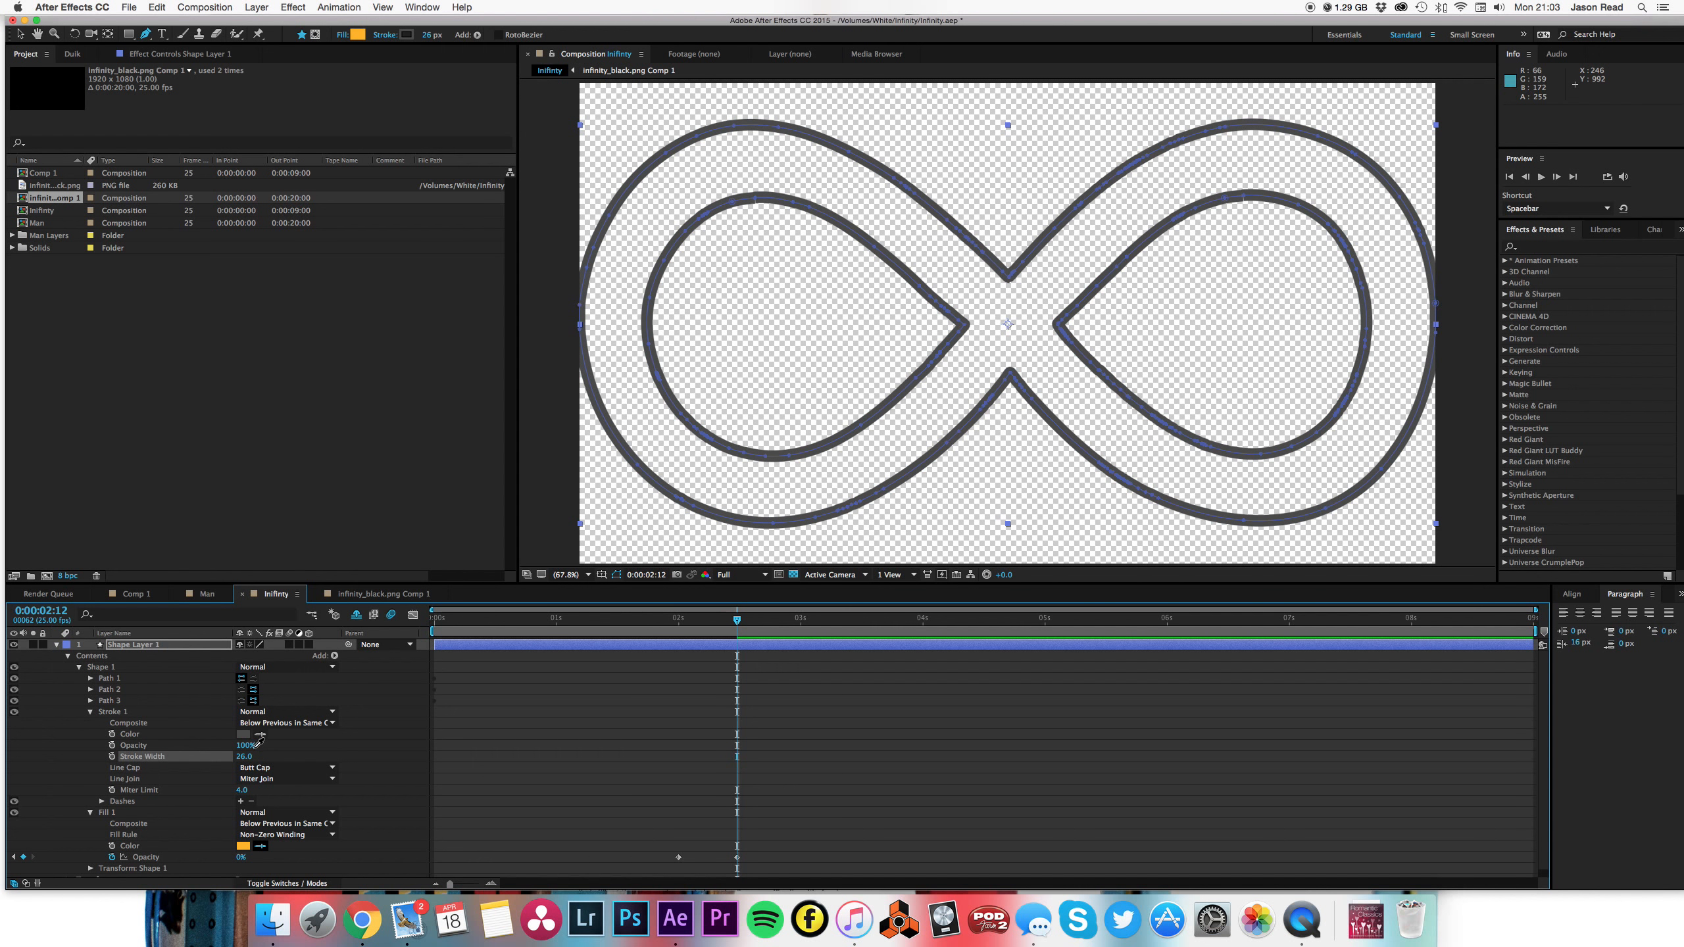
- Match Stroke 1's color to the orange of Fill 1 by sampling the fill swatch
click(261, 732)
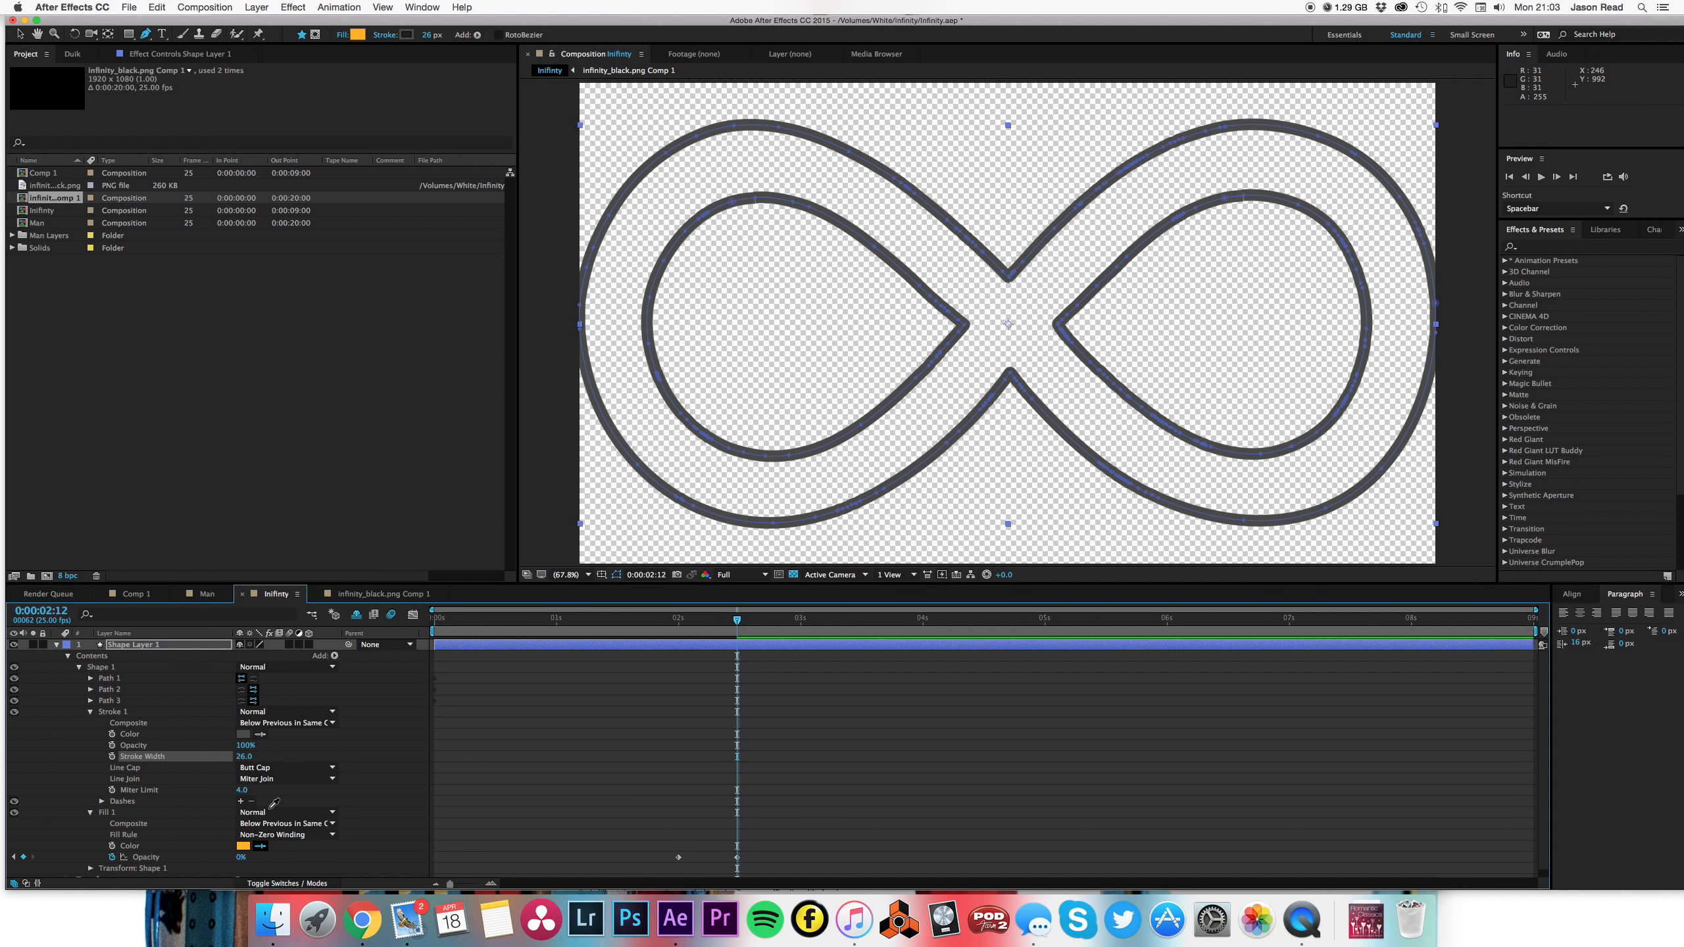
click(262, 735)
key(super+z)
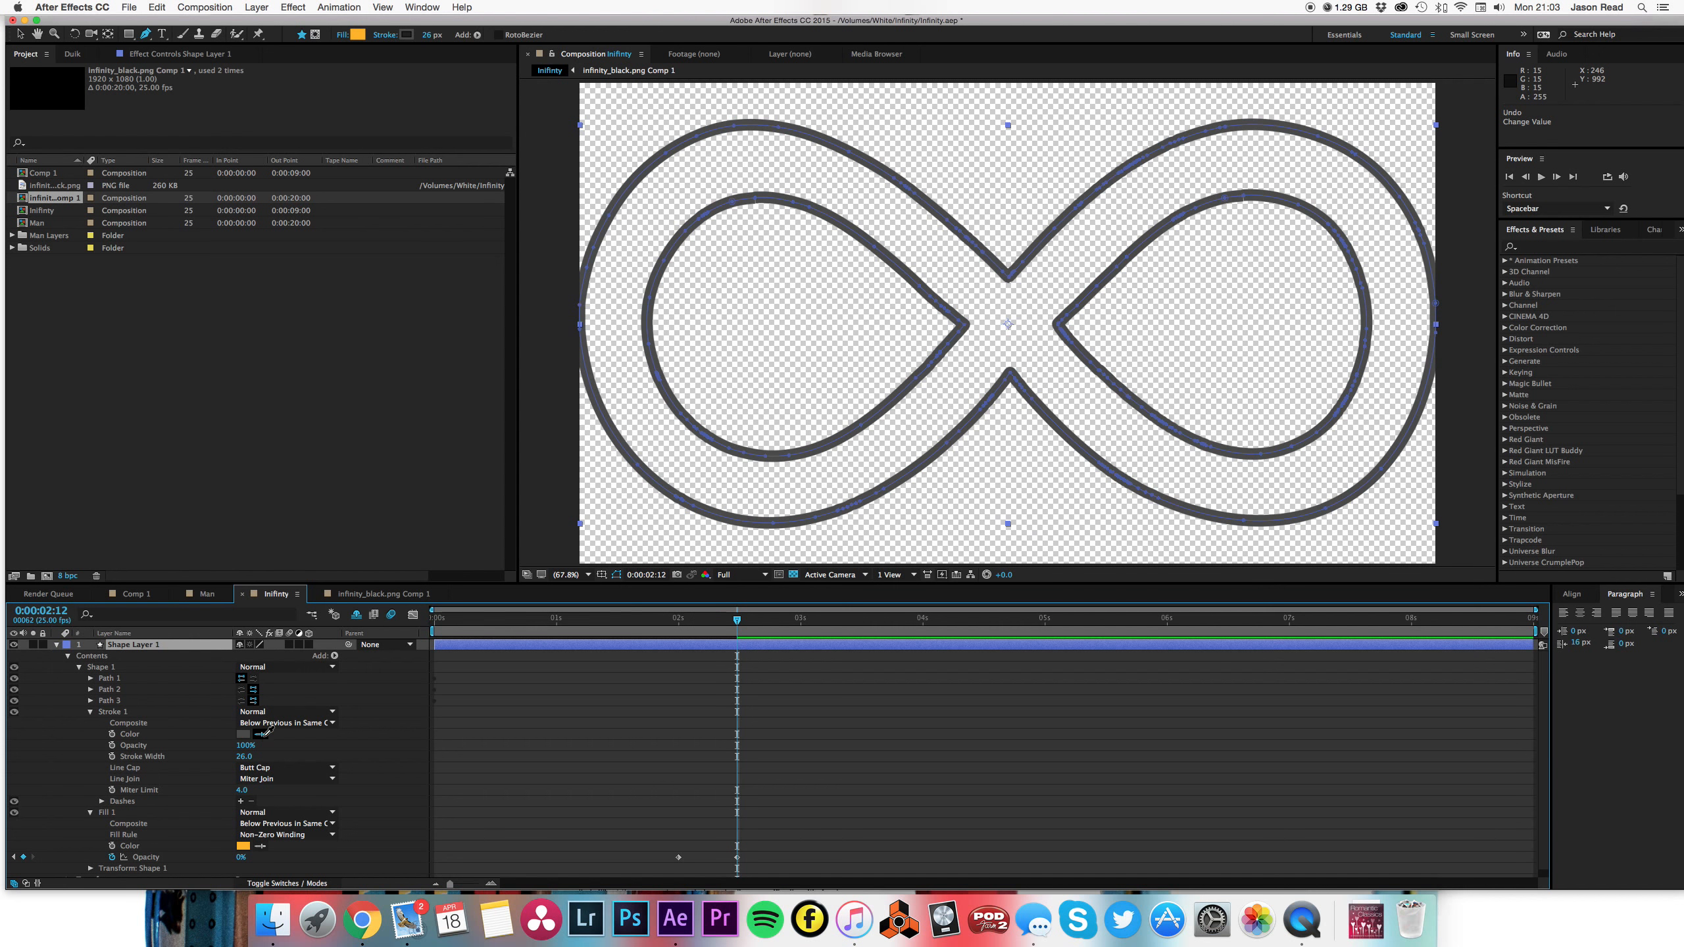
click(245, 844)
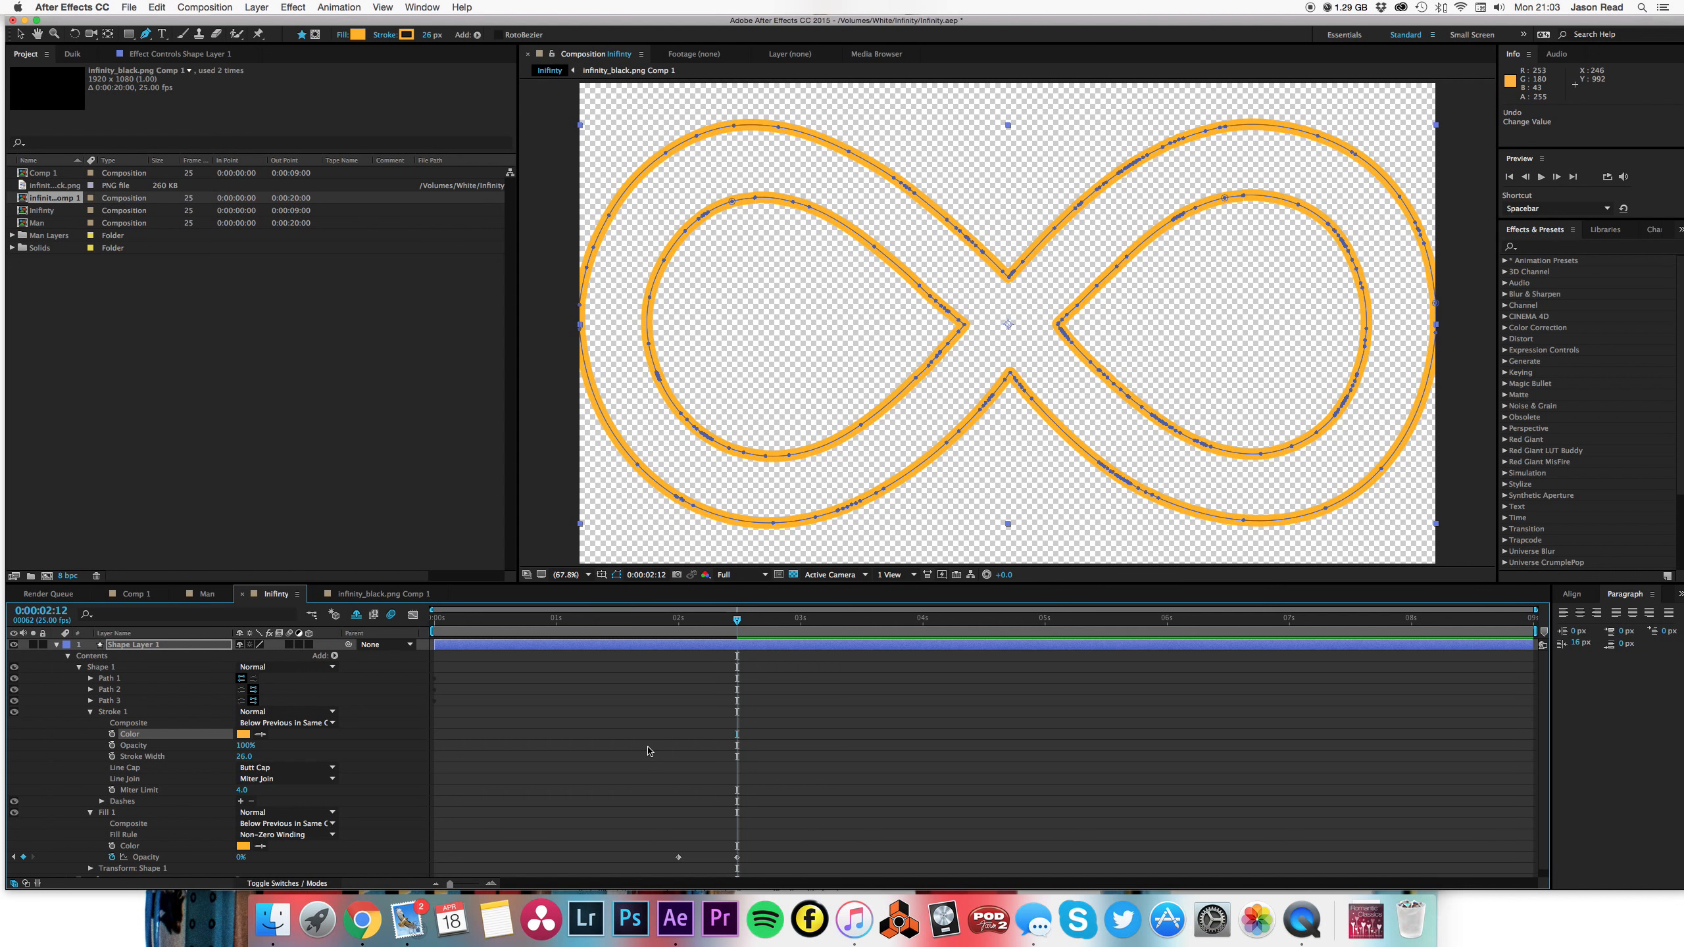
- Keyframe Stroke 1's Opacity at 100% at 0:00:02:12, and give the stroke a dash of 101 with Round Cap ends
click(112, 745)
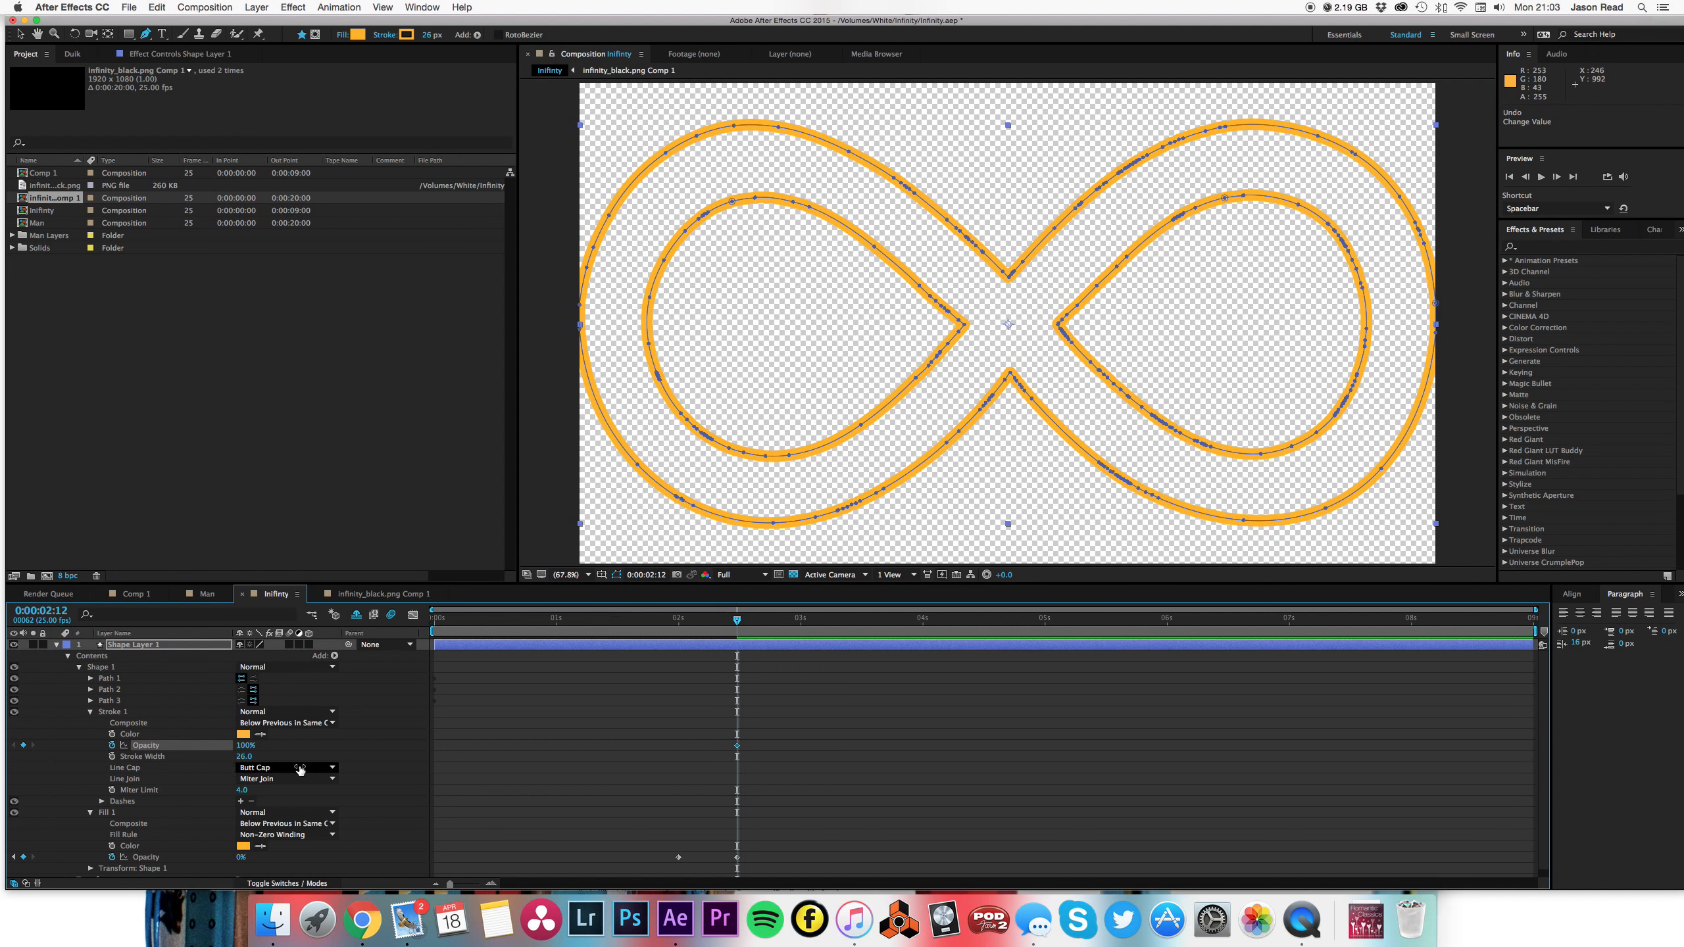
click(241, 802)
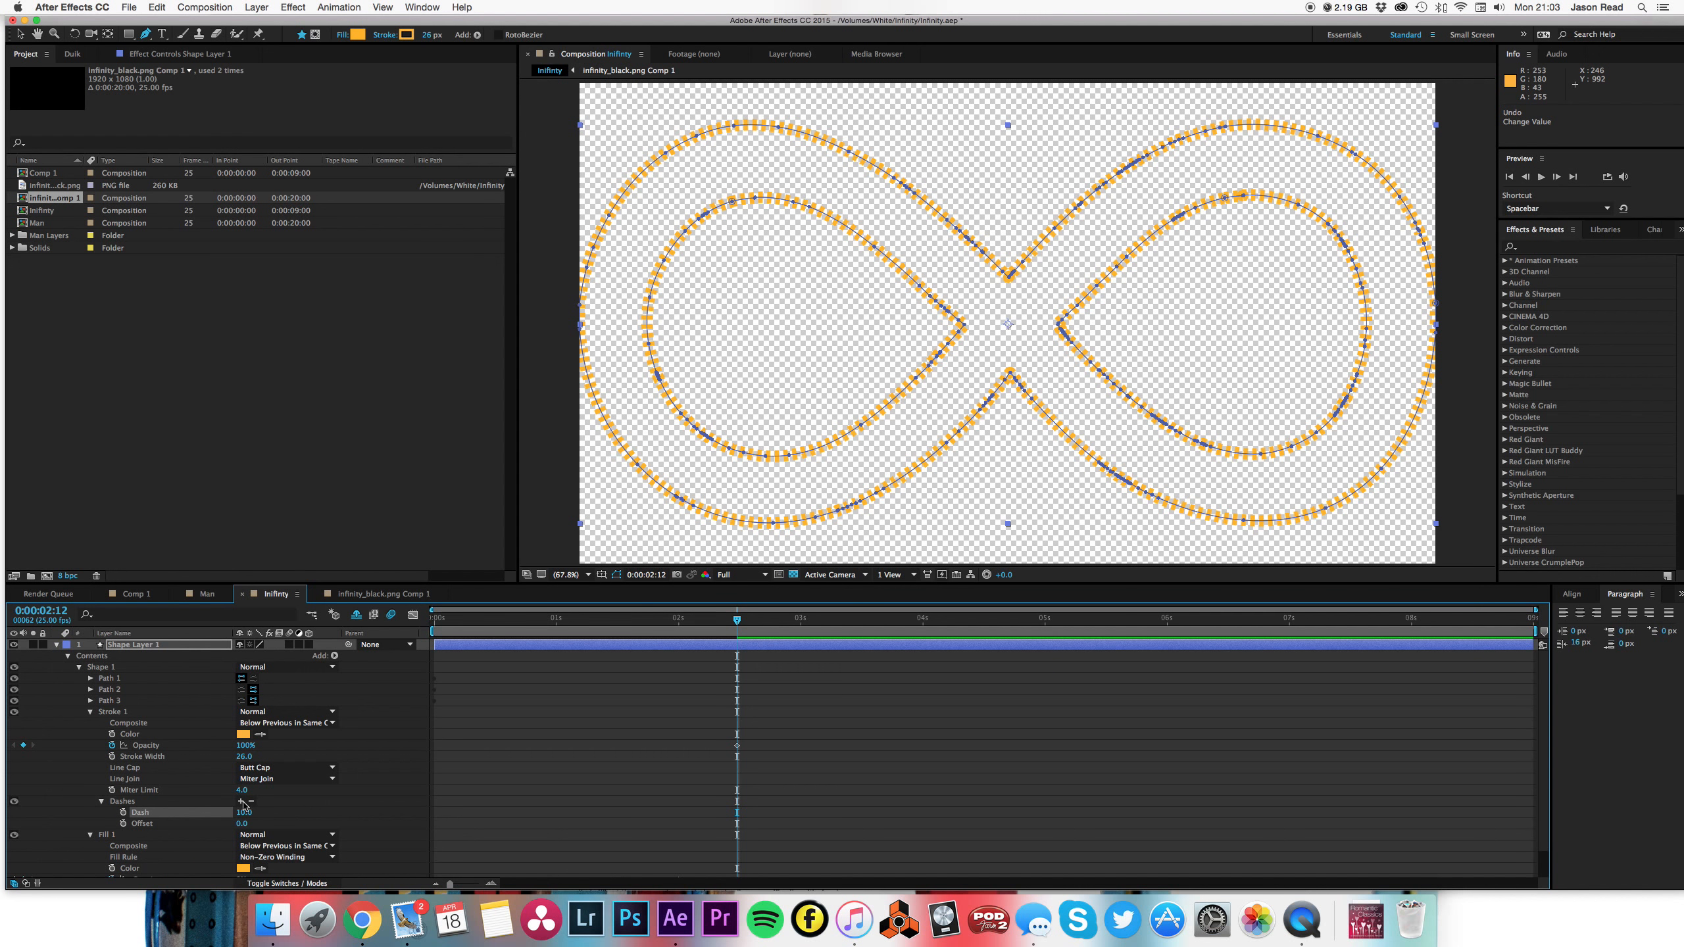
mouse_move(241, 816)
mouse_down()
mouse_move(329, 822)
mouse_move(314, 824)
mouse_up()
click(302, 767)
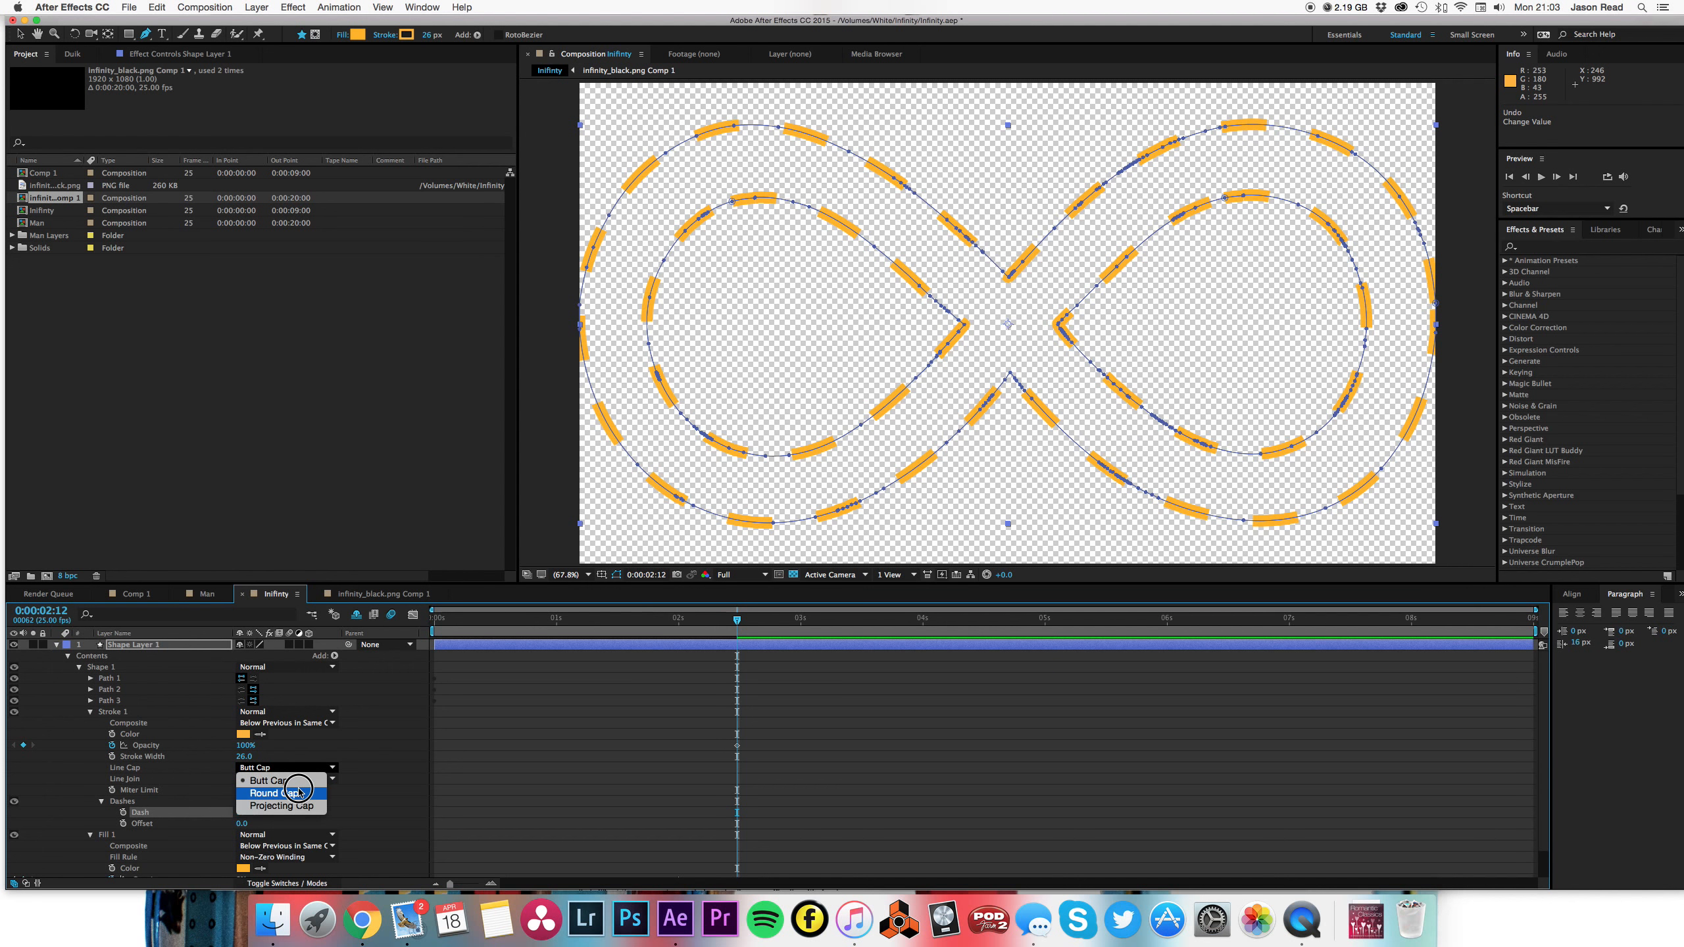
click(298, 782)
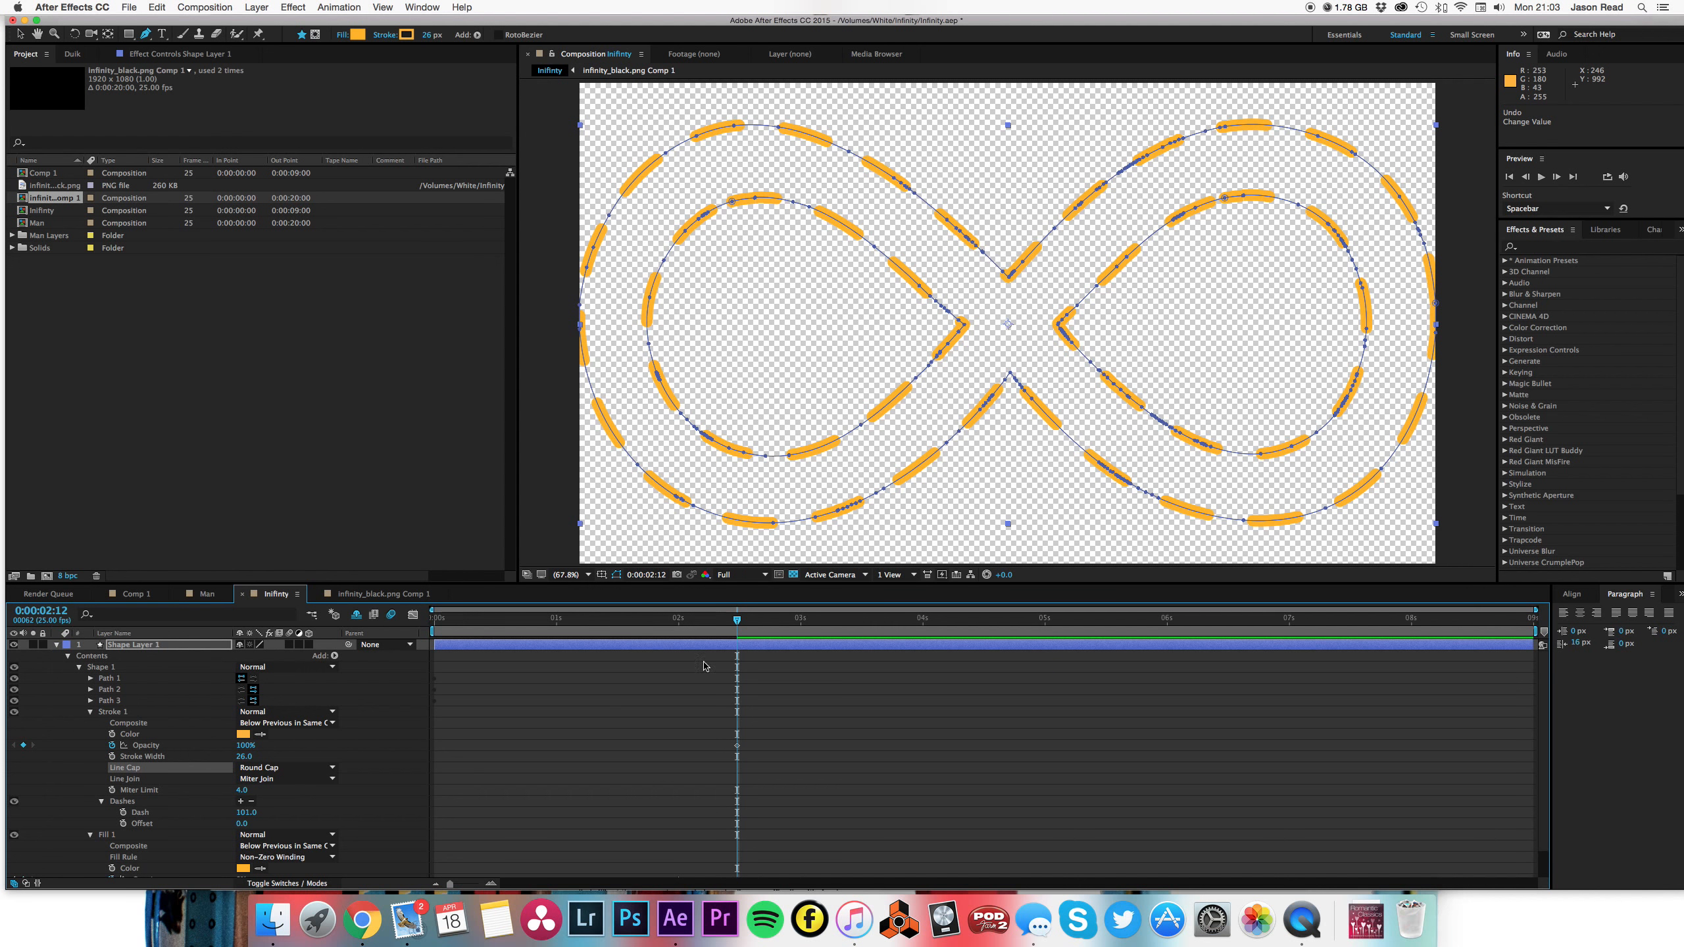
- Keyframe Stroke 1's Opacity at 1% at 0:00:02:00
scroll(758, 743, down, 1)
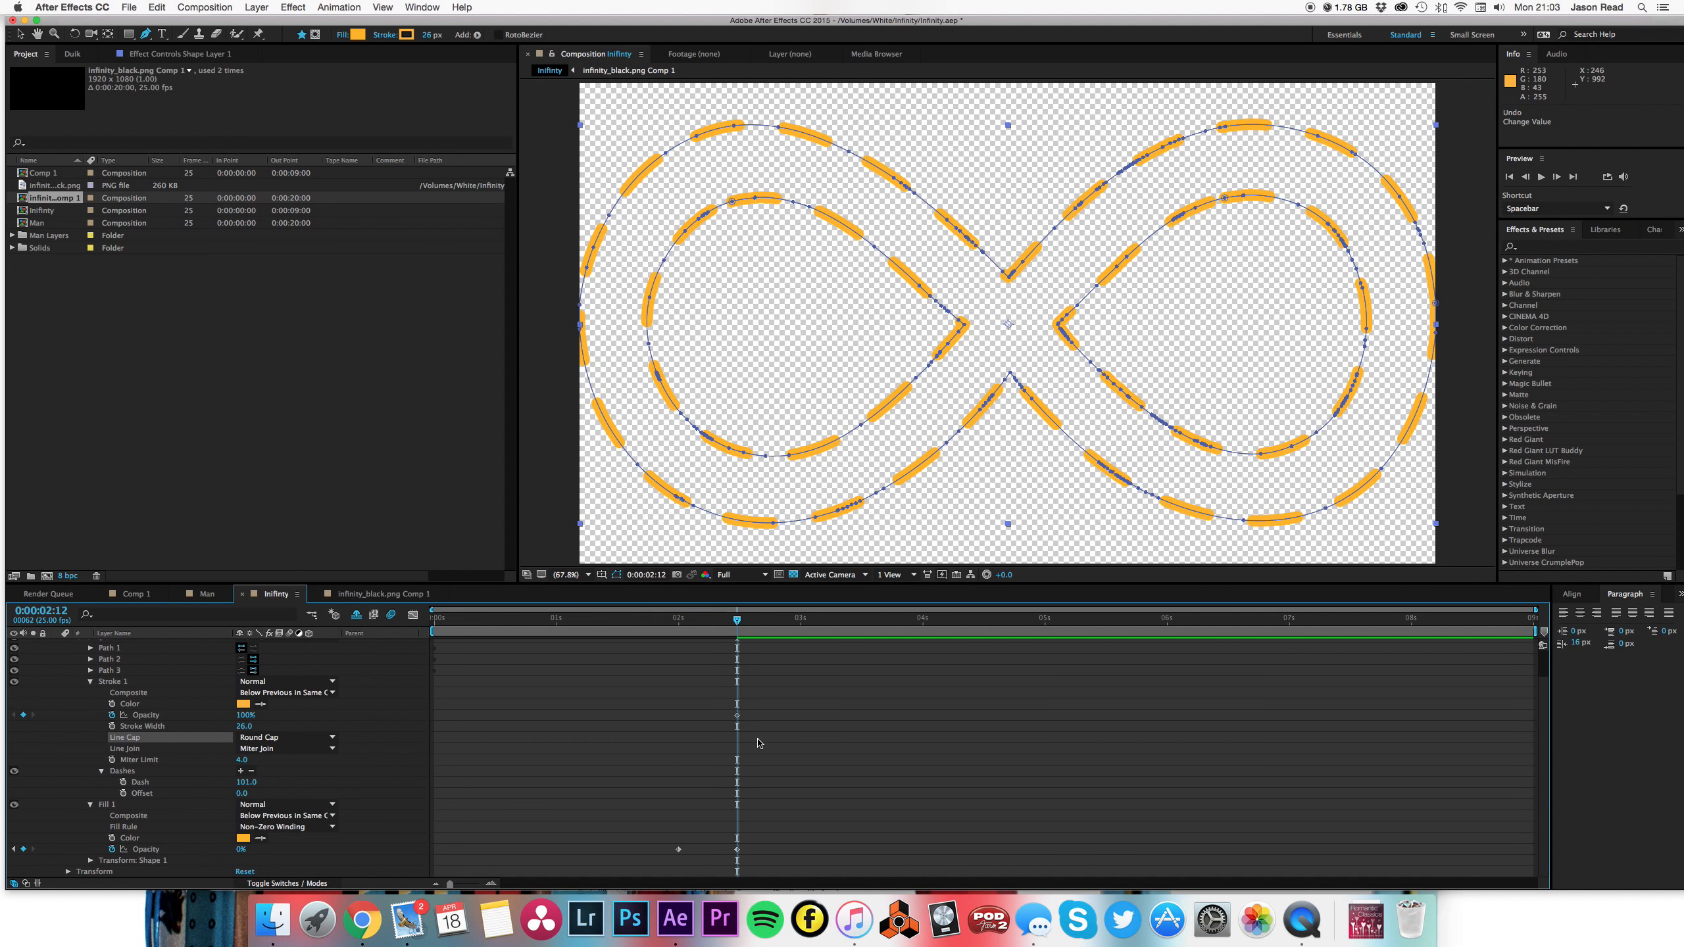
click(678, 620)
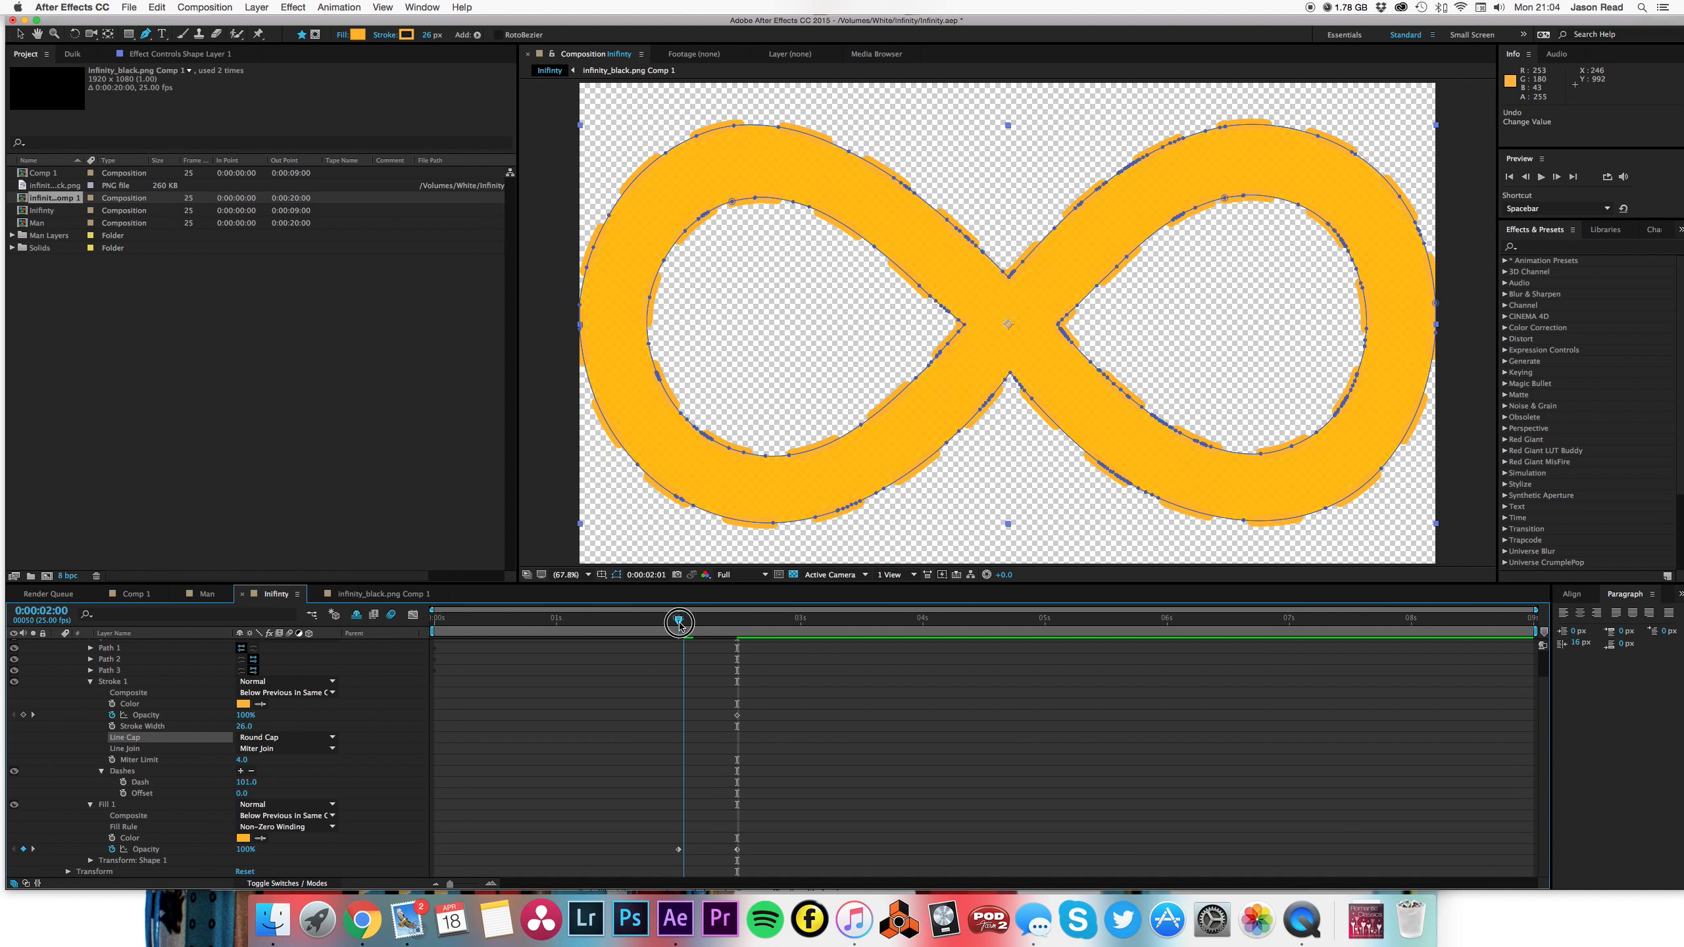
drag(245, 716, 158, 719)
- Play back the change from solid fill to dashed outline starting at 0:00:02:00
key(space)
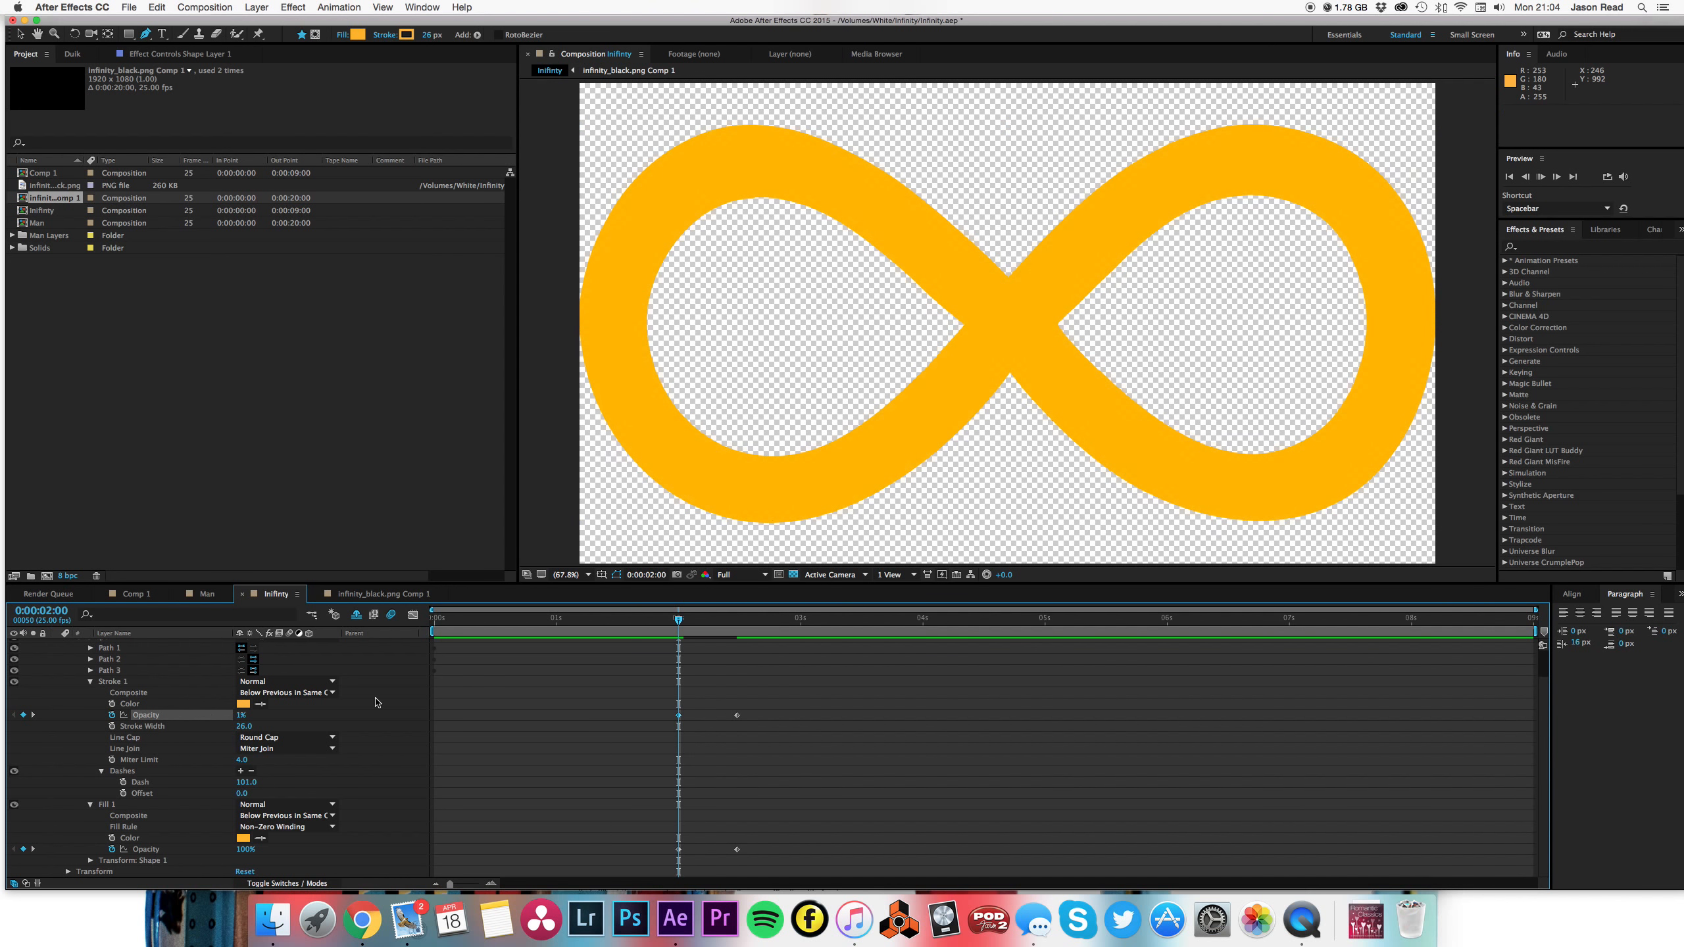
key(space)
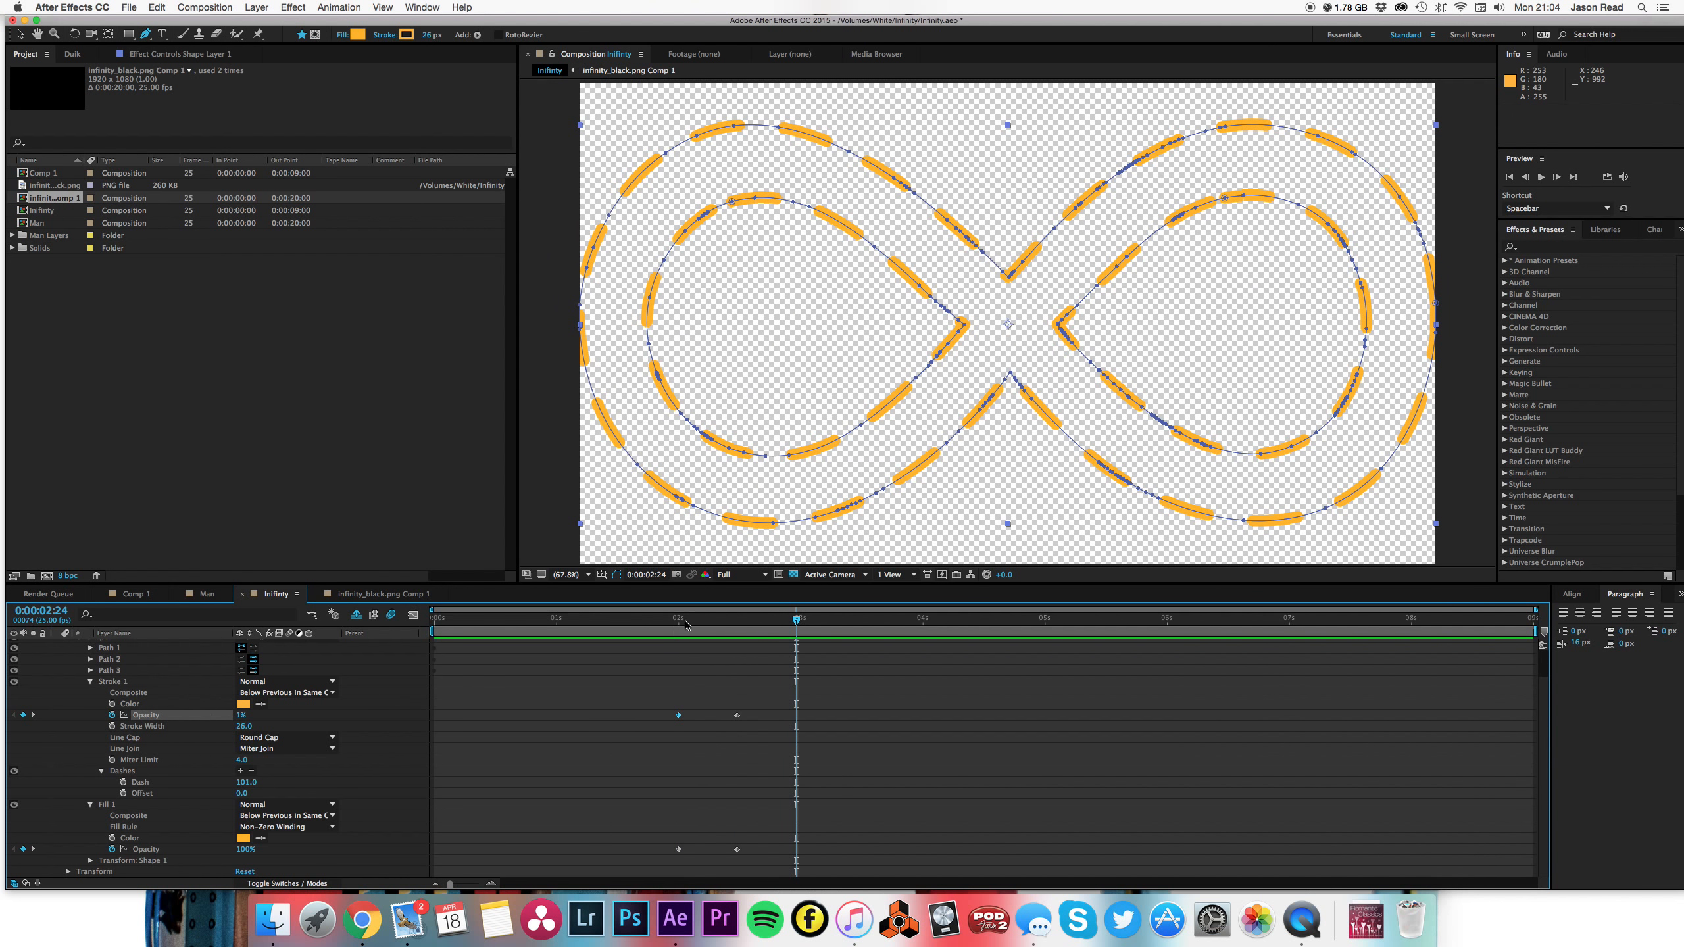
drag(686, 624, 679, 627)
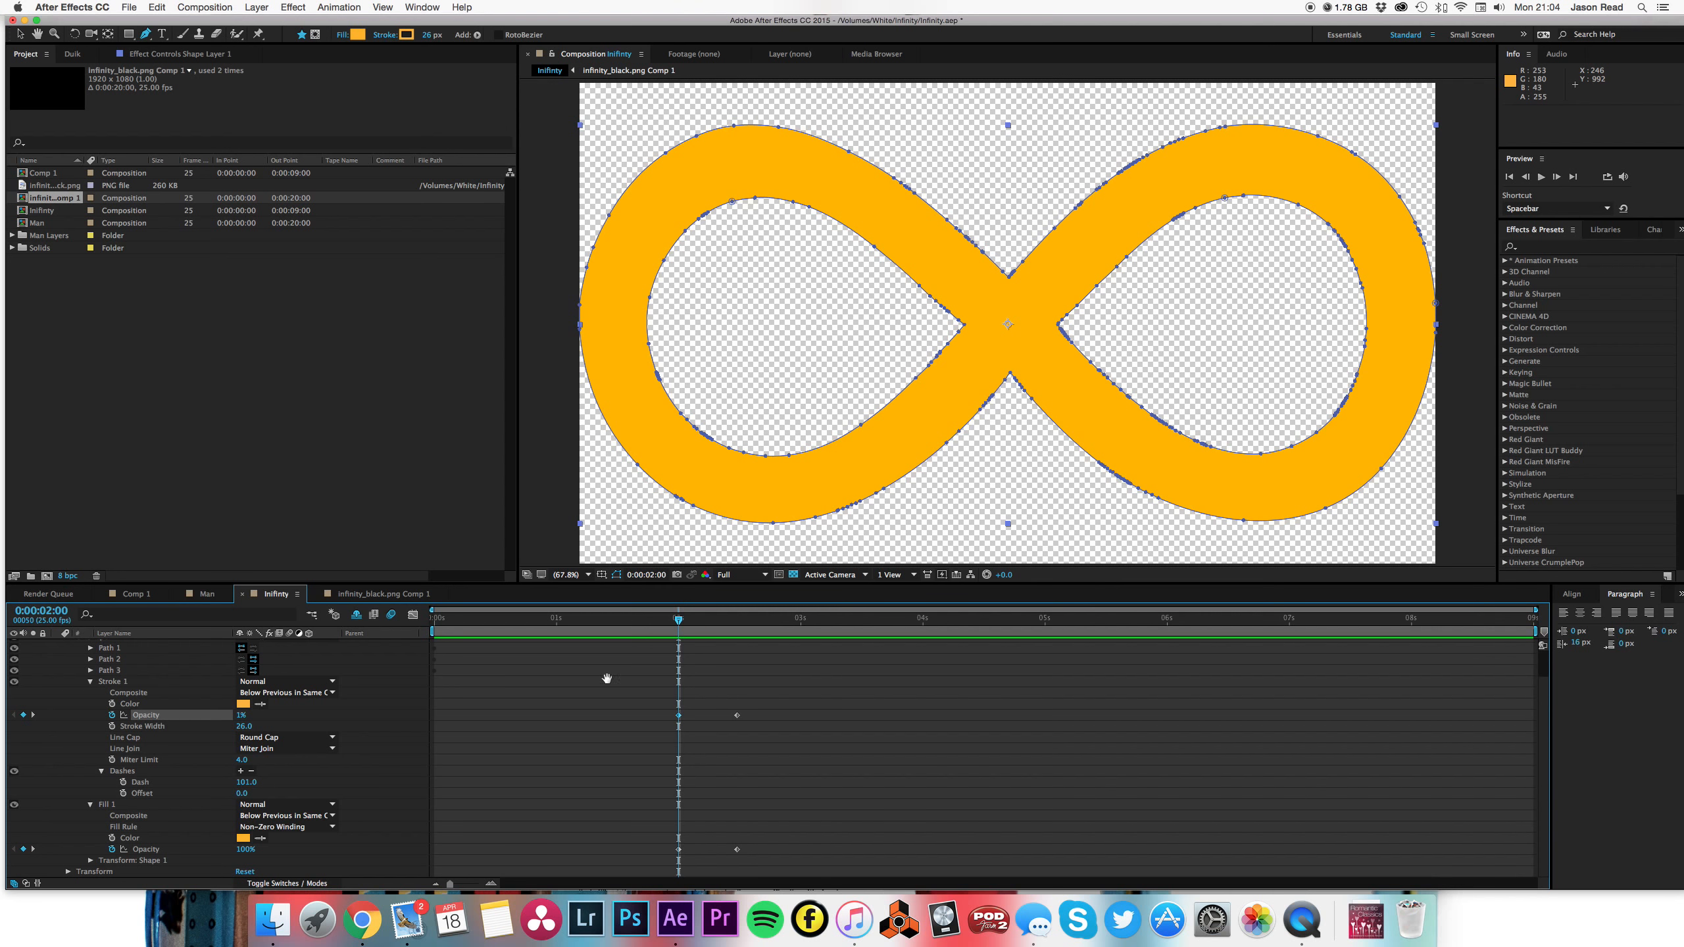
key(space)
key(space)
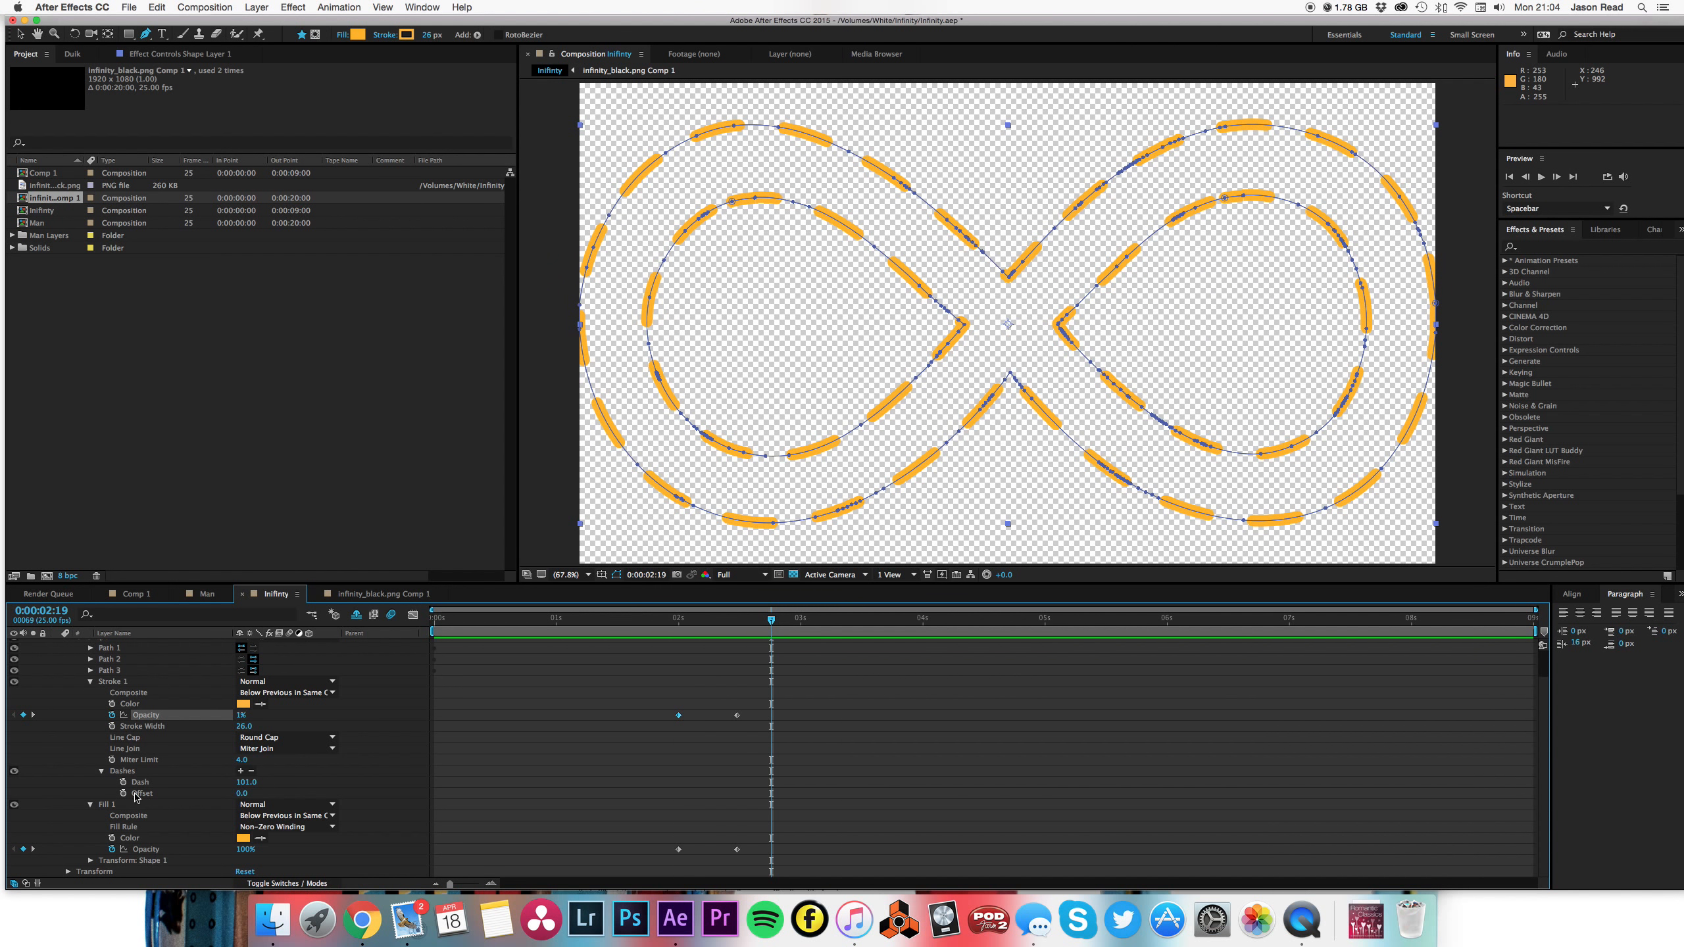
- Drive the dash Offset of Stroke 1 with the expression time*100
mouse_move(243, 794)
mouse_down()
mouse_move(269, 794)
mouse_move(249, 794)
mouse_up()
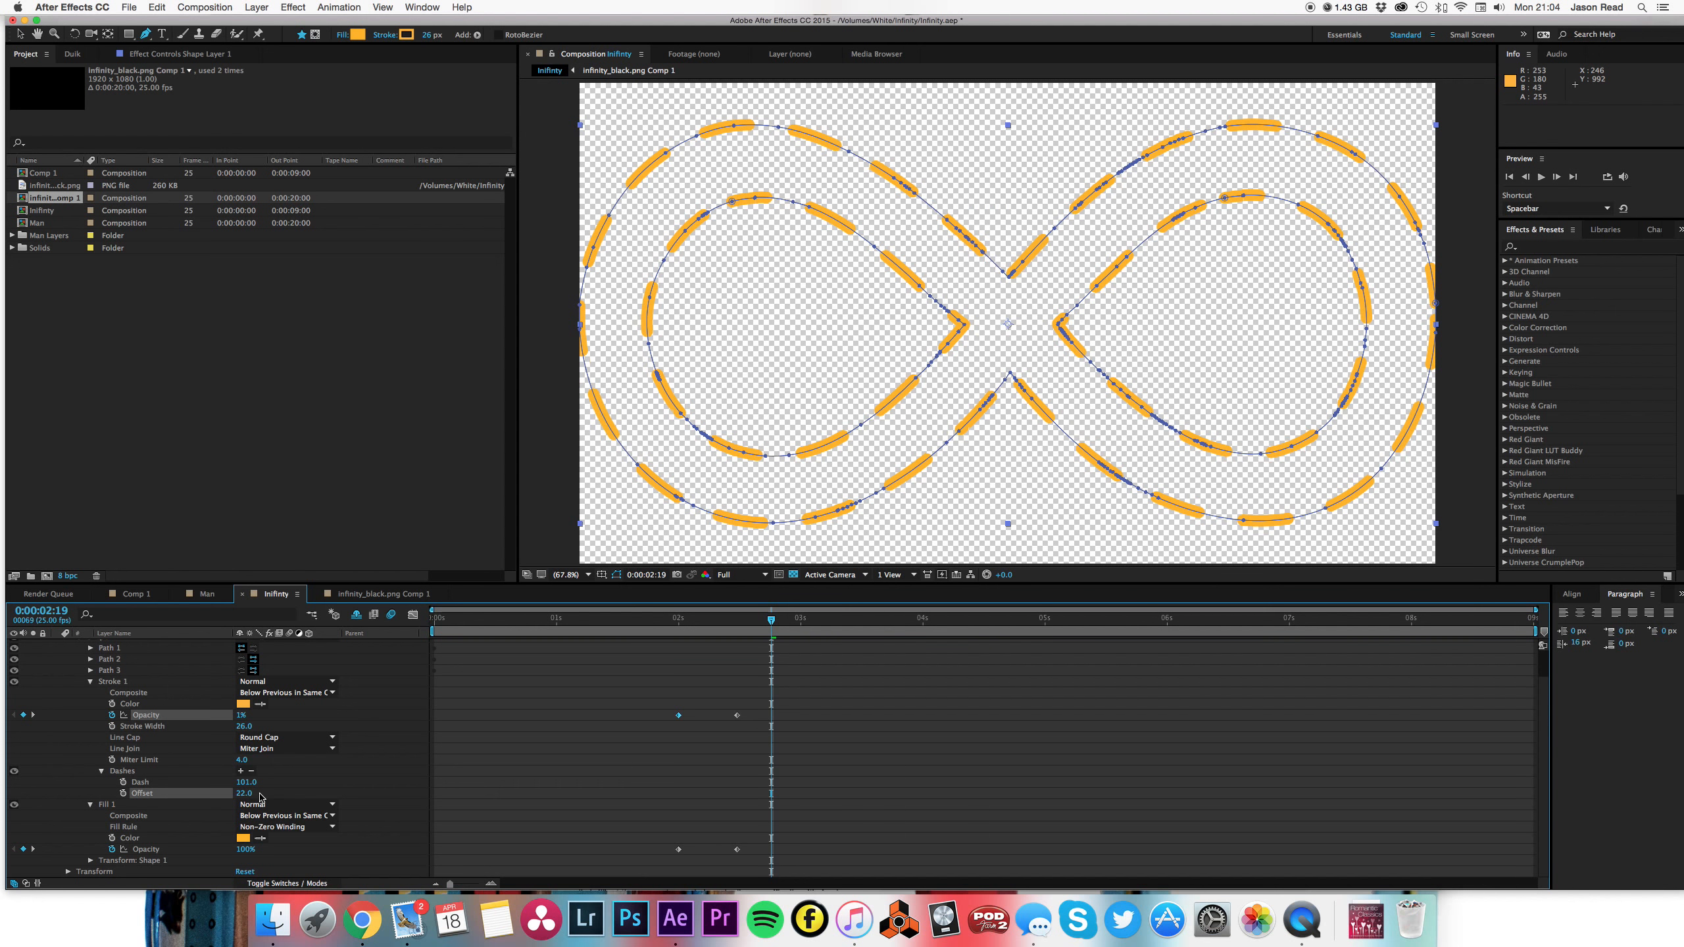
key(super+z)
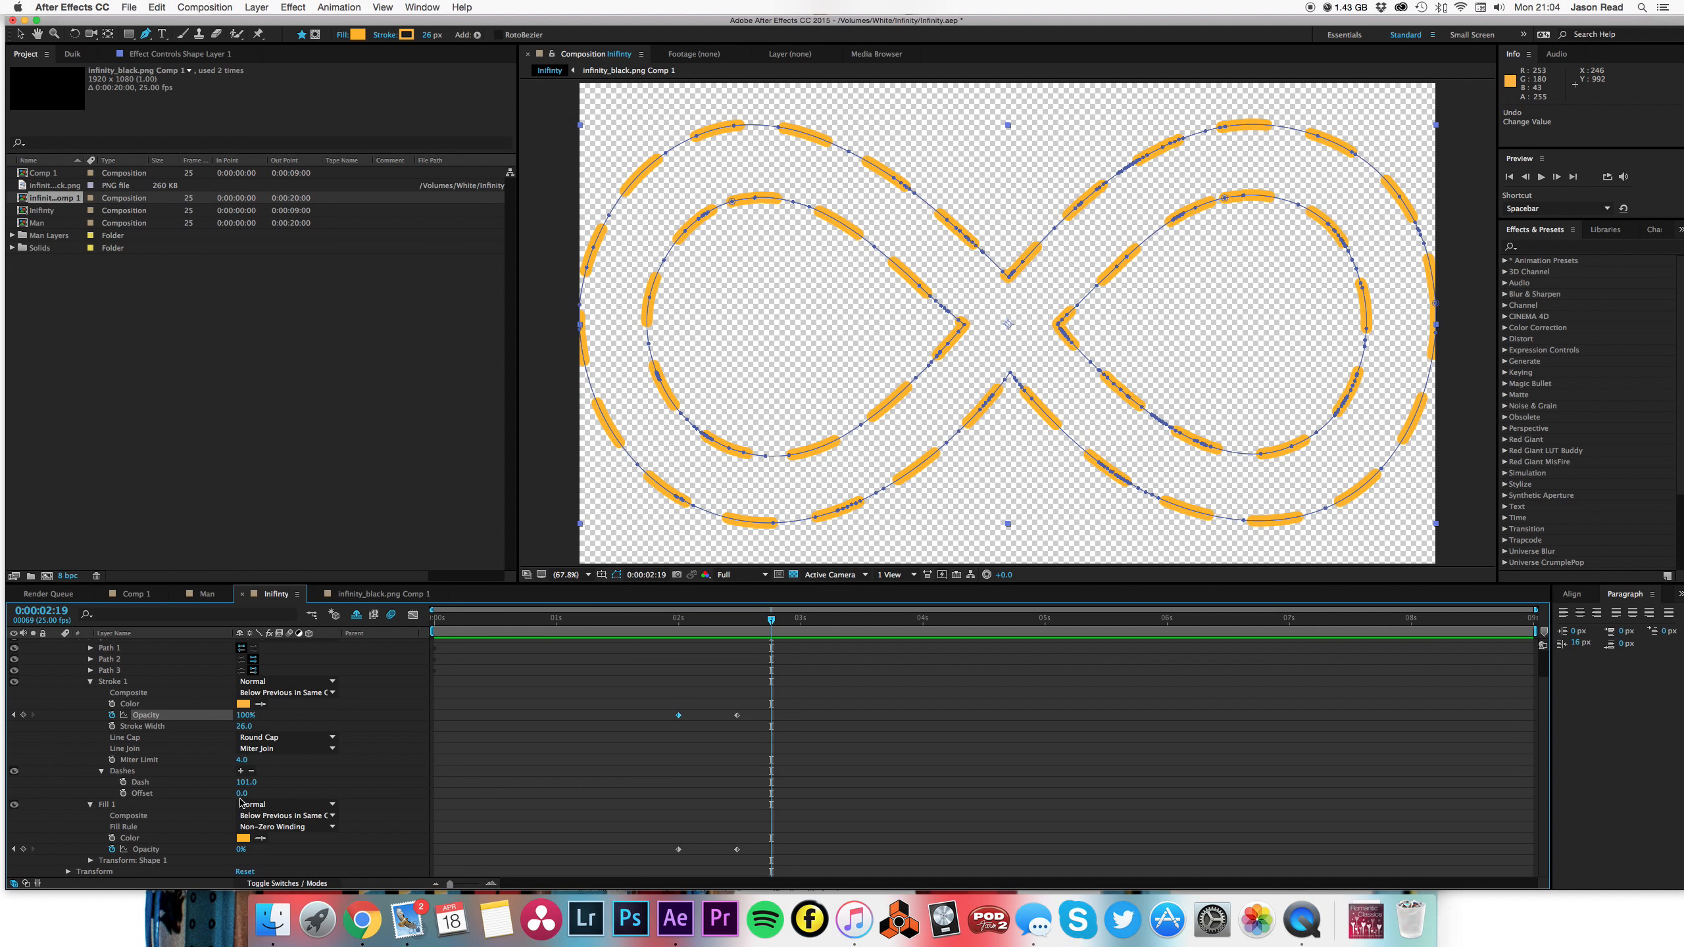
click(123, 793)
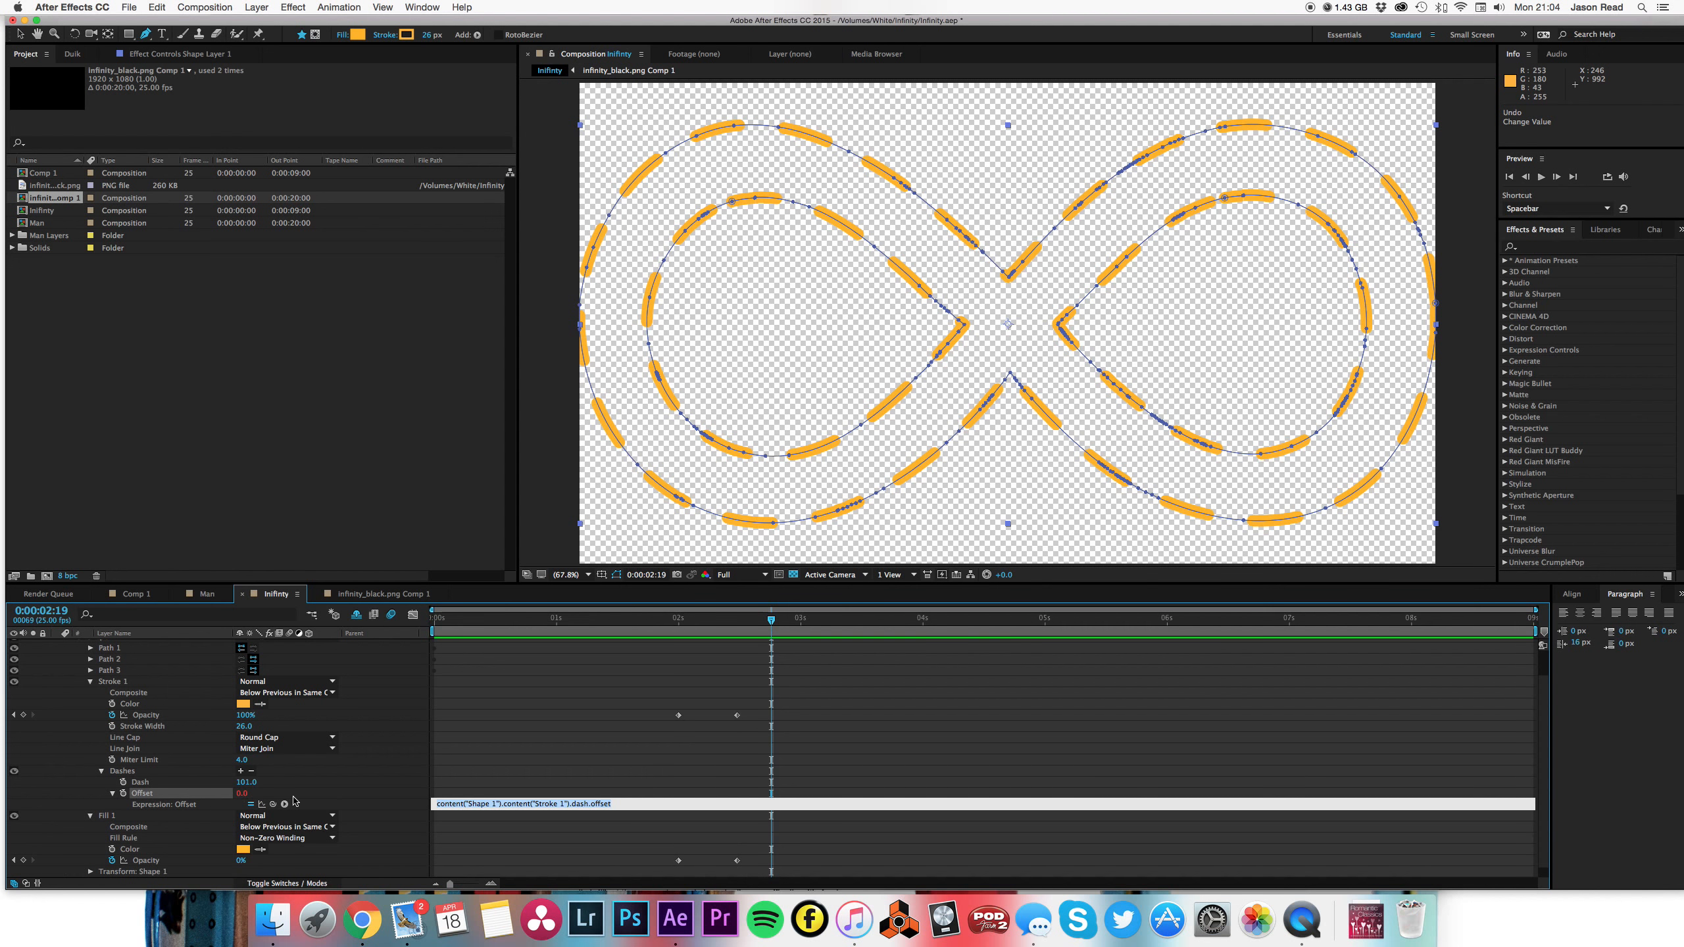
text(time*100)
click(585, 742)
- Preview the moving dashes from just before the opacity keyframes at 0:00:02:00
click(670, 621)
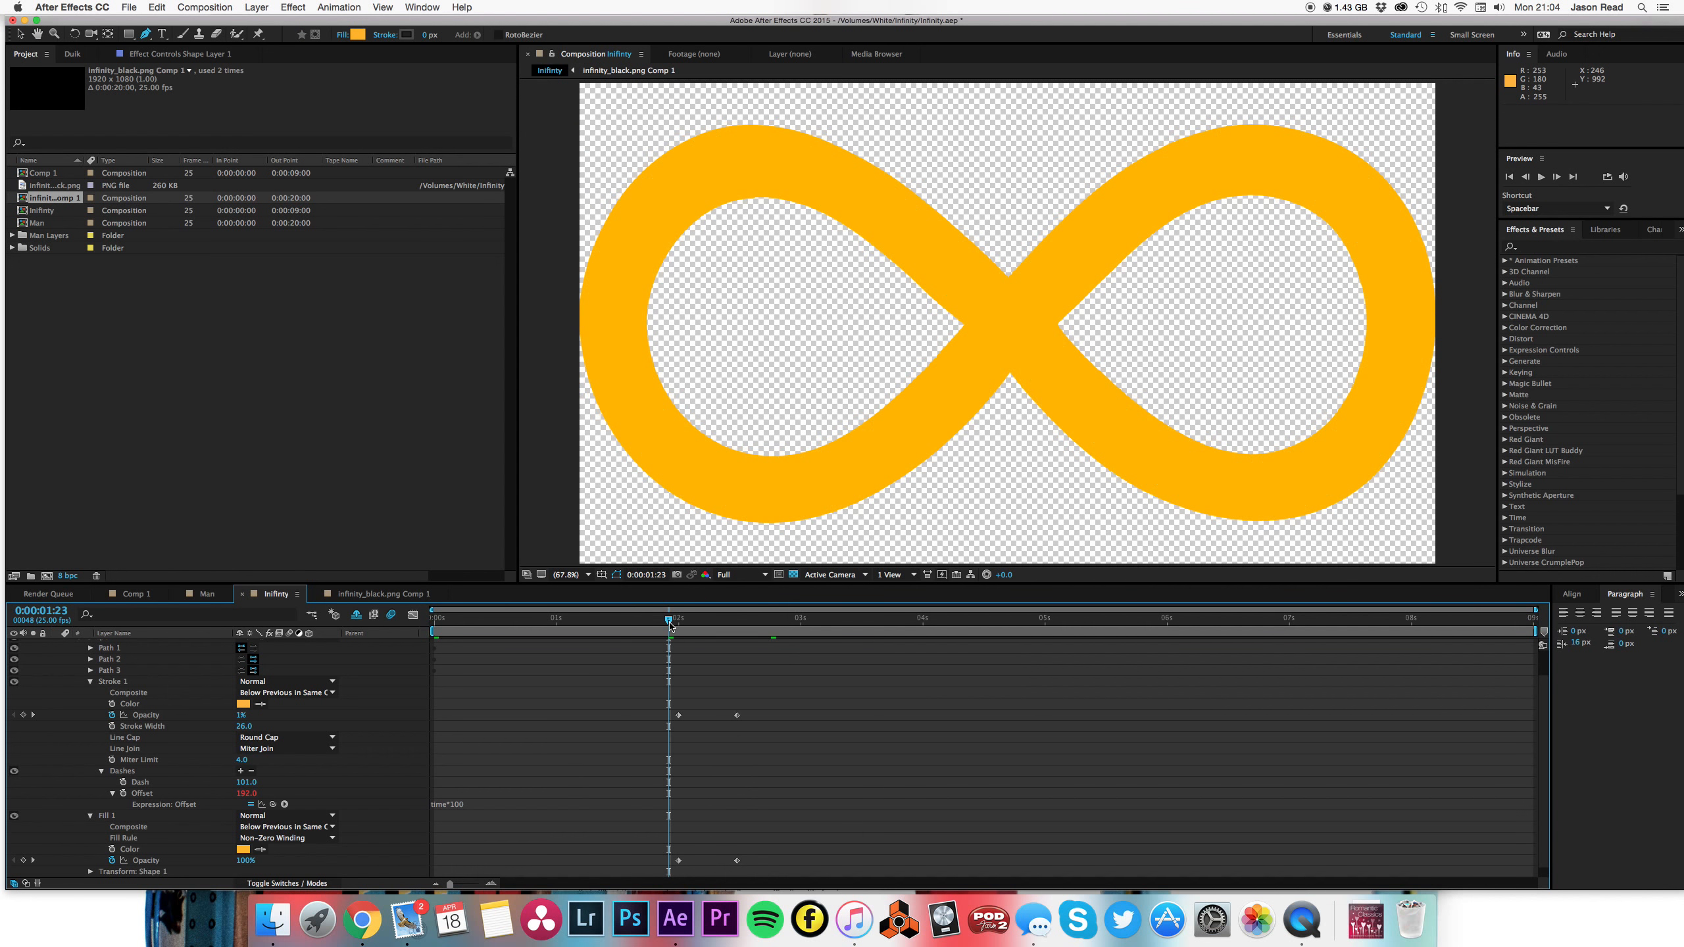
key(space)
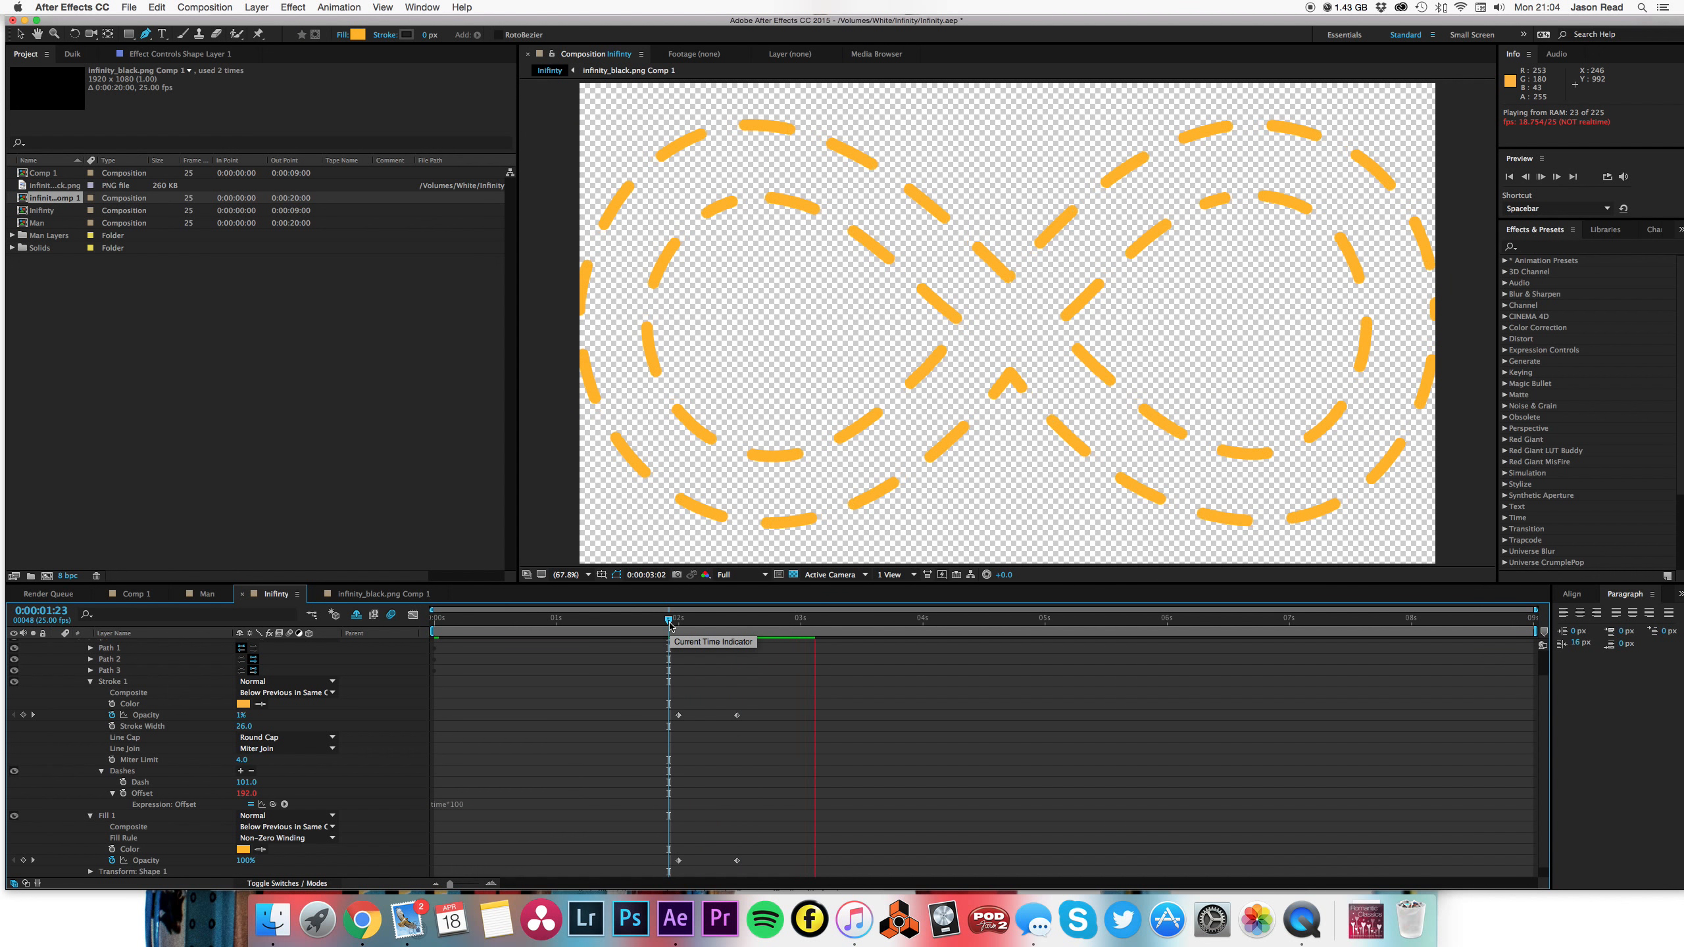
key(space)
click(675, 627)
key(space)
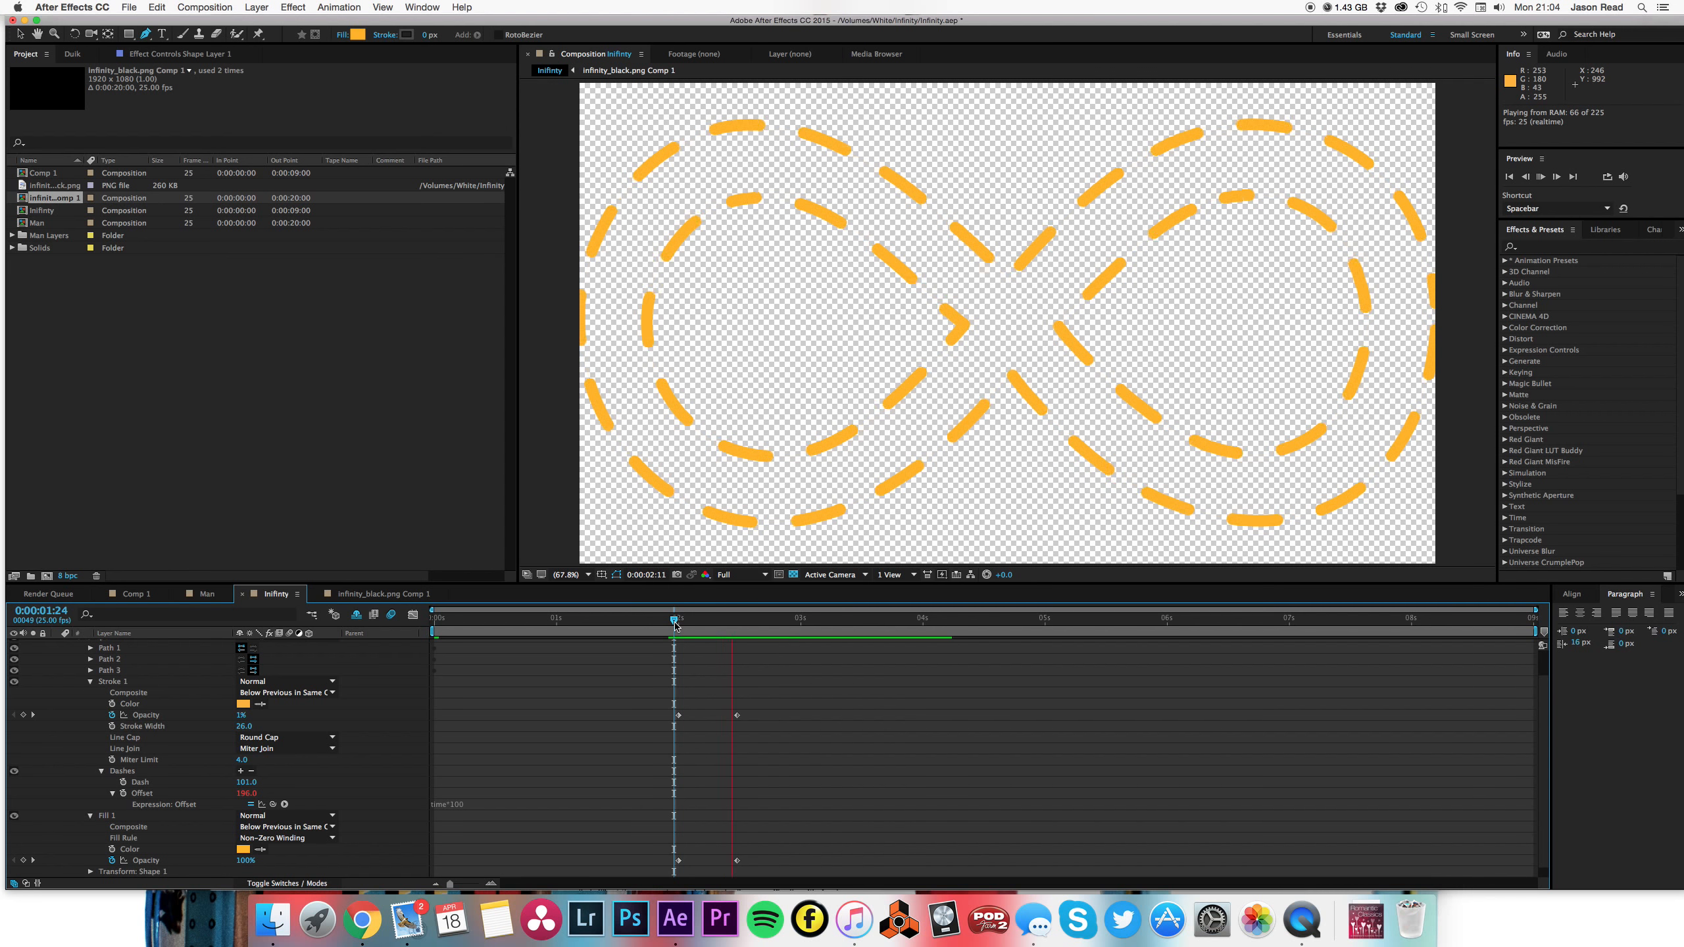
key(space)
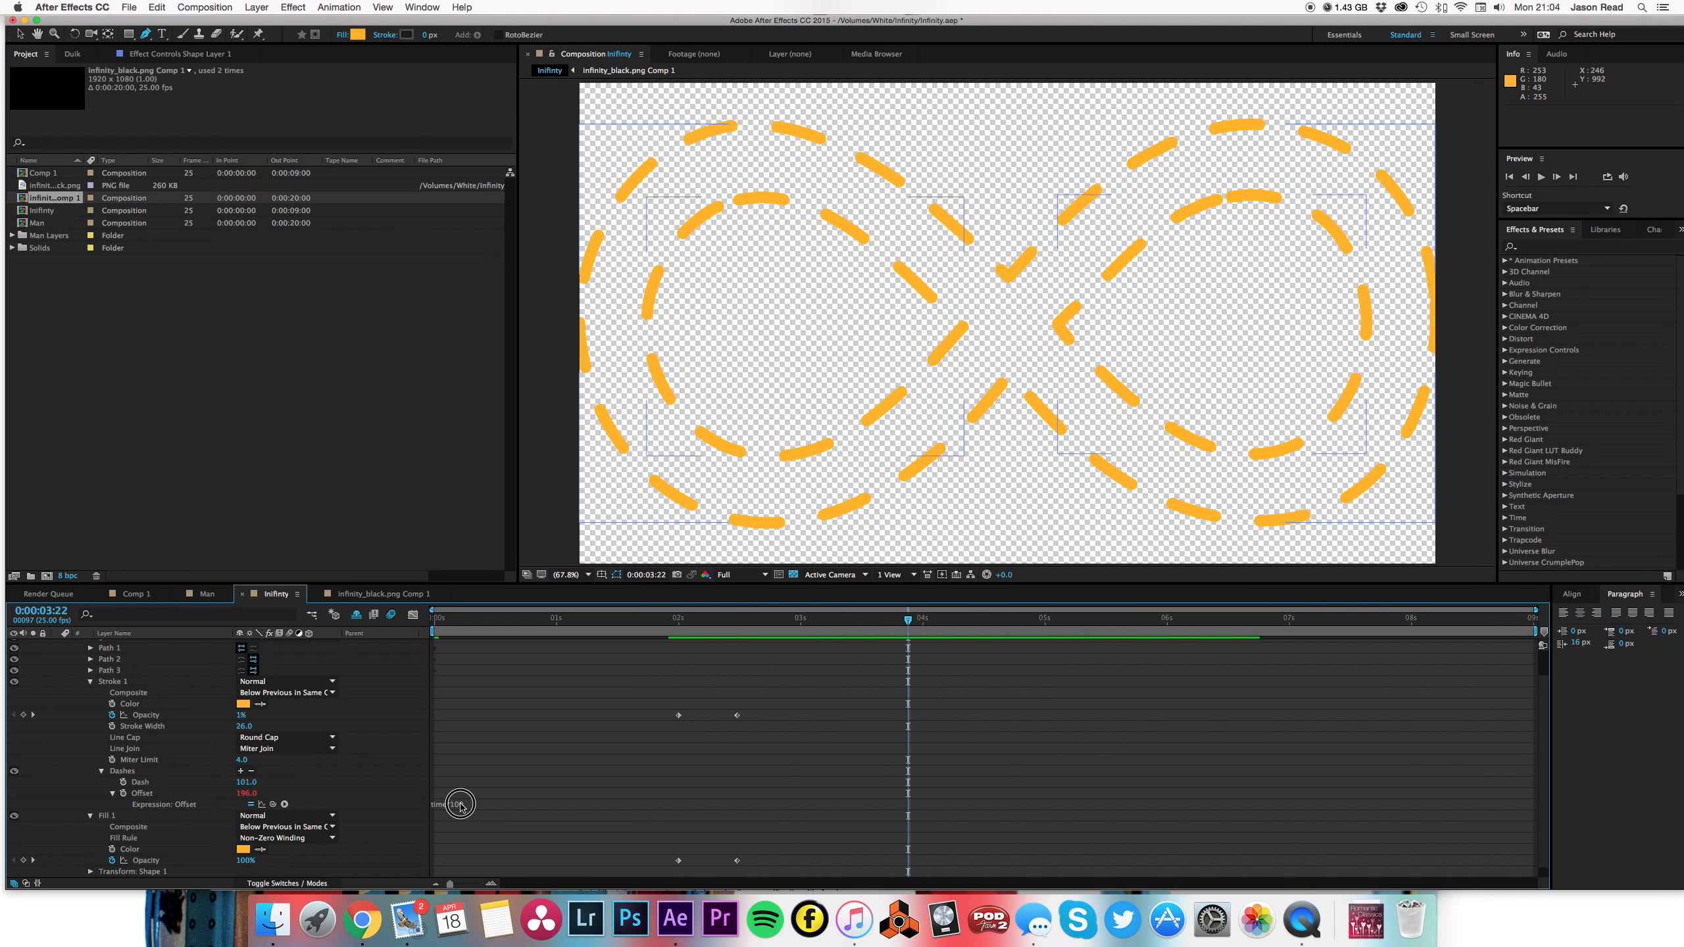
- Change the dash Offset expression to time*300
click(476, 803)
click(464, 804)
drag(455, 805, 458, 807)
click(546, 739)
- Play back the faster dash motion from around 0:00:02:00 and collapse Stroke 1's properties
click(674, 620)
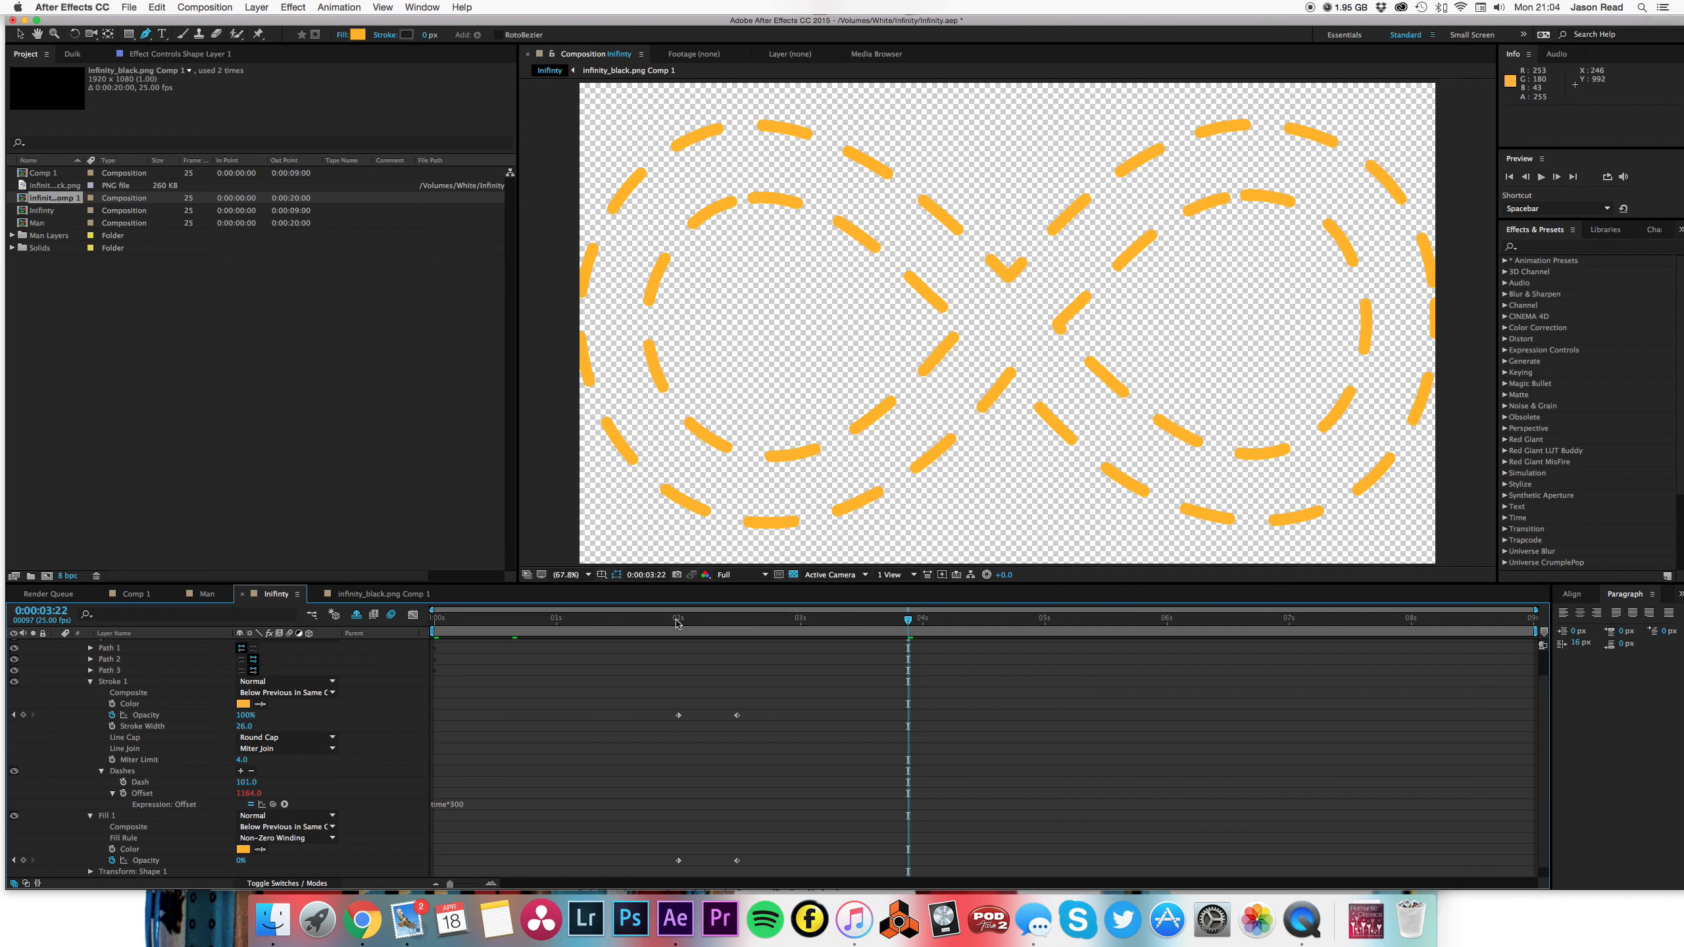
key(space)
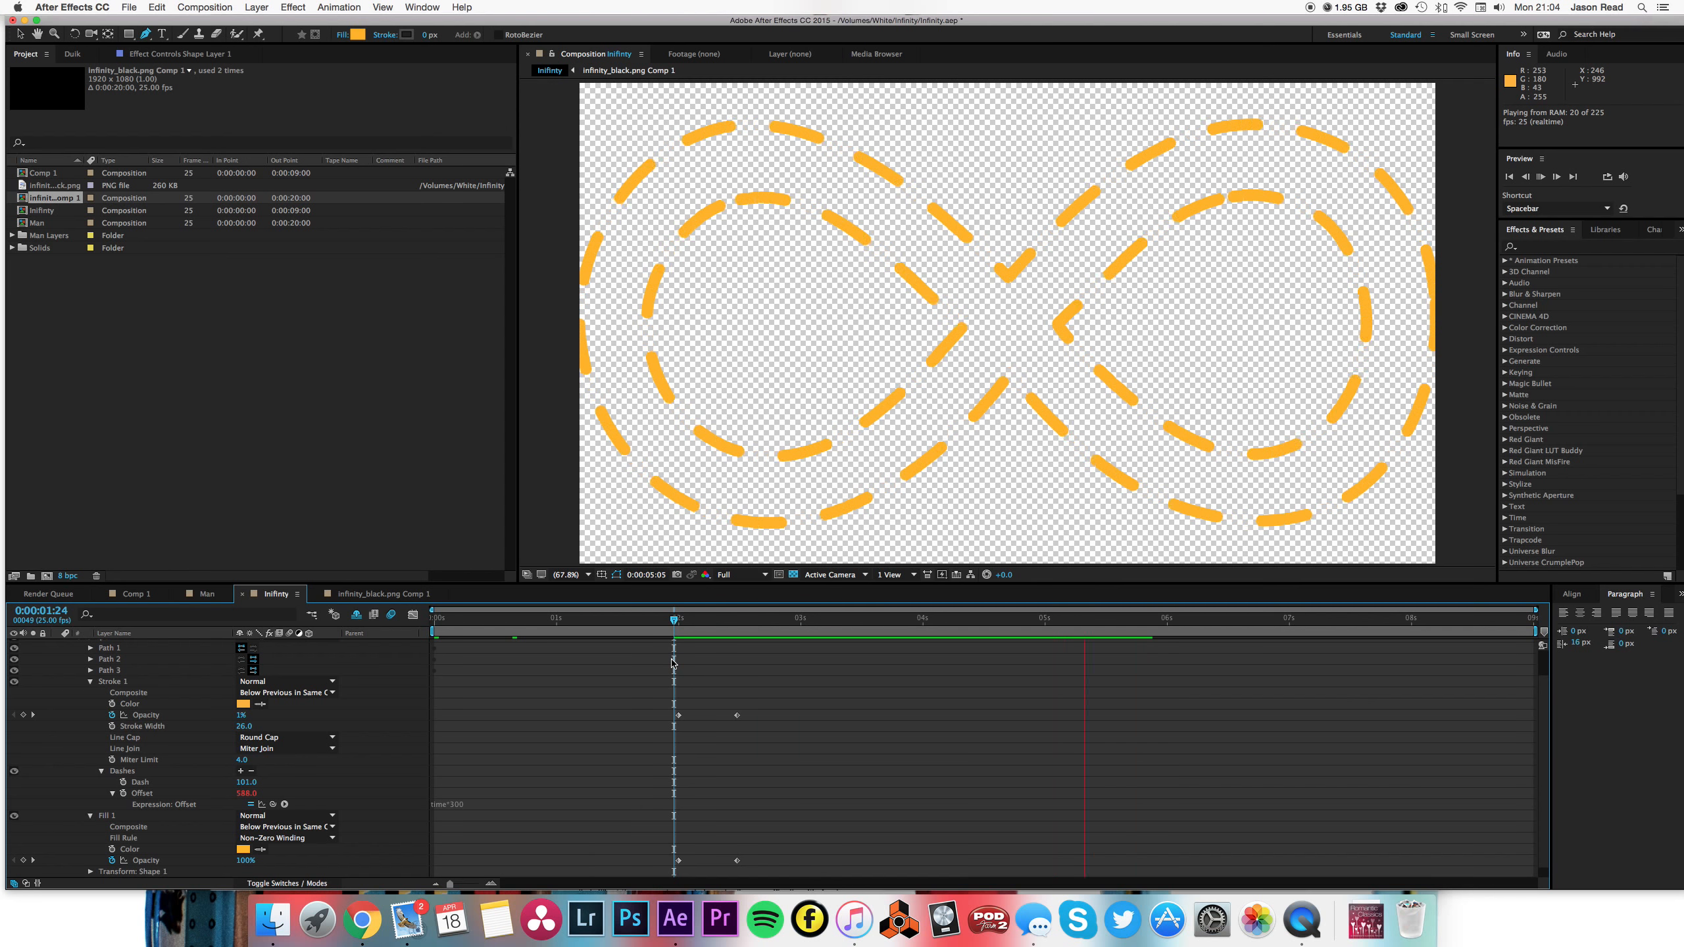
key(space)
click(677, 618)
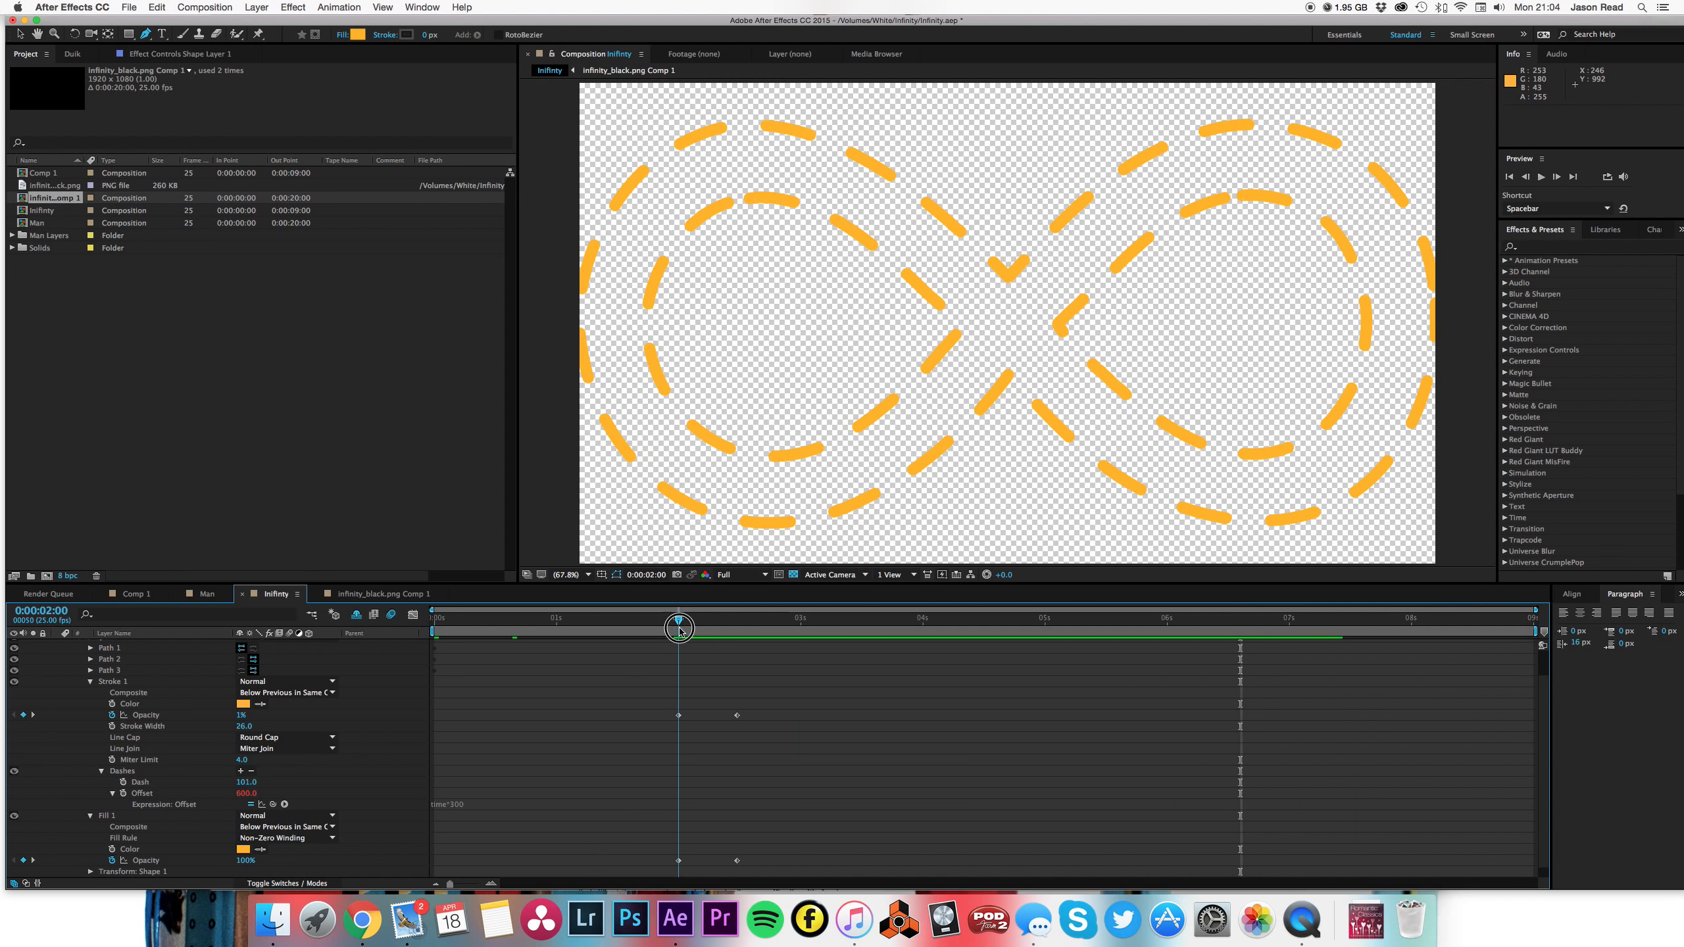
click(90, 683)
key(space)
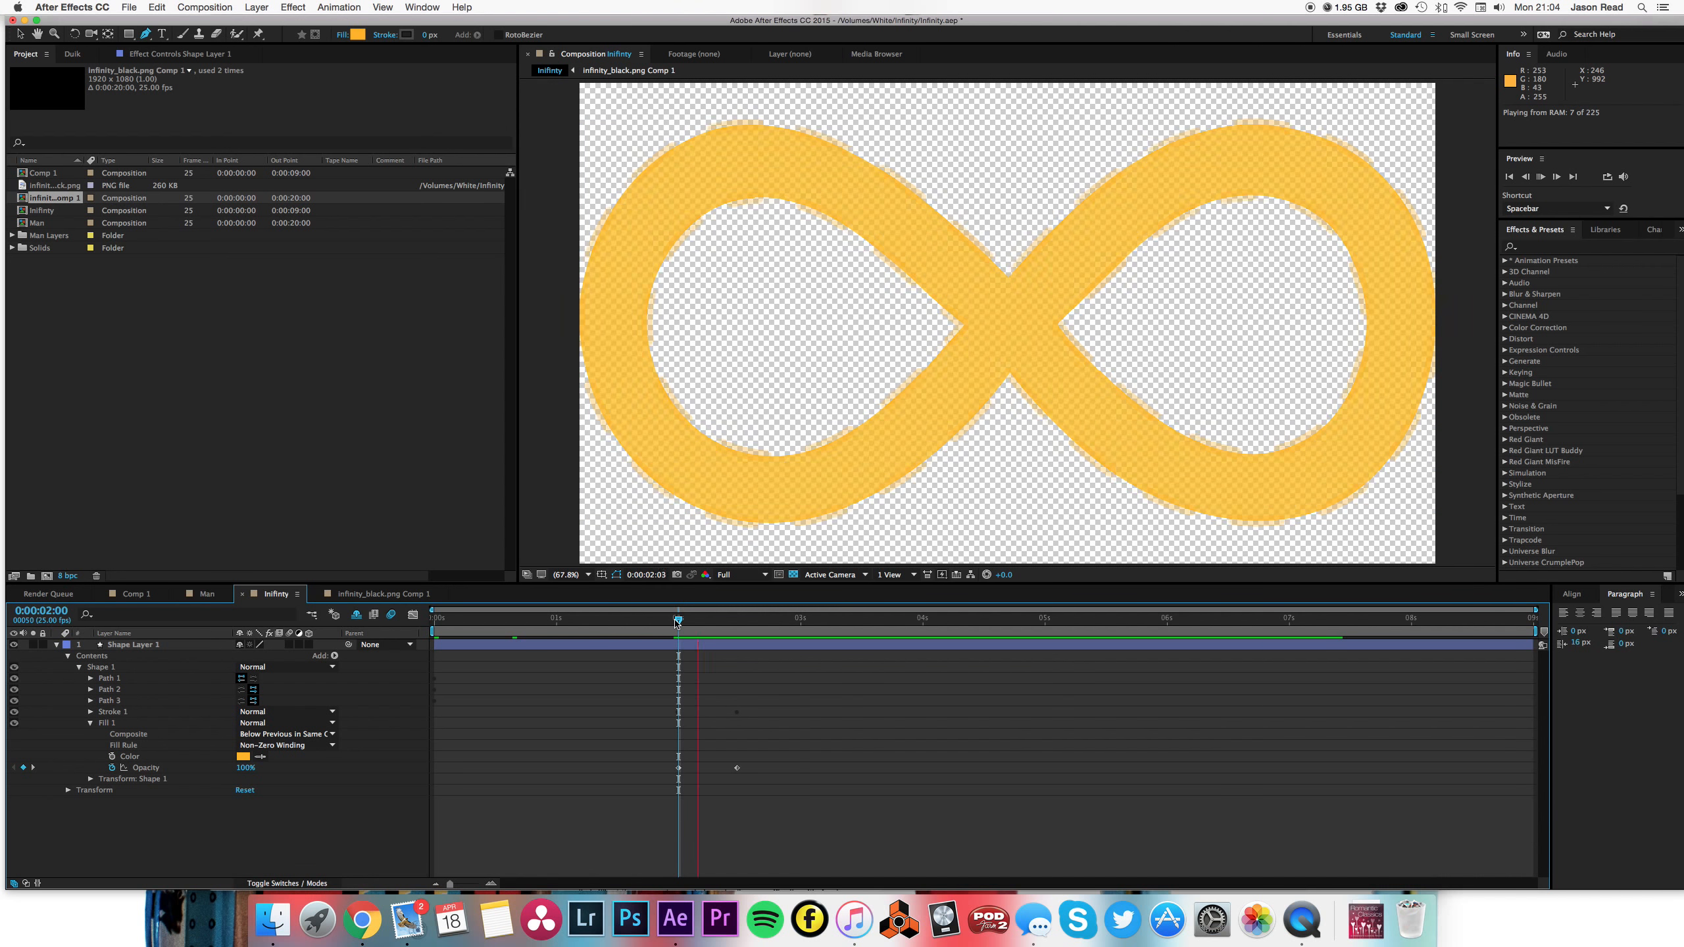
click(677, 623)
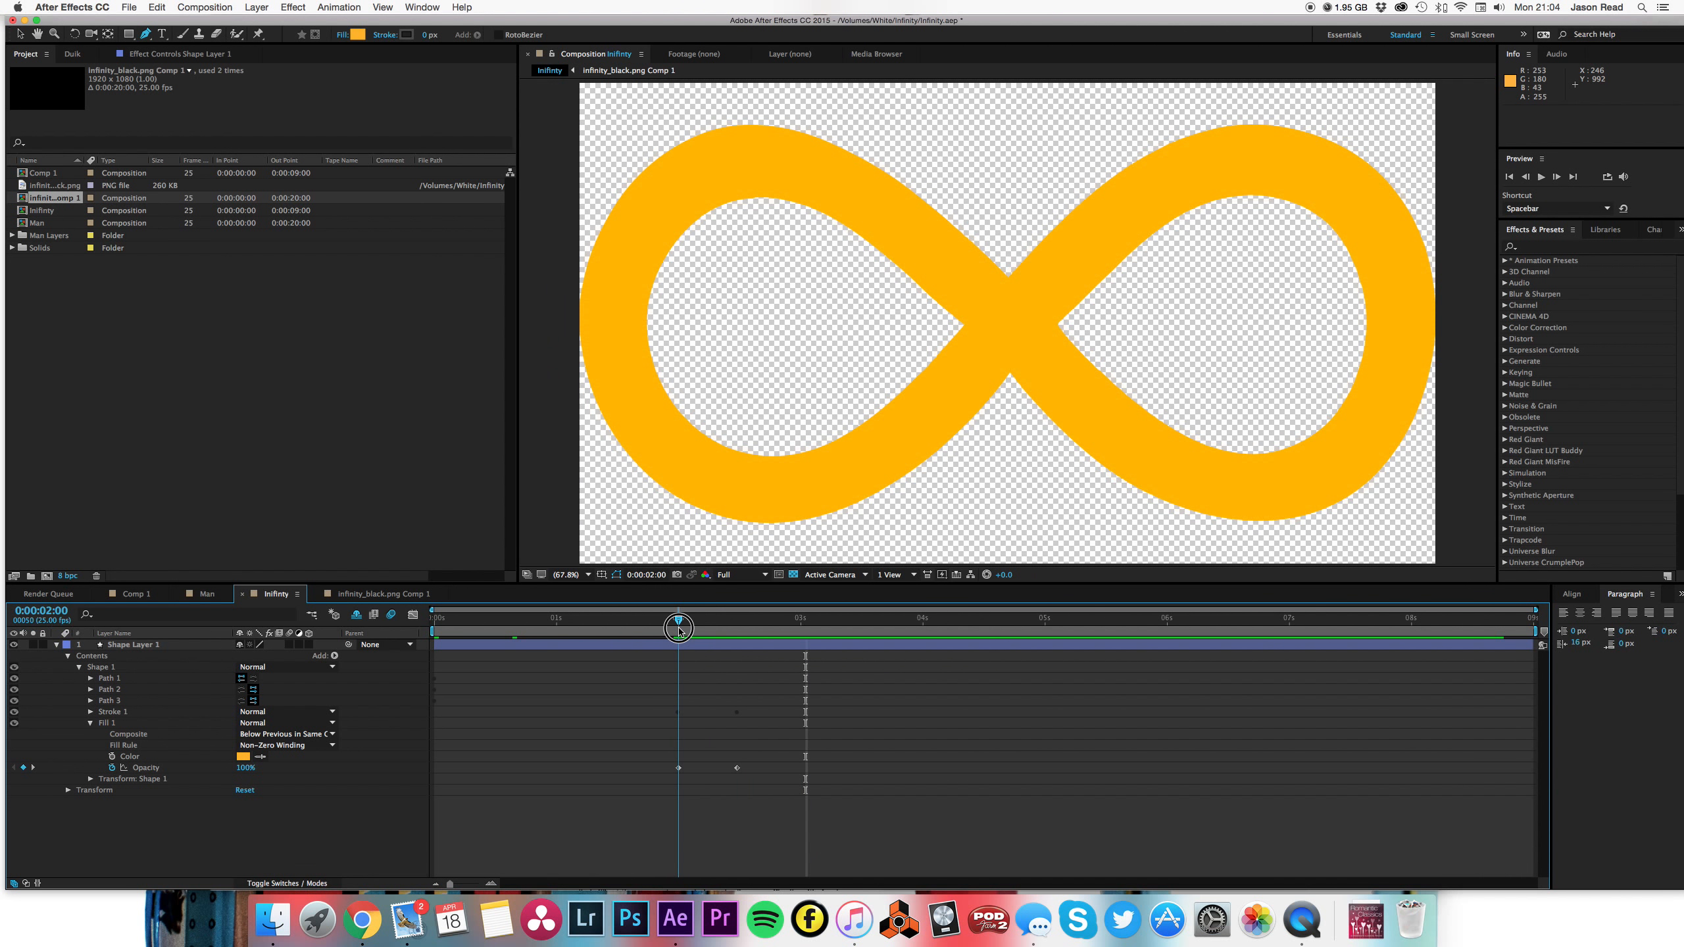
- Collapse Contents and all properties of Shape Layer 1 in the timeline
click(677, 644)
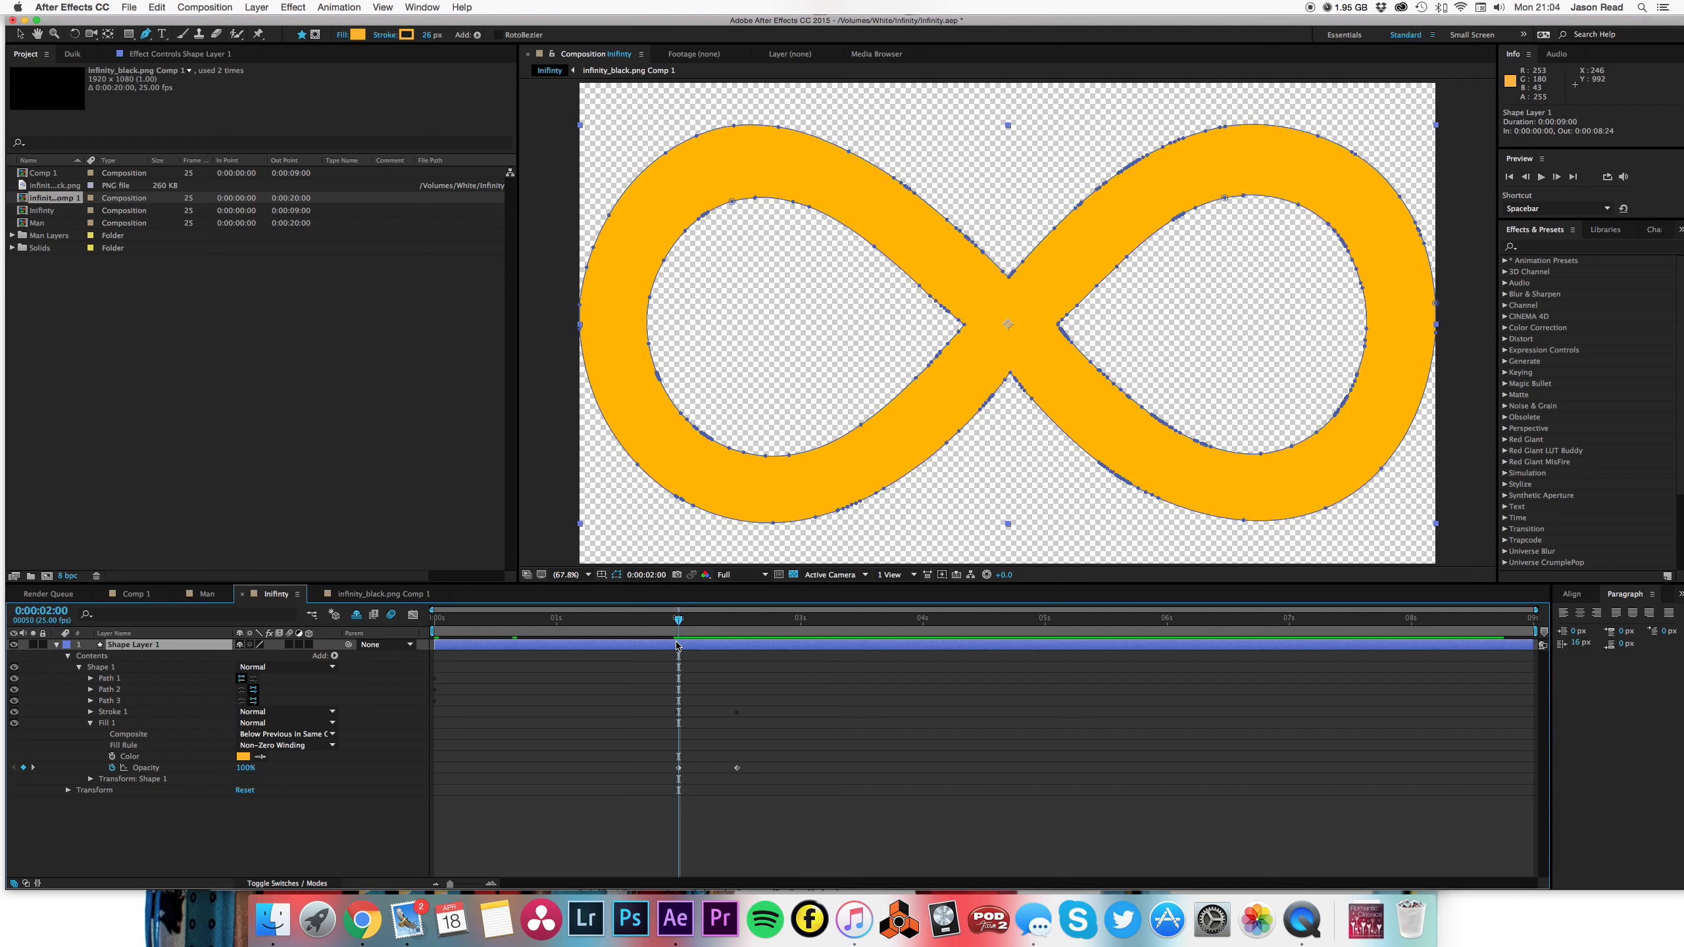
click(68, 655)
click(56, 645)
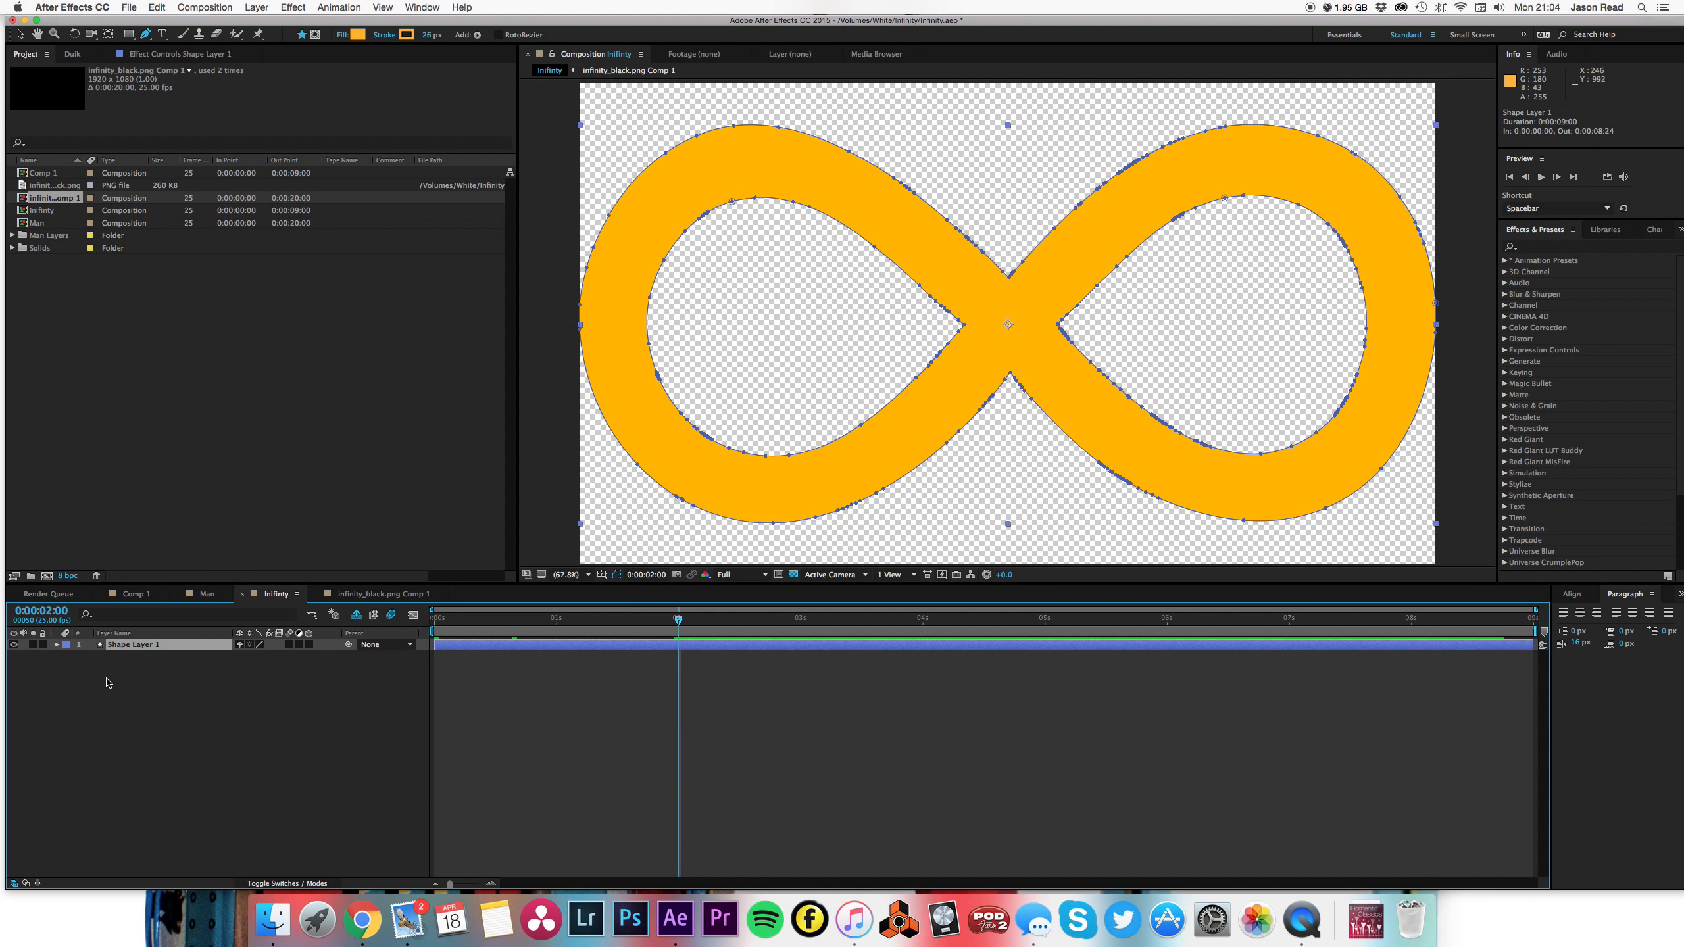
click(160, 704)
click(596, 643)
- Add the Man composition to the infinity timeline as a layer above Shape Layer 1
click(275, 350)
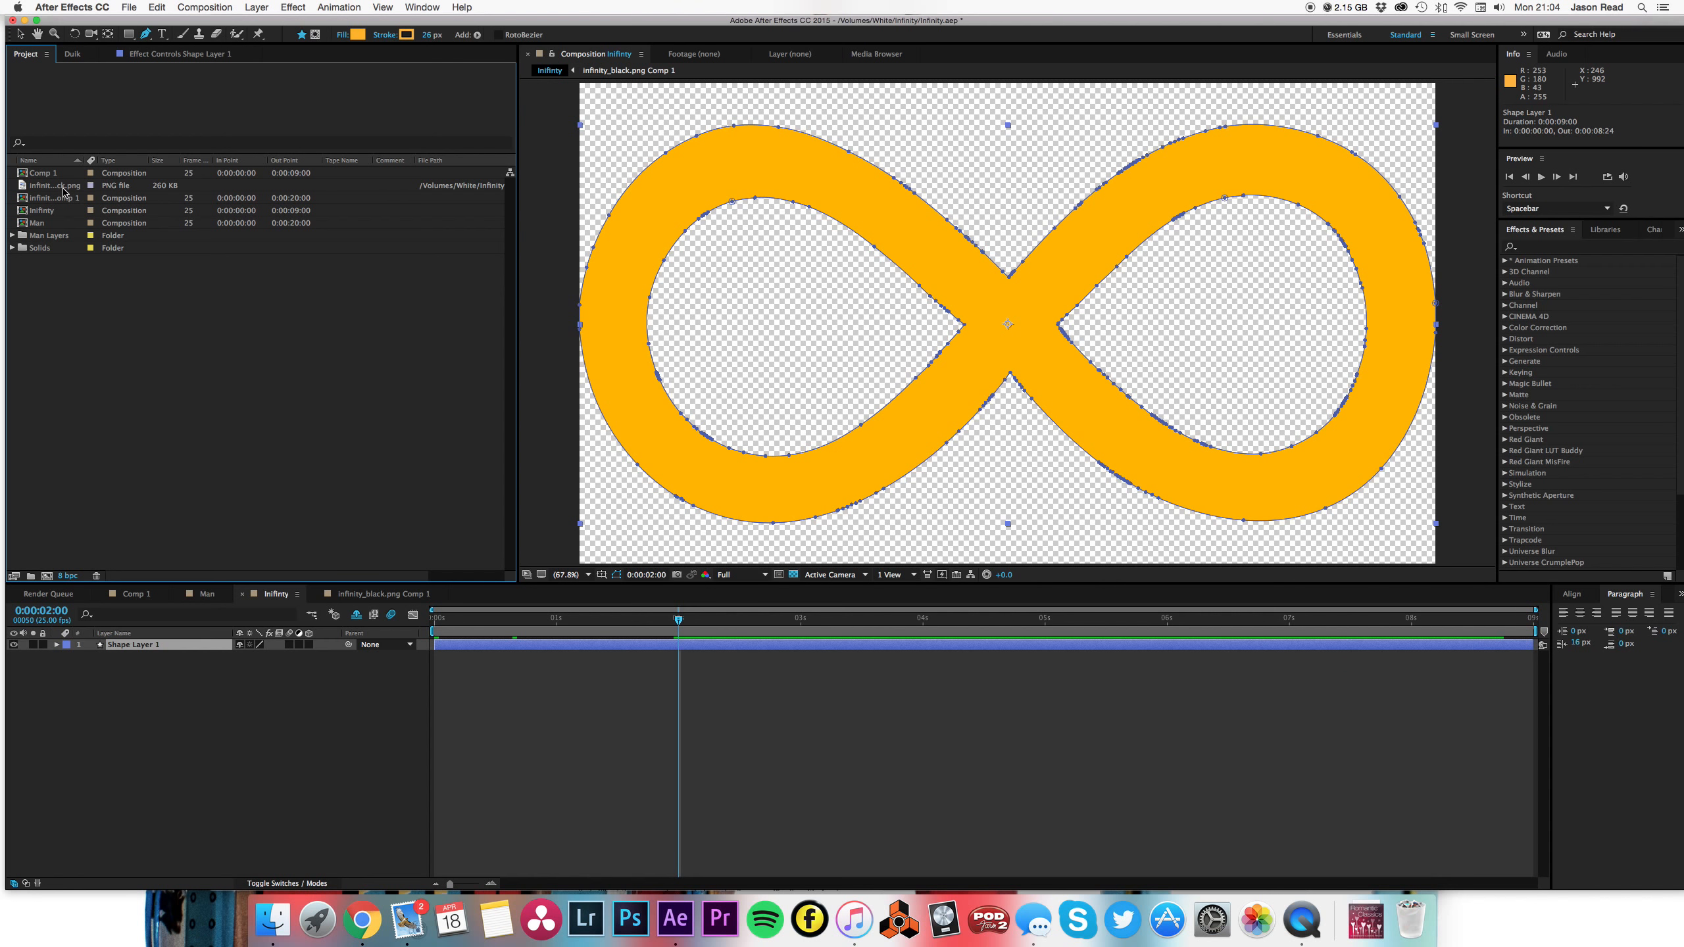
click(22, 226)
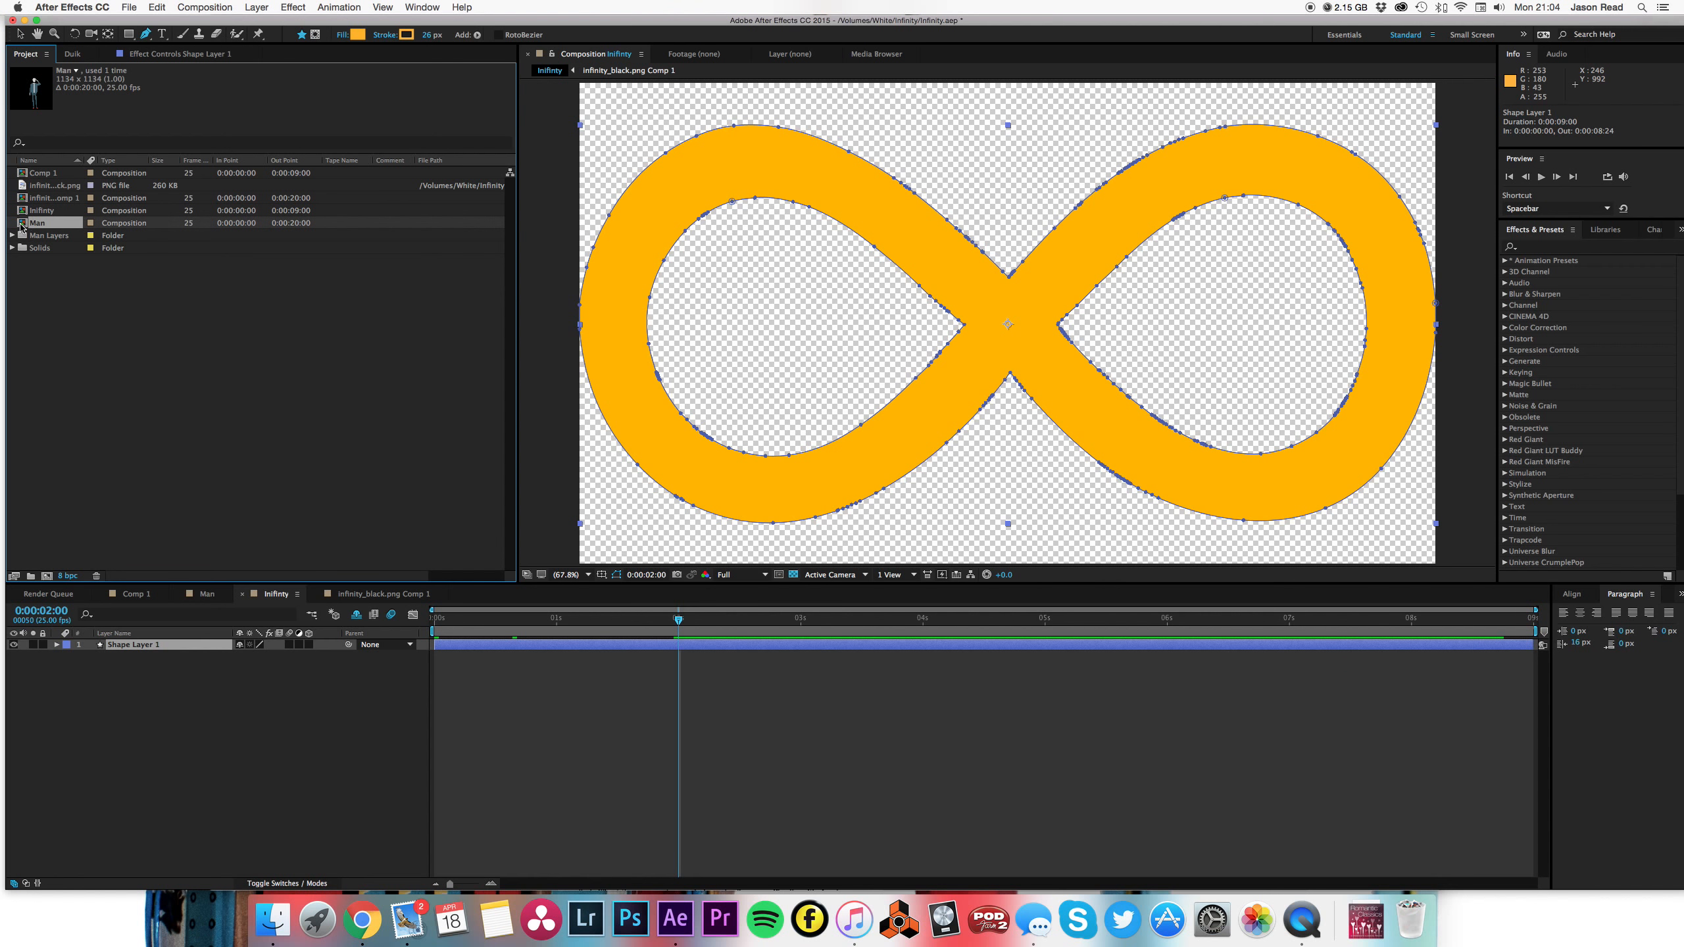
drag(22, 226, 375, 646)
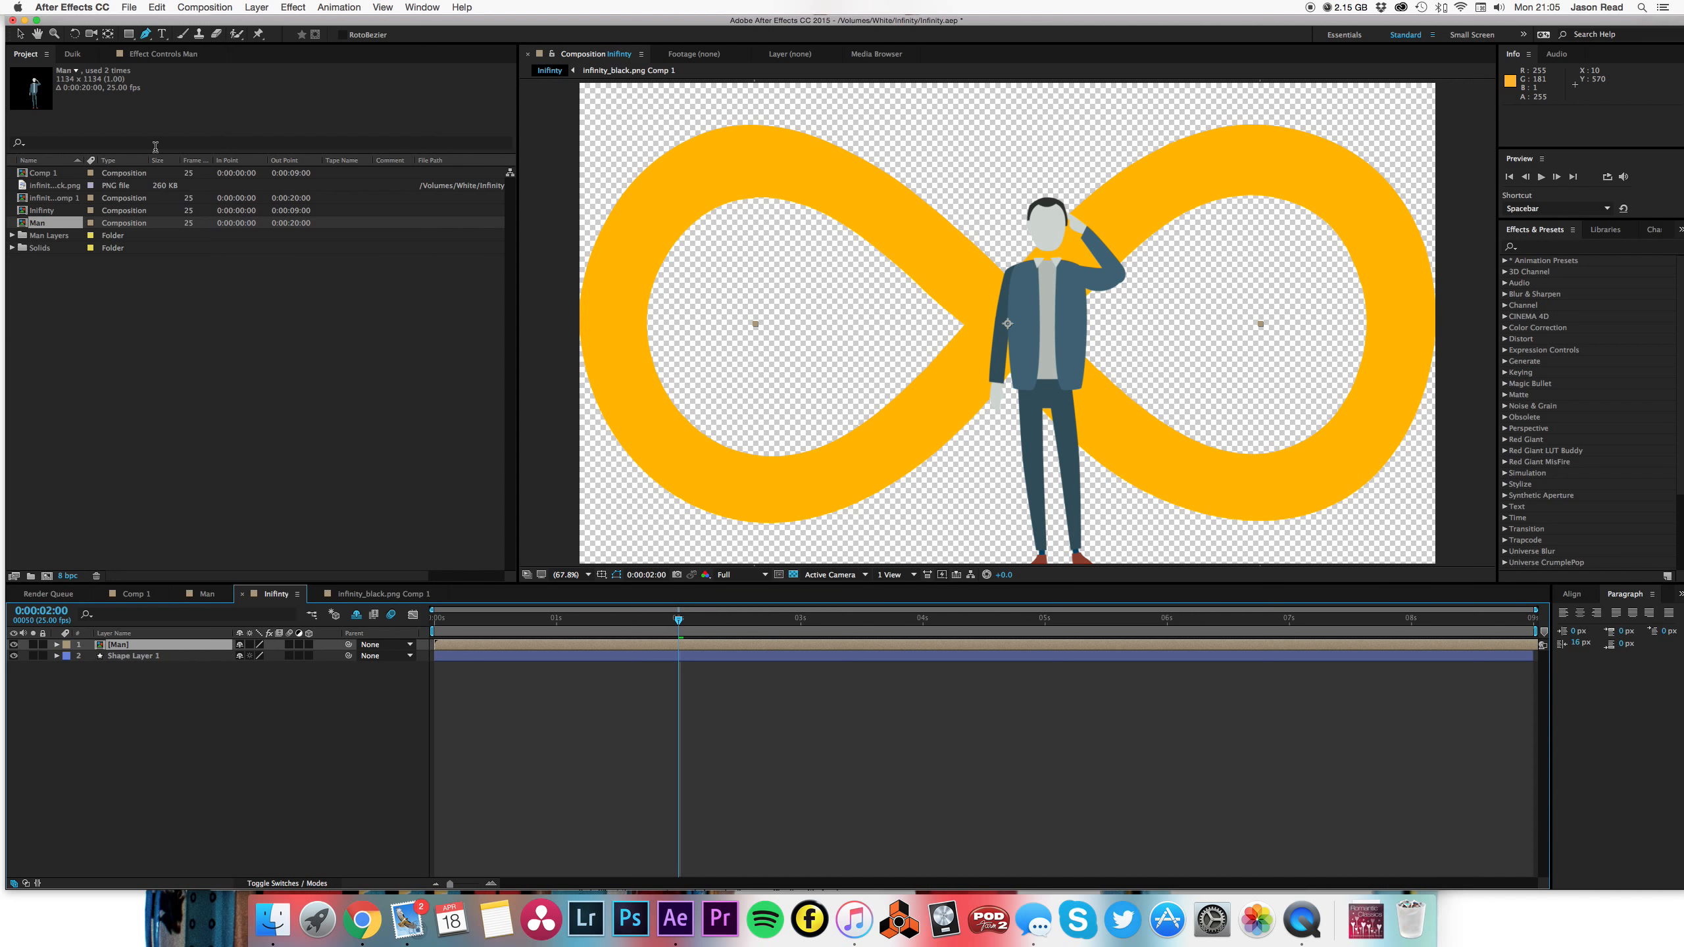
- Move the Man layer's anchor point to between his feet with the Pan Behind tool
click(108, 34)
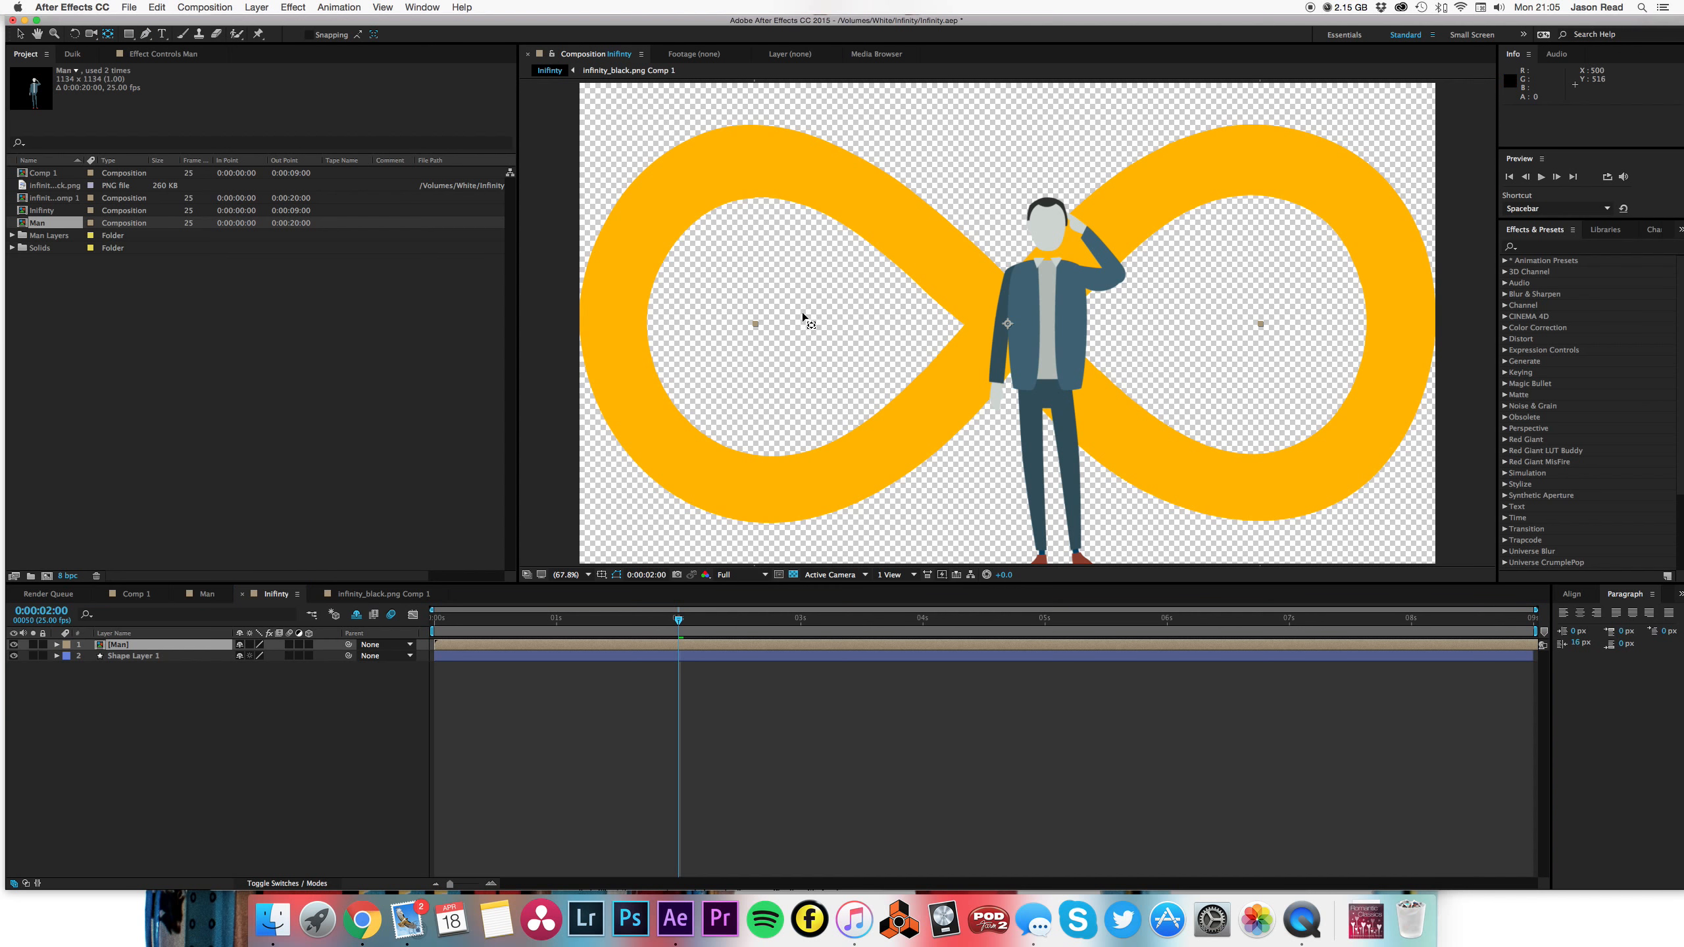
drag(1007, 324, 1060, 565)
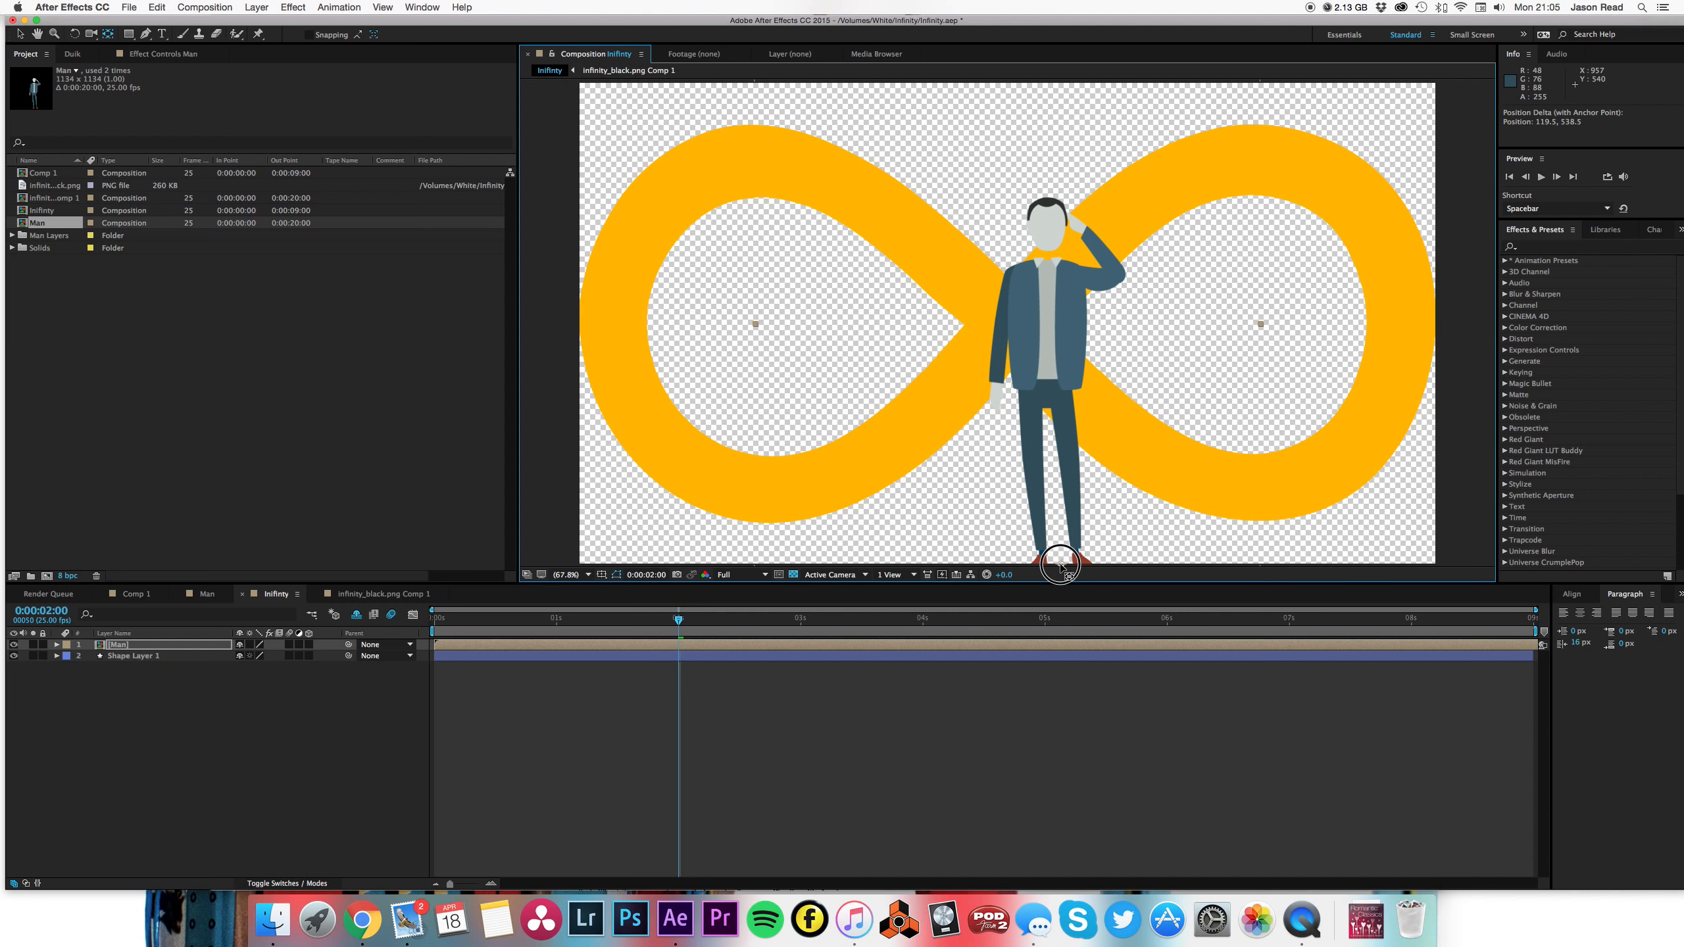
drag(1061, 564, 1061, 564)
- Reveal the hidden infinity_black.png Comp 1 layer, expand its masks and copy Mask 1's Mask Path
click(355, 615)
click(147, 672)
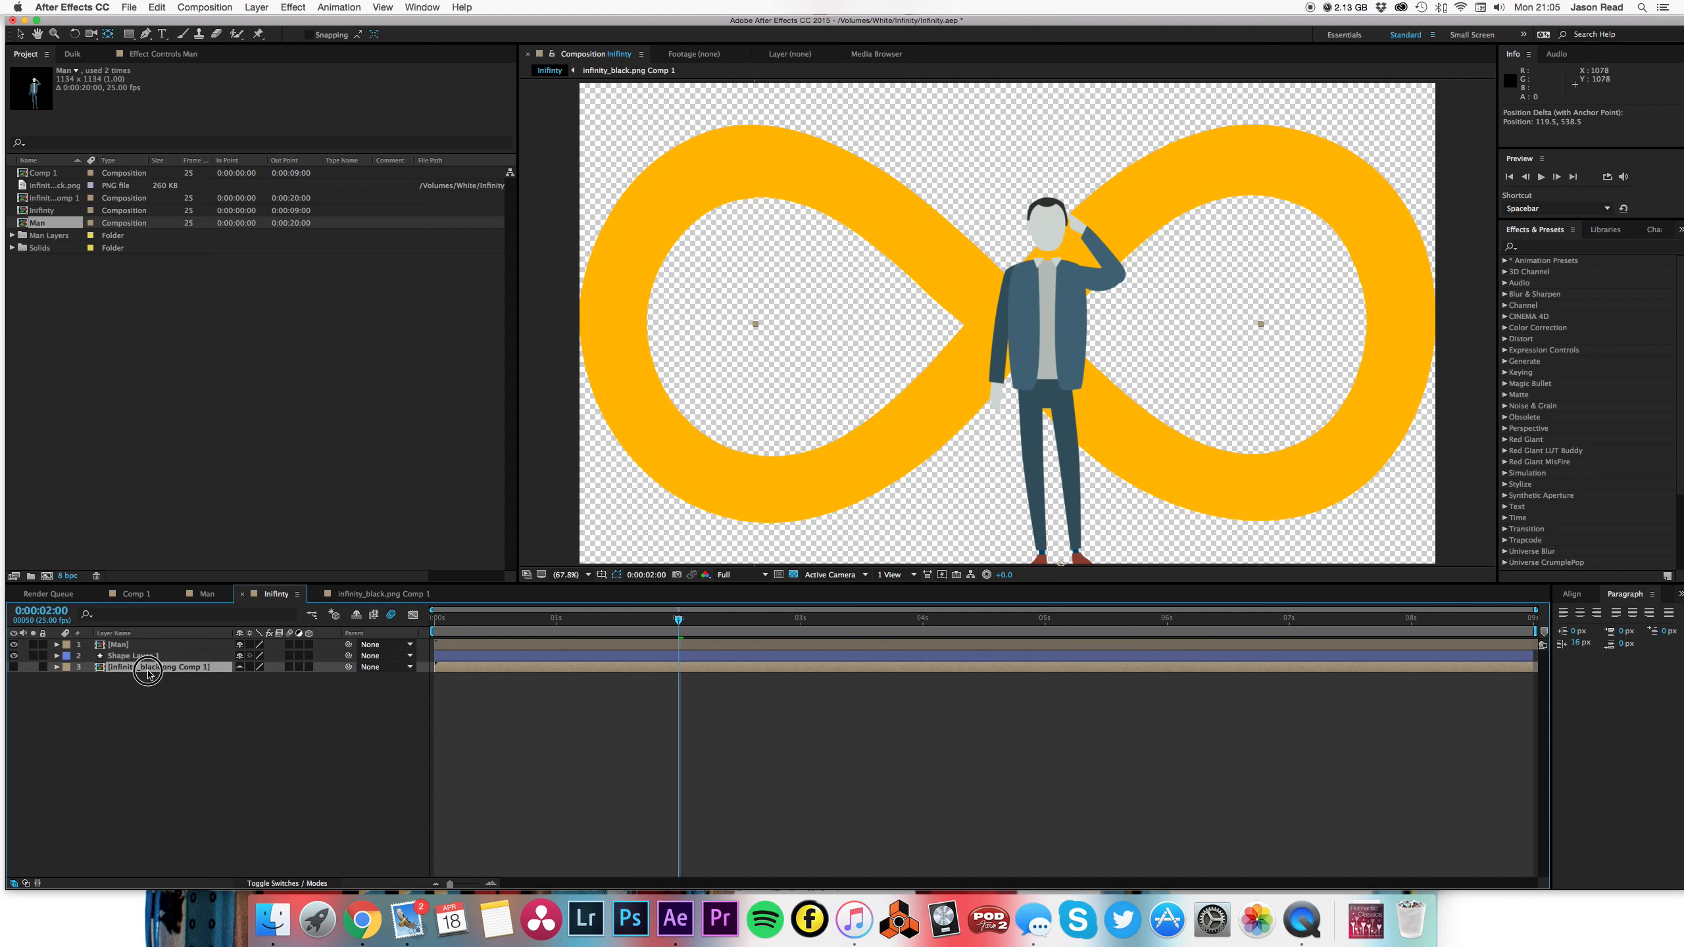
click(58, 667)
click(111, 690)
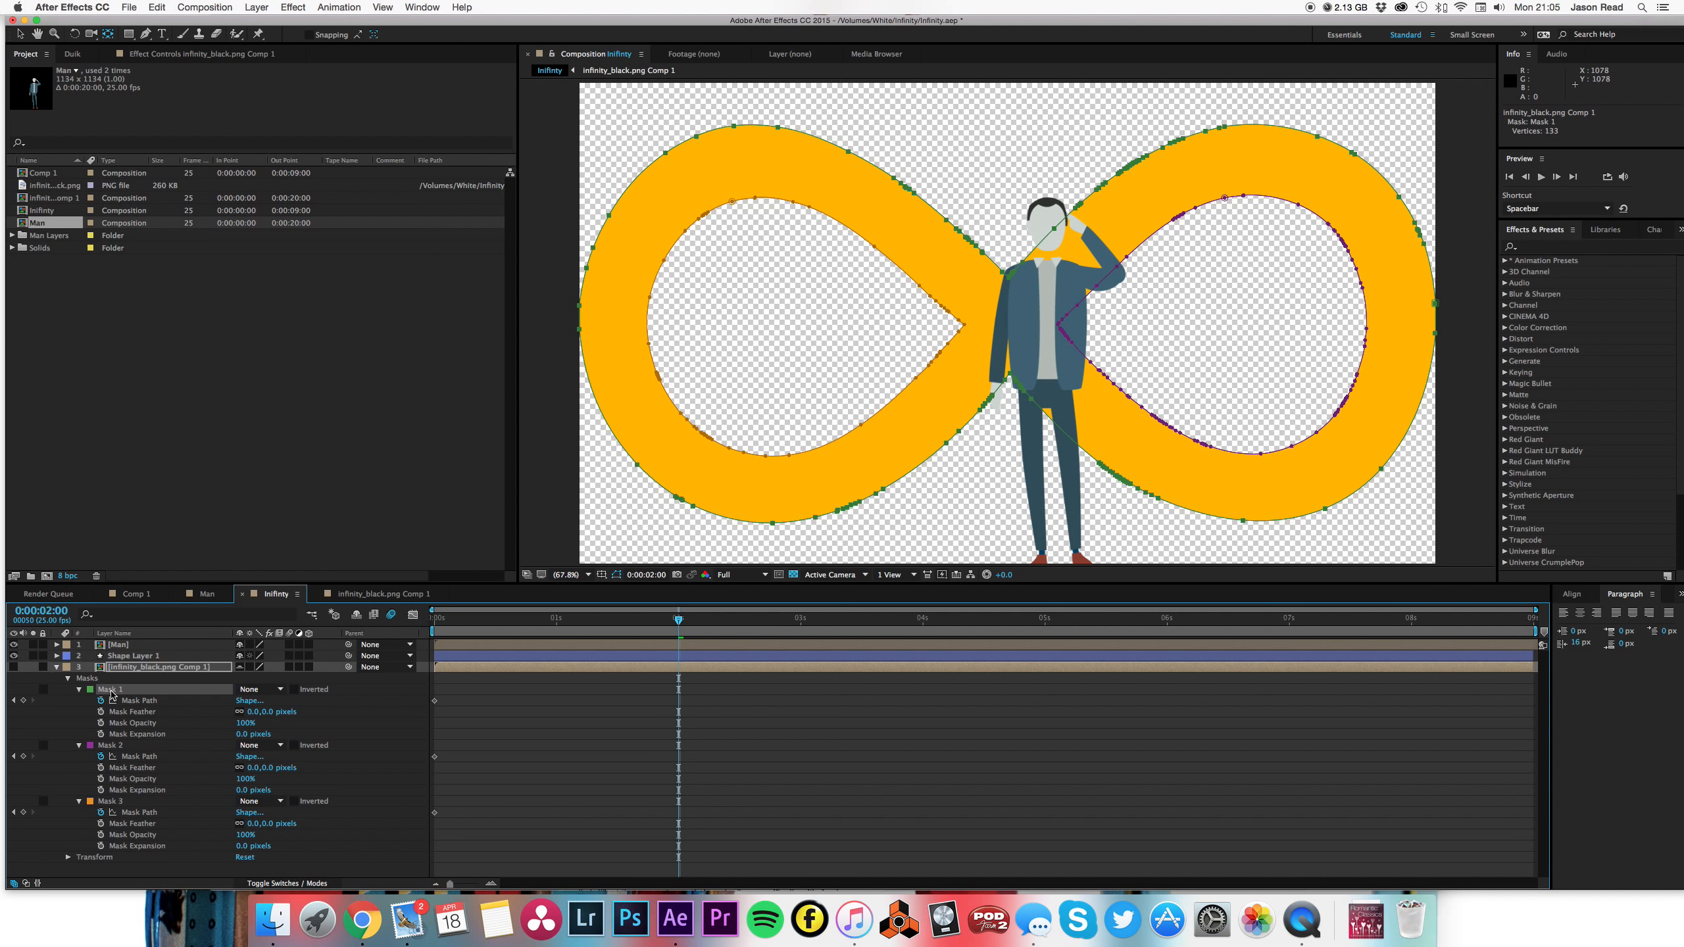
click(133, 705)
key(cmd+c)
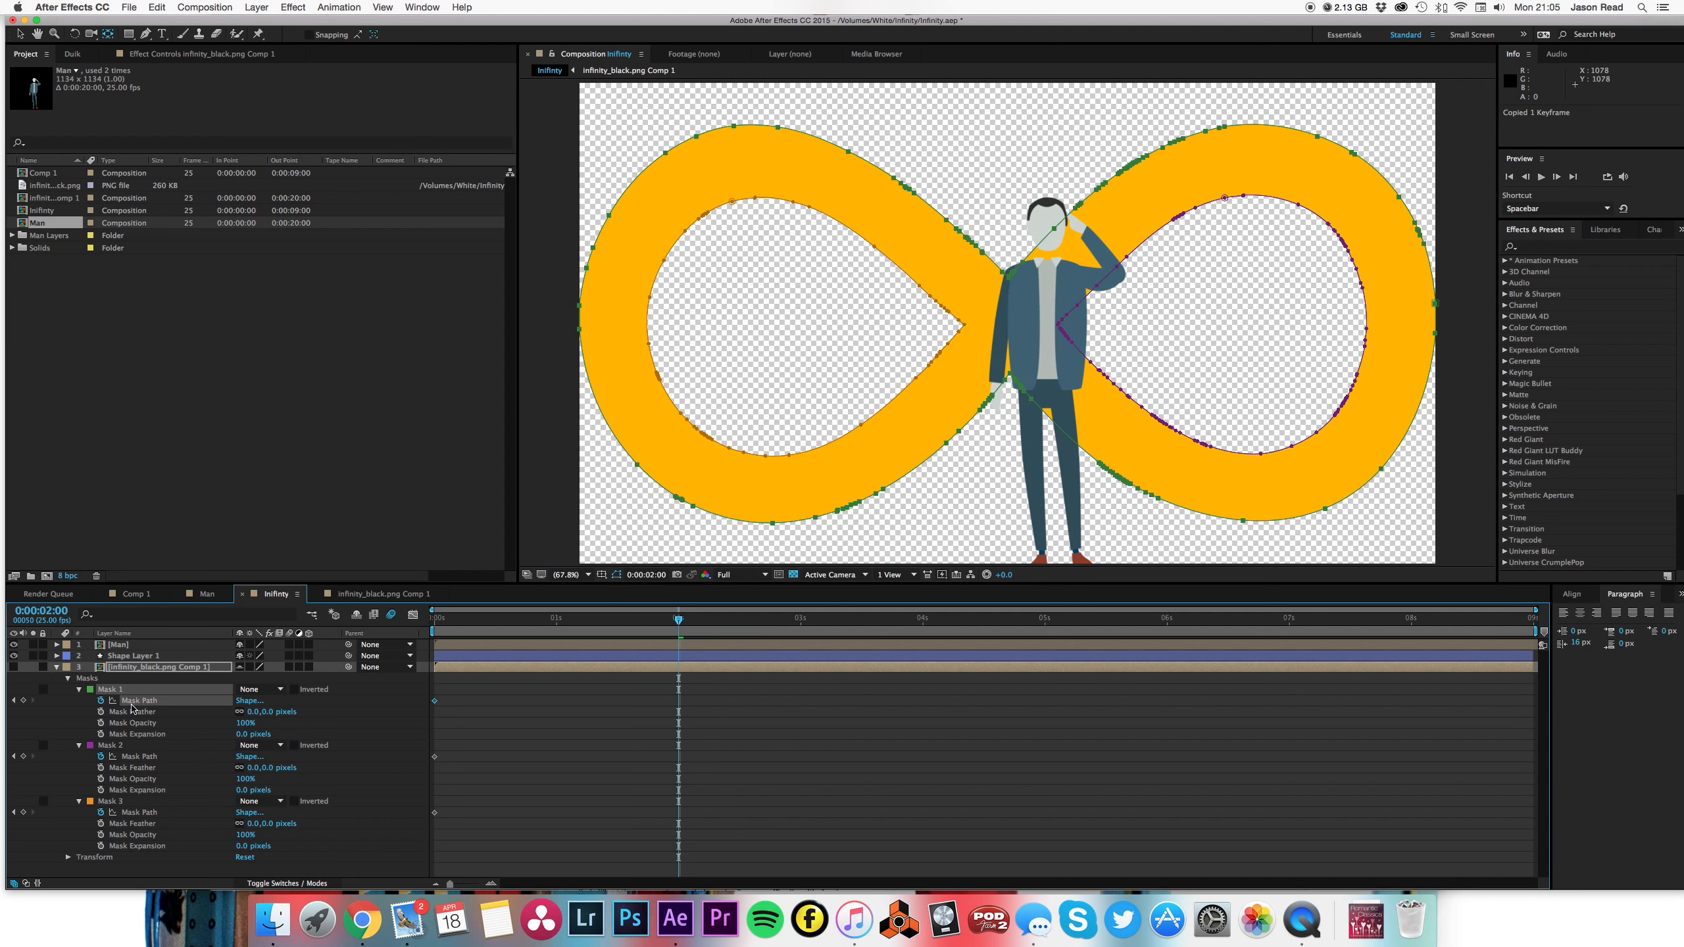
- Paste the copied mask path into the Man layer's Position property at 0:00:02:00
click(509, 648)
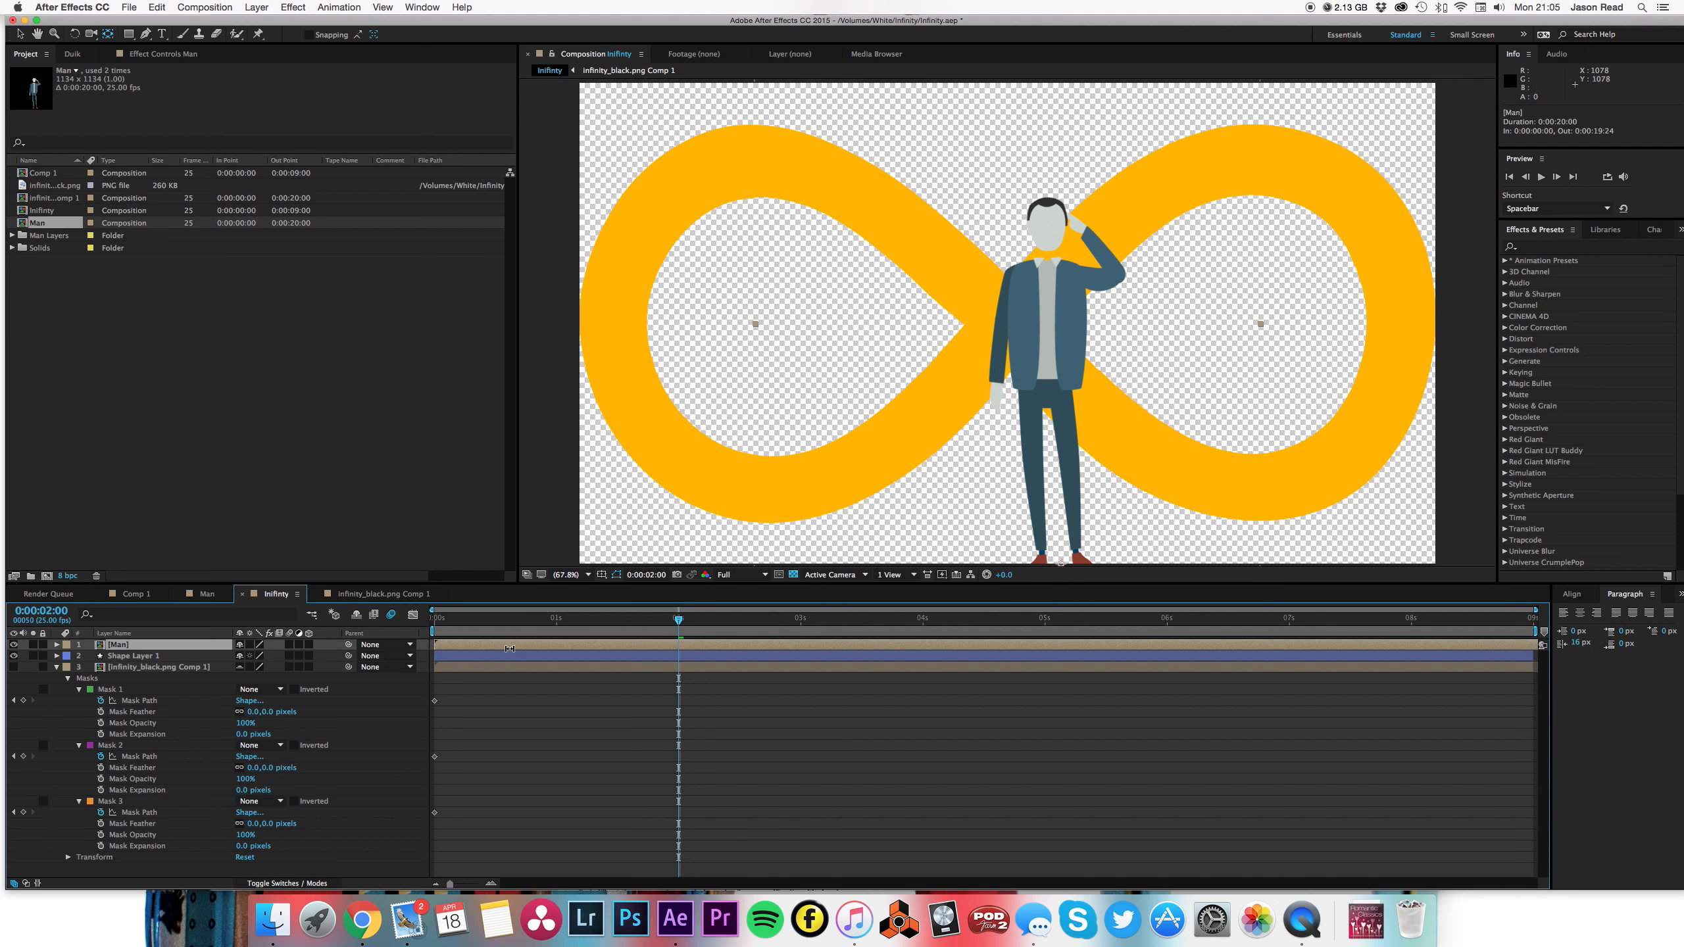
key(p)
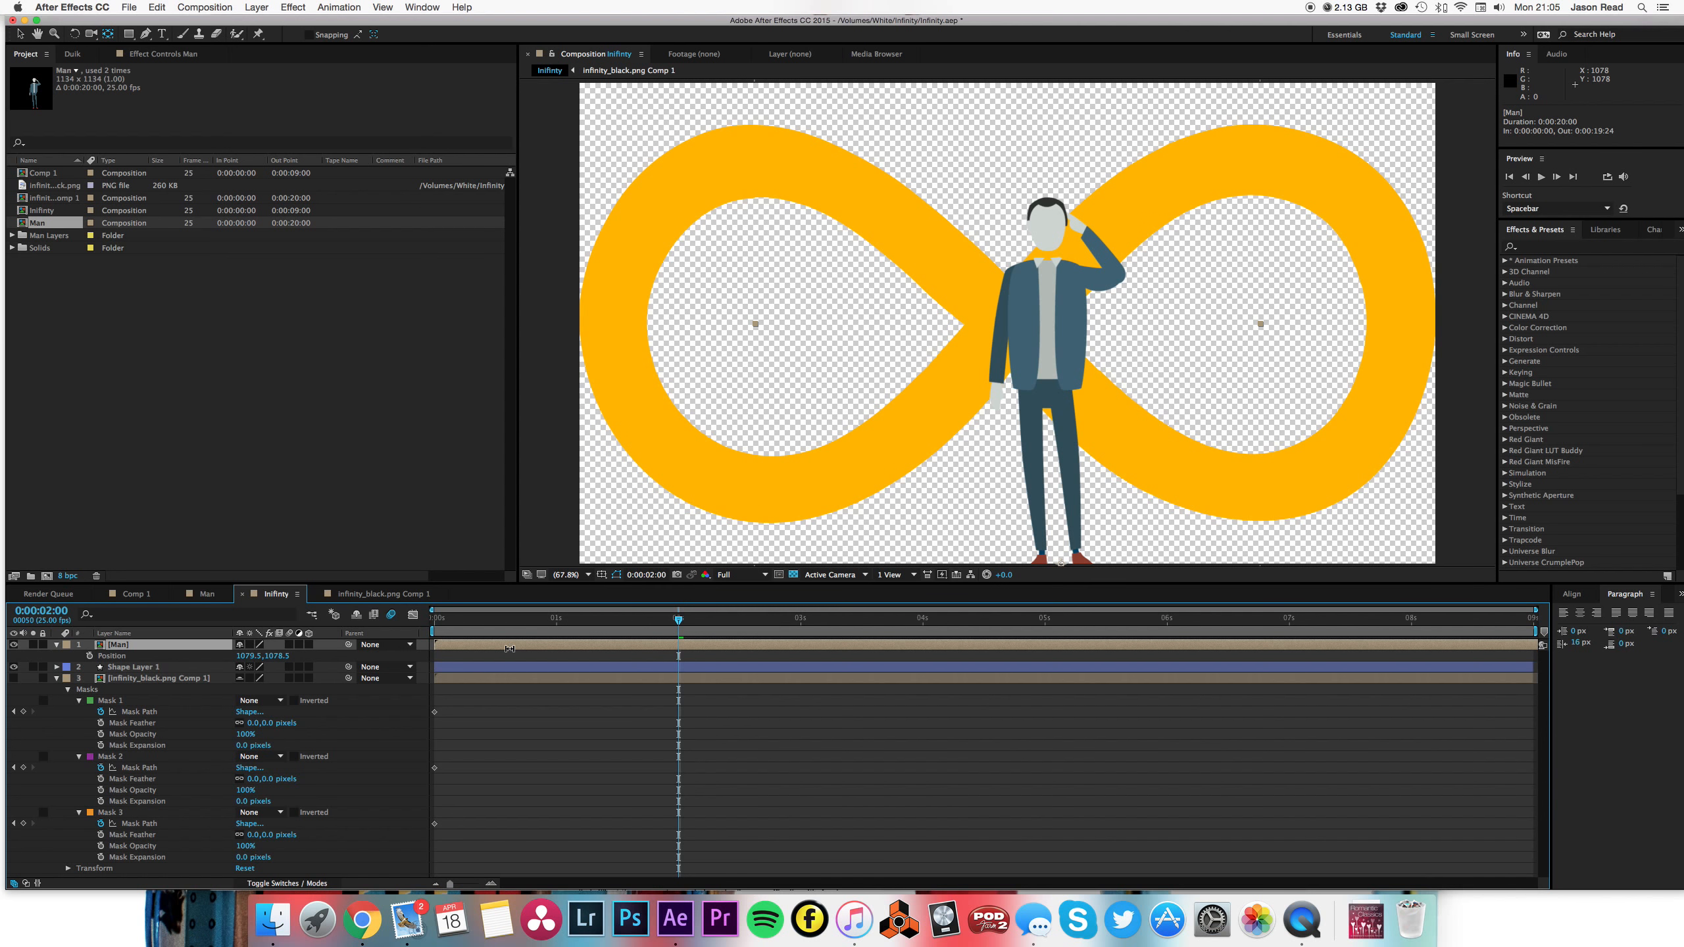
click(109, 657)
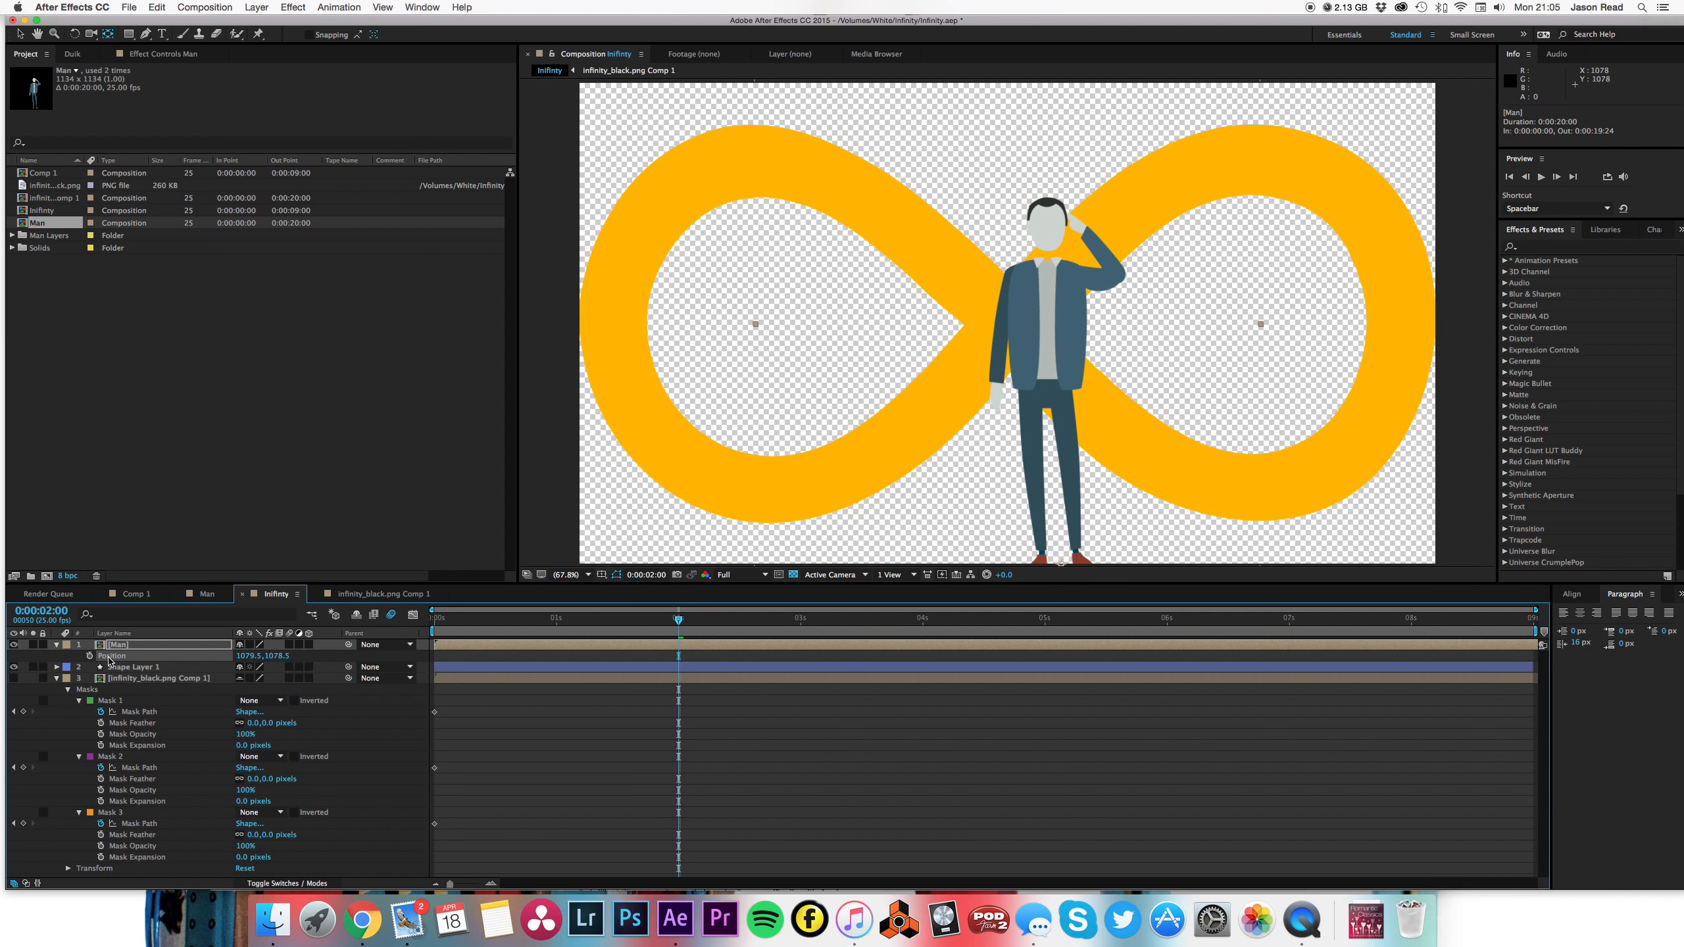
key(super+v)
- Preview the man's movement along the infinity path and return the current time to 0:00:02:00
key(space)
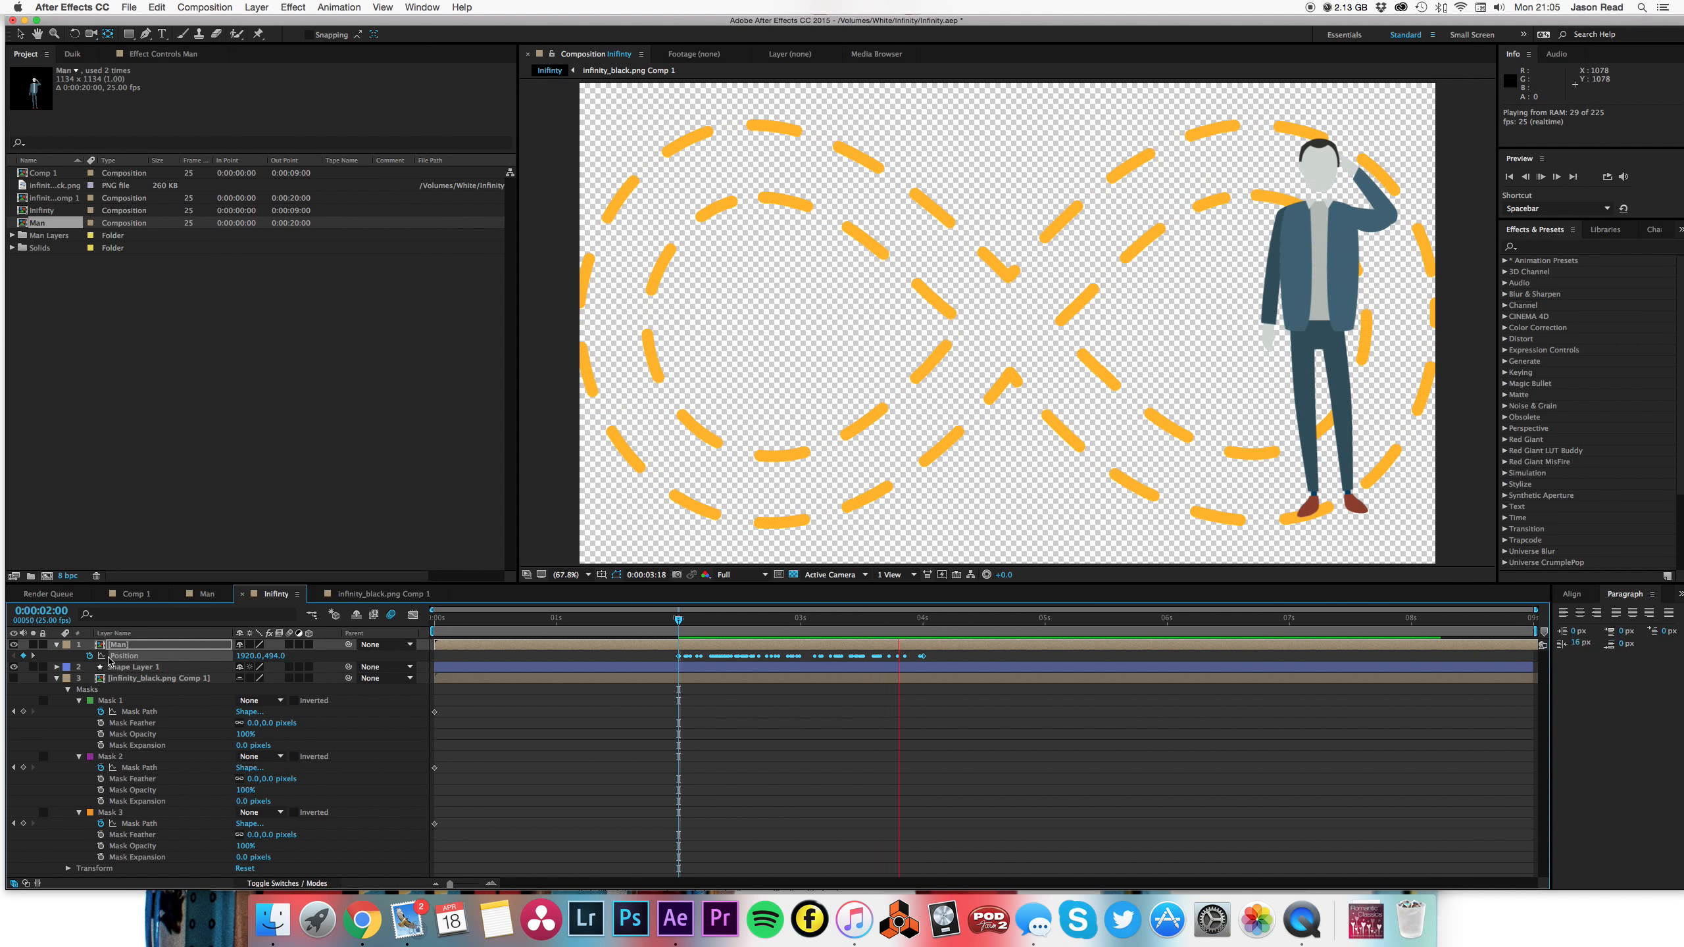
key(space)
mouse_move(707, 637)
mouse_down()
mouse_move(689, 638)
mouse_move(927, 641)
mouse_move(683, 645)
mouse_up()
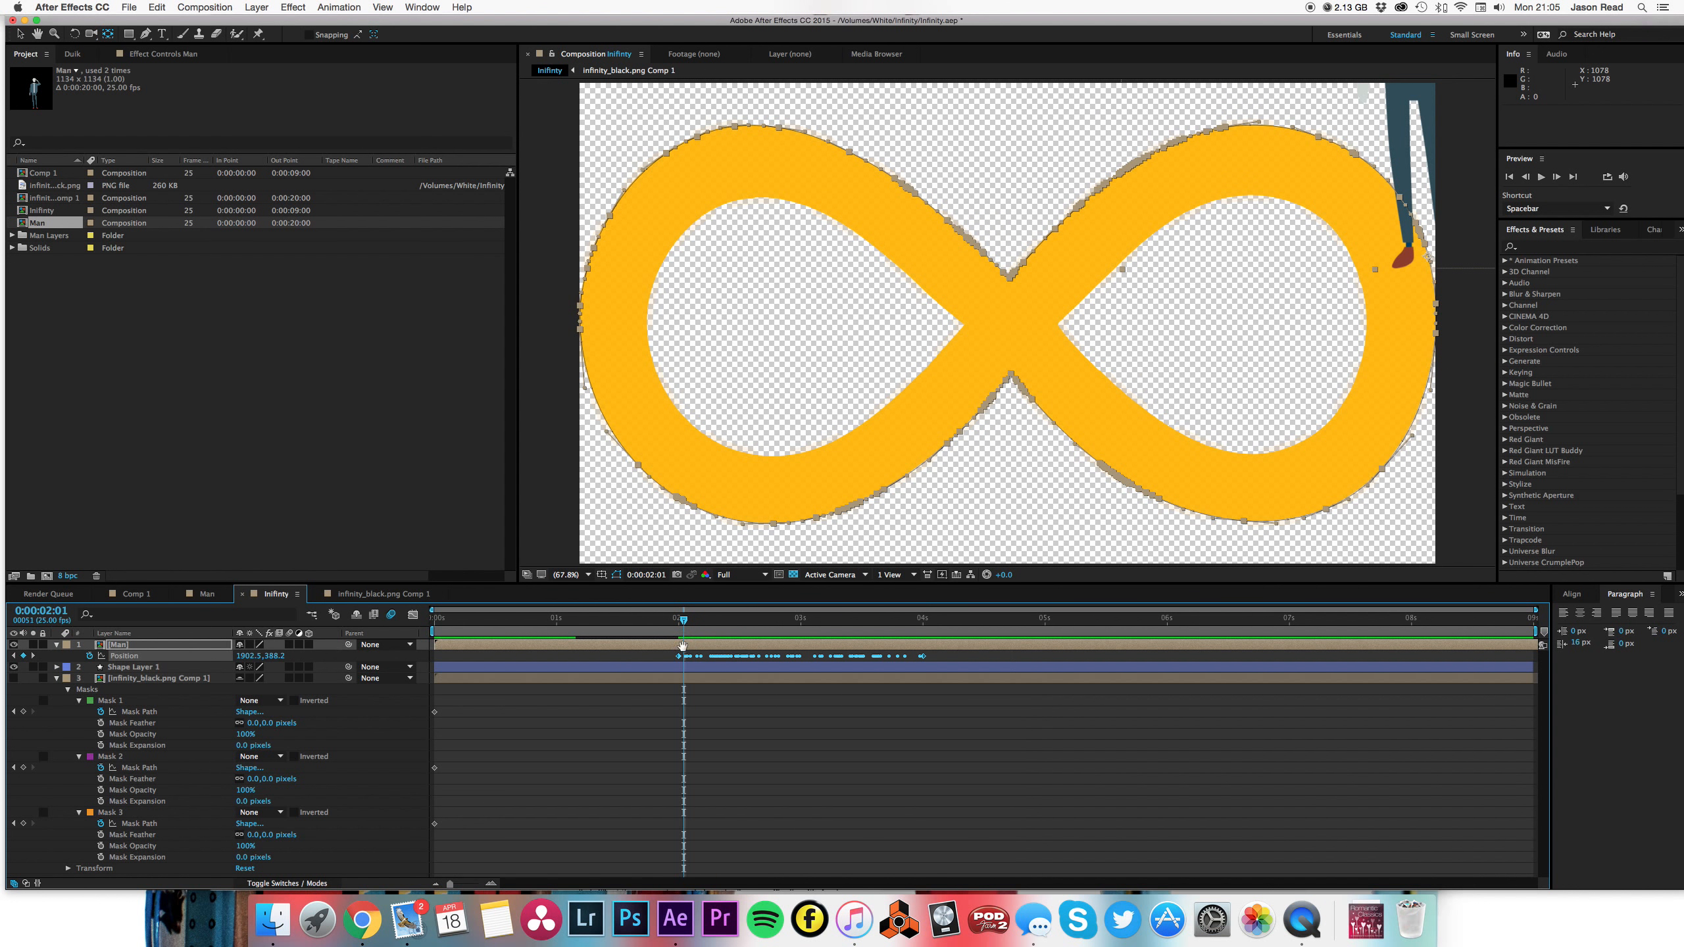
key(space)
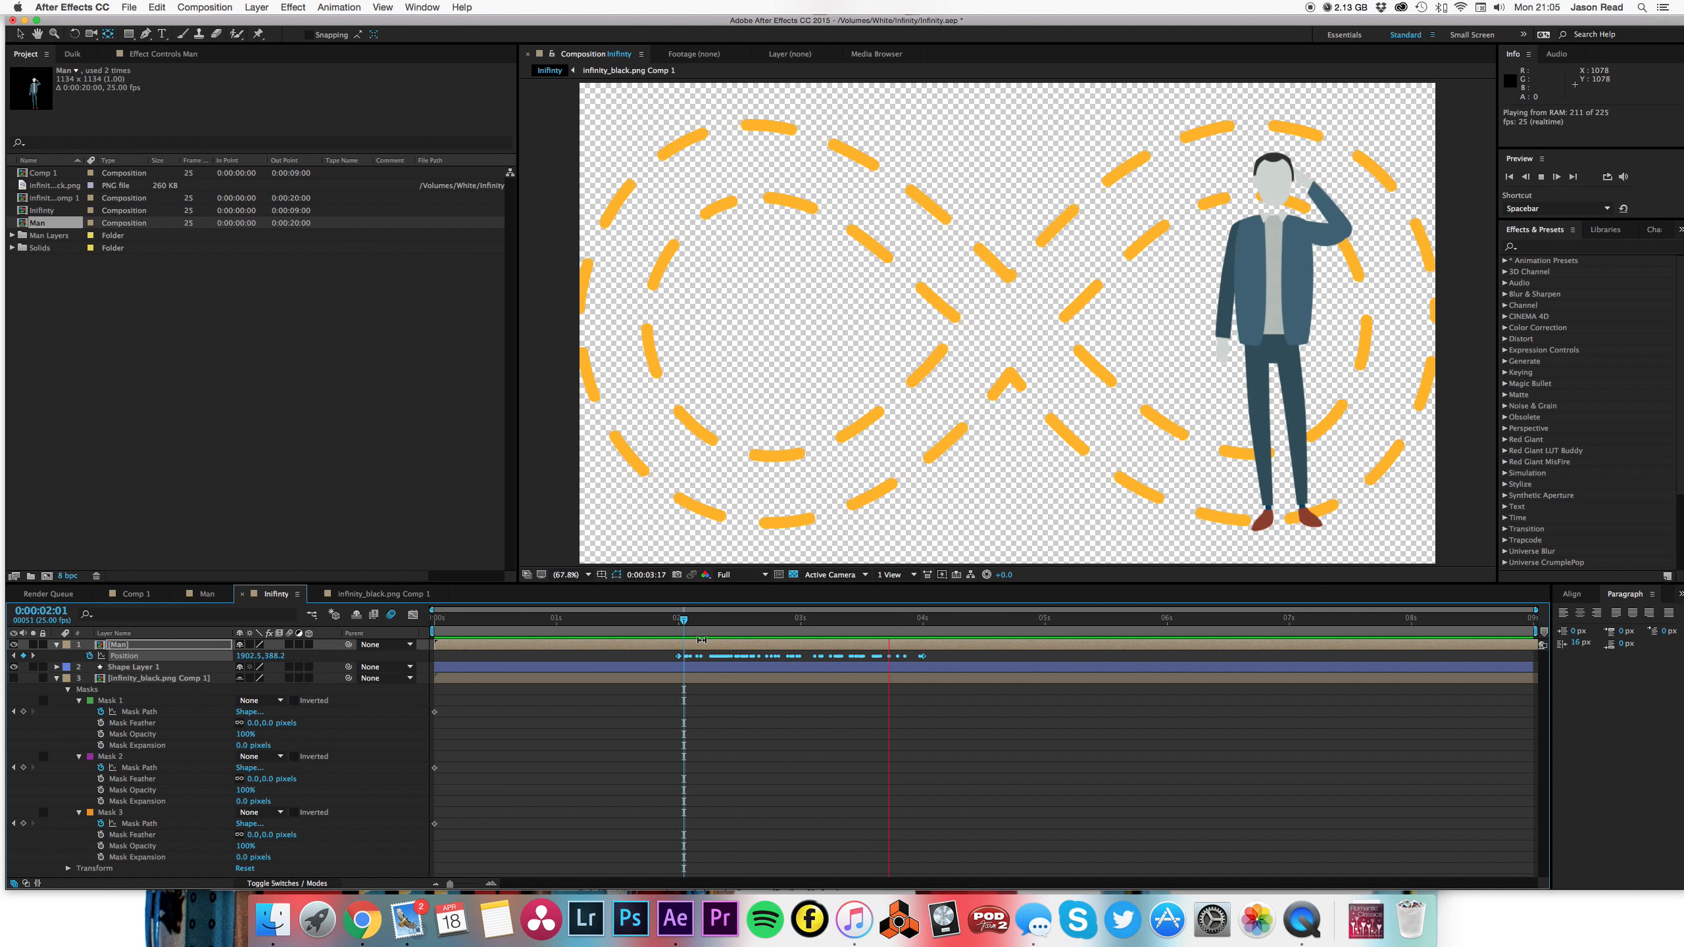
key(space)
drag(886, 629, 678, 639)
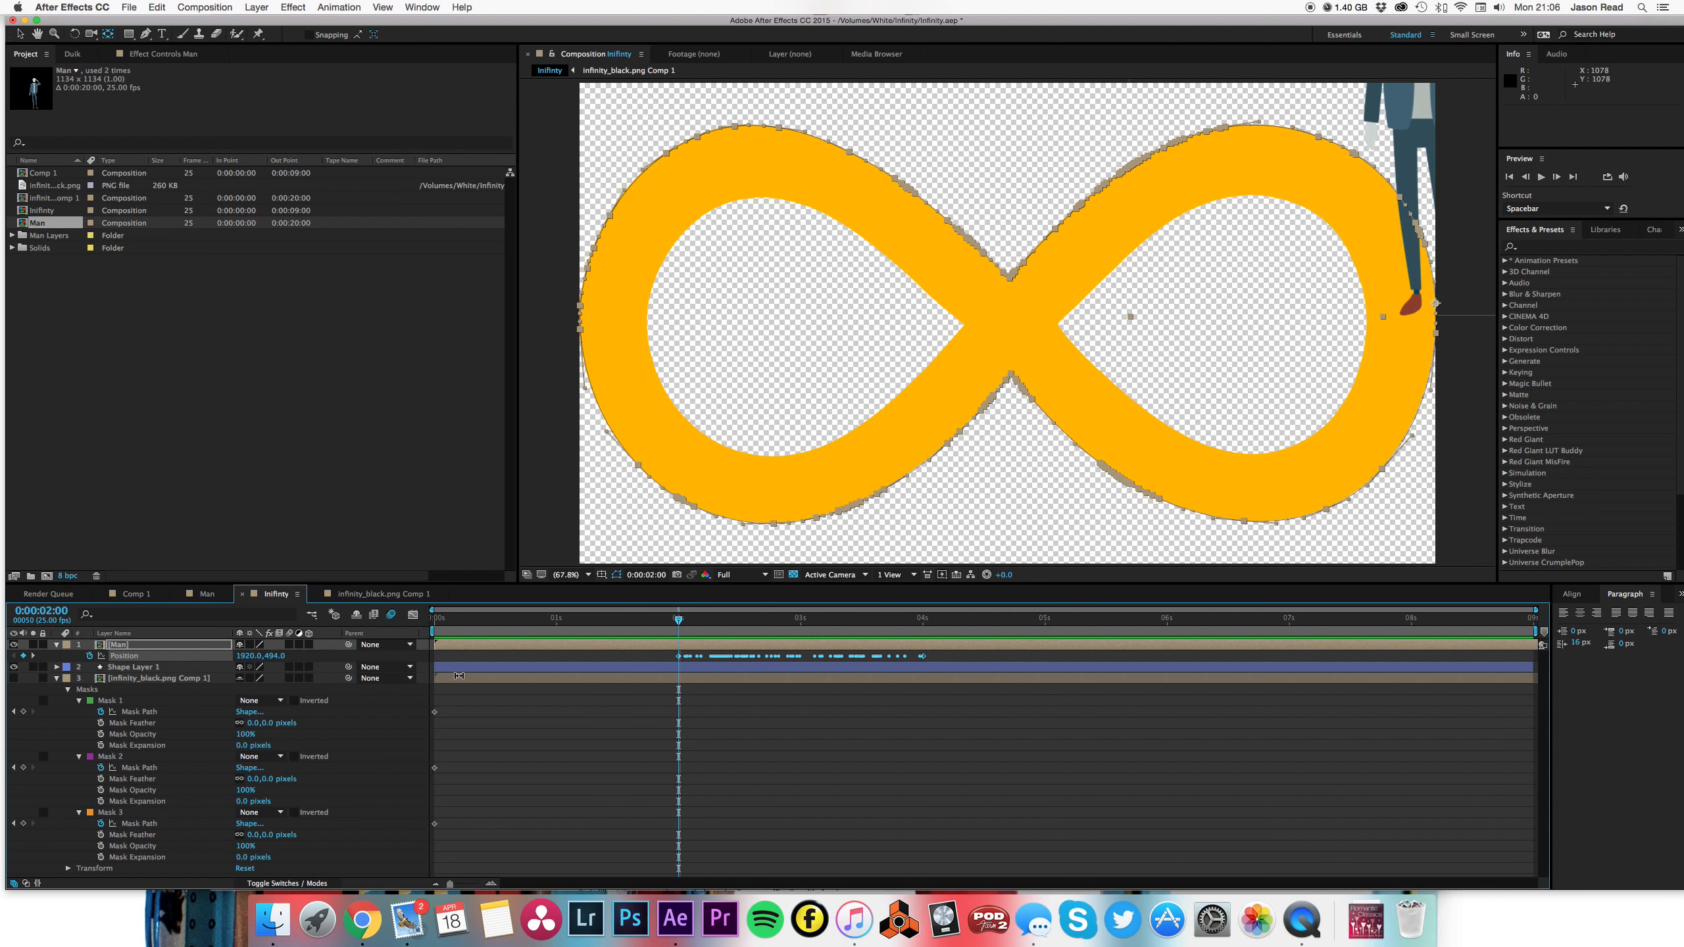
- Animate the Man layer's Scale from 0% at 0:00:02:00 to 100% at 0:00:02:03 and preview the pop-in
key(s)
drag(686, 629, 693, 629)
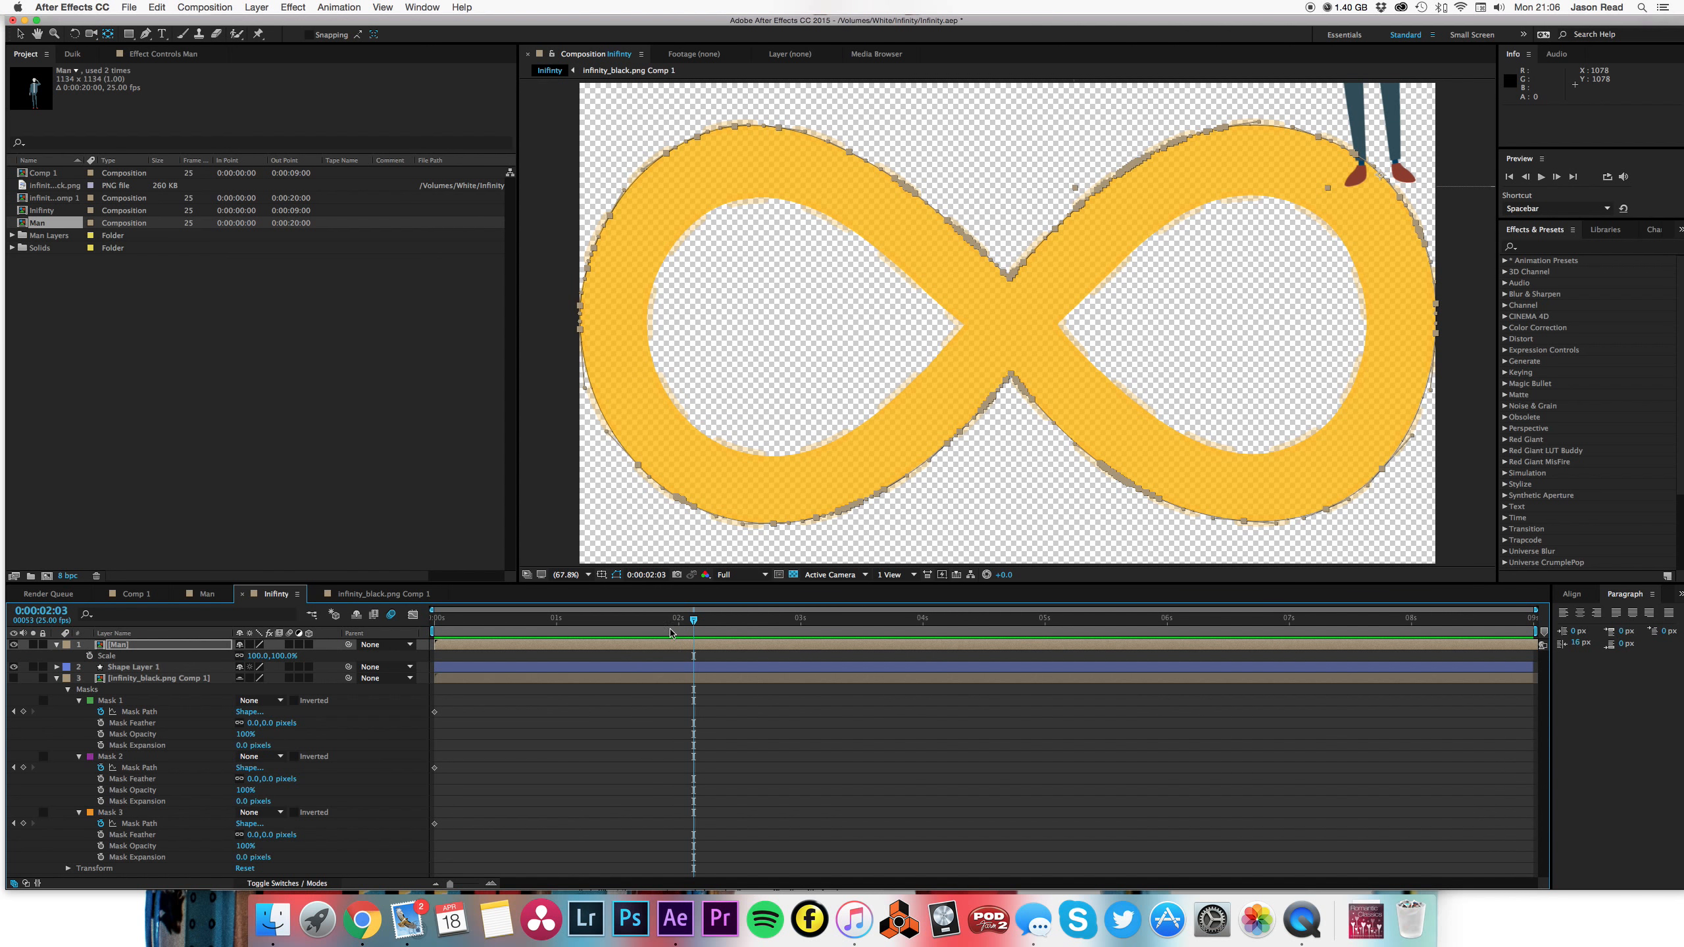
click(259, 656)
click(90, 655)
drag(694, 621, 679, 625)
drag(268, 656, 263, 663)
click(260, 656)
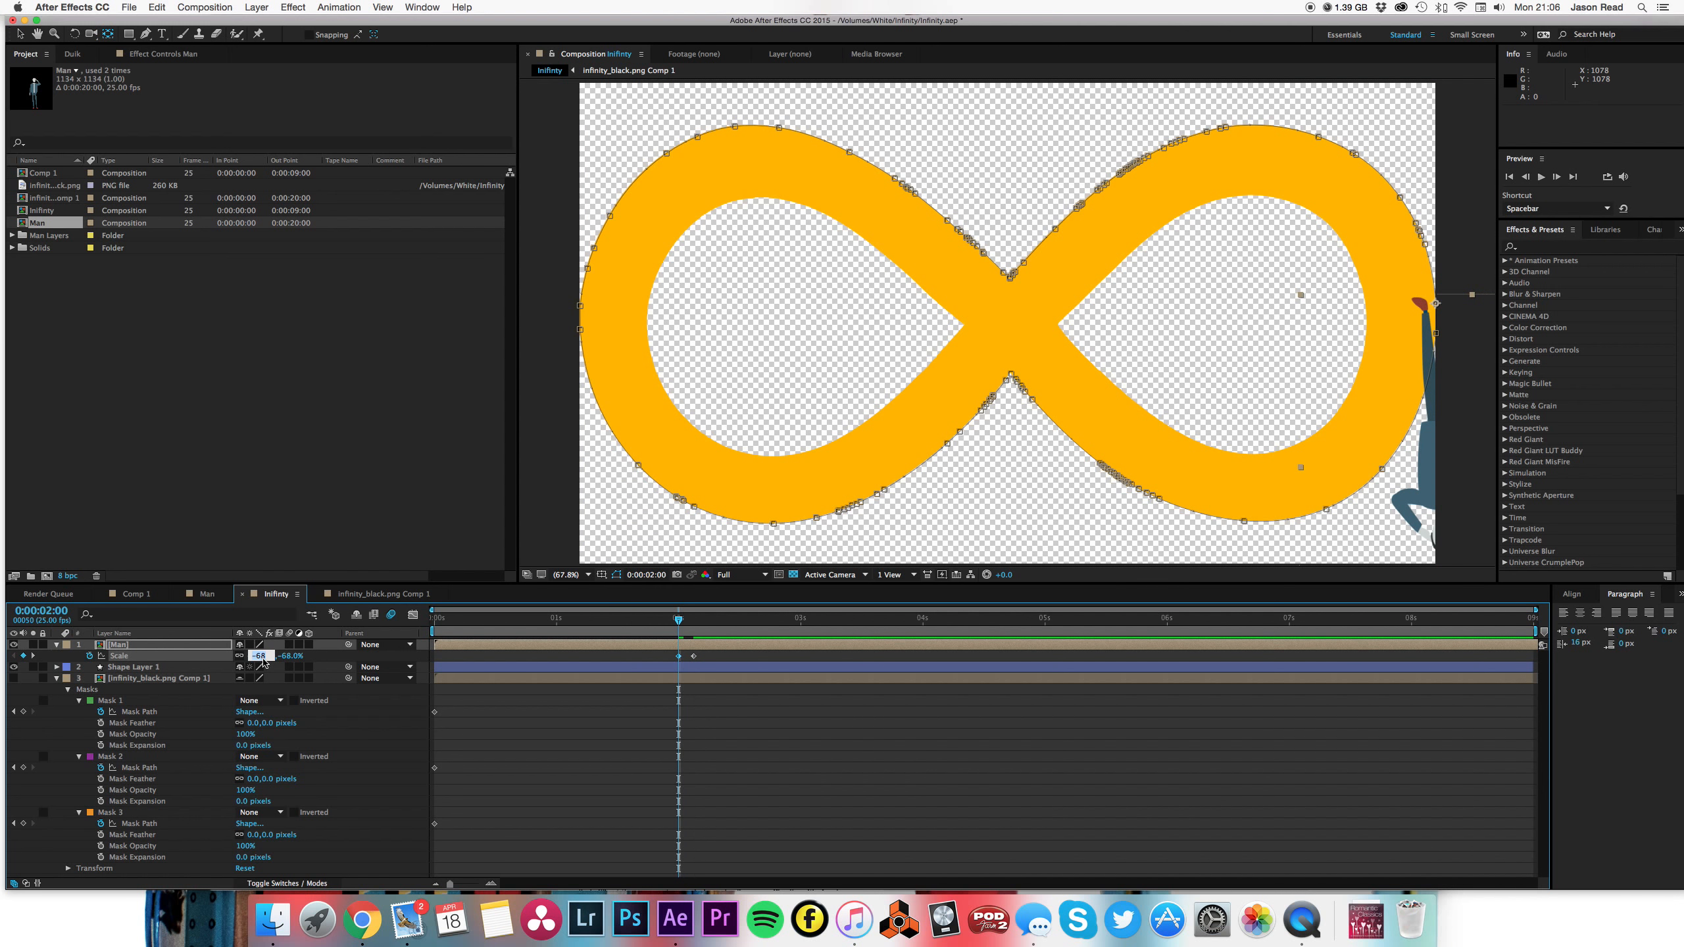
text(0)
key(Return)
key(space)
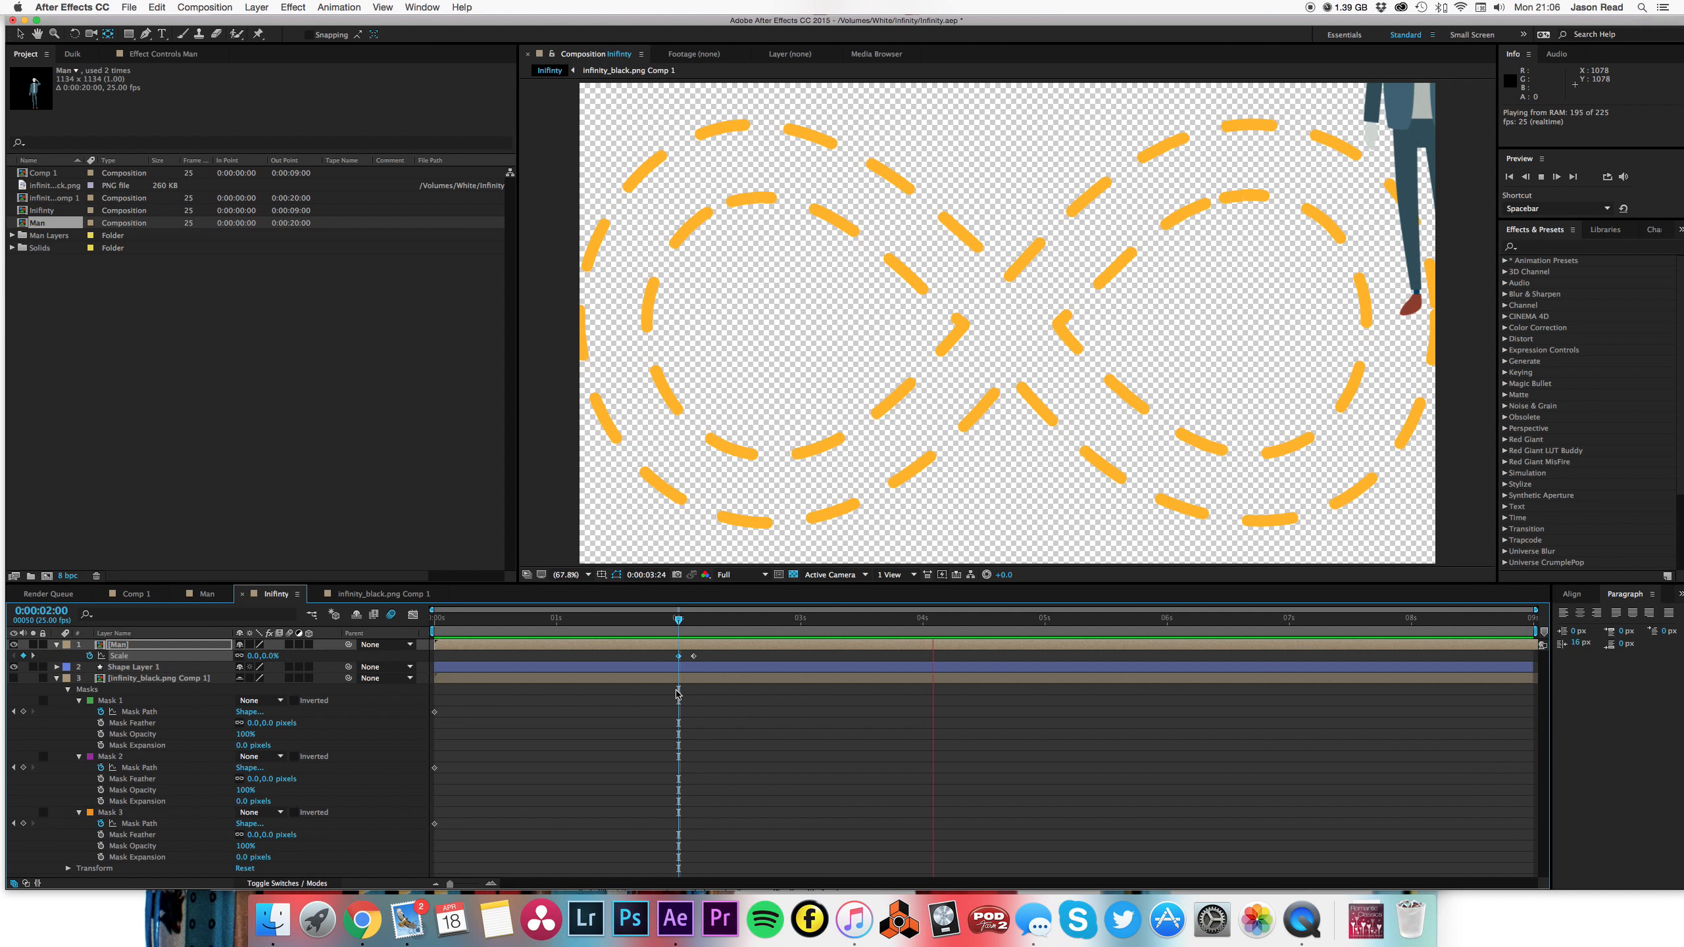
mouse_move(673, 630)
mouse_down()
mouse_move(723, 635)
mouse_move(681, 642)
mouse_up()
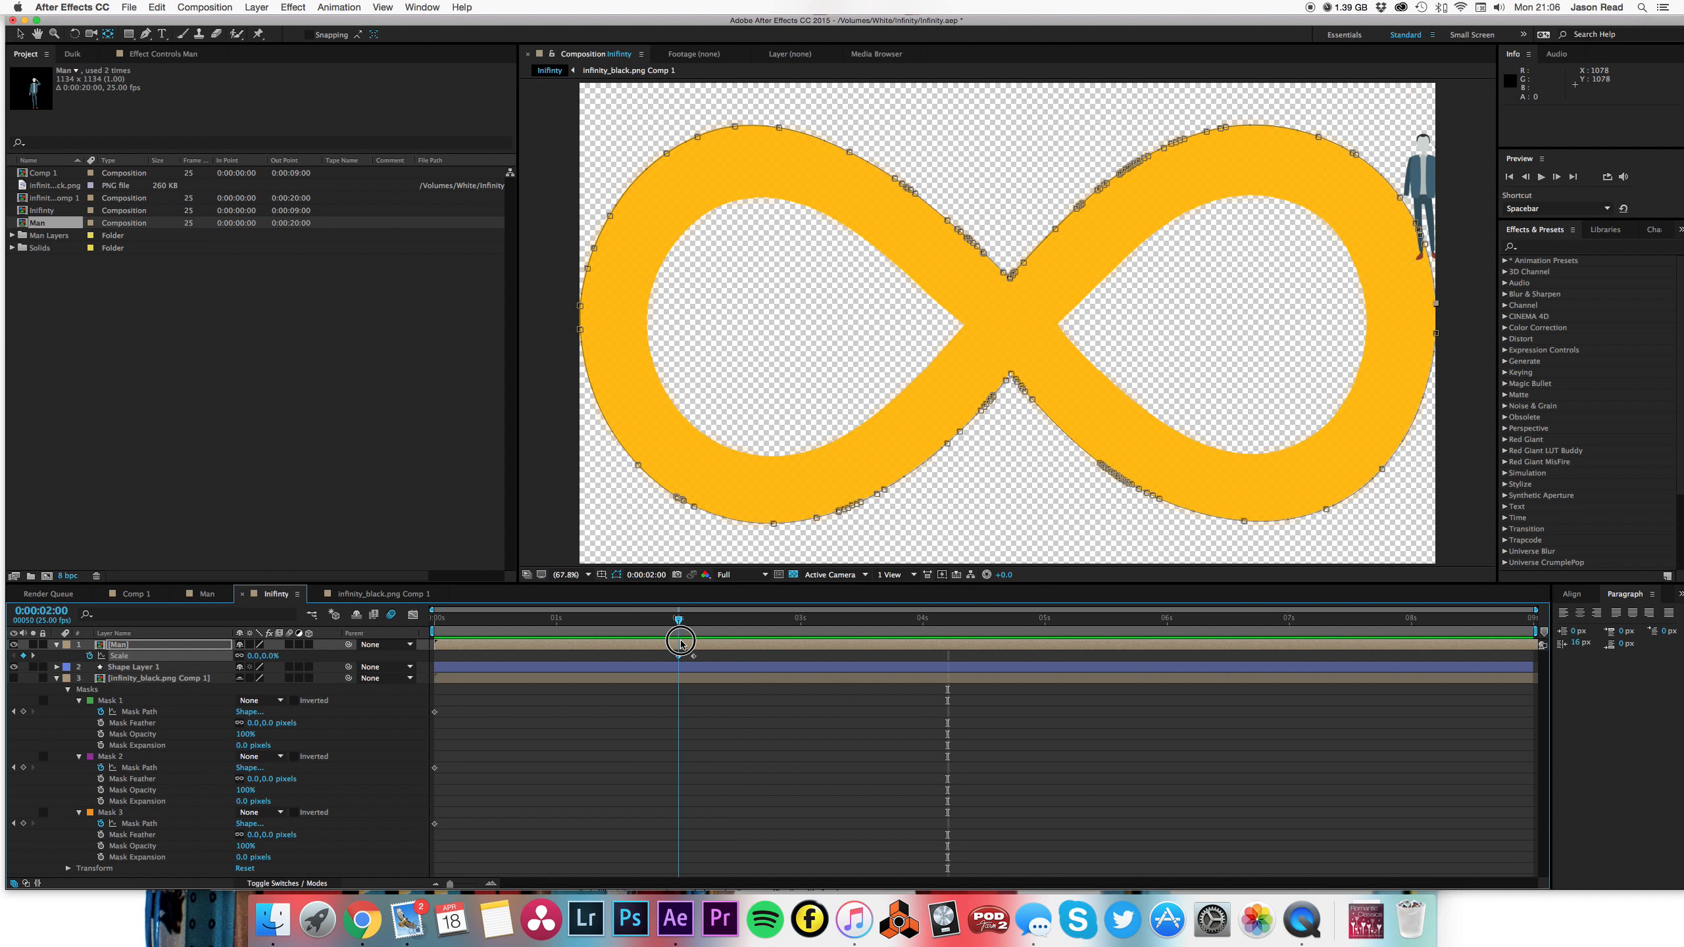
- Collapse the Man and infinity_black.png Comp 1 layers and move the current time to 0:00:02:03
click(57, 644)
click(57, 667)
click(523, 746)
click(678, 621)
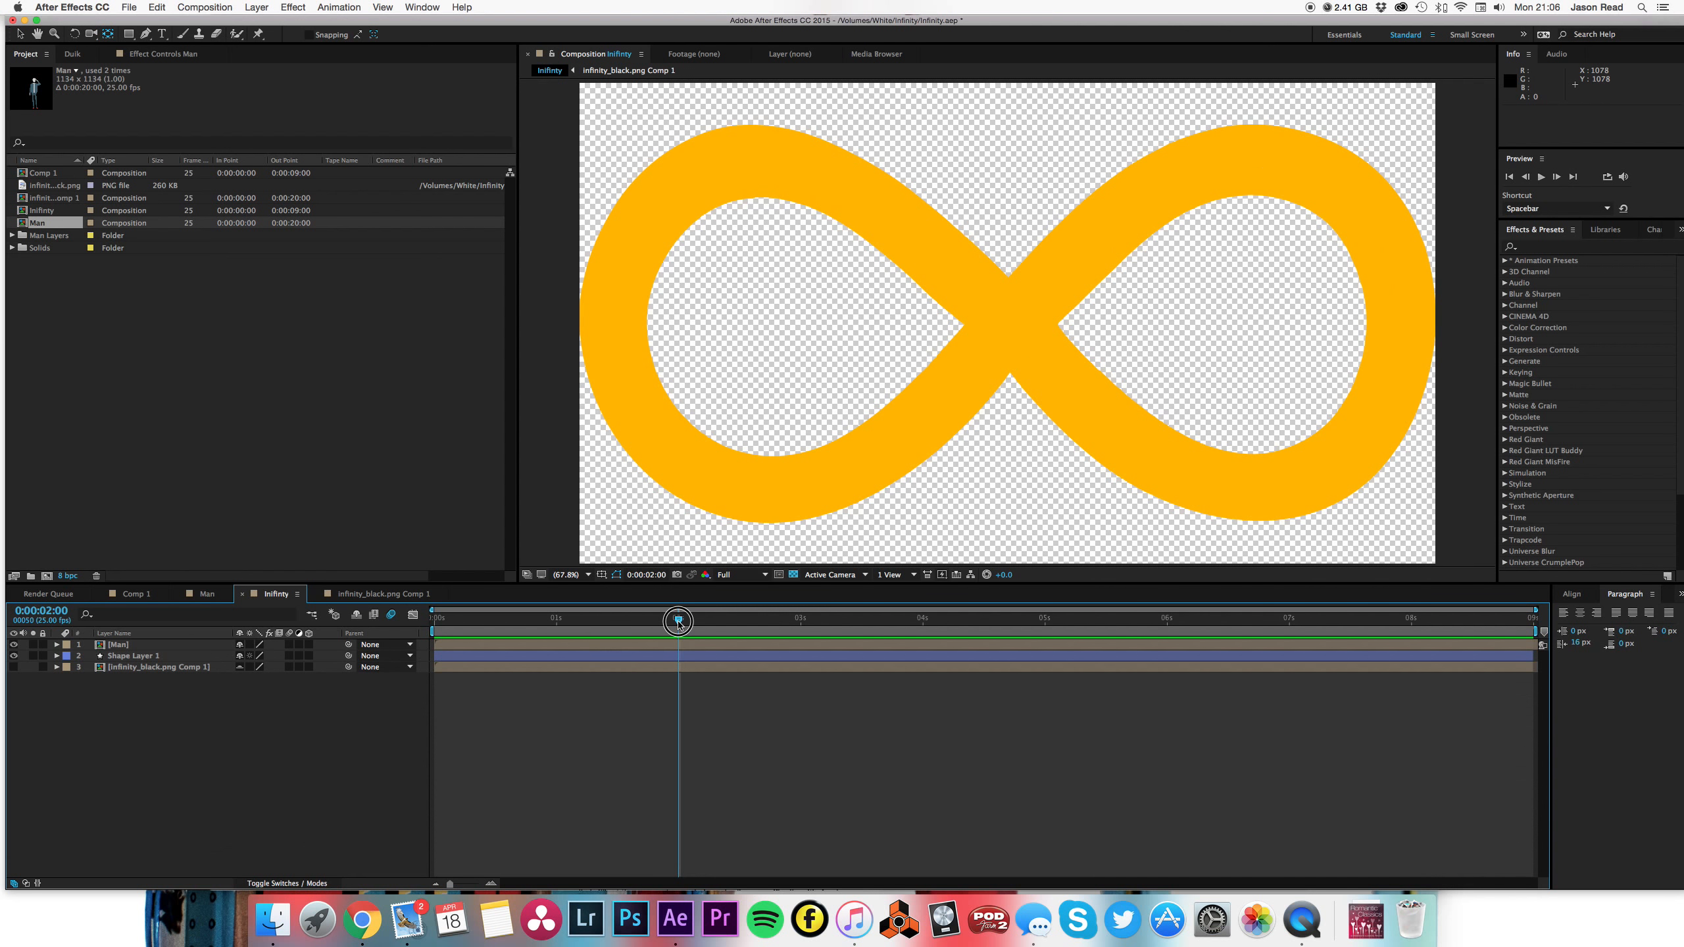
mouse_move(678, 621)
mouse_down()
mouse_move(742, 626)
mouse_move(647, 630)
mouse_move(720, 631)
mouse_move(693, 632)
mouse_up()
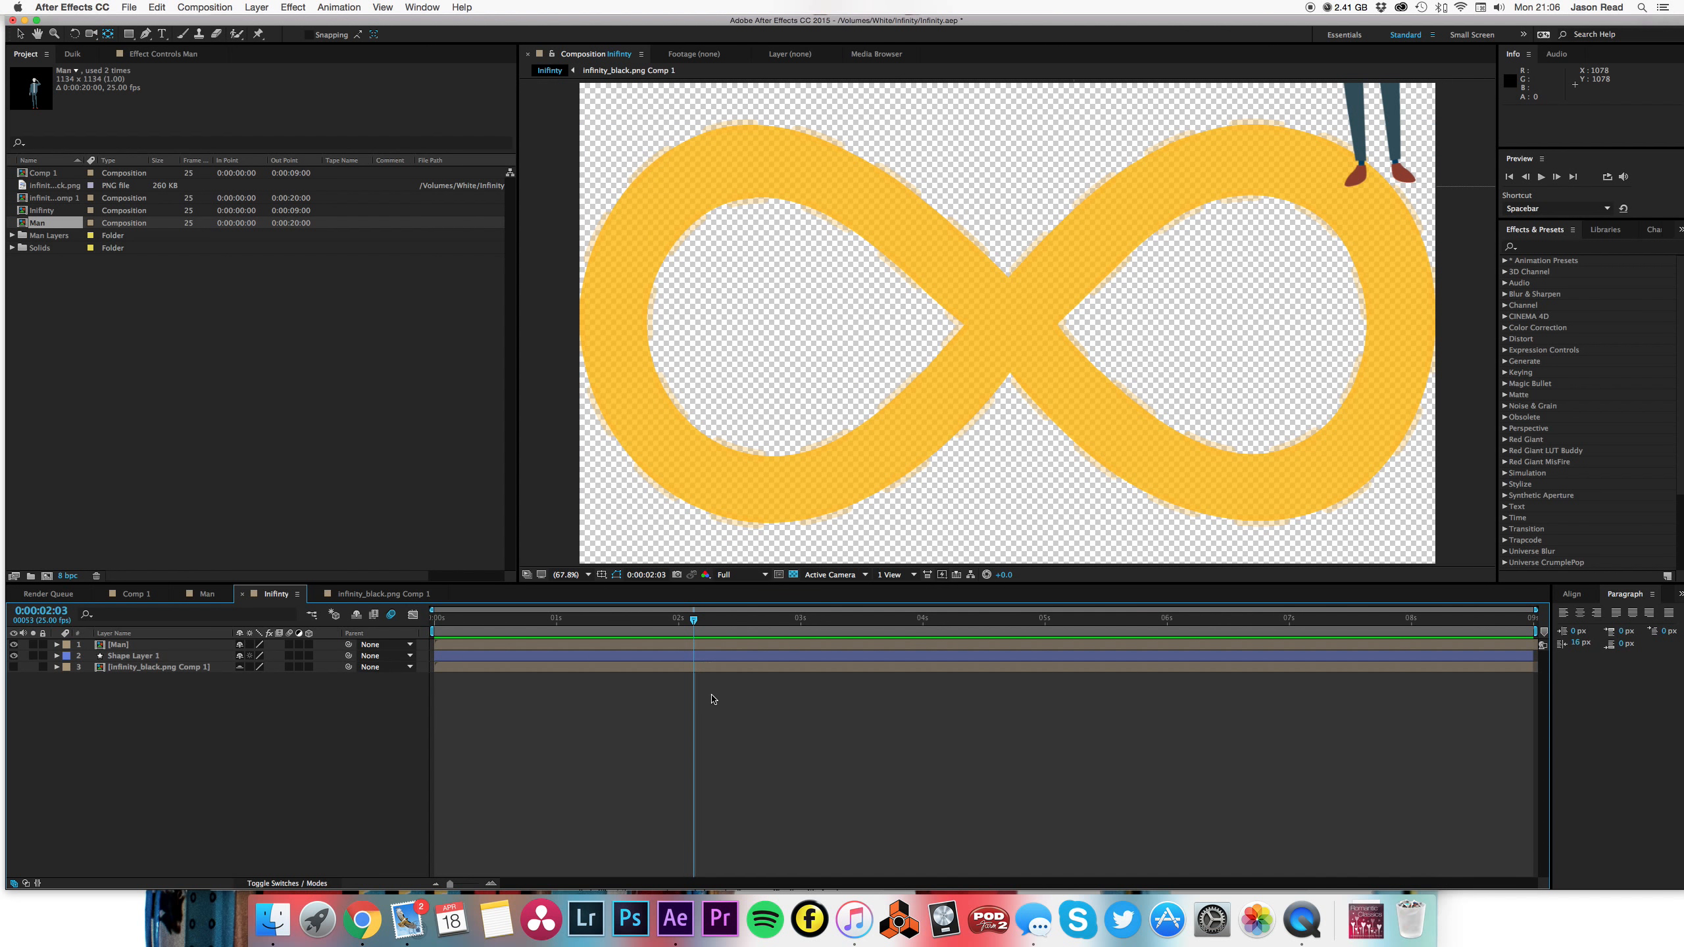
- Make the Man layer and Shape Layer 1 3D and hide the shy infinity_black.png Comp 1 layer
click(309, 644)
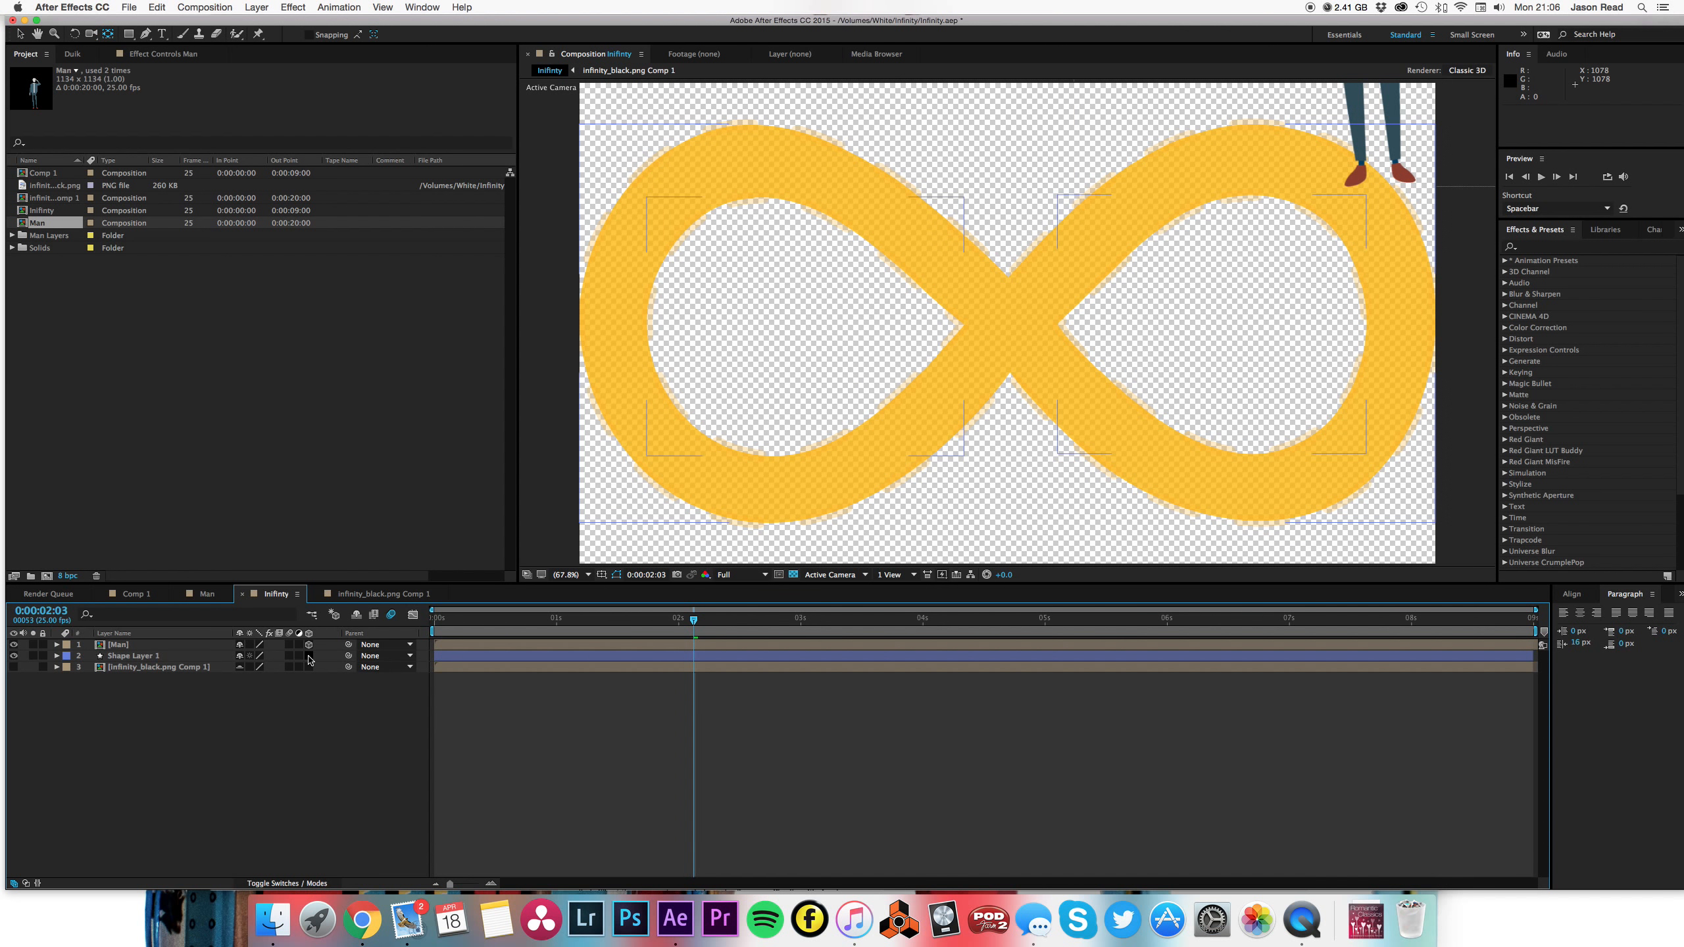
click(309, 656)
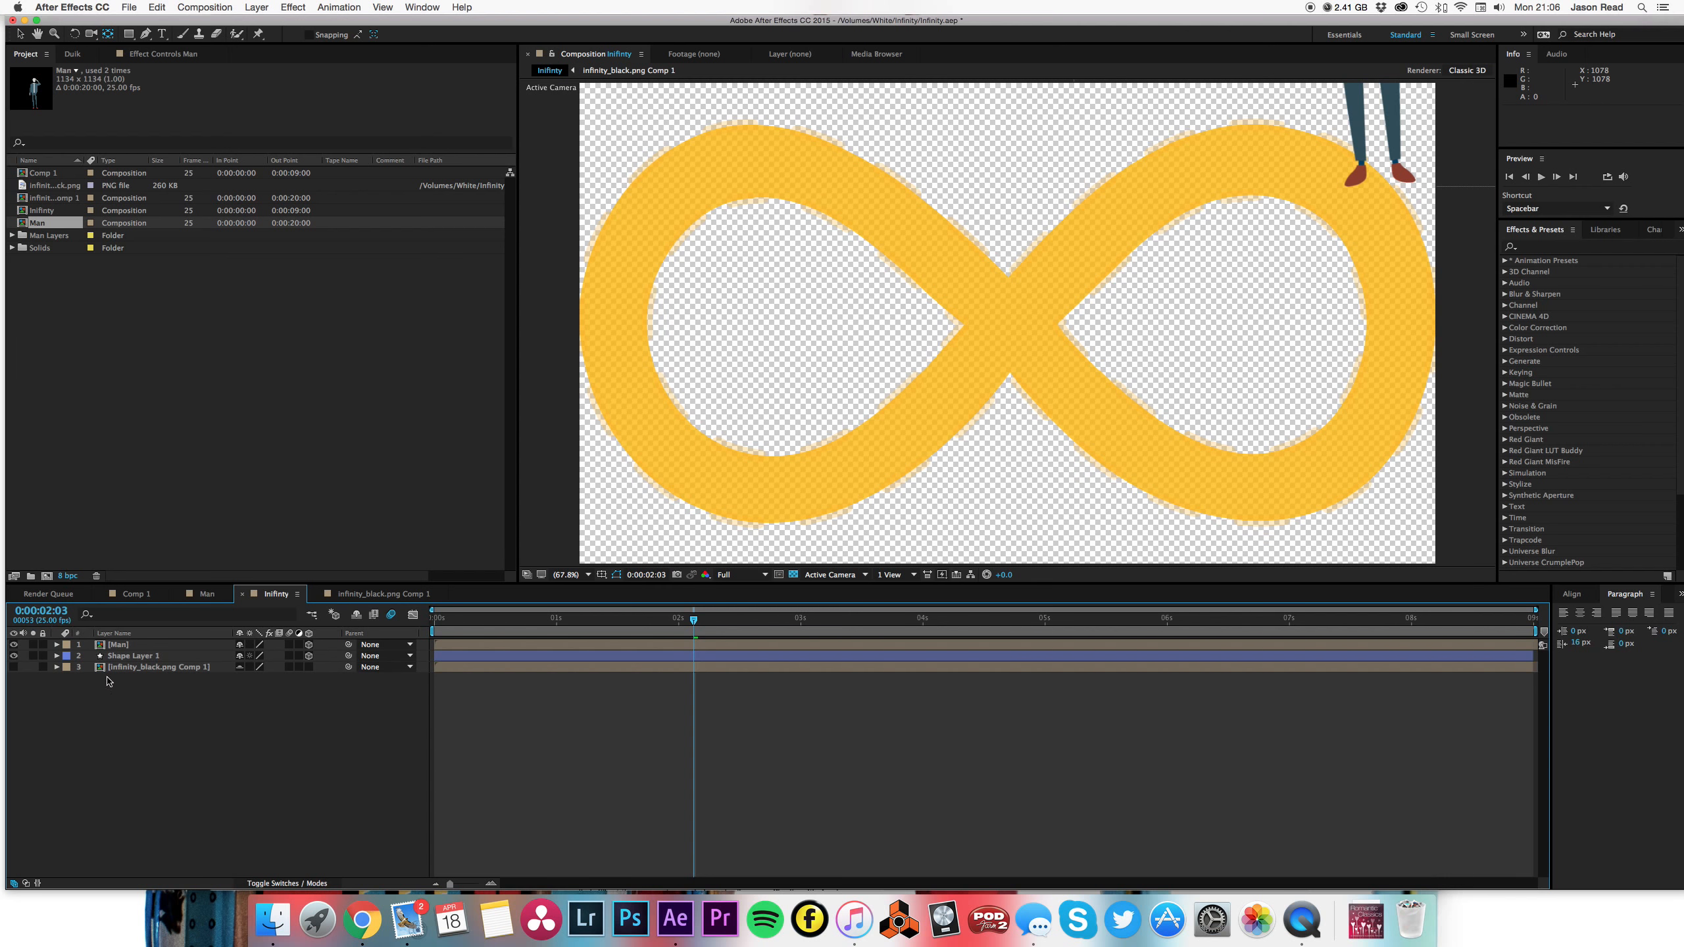
click(356, 615)
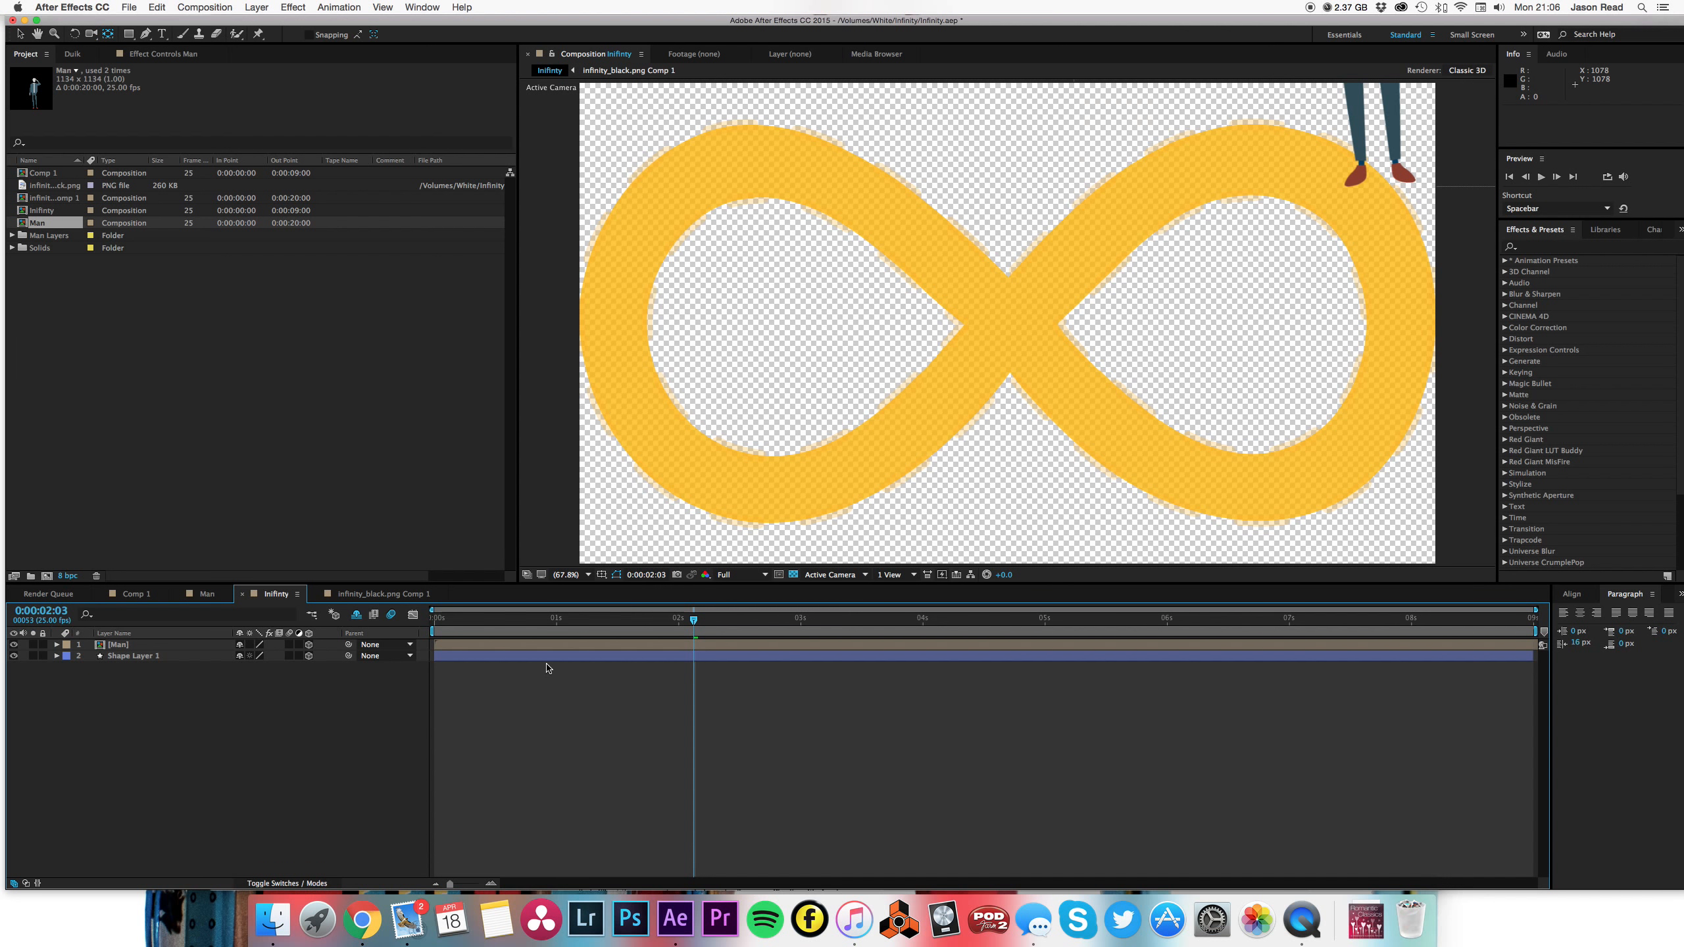
- Add a new camera layer named Camera 1 to the infinity composition and keep that composition open
click(262, 9)
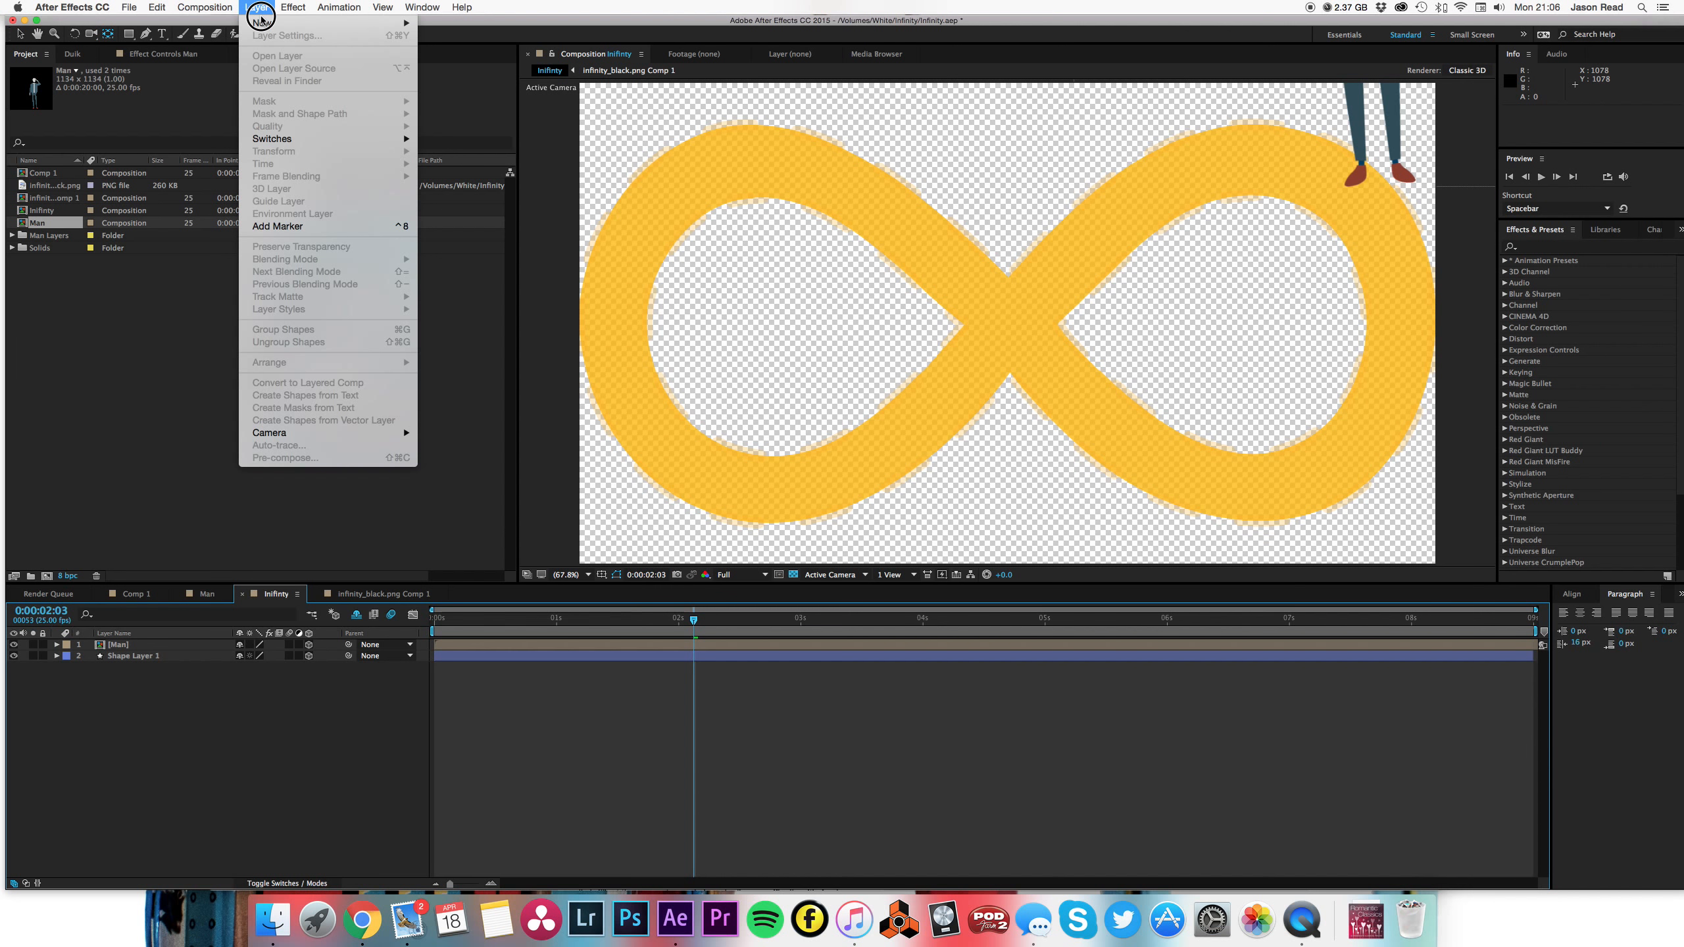
mouse_move(265, 22)
click(480, 66)
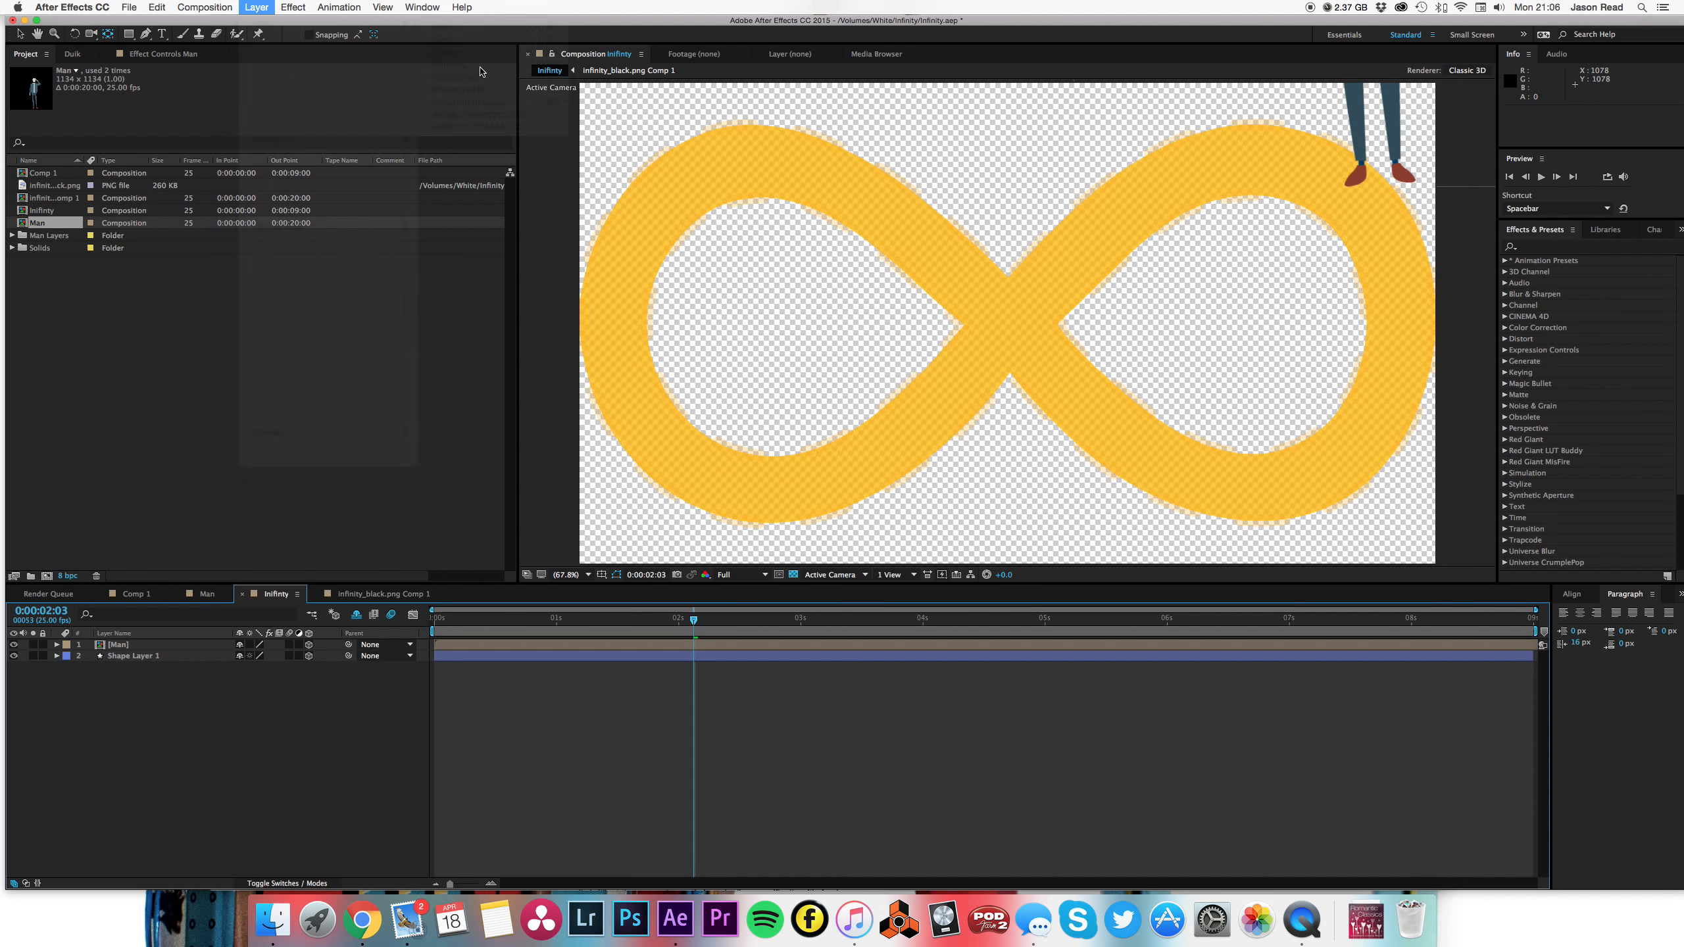
click(1040, 584)
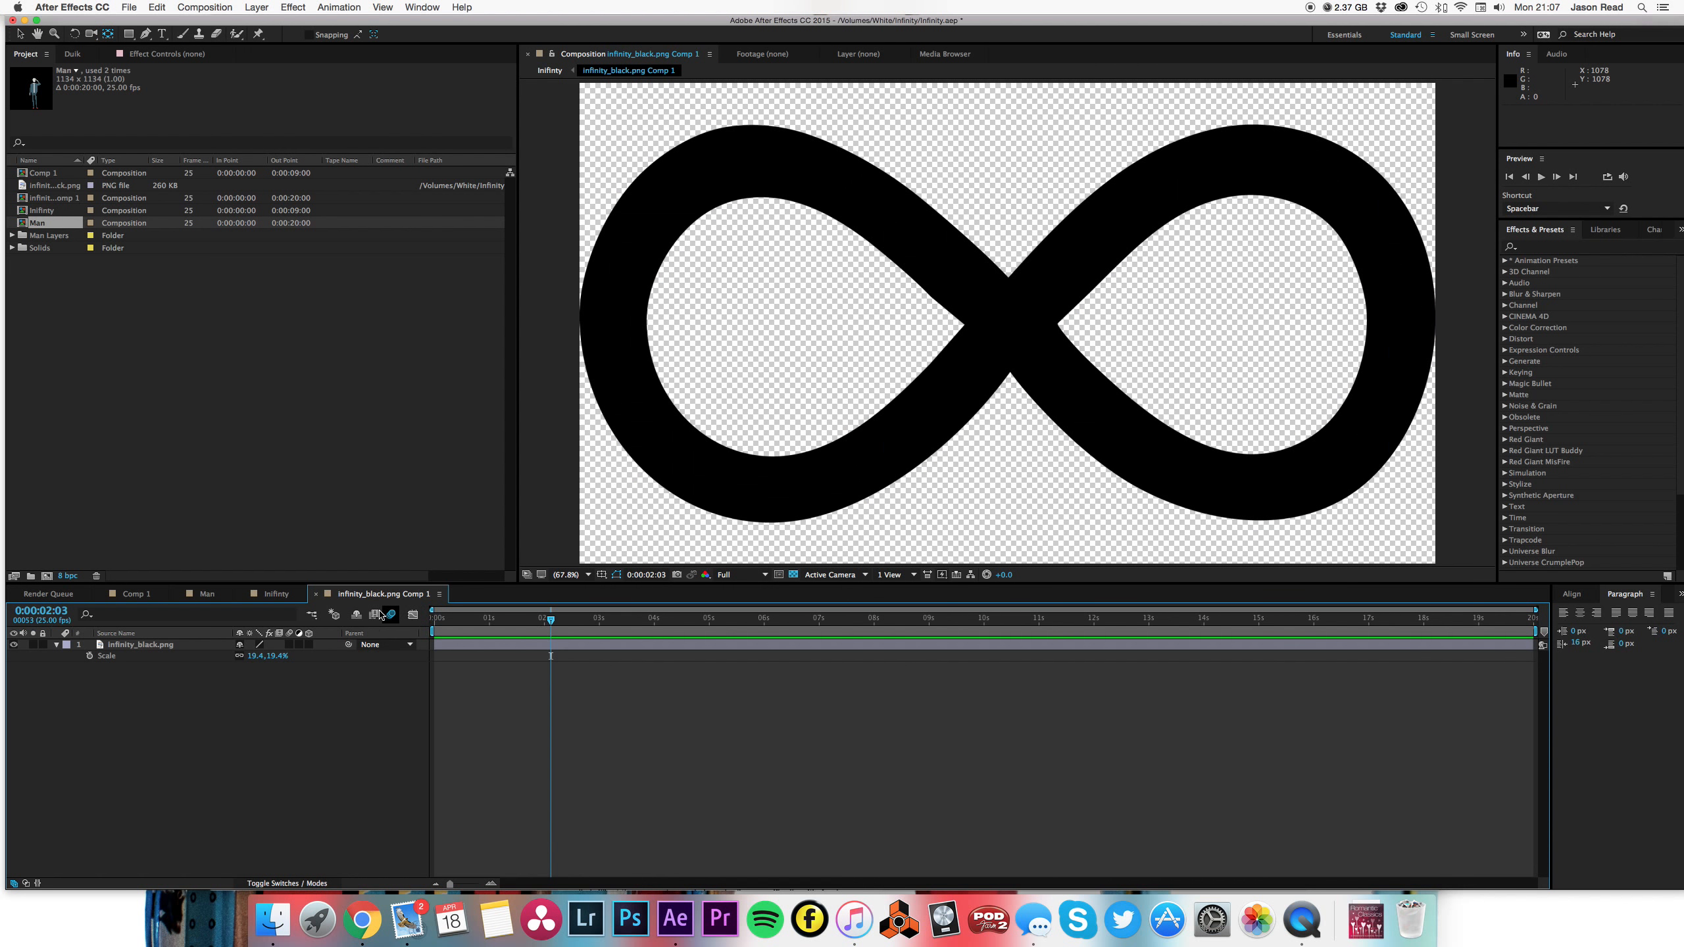
click(258, 595)
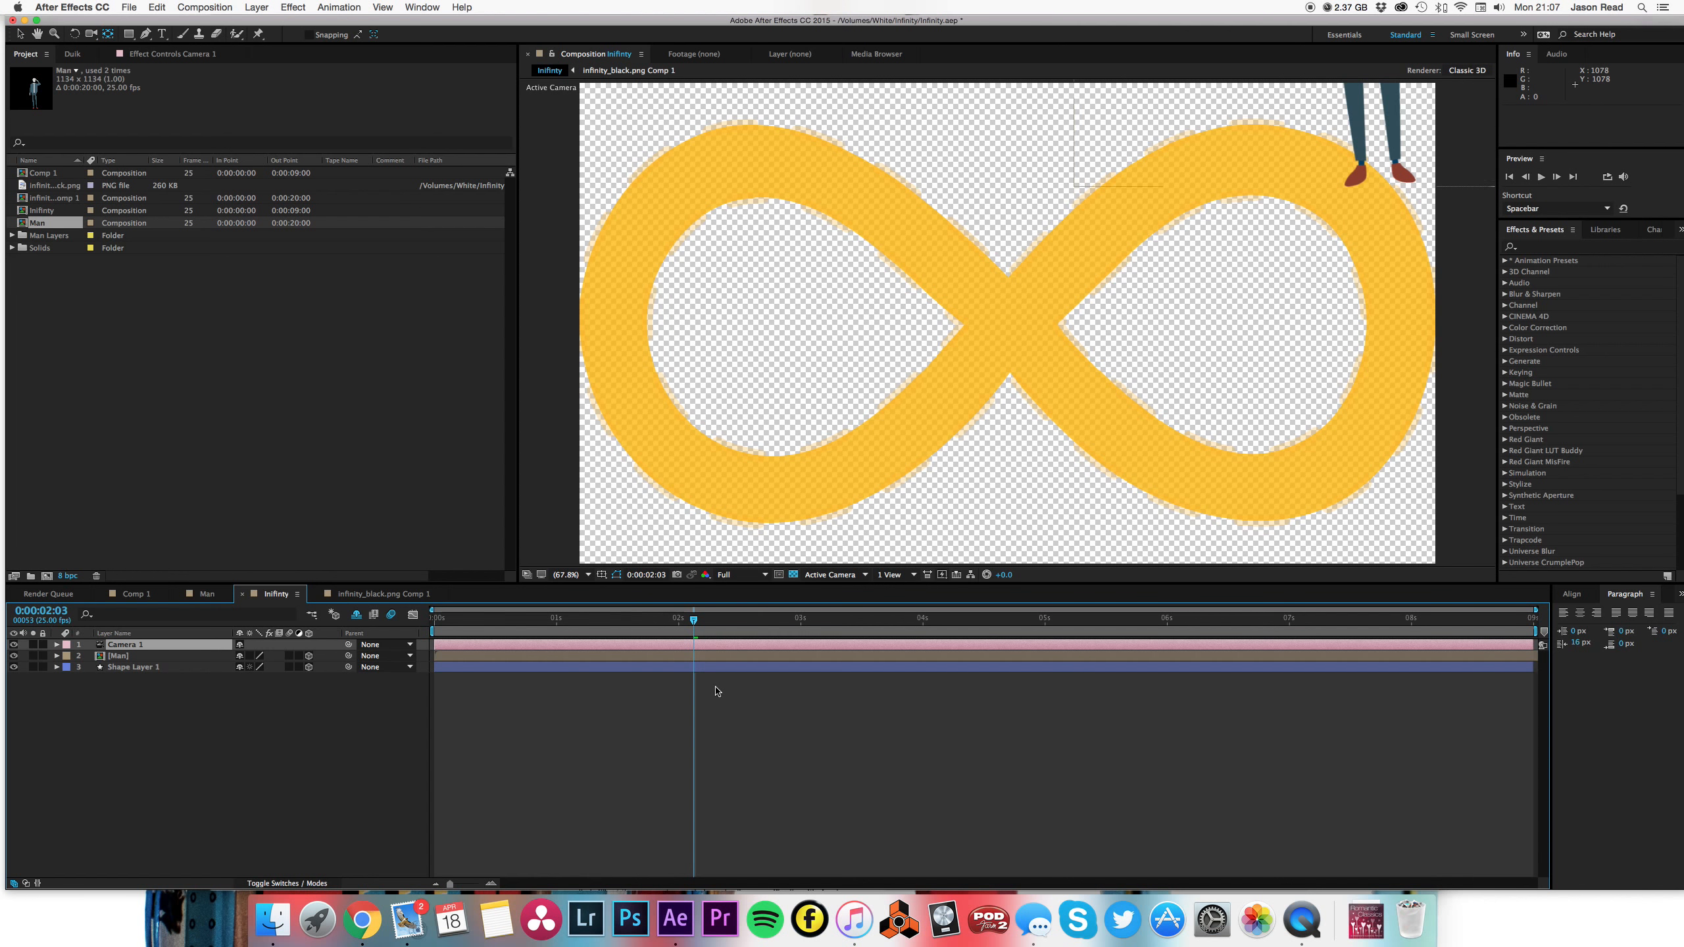
- Create an orbit null for the Camera 1 layer
click(548, 642)
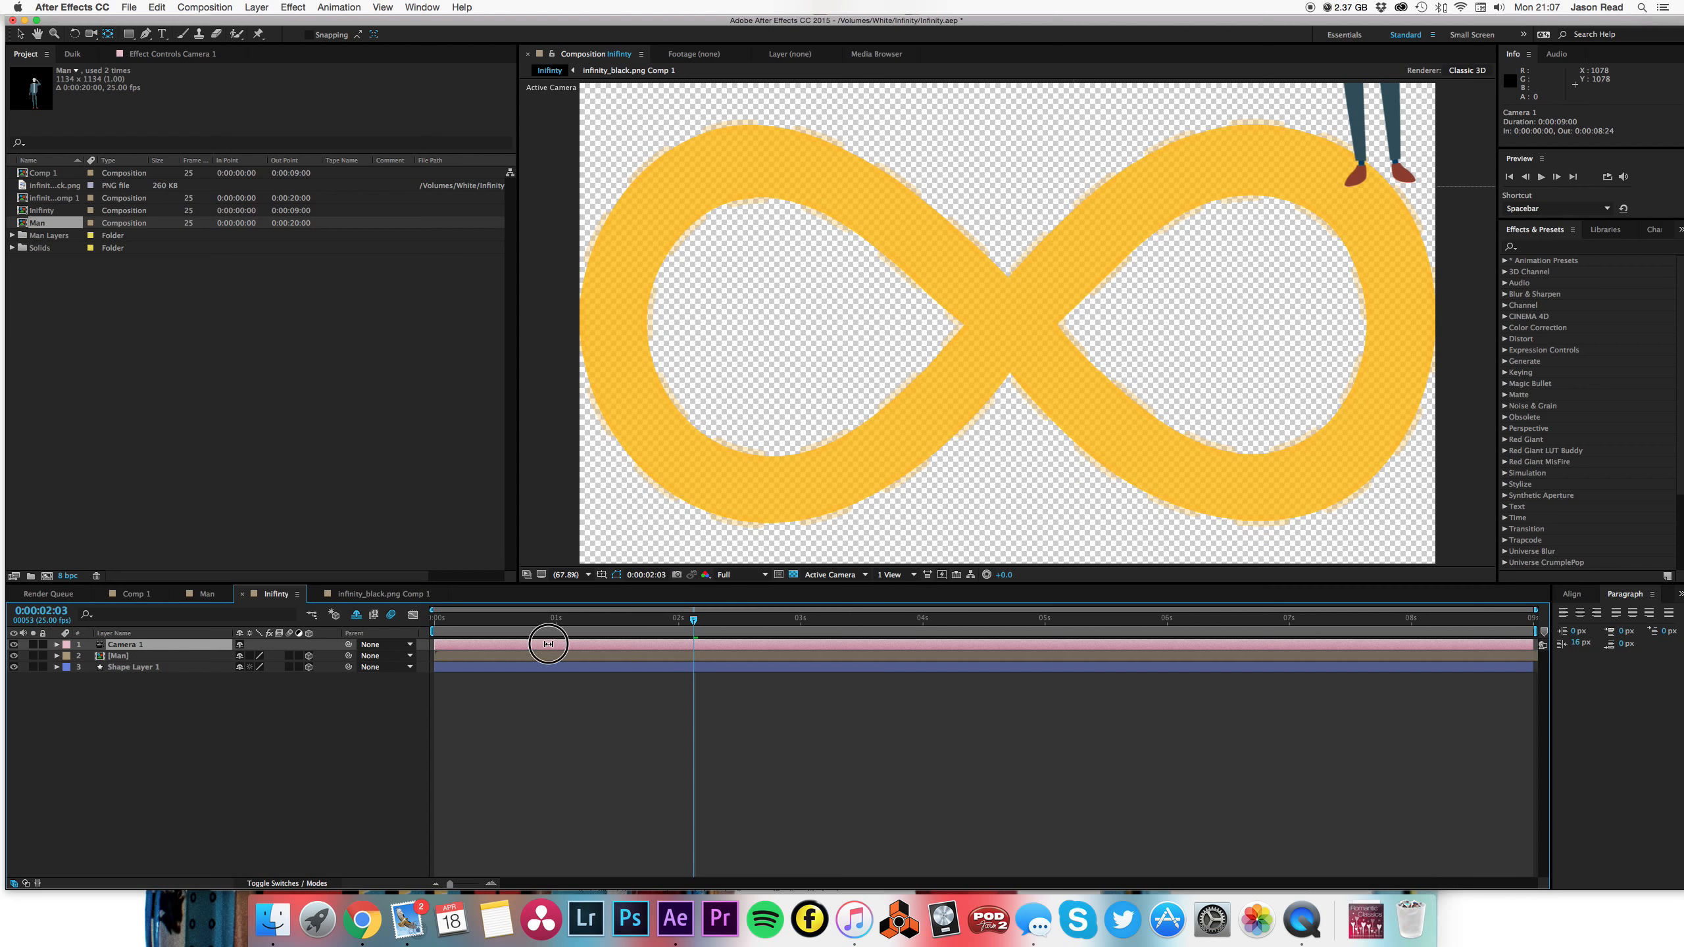
click(255, 6)
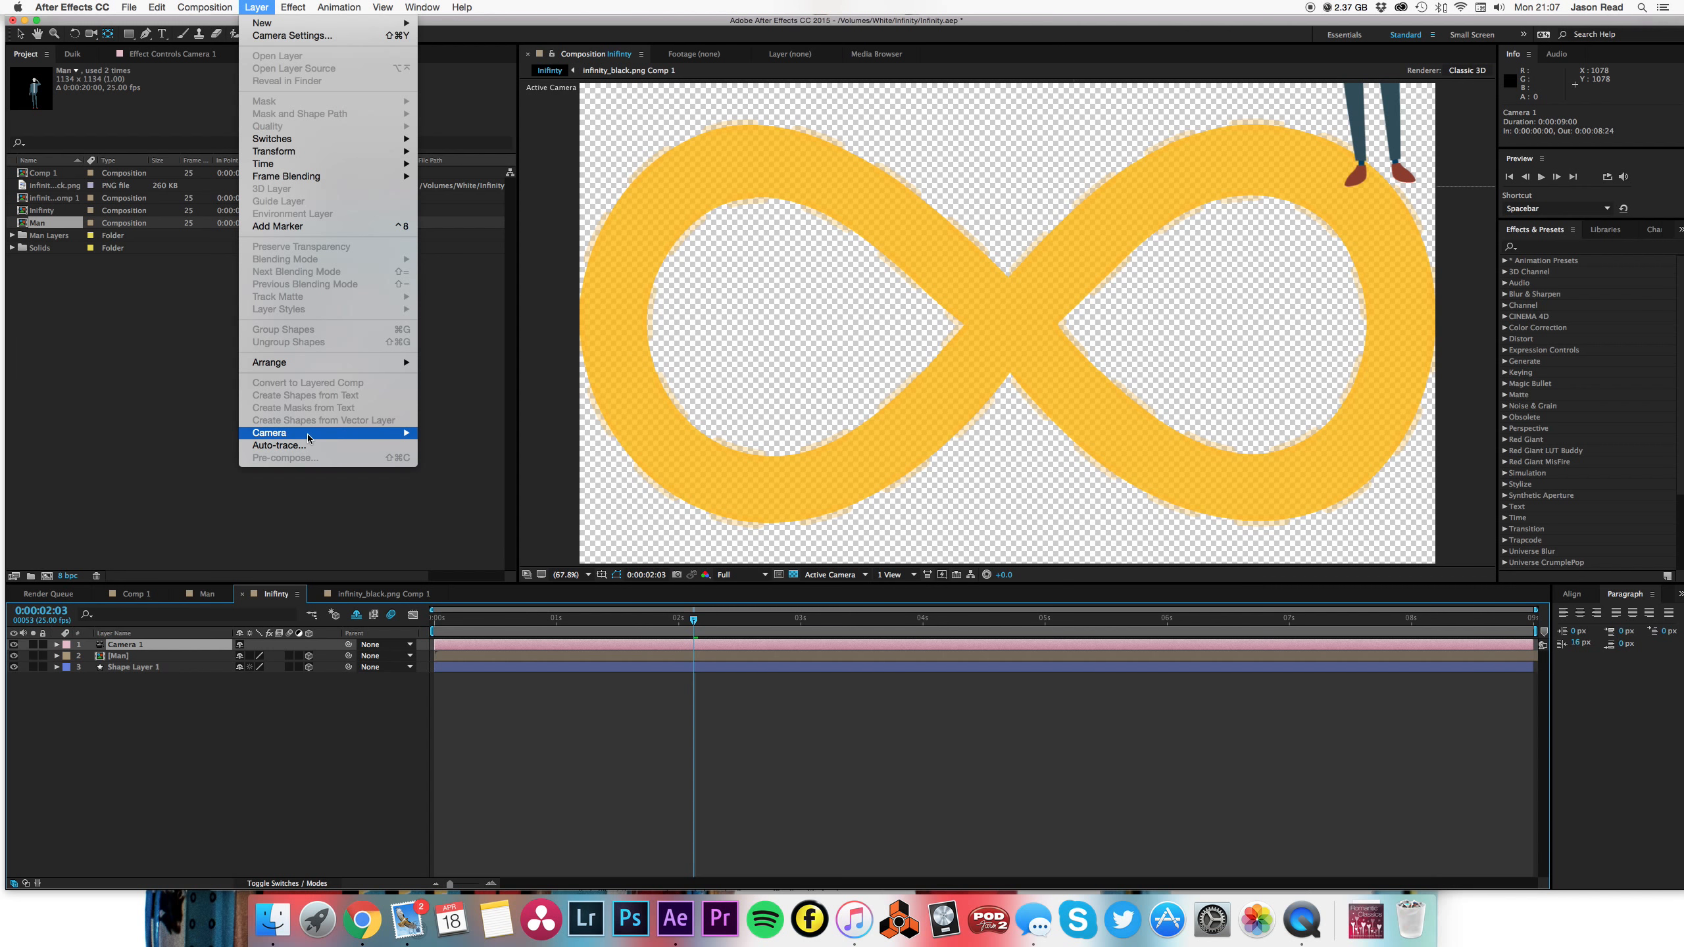
mouse_move(371, 432)
click(525, 446)
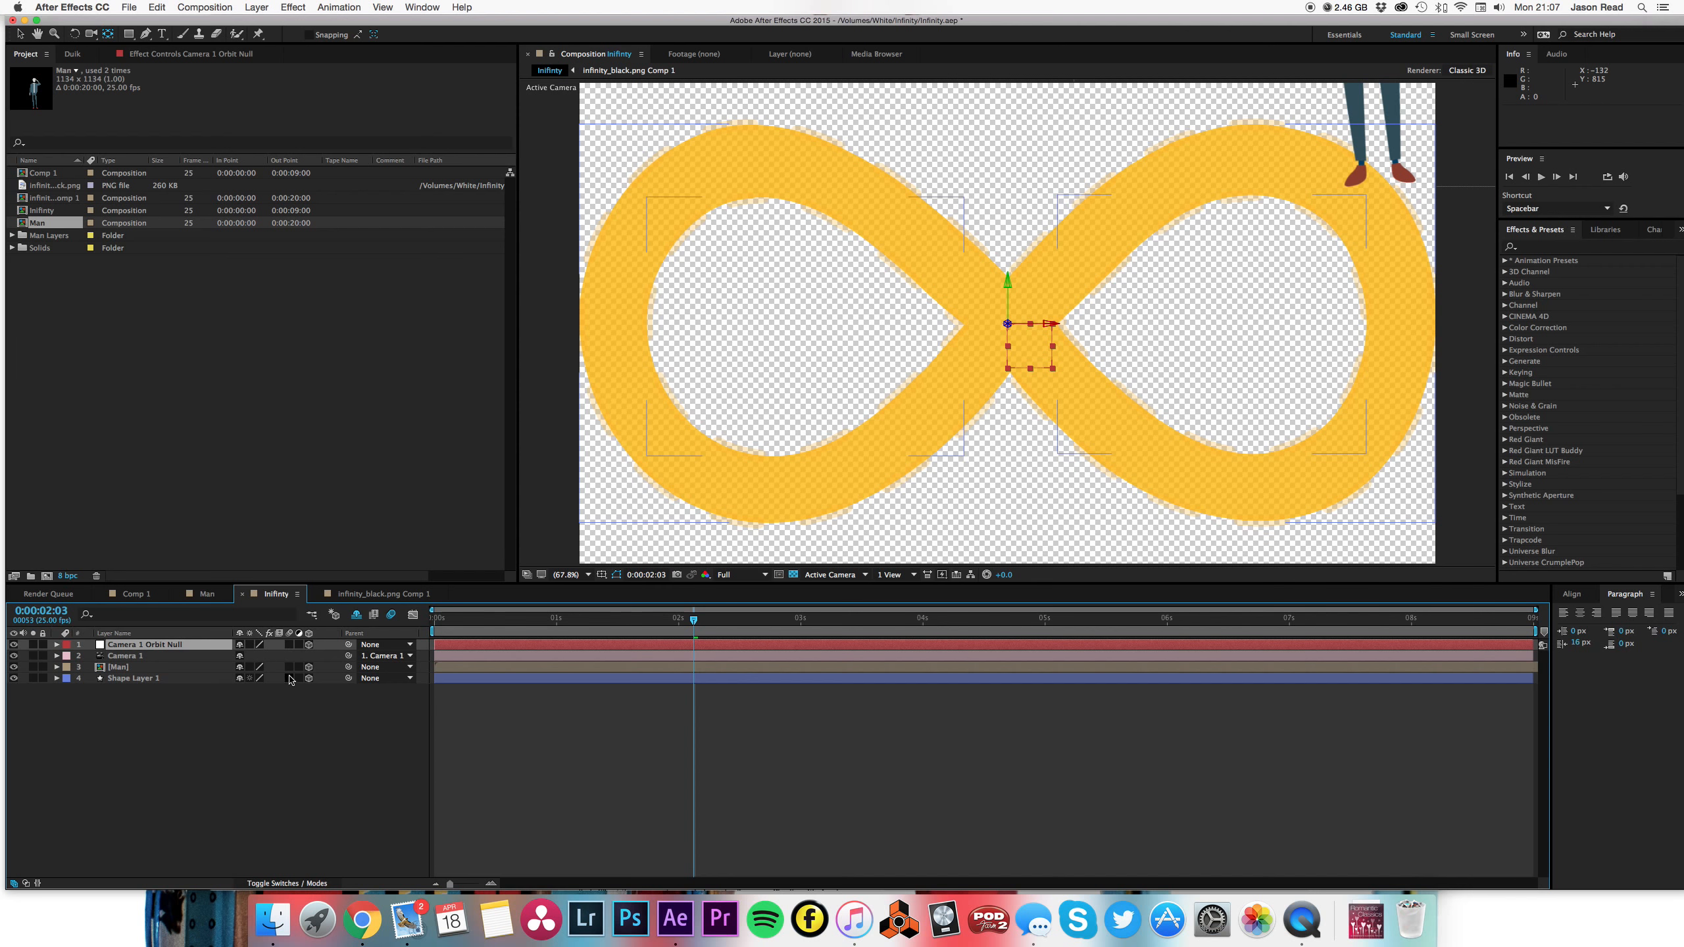
- Expand the orbit null's Transform properties and set Position and X Rotation keyframes at 0:00:02:03
click(57, 645)
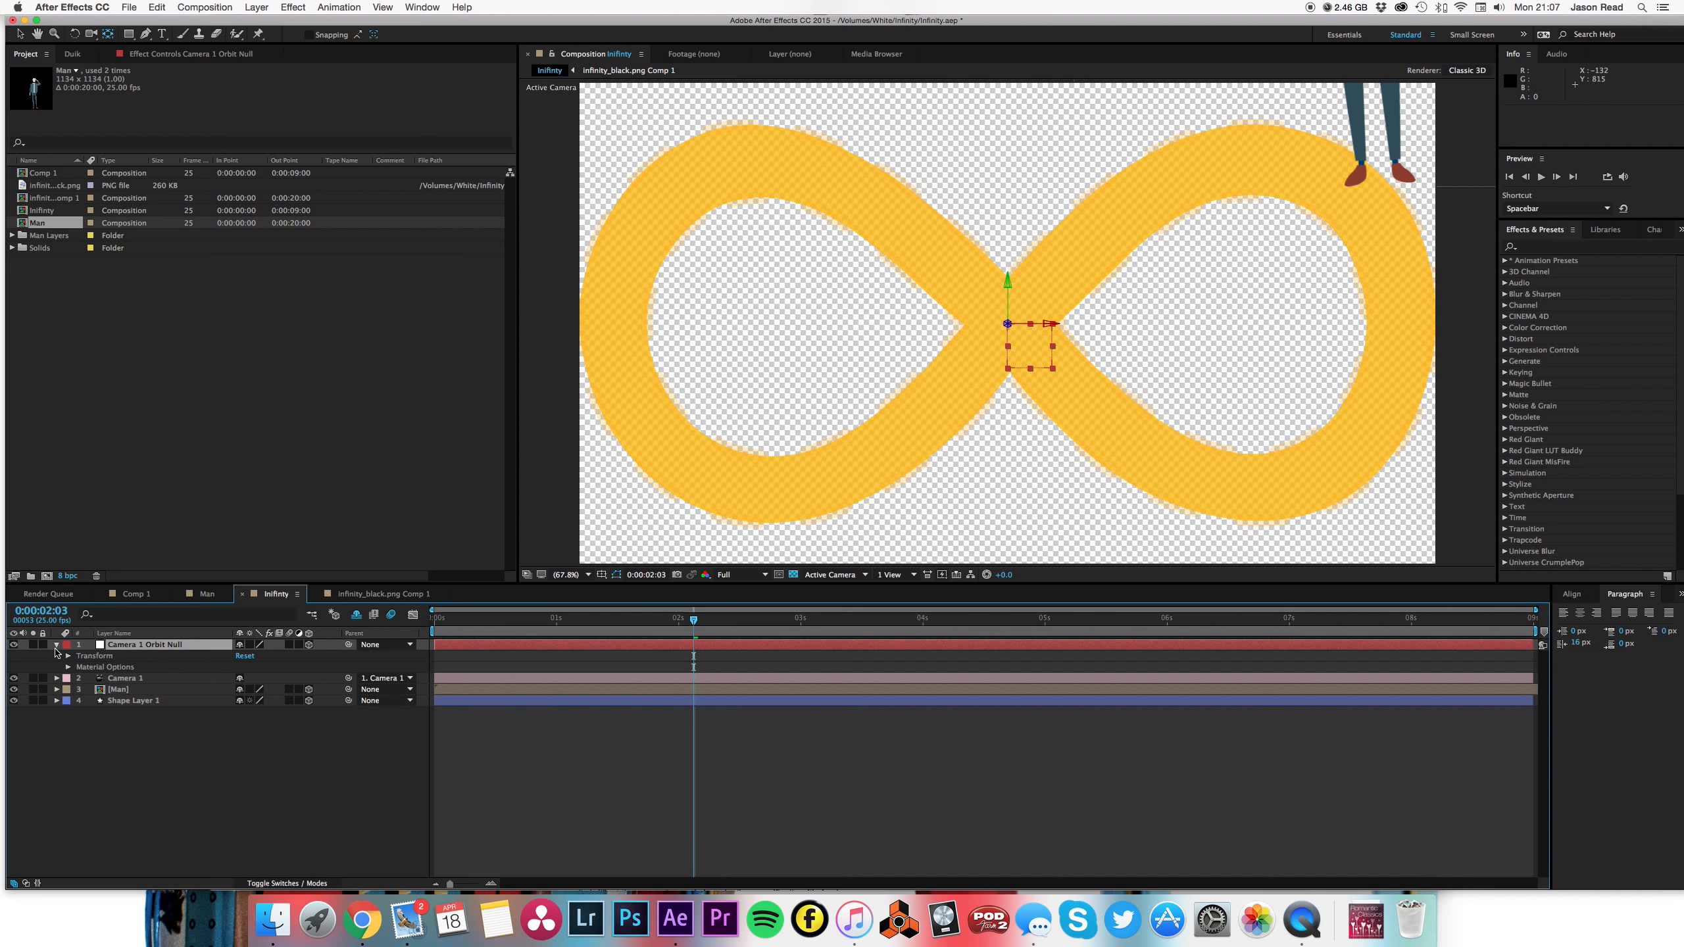
click(68, 656)
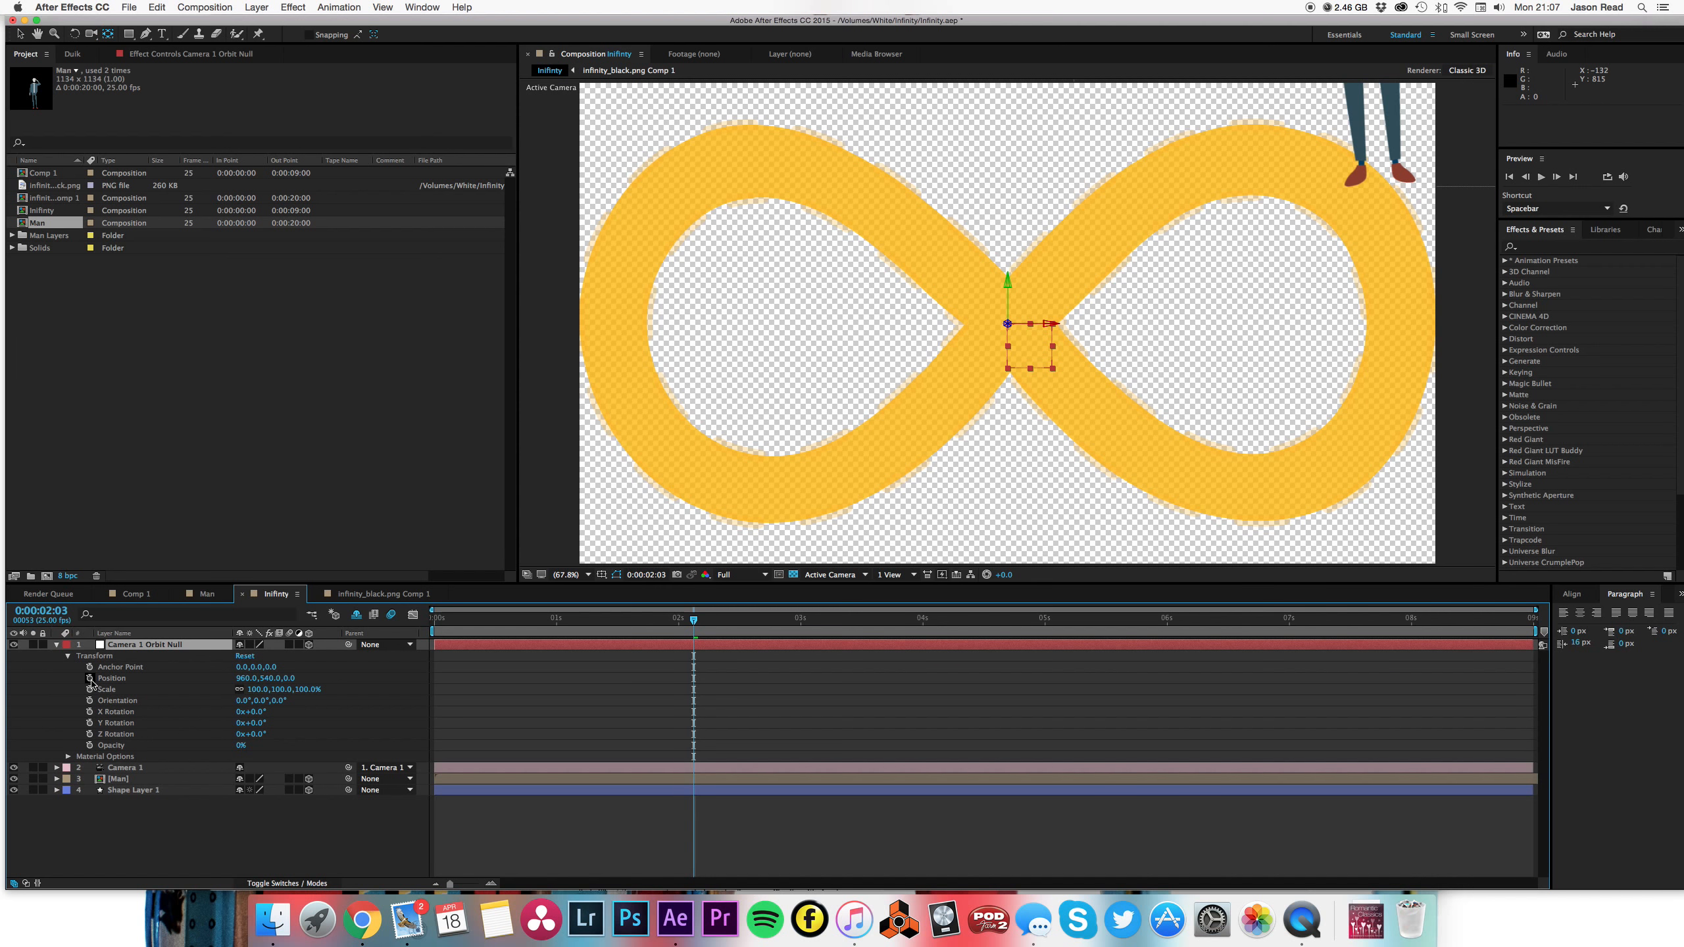
click(90, 679)
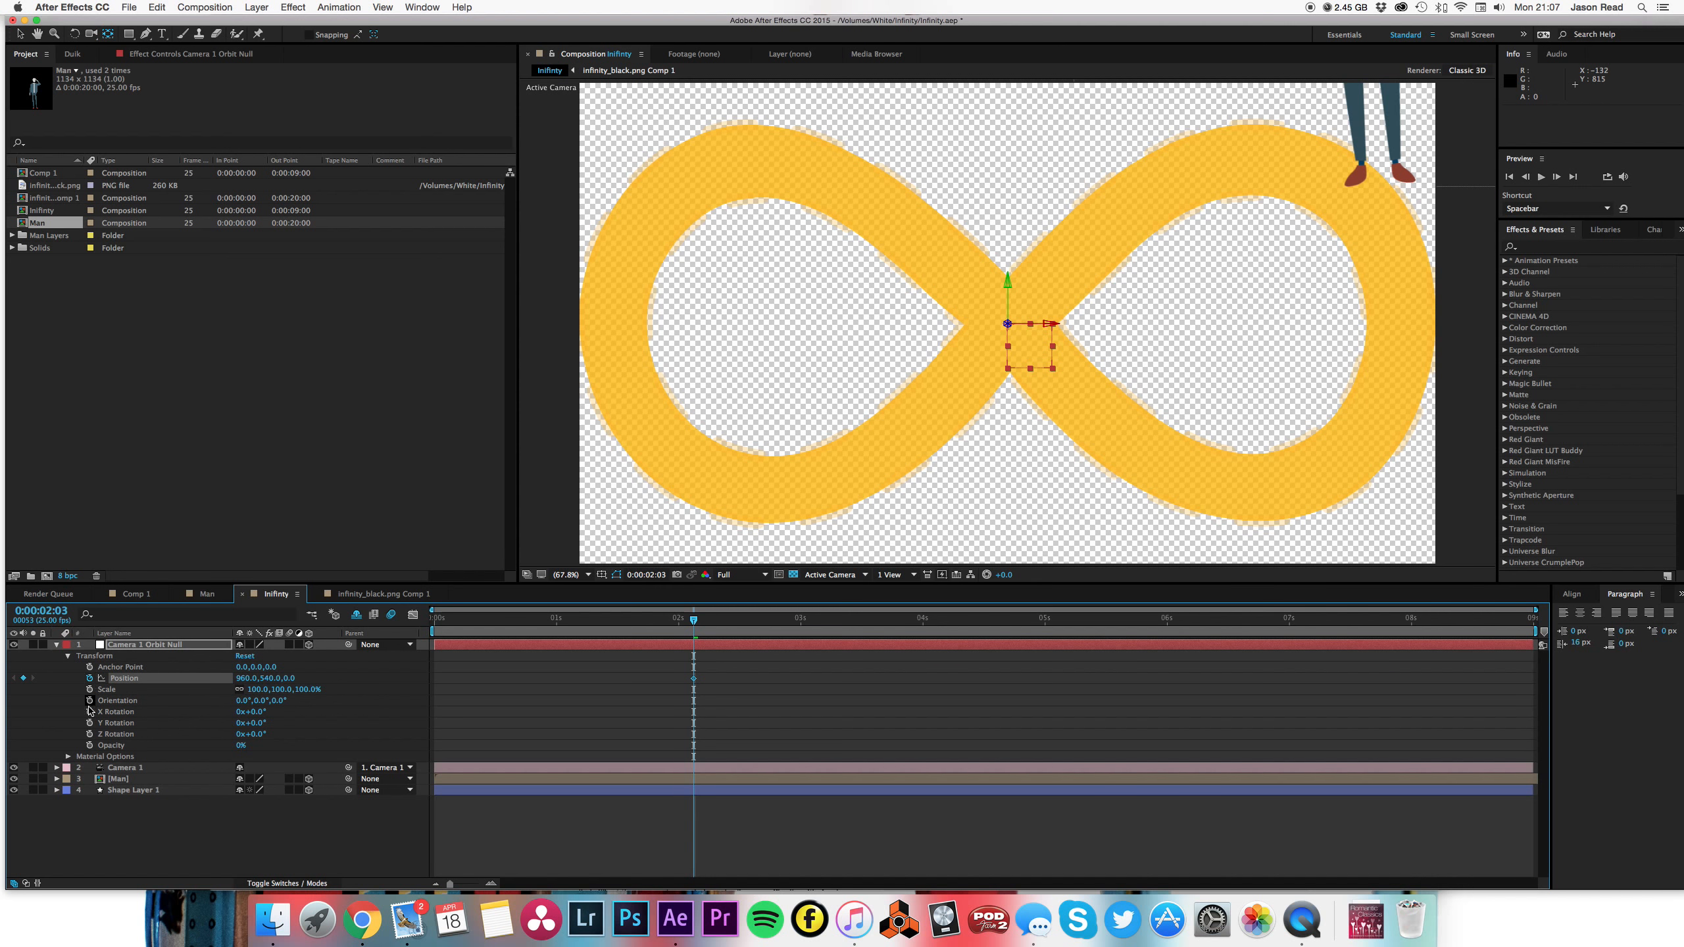
click(89, 711)
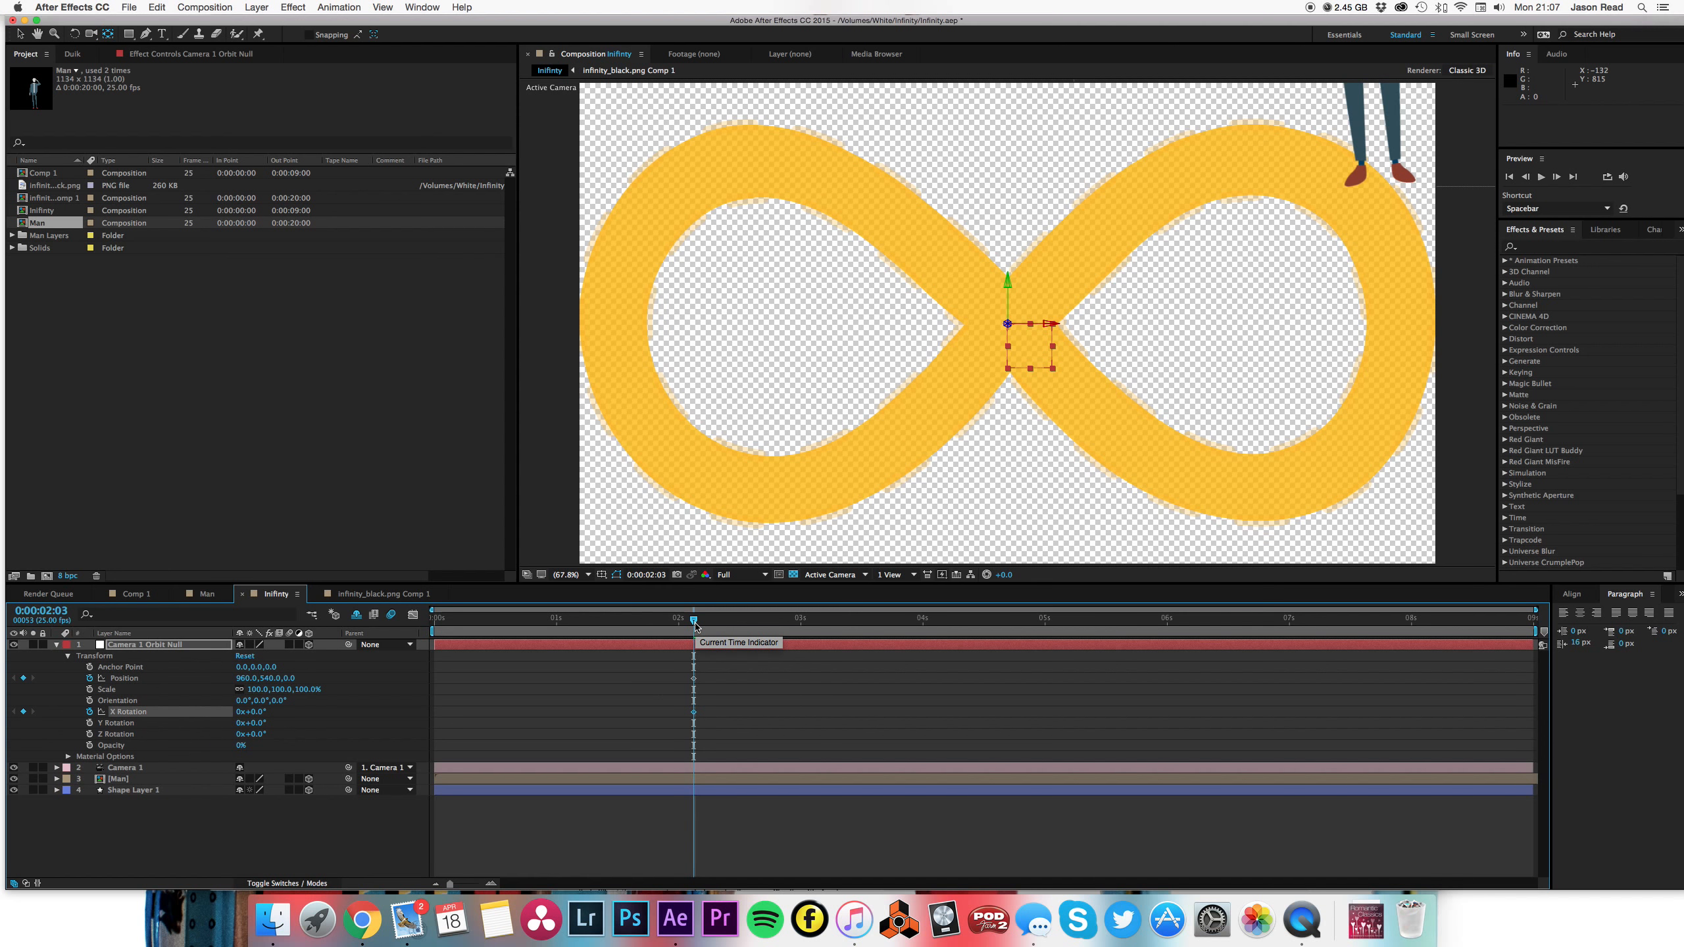
- Keyframe the orbit null's X Rotation at 75° at 0:00:02:14
drag(695, 626, 752, 630)
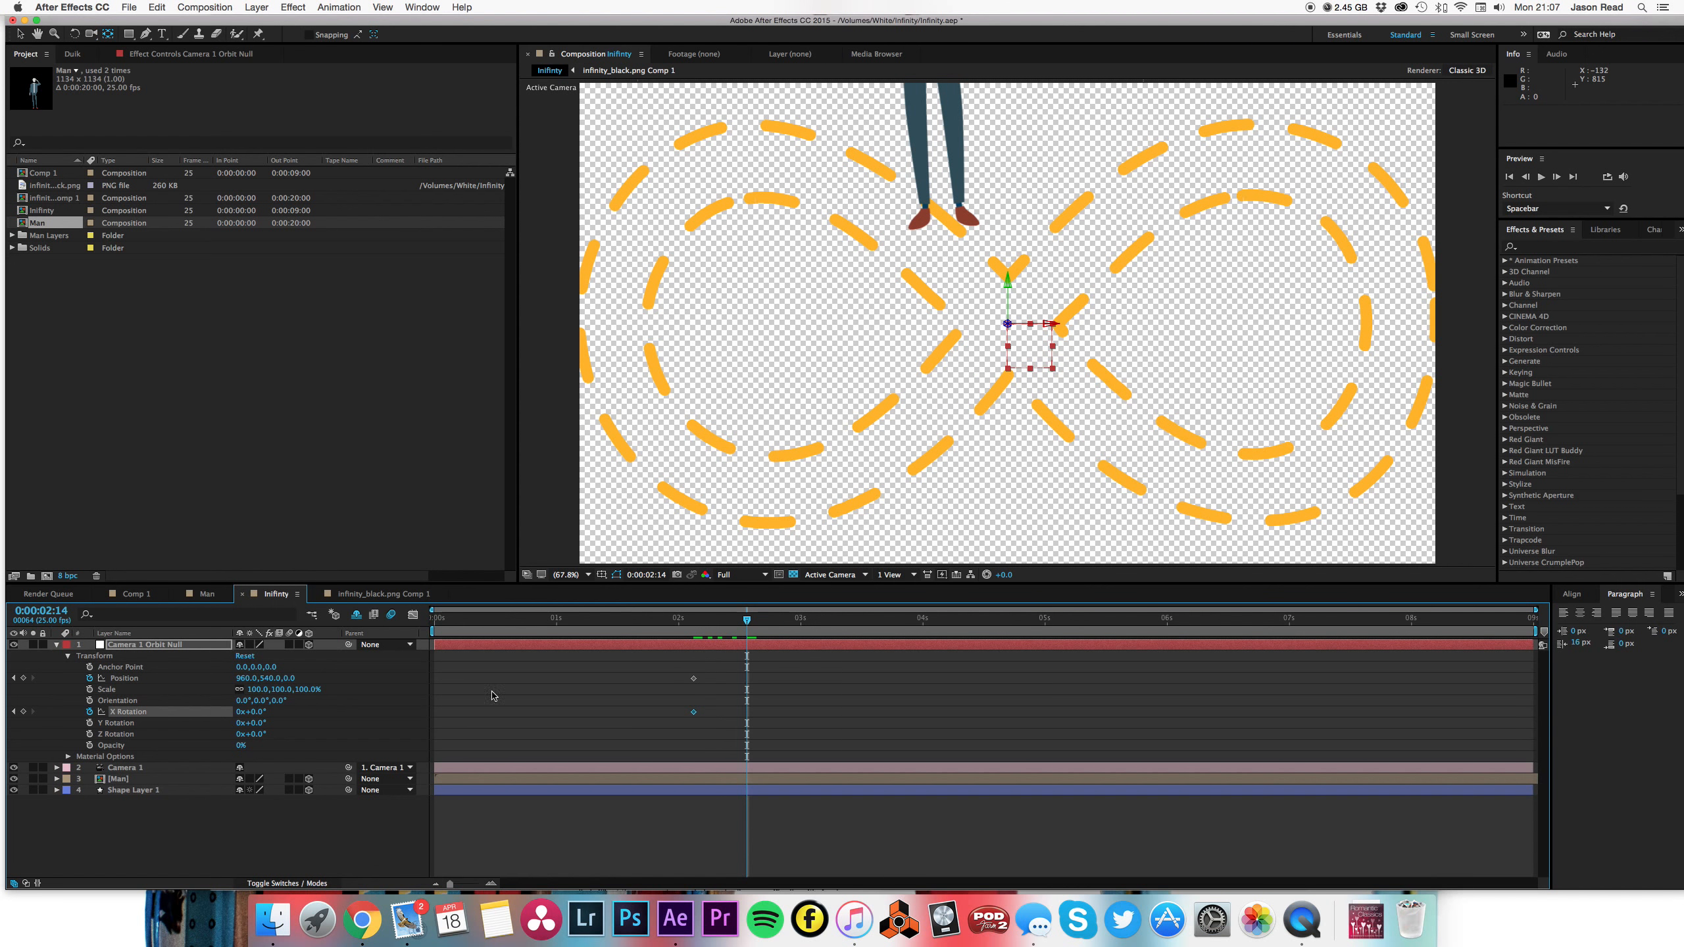
mouse_move(262, 714)
mouse_down()
mouse_move(312, 721)
mouse_move(269, 719)
mouse_up()
drag(270, 719, 272, 718)
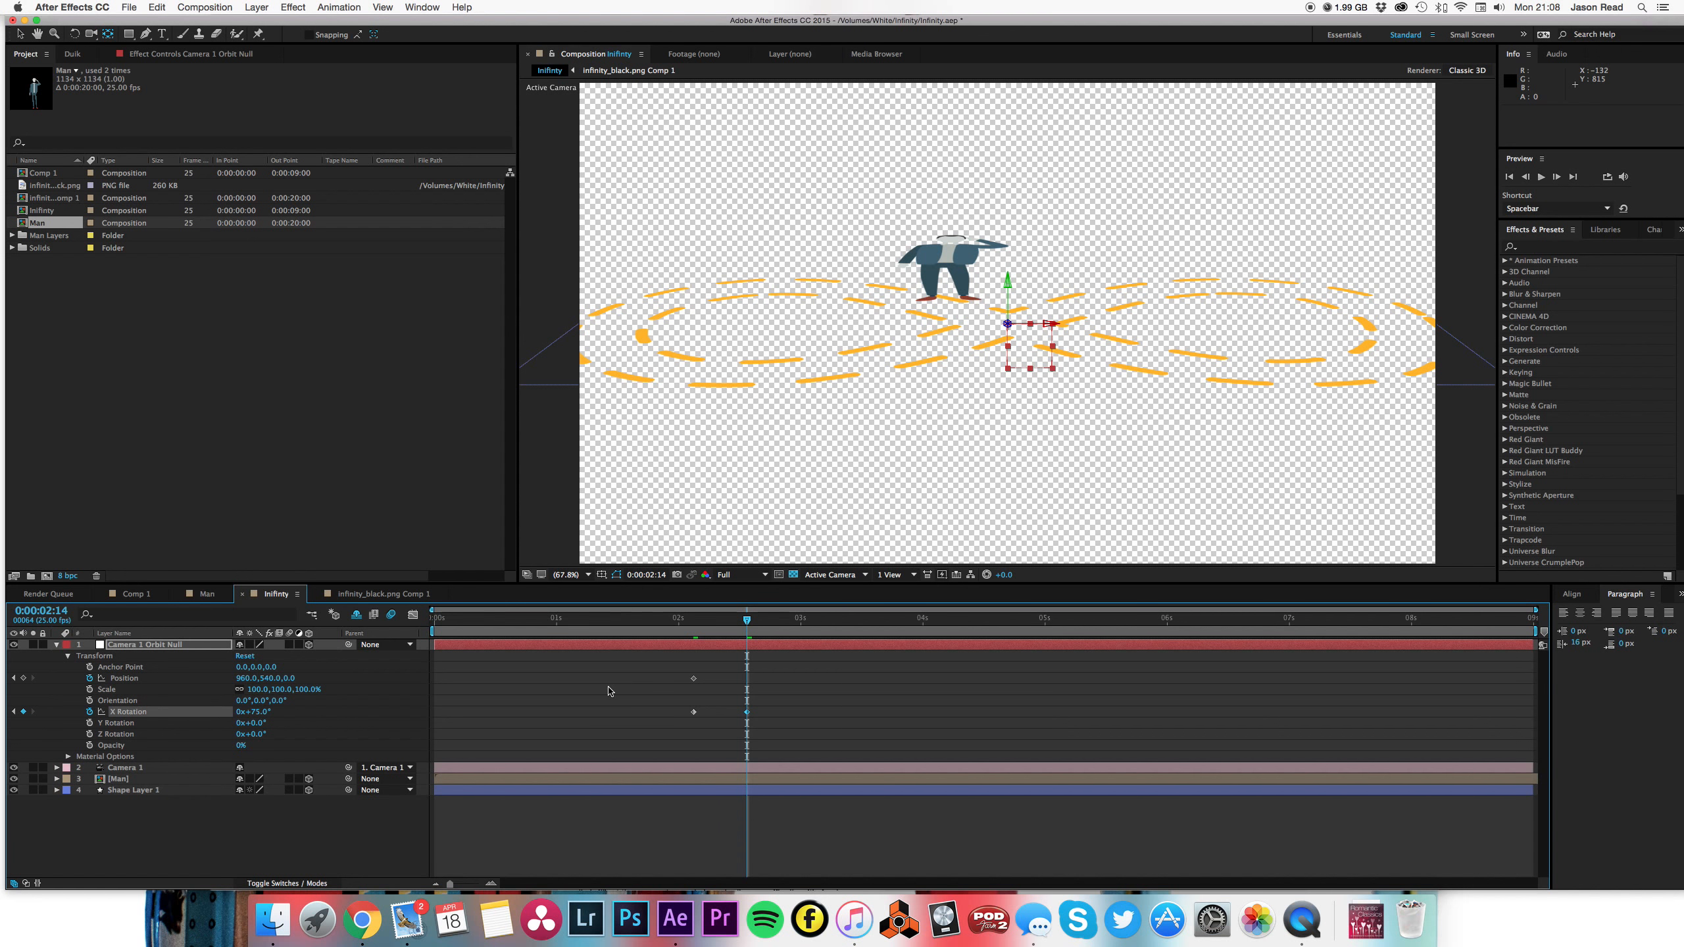
- Keyframe the orbit null's Position at 960, 817, -329 at 0:00:02:14 so the path sits lower in the frame
key(super+z)
drag(290, 678, 439, 689)
key(super+z)
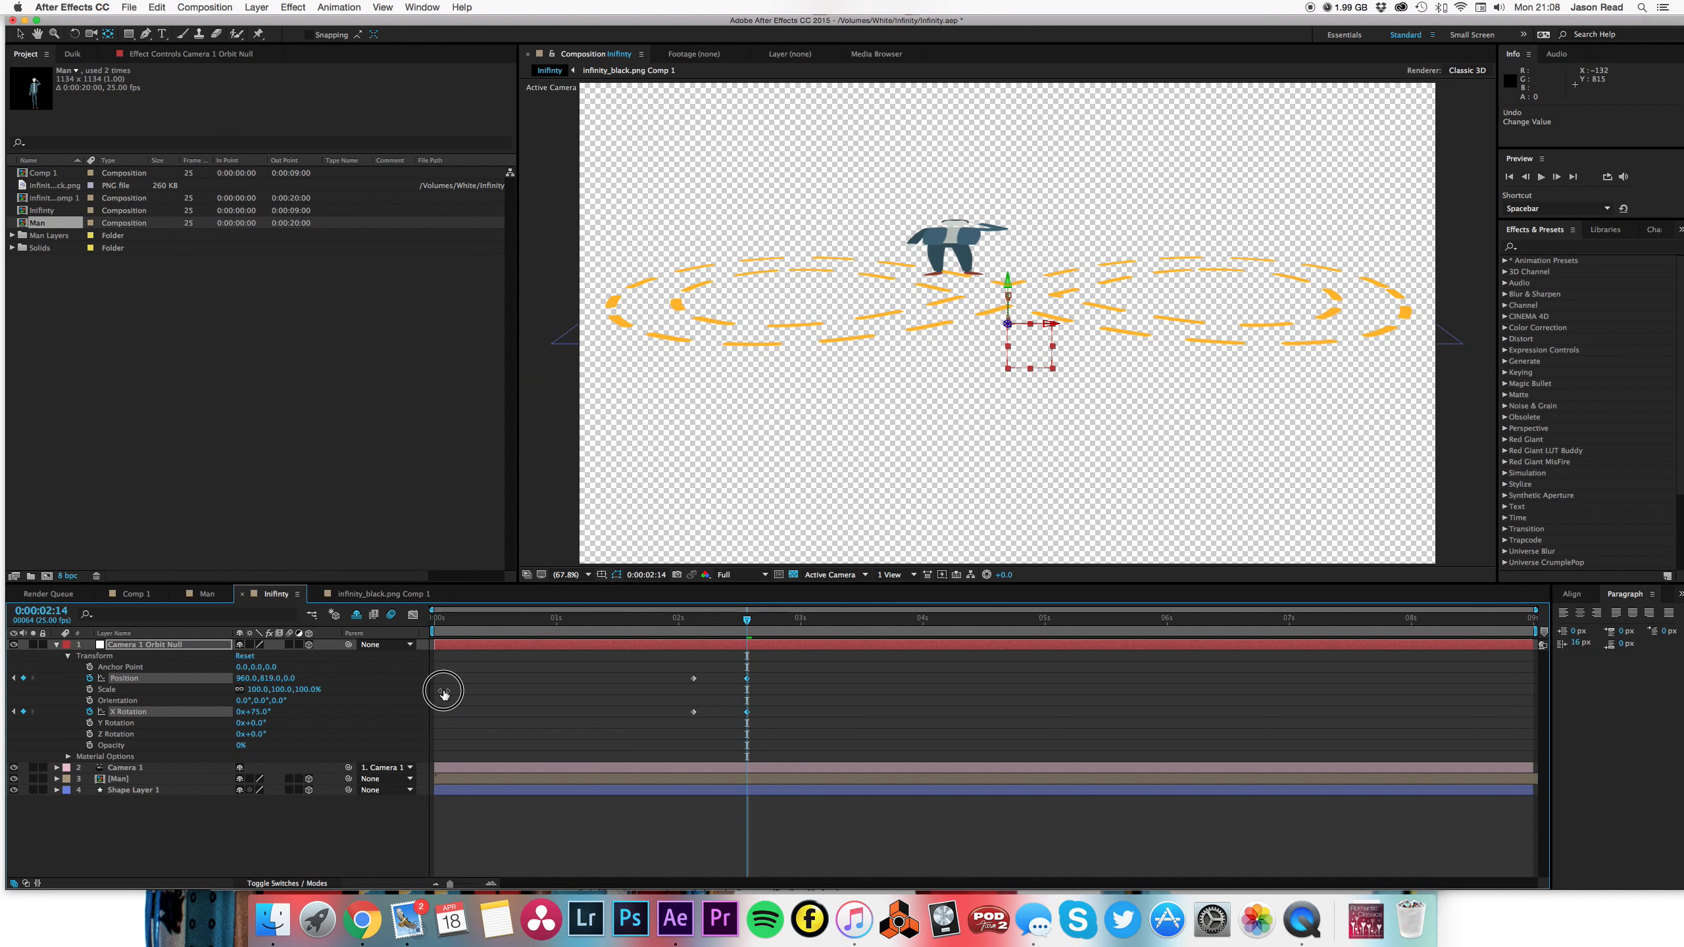
drag(293, 684, 109, 716)
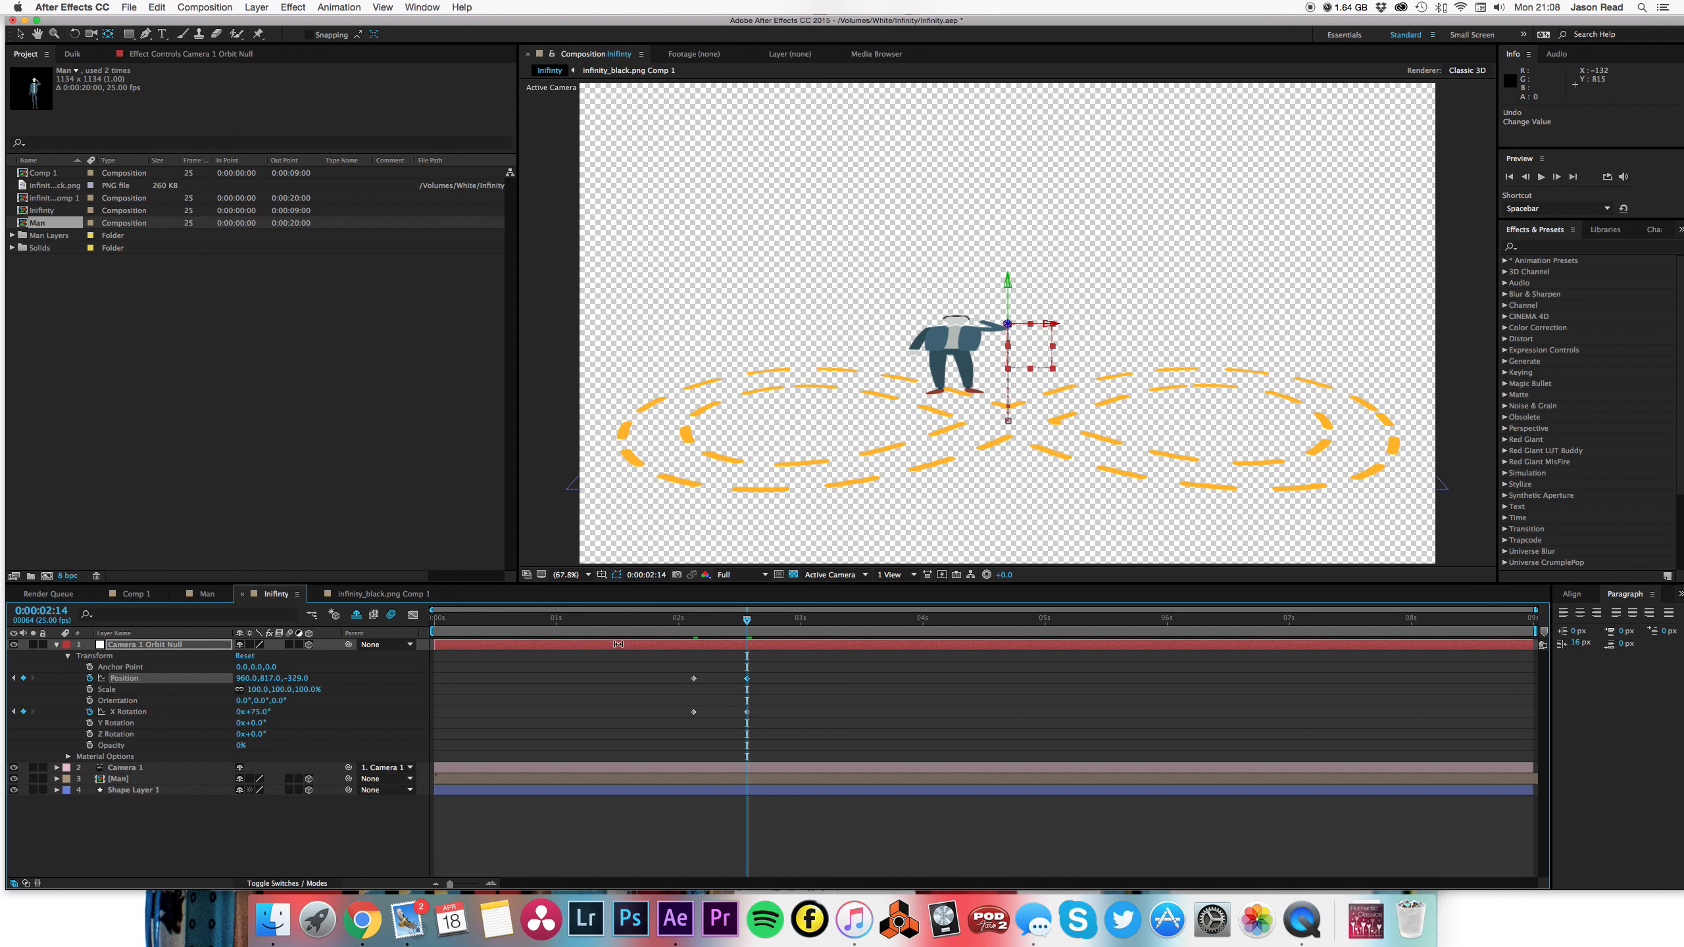
- Preview the camera tilt from 0:00:02:03 and return the current time to 0:00:02:14
click(694, 629)
key(space)
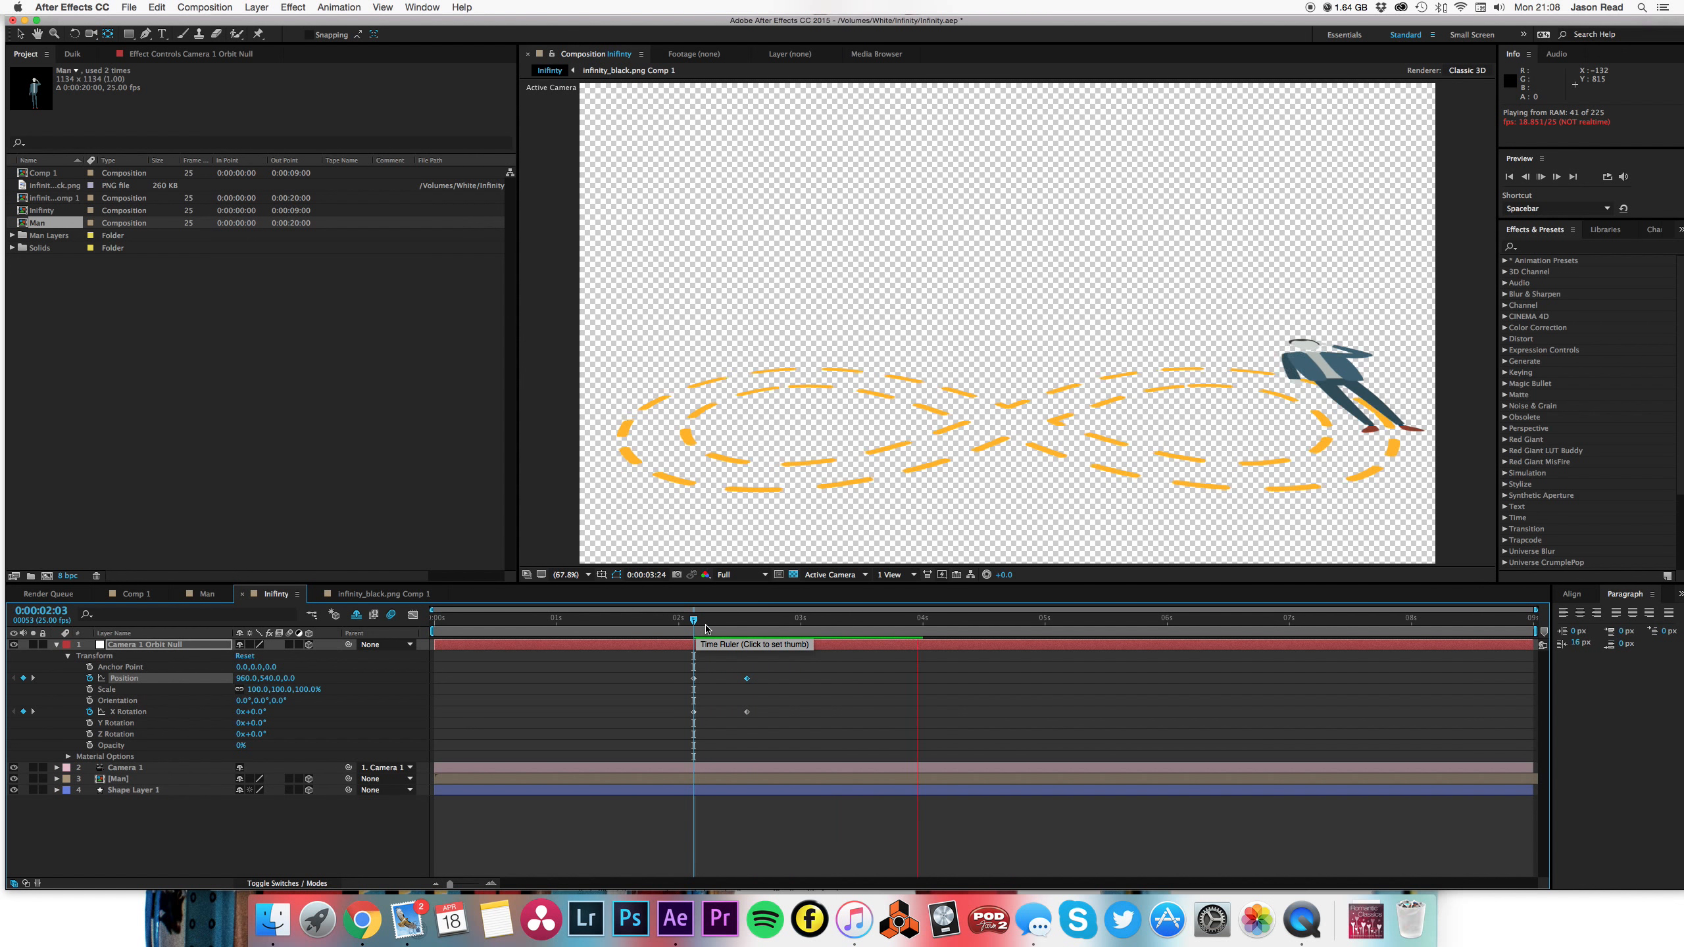
click(716, 629)
drag(716, 629, 747, 631)
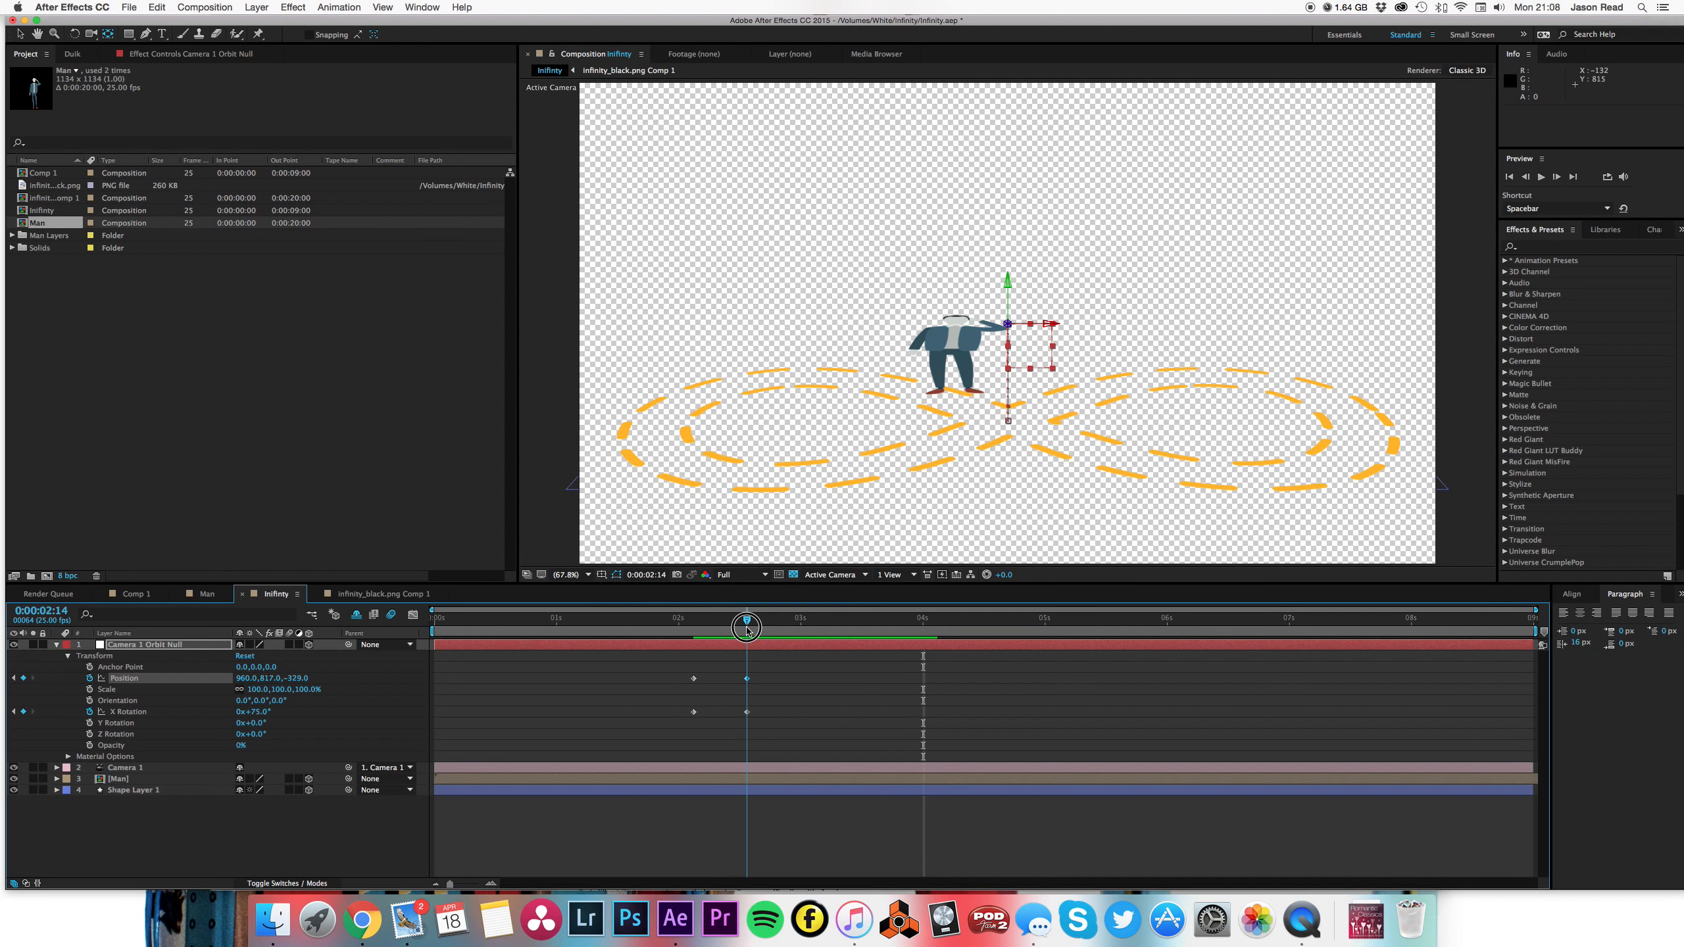
- Collapse the orbit null's properties and set the Man layer's auto-orientation to Orient Along Path
click(777, 677)
click(757, 643)
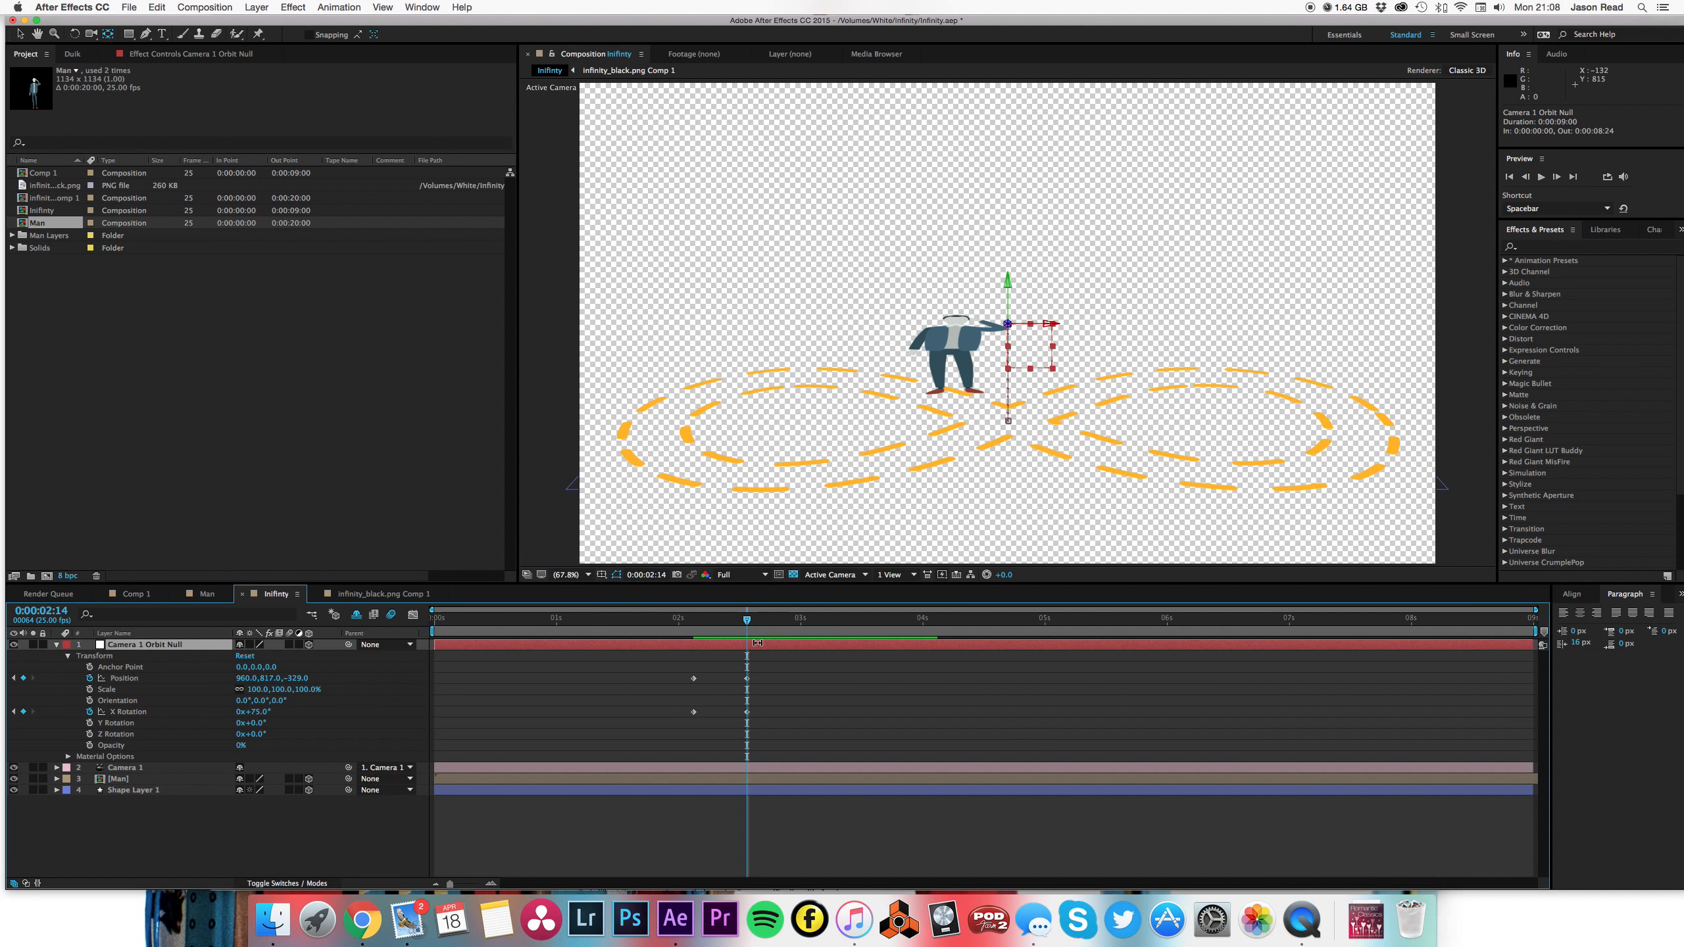
click(779, 768)
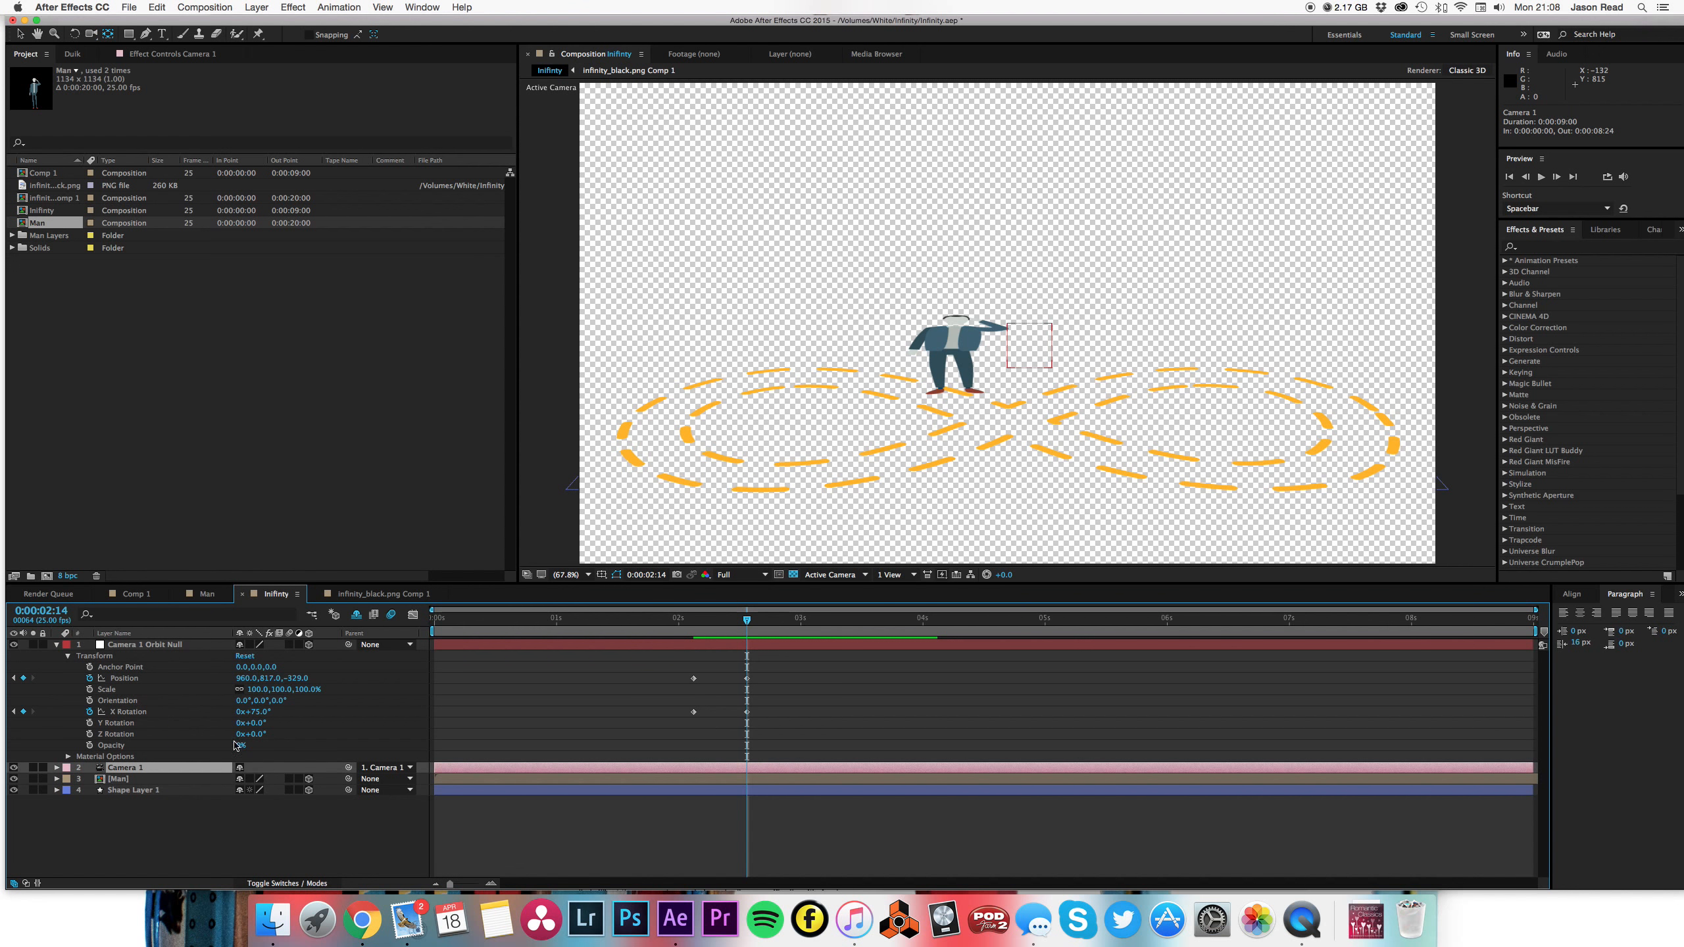
click(58, 645)
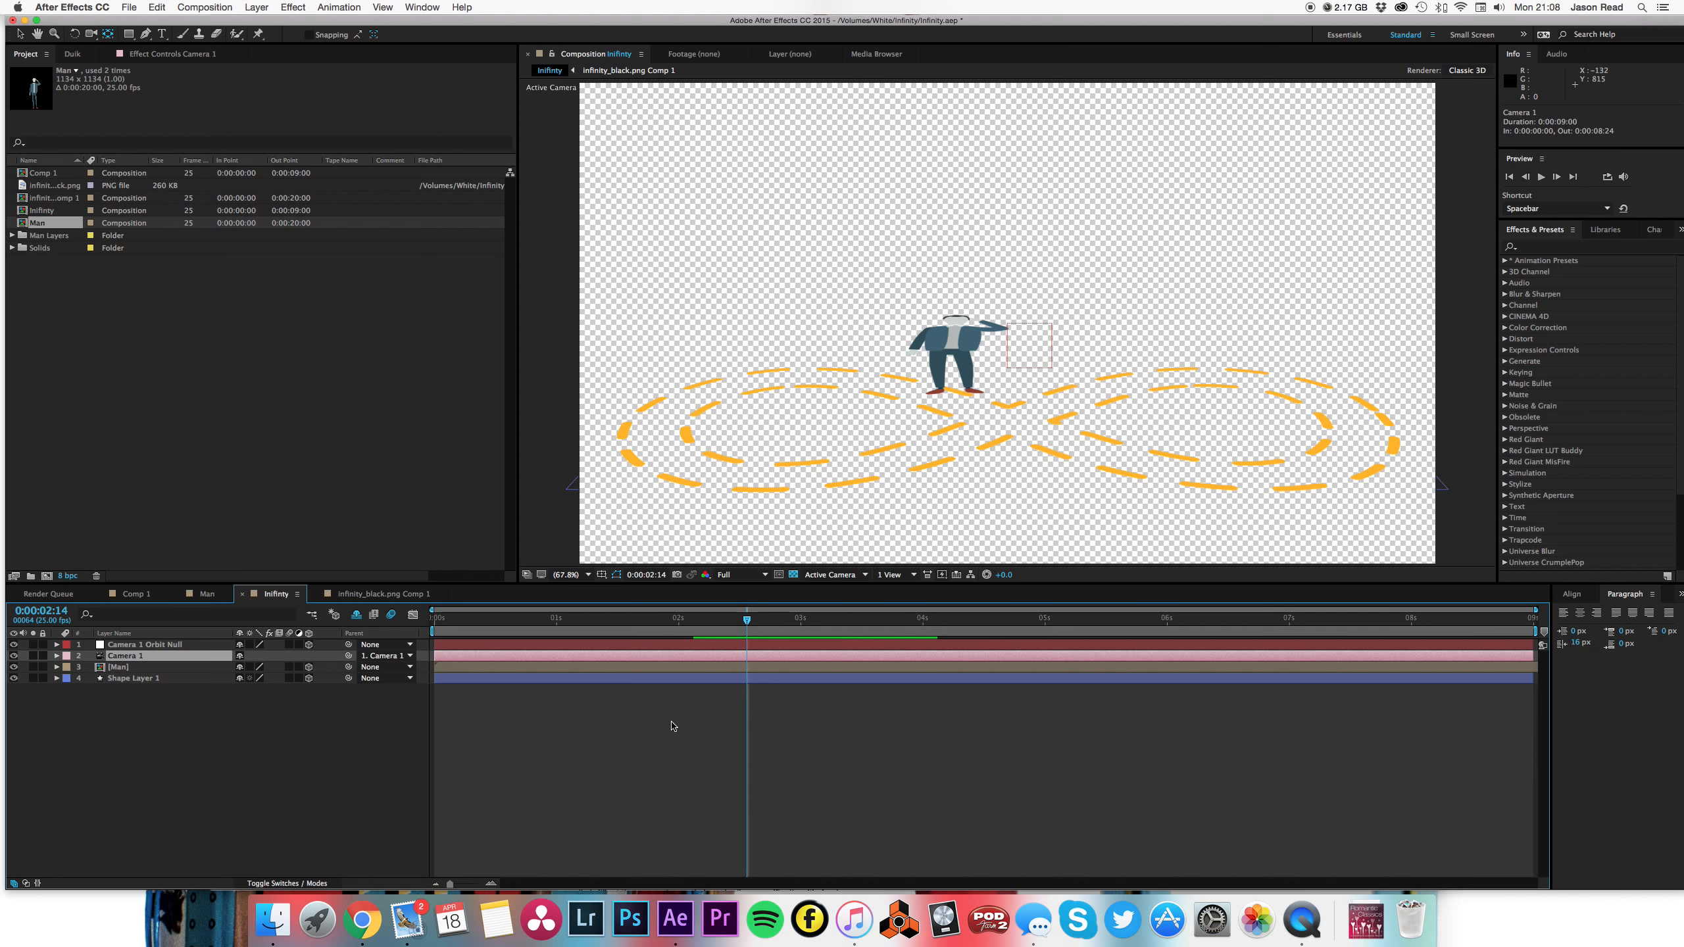
click(749, 666)
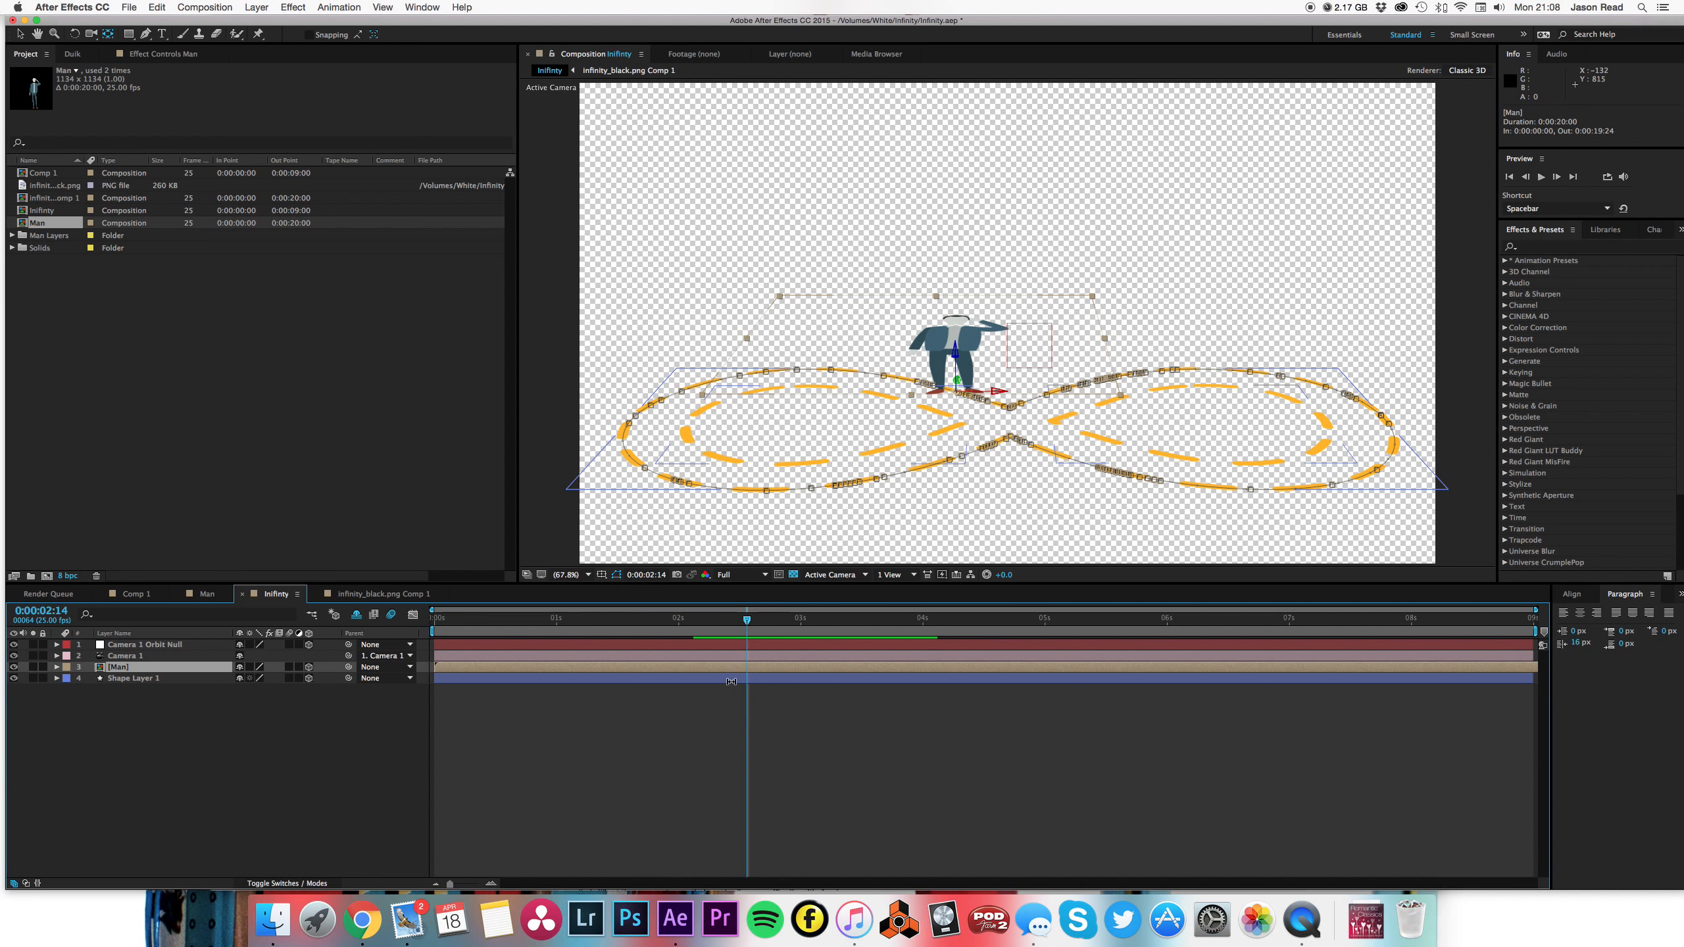
click(580, 709)
click(620, 668)
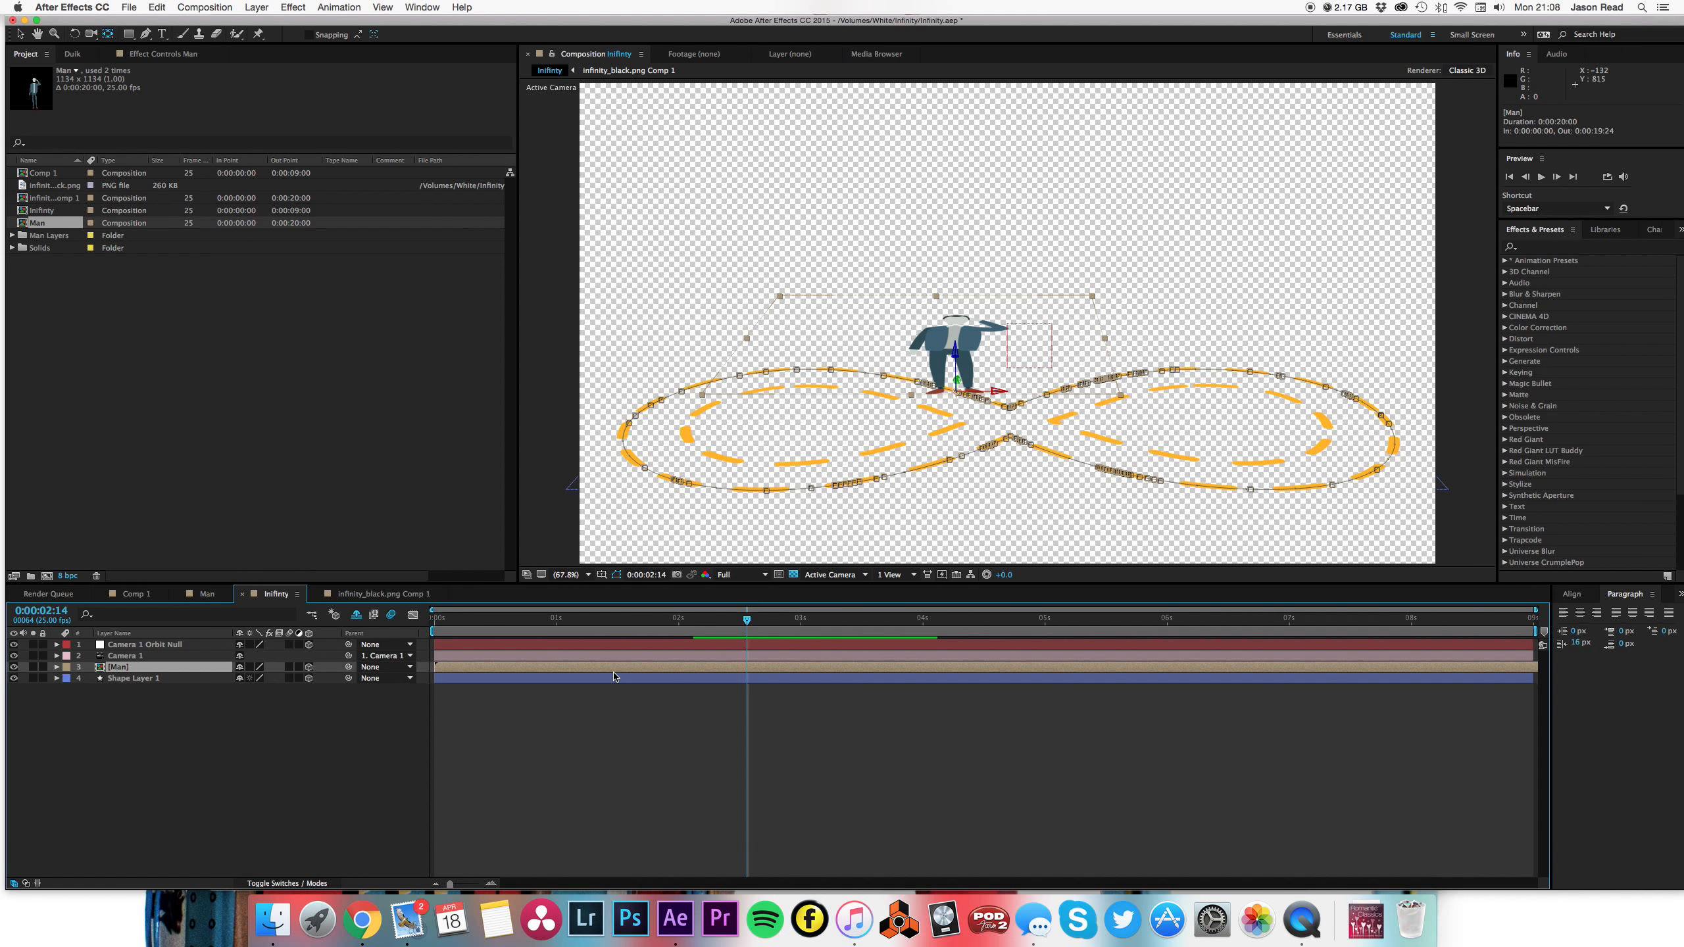
click(256, 7)
mouse_move(371, 151)
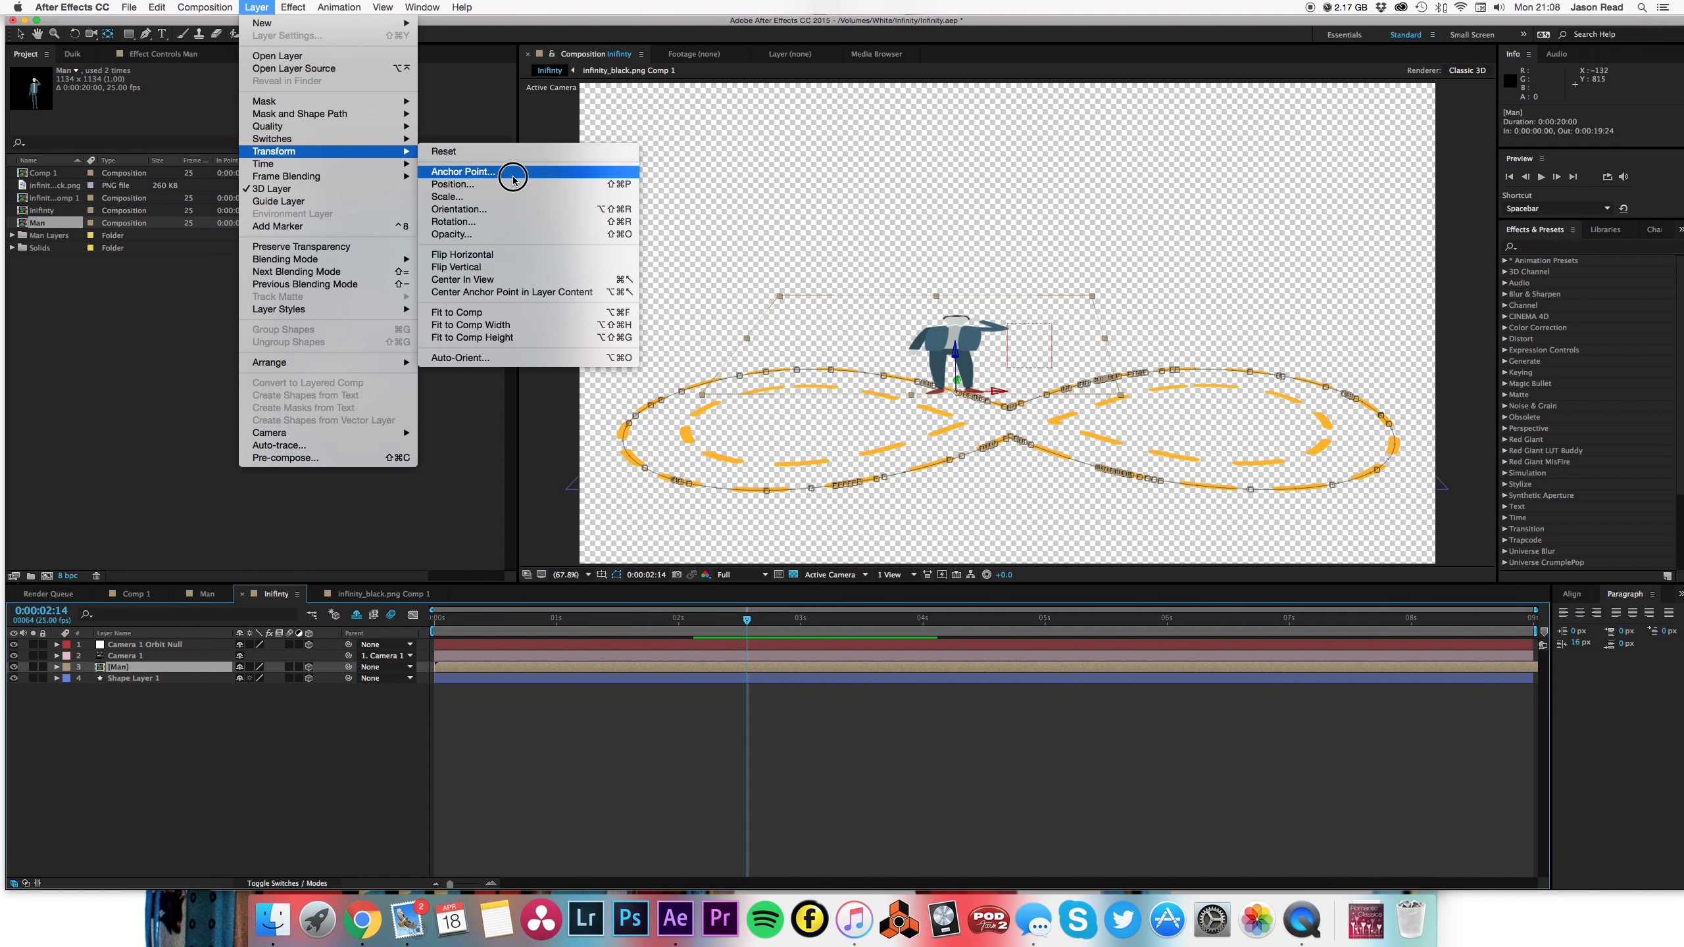
click(580, 358)
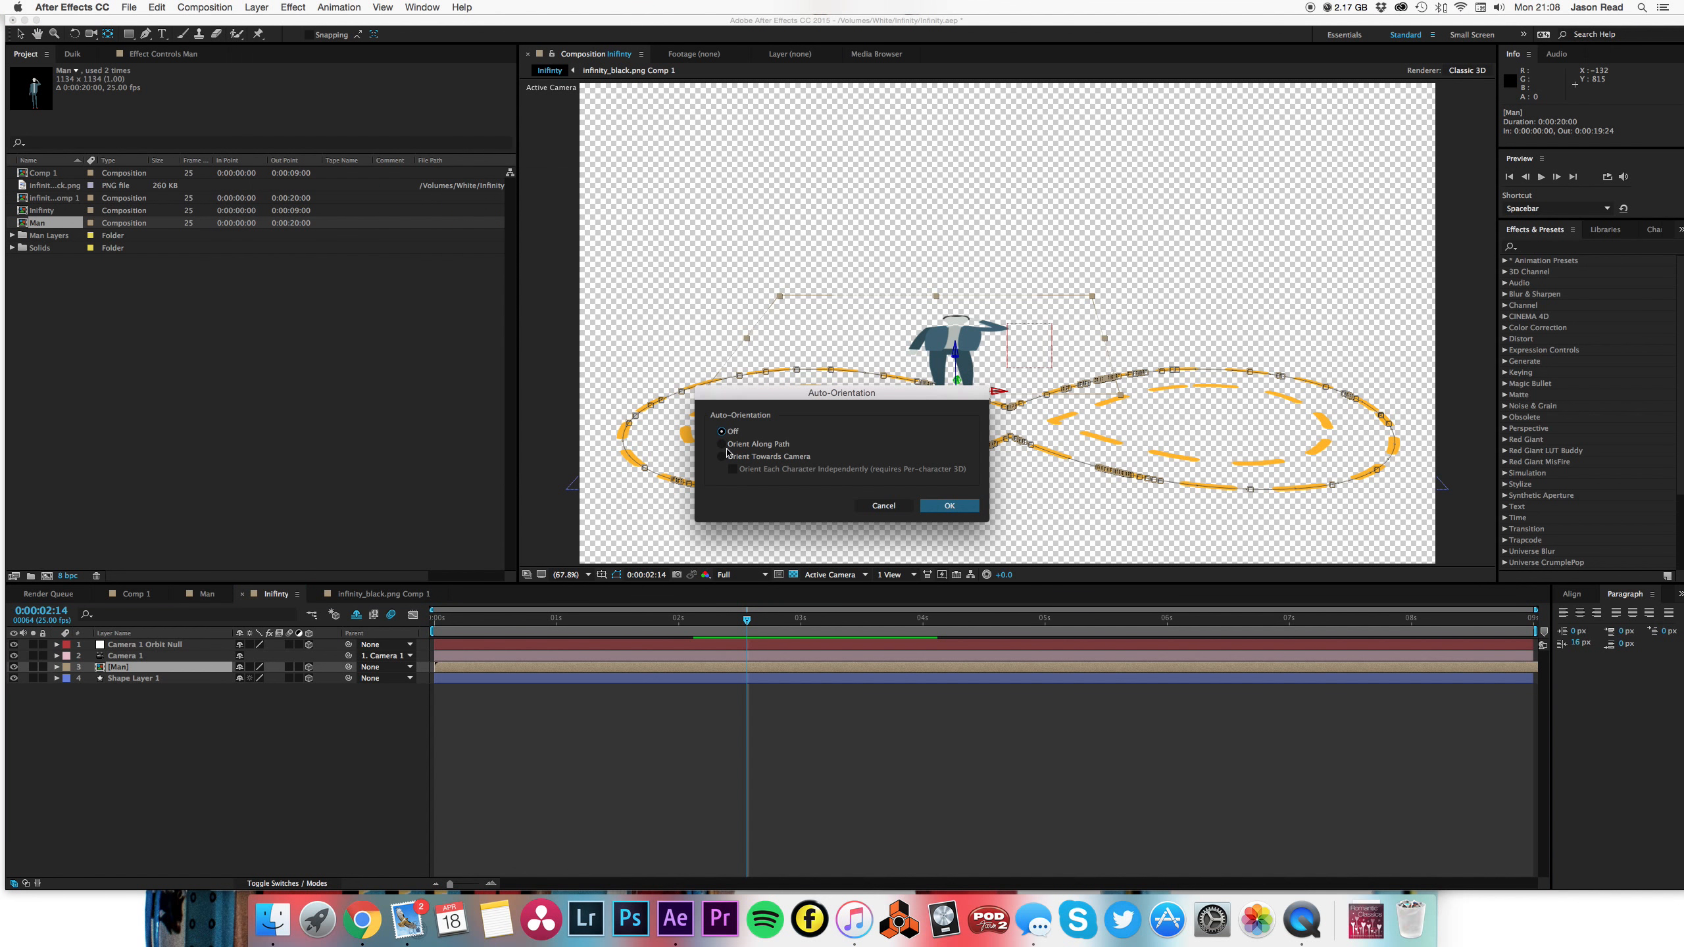
click(942, 505)
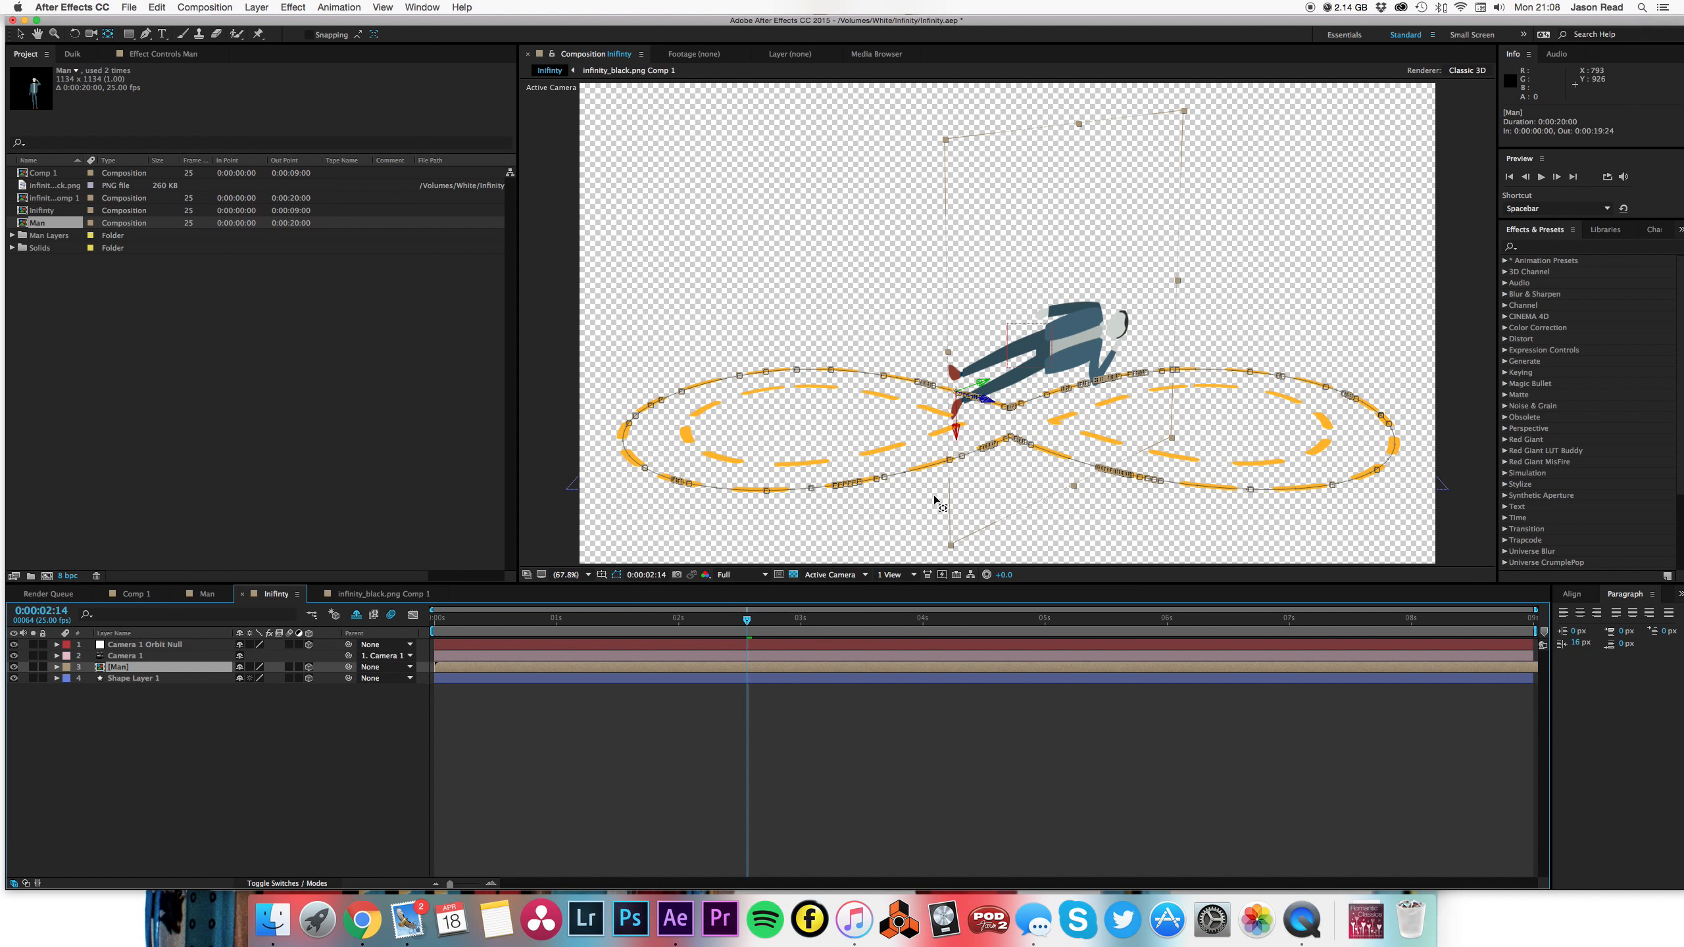
- Reveal the Man layer's keyframes and shift all its Position keyframes so the first one sits at 0:00:02:15
drag(575, 617, 797, 624)
key(u)
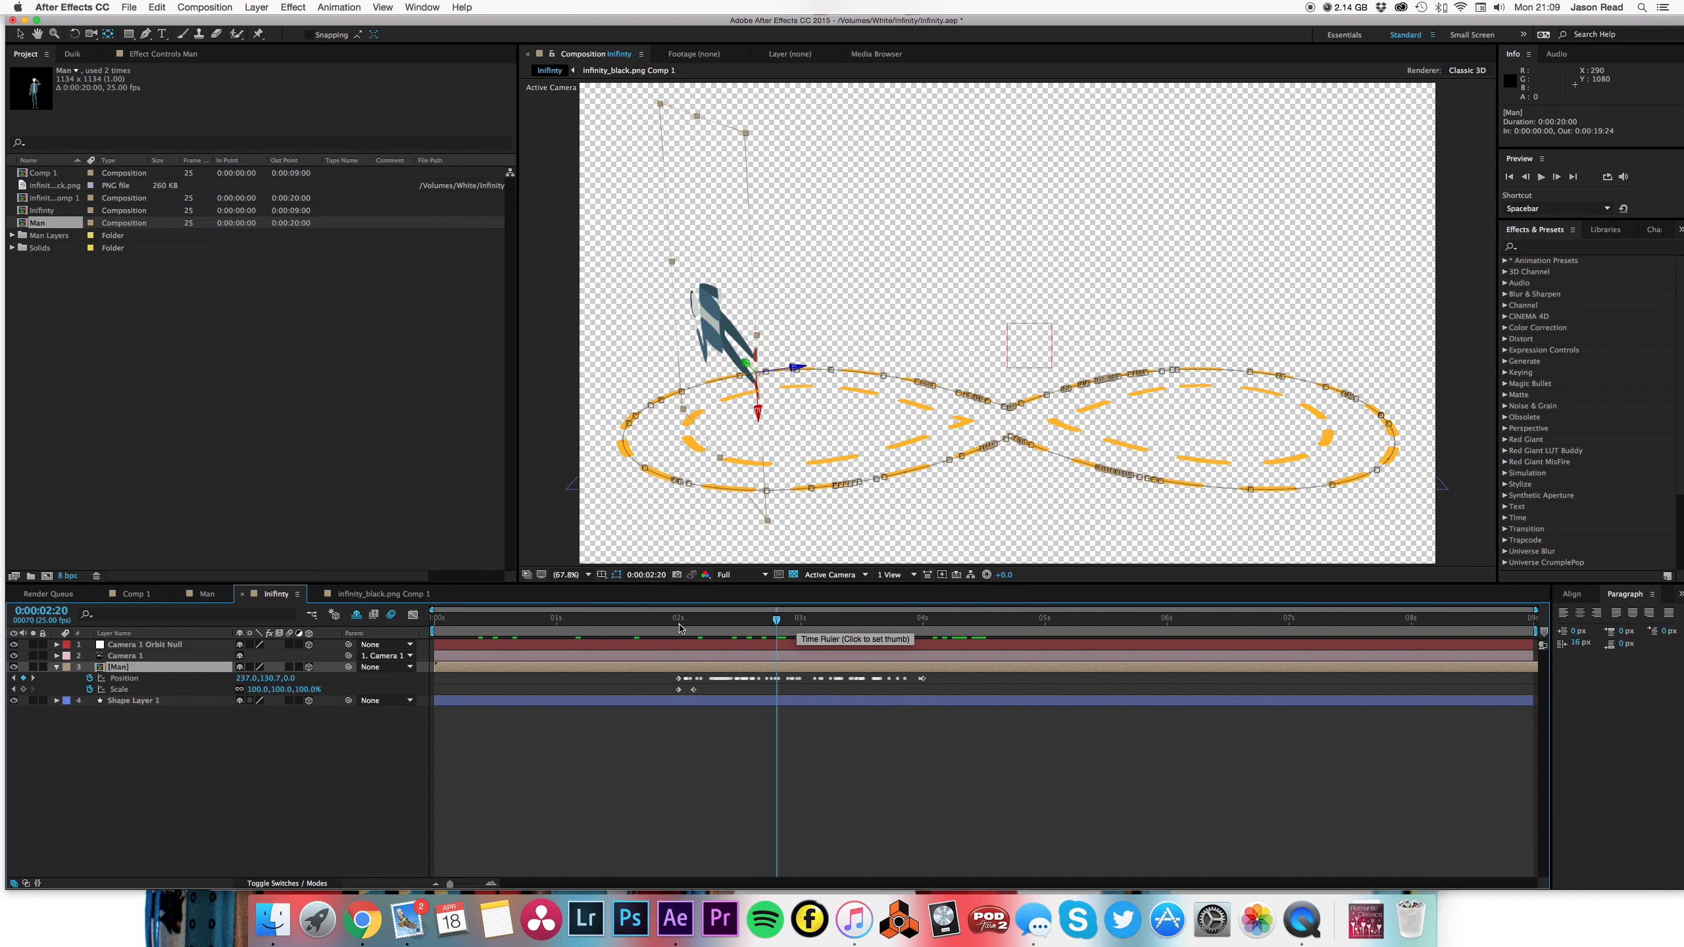
click(679, 629)
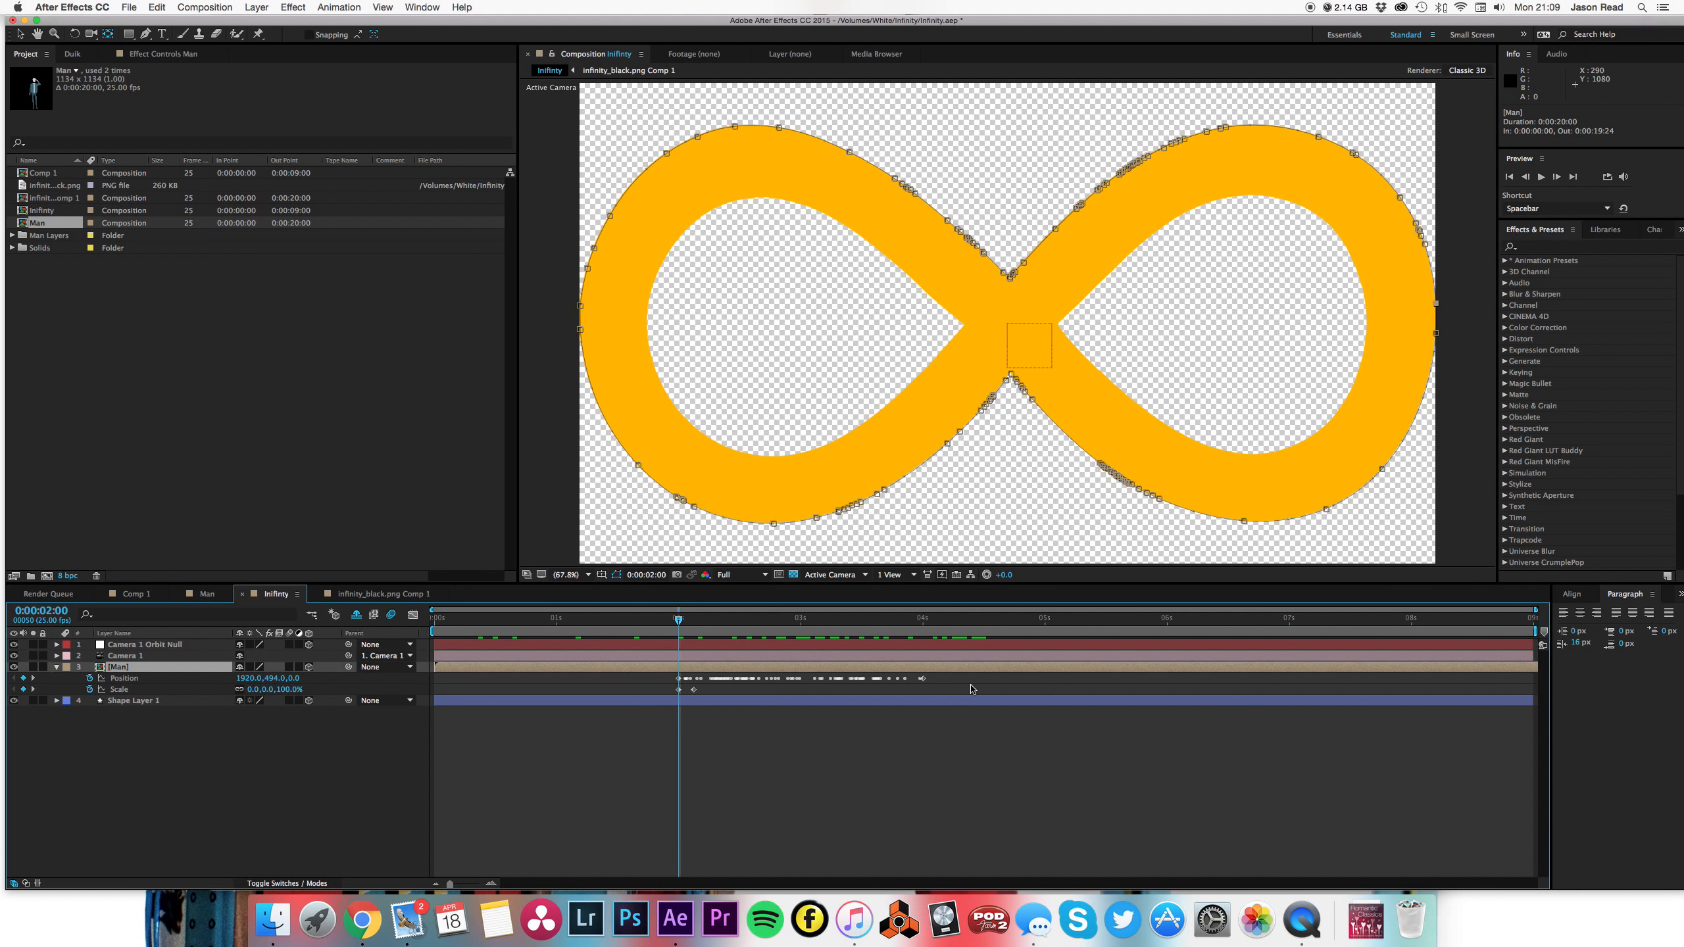
drag(972, 687, 696, 686)
key(super+z)
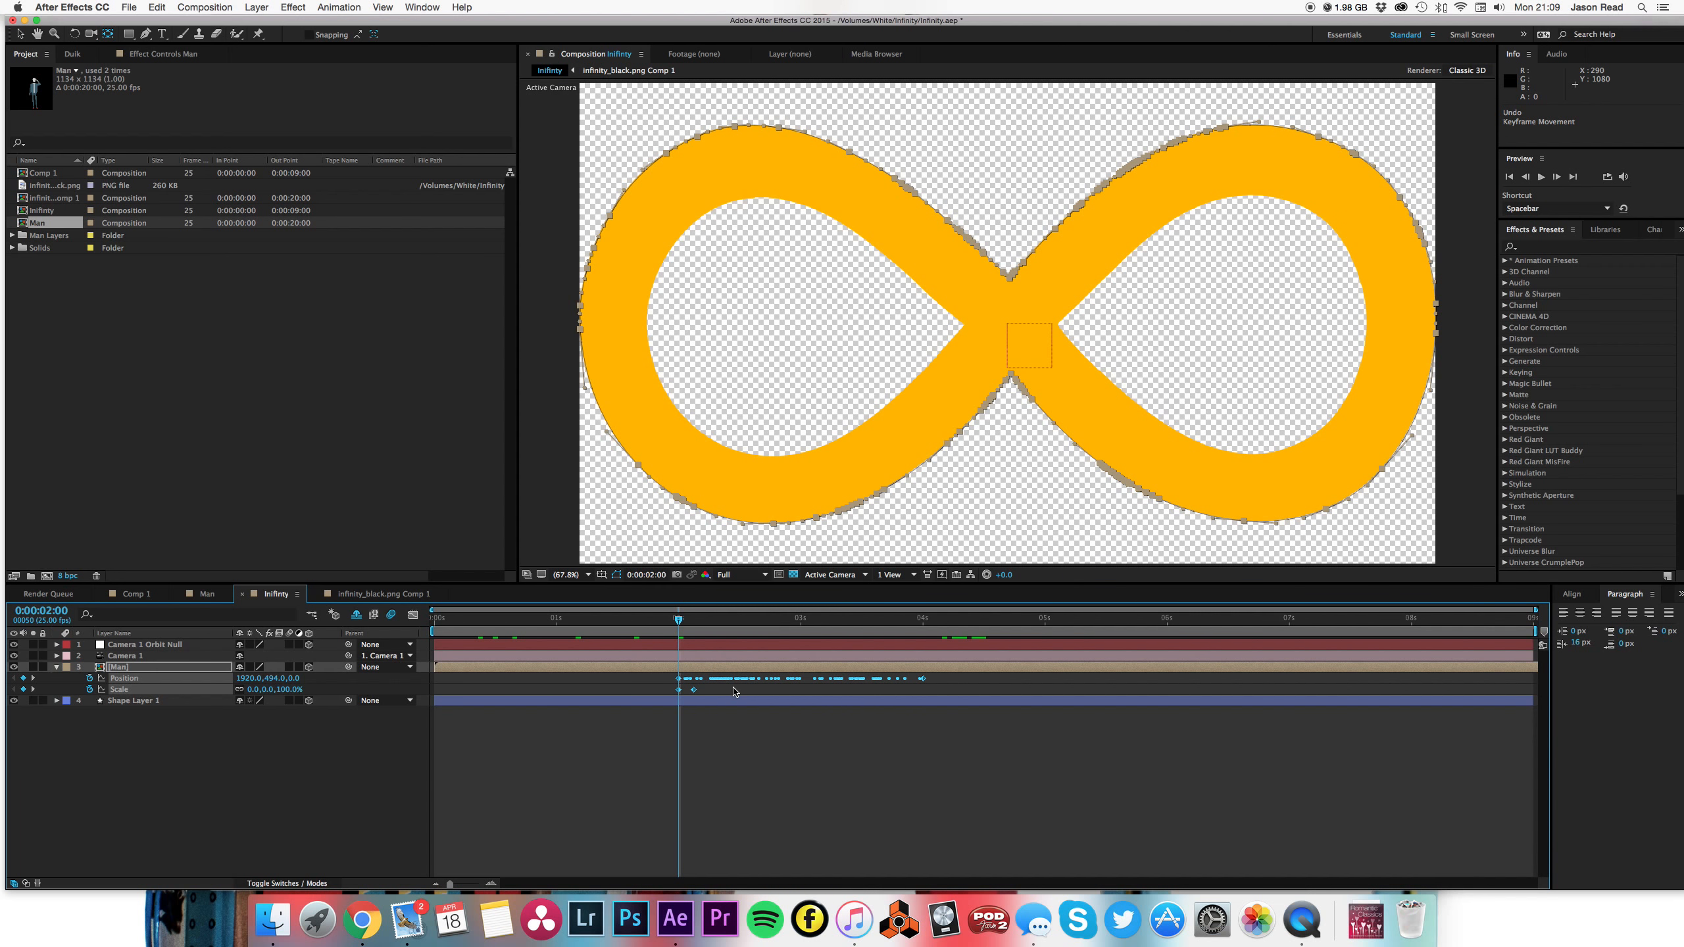
drag(946, 685, 716, 684)
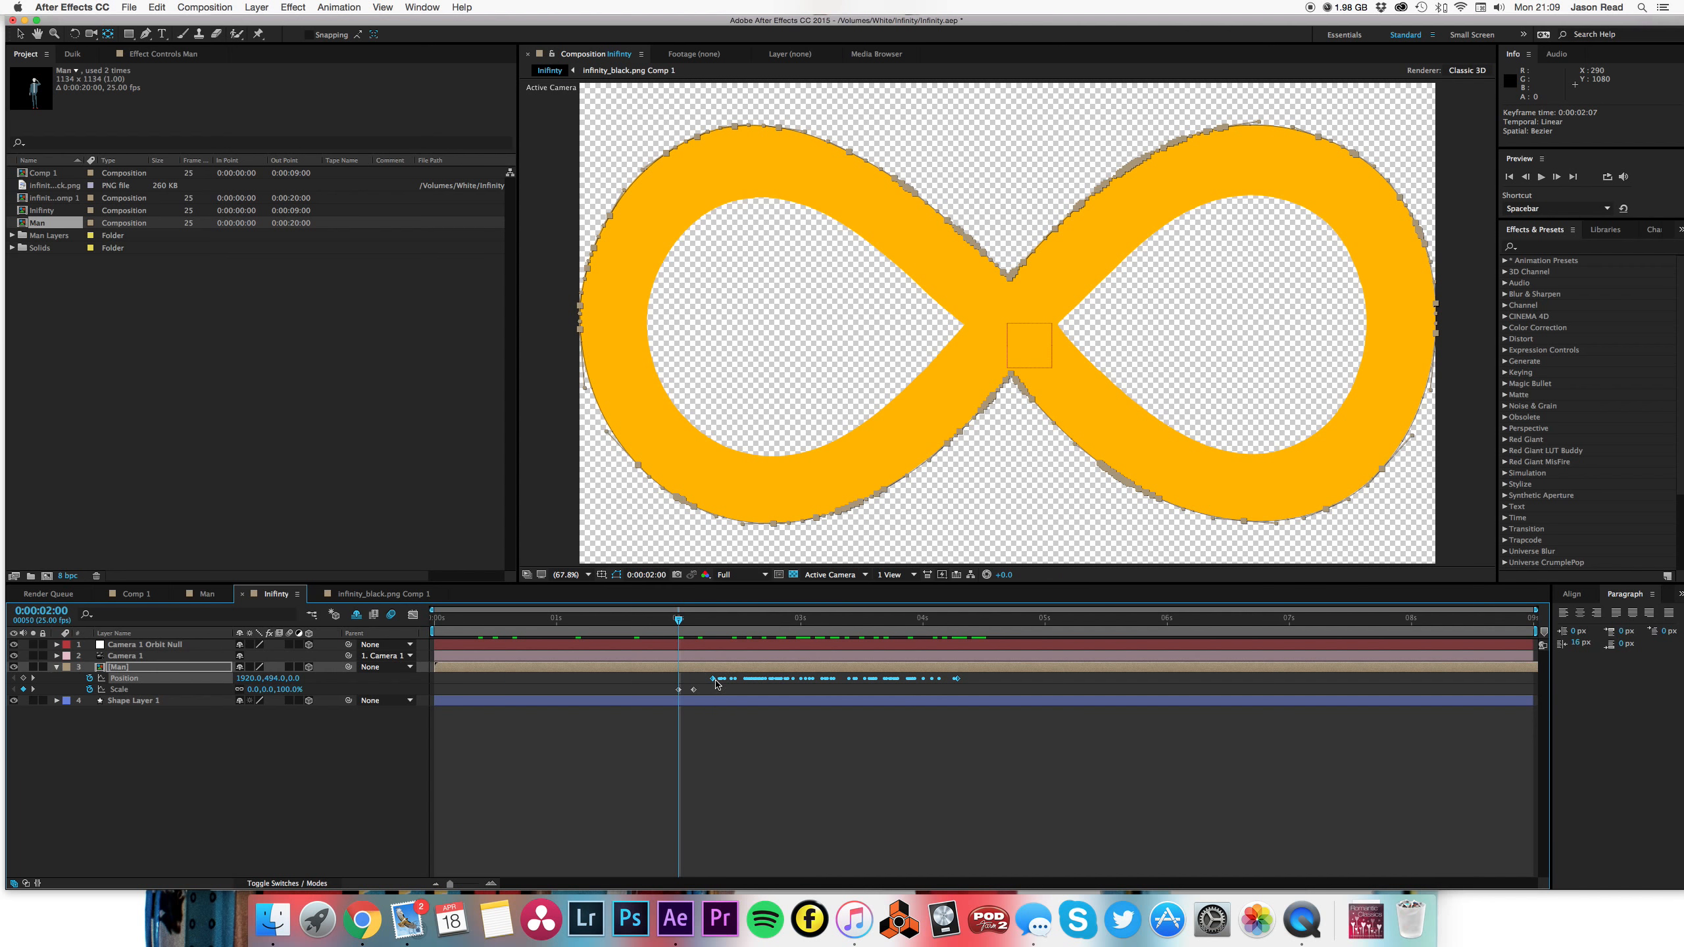
key(space)
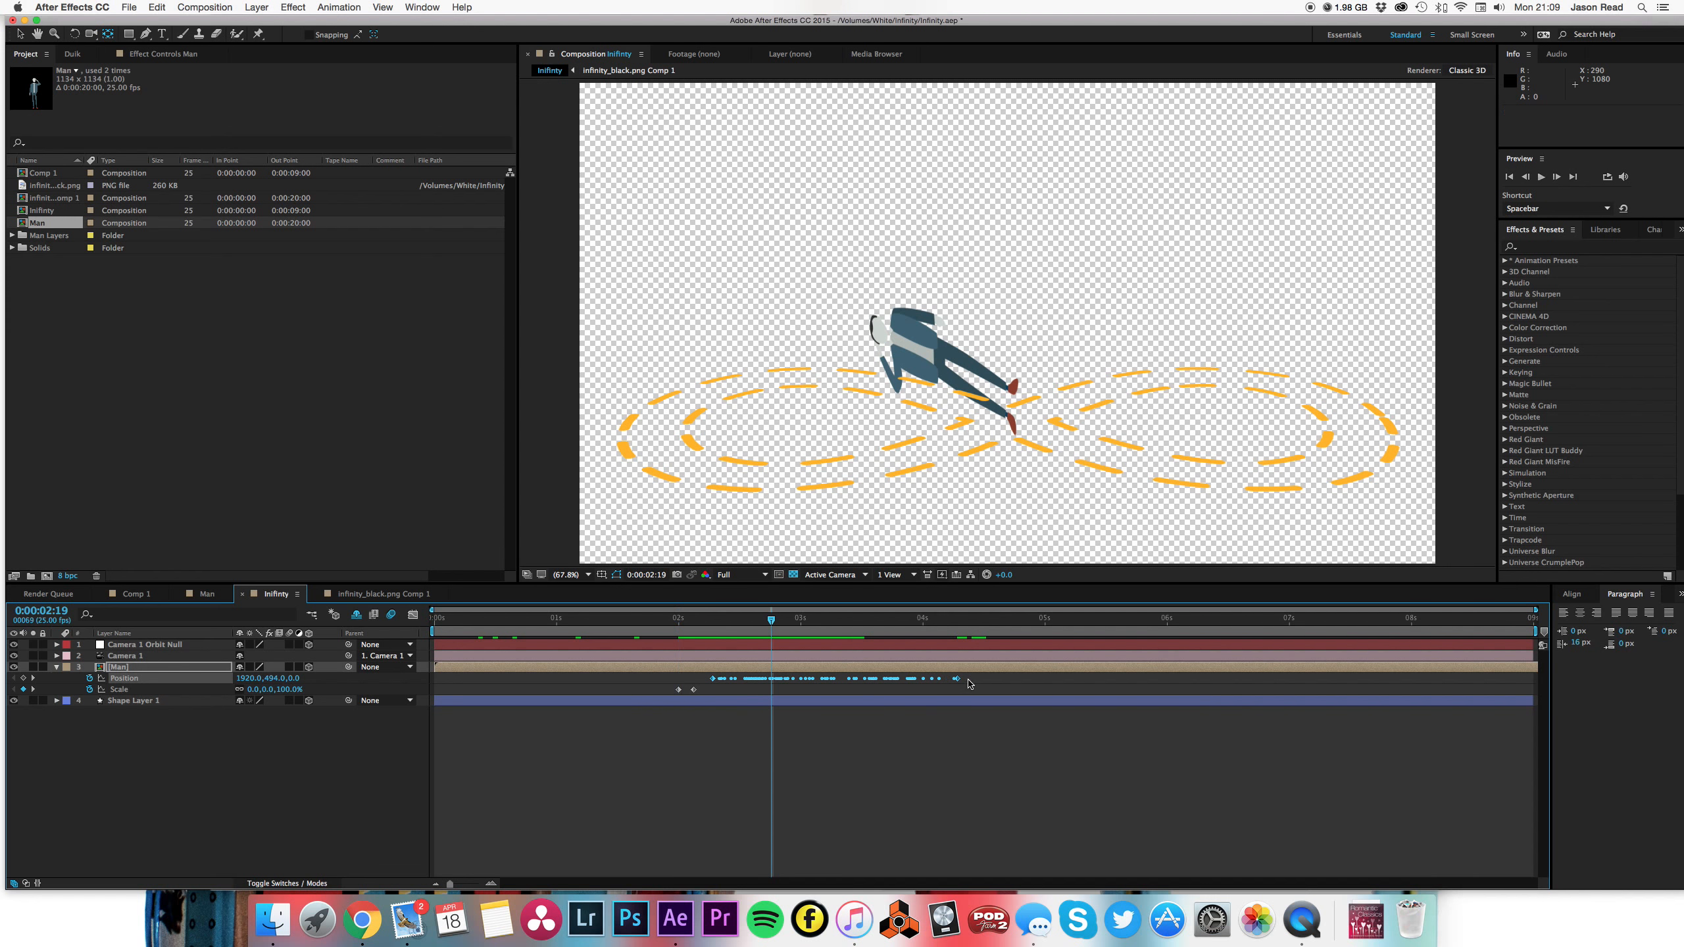
click(729, 679)
drag(729, 678, 763, 681)
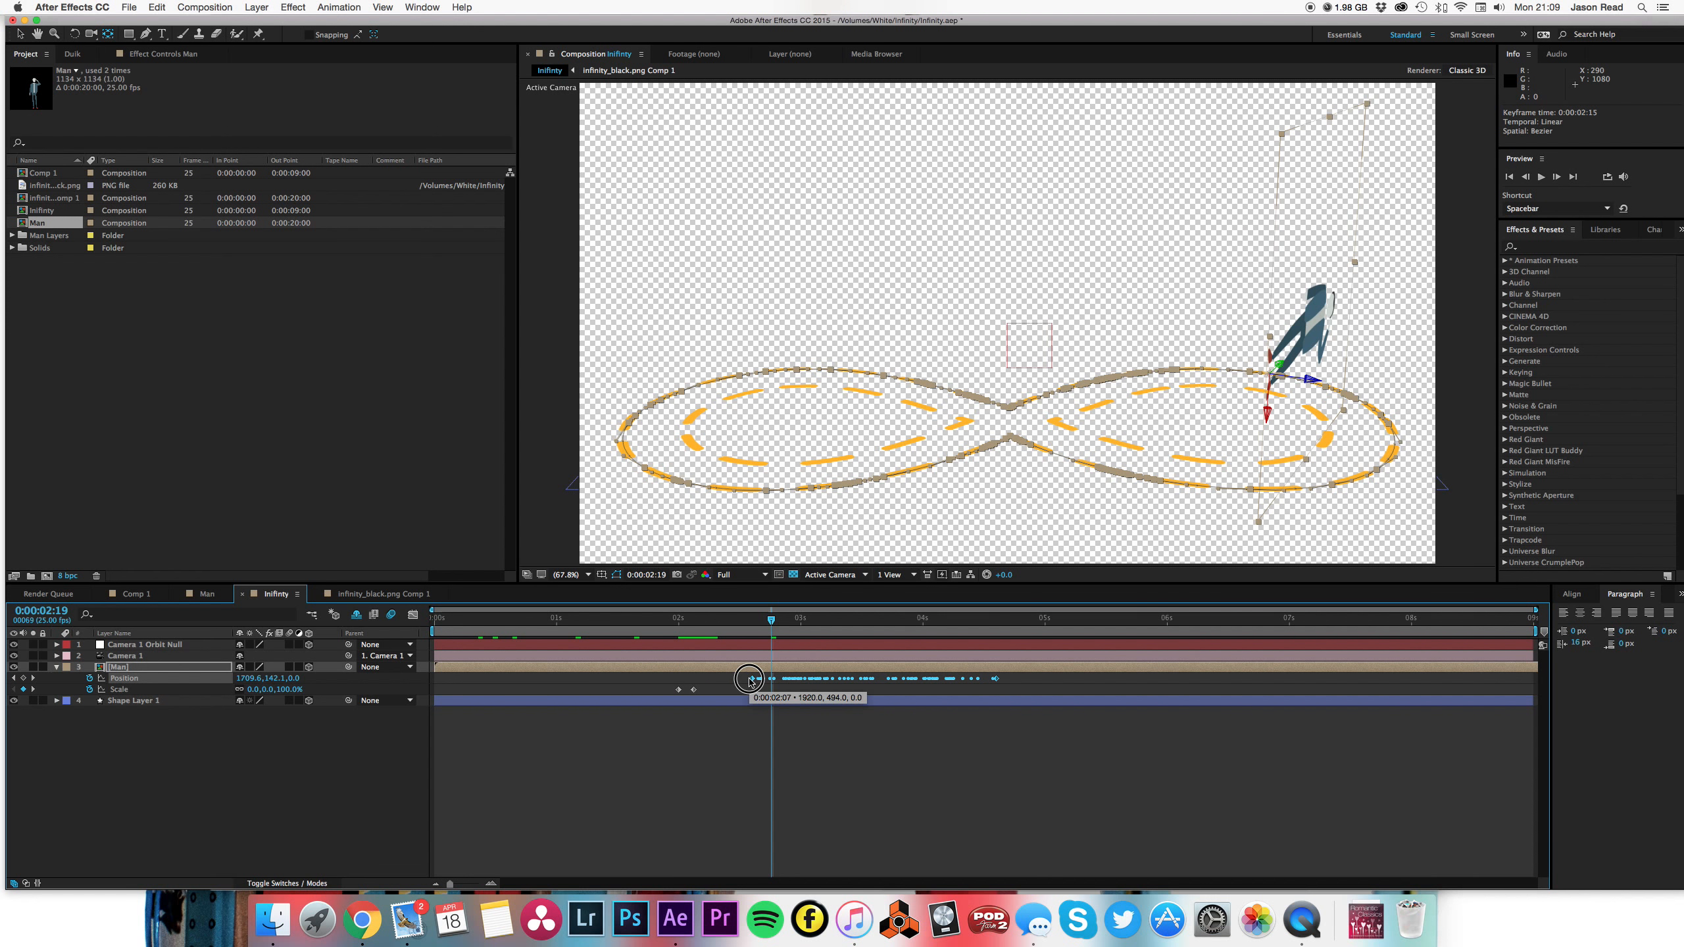
- Preview the man's walk from 0:00:02:06 and move the current time to 0:00:03:00
click(706, 628)
key(space)
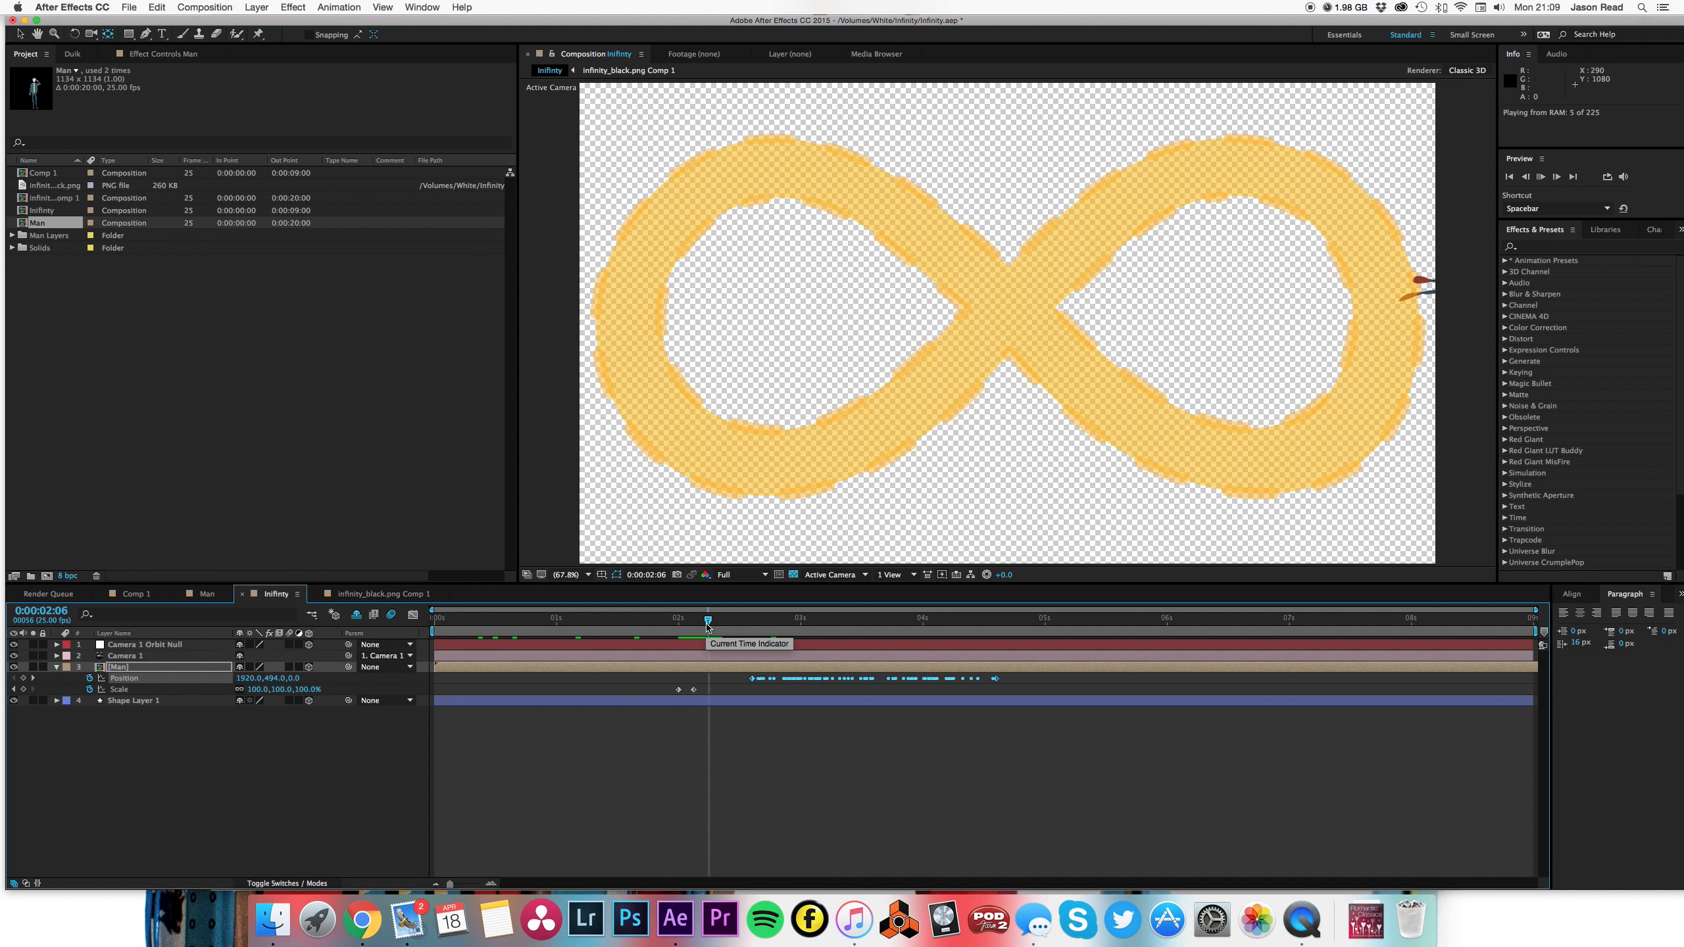
key(space)
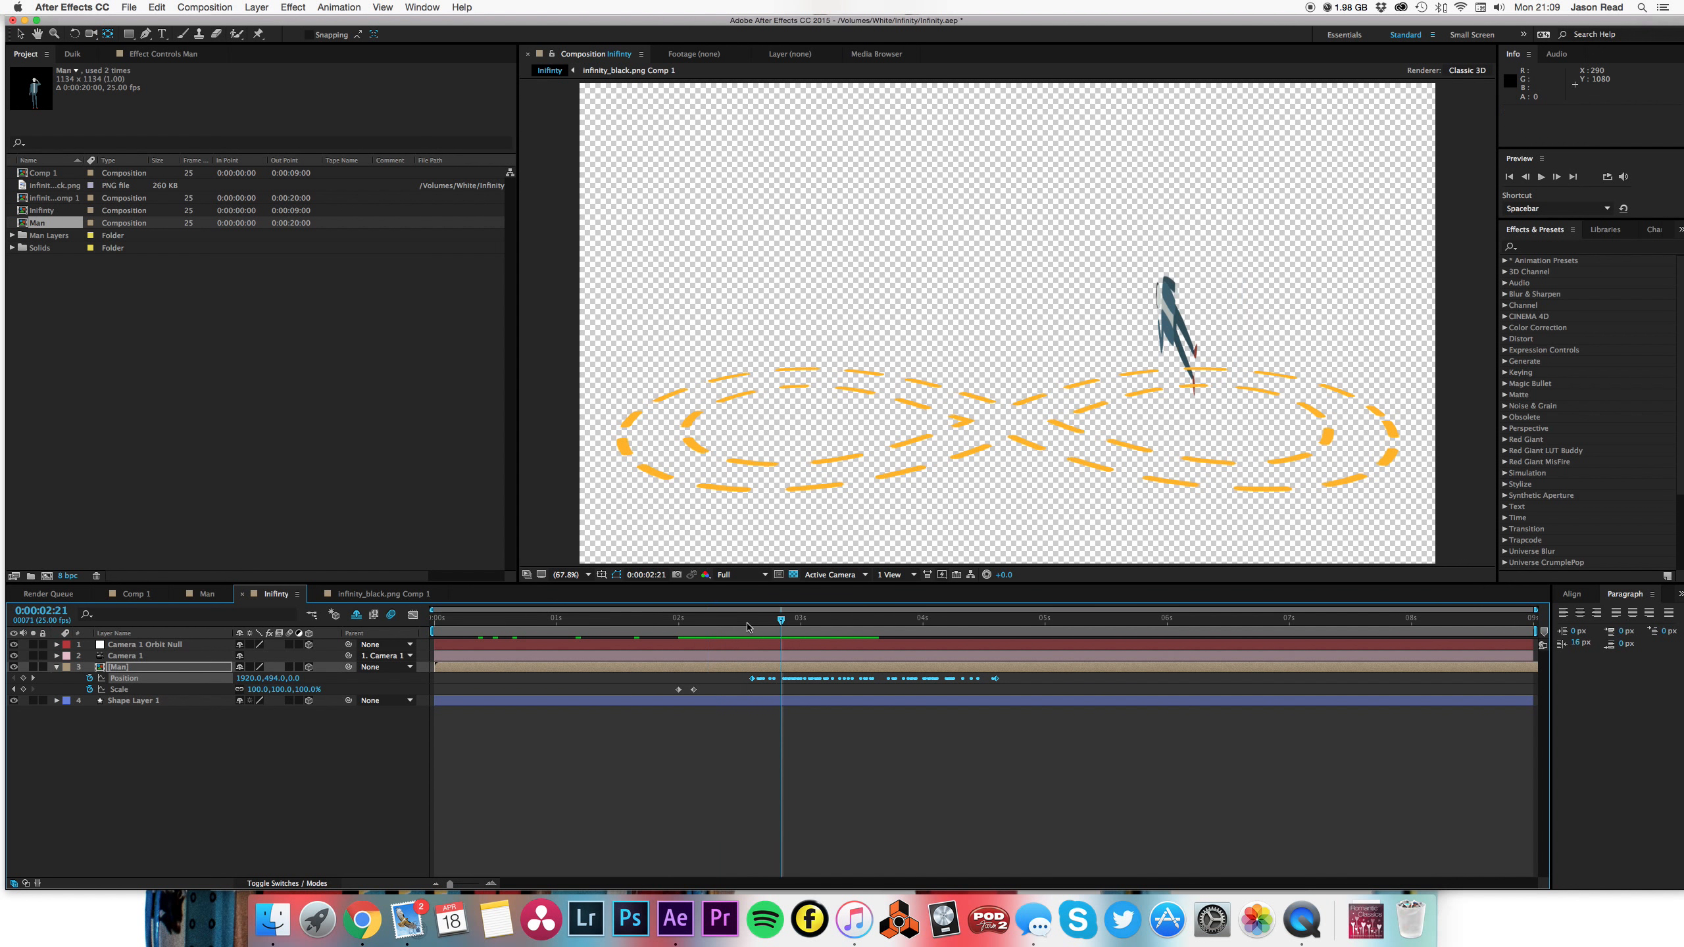
drag(761, 631, 799, 635)
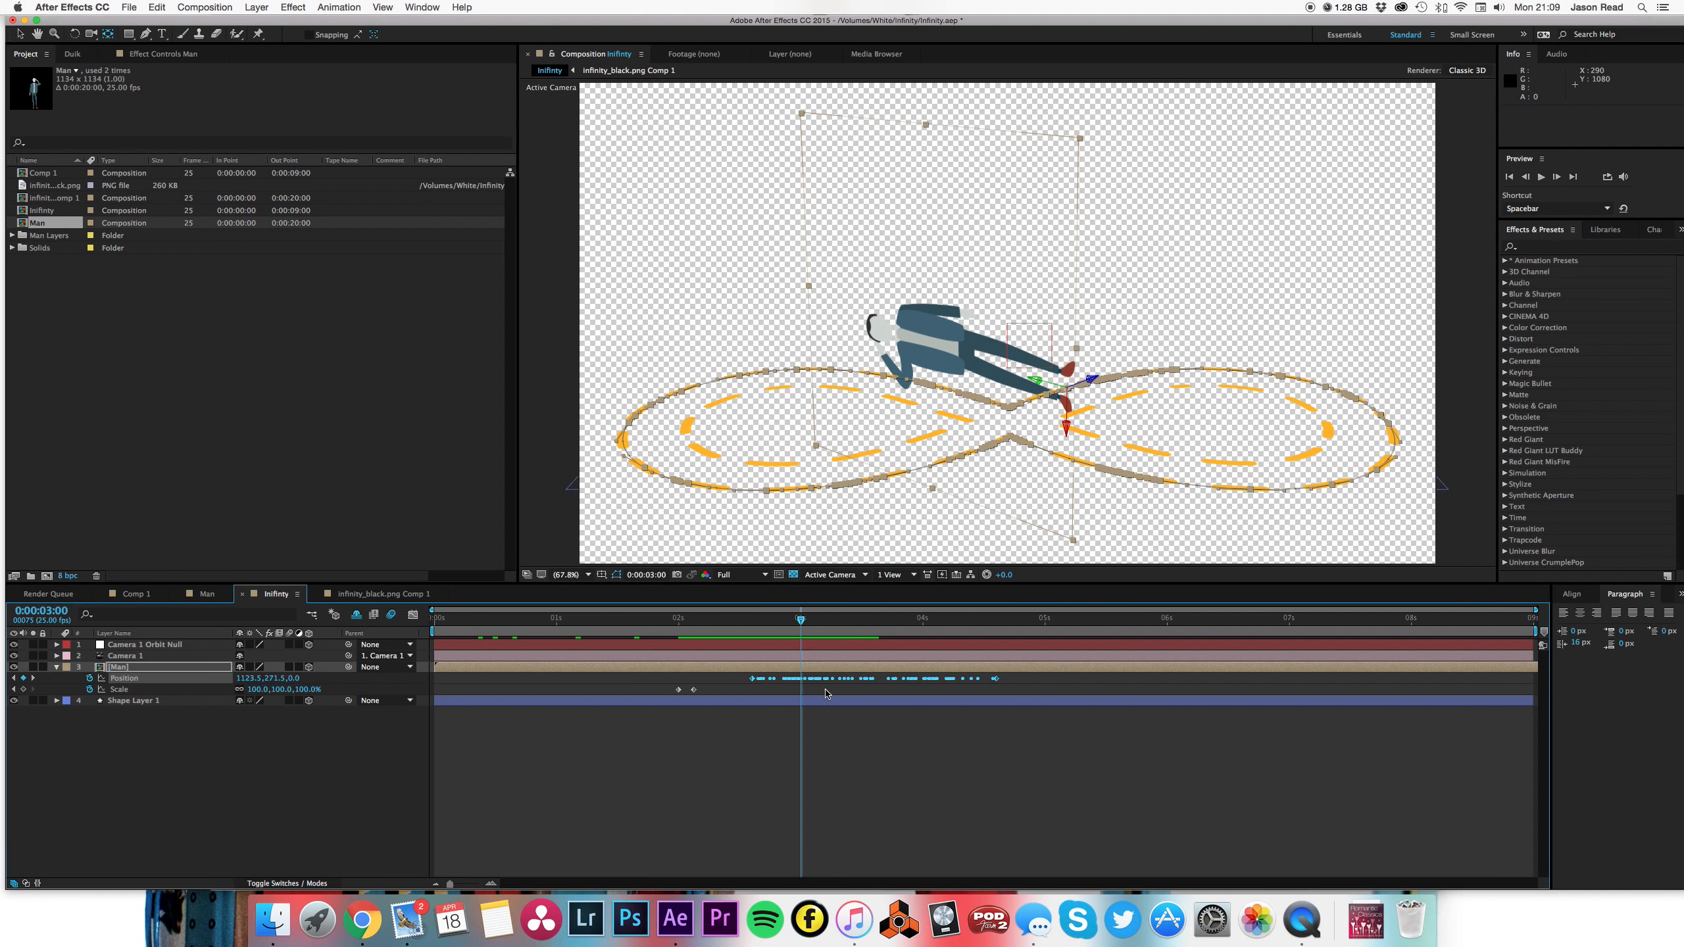
- Show the Man layer's rotation properties and set its Orientation to 0°, 0°, 270° so he stands upright on the path
click(841, 741)
click(125, 667)
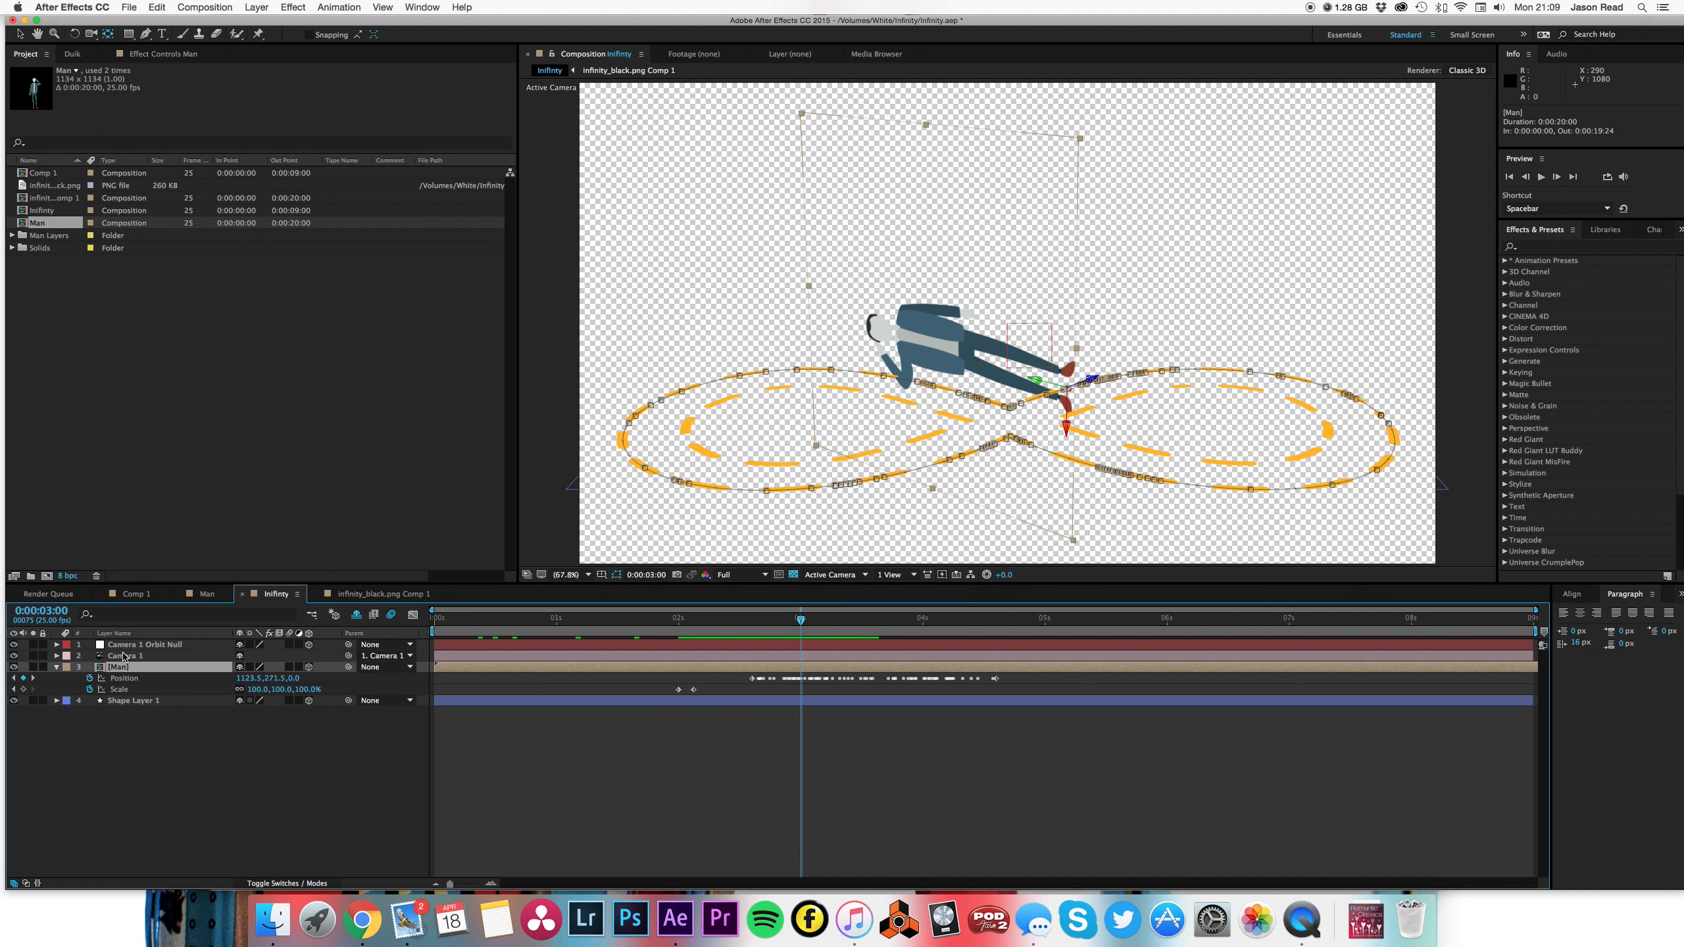
click(57, 667)
key(r)
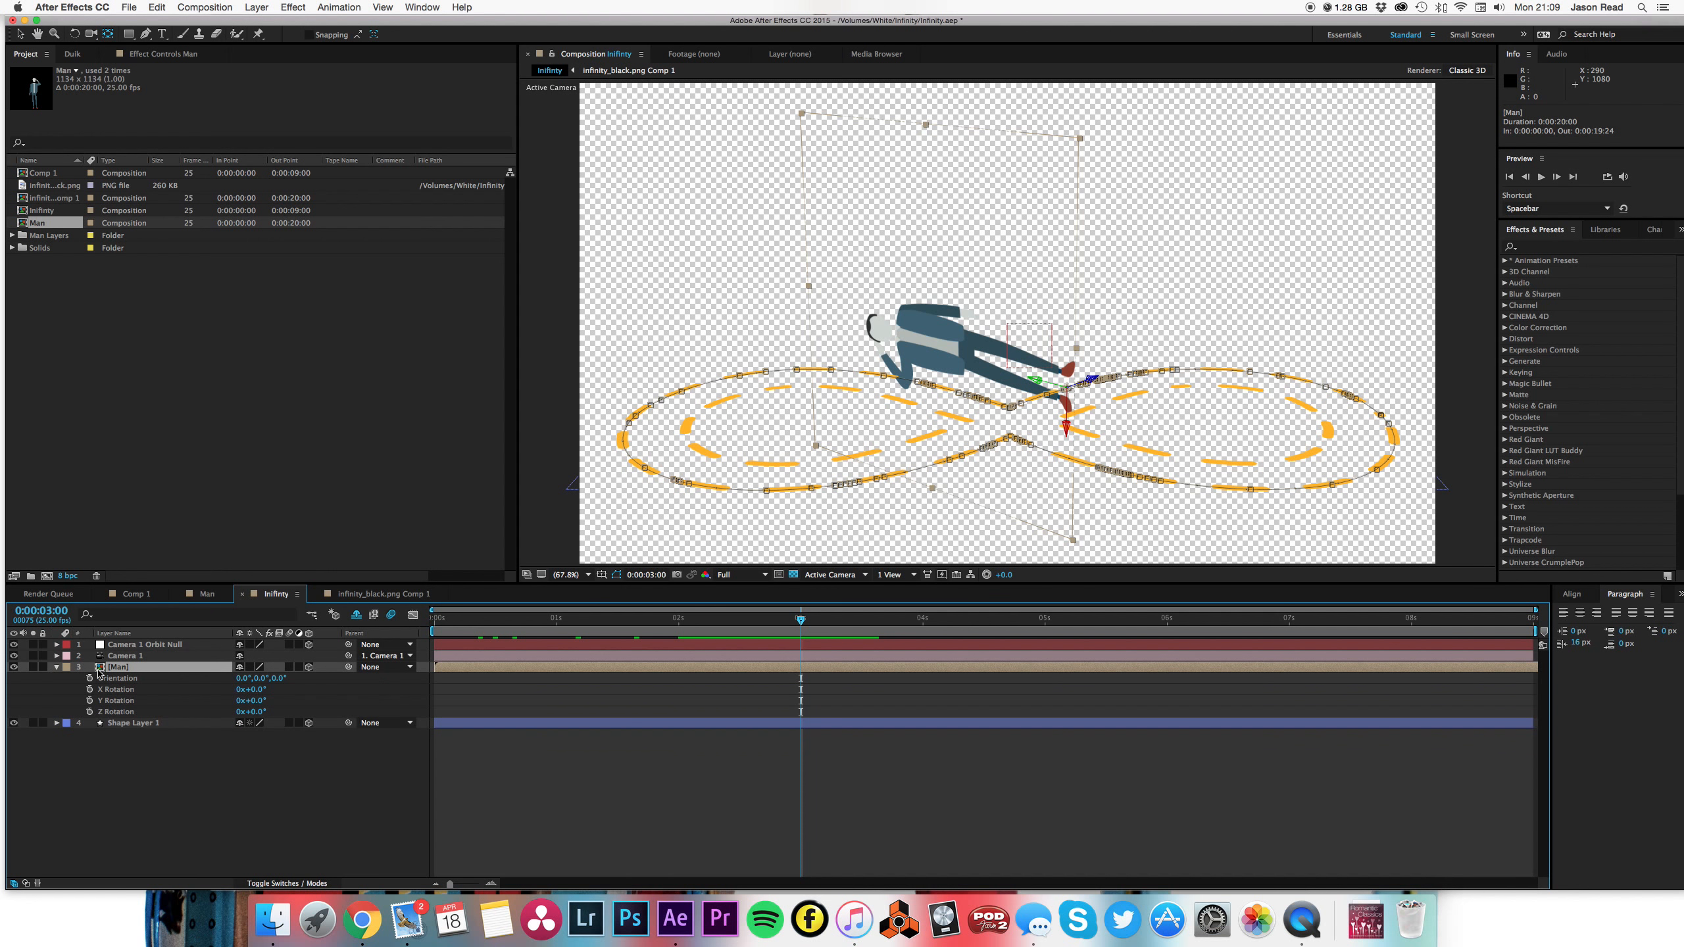
drag(264, 679, 287, 683)
key(super+z)
key(super+z)
click(283, 679)
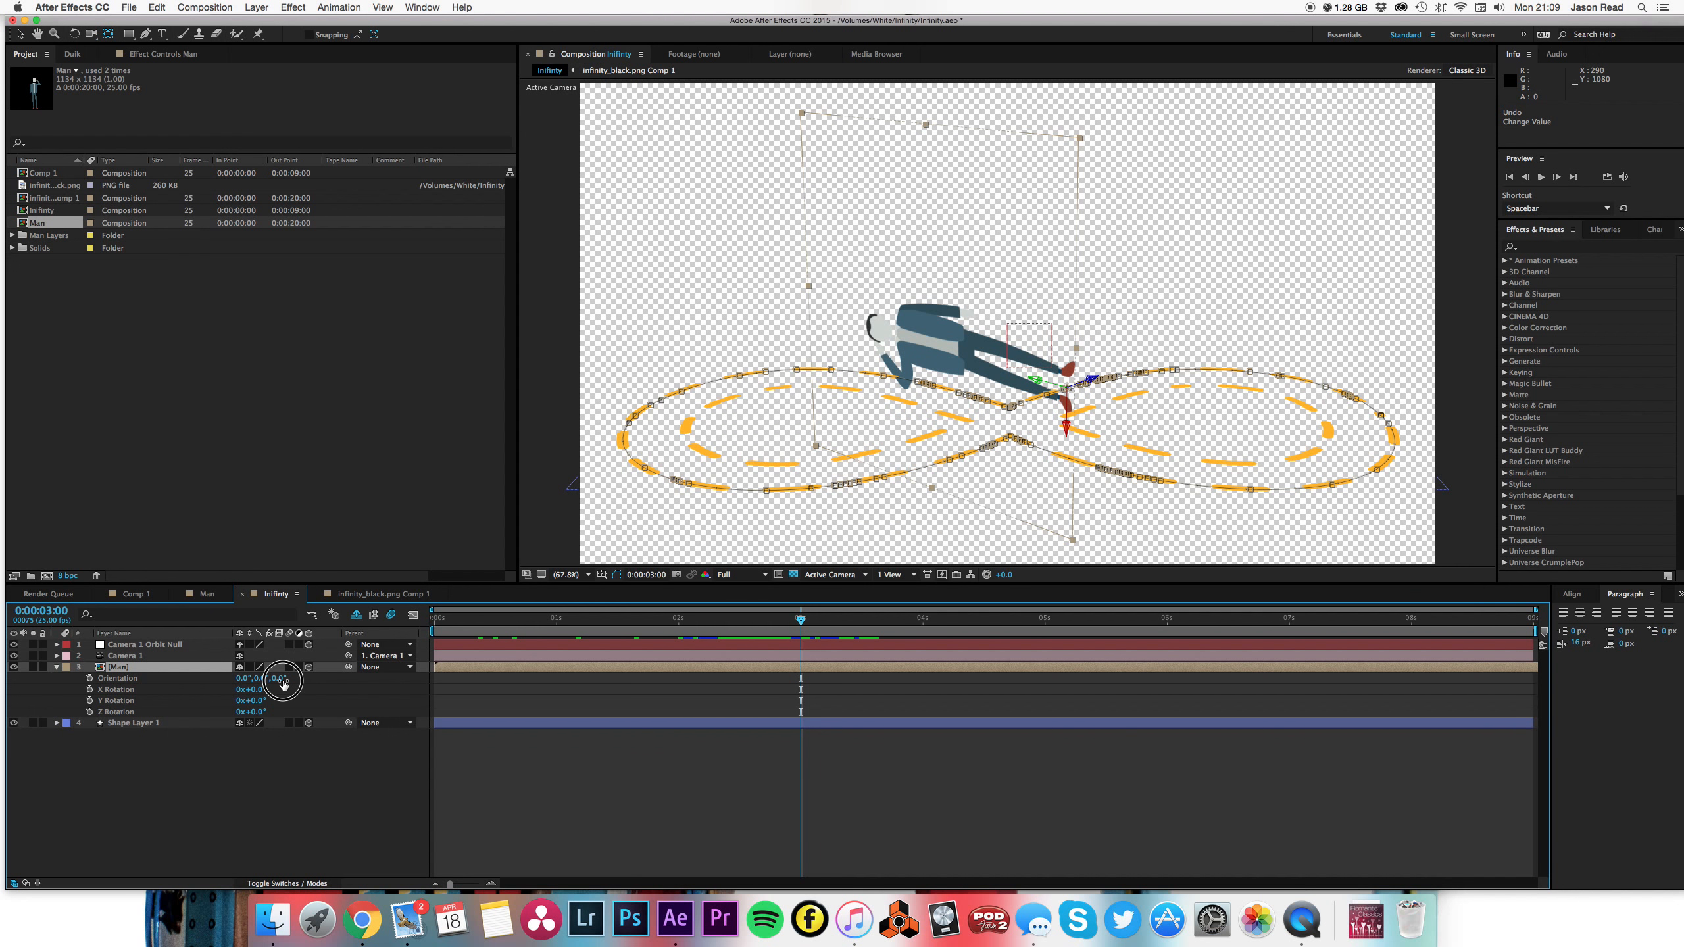
key(Return)
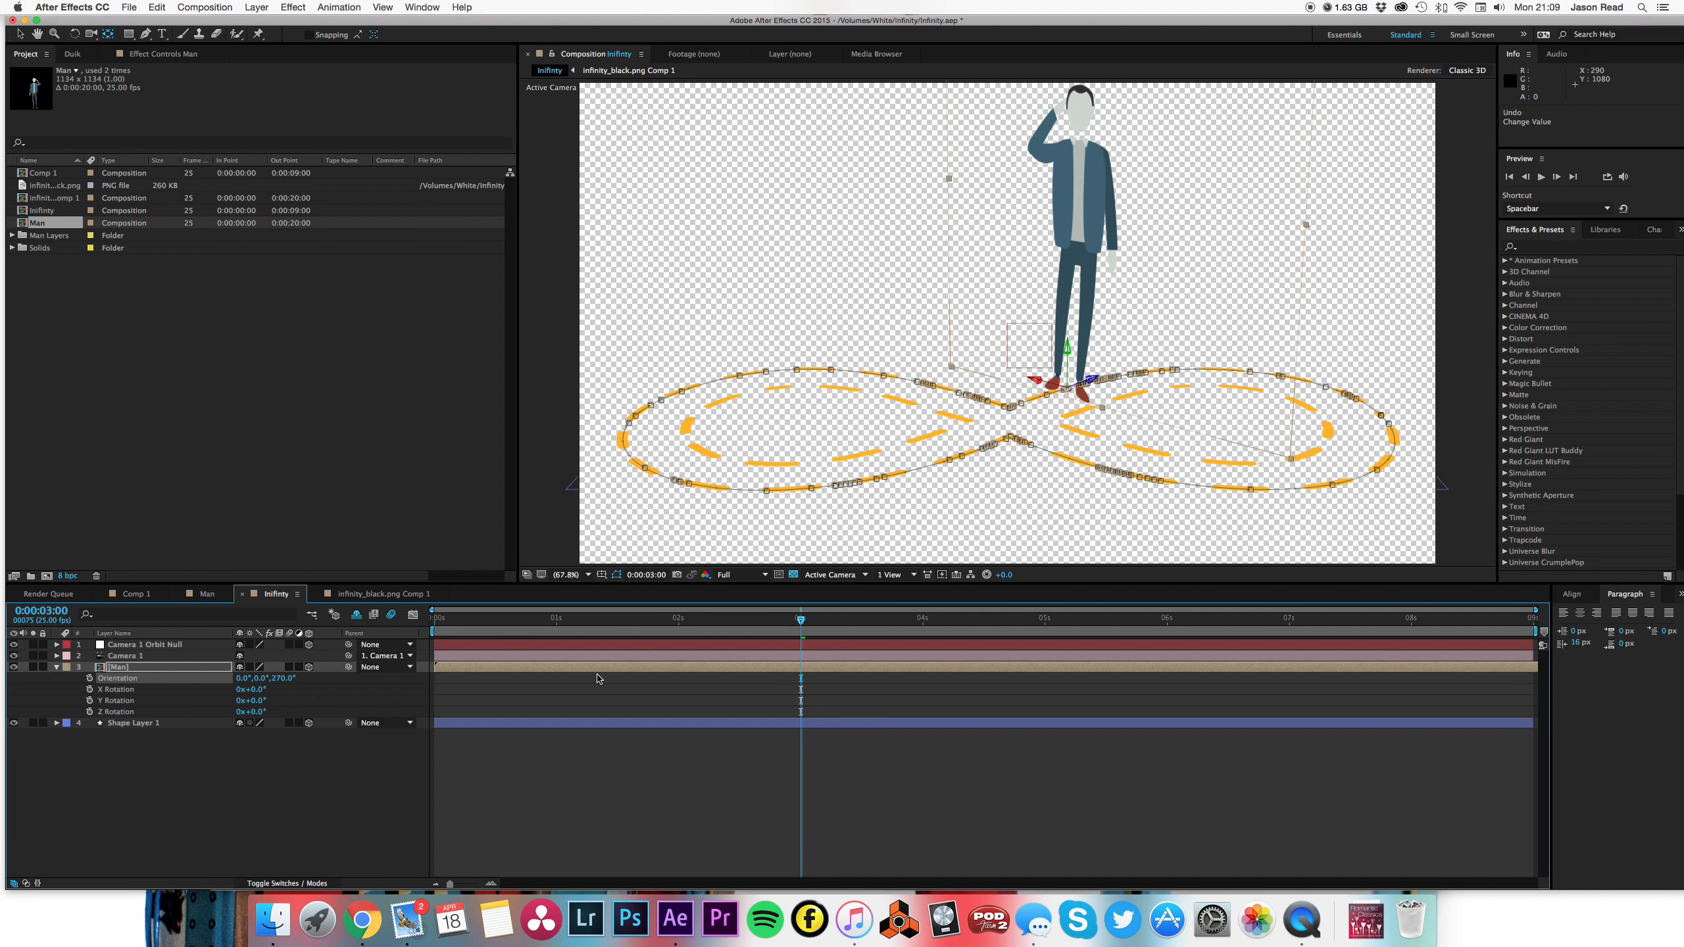
- Reveal the Man layer's keyframes again, move the Position keyframe just before 0:00:03:15 to 0:00:03:14, and preview the turn
click(801, 621)
drag(801, 621, 869, 634)
key(u)
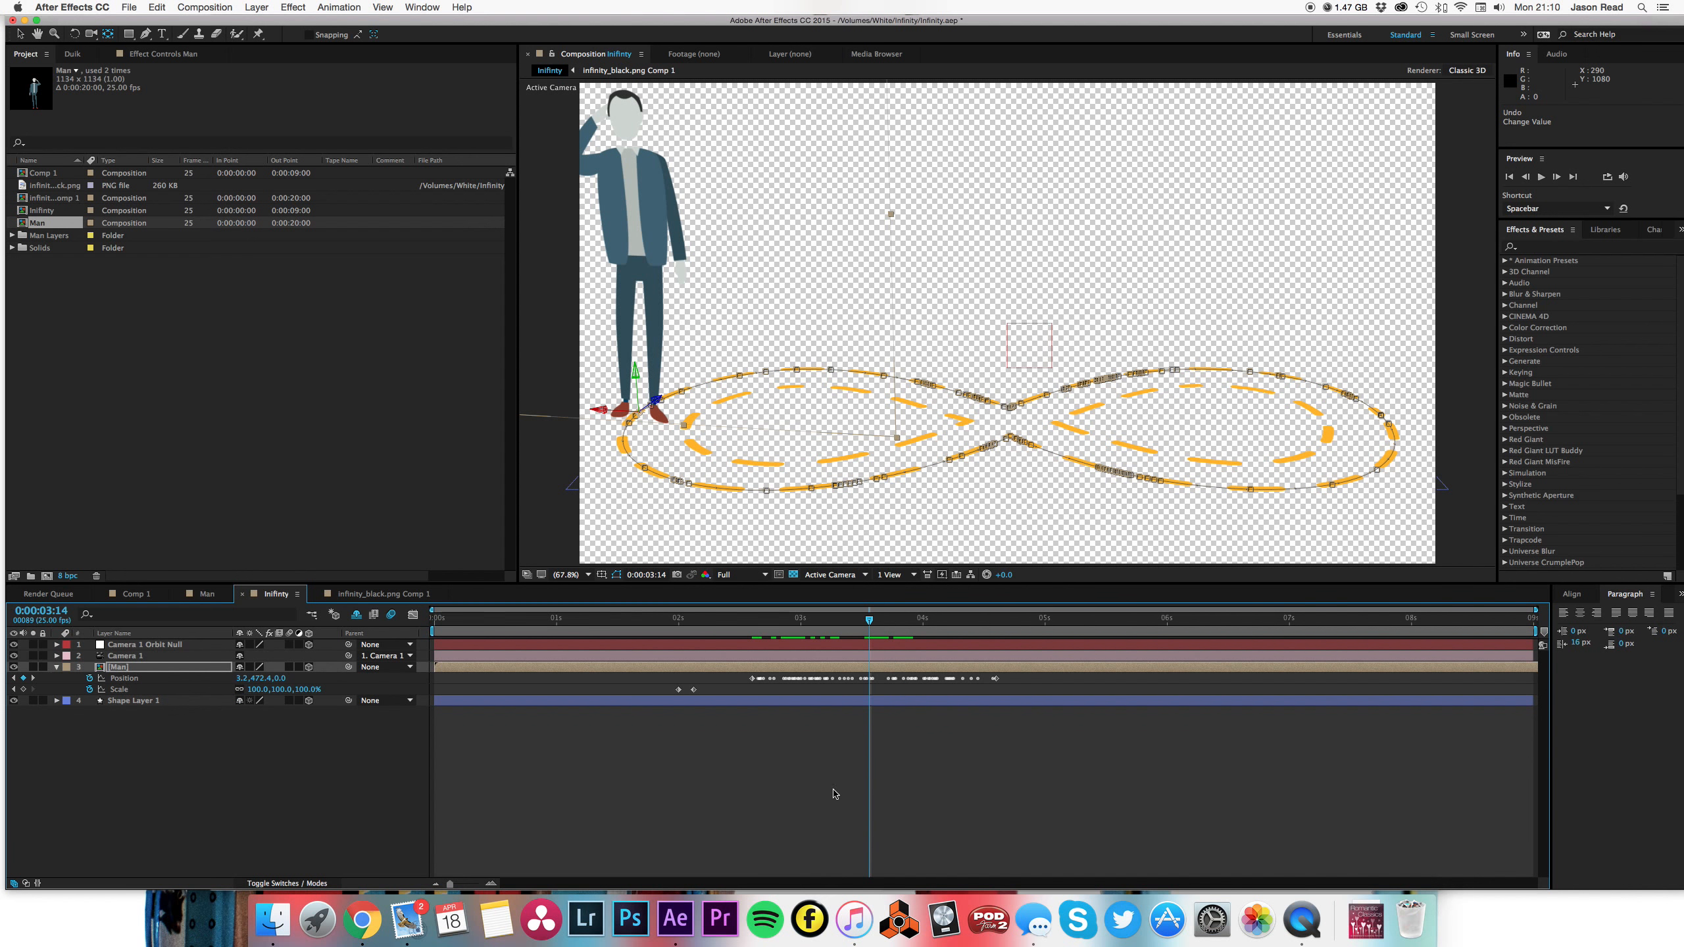
drag(451, 883, 486, 886)
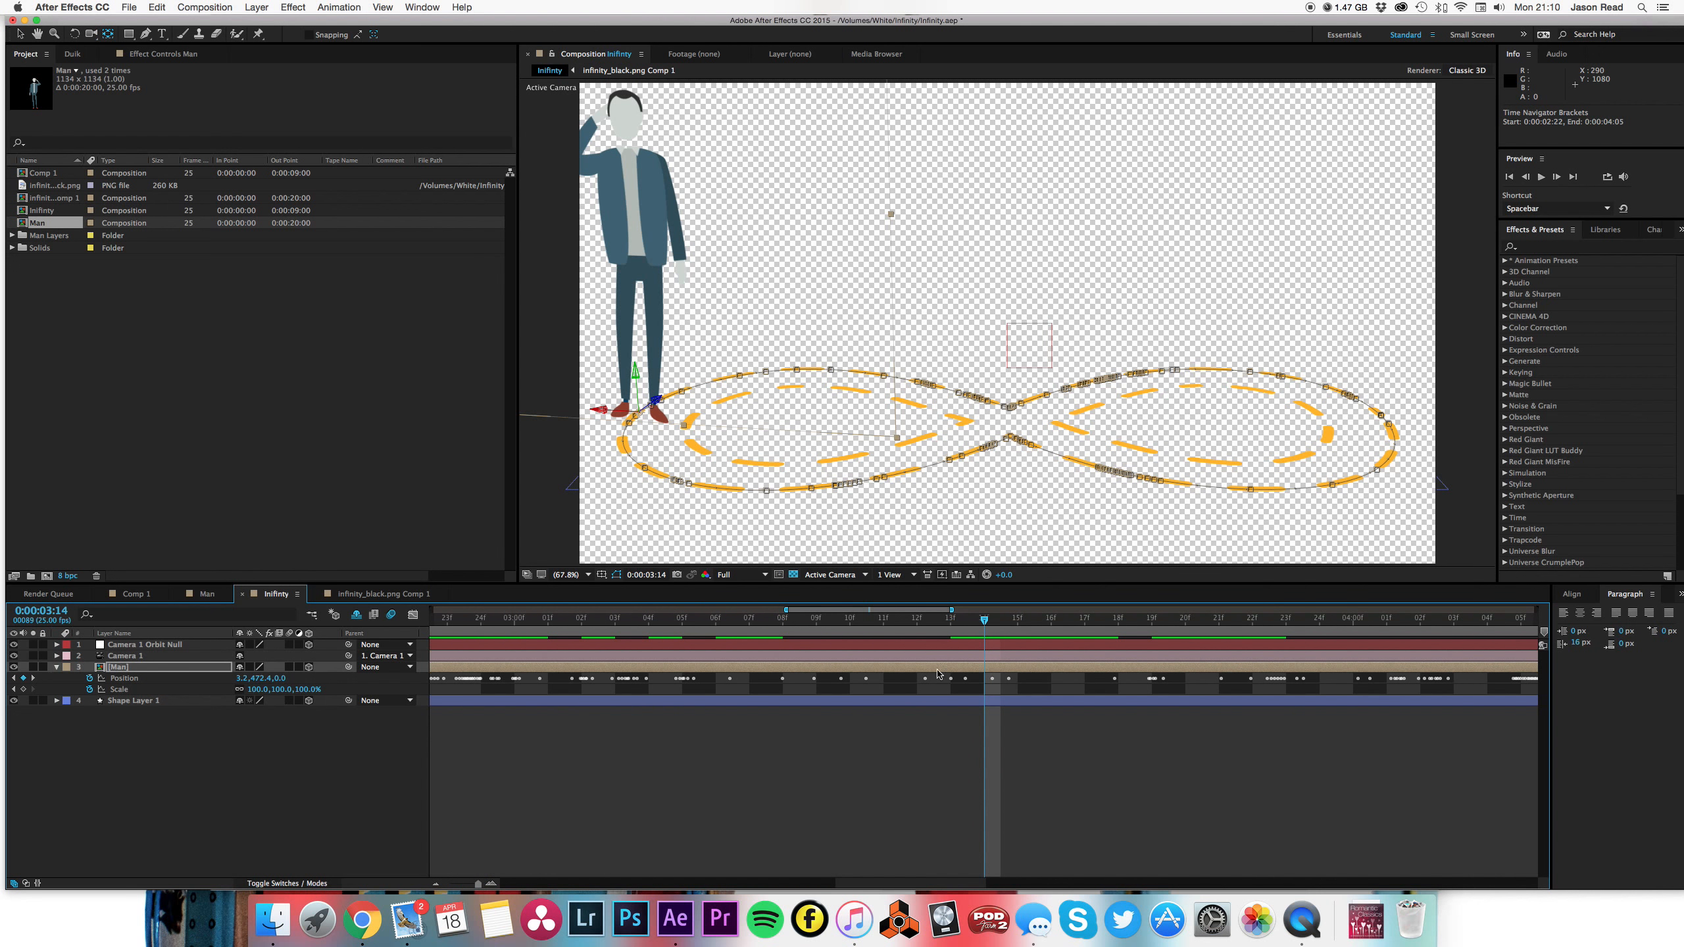
drag(991, 622, 1018, 621)
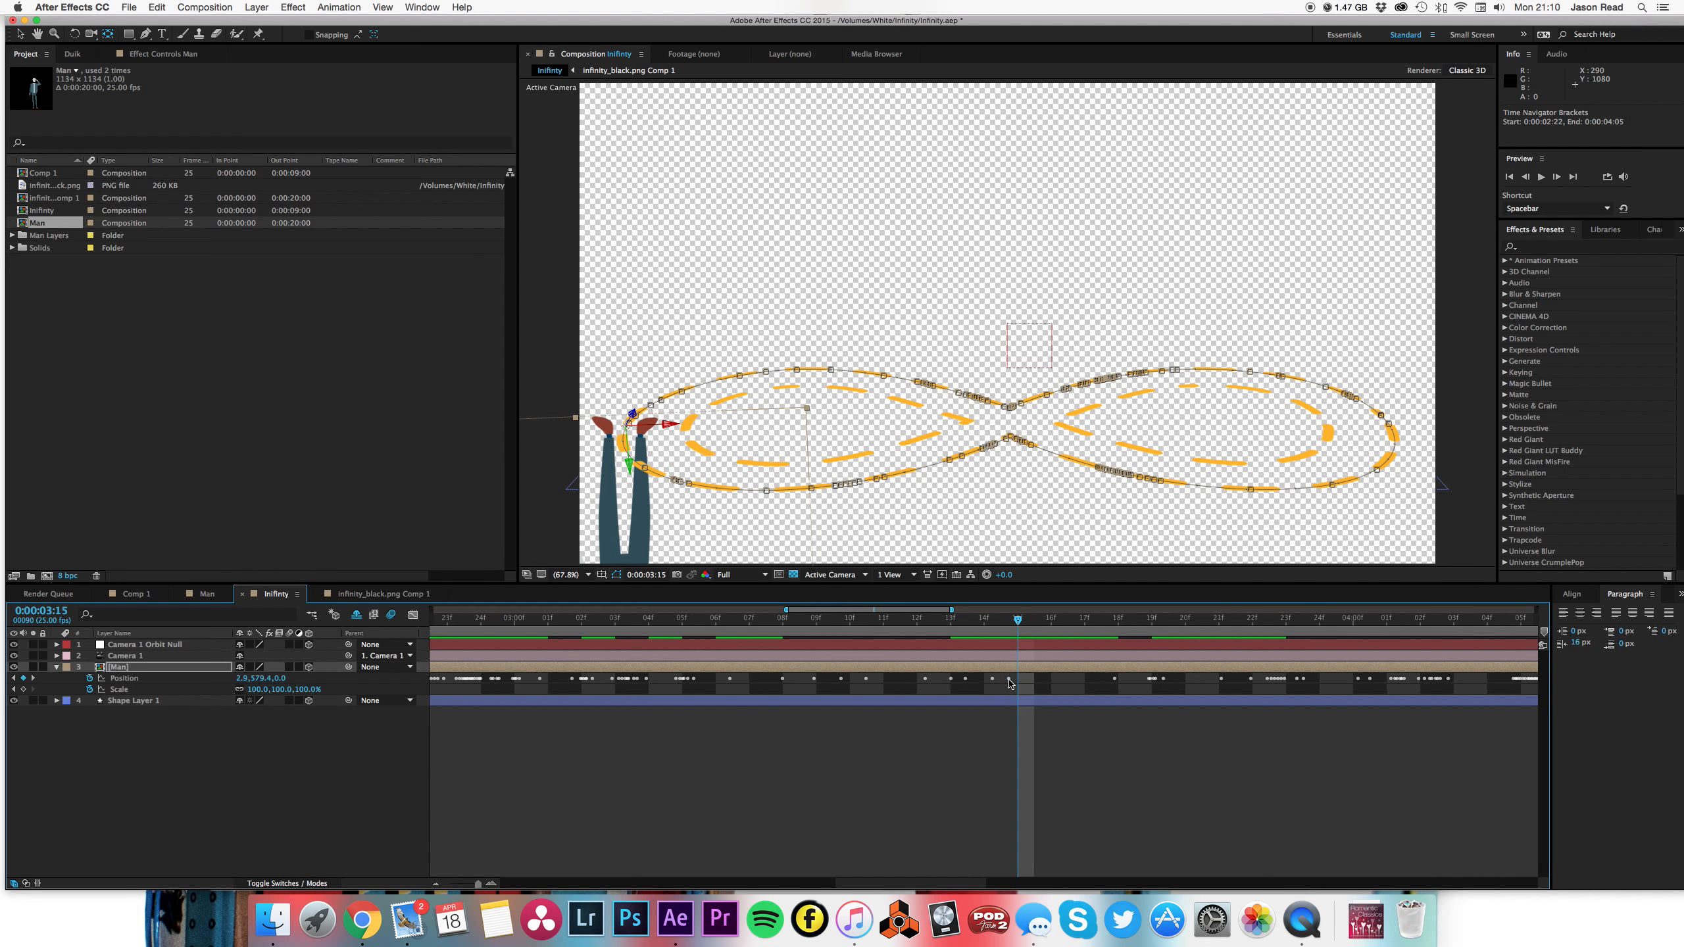
drag(1009, 680, 987, 681)
click(997, 633)
key(space)
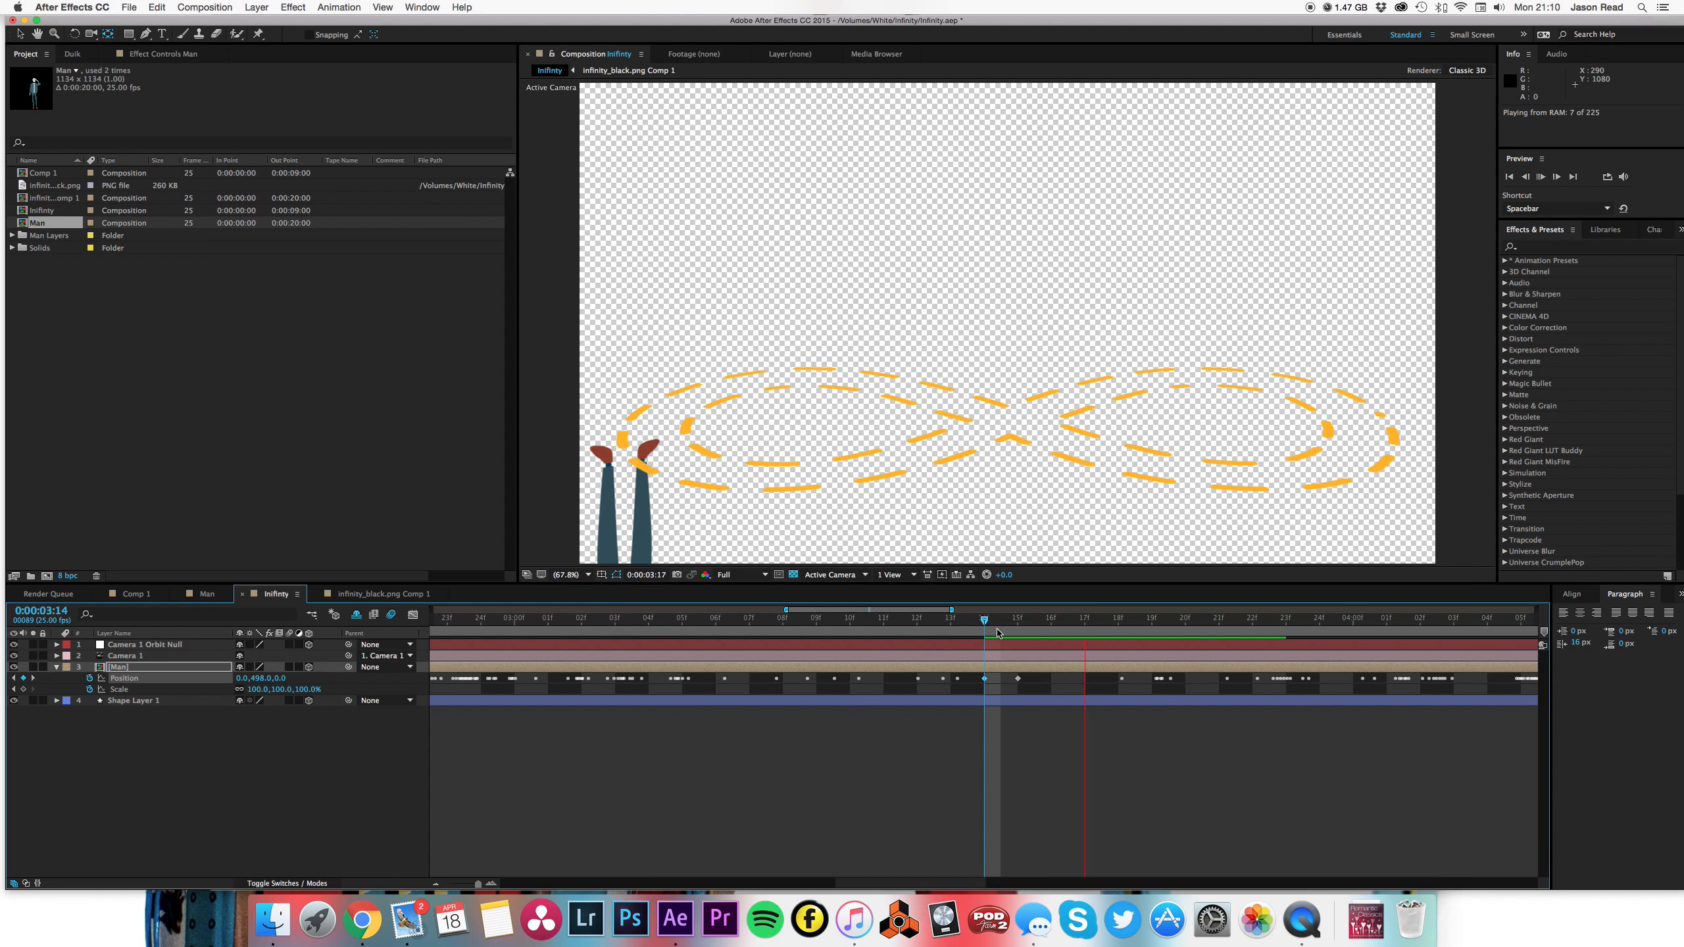
- Delete the Man layer's Position keyframe at 0:00:03:14 and check that frame
mouse_move(983, 622)
mouse_down()
mouse_move(1009, 623)
mouse_move(957, 625)
mouse_move(975, 624)
mouse_up()
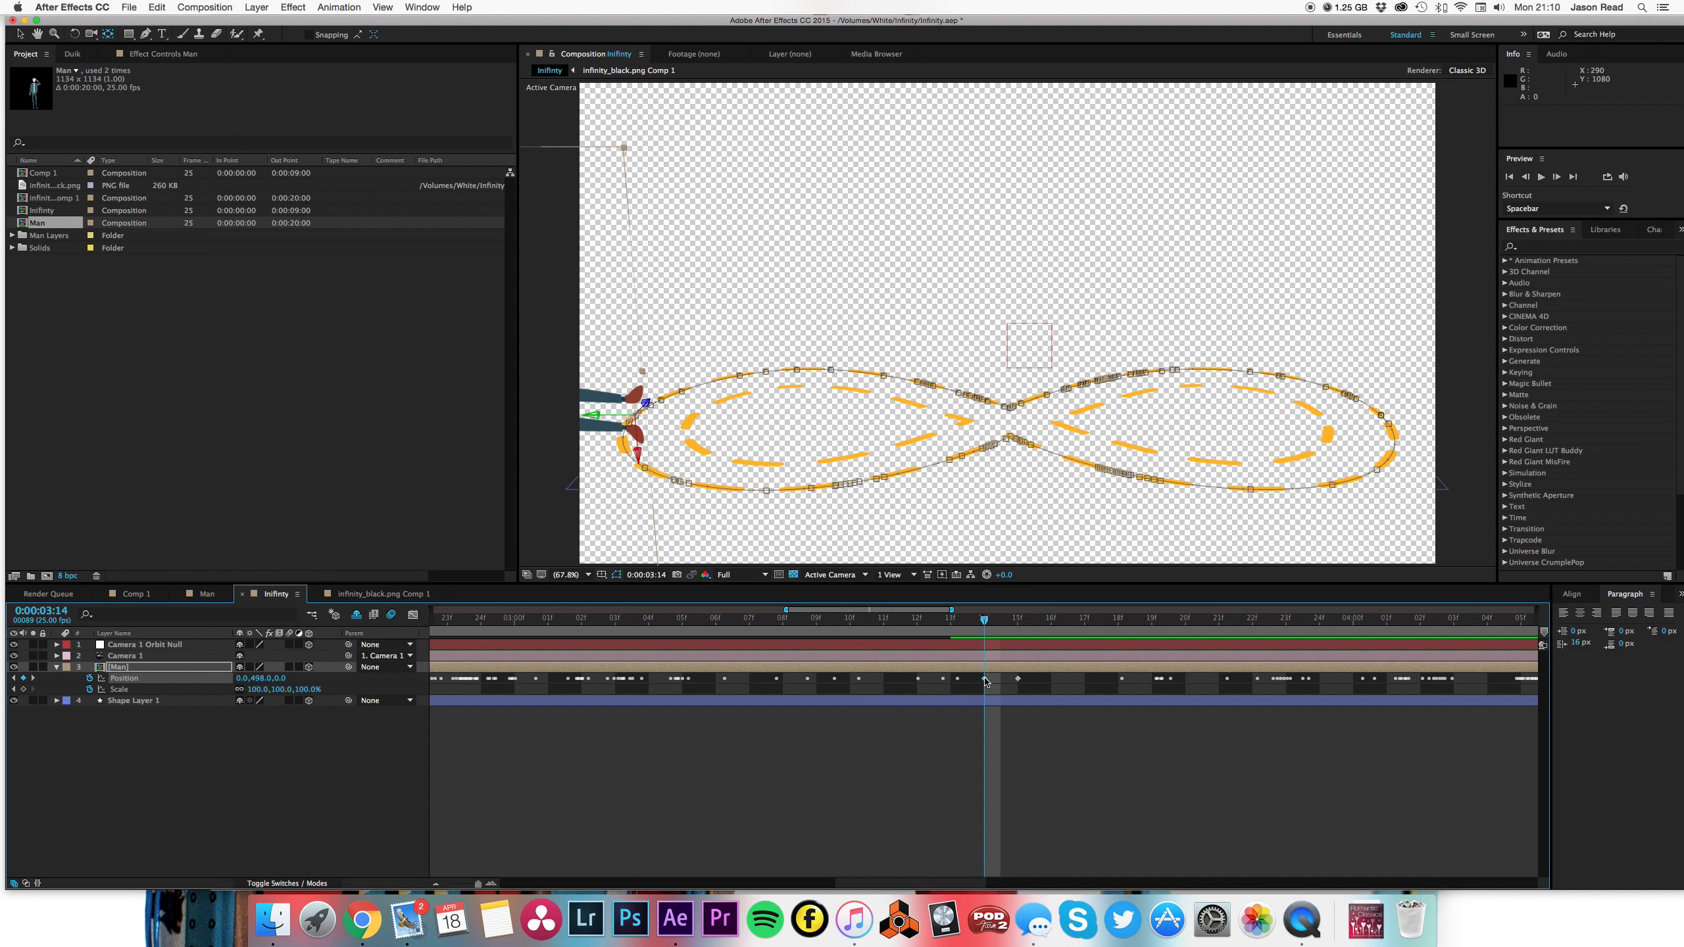
key(Delete)
mouse_move(988, 632)
mouse_down()
mouse_move(1108, 634)
mouse_move(993, 644)
mouse_up()
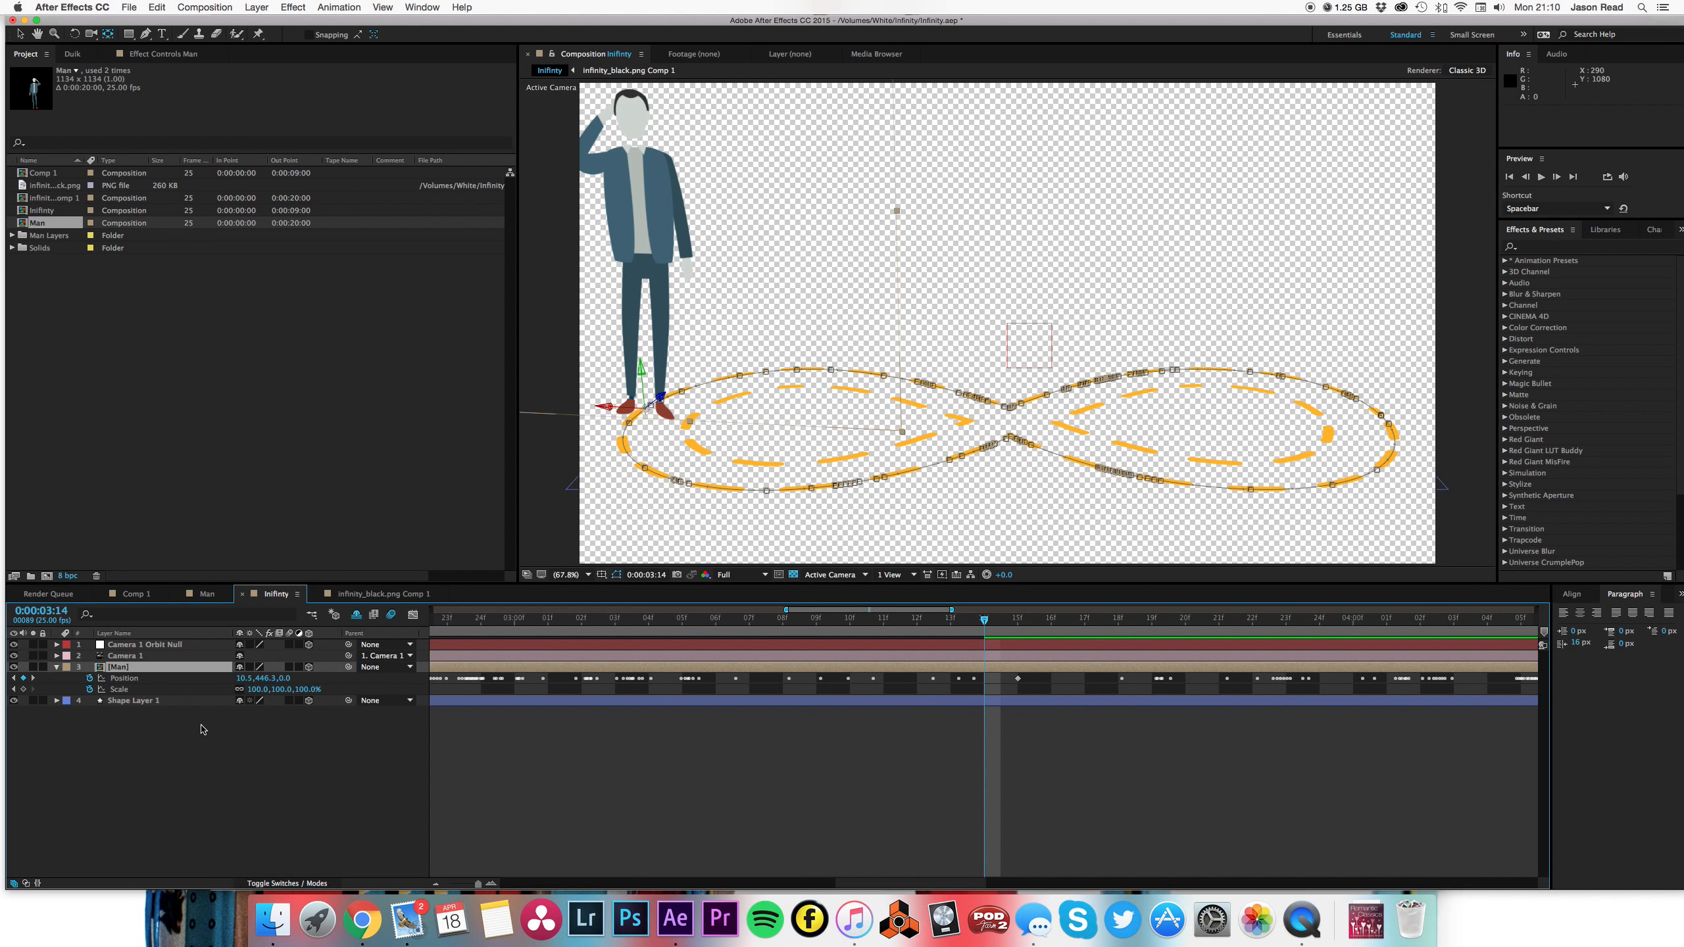
- Keyframe the Man layer's Orientation at 0:00:03:14 and set its Z value to 90° at 0:00:03:15
key(r)
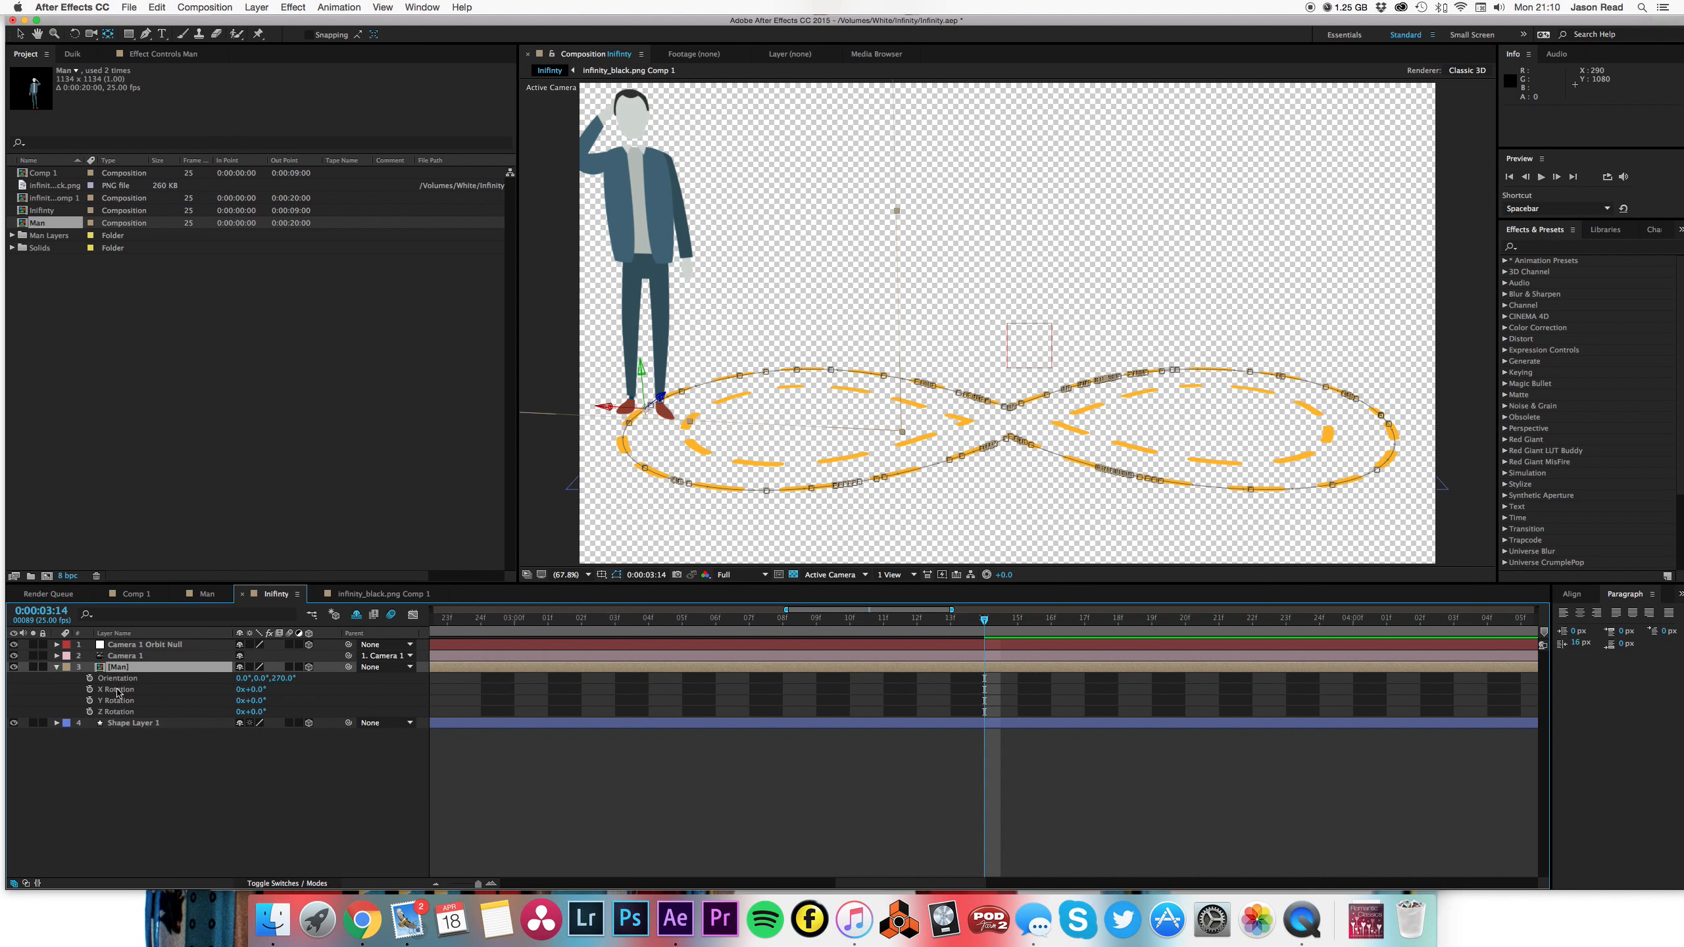
click(90, 678)
click(1006, 618)
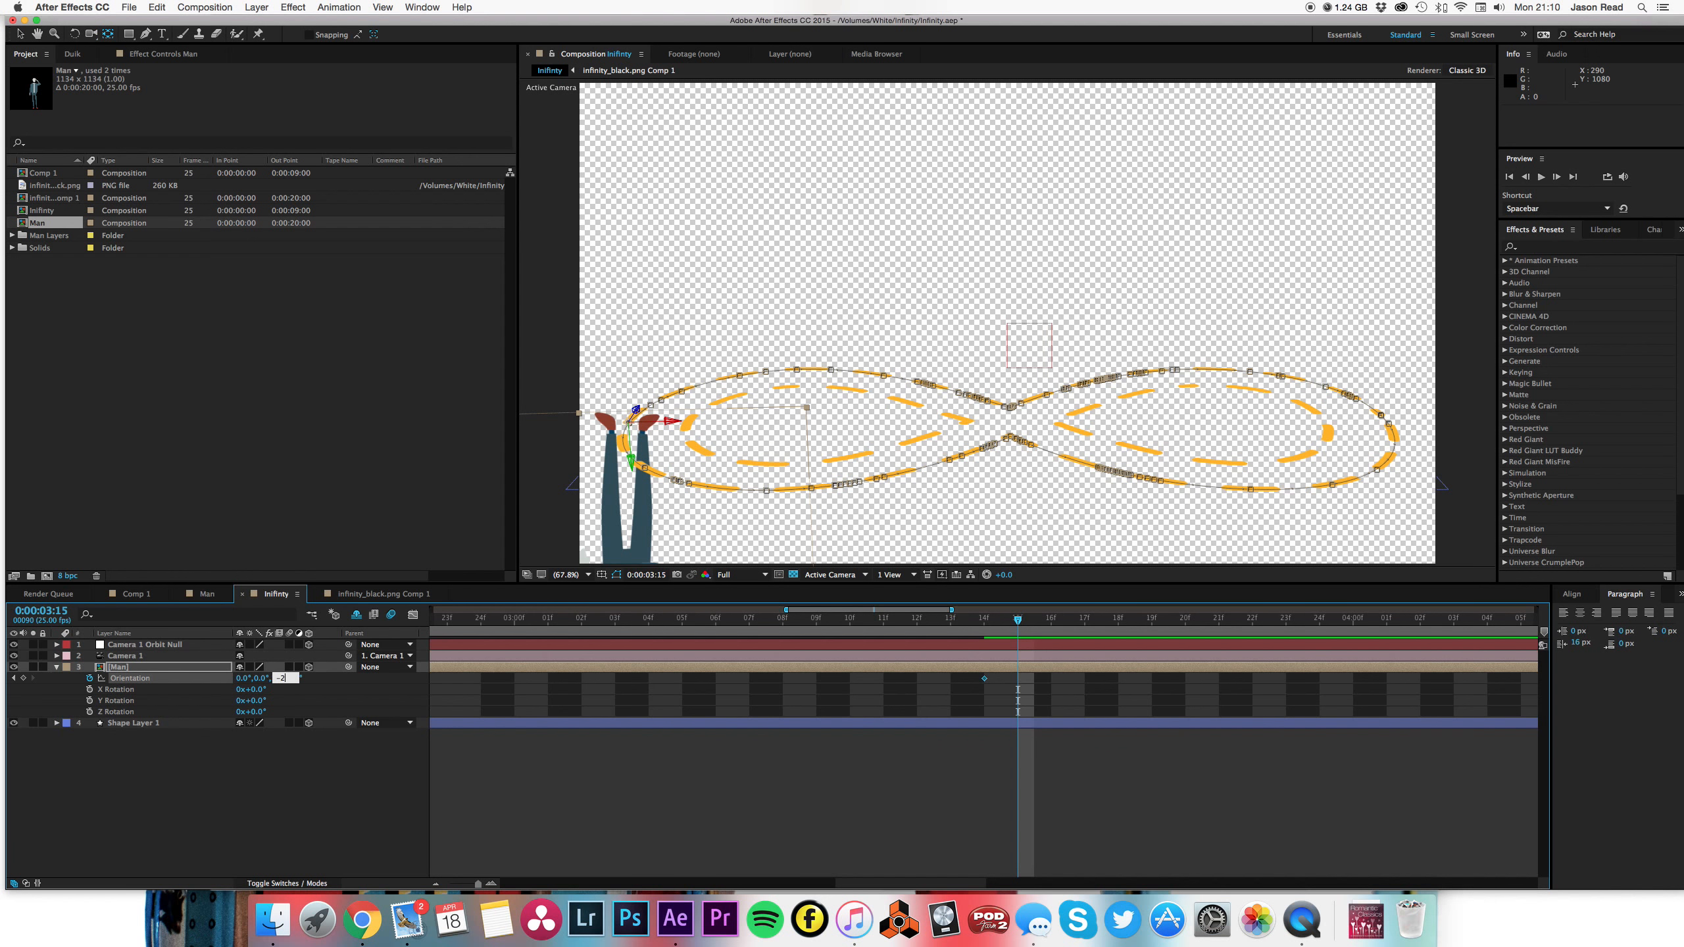
key(Return)
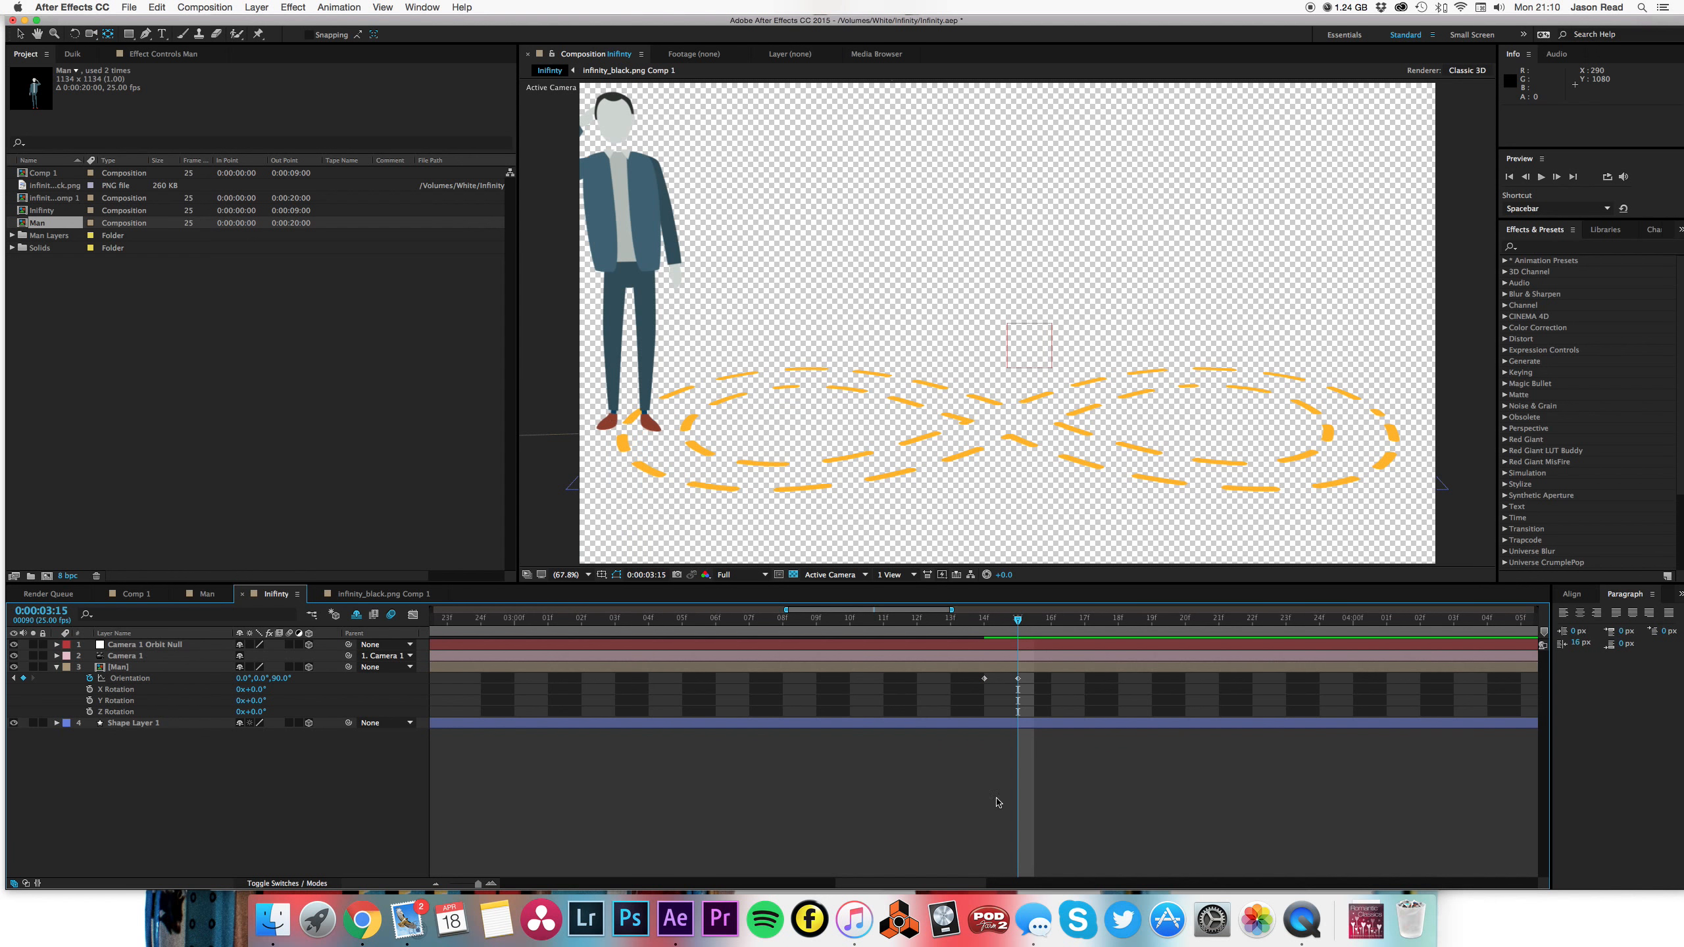
- Preview the man's movement from just before the orientation change through to 0:00:04:24
click(984, 623)
mouse_move(984, 629)
mouse_down()
mouse_move(1045, 630)
mouse_move(950, 634)
mouse_up()
key(space)
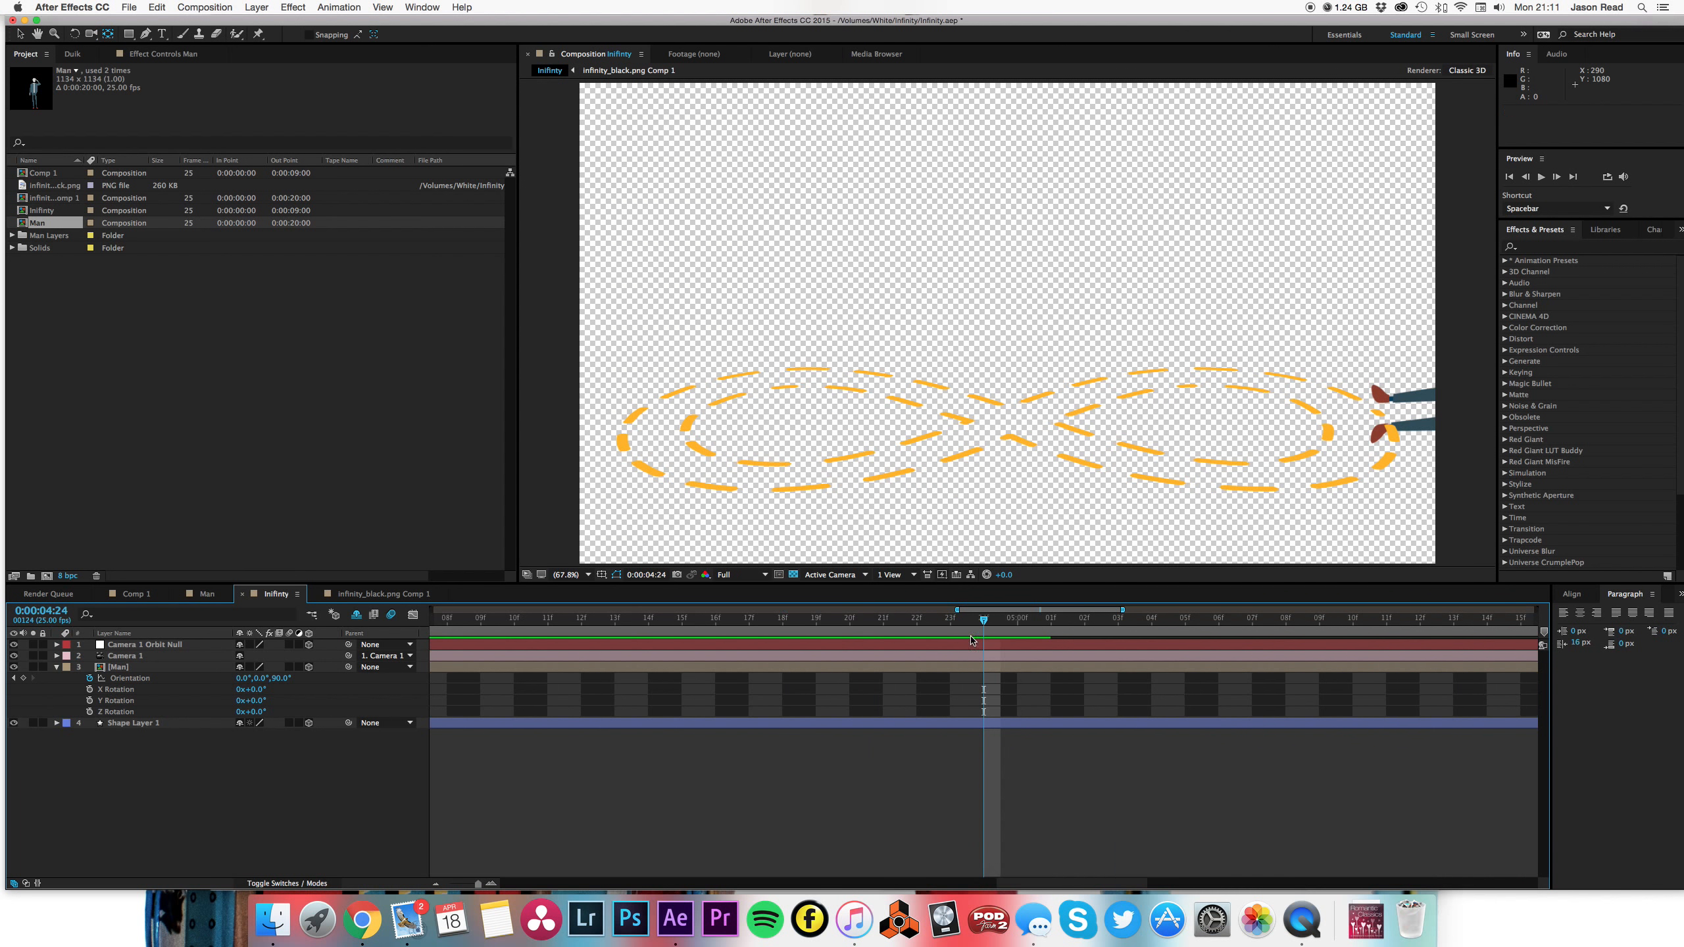
key(space)
- Reveal all of the Man layer's keyframes and delete the last Position keyframe at 0:00:04:15
drag(484, 883, 470, 884)
click(682, 668)
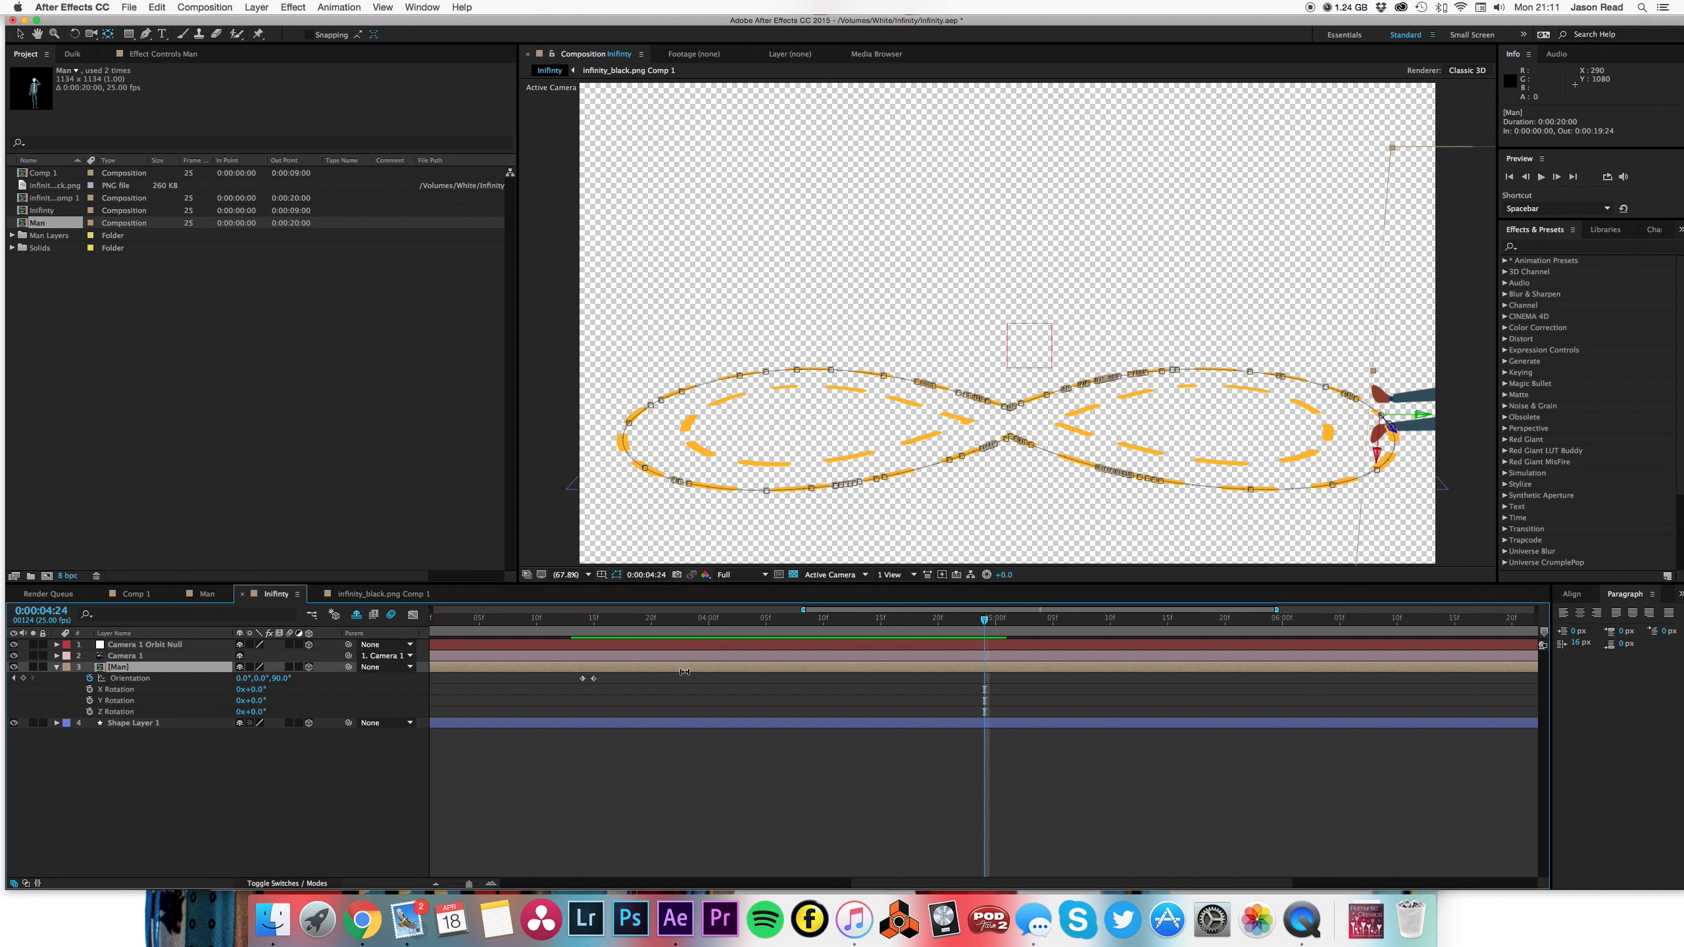
key(u)
click(887, 632)
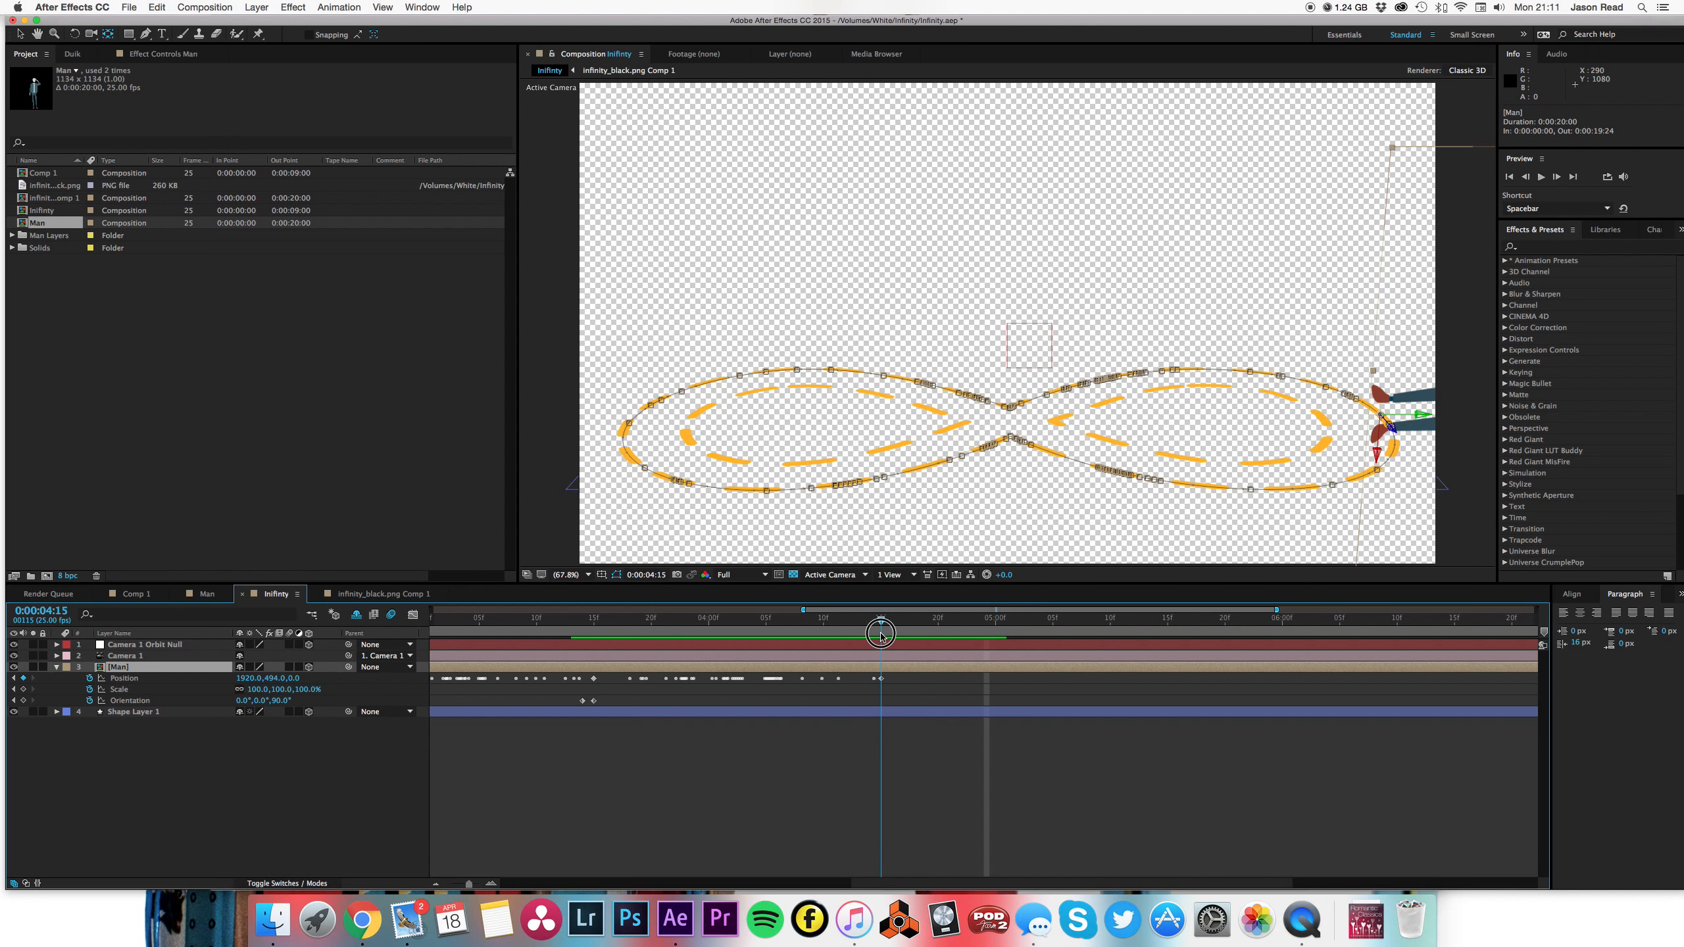
click(880, 679)
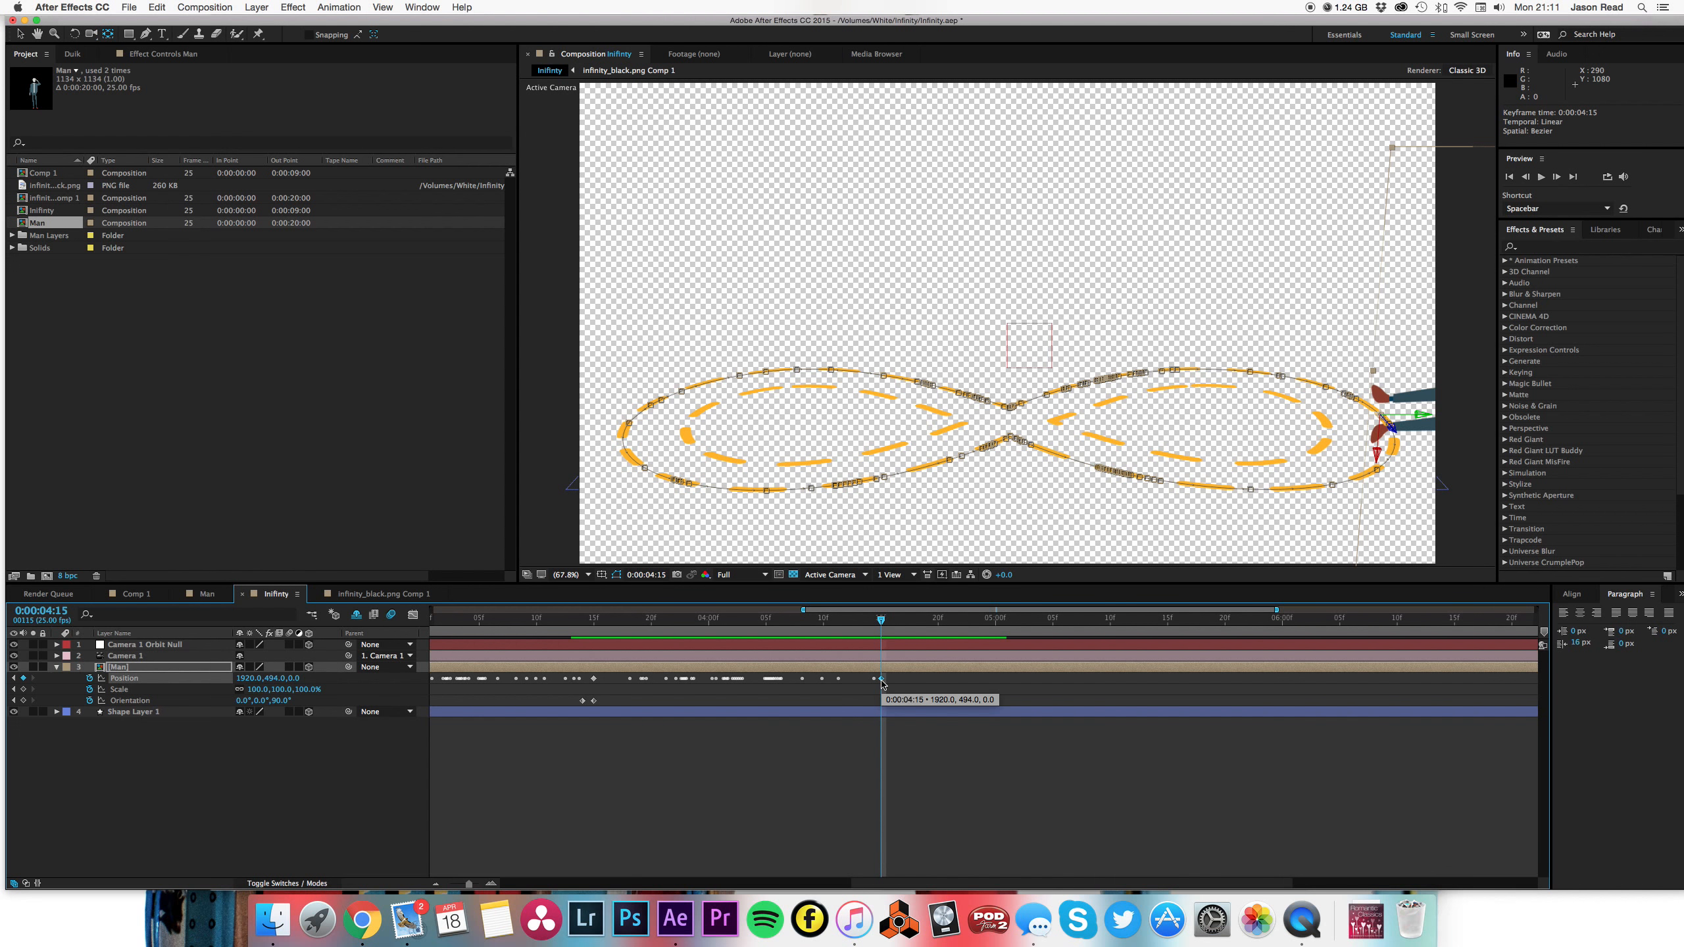
key(Delete)
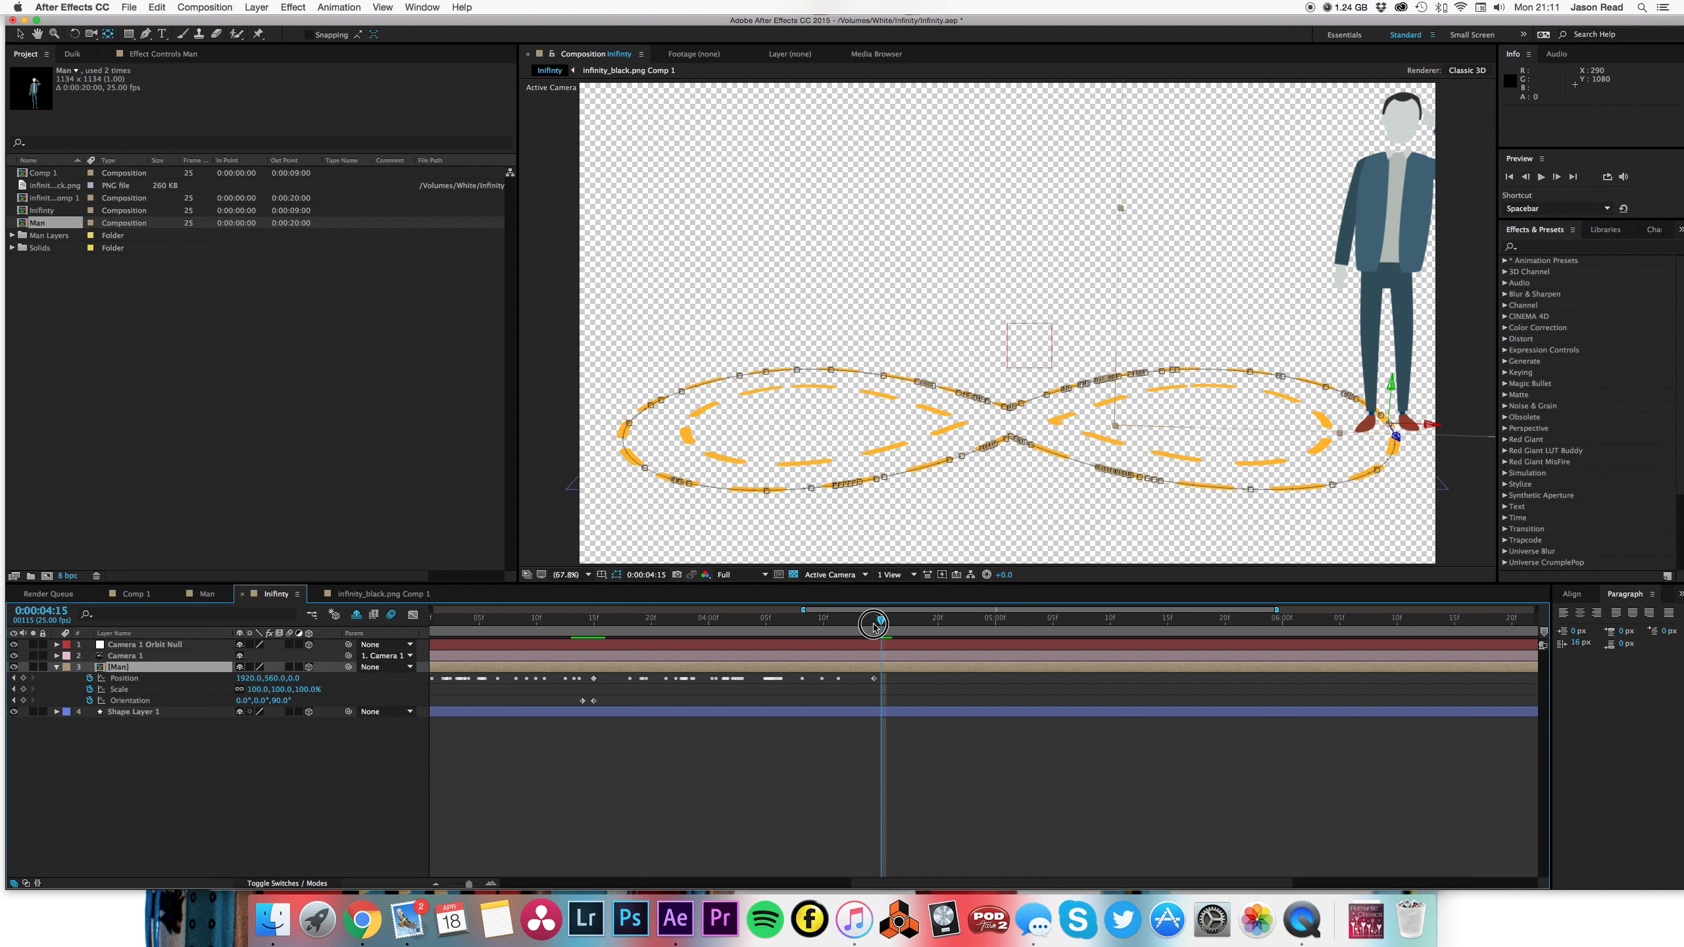
- Preview the man's movement around the infinity path from 0:00:02:15 onward
key(space)
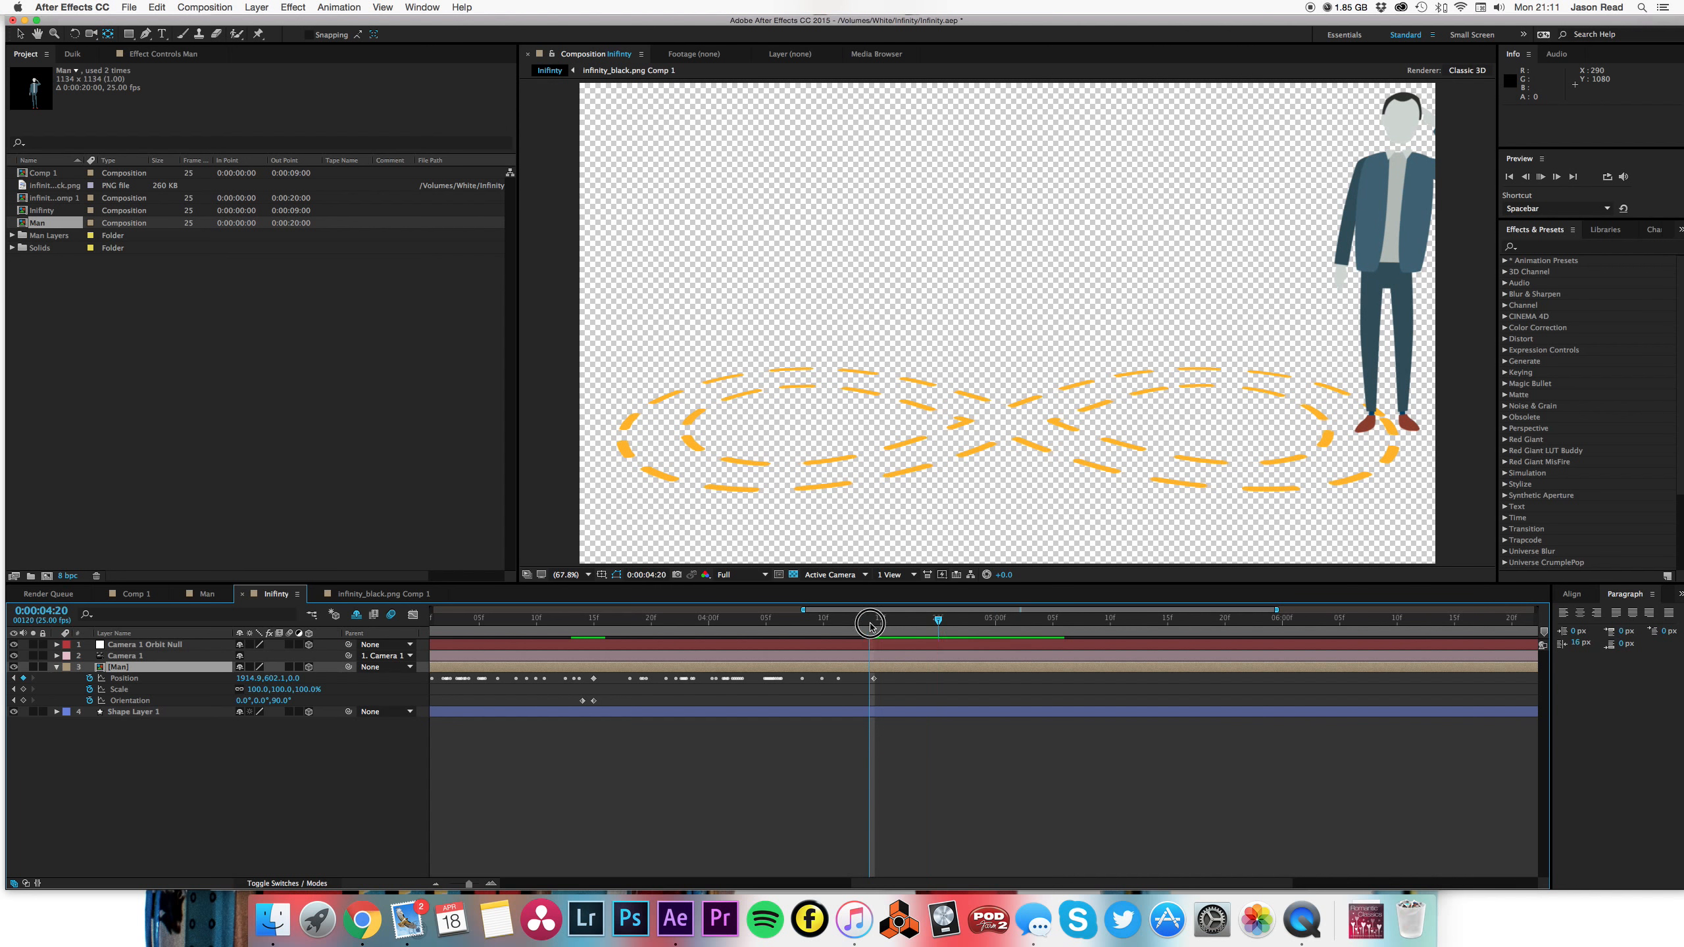
key(space)
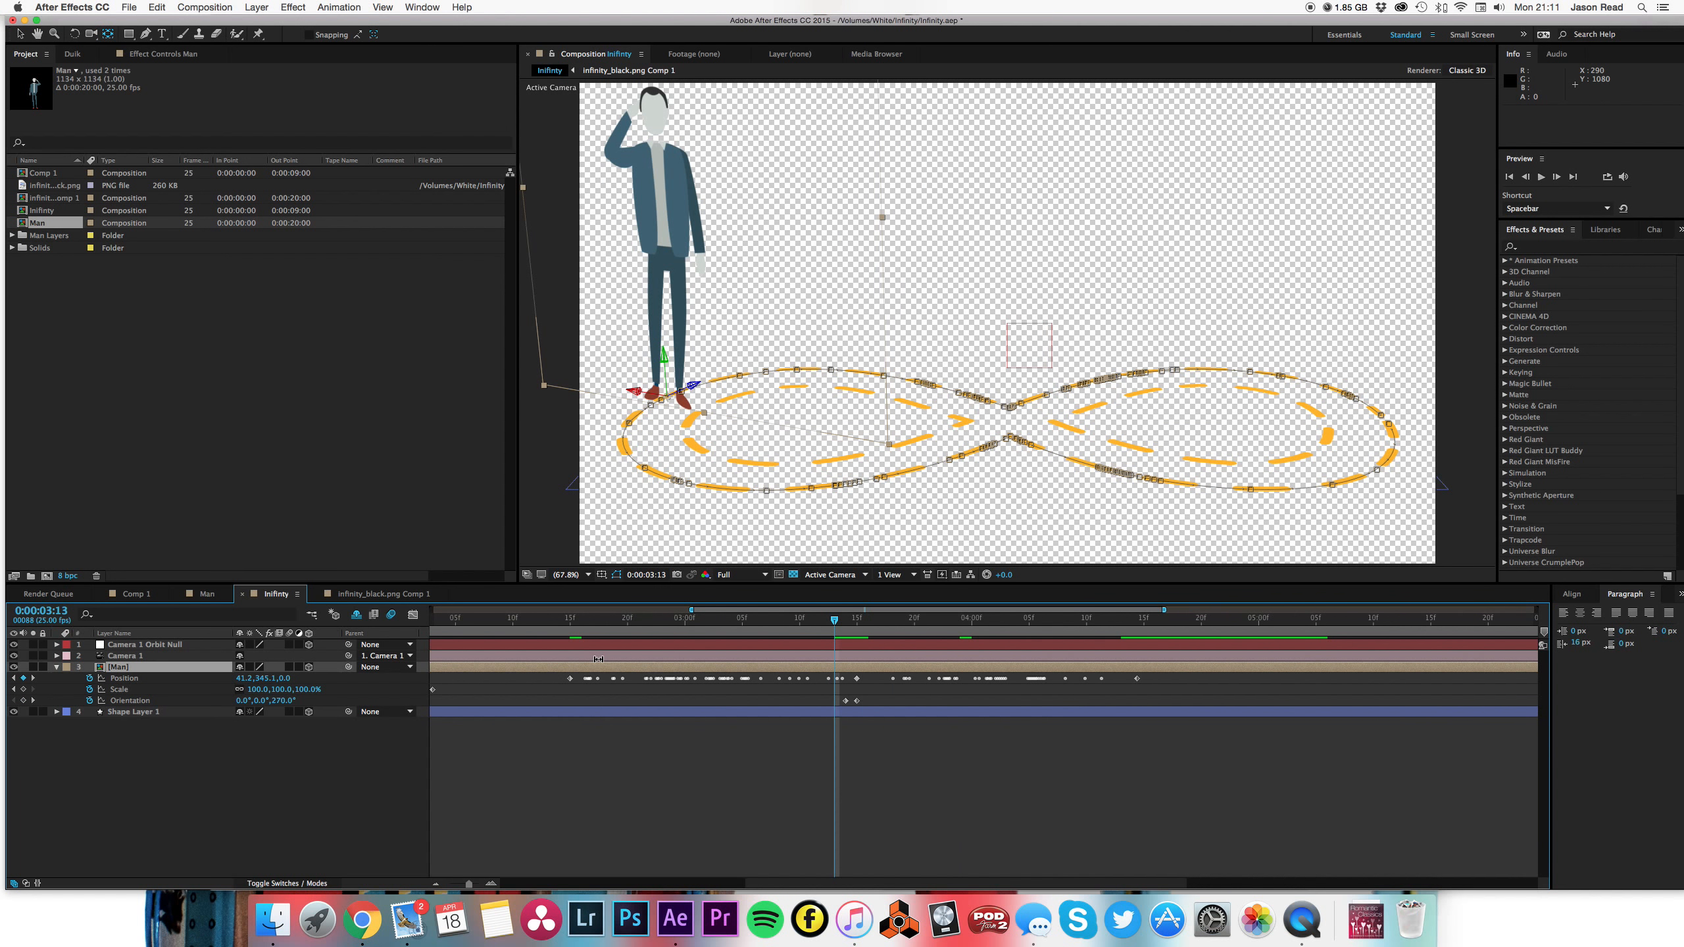
click(569, 620)
key(space)
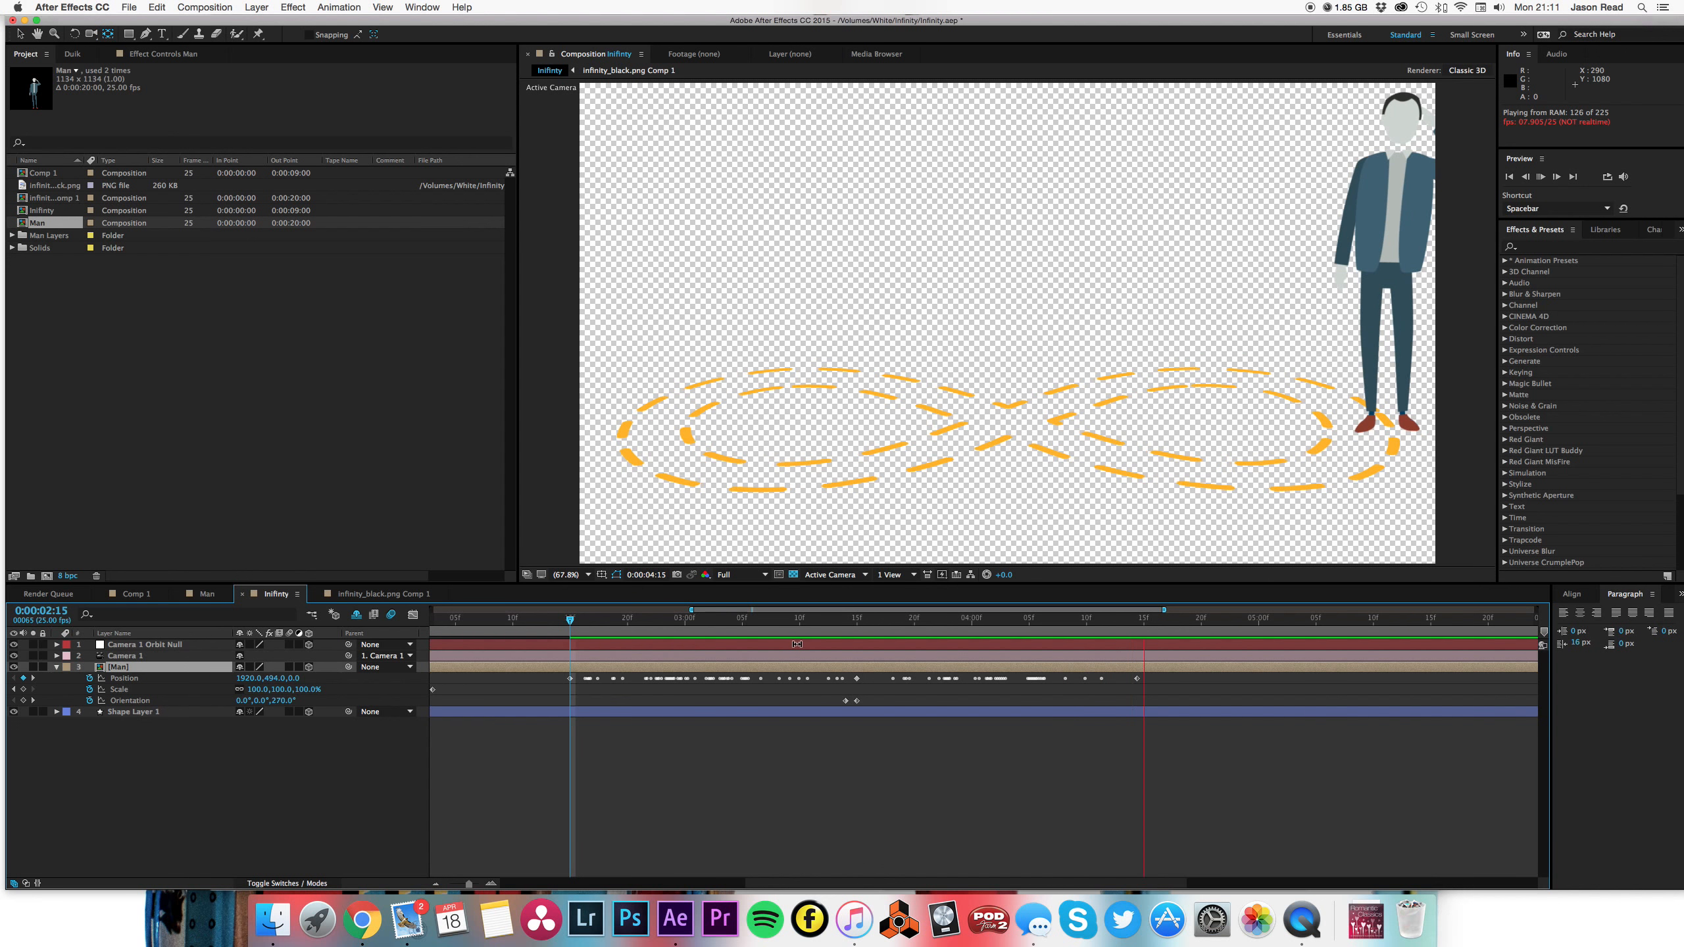
key(space)
drag(822, 623, 570, 658)
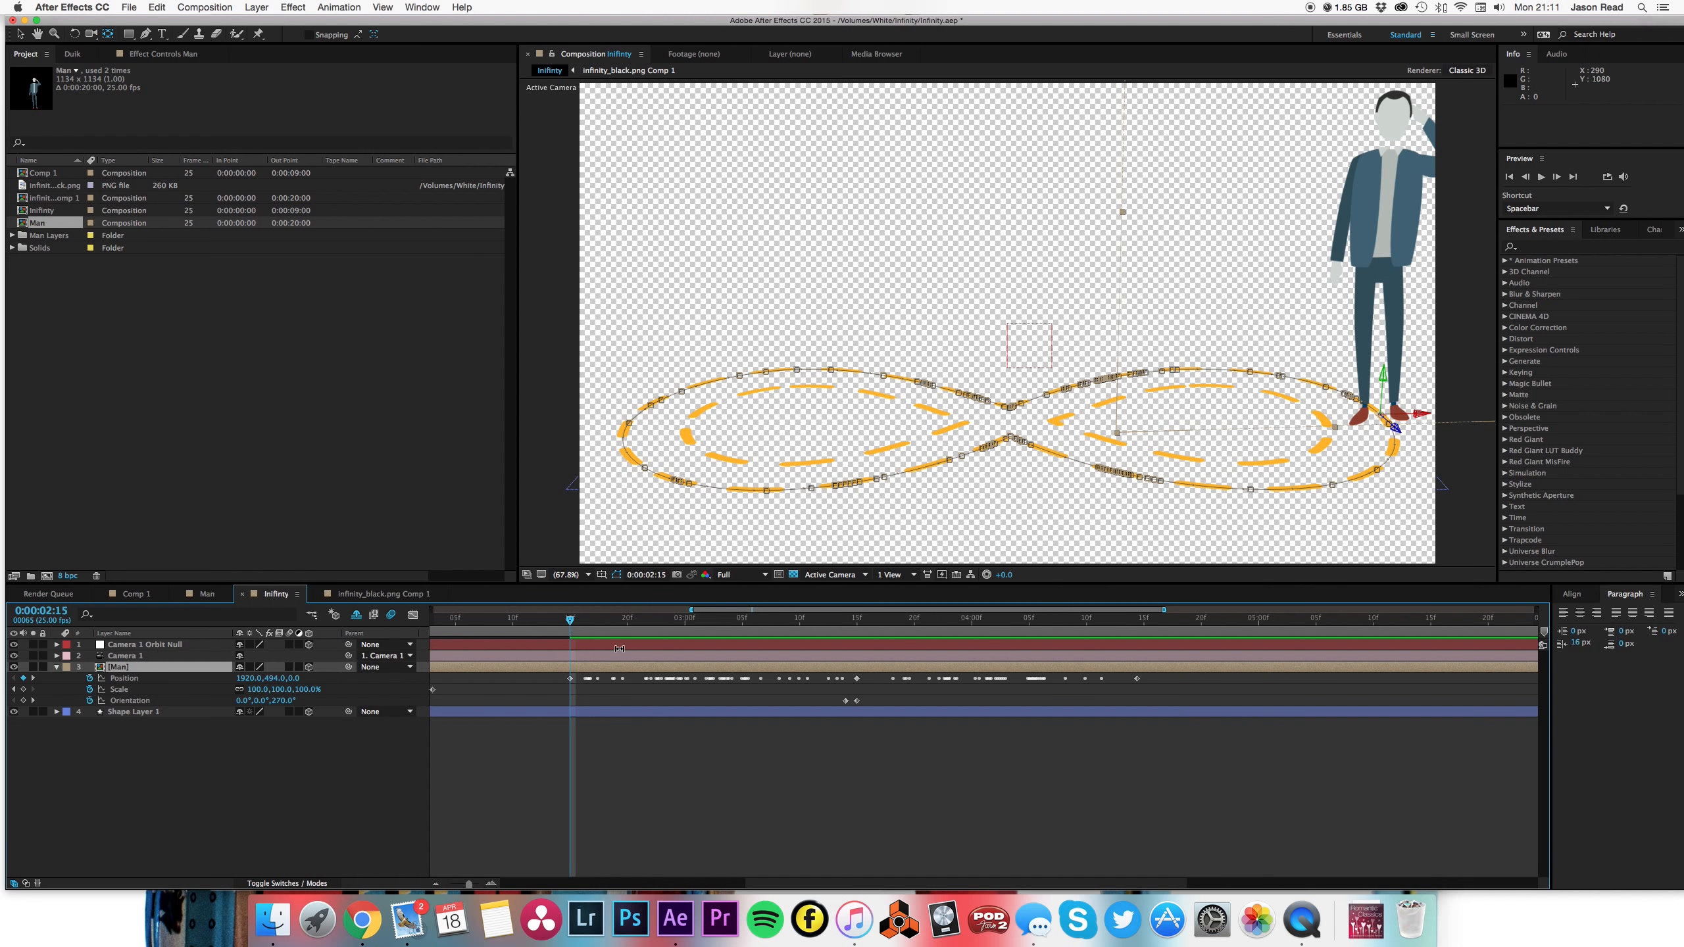
- Add the expression loopOut("cycle") to the Man layer's Position property and correct its syntax
click(57, 667)
click(57, 667)
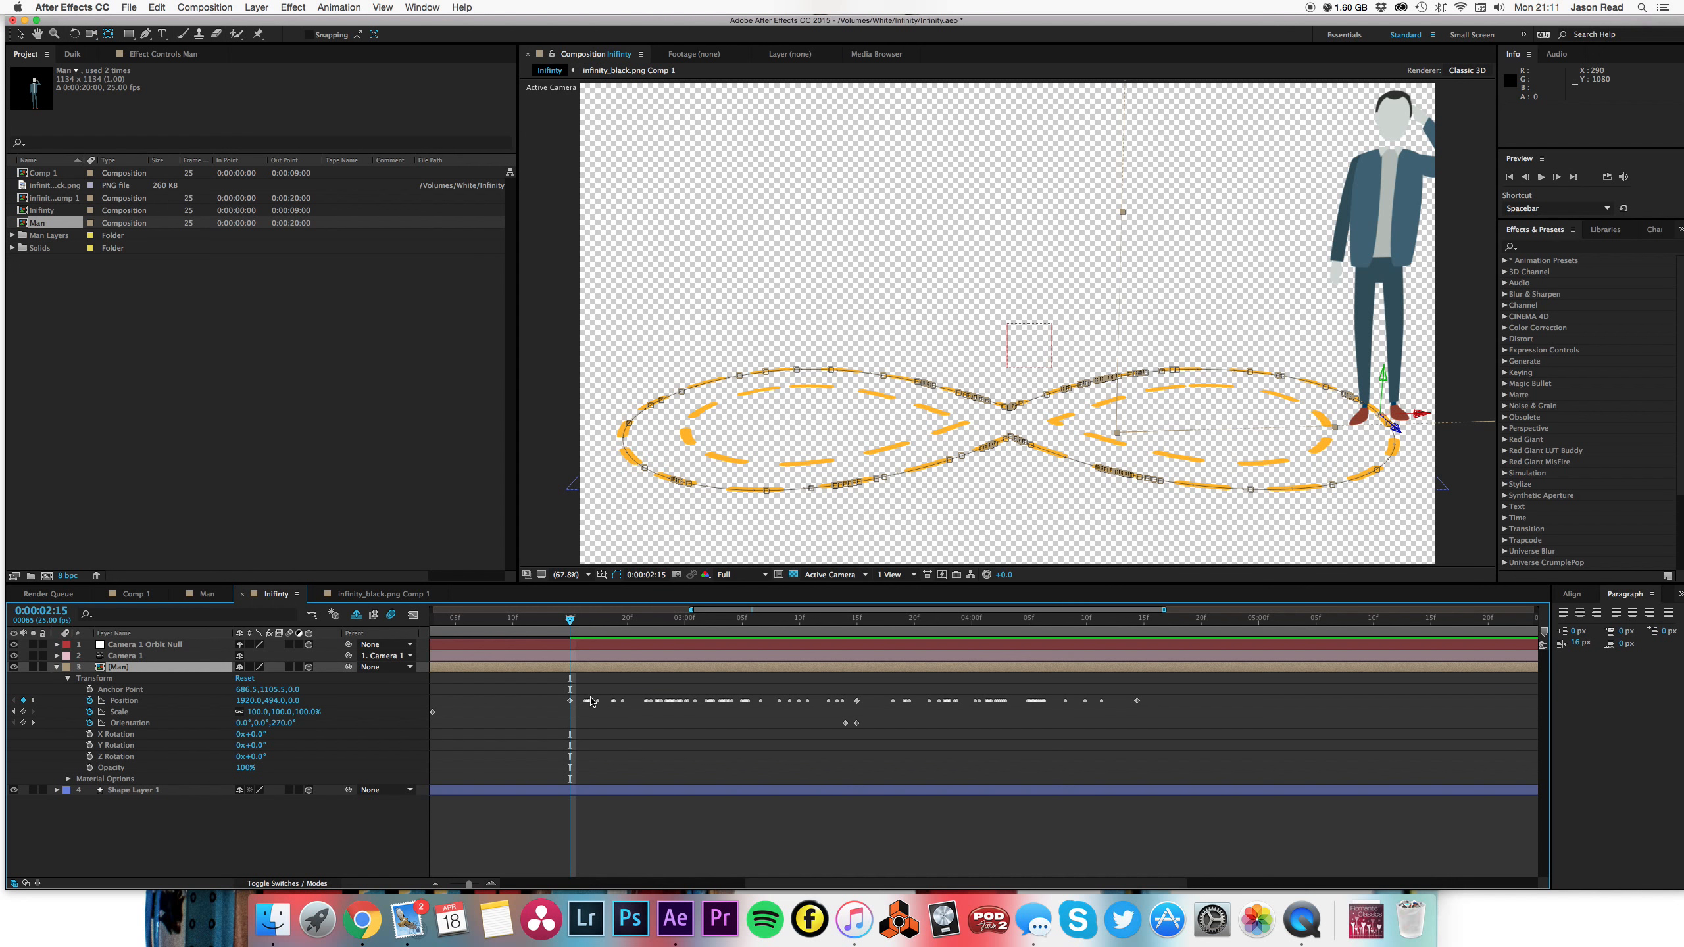
alt+click(90, 701)
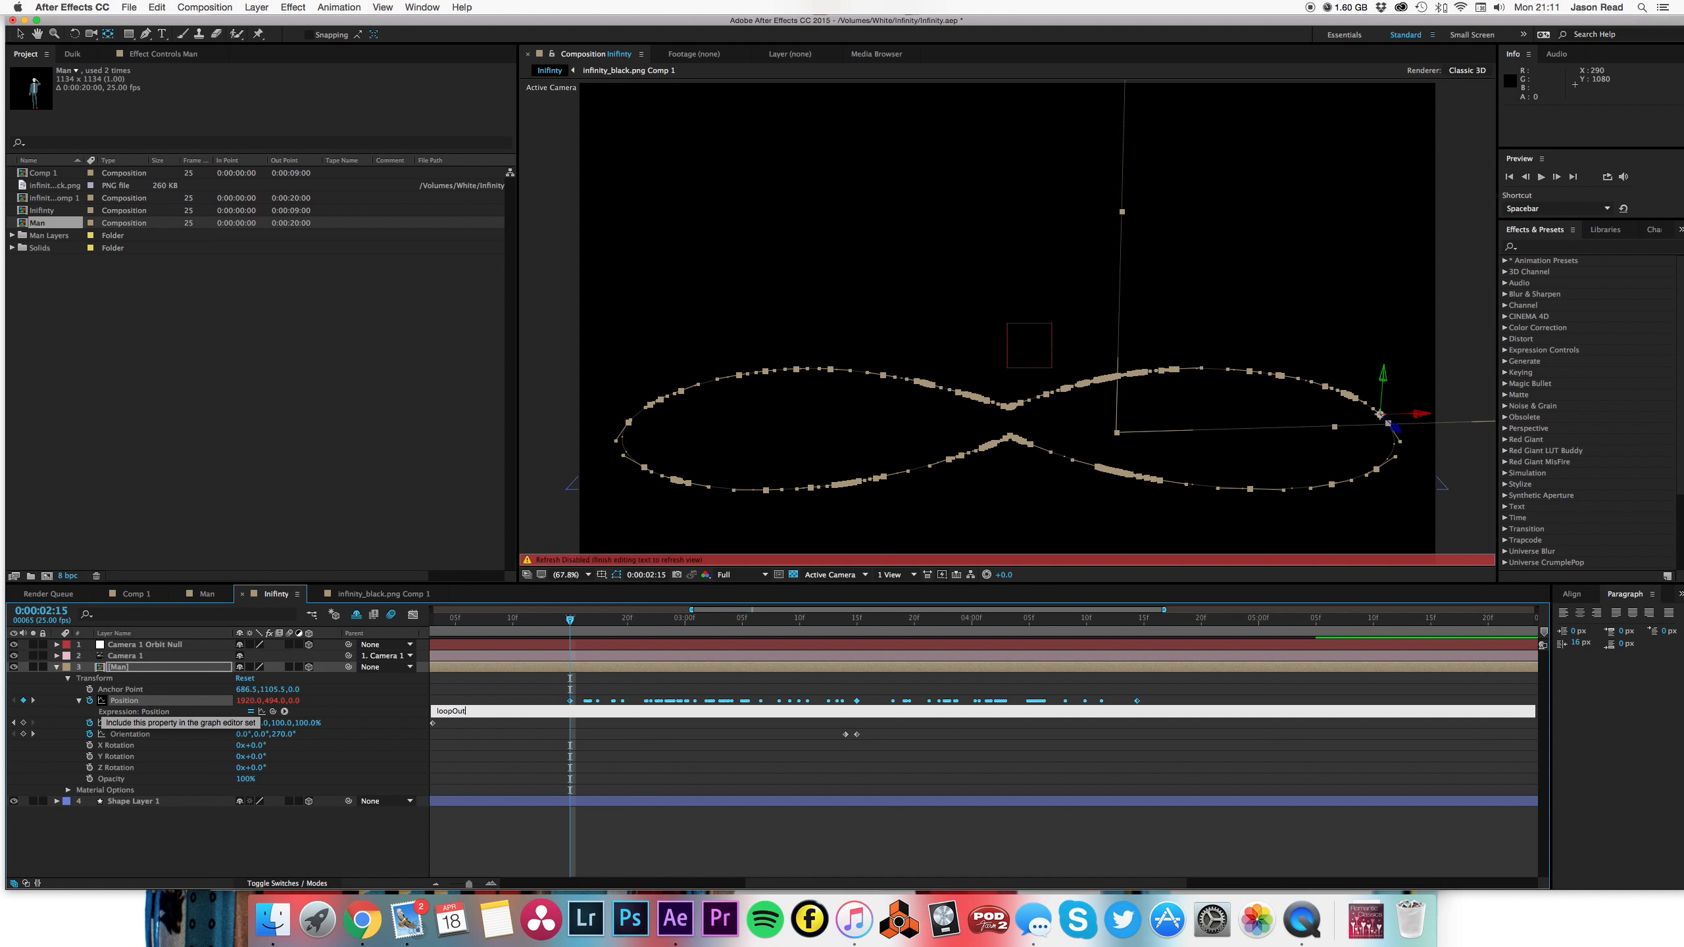
text(loopOut("cycle)
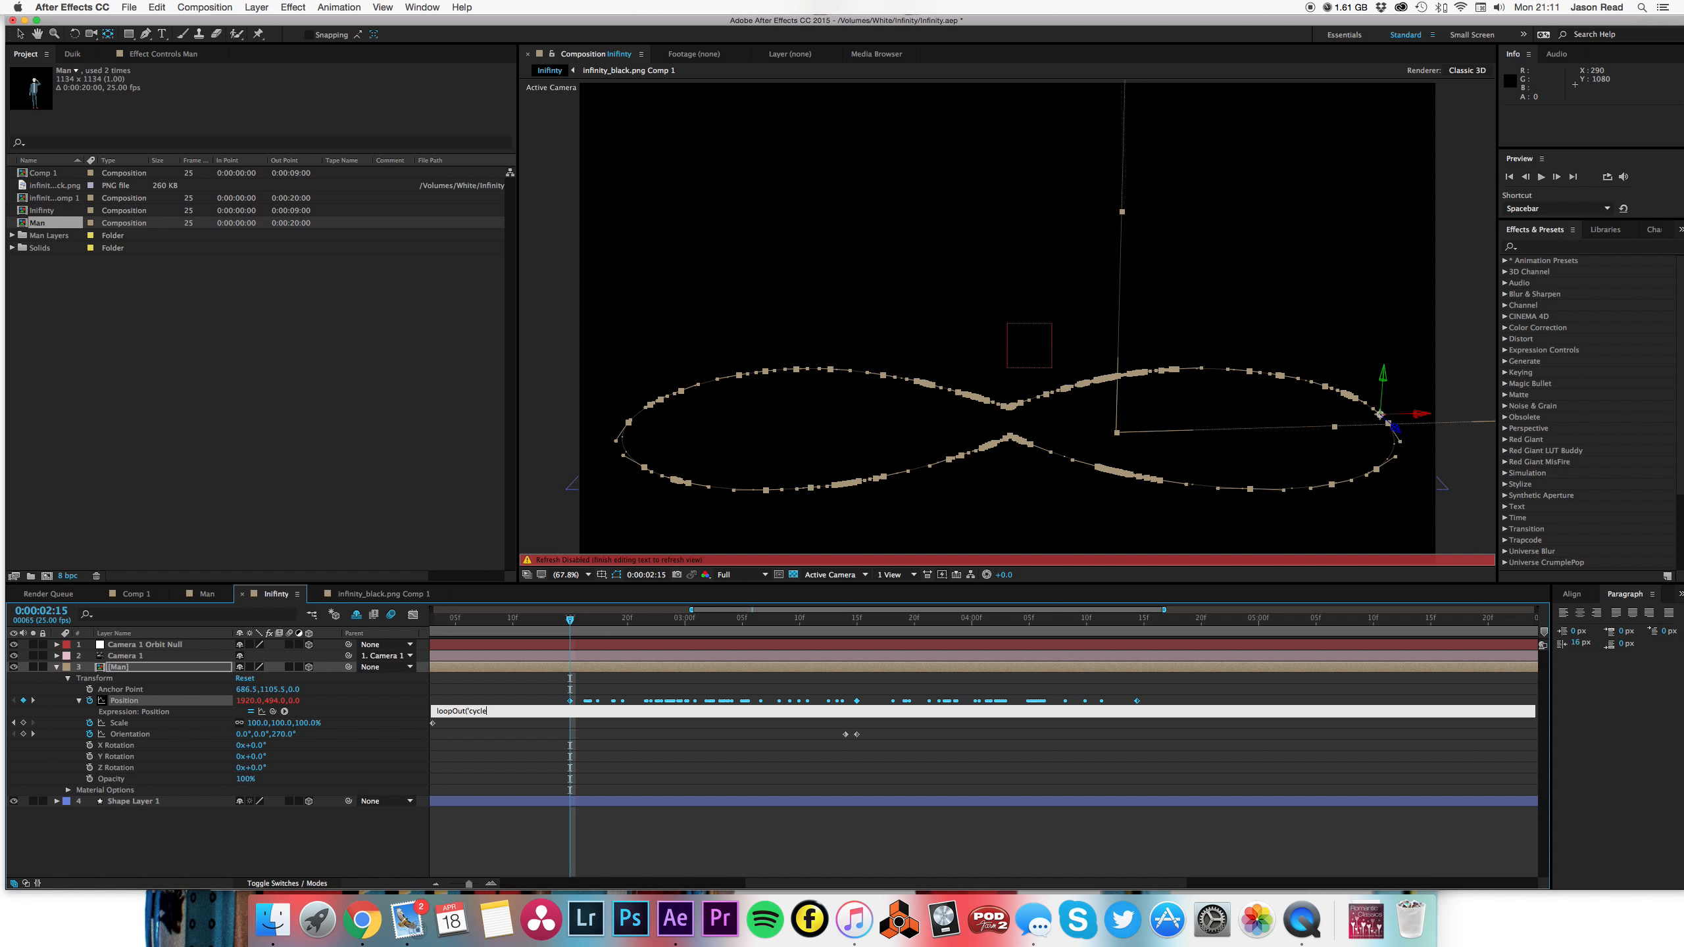
click(626, 787)
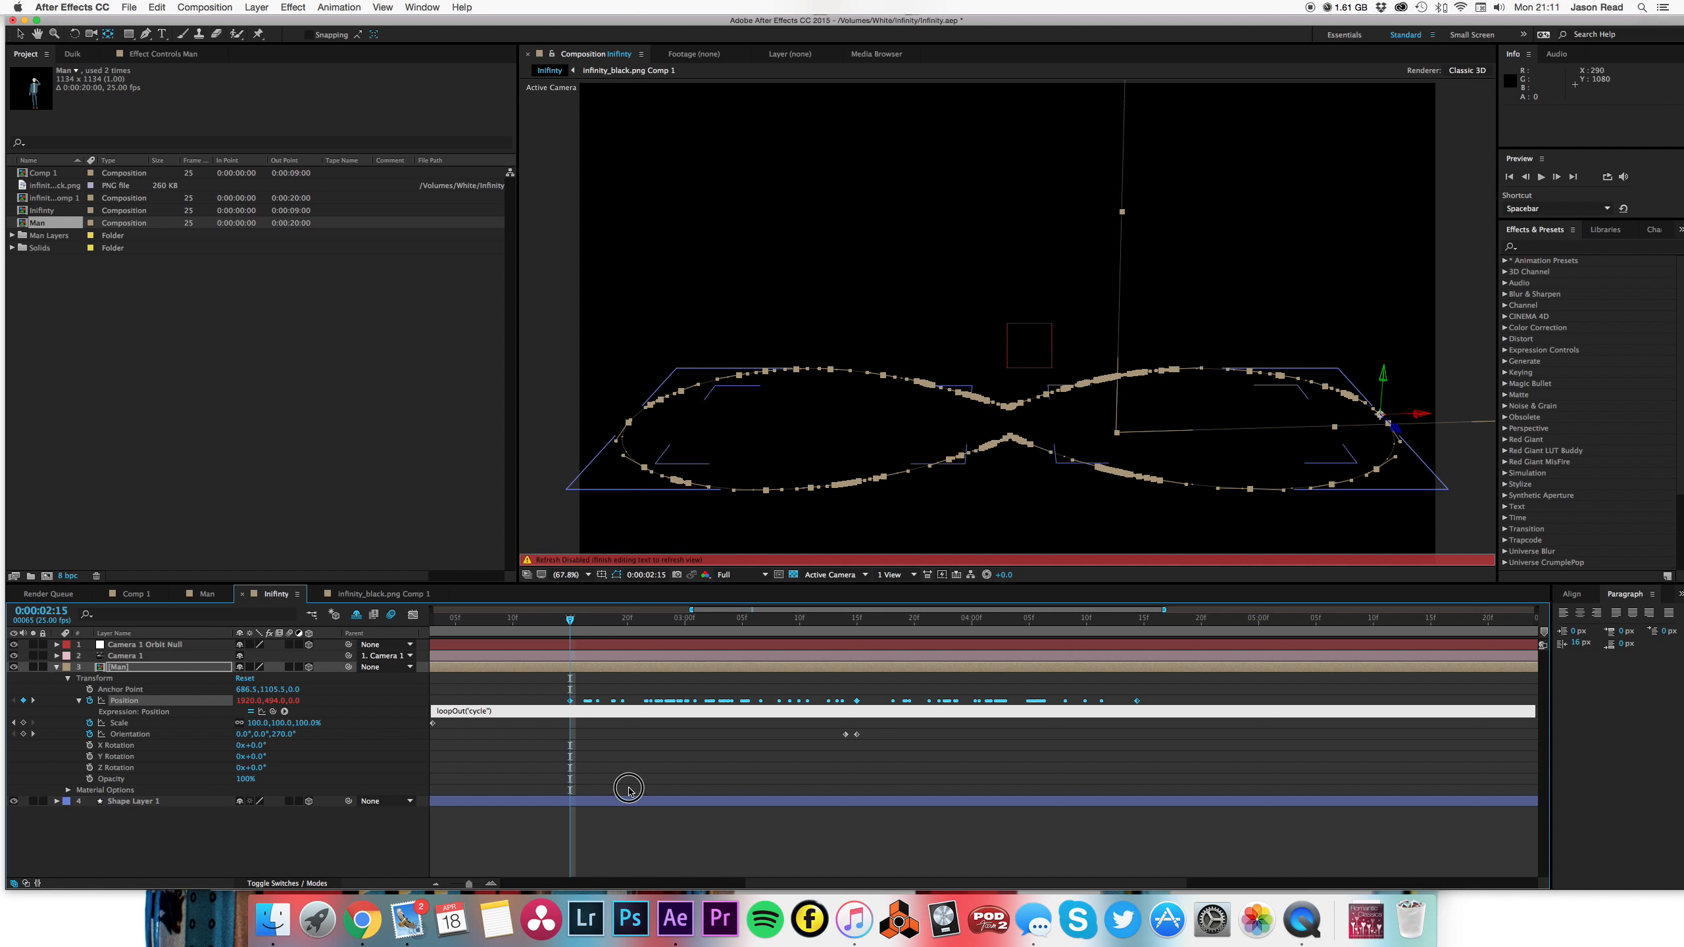
click(468, 711)
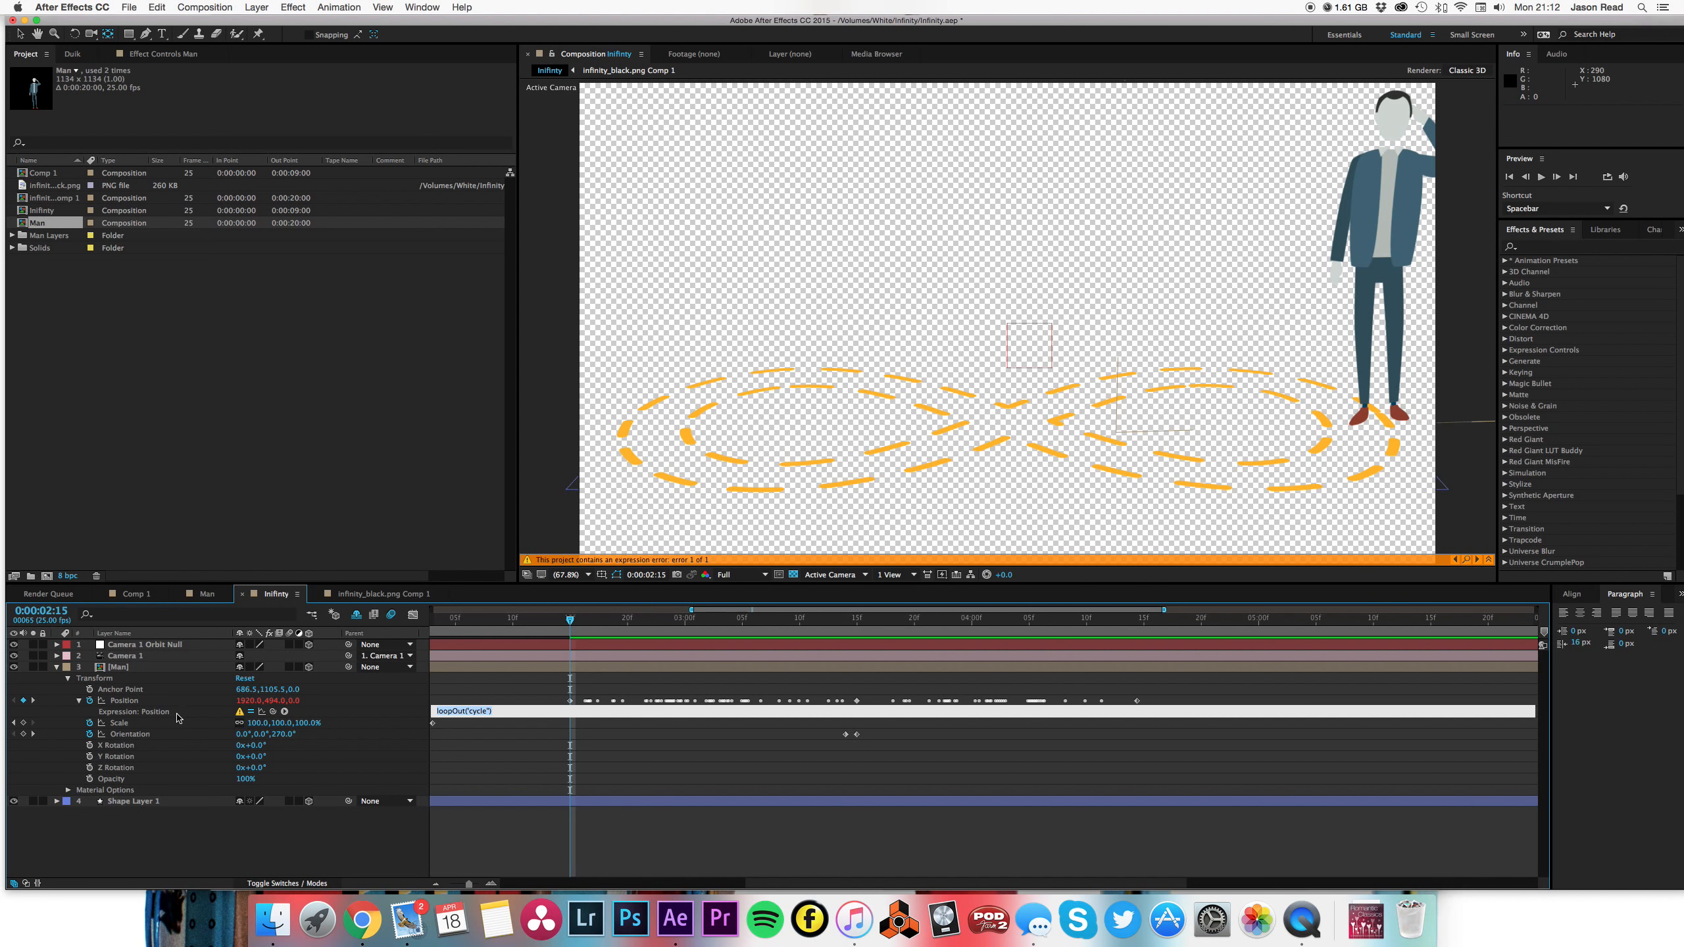
click(120, 712)
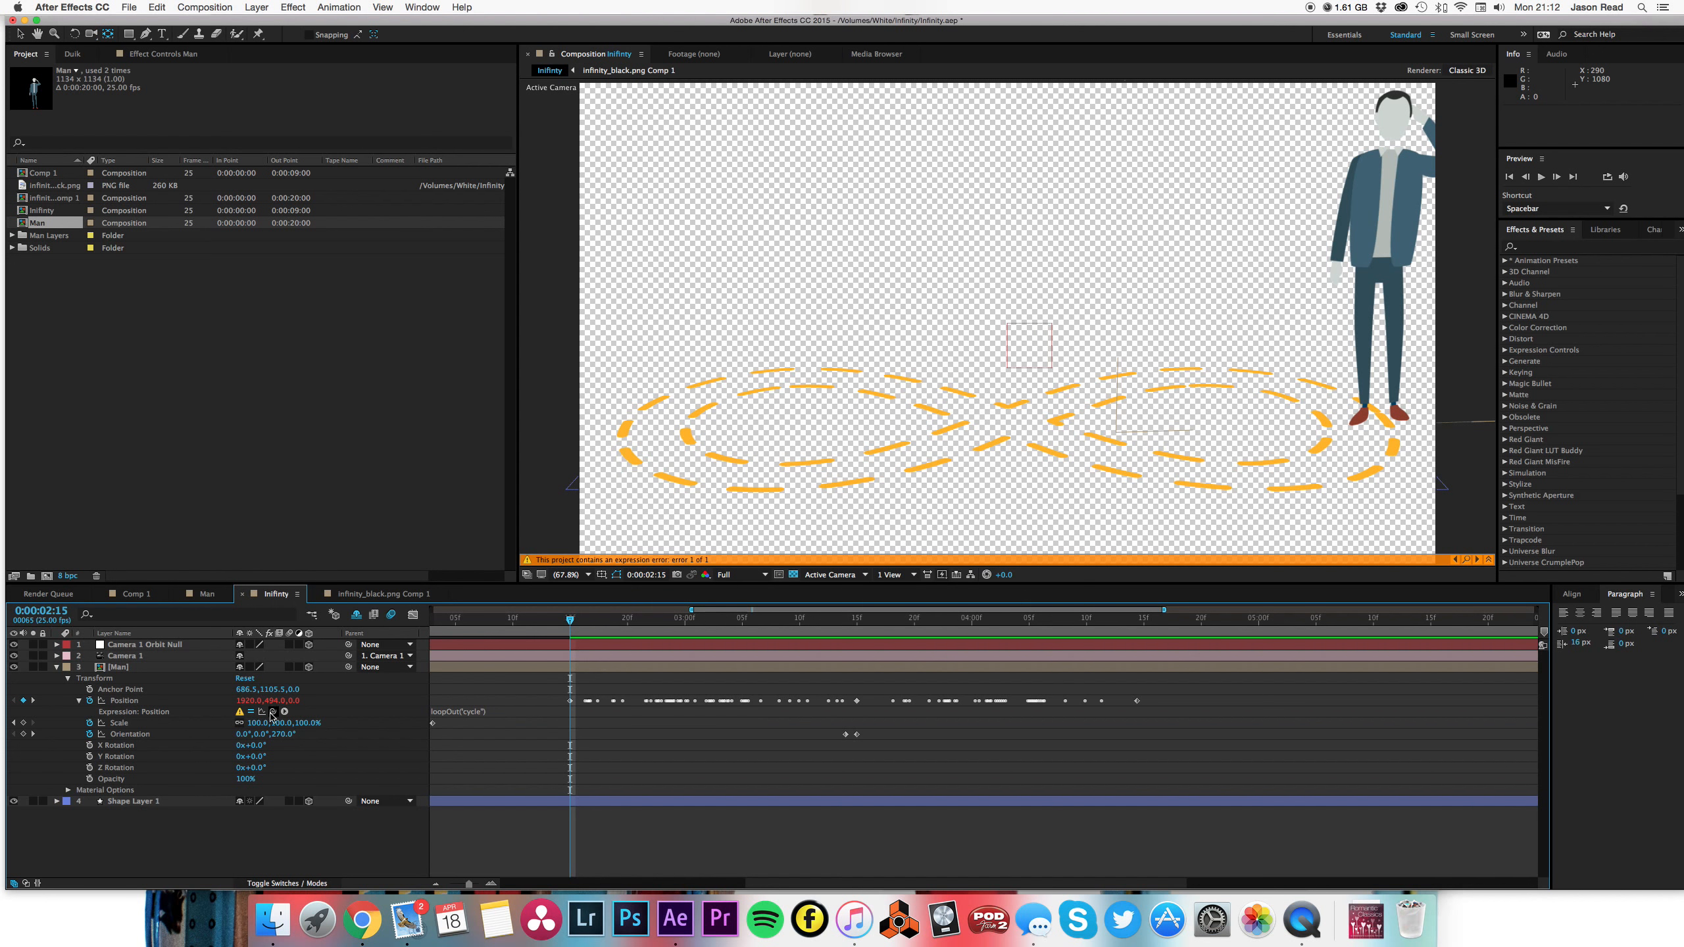
click(467, 711)
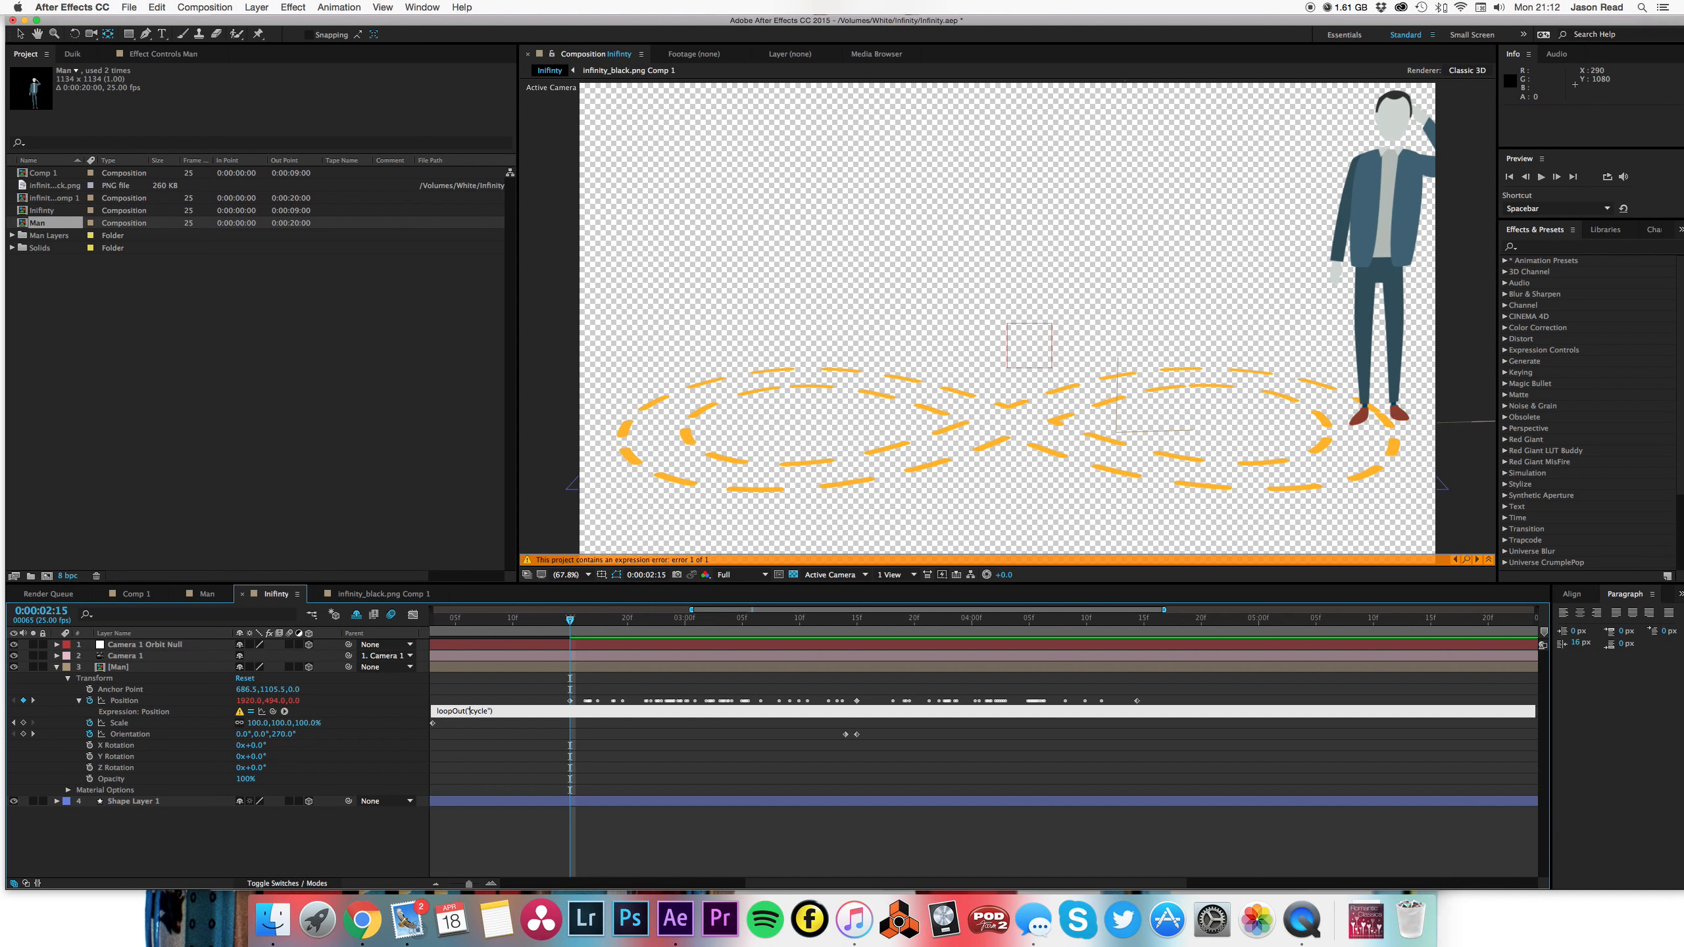
click(647, 757)
- Preview the looping motion and move the Man layer's last Position keyframe to 0:00:04:15
key(space)
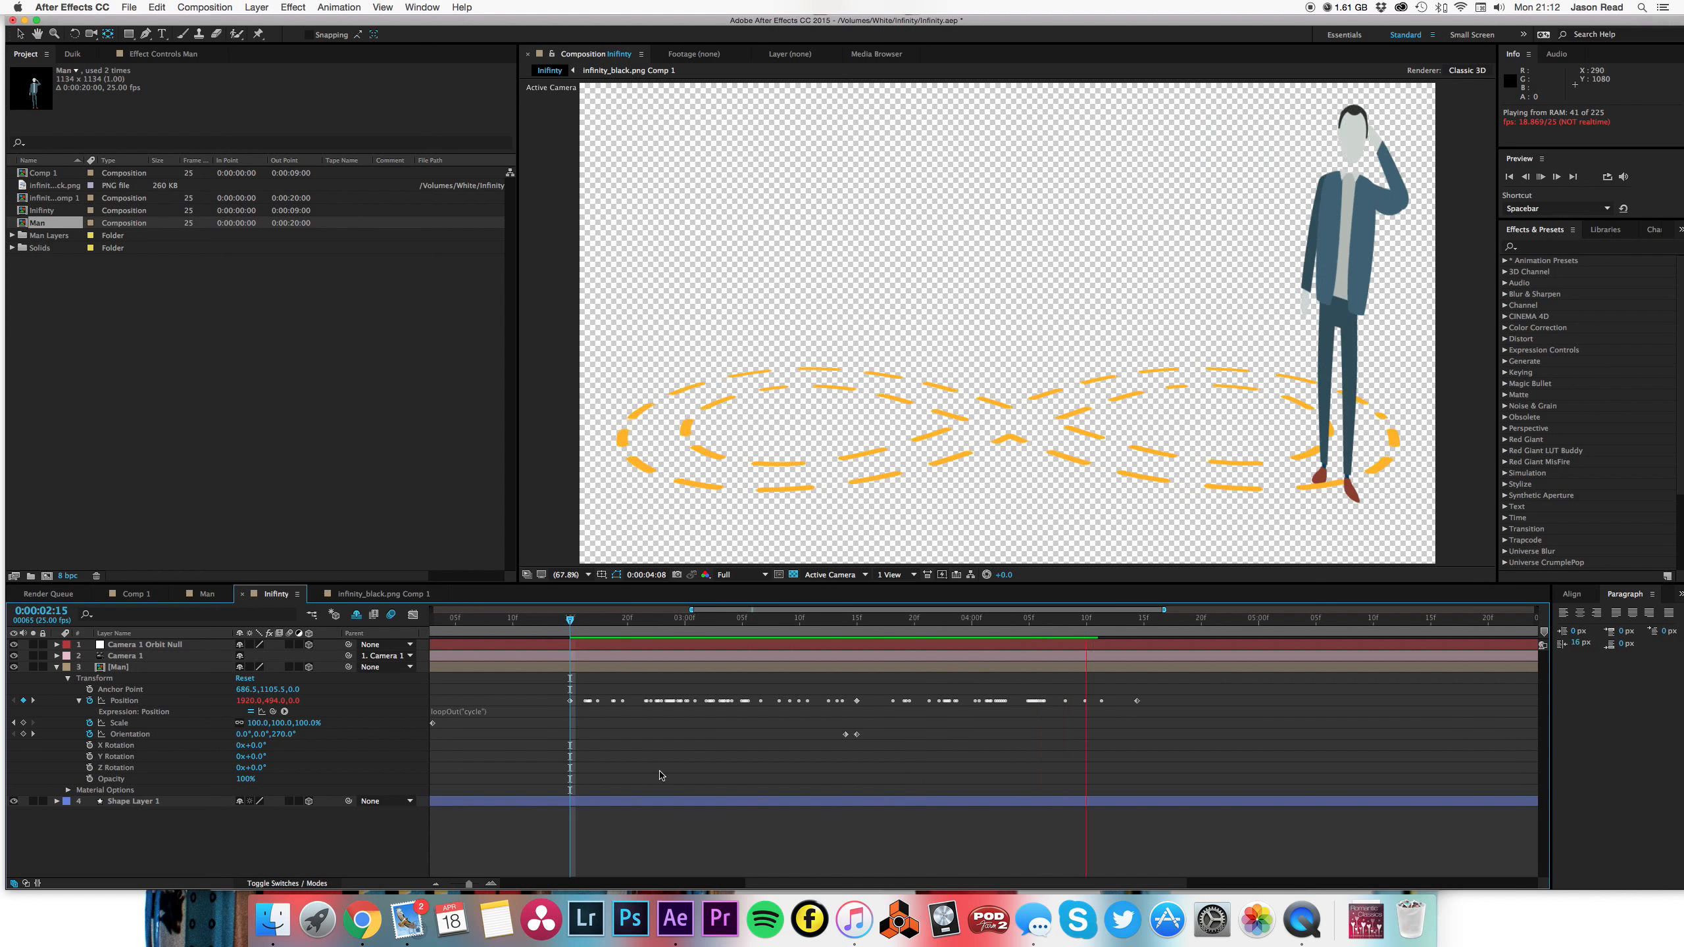
key(space)
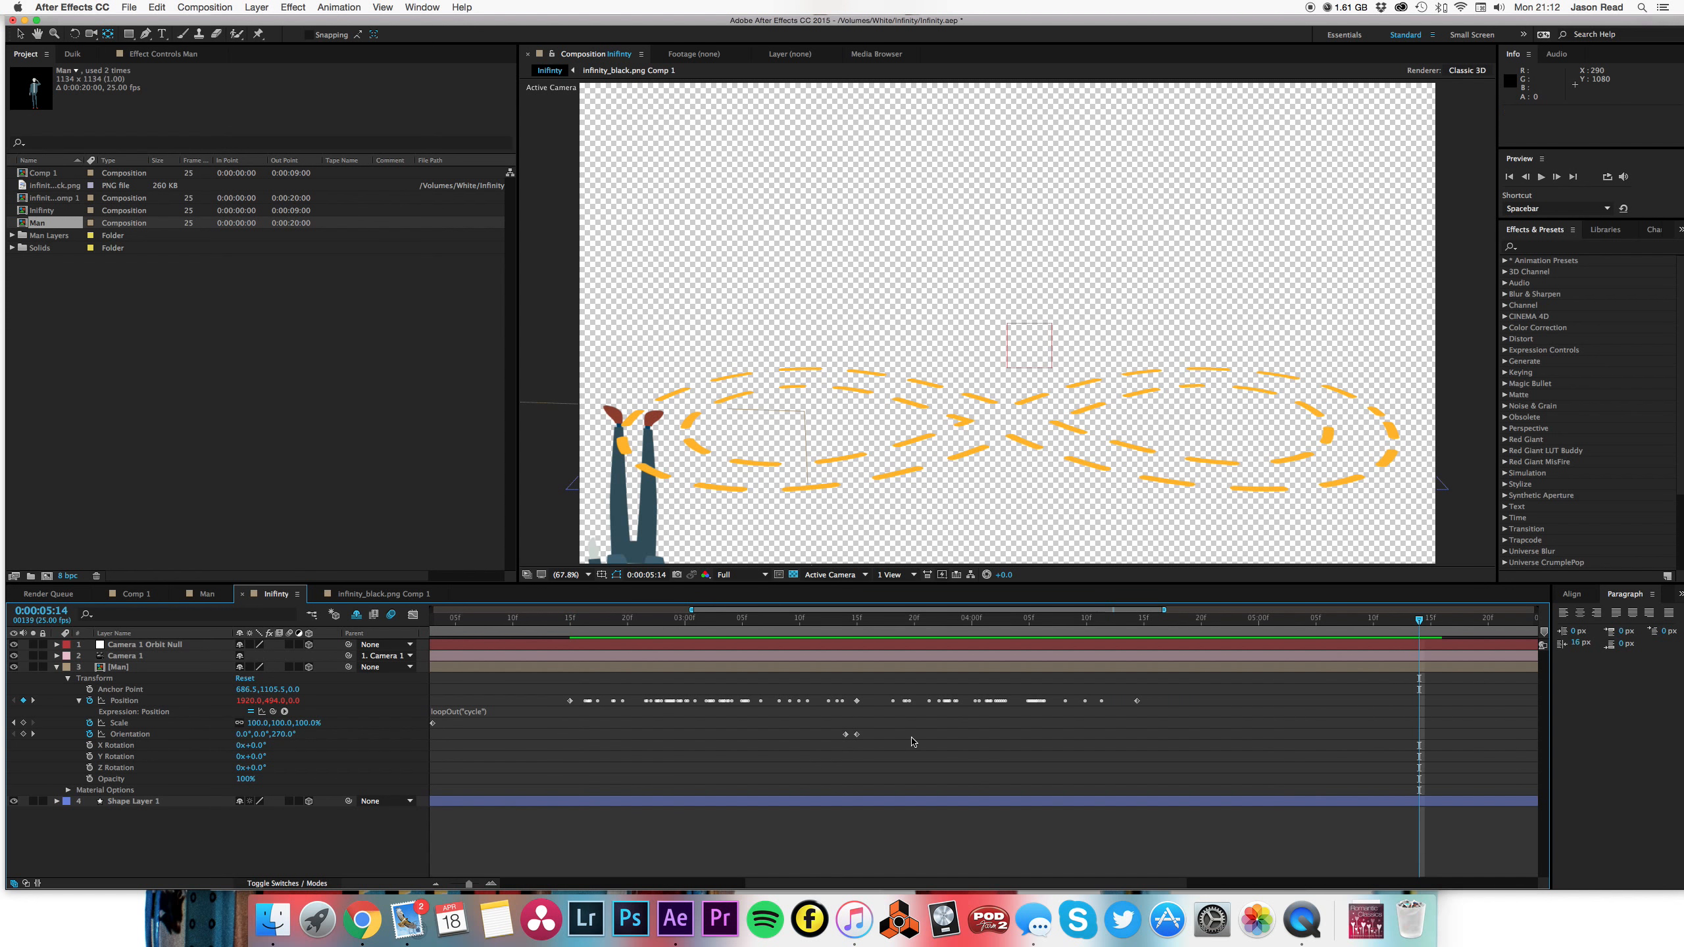
drag(1160, 632, 1144, 632)
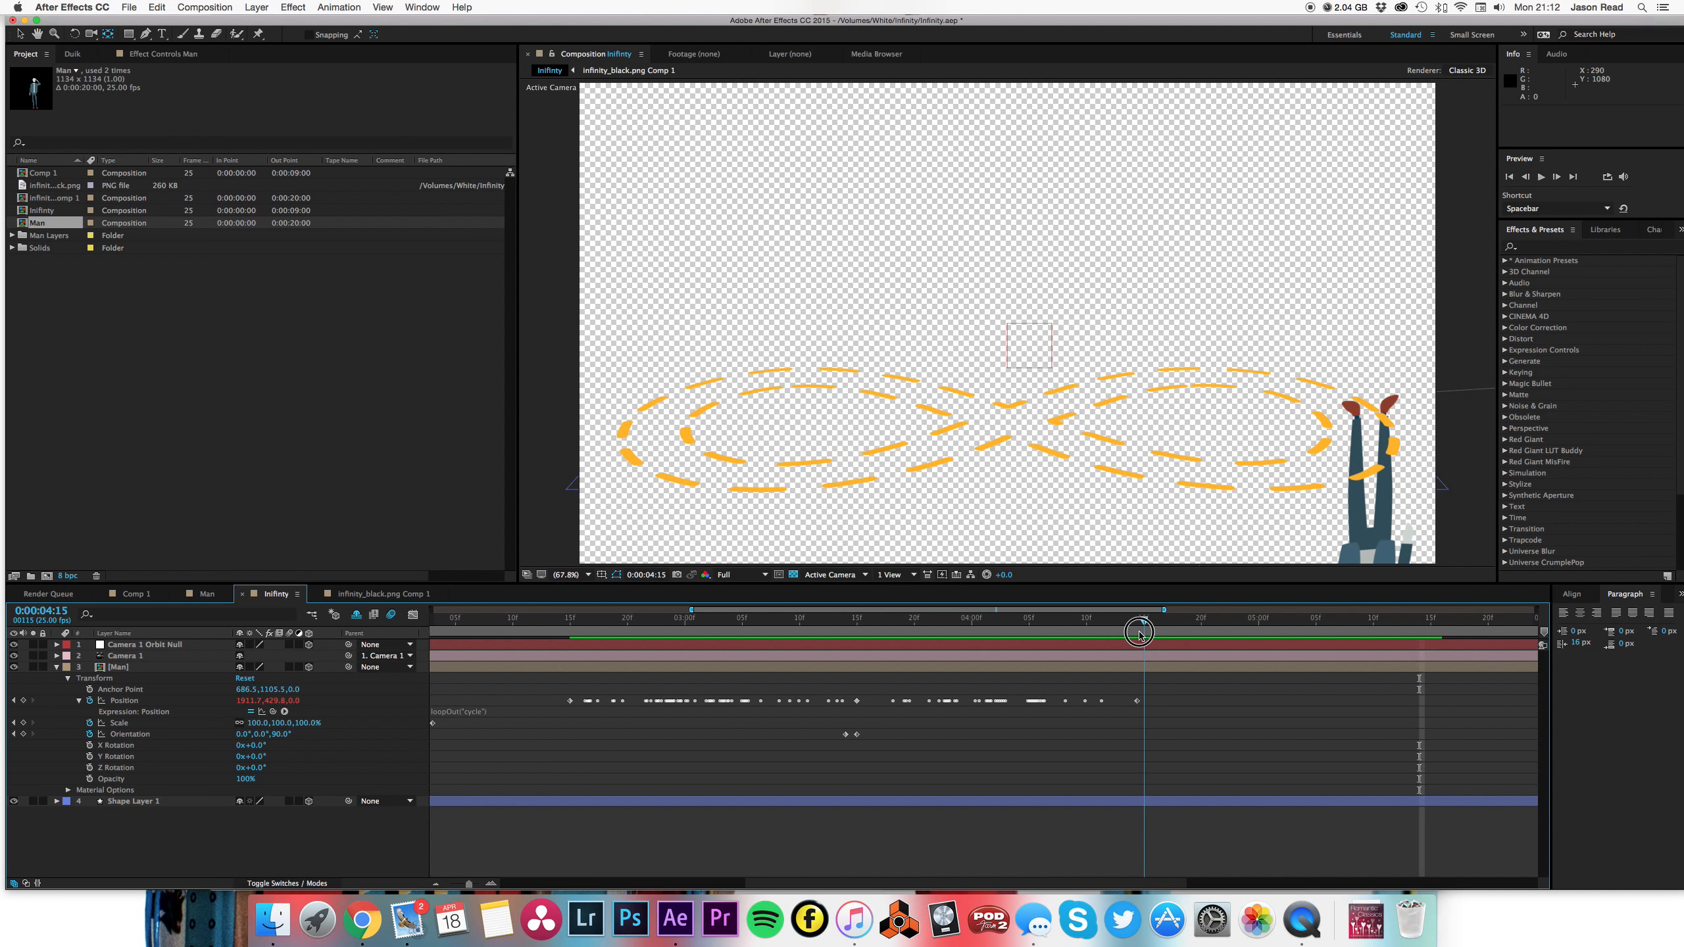
click(1136, 701)
drag(1140, 703, 1145, 705)
- Copy only the expression from the Man layer's Position property and paste it onto Orientation
click(570, 620)
drag(569, 624, 889, 663)
right_click(122, 702)
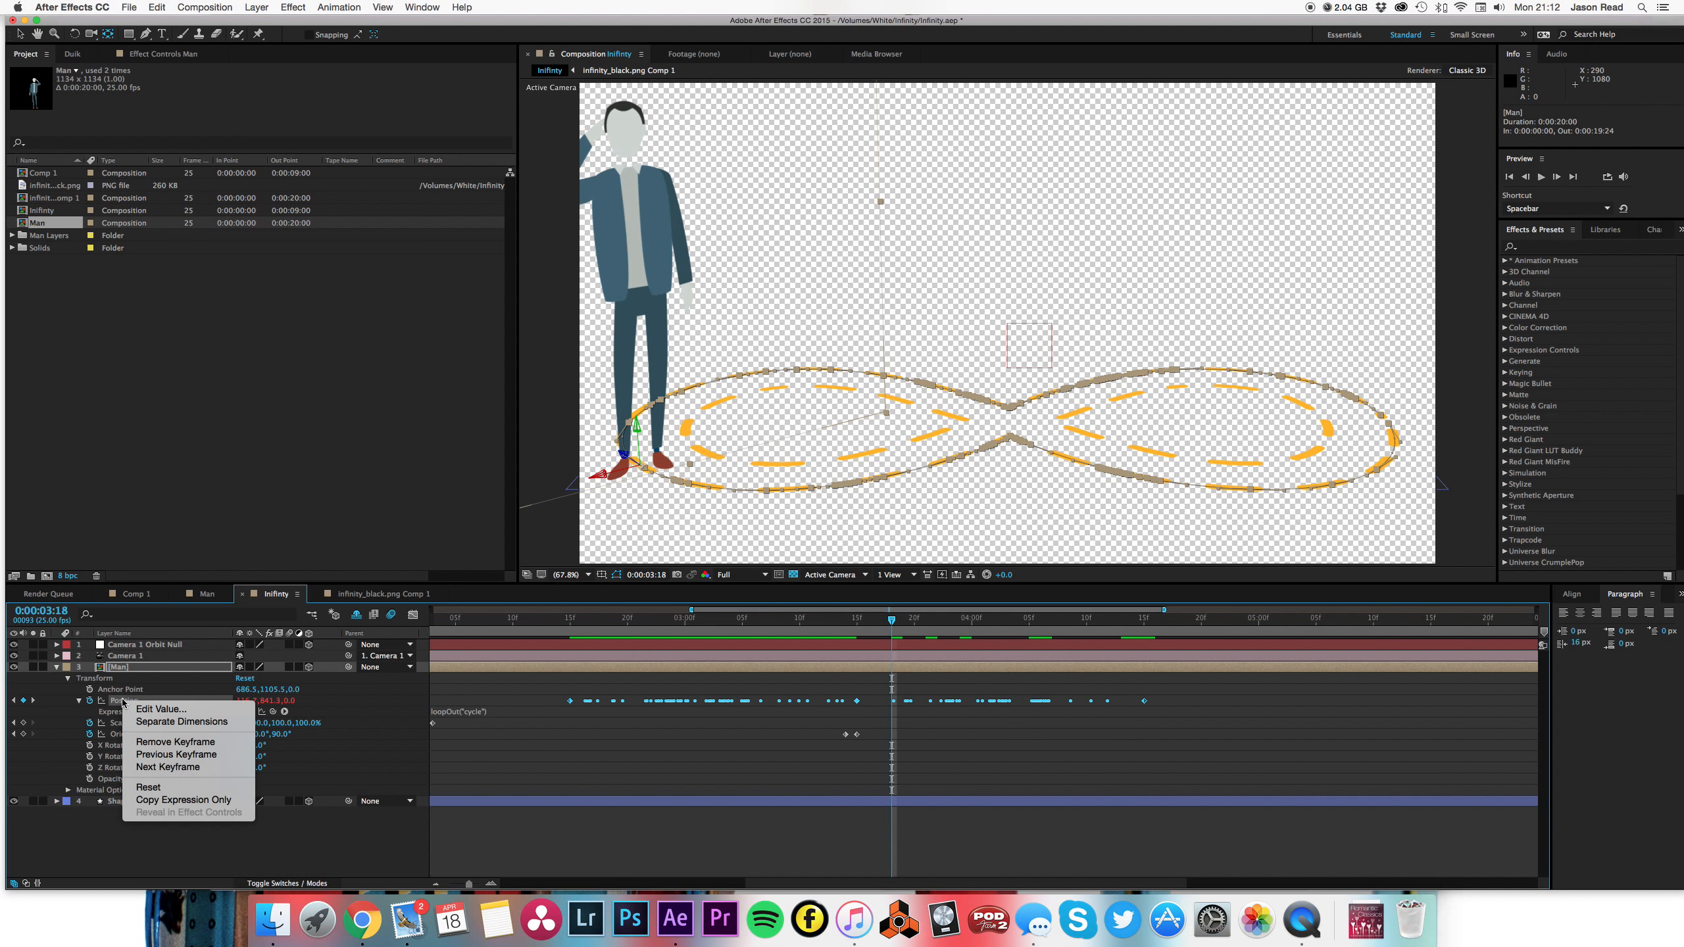
click(159, 800)
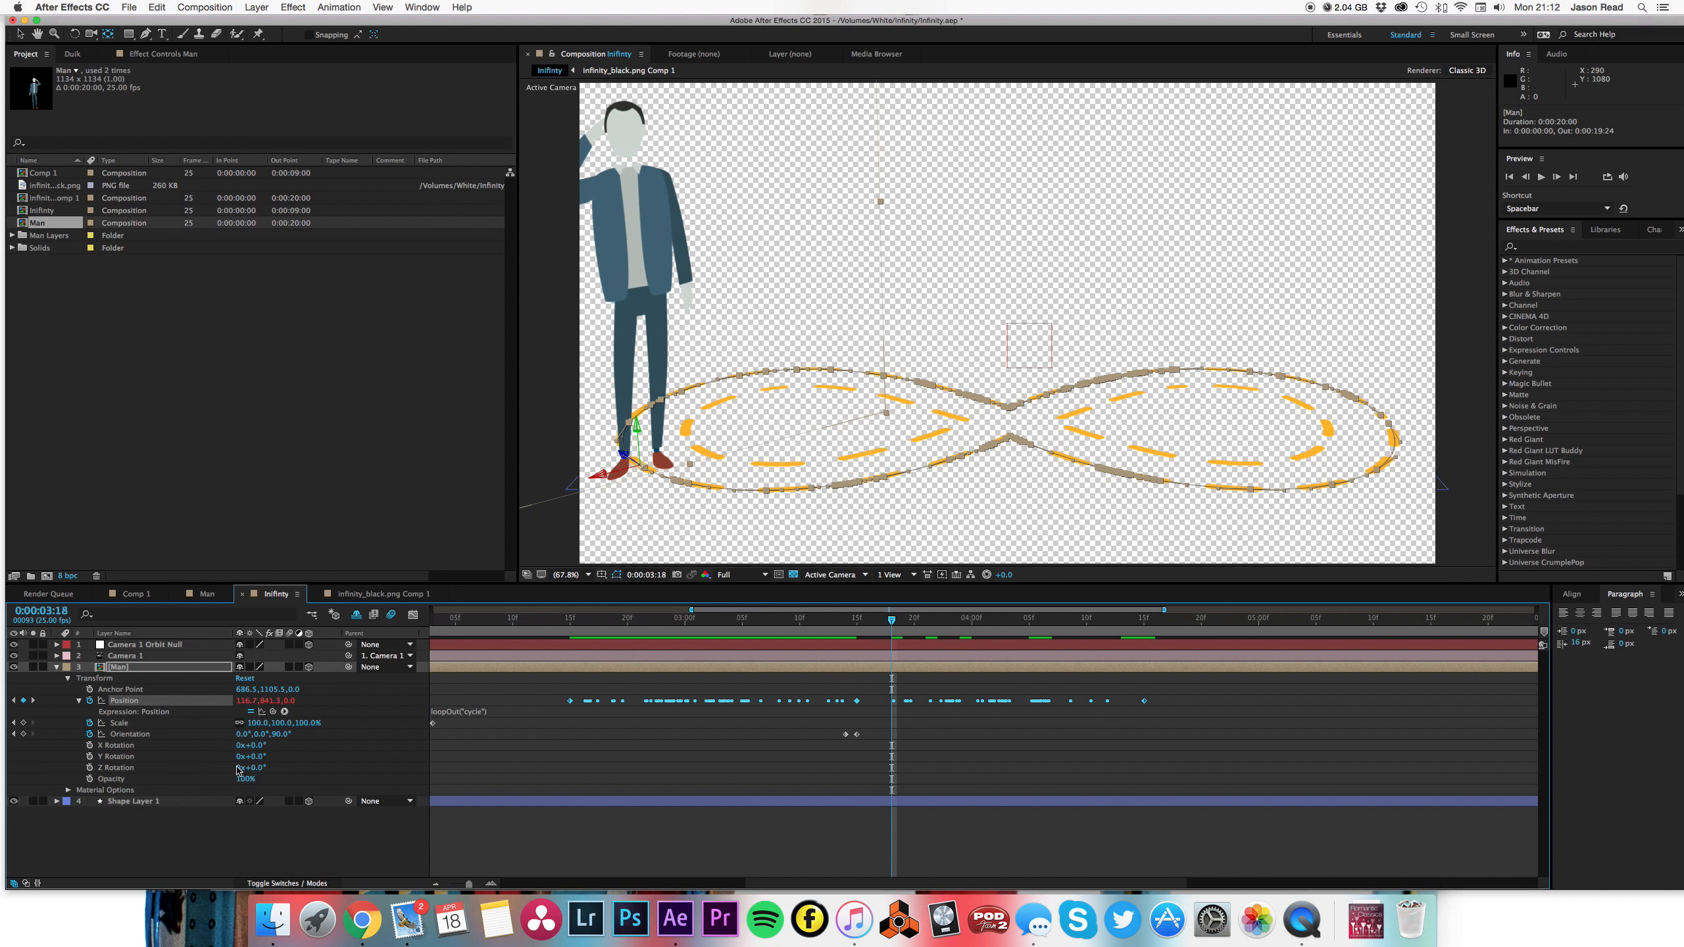
click(128, 736)
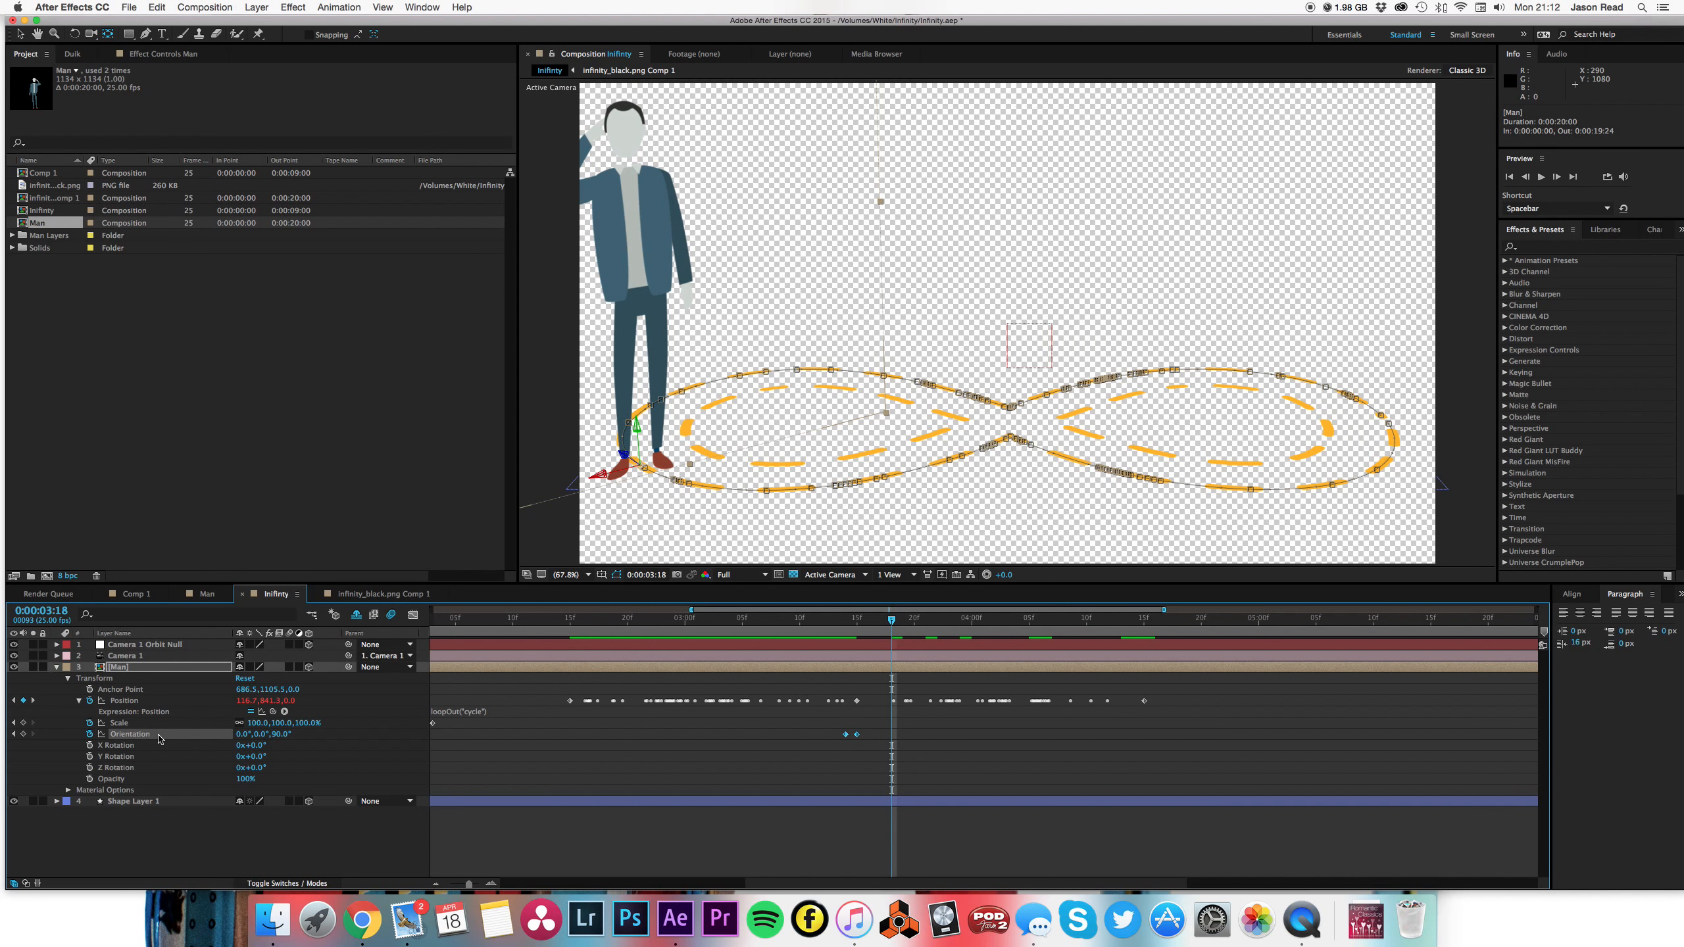
key(super+v)
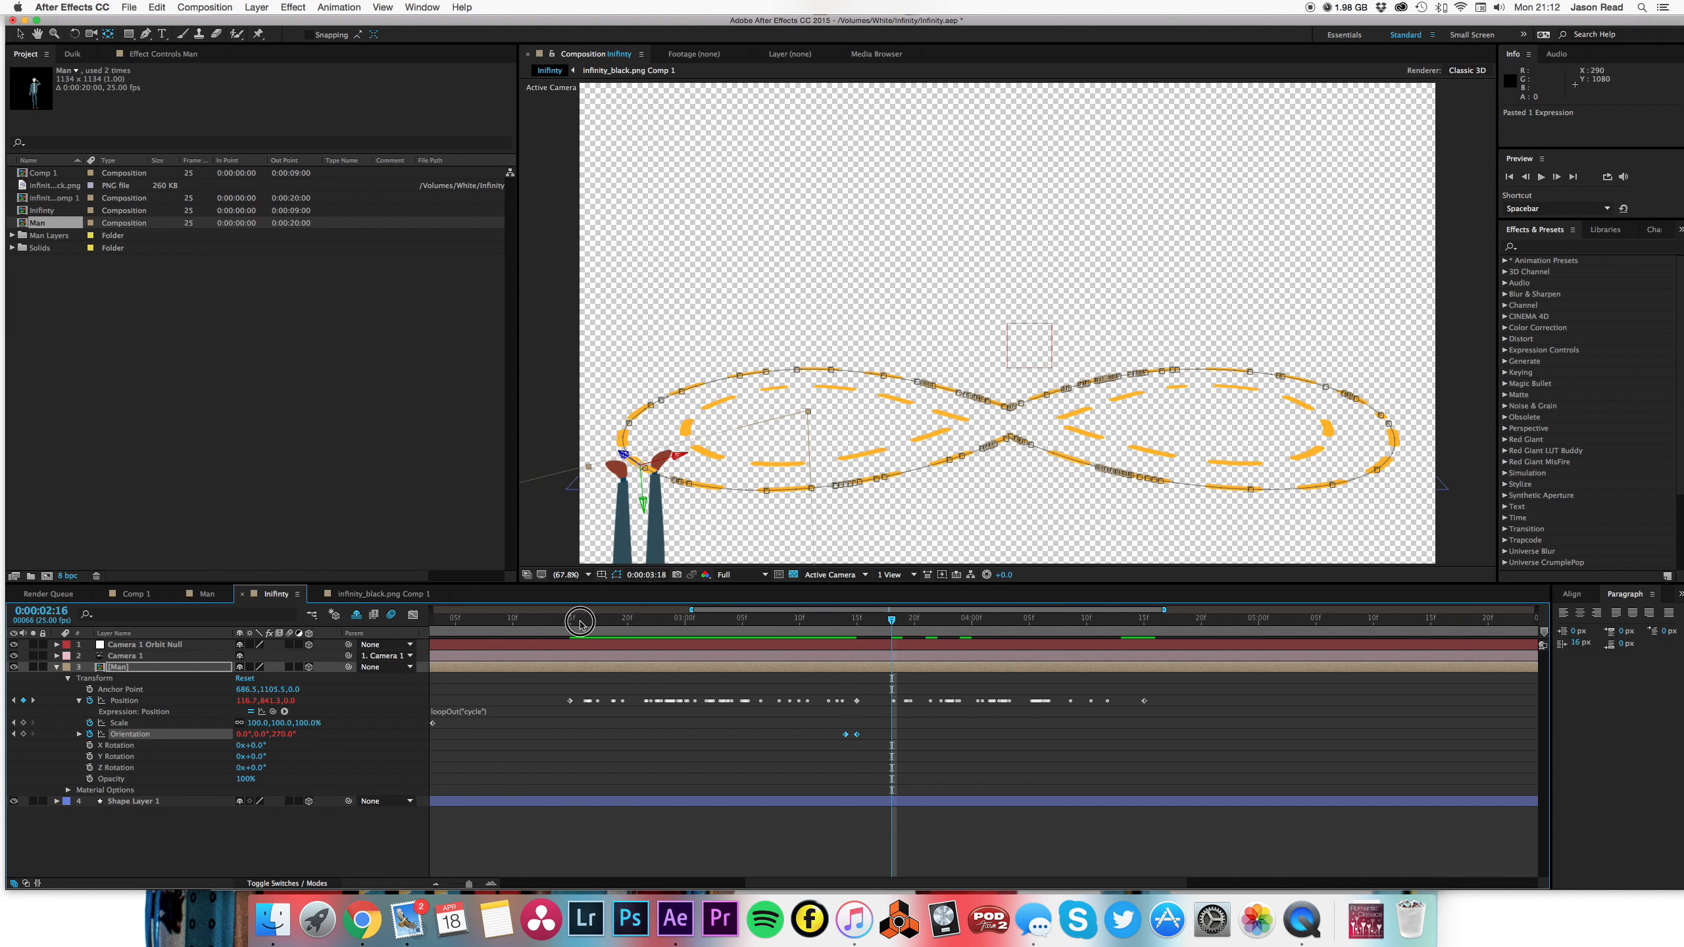
- Scrub and play the man's movement from 0:00:02:16 to check the looped Orientation
drag(581, 621, 780, 649)
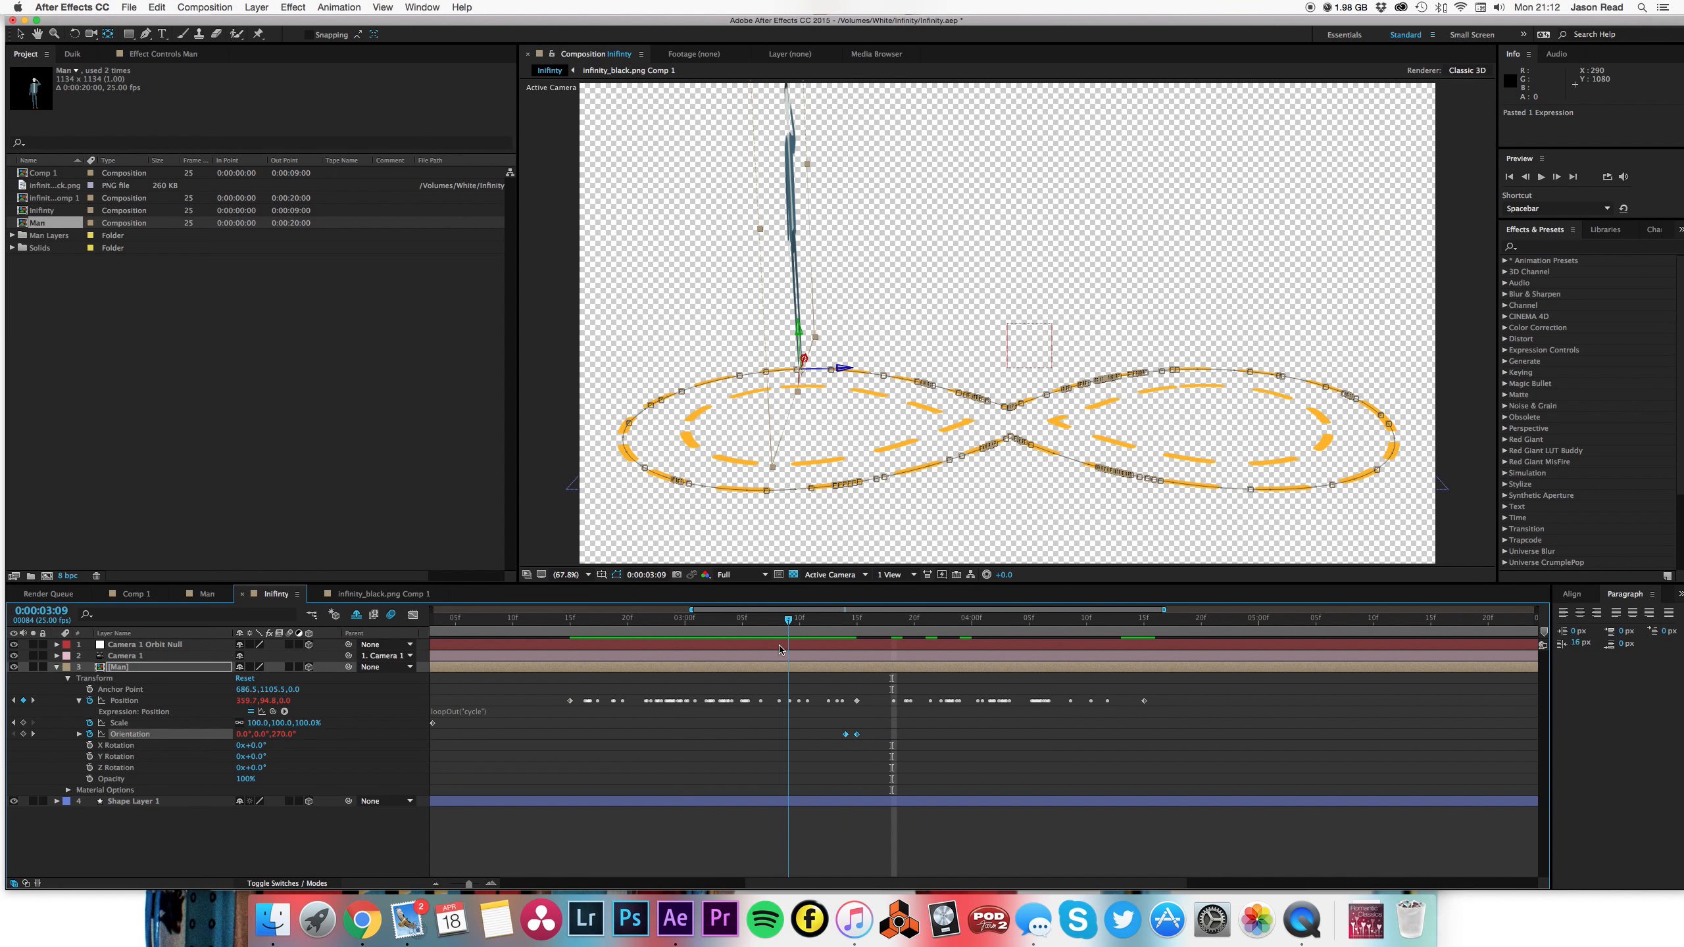
key(space)
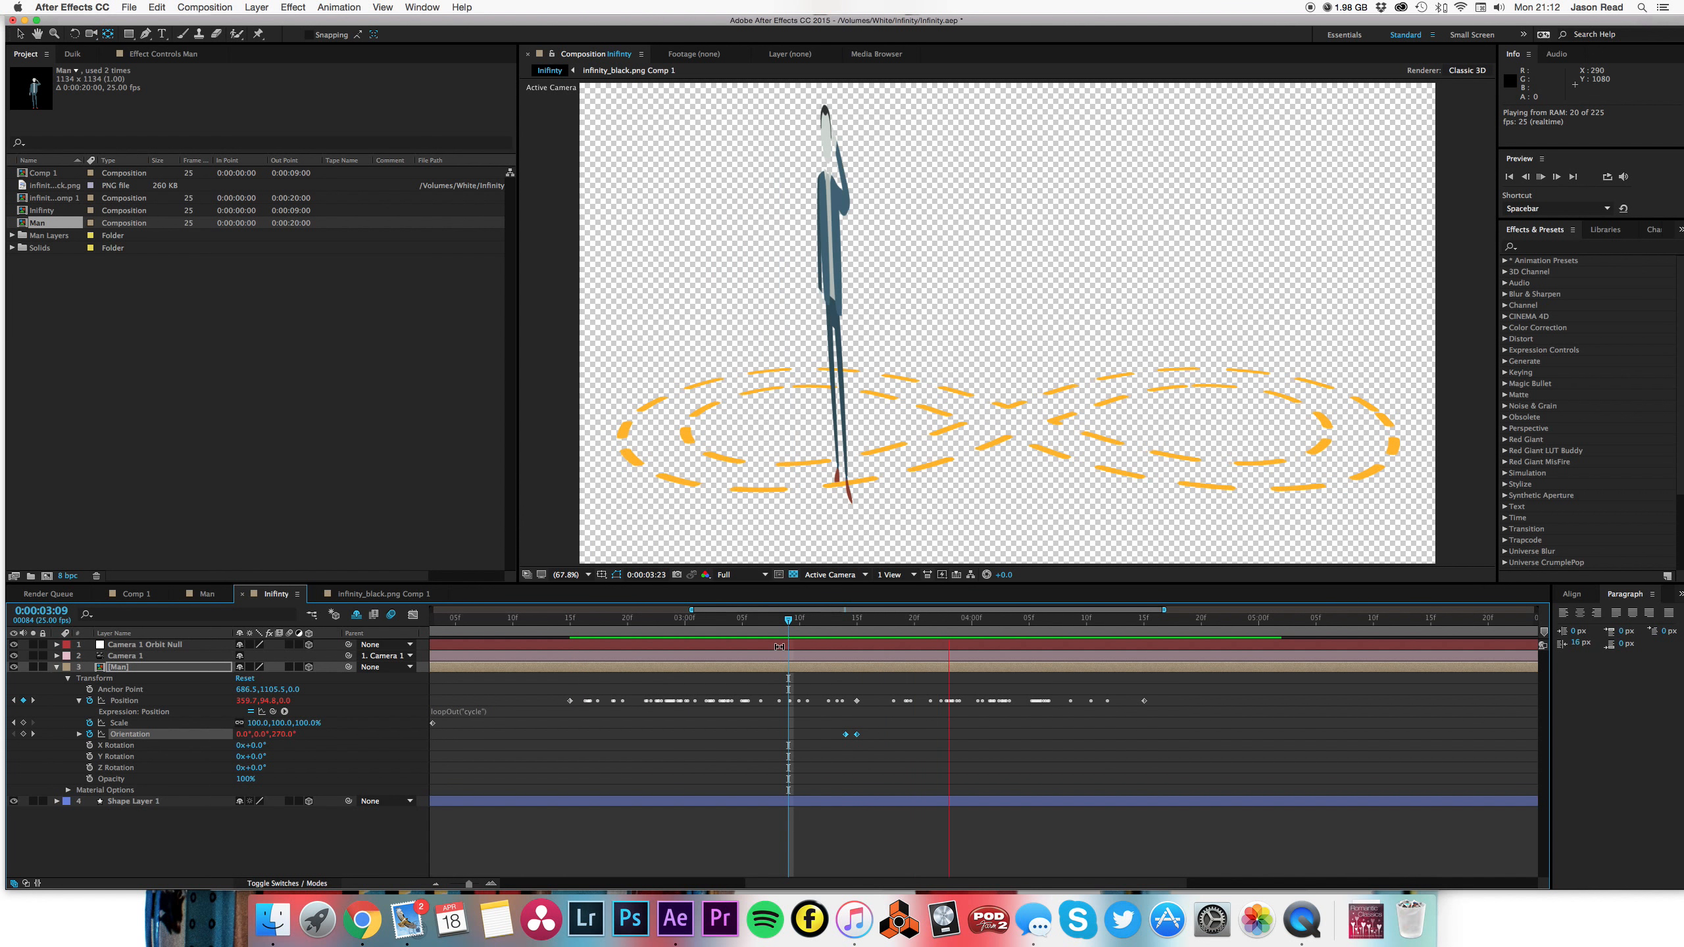
key(space)
click(863, 623)
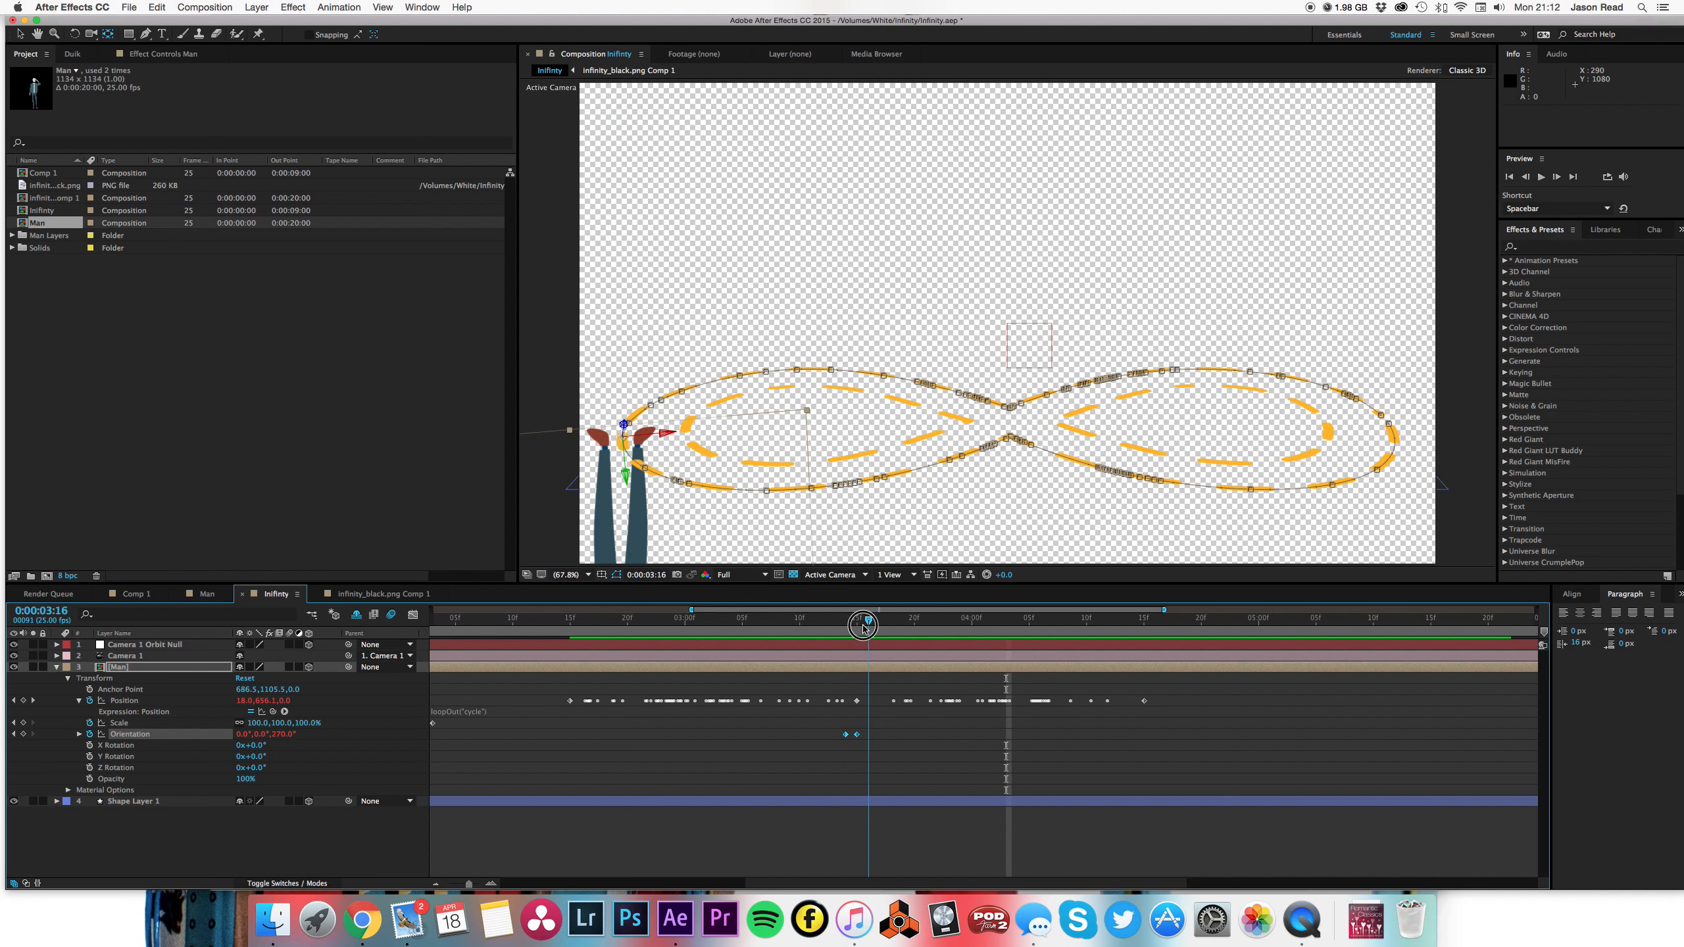
- Copy the Man layer's two Orientation keyframes to 0:00:02:15 and remove the second pasted keyframe
drag(864, 627, 572, 690)
key(super+c)
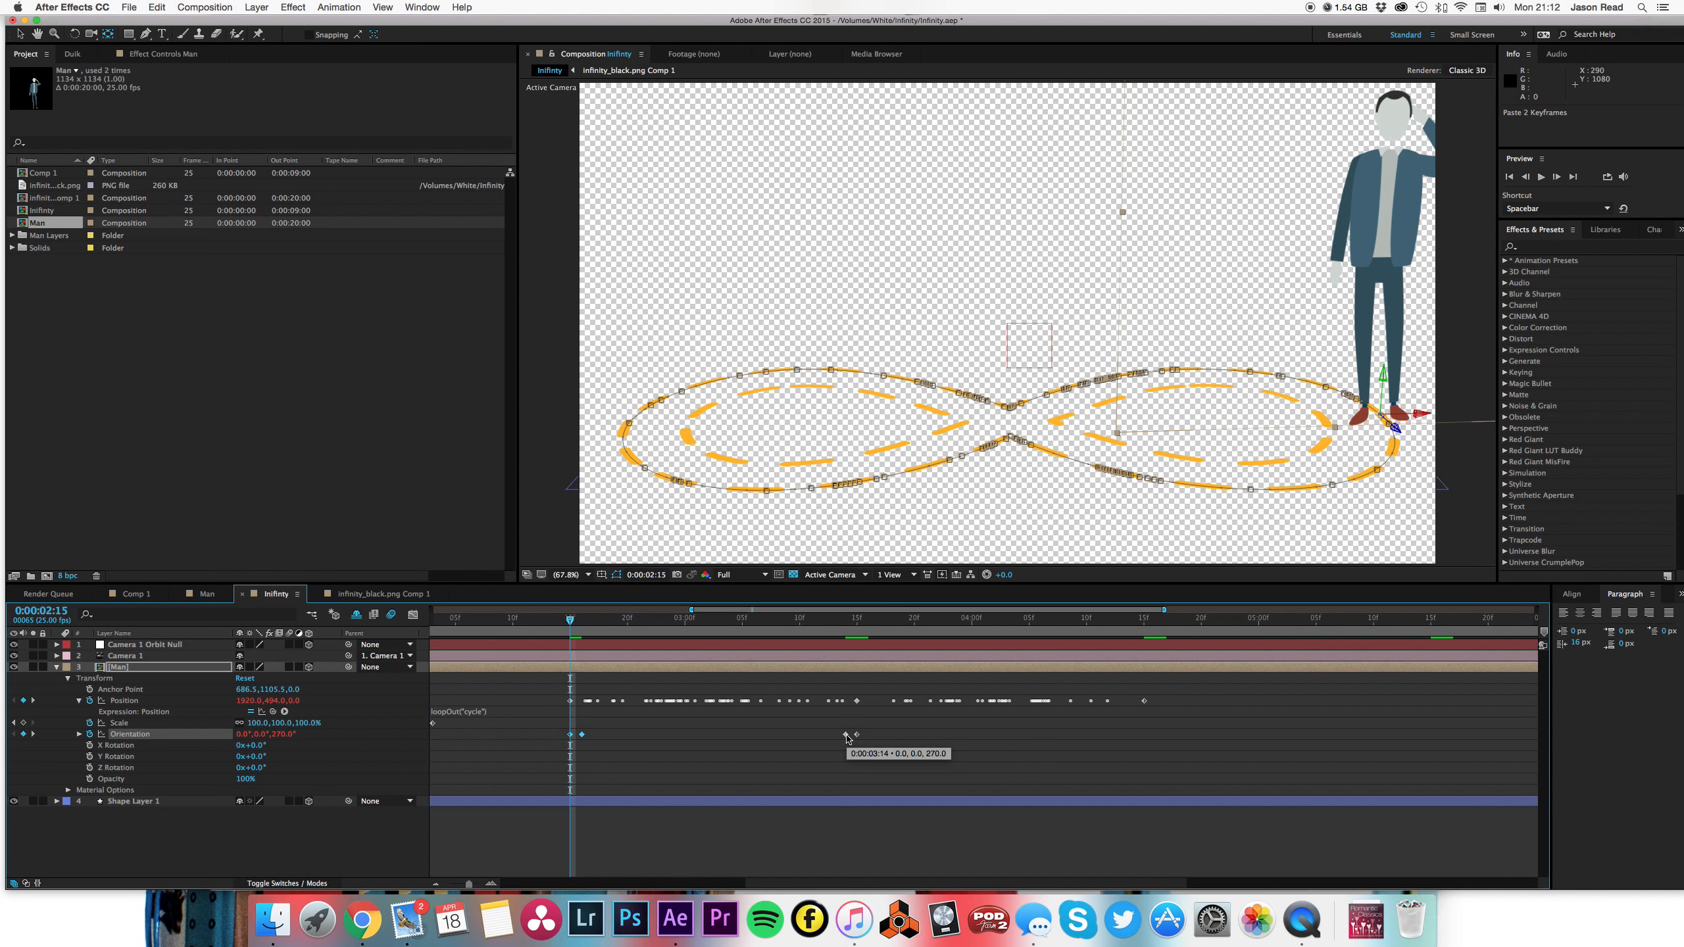
click(666, 741)
click(582, 735)
drag(582, 734, 859, 738)
- Copy the Man layer's Orientation keyframe at 0:00:03:15 and paste it at 0:00:04:15
key(super+c)
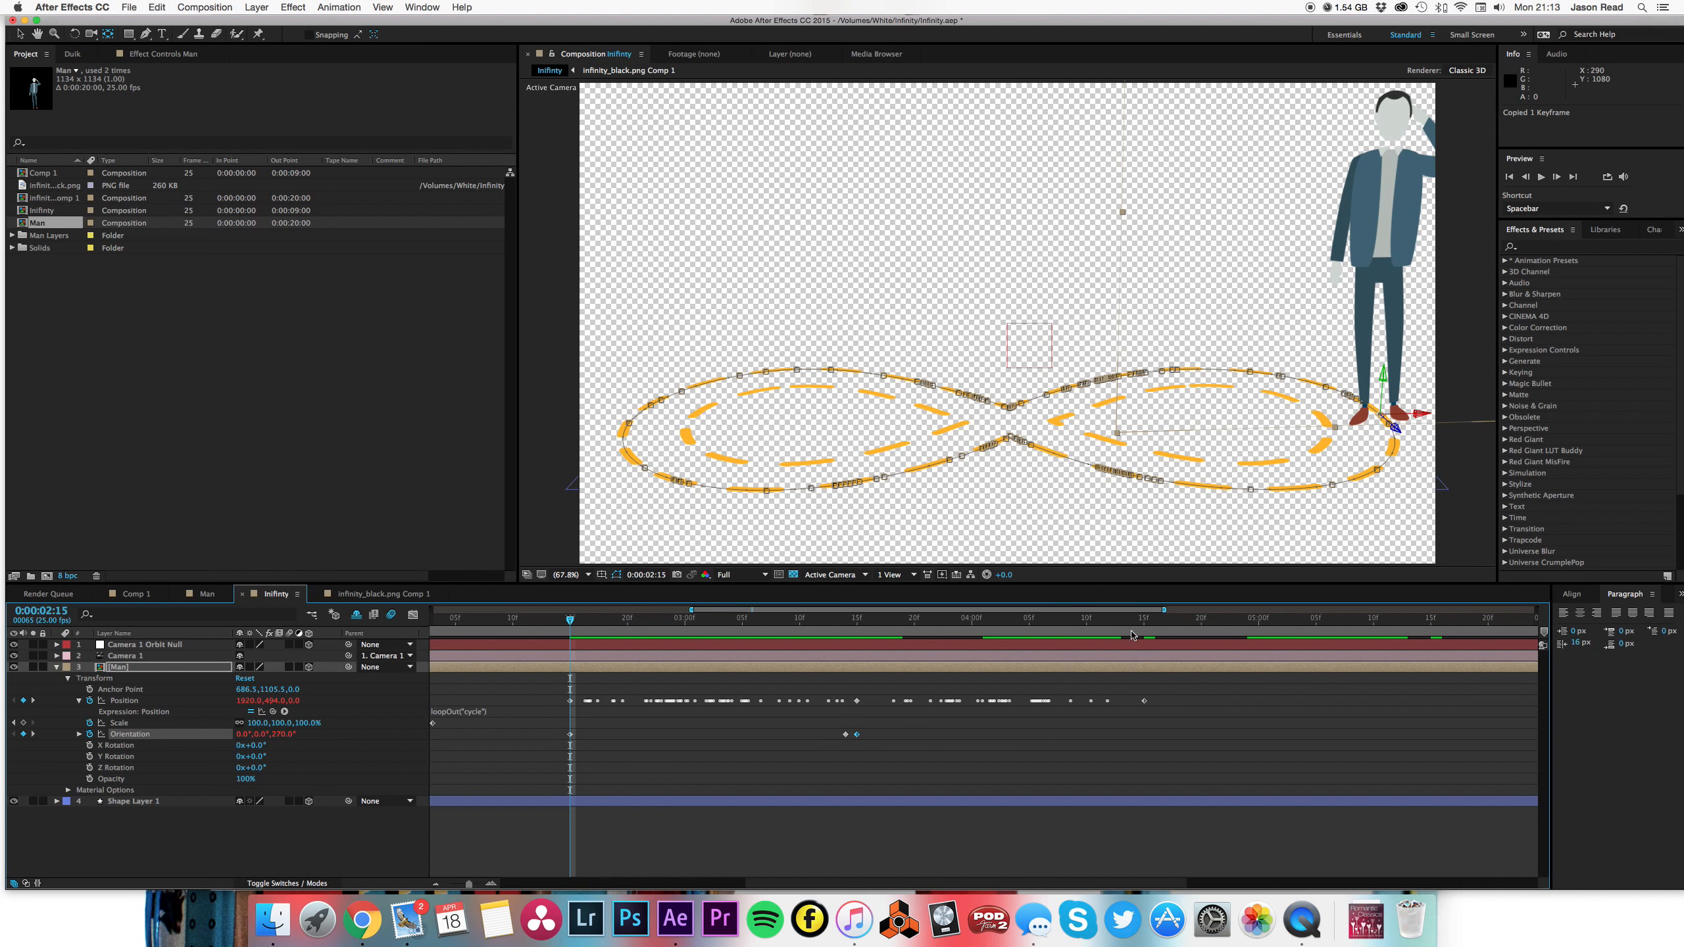
click(1142, 633)
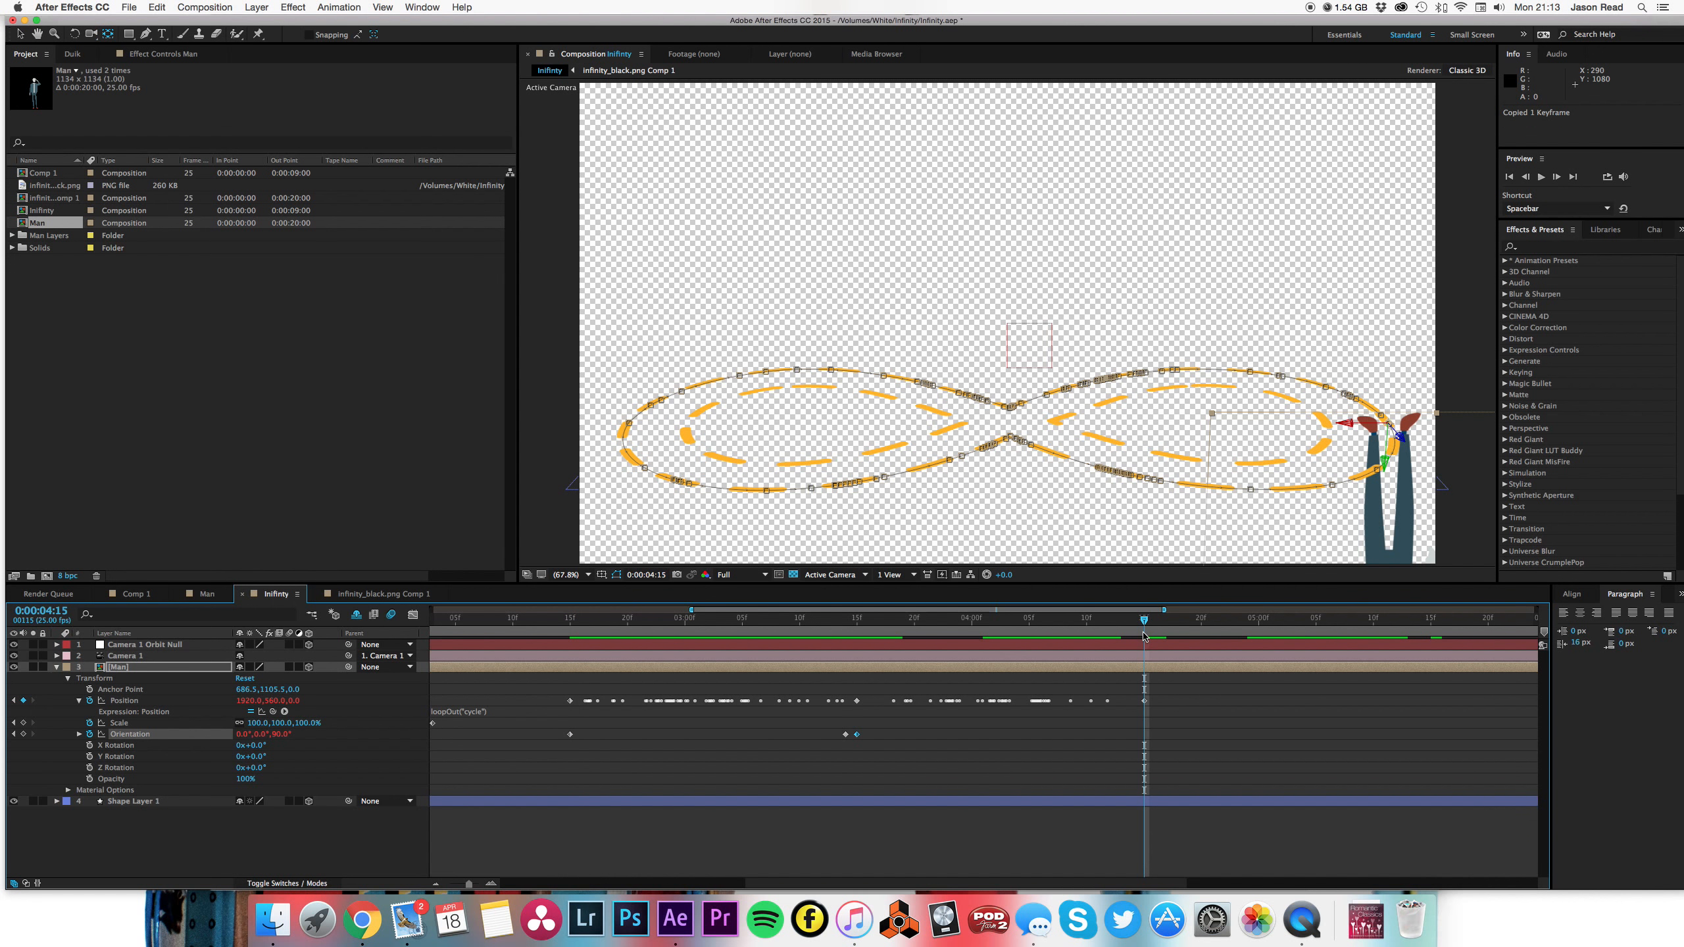
key(super+v)
click(570, 735)
key(super+c)
click(1145, 736)
click(1134, 744)
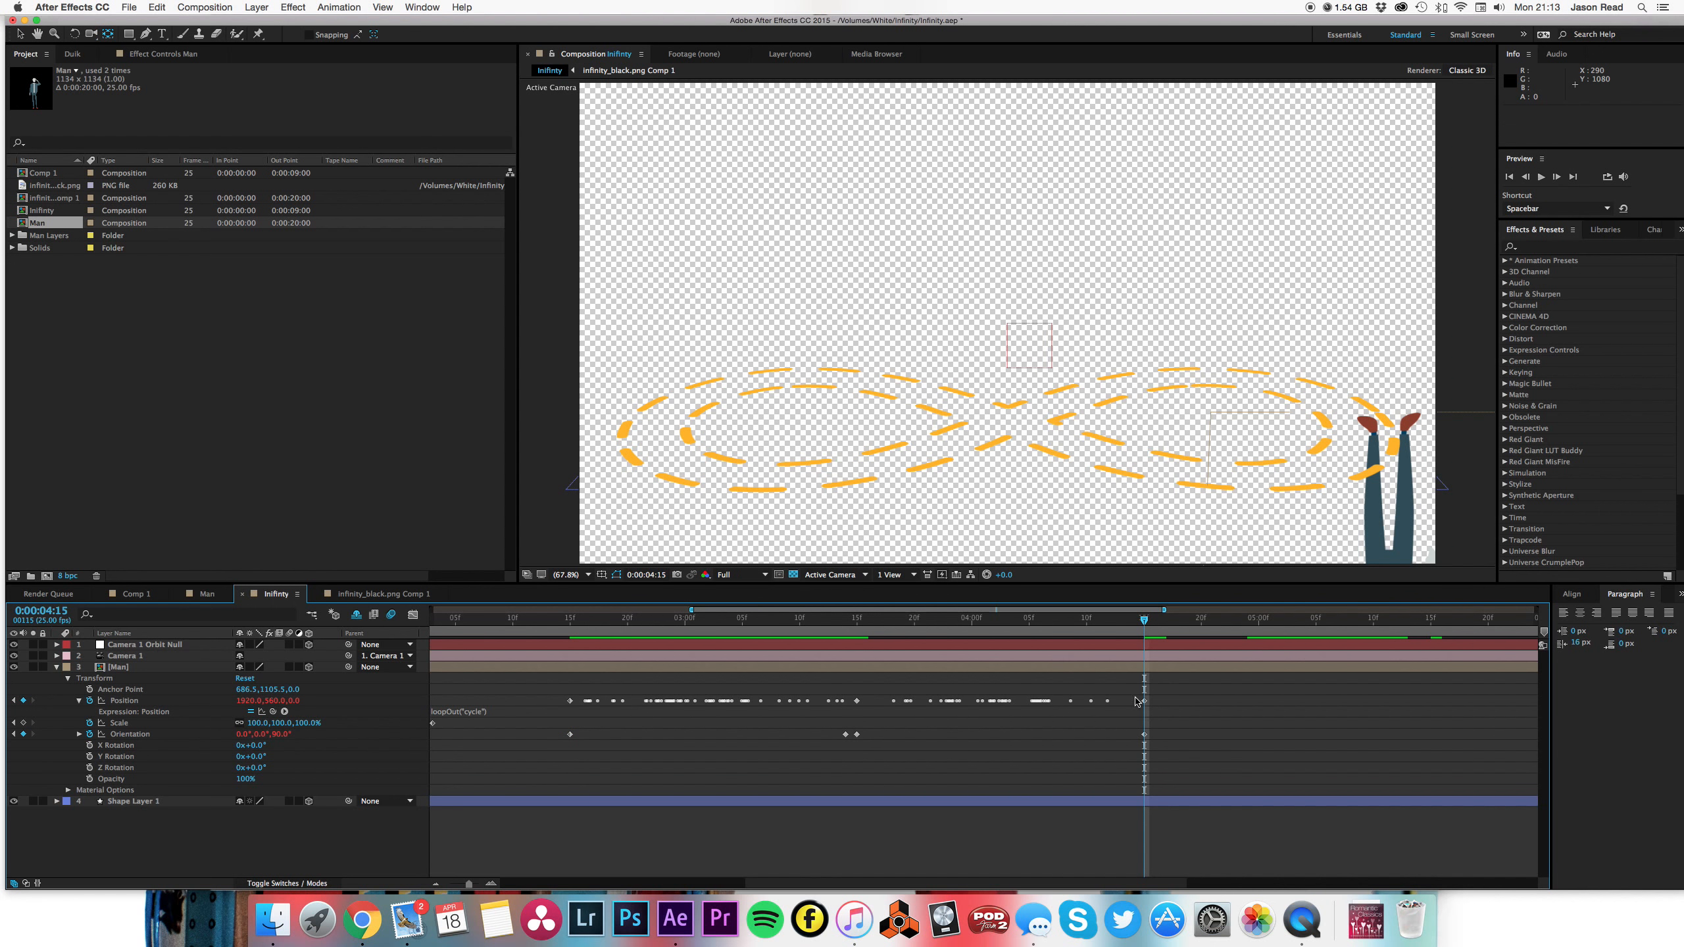
- Play back the loop, then set the Man layer's Z Orientation to 270° on the keyframe at 0:00:04:15
key(space)
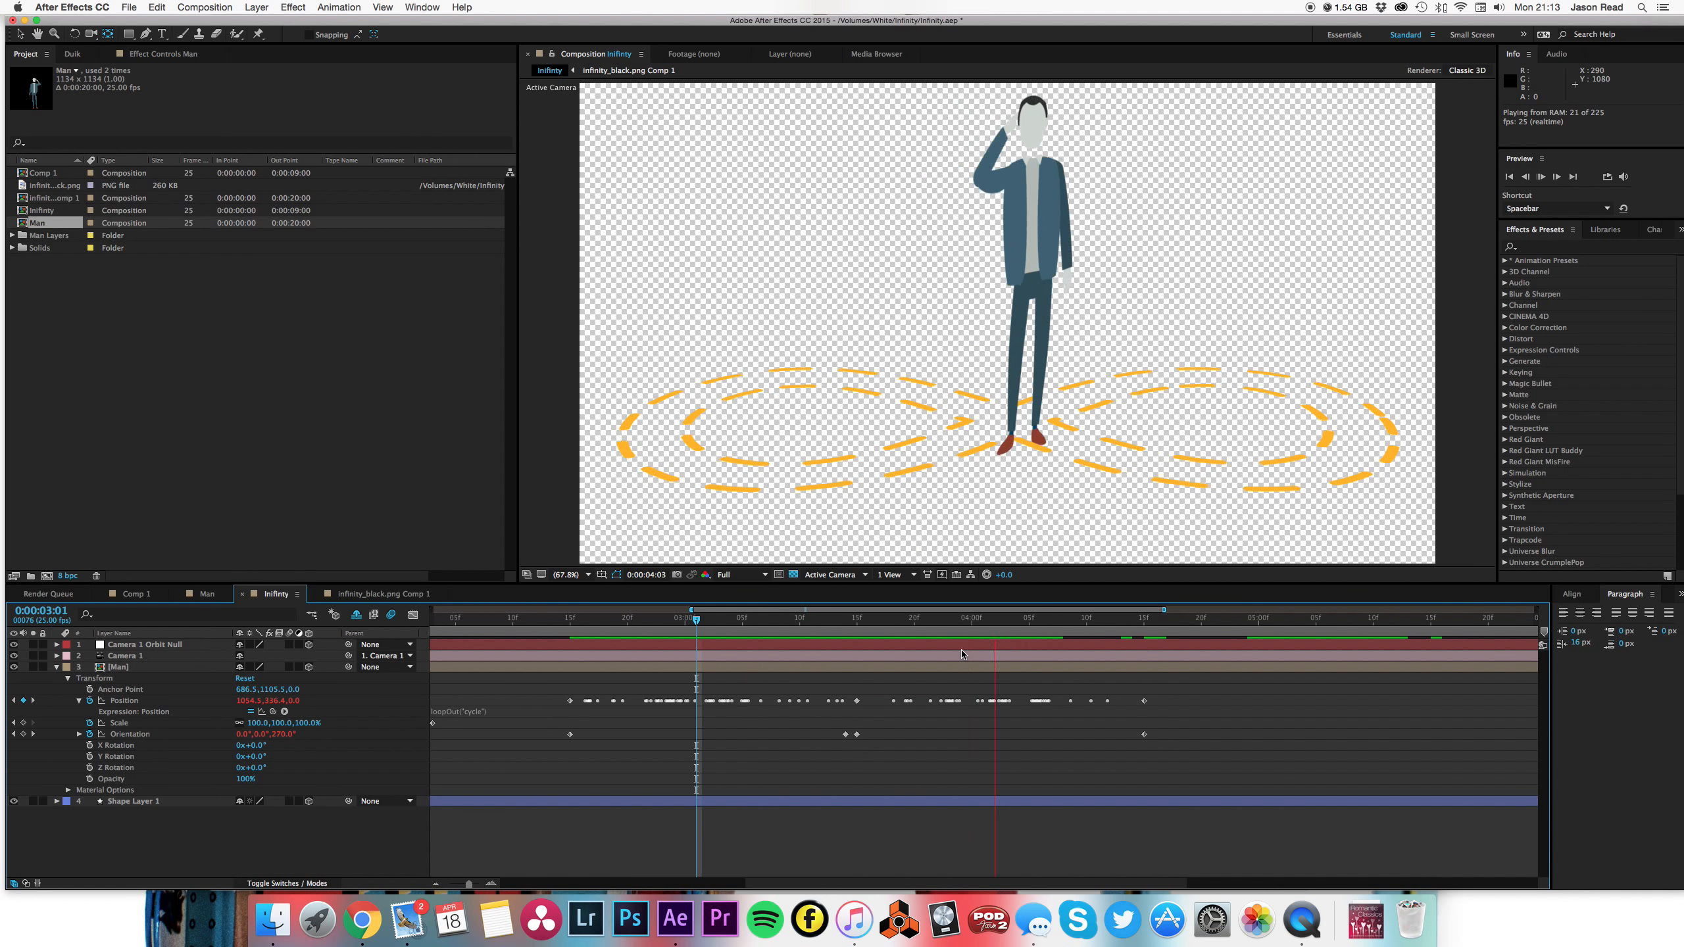
click(1146, 631)
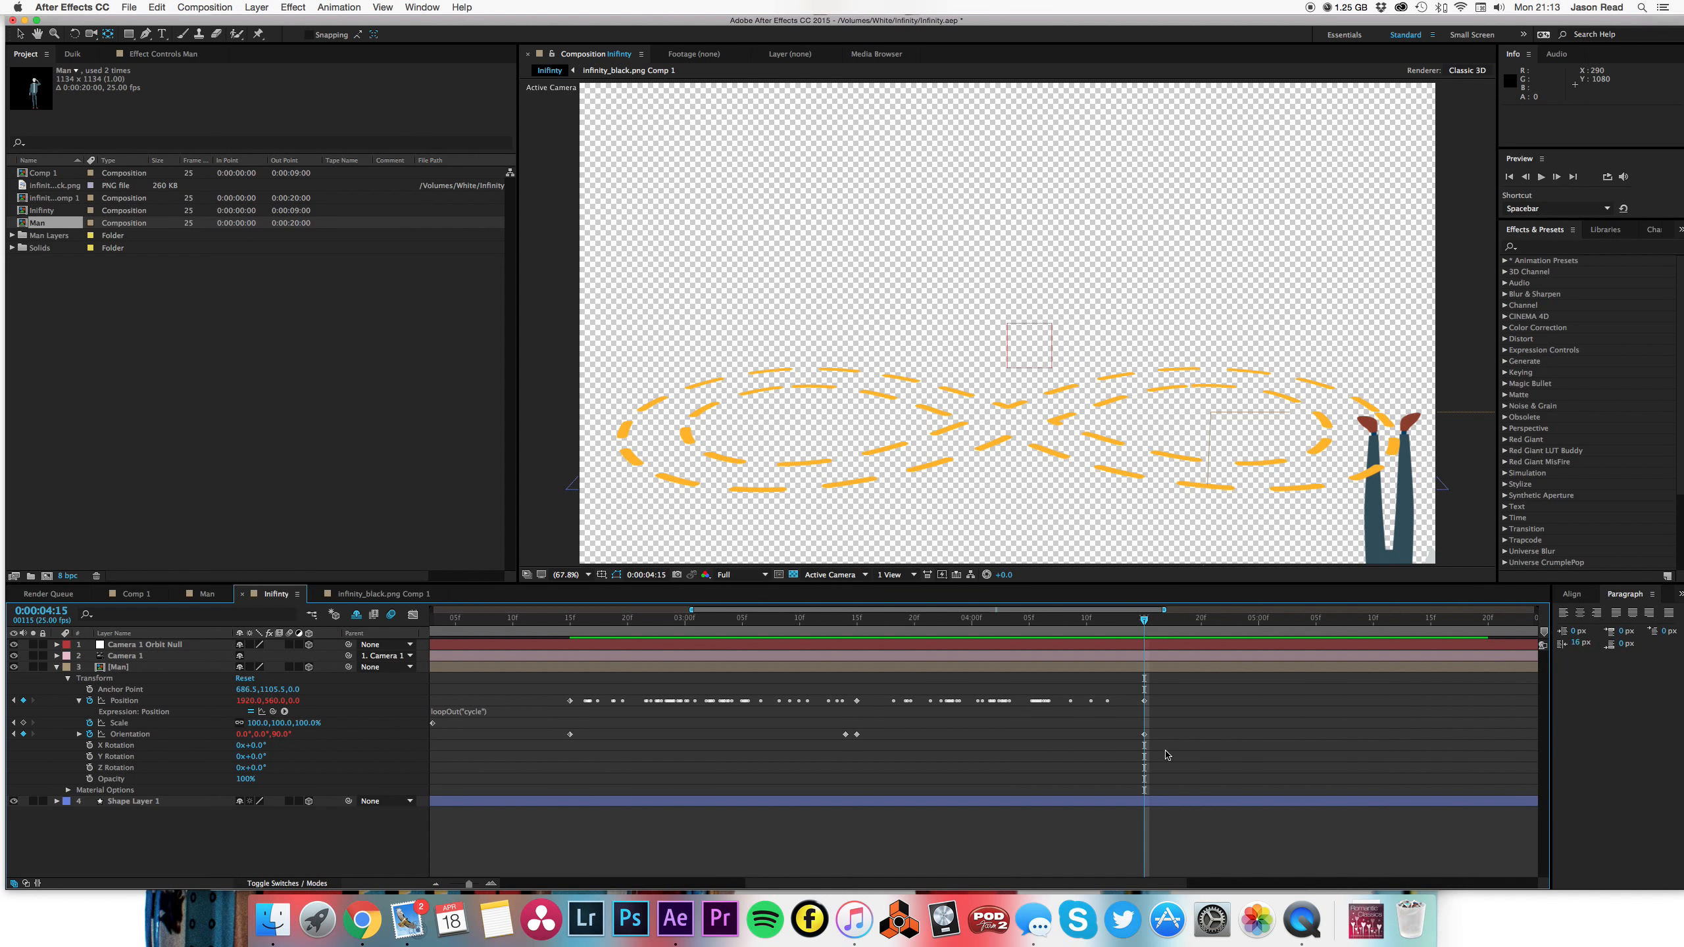
click(1145, 735)
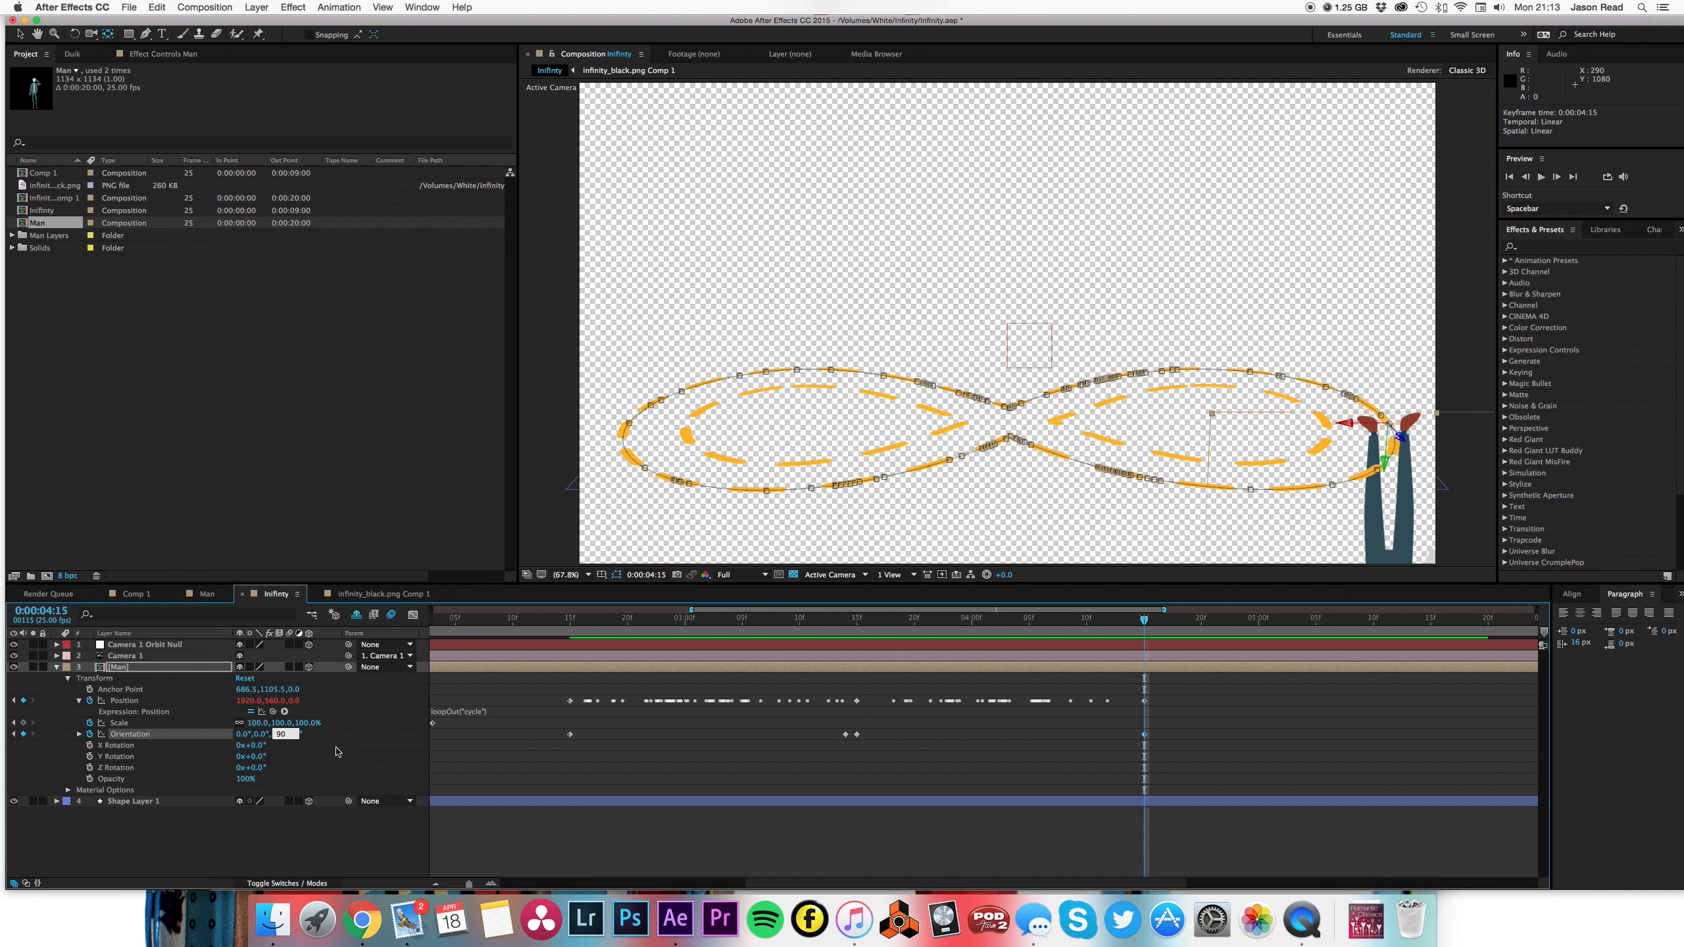
click(605, 776)
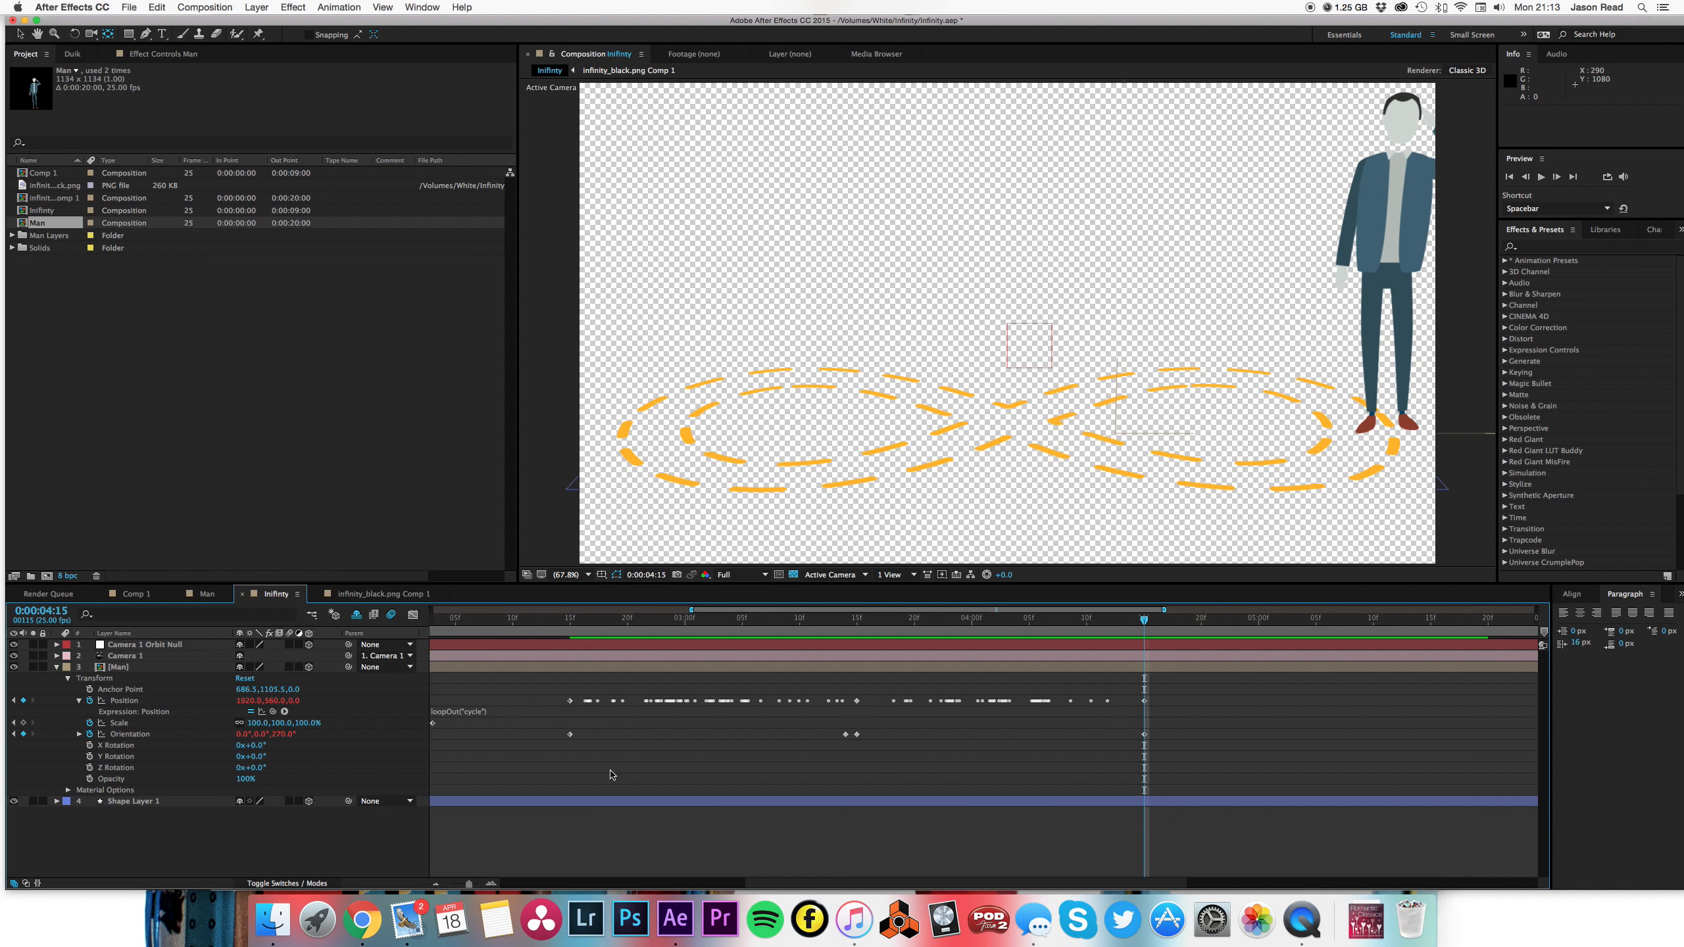
- Check the frame before 0:00:04:15 and convert all of the Man layer's Orientation keyframes to hold keyframes
mouse_move(1146, 621)
mouse_down()
mouse_move(856, 628)
mouse_move(1132, 631)
mouse_up()
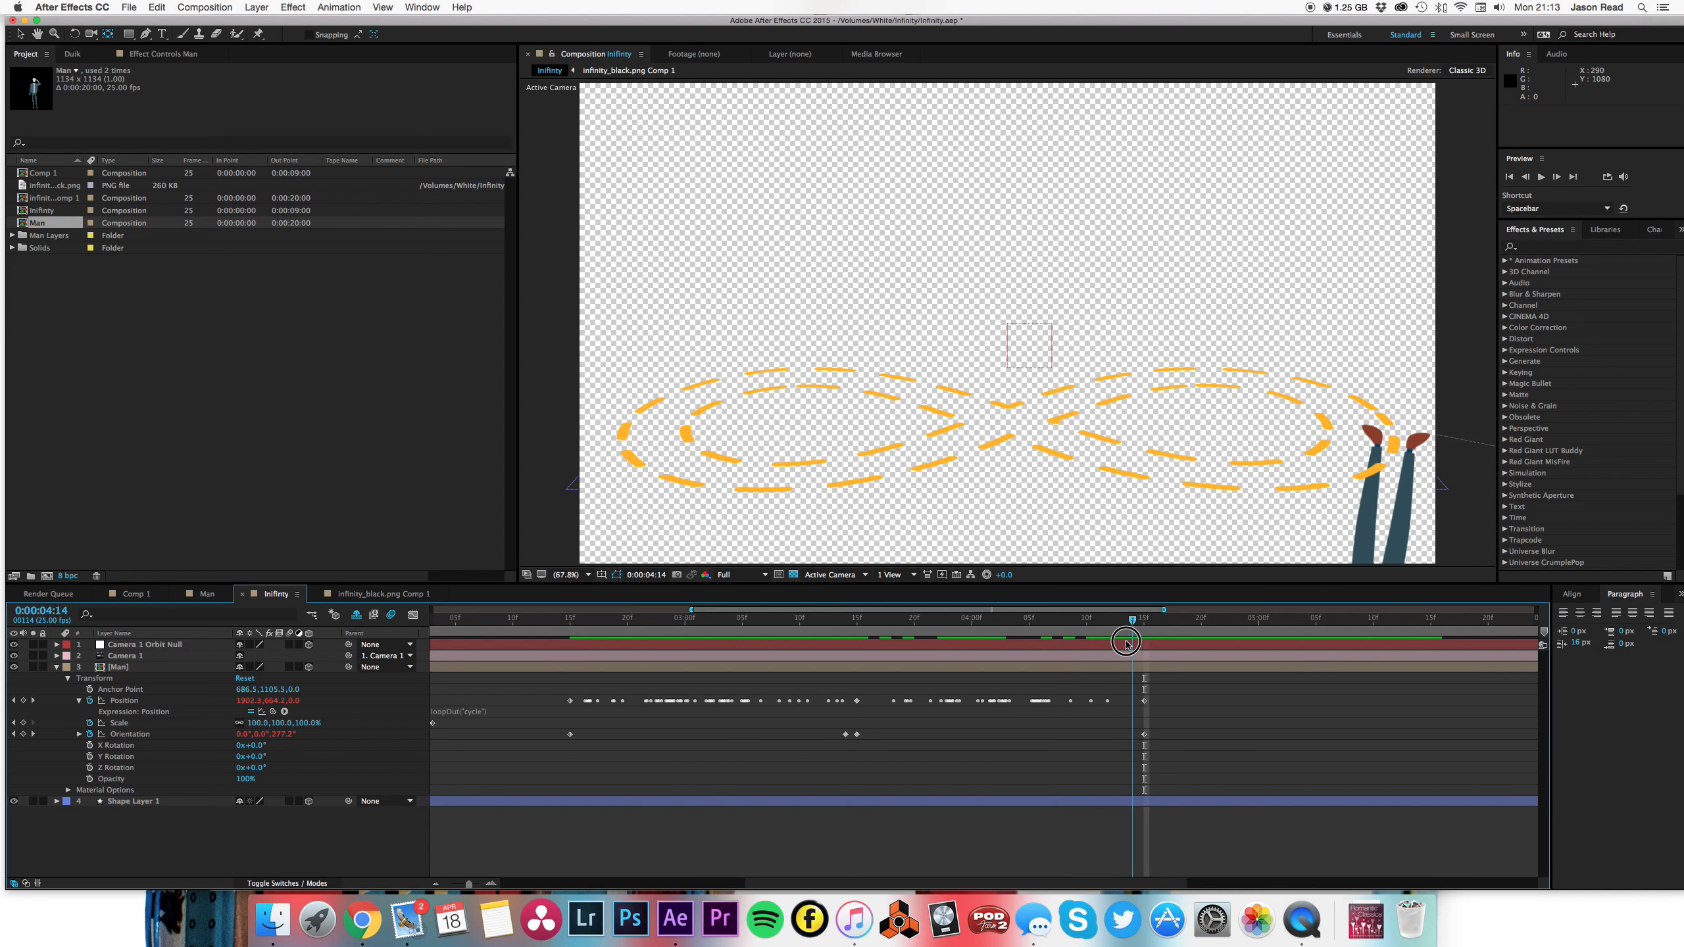
drag(1172, 735, 567, 739)
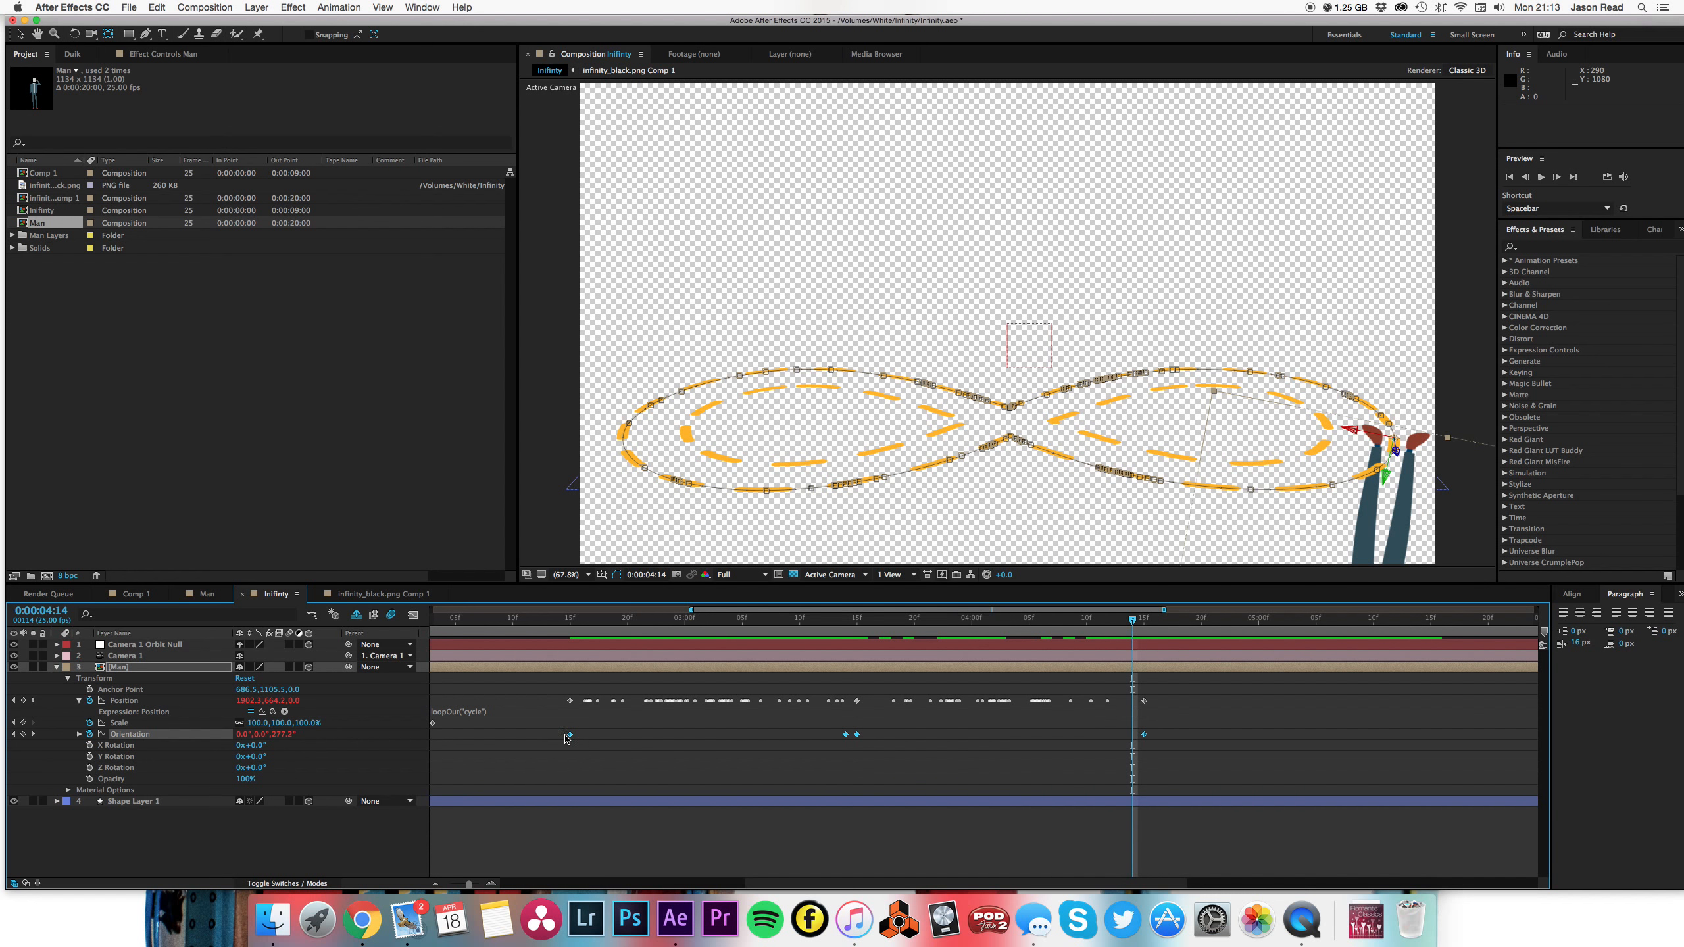
right_click(568, 737)
click(630, 783)
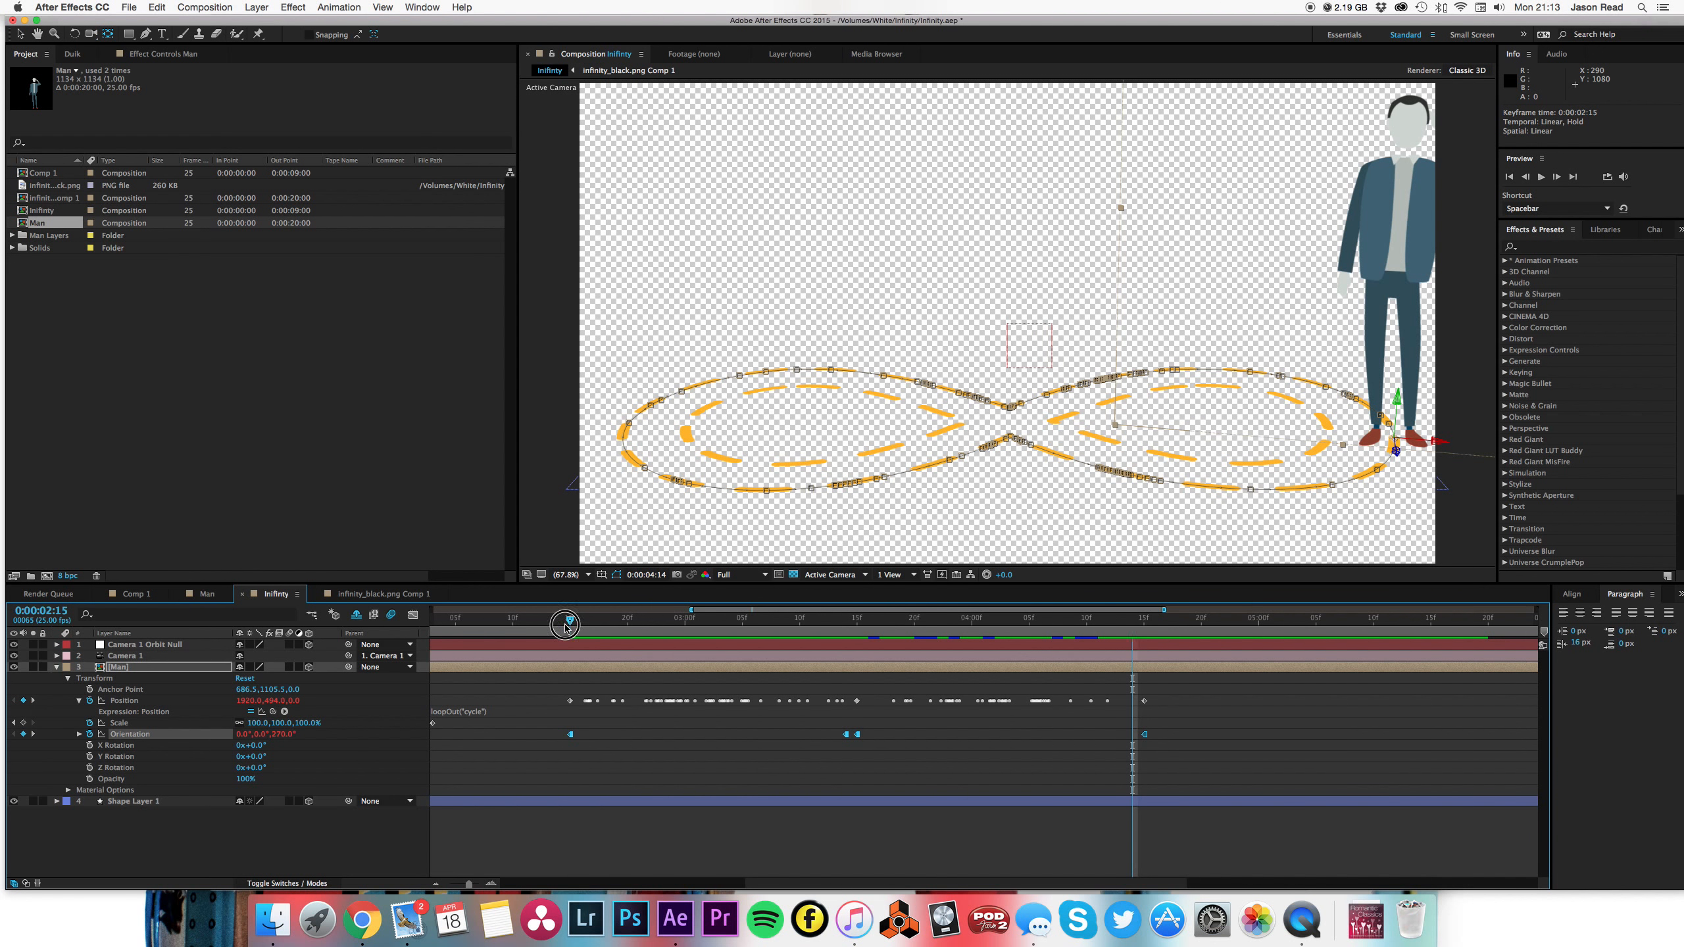
- Preview the man's looping walk from 0:00:02:15 past the last keyframe, with more of the timeline in view
click(565, 625)
key(space)
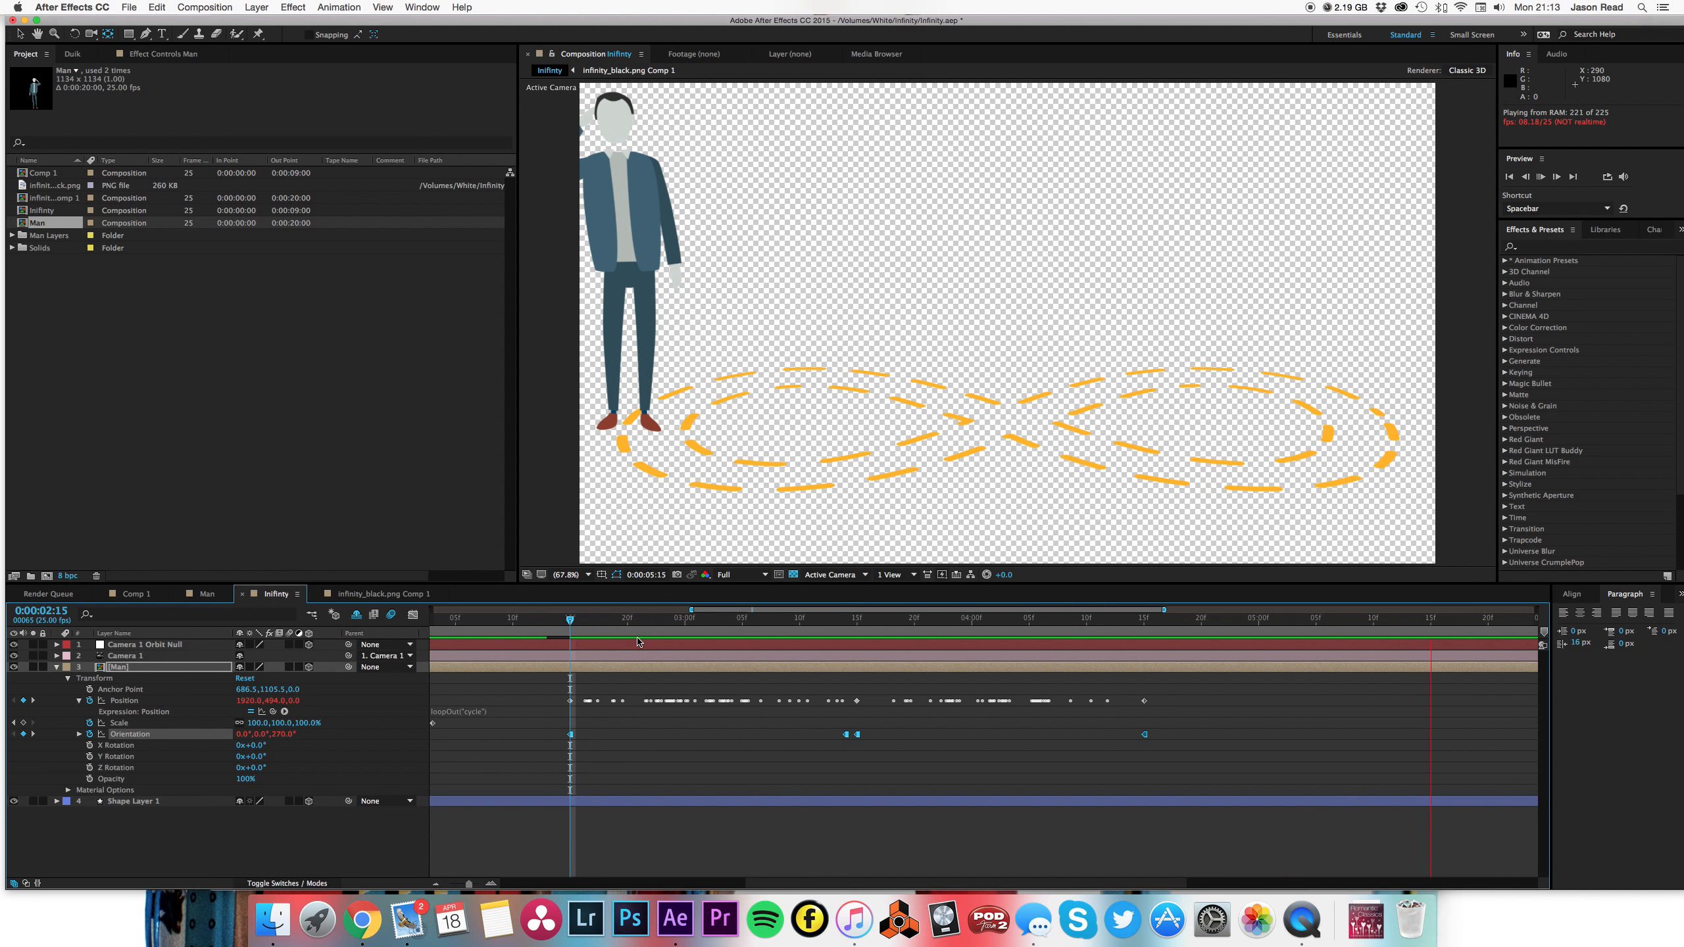
key(space)
drag(469, 886, 455, 888)
click(604, 619)
key(space)
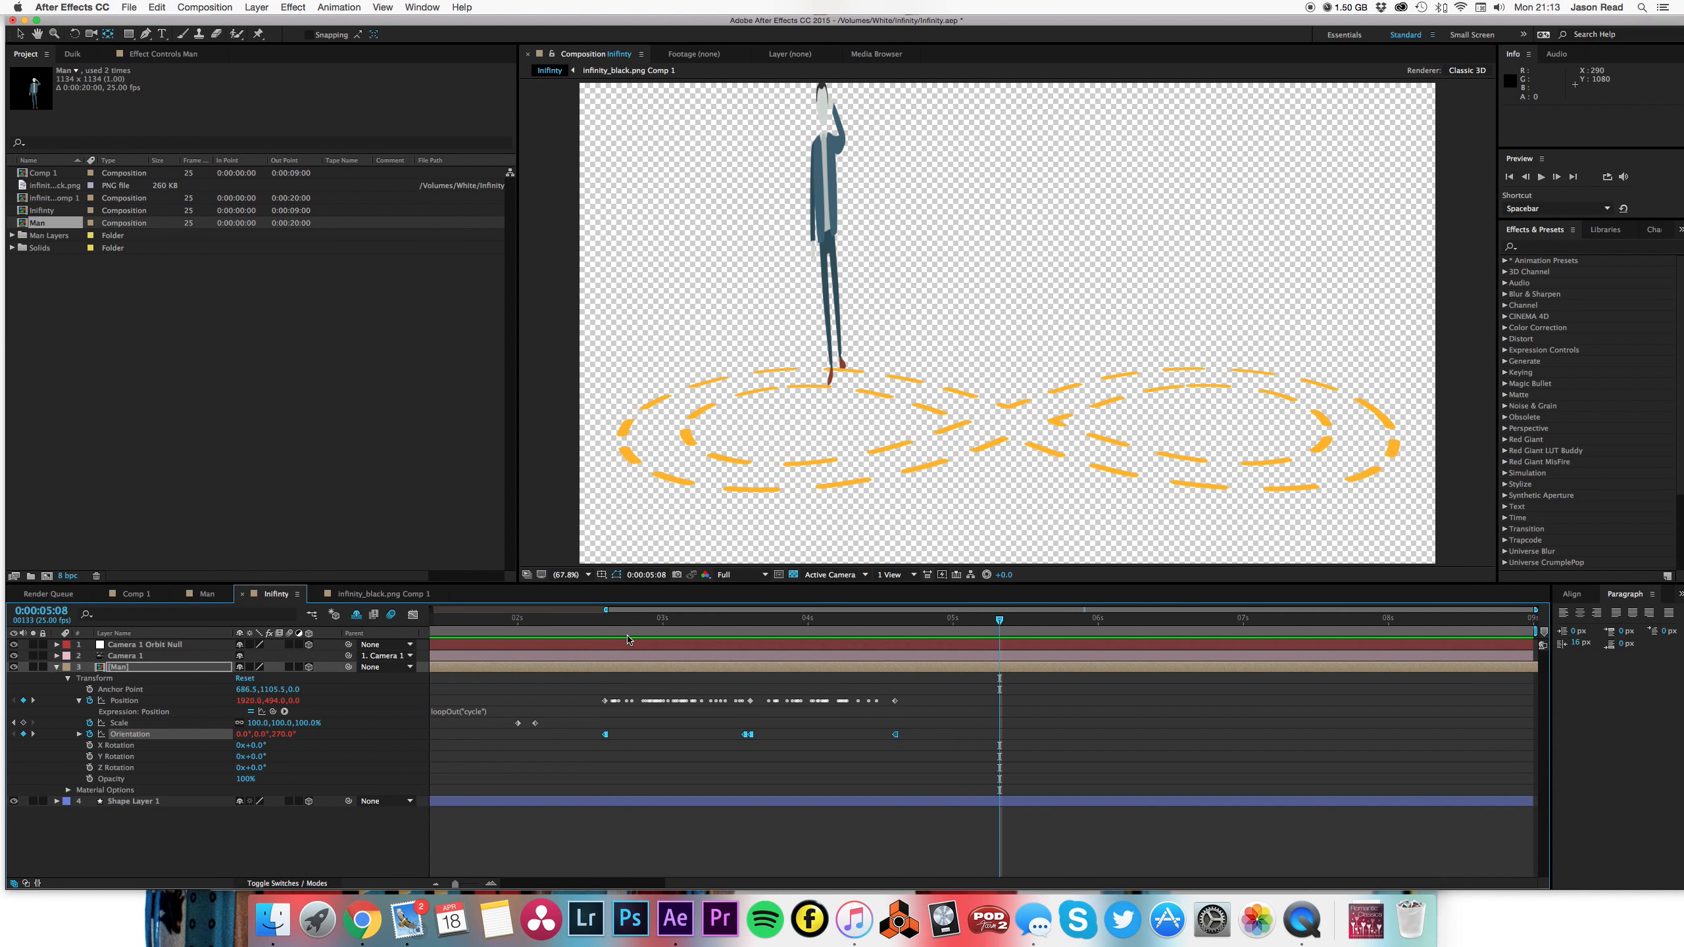
key(space)
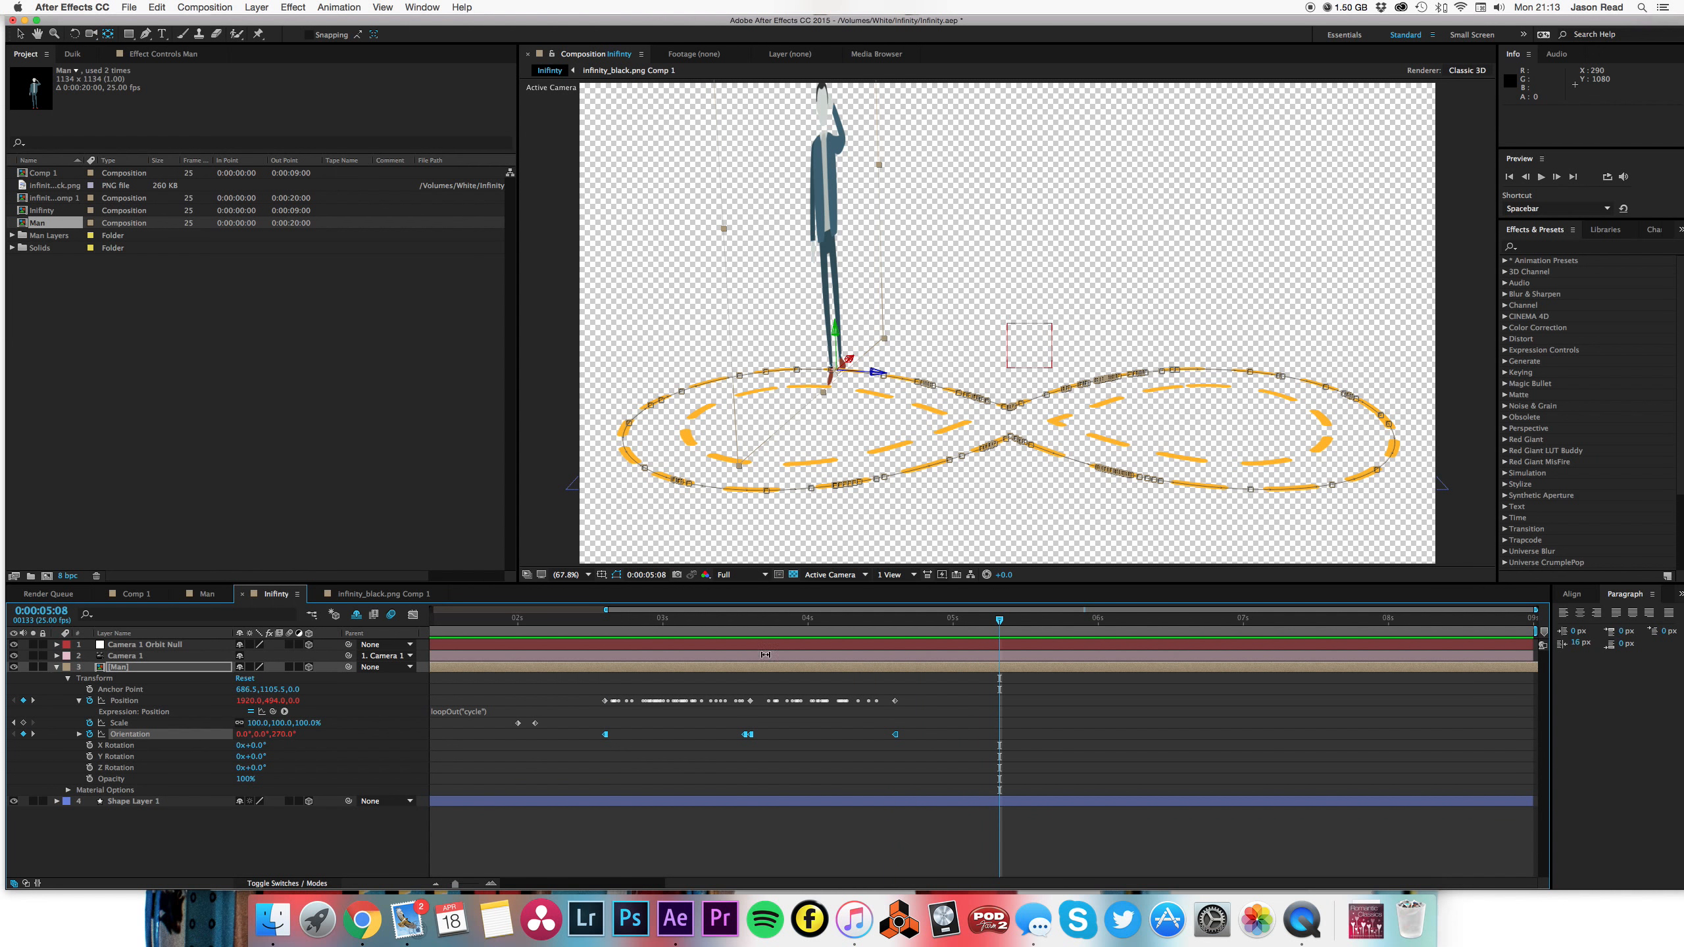
- Turn off the transparency grid and preview the animation from 0:00:00:00
click(793, 574)
click(581, 619)
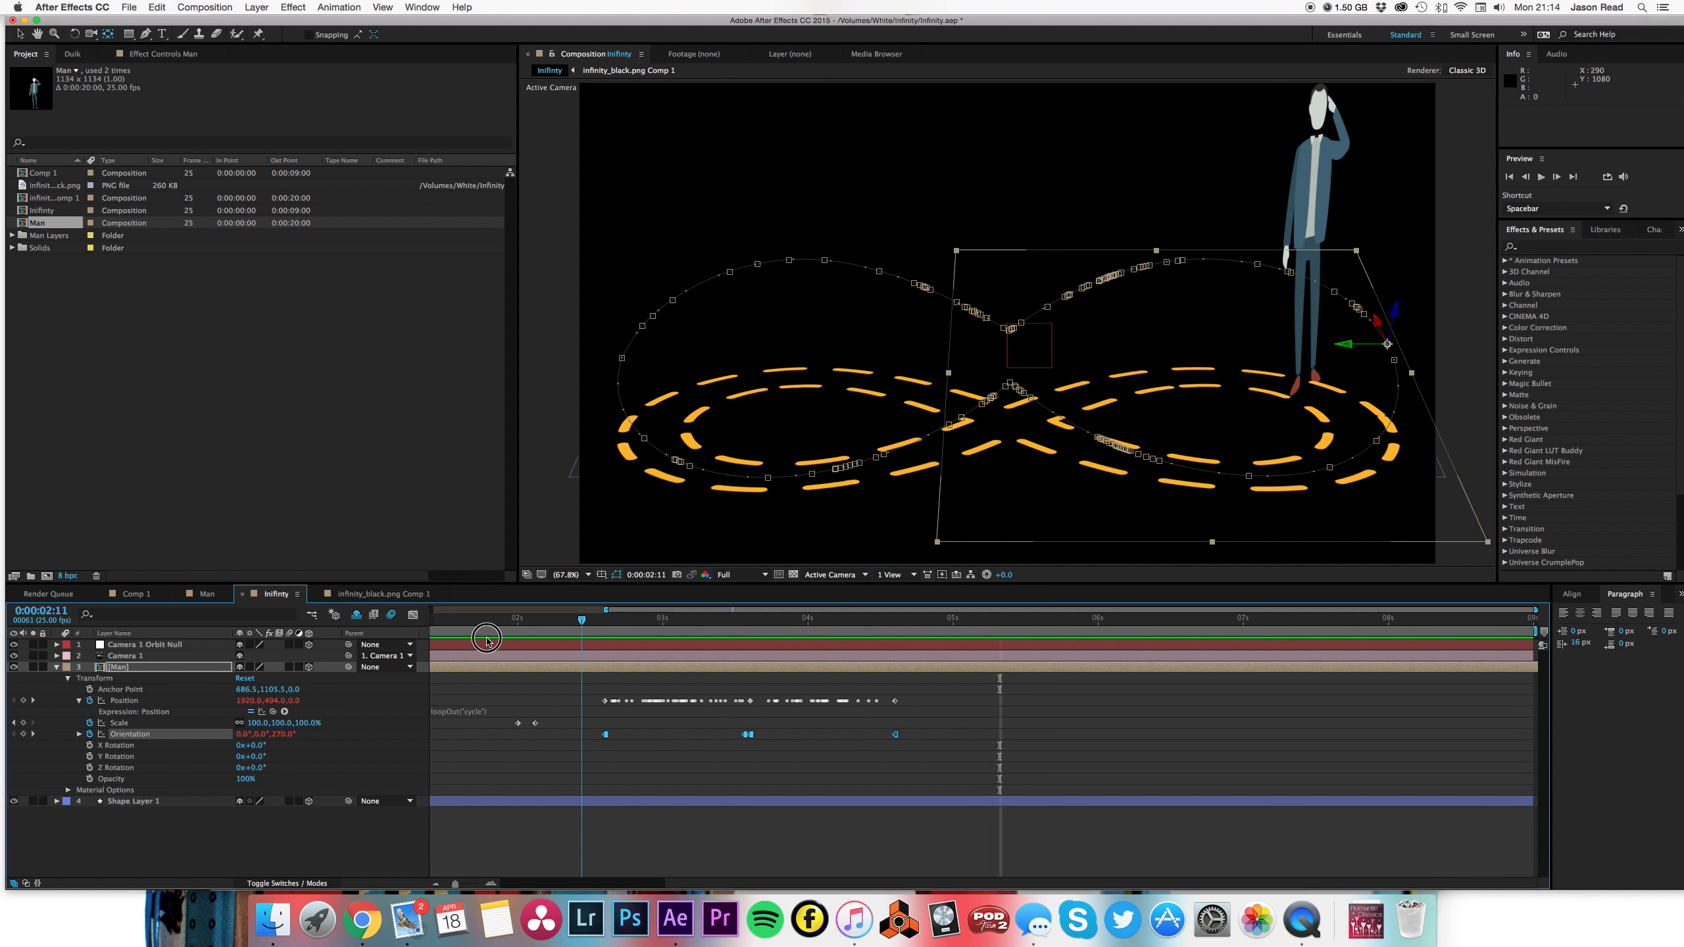
drag(488, 639, 351, 636)
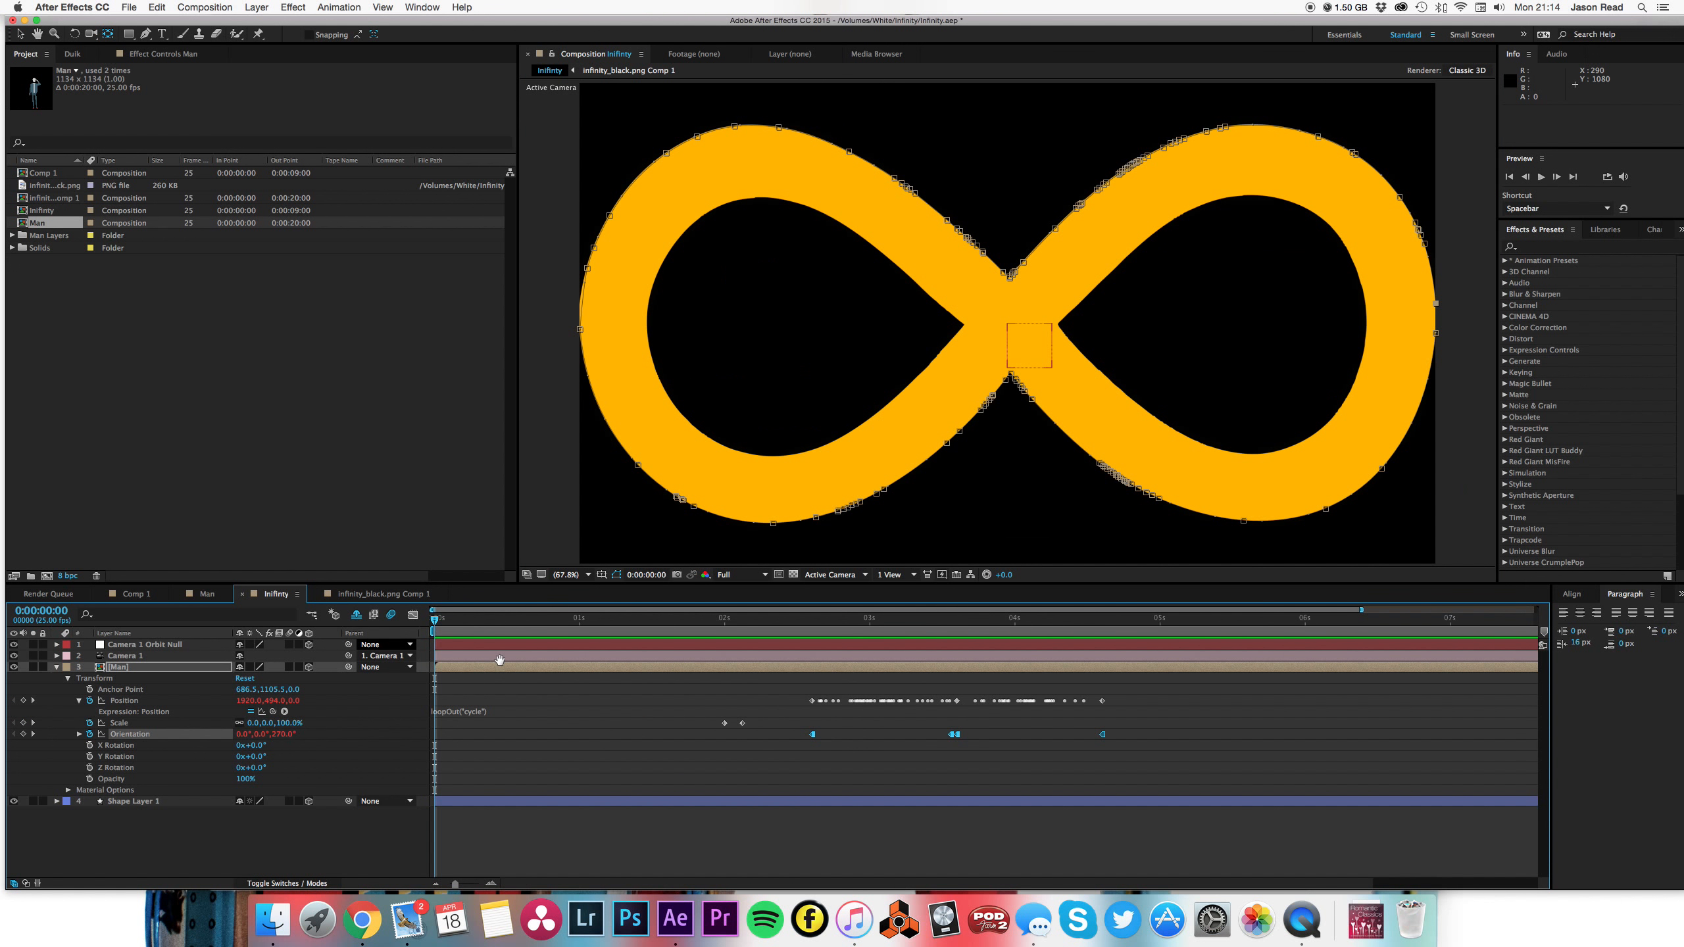
key(space)
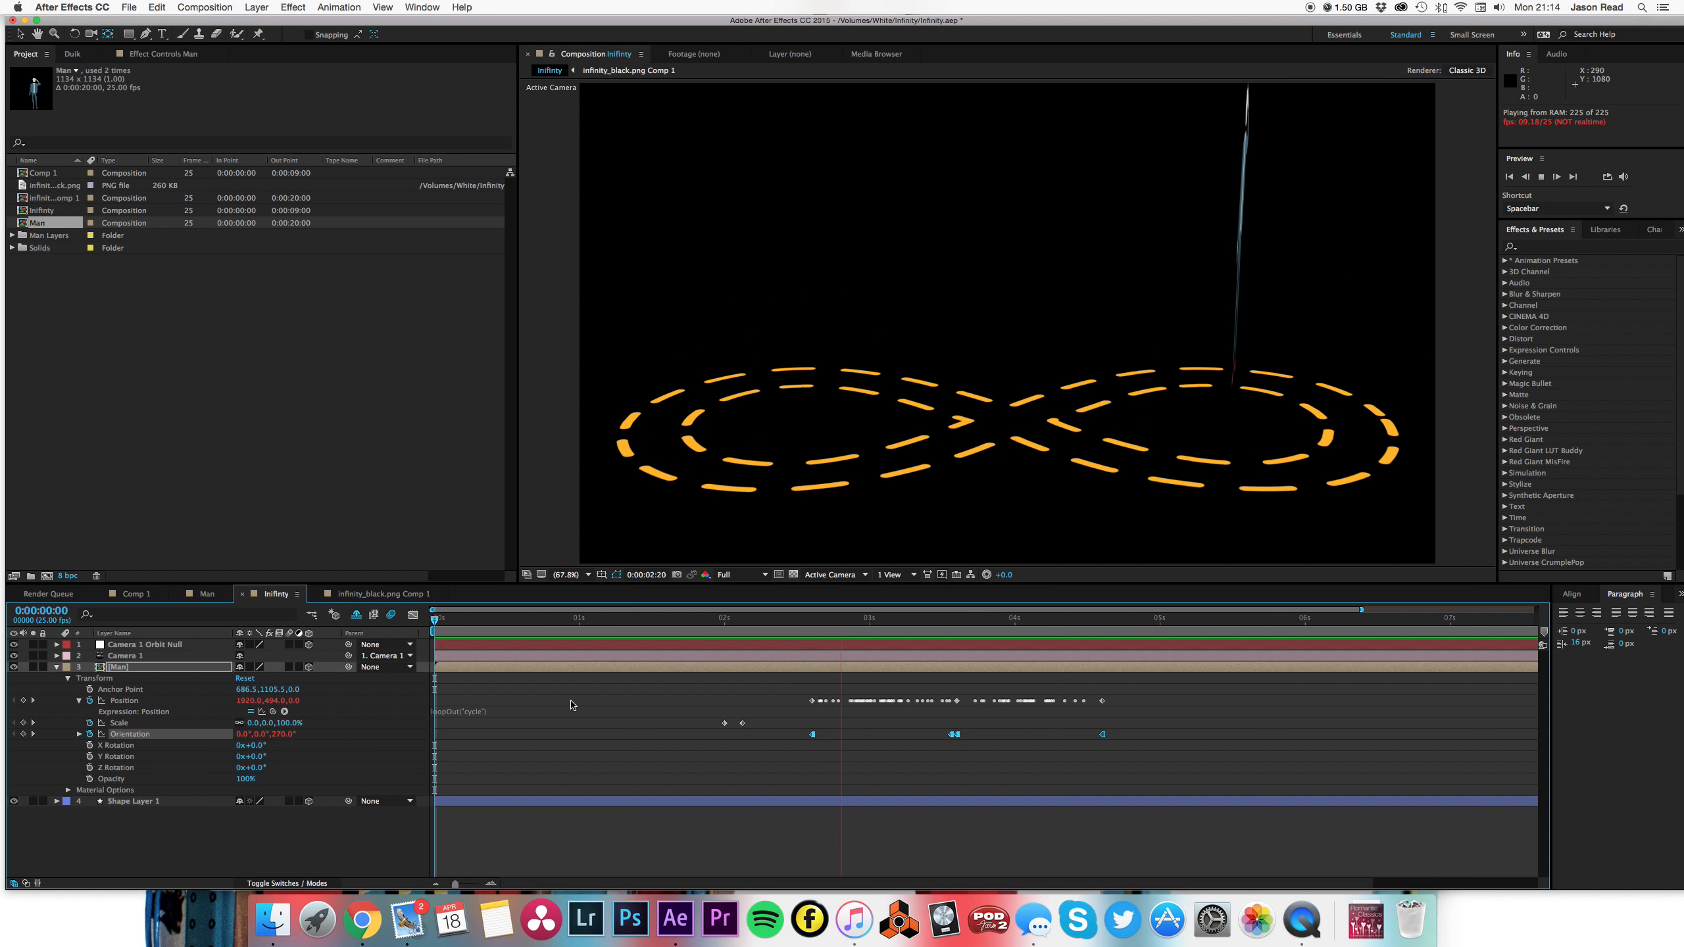
- Shift the Man layer's two Scale keyframes so the first one sits at 0:00:02:15, in line with the first Orientation keyframe
click(773, 630)
drag(772, 631, 744, 641)
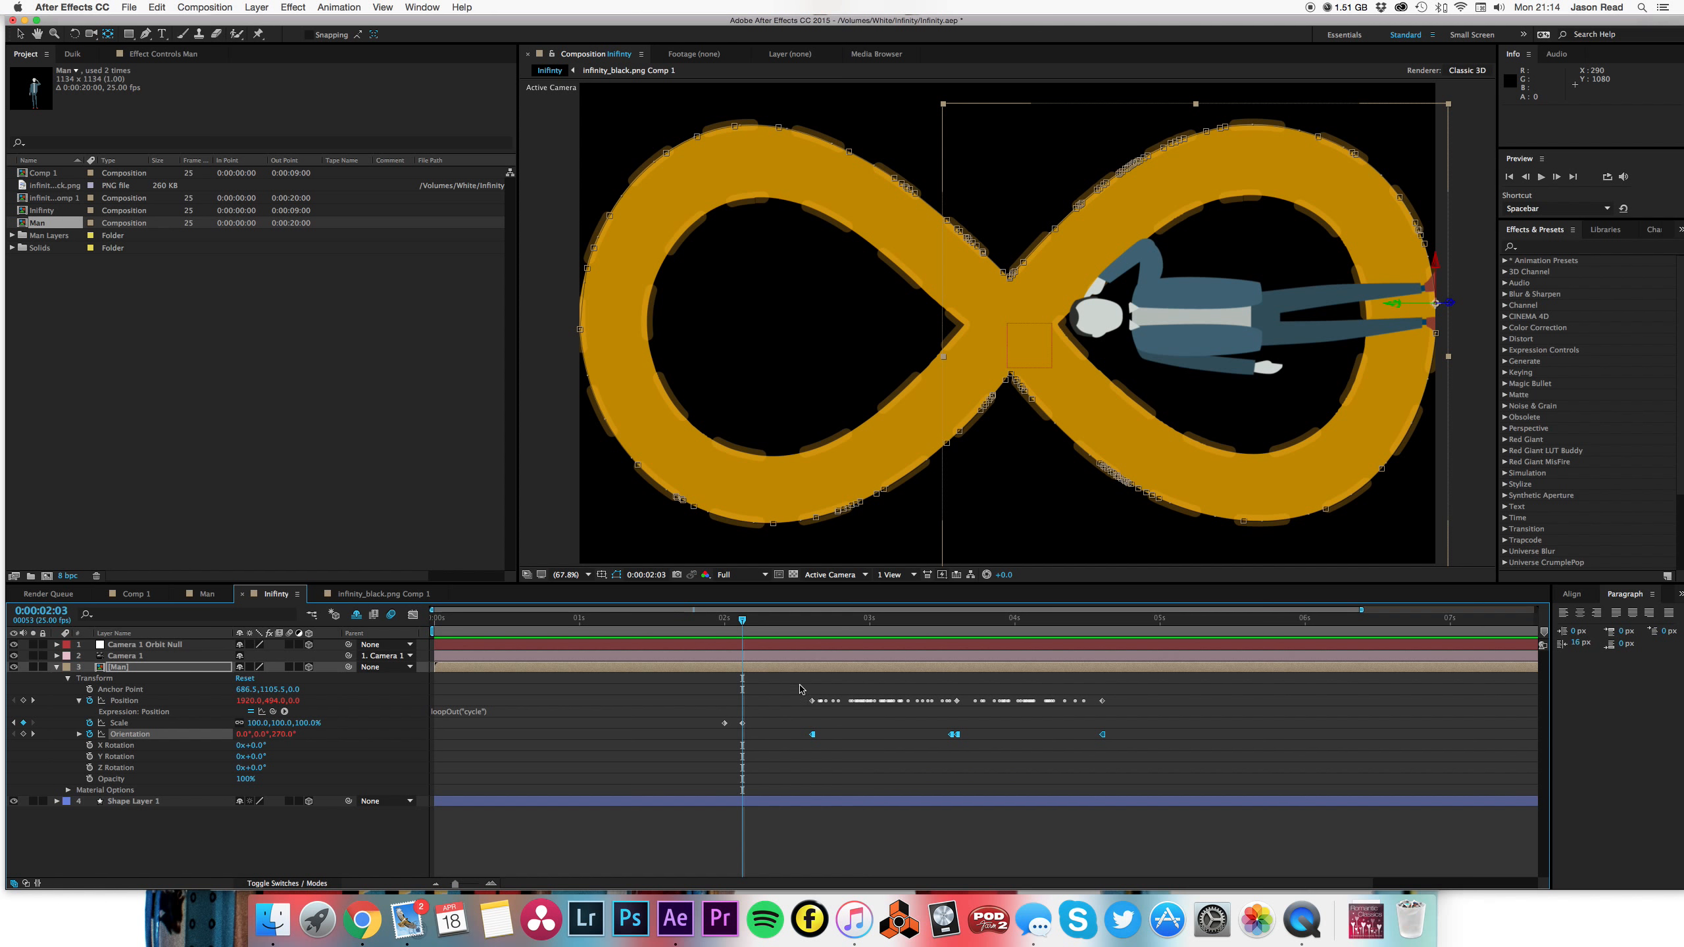
click(813, 735)
drag(753, 734, 812, 726)
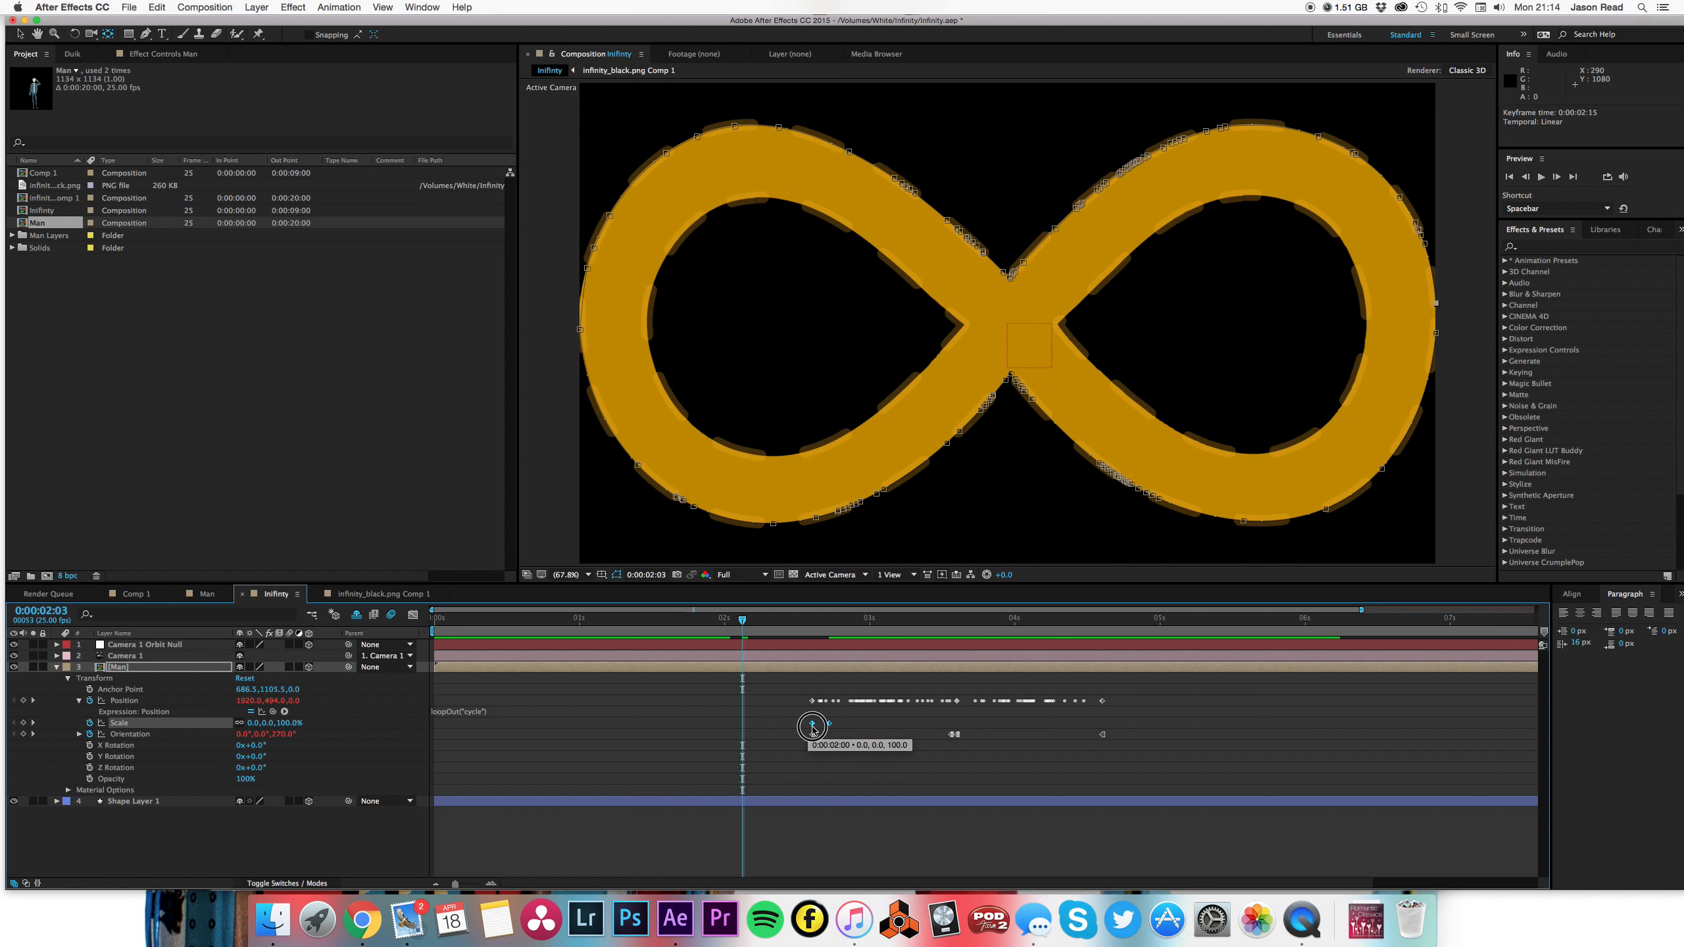
- Preview the man's scale-in and walk from around 0:00:02:12
click(802, 624)
key(space)
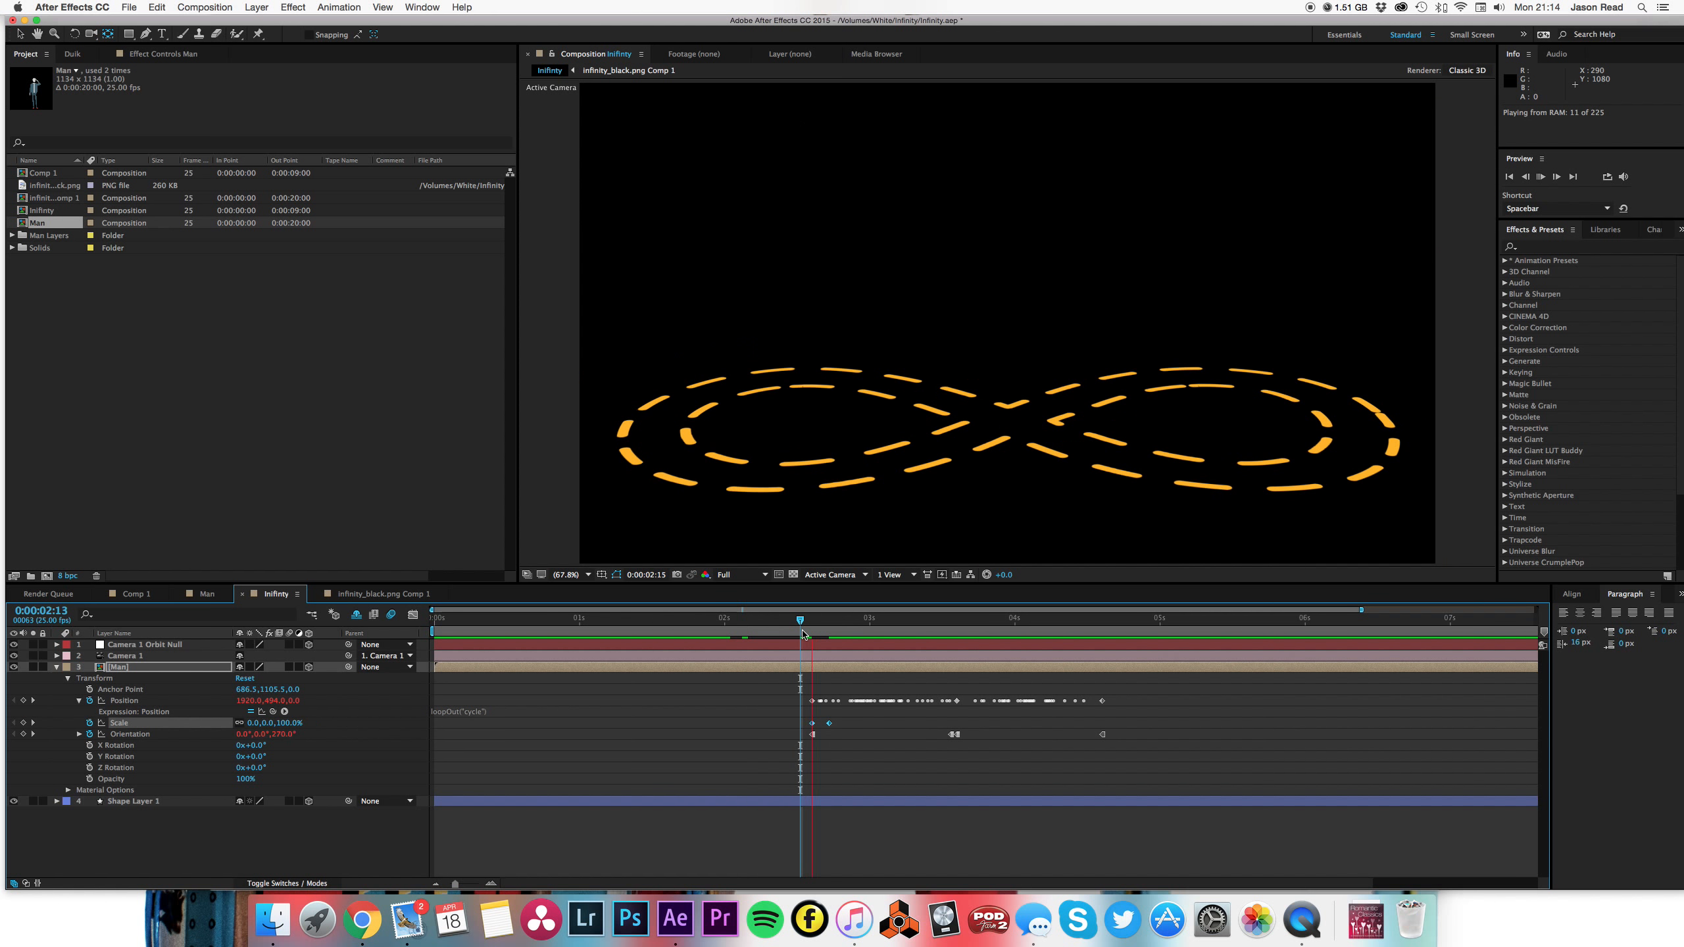
click(797, 629)
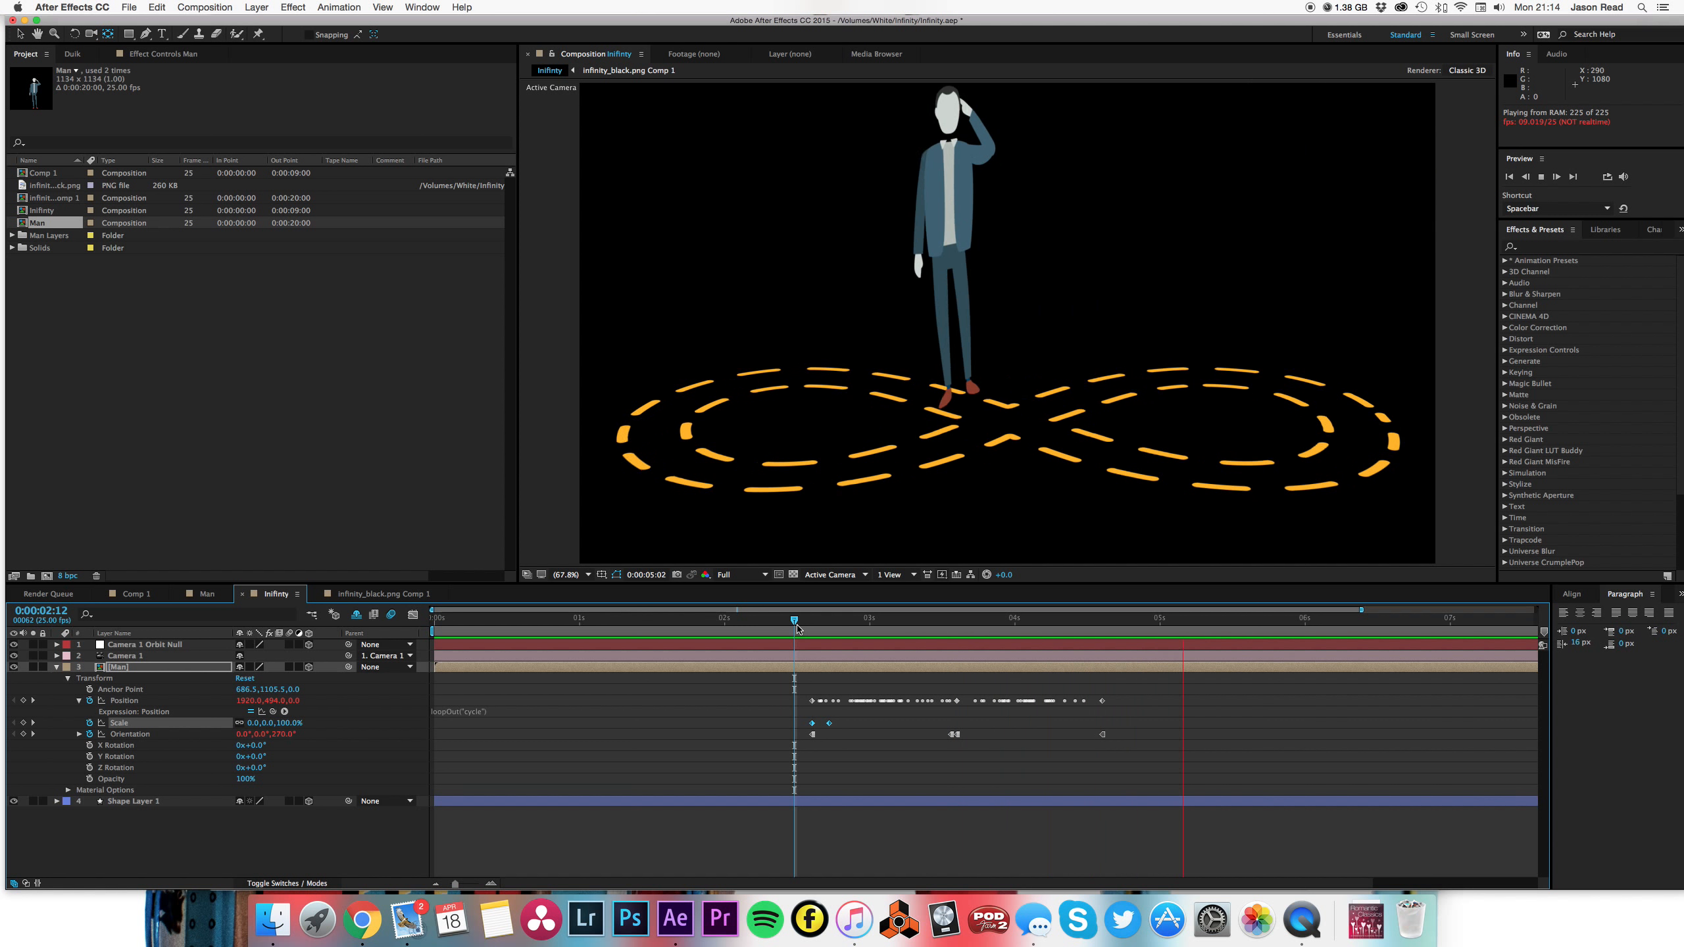
key(space)
- Select all of the Man layer's Position keyframes and reapply roving by switching Rove Across Time off and back on
drag(1127, 754, 795, 676)
right_click(816, 703)
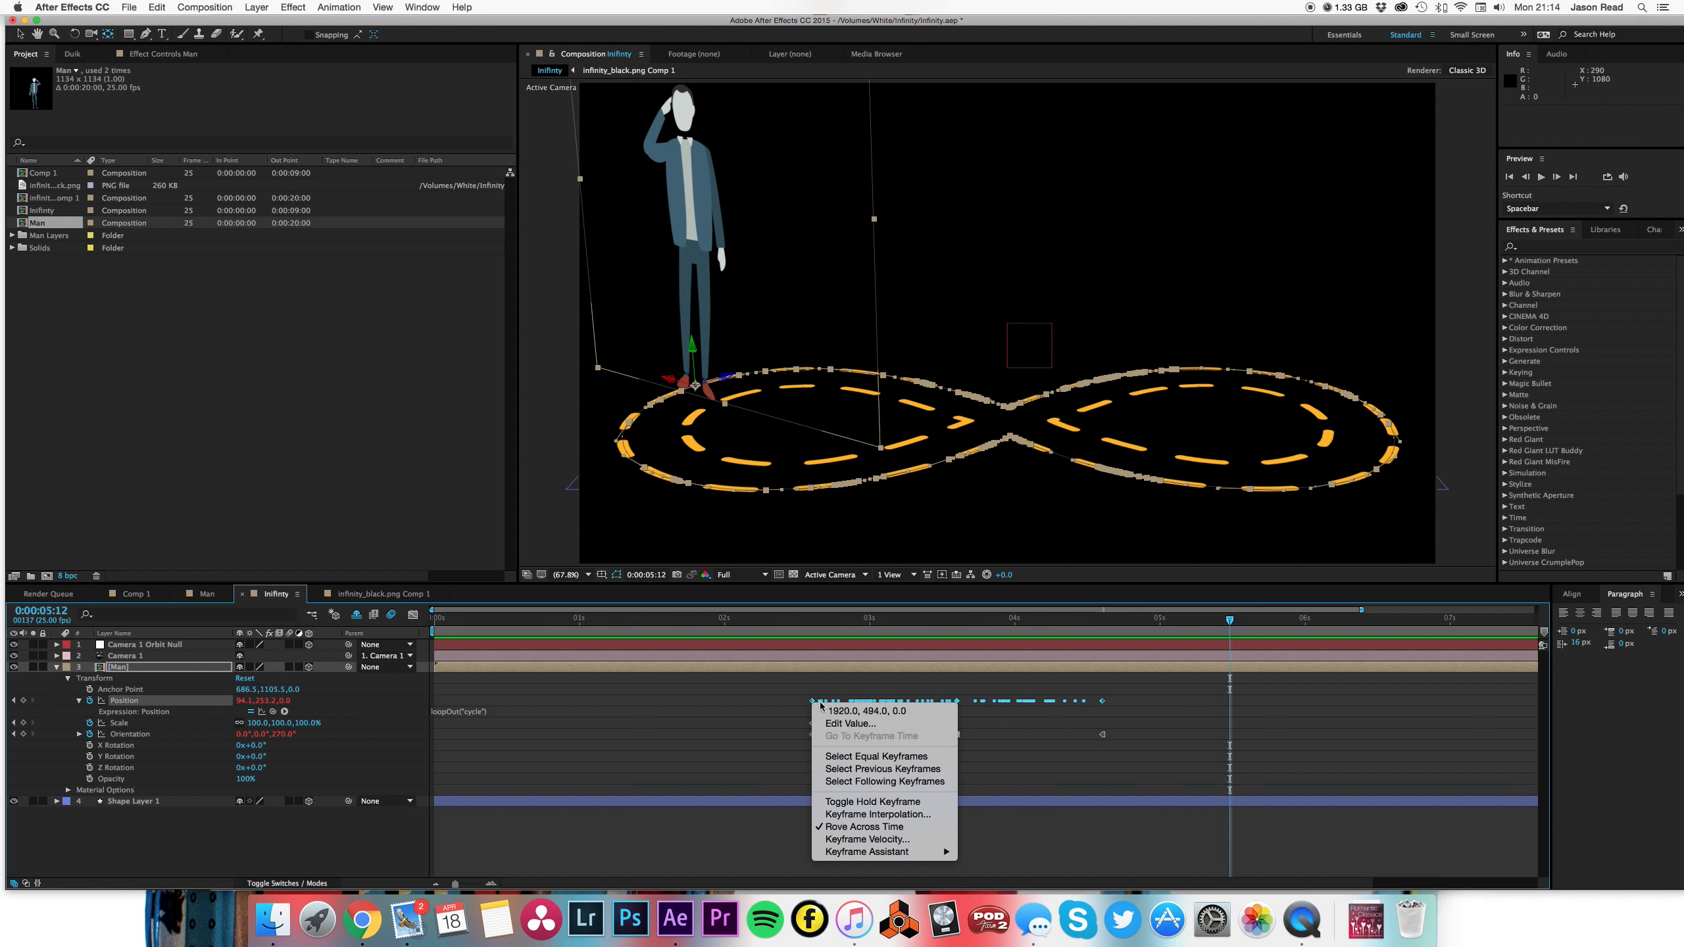
click(915, 827)
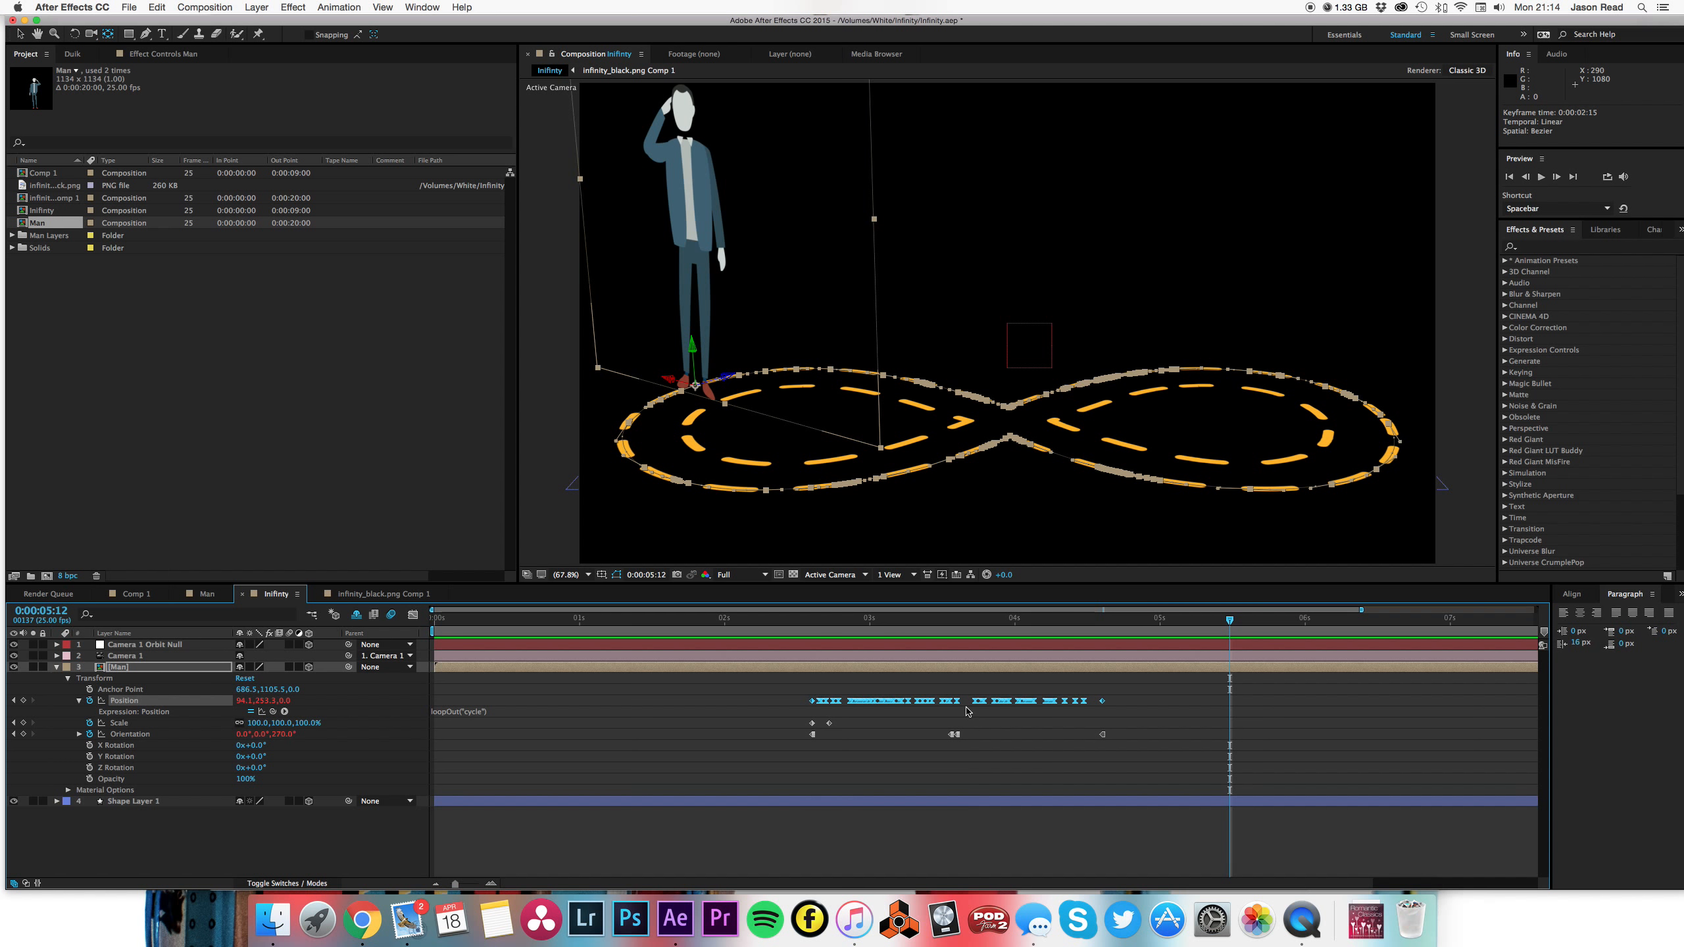
right_click(812, 701)
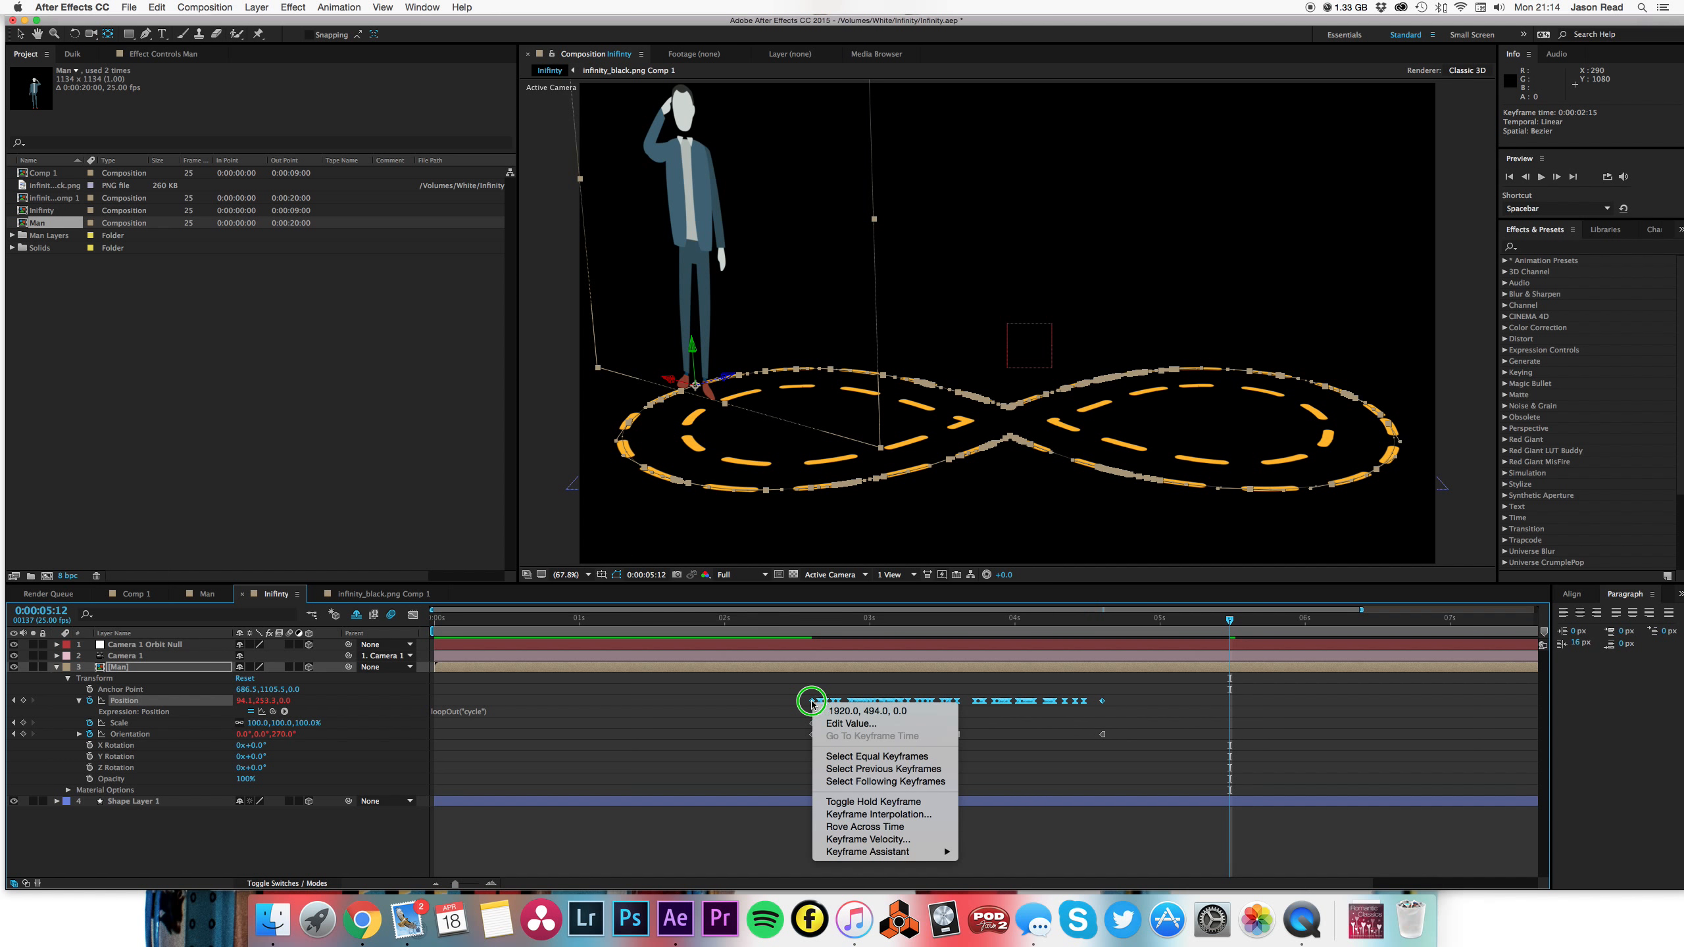
click(861, 827)
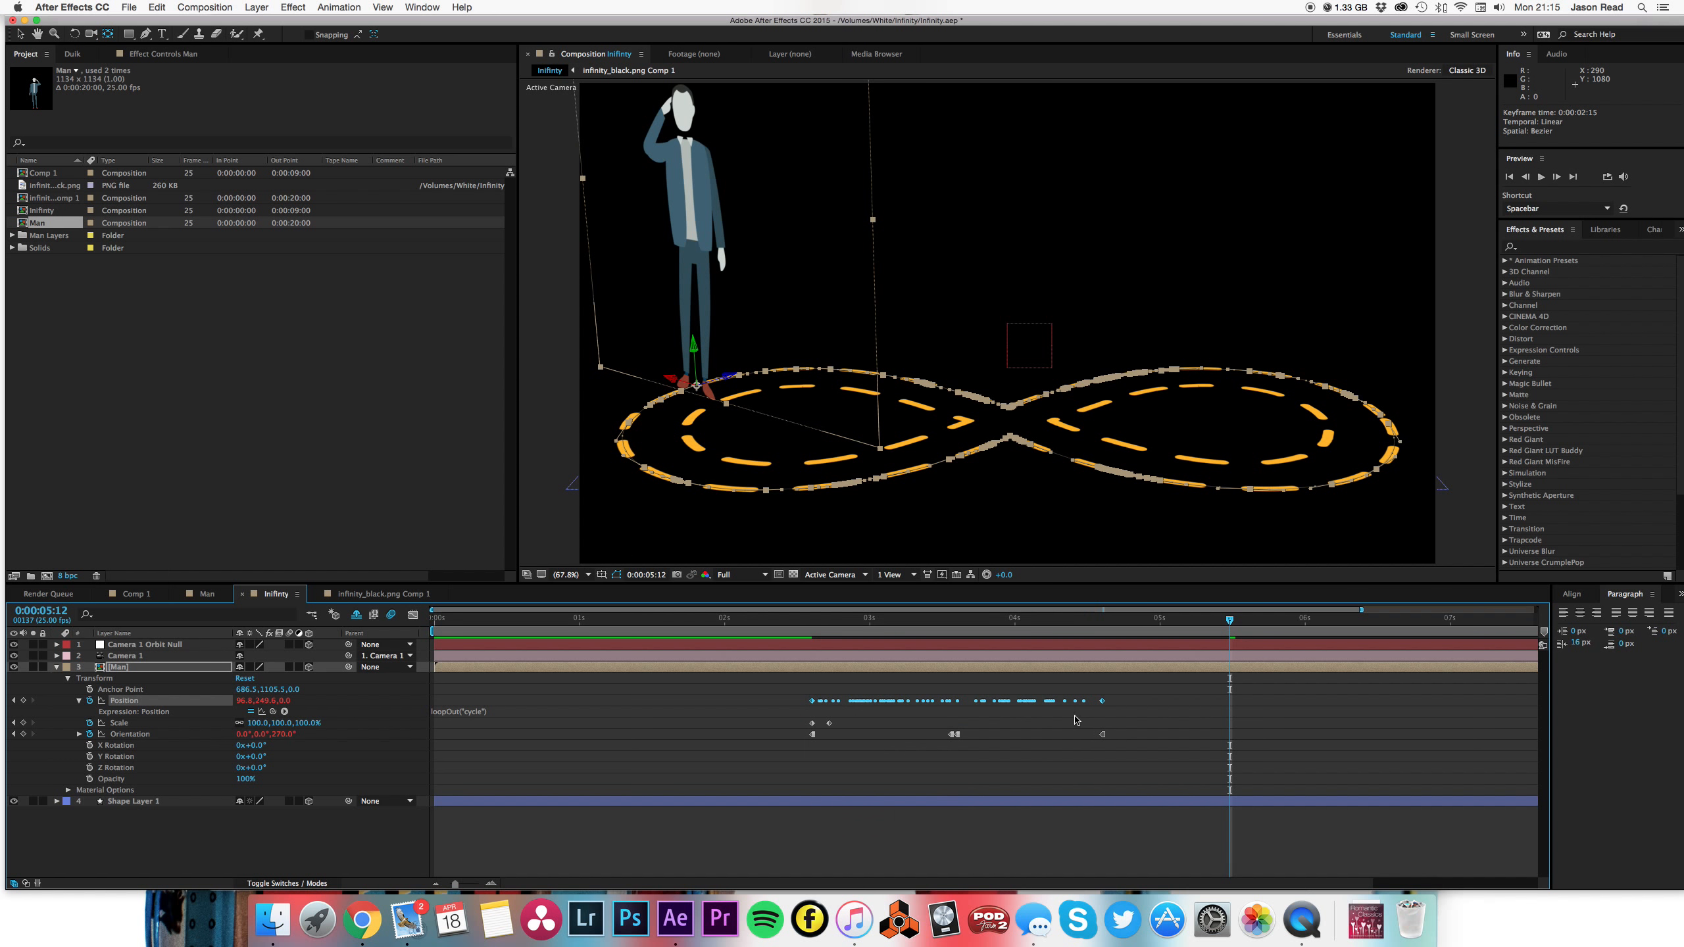
- Move the Man layer's last Position and Orientation keyframes to 0:00:04:10 and the middle Orientation pair to start at 0:00:03:12
drag(1112, 751, 1102, 696)
drag(1104, 703, 1078, 709)
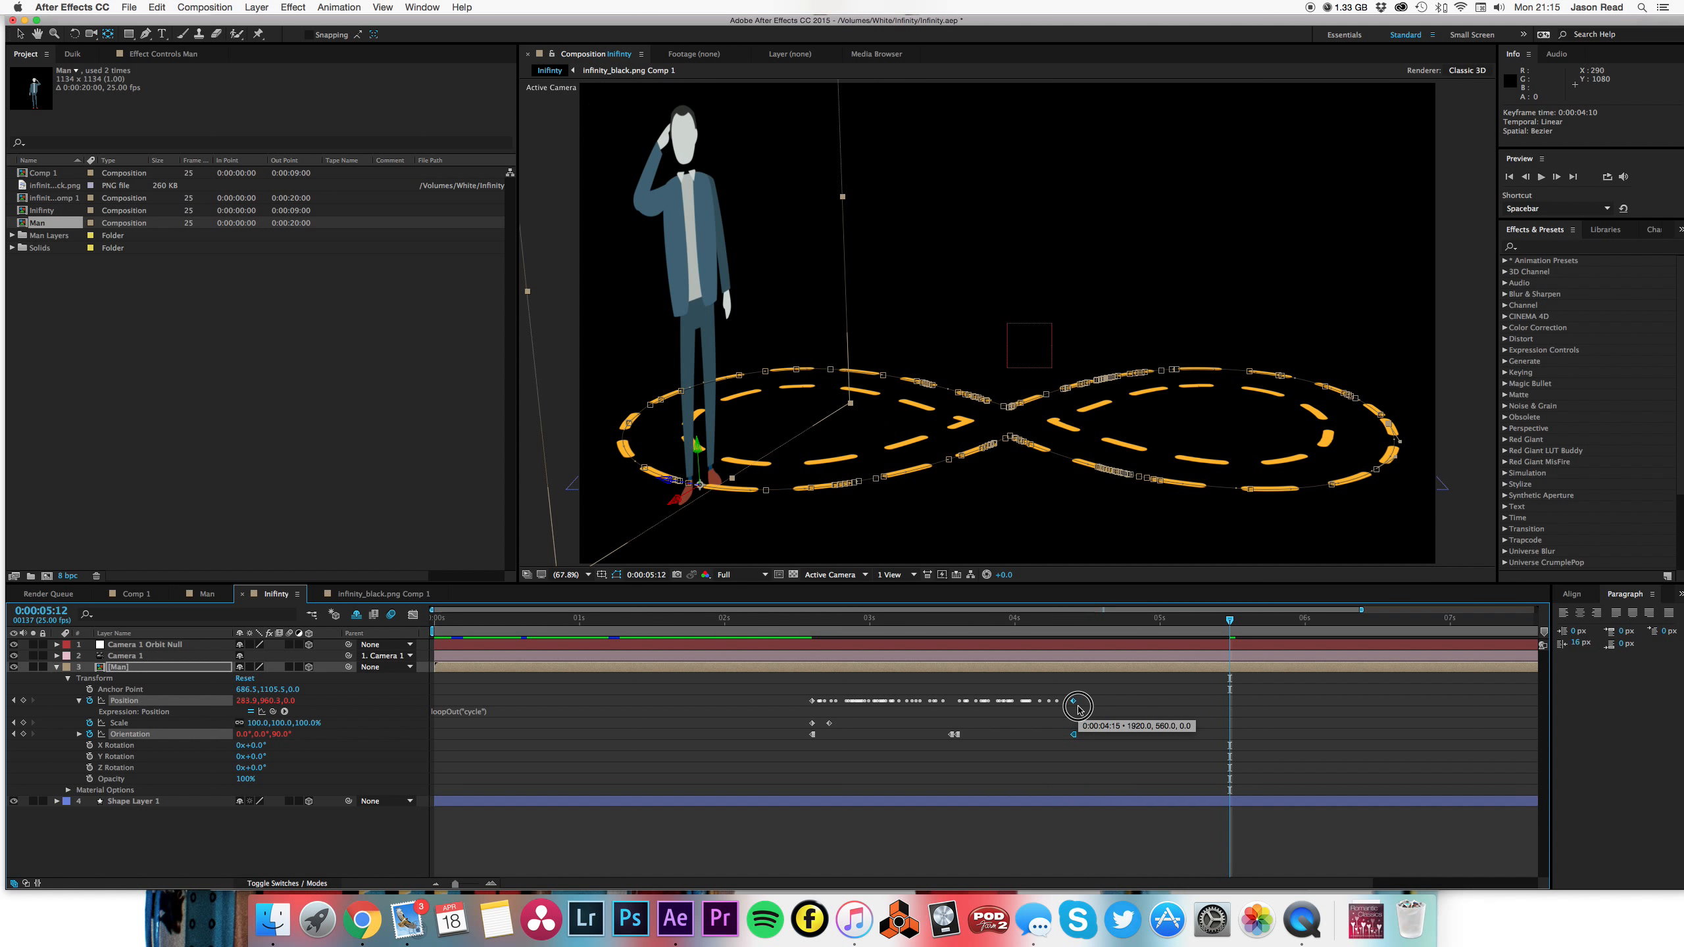
mouse_move(951, 634)
mouse_down()
mouse_move(922, 627)
mouse_move(939, 627)
mouse_up()
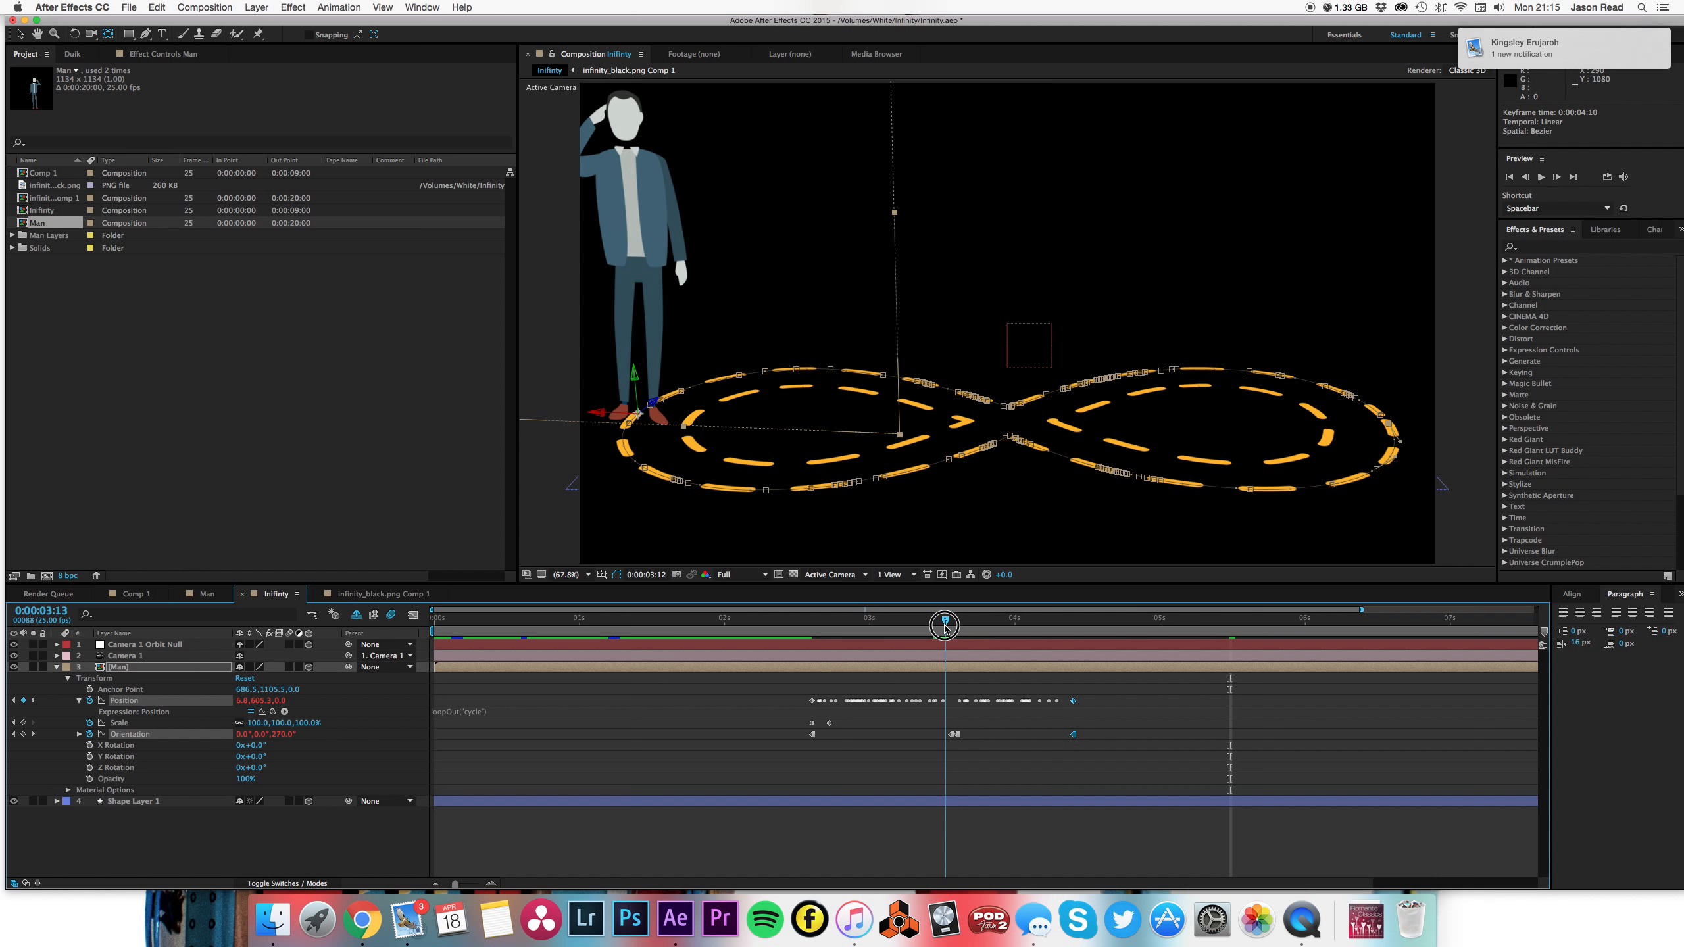
click(948, 734)
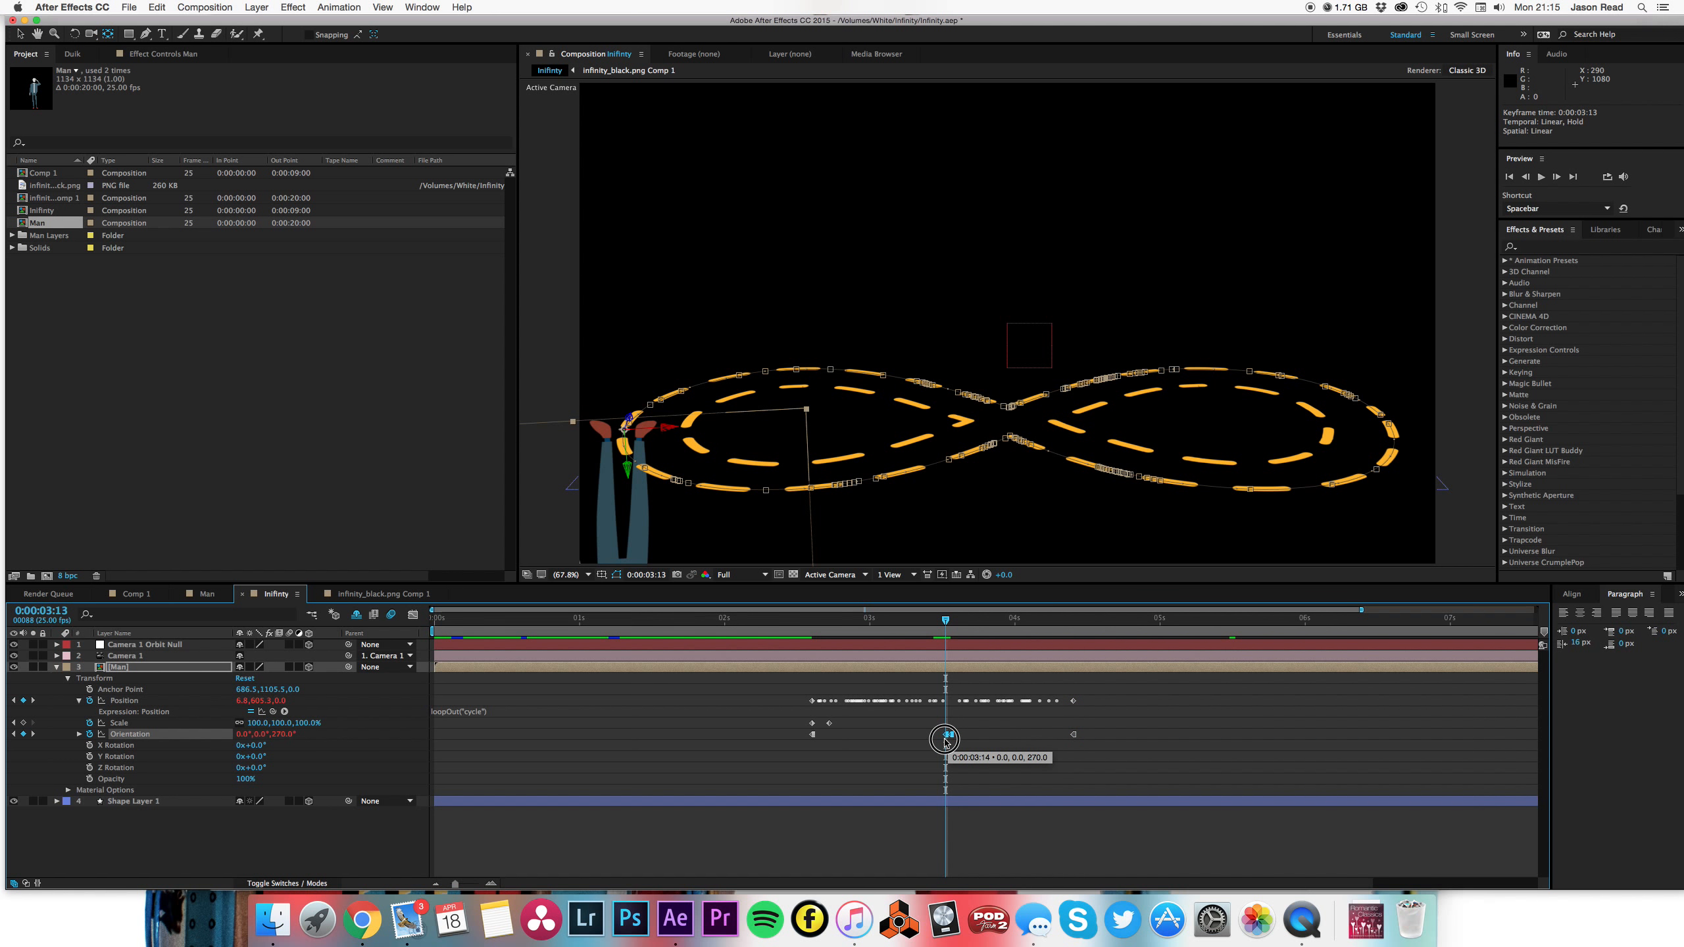
drag(947, 741, 948, 732)
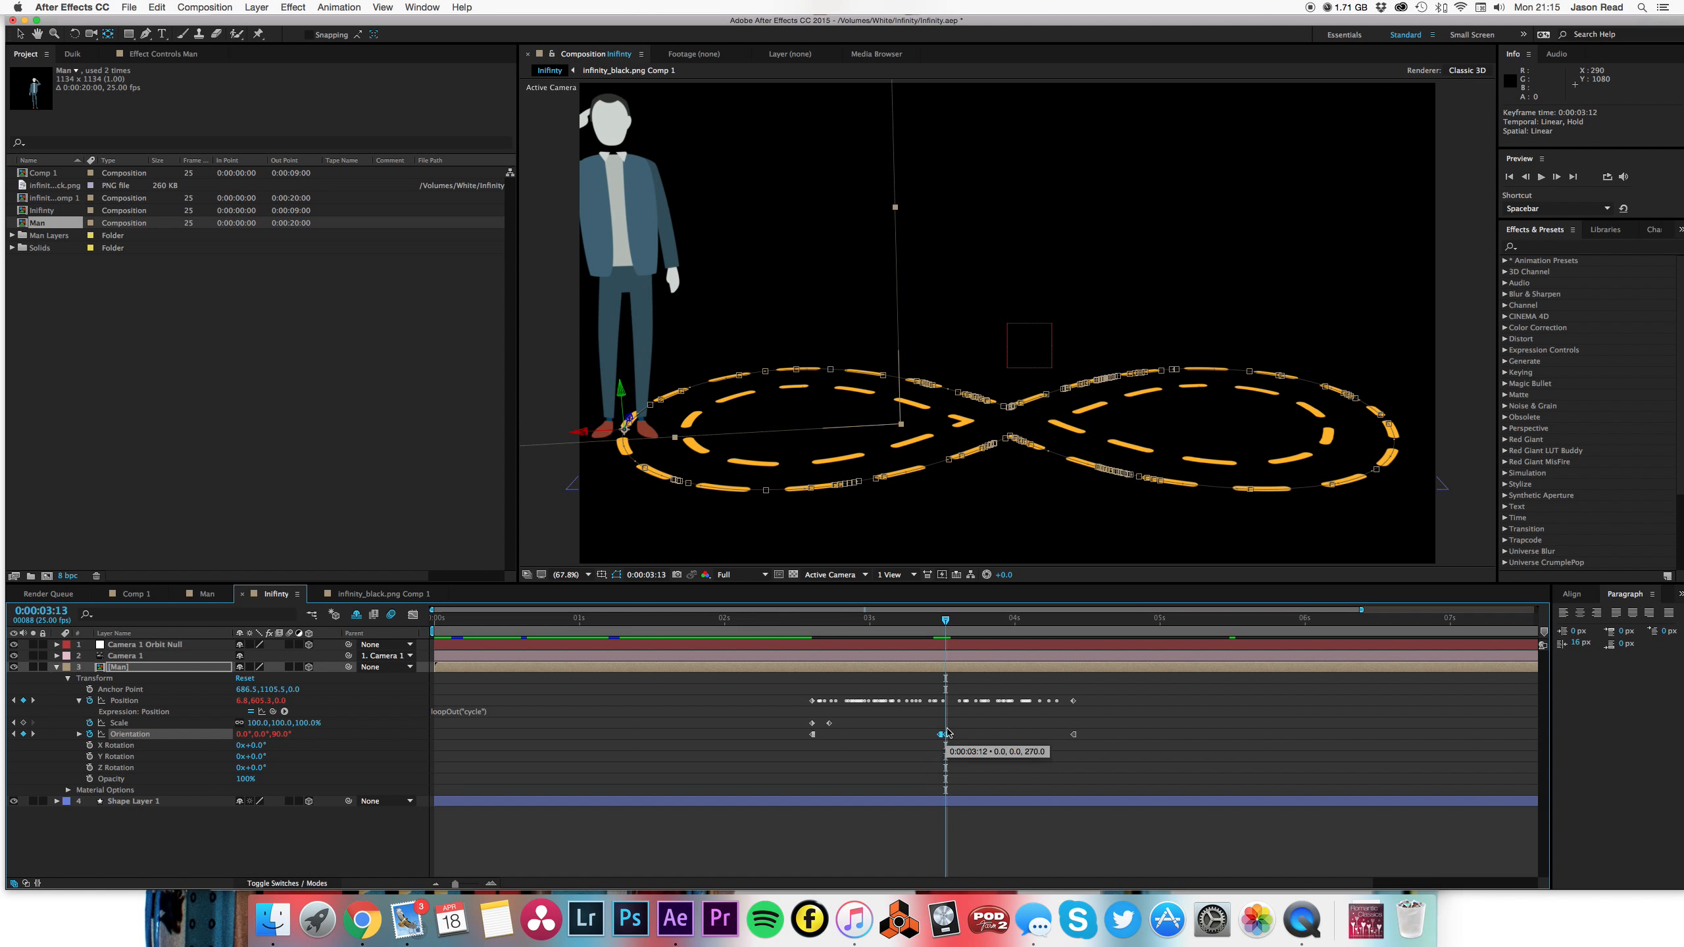
- Preview the man's turn and continuing loop from 0:00:03:11
click(933, 626)
key(space)
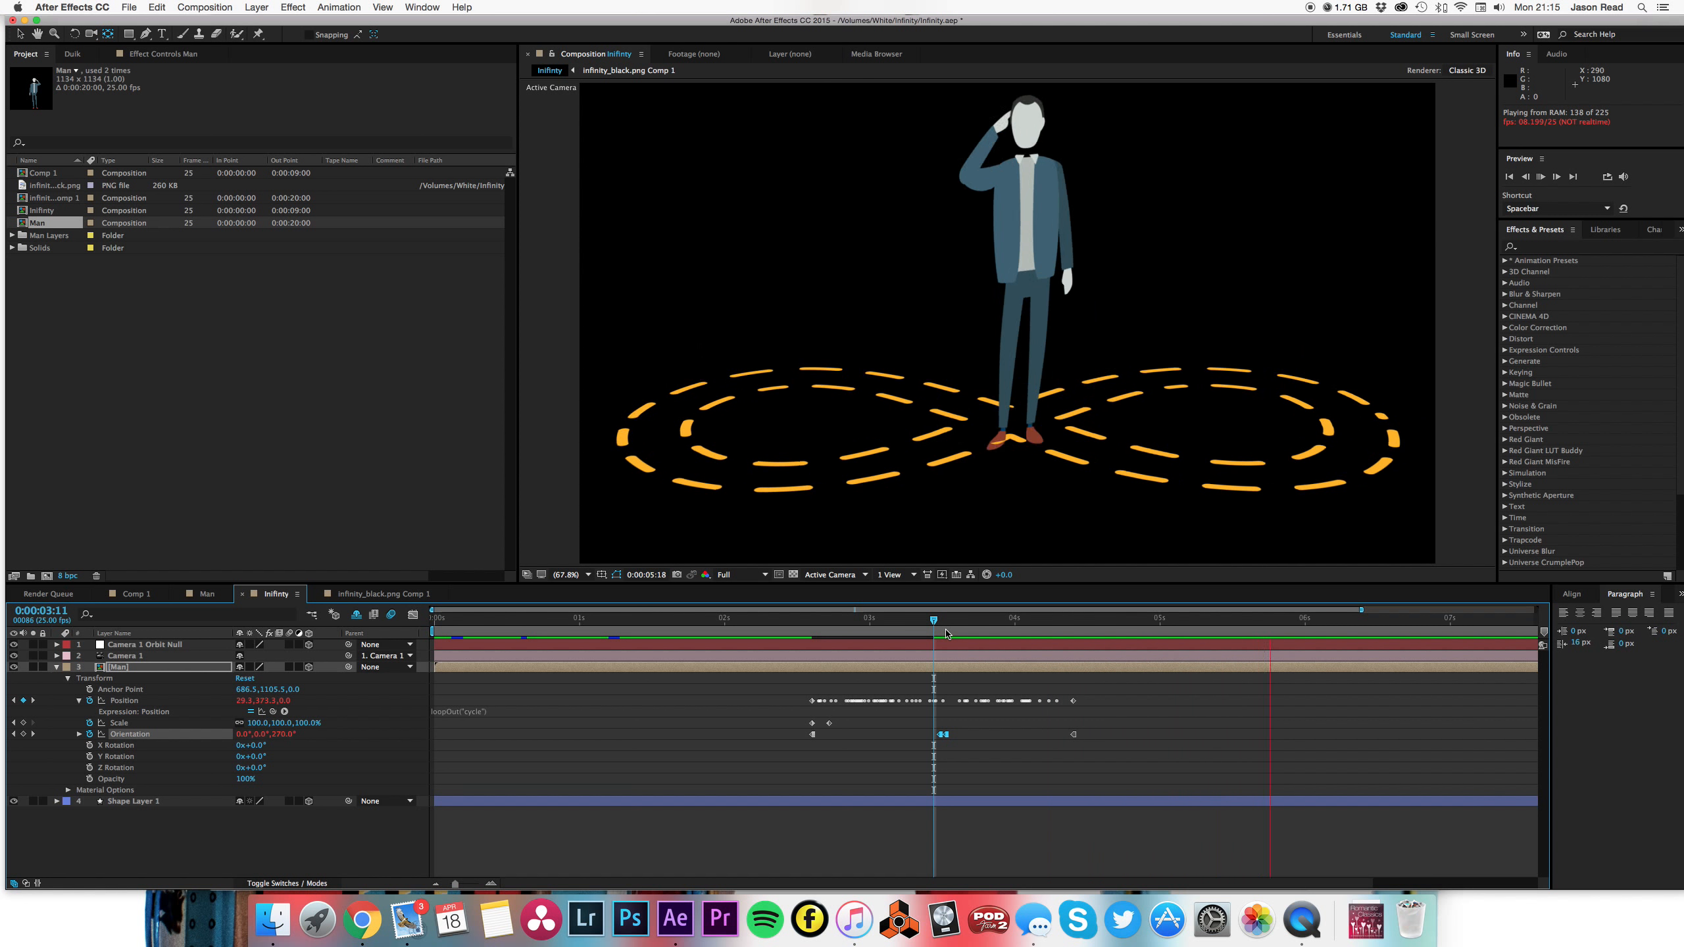
click(1050, 659)
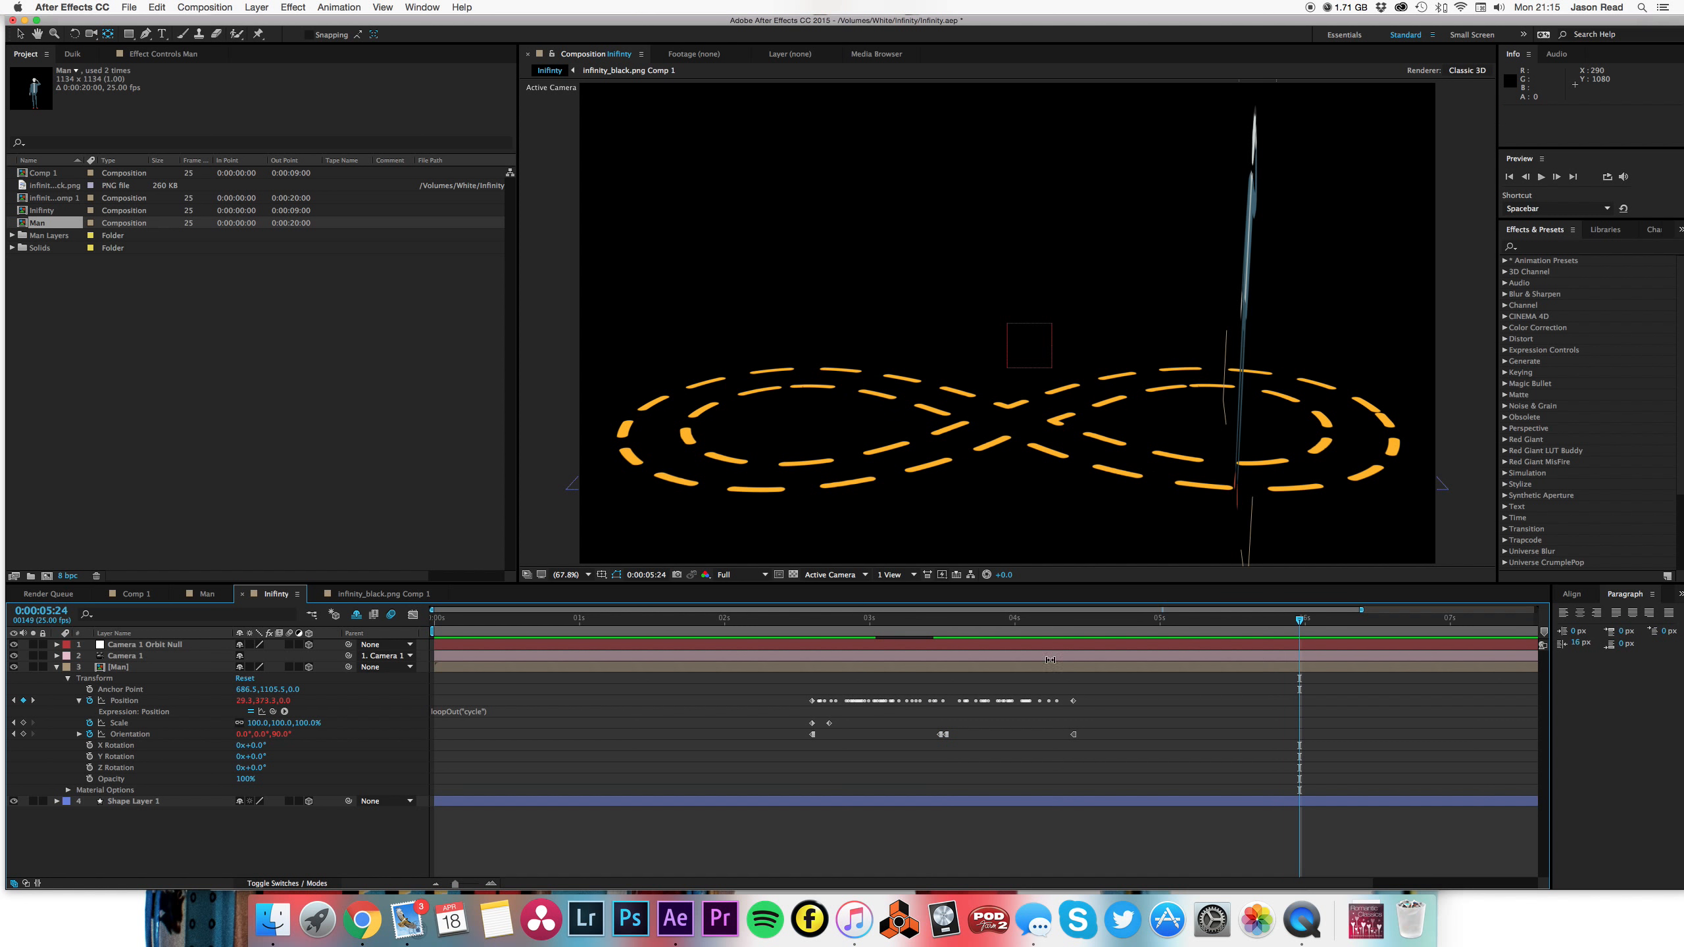
- Collapse the Man layer and add a Position keyframe to the Camera 1 Orbit Null at 0:00:04:10
click(959, 630)
drag(957, 627, 1073, 635)
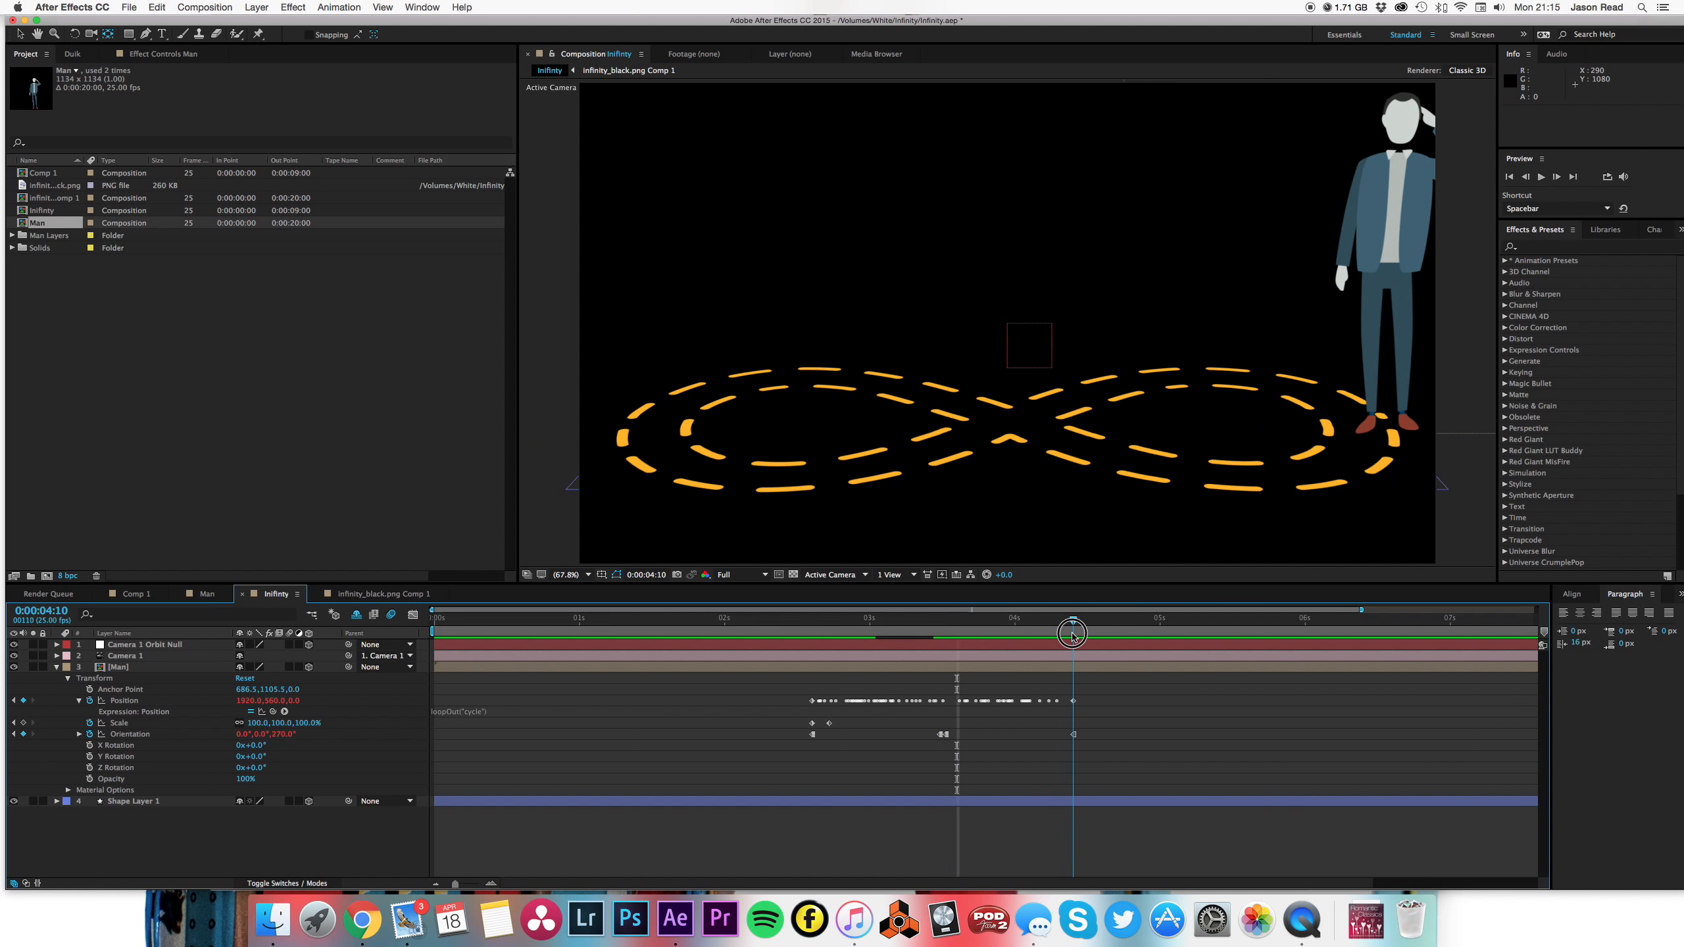
click(57, 667)
click(159, 645)
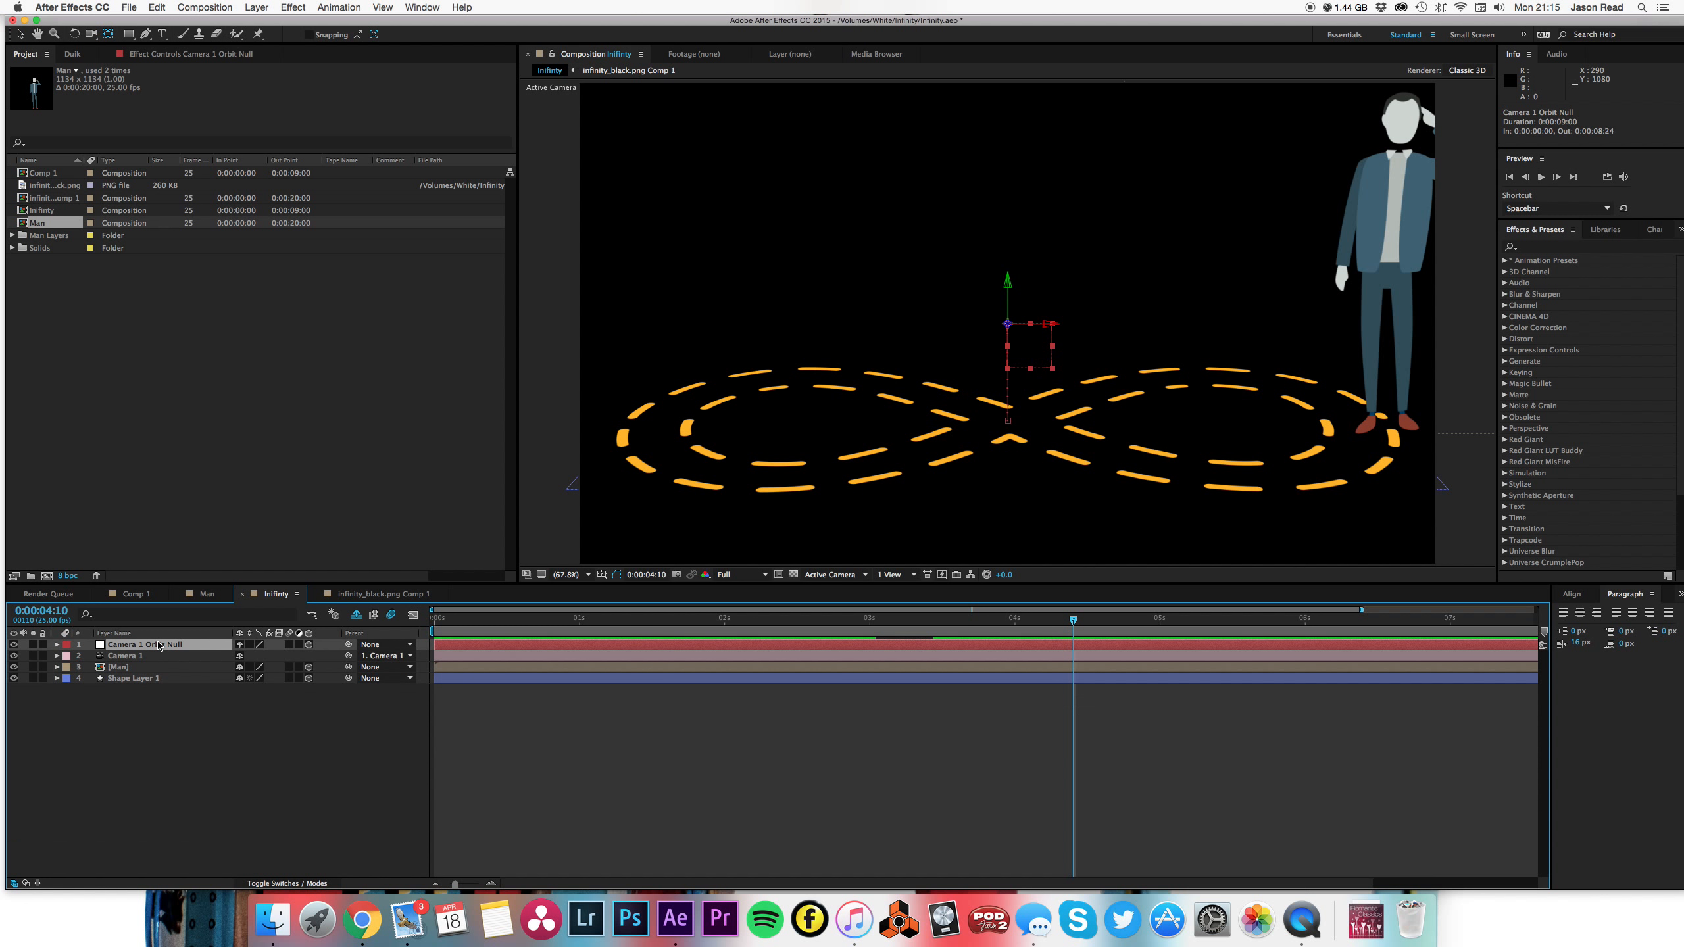
key(p)
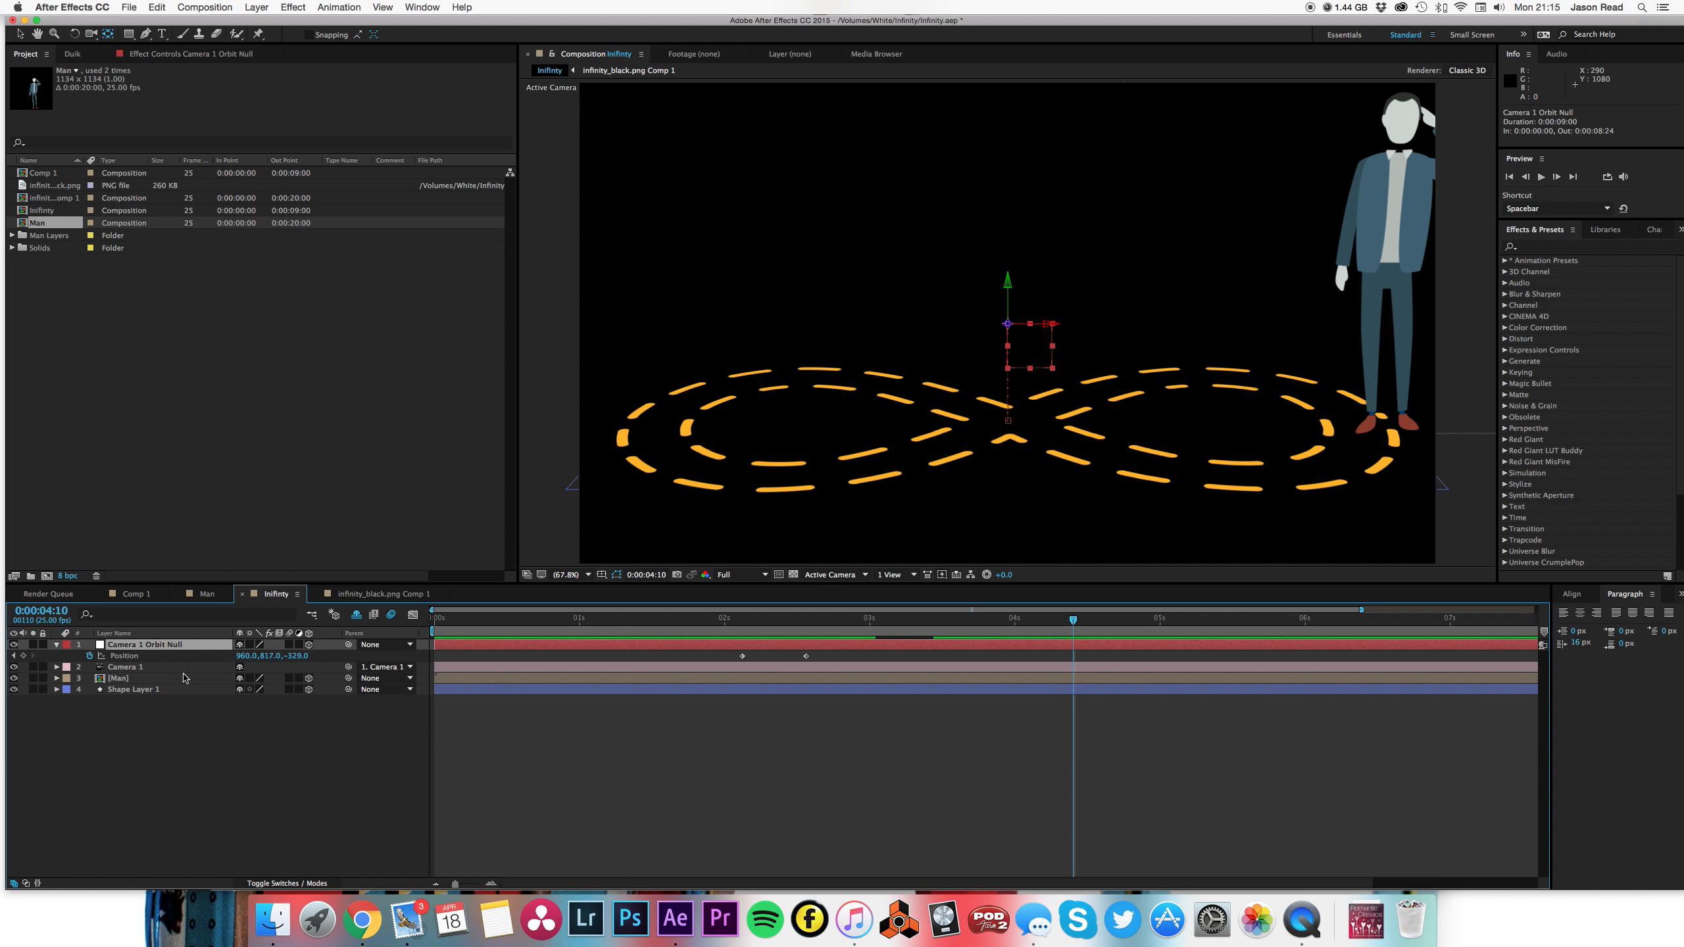
click(22, 655)
- At 0:00:07:00, set the Camera 1 Orbit Null's Position to 960, 153, -170
drag(1079, 620, 1451, 630)
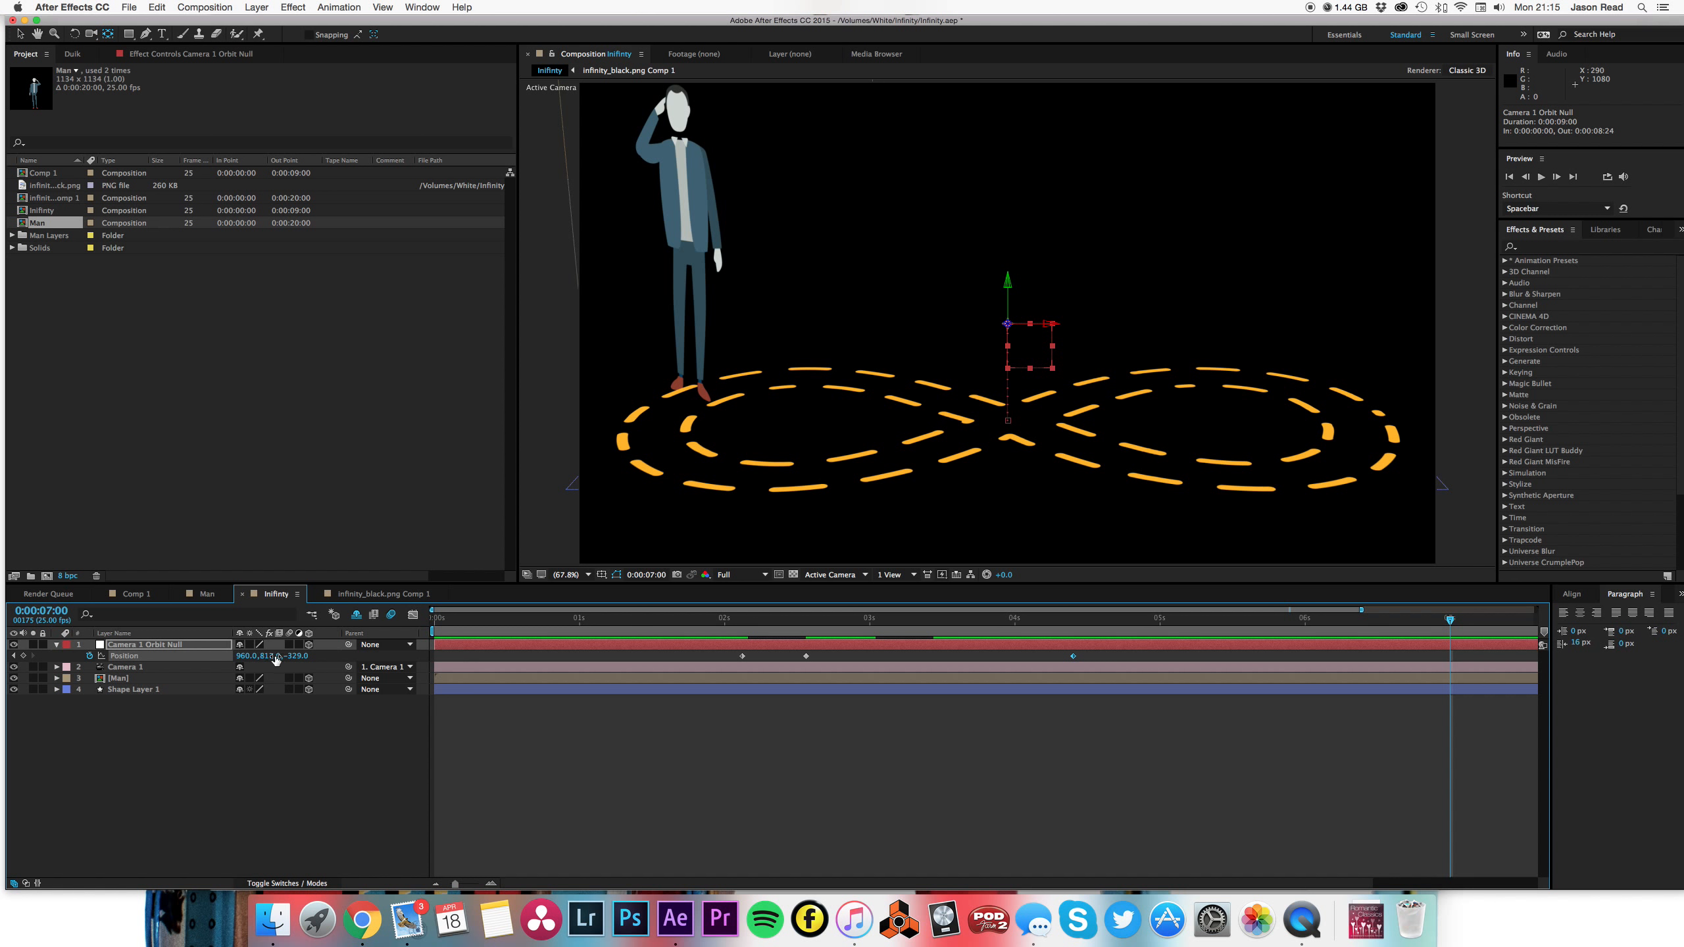
drag(283, 661, 140, 683)
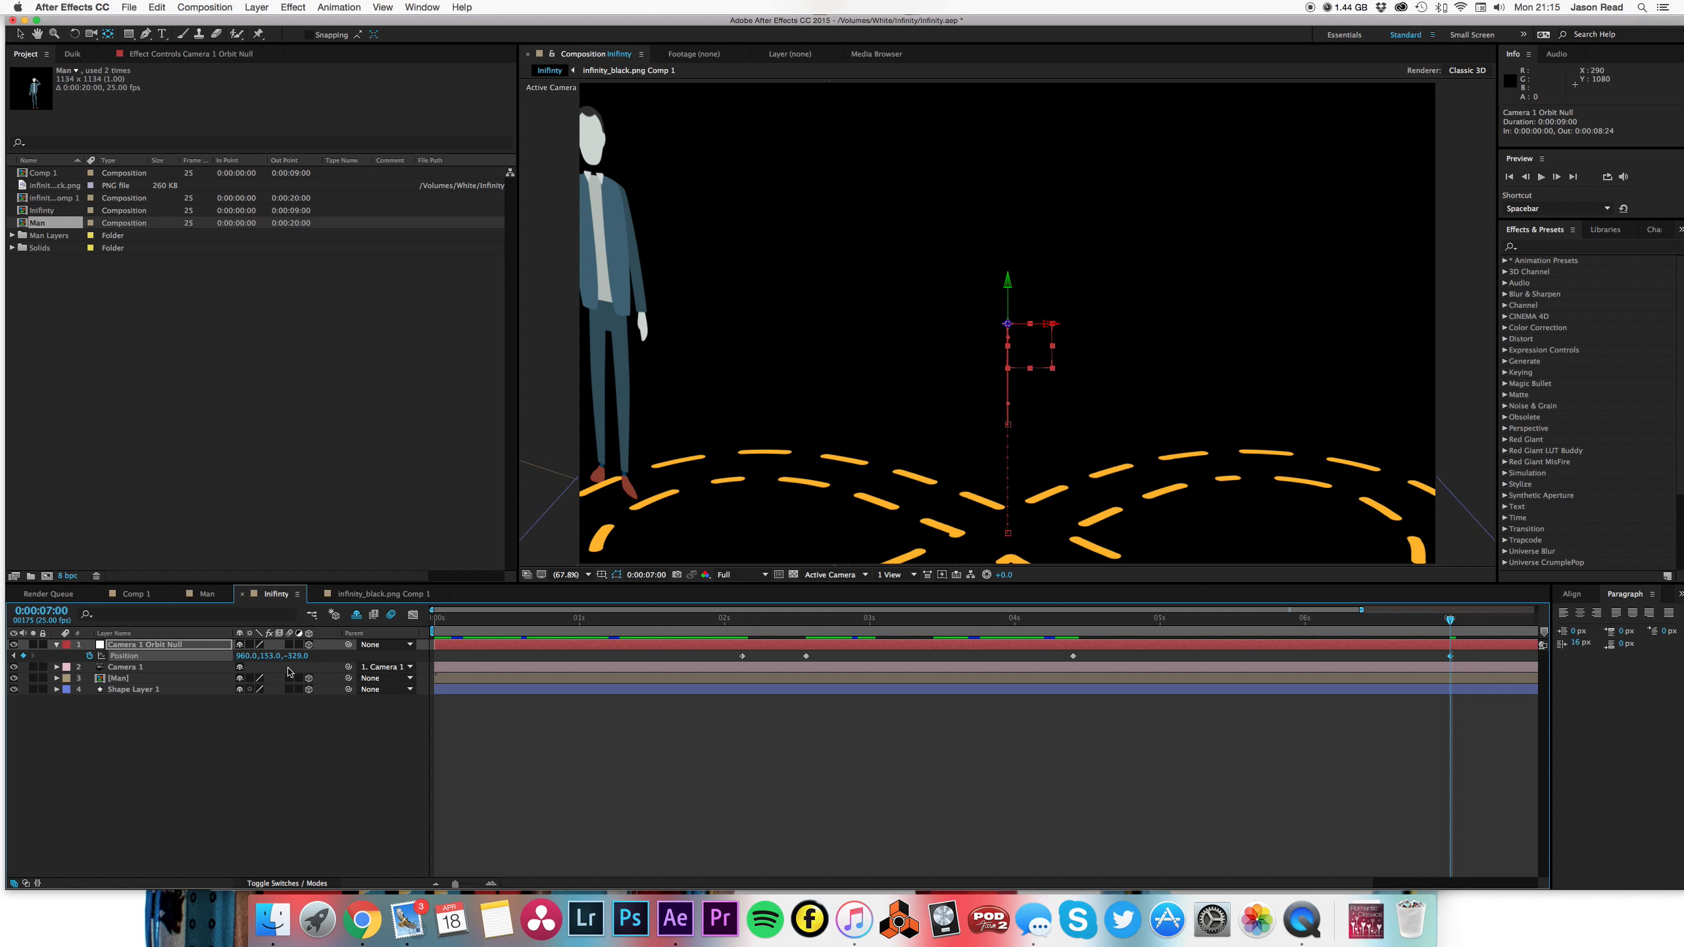
drag(305, 660, 417, 672)
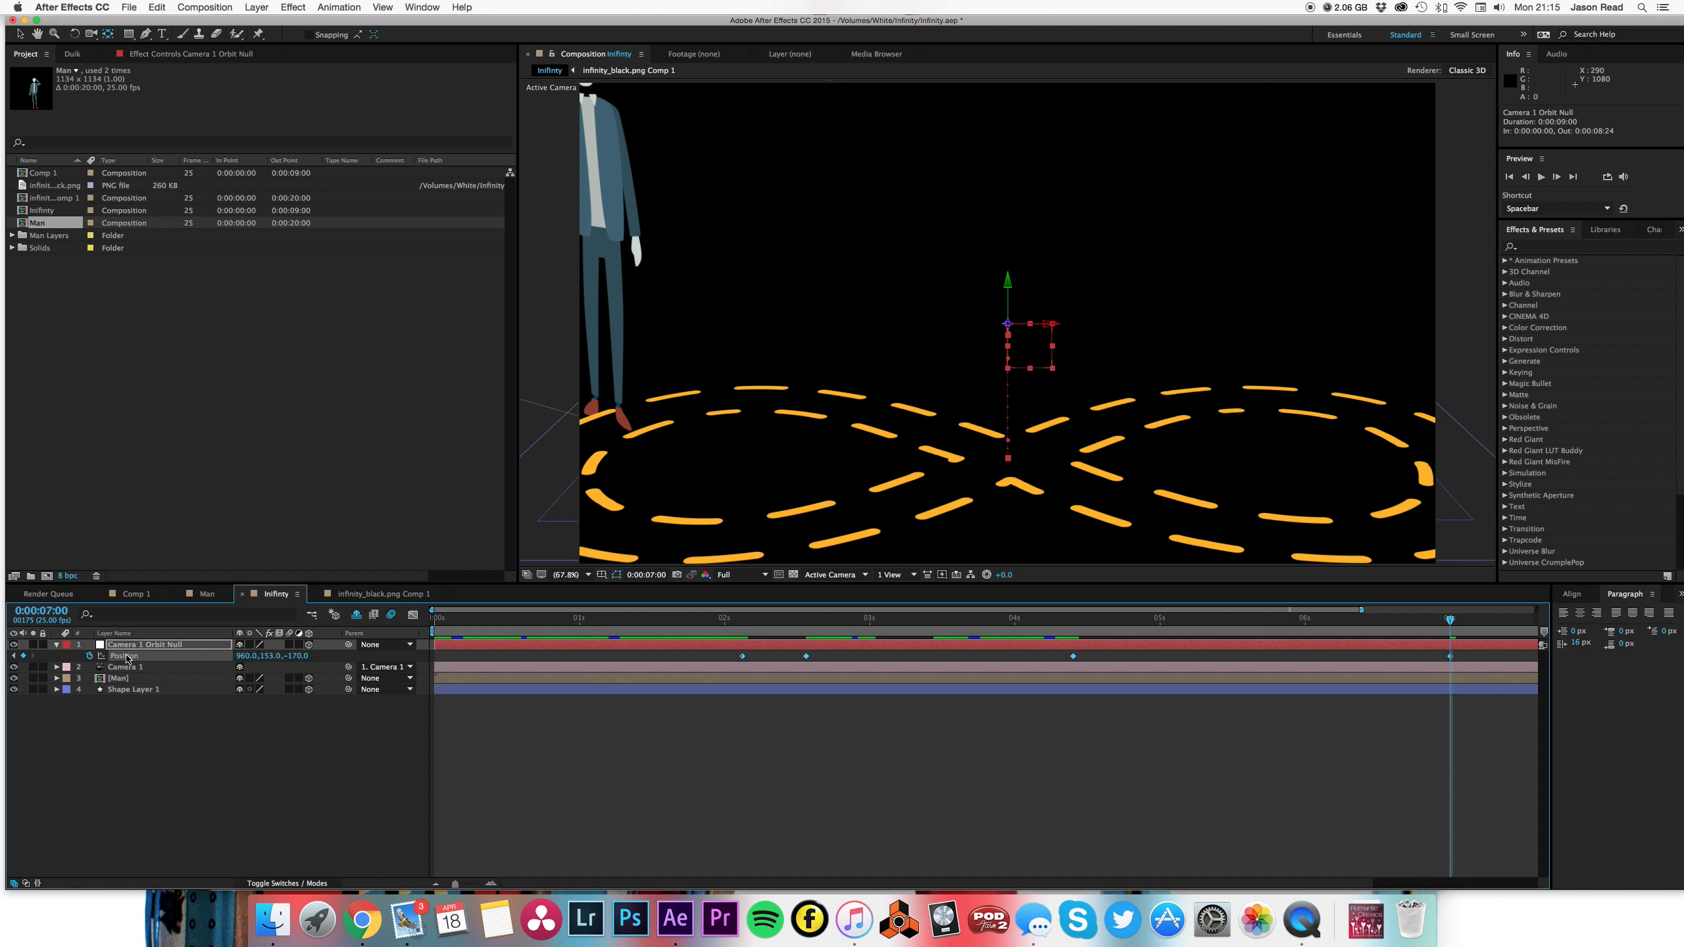
- Apply Easy Ease to all of the Camera 1 Orbit Null's Position keyframes
click(542, 805)
click(138, 656)
click(338, 7)
mouse_move(374, 131)
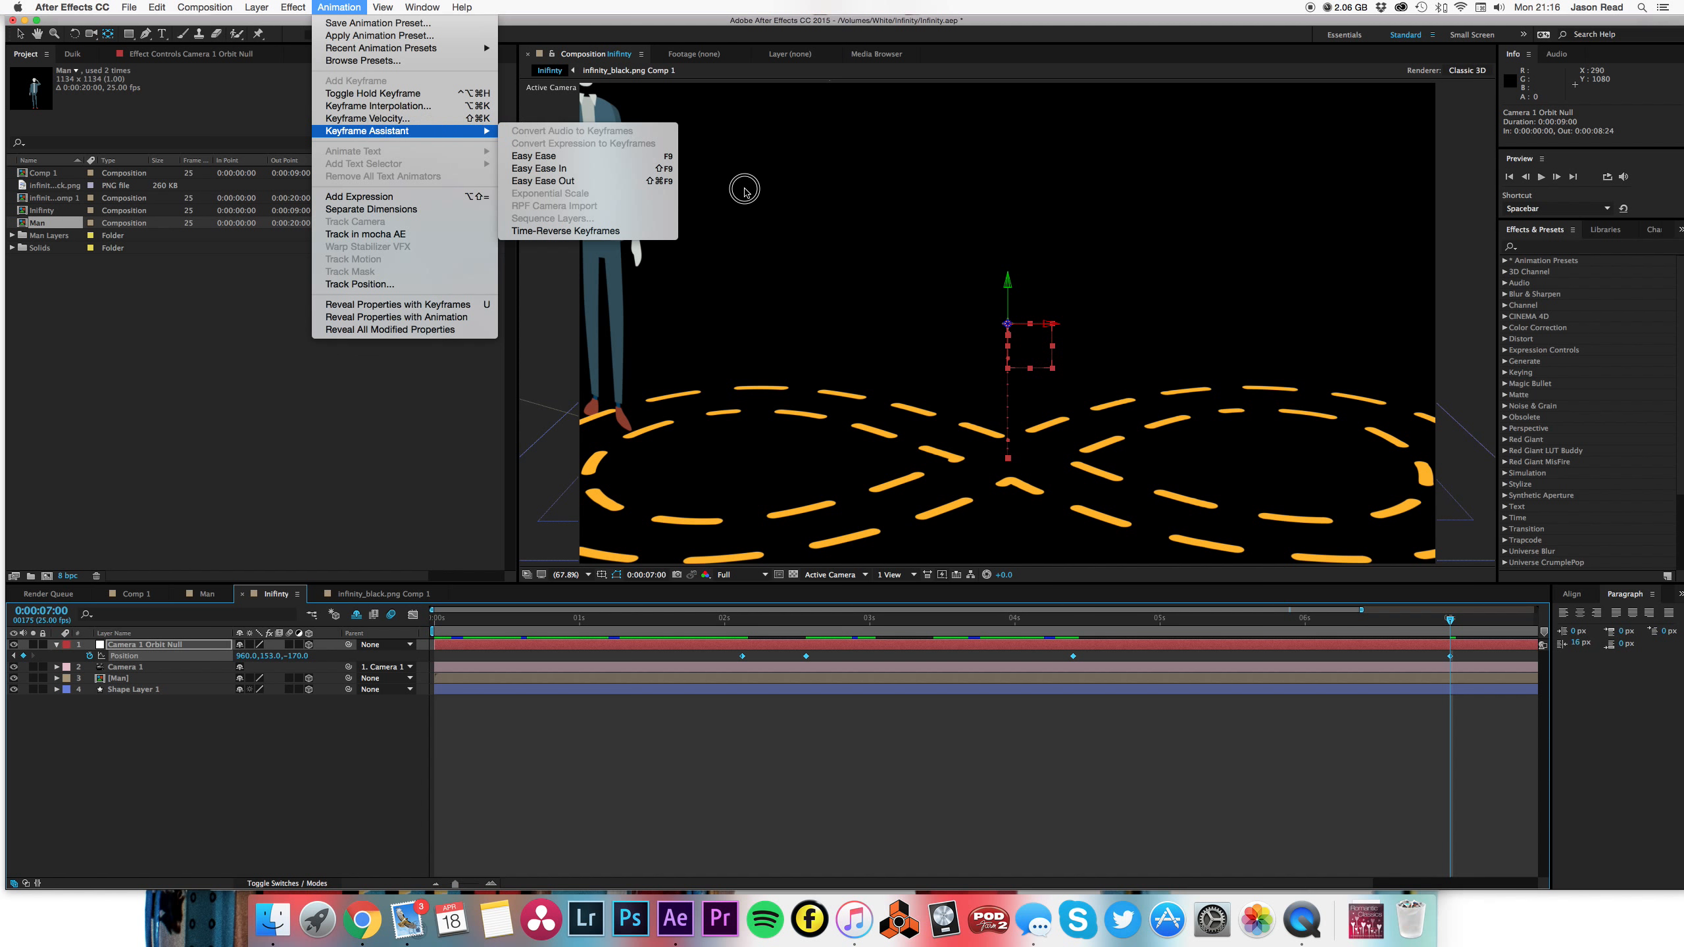
click(623, 162)
click(984, 723)
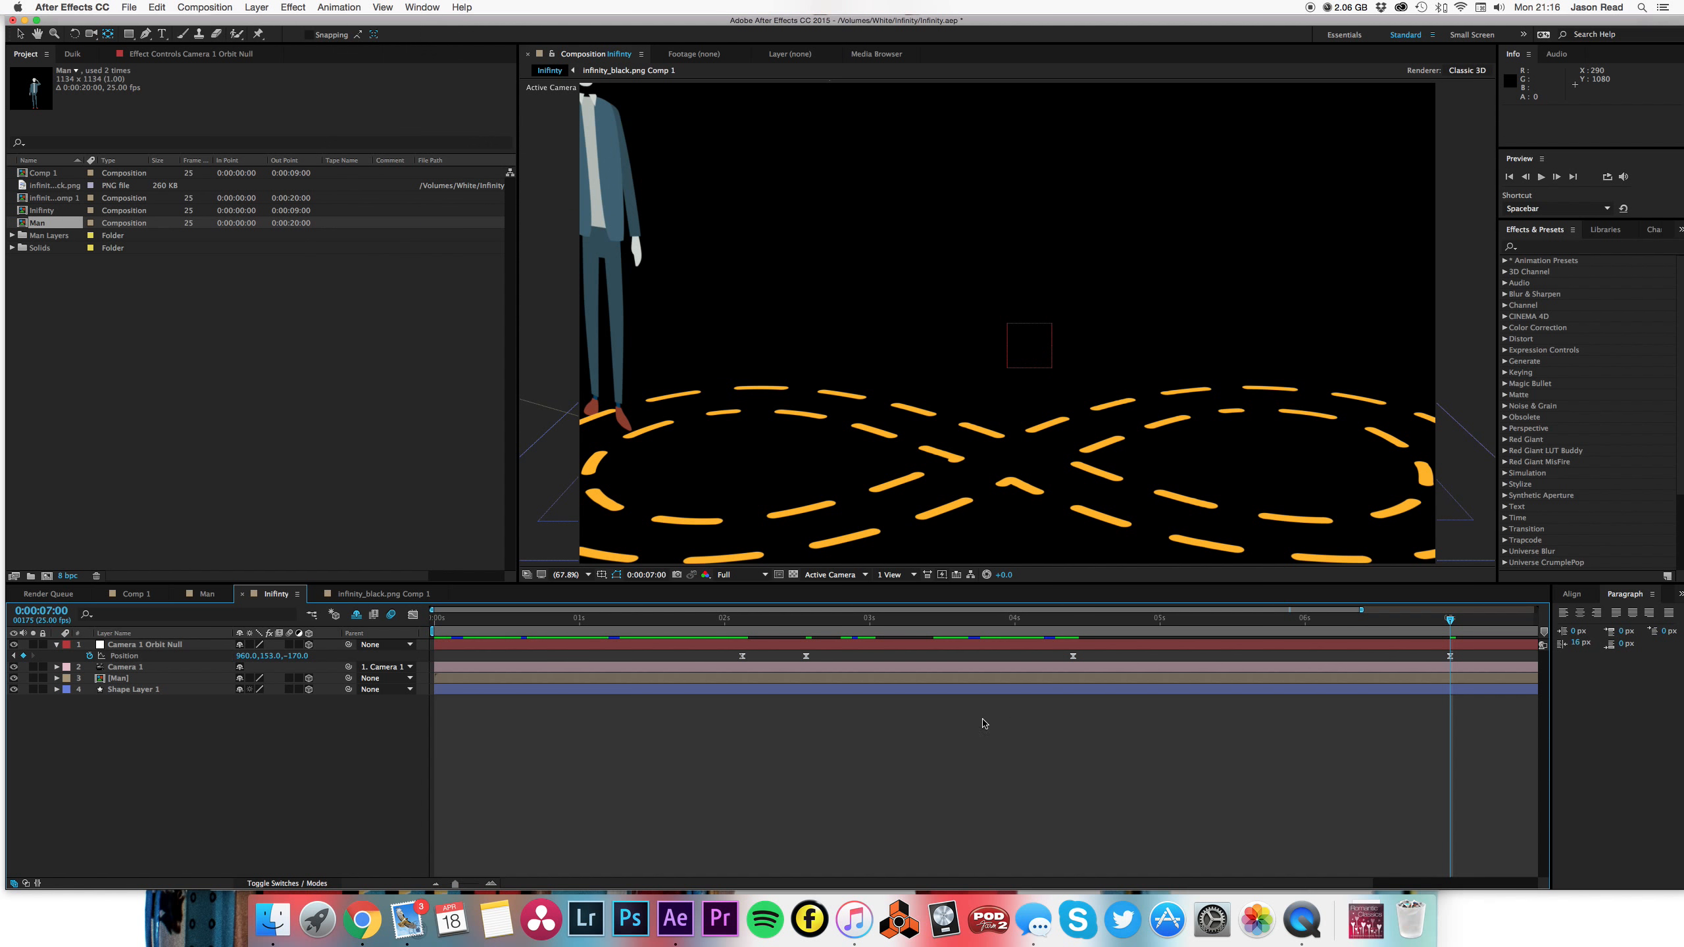
- Preview the eased camera move from 0:00:02:02 to just past 0:00:07:00
click(736, 632)
key(space)
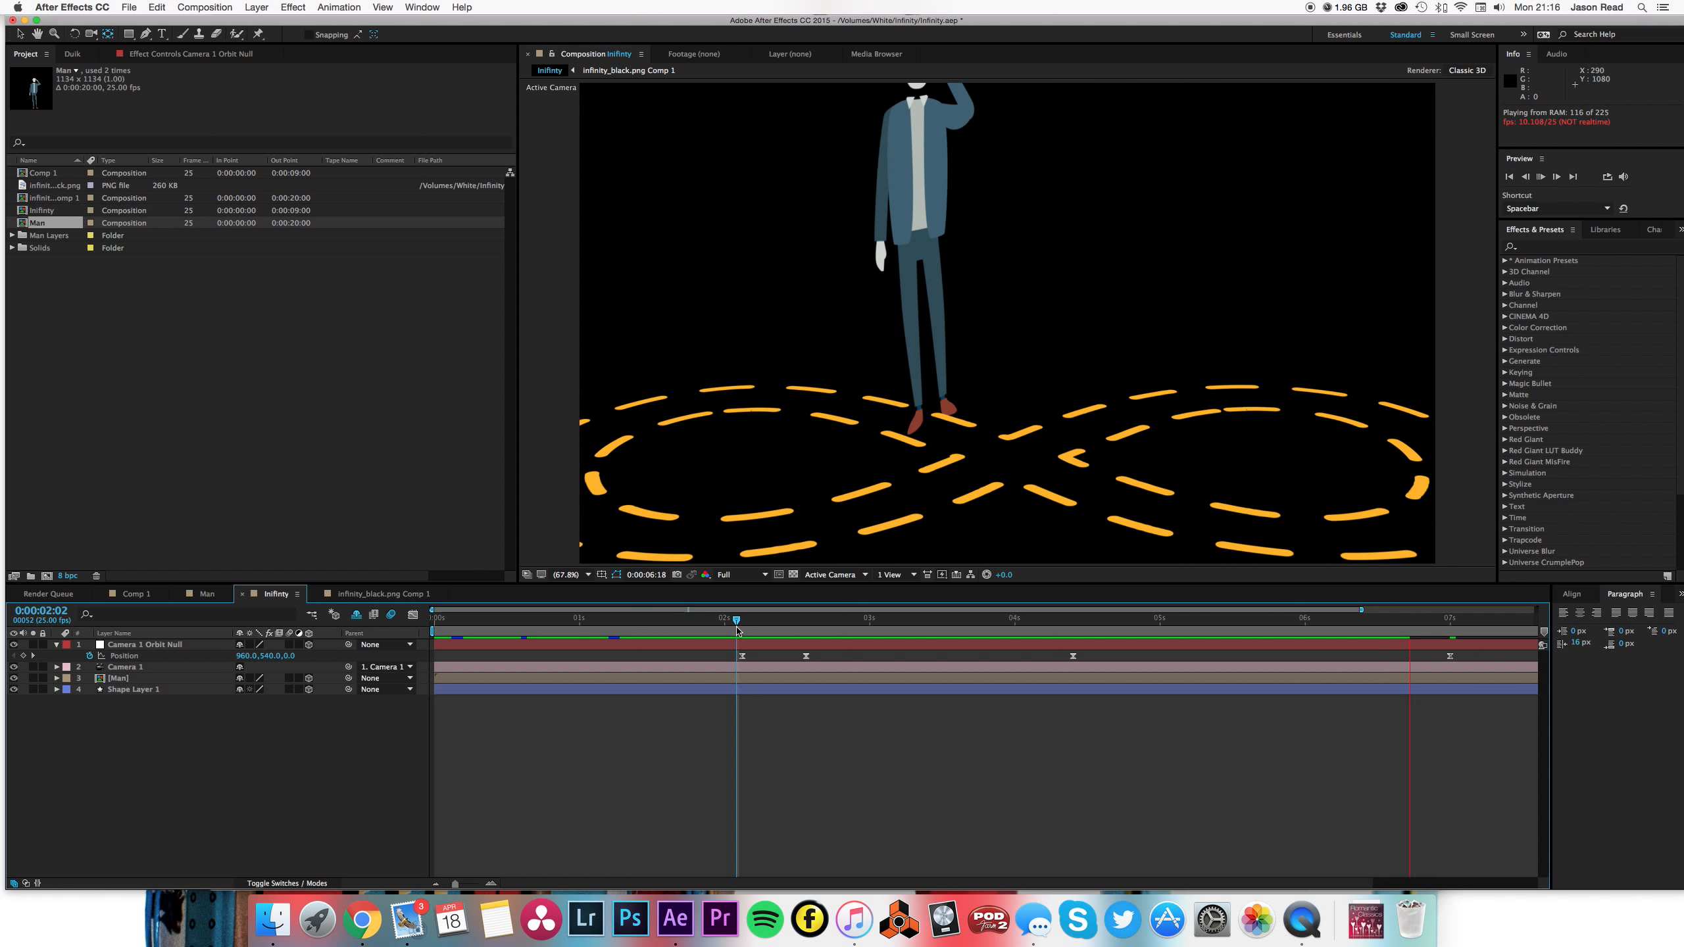
key(space)
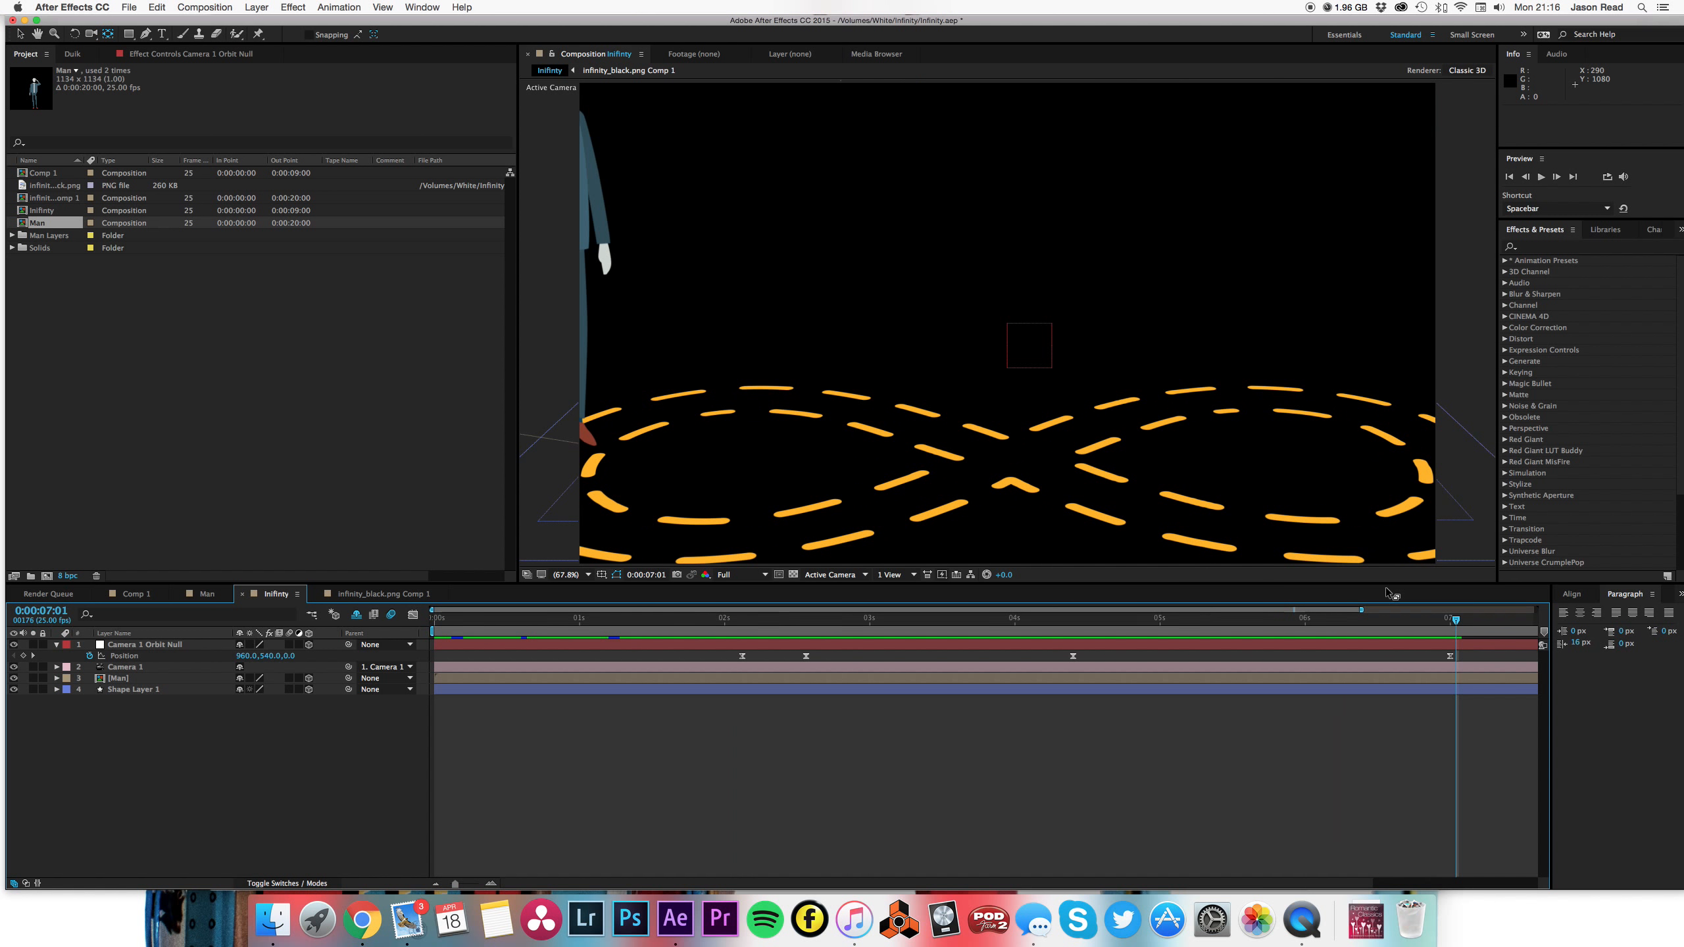
- Set the Camera 1 Orbit Null's Z Position to -310 at 0:00:07:00 and preview the move from 0:00:04:13
click(1450, 619)
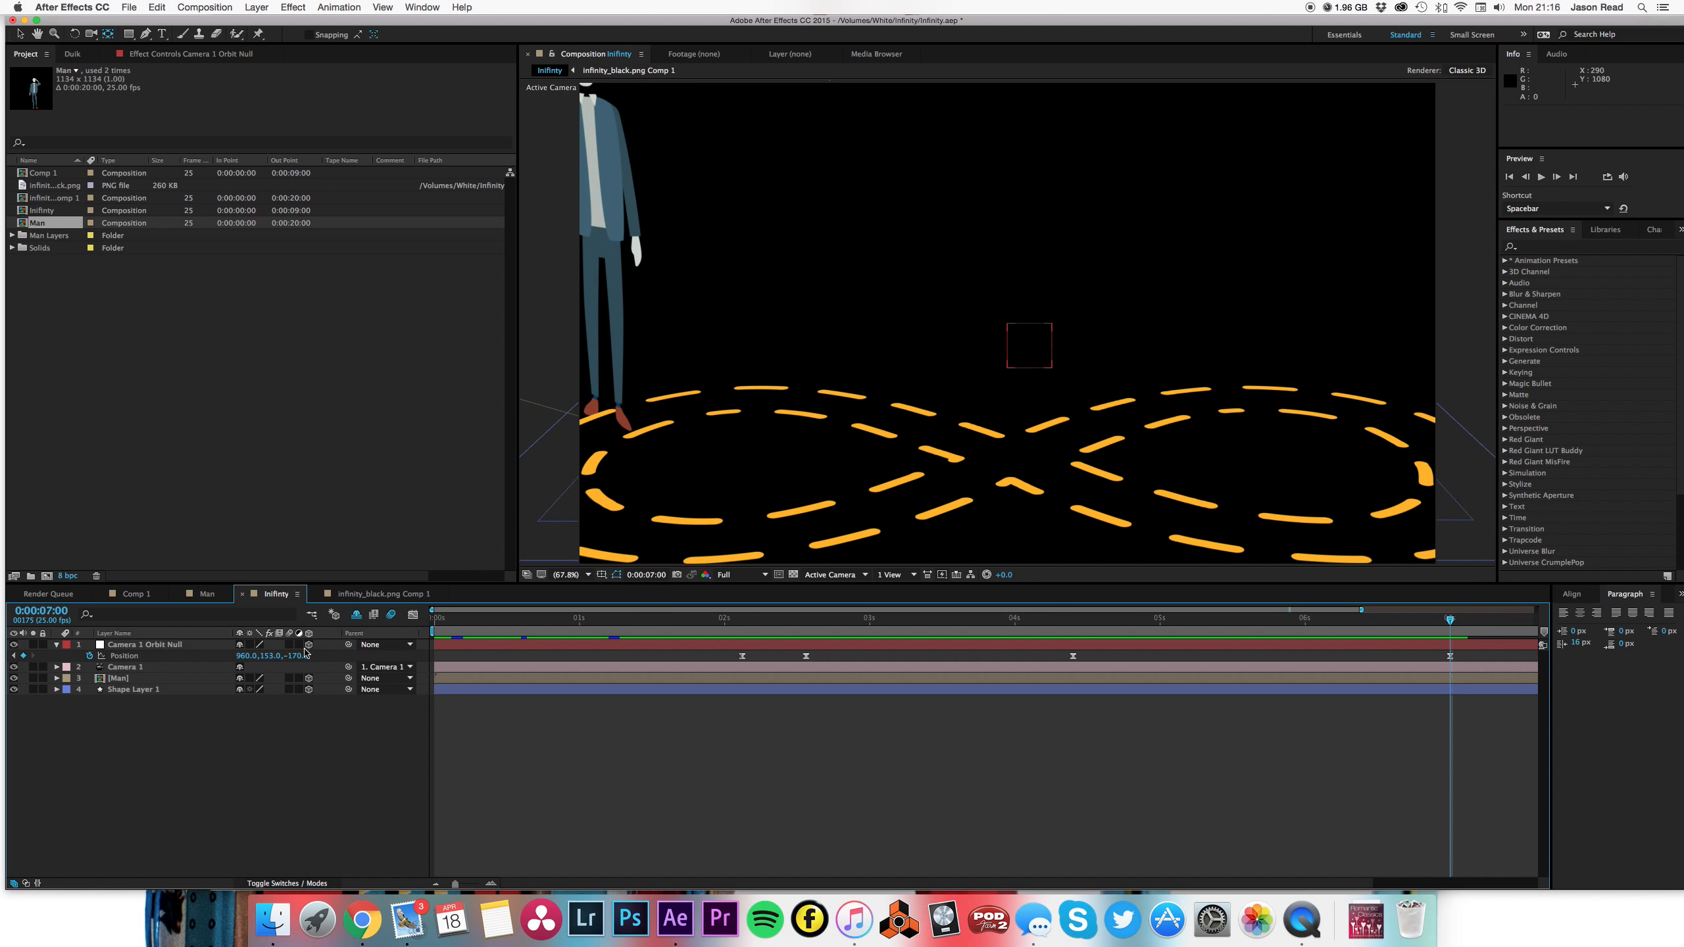
drag(305, 656, 224, 672)
click(1090, 622)
key(space)
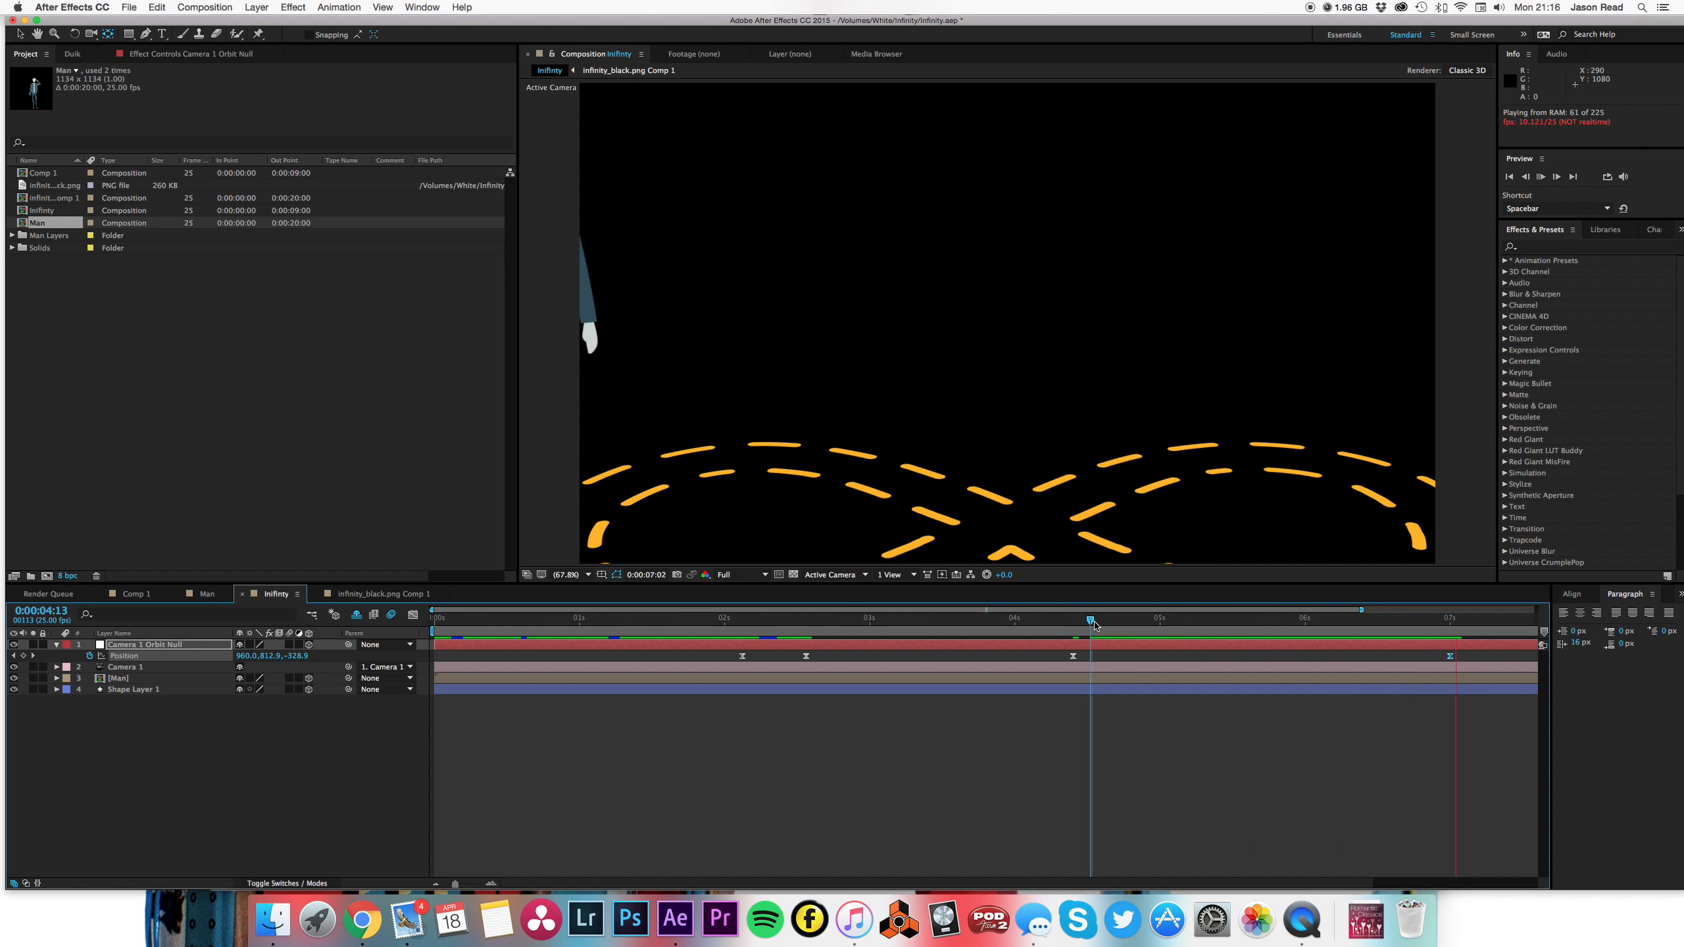
click(1250, 700)
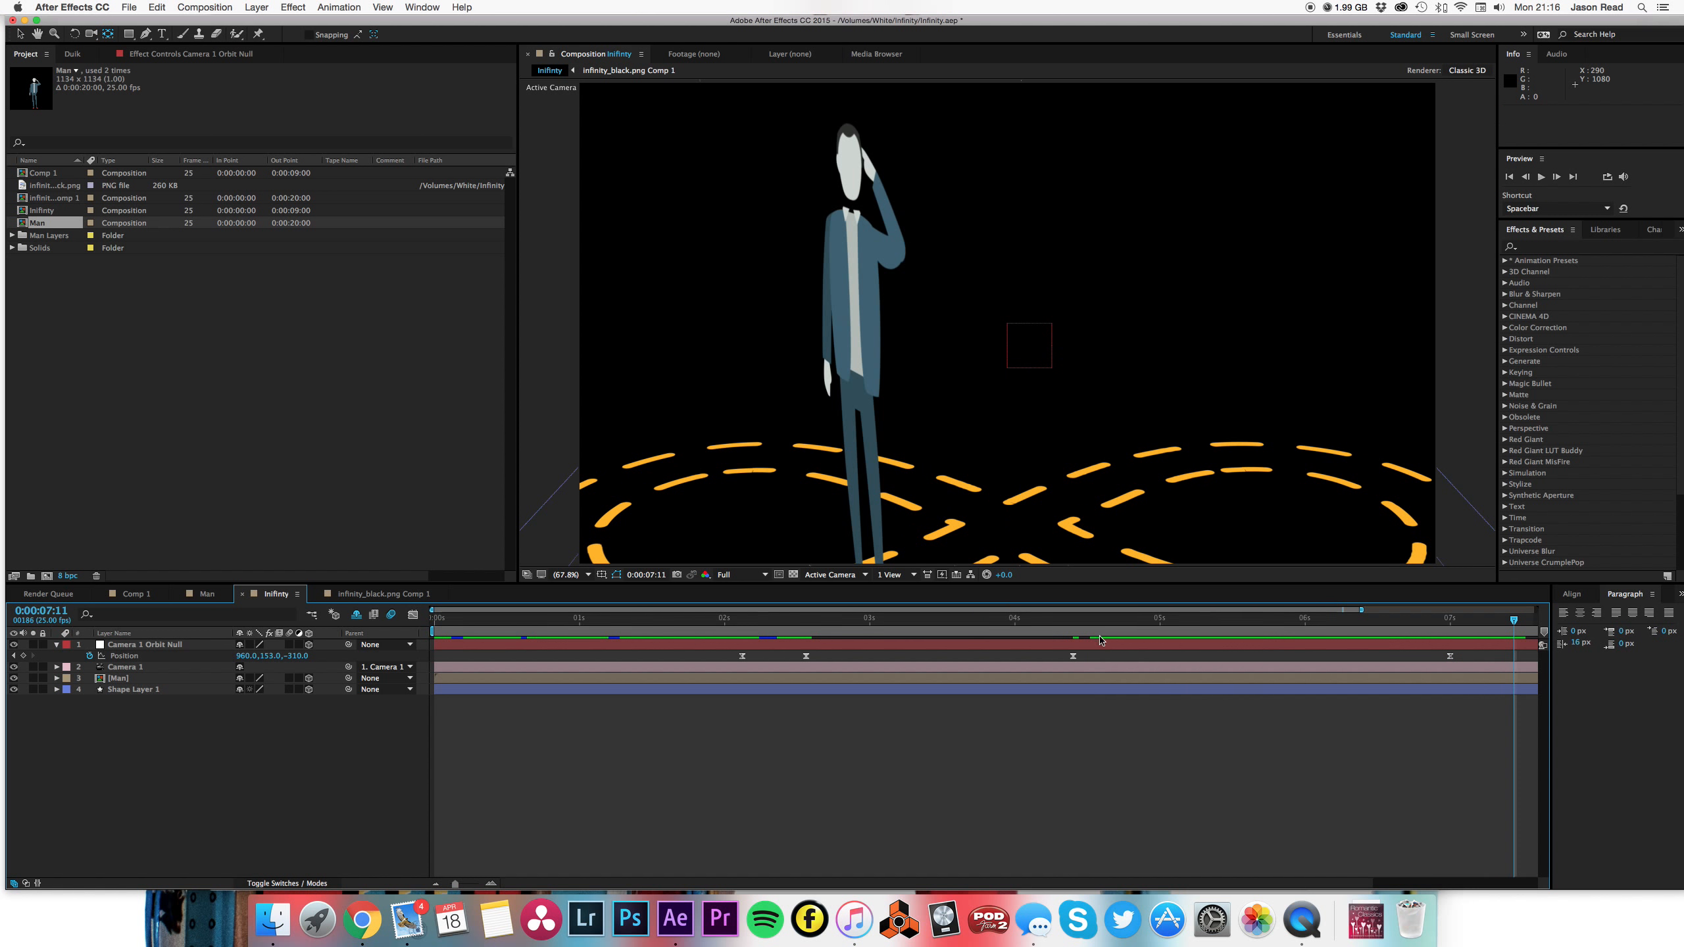
key(space)
- Open the infinity_black.png Comp 1 composition
click(381, 600)
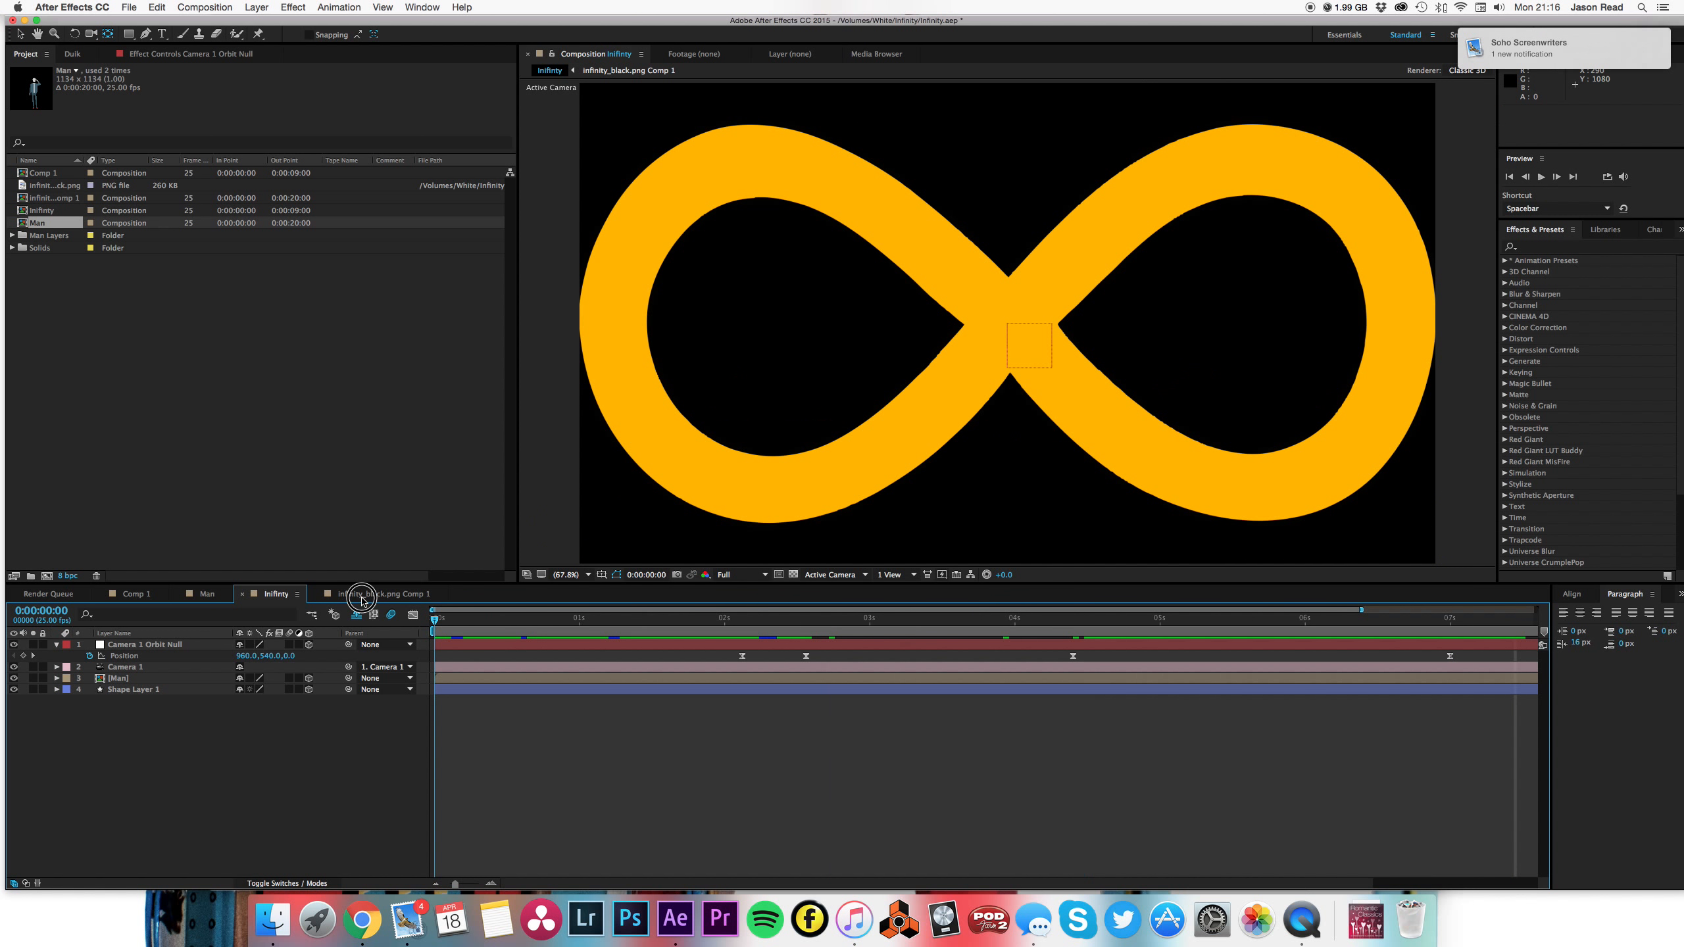